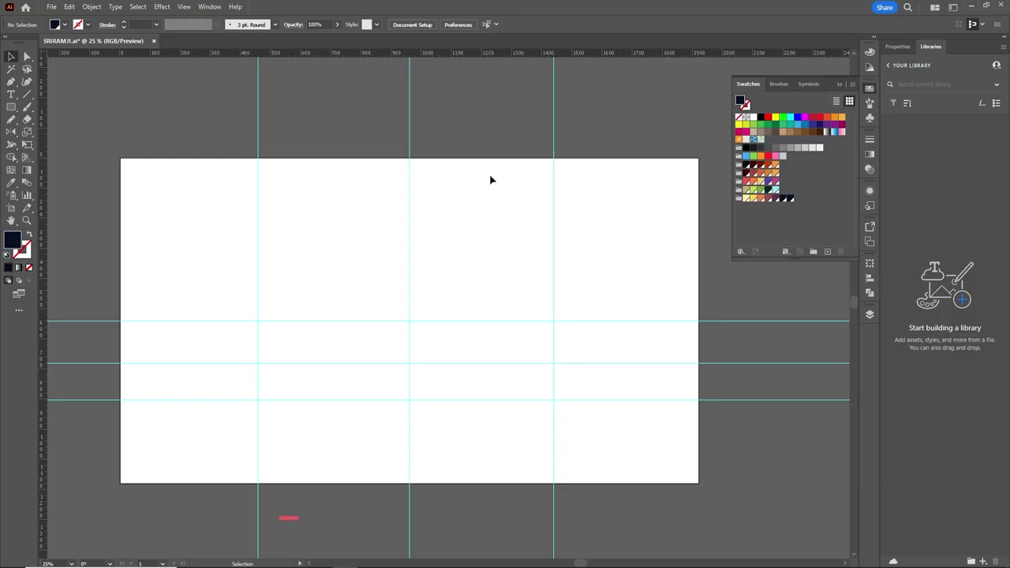
# Draw a rectangle across the artboard's lower half and fill it with the default white-to-black gradient
pyautogui.click(11, 107)
pyautogui.moveTo(121, 322); pyautogui.dragTo(699, 483)
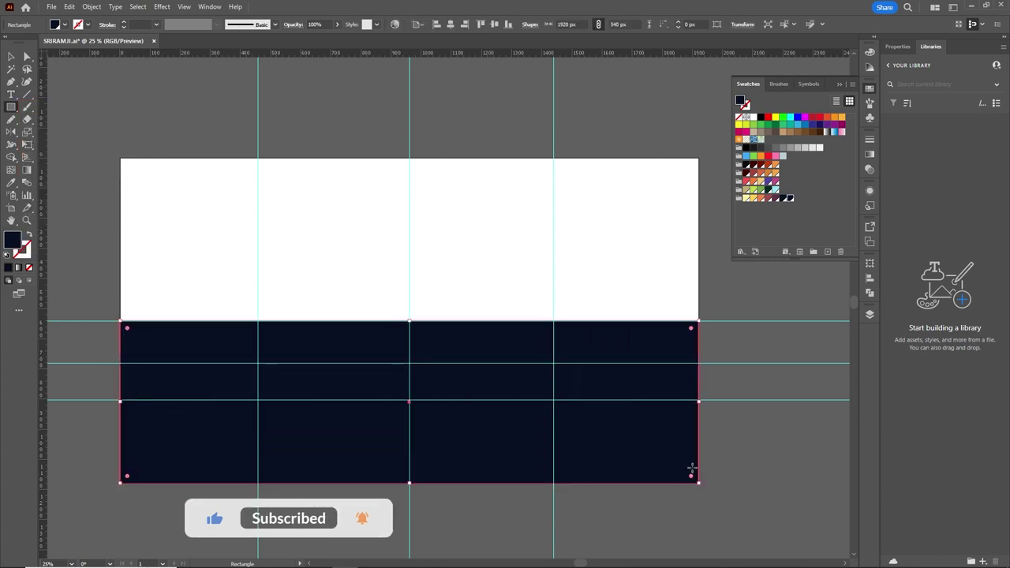
pyautogui.click(870, 154)
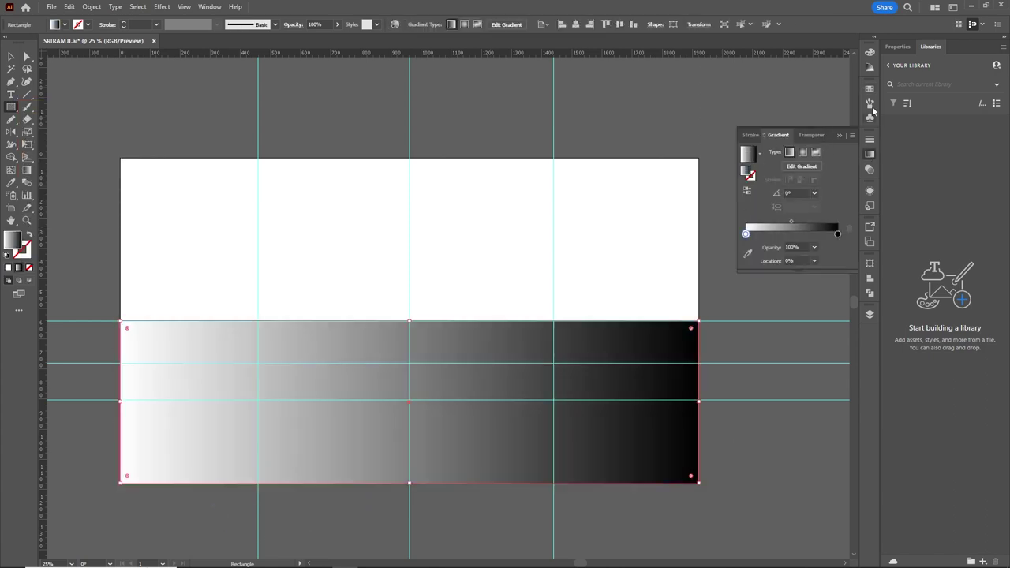
# Set the gradient stops to pale yellow on the left and maroon on the right
pyautogui.doubleClick(838, 234)
pyautogui.click(769, 342)
pyautogui.click(746, 234)
pyautogui.doubleClick(746, 234)
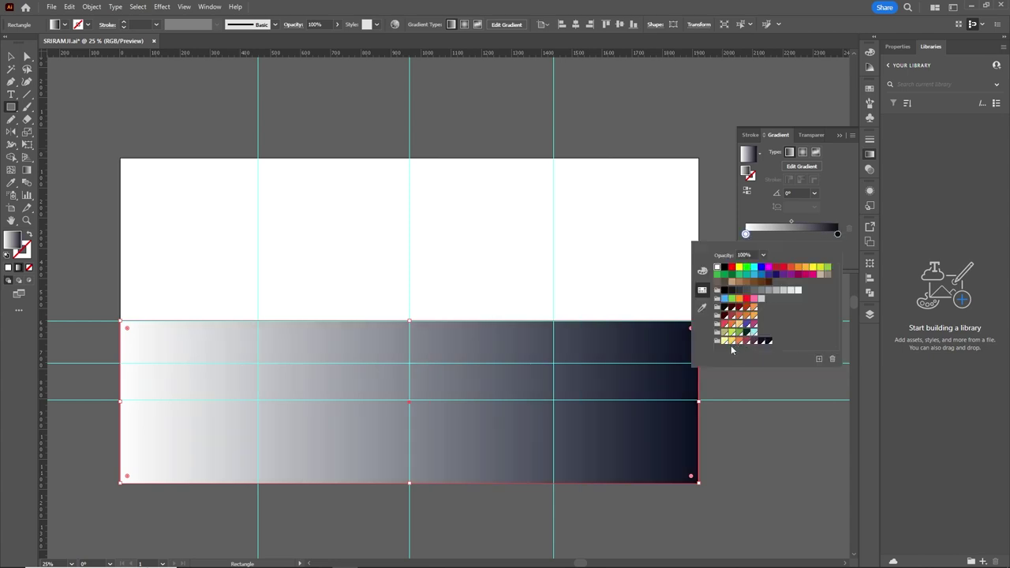
pyautogui.click(732, 341)
pyautogui.click(754, 342)
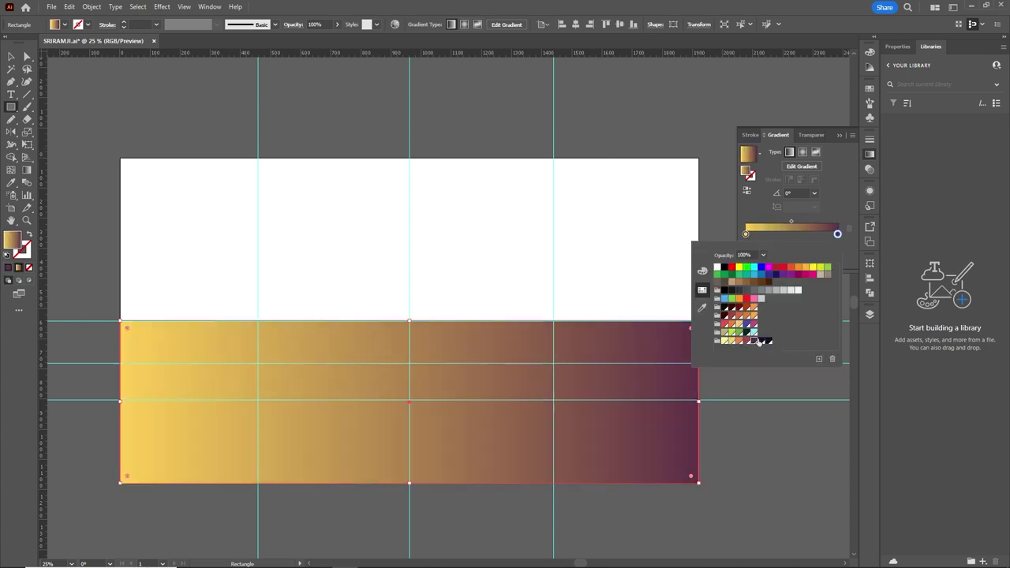
# Apply the gradient across the rectangle and add an orange stop in the middle
pyautogui.press('g')
pyautogui.moveTo(148, 313); pyautogui.dragTo(562, 456)
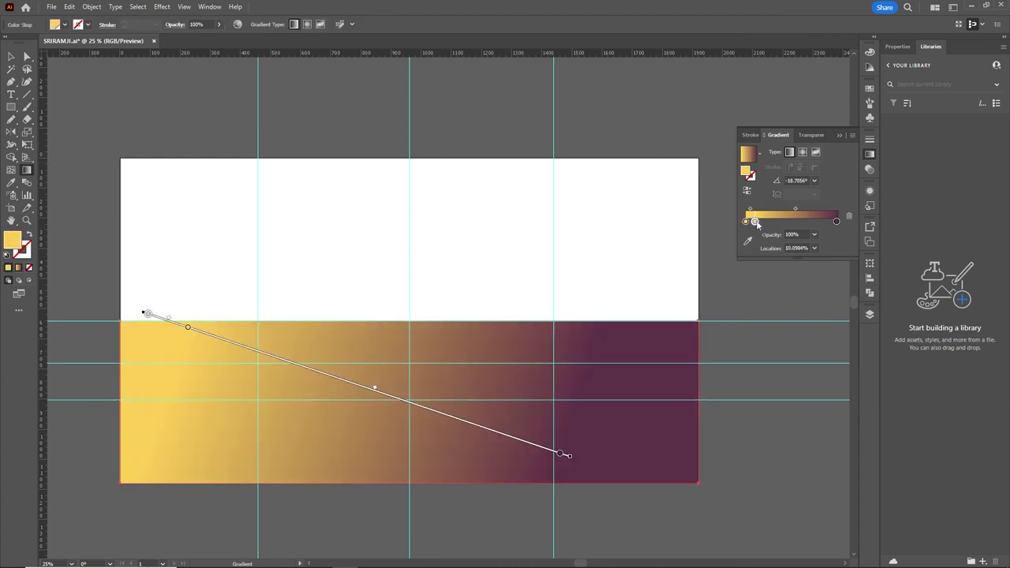
pyautogui.moveTo(755, 223); pyautogui.dragTo(761, 221)
pyautogui.doubleClick(746, 222)
pyautogui.click(727, 328)
pyautogui.click(784, 221)
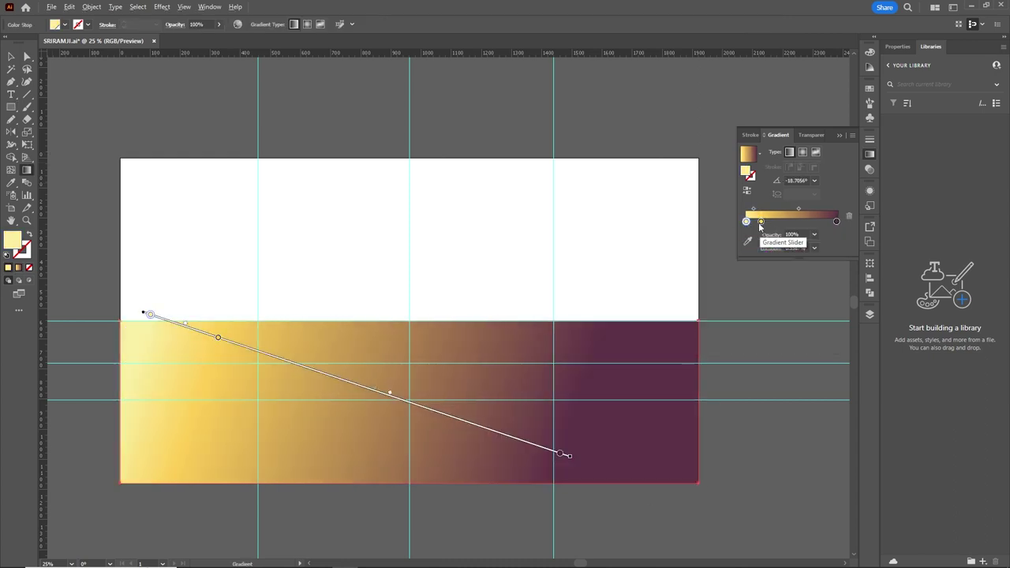
pyautogui.doubleClick(784, 221)
pyautogui.click(751, 310)
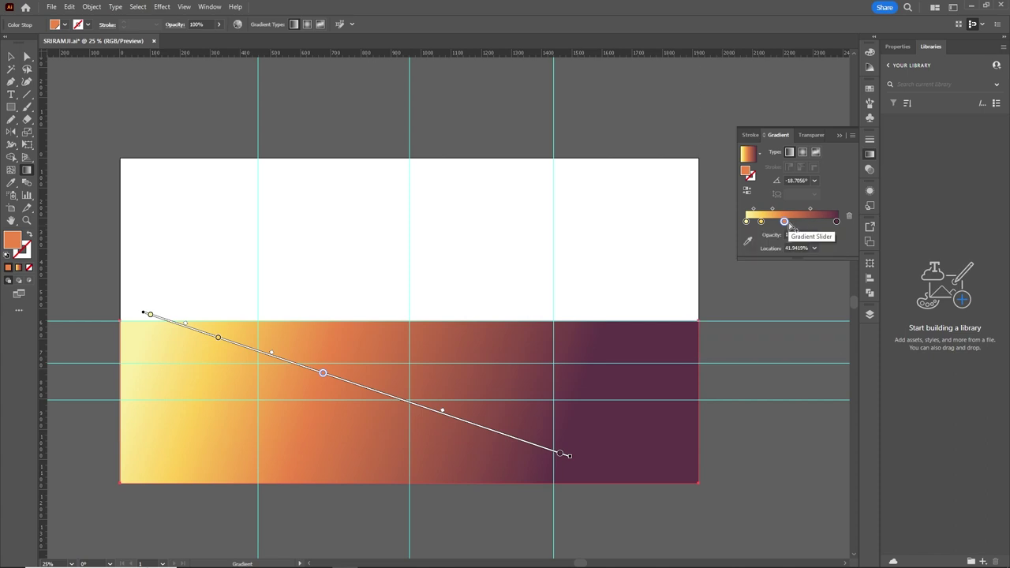
pyautogui.moveTo(783, 222); pyautogui.dragTo(804, 222)
# Redraw the gradient to run top to bottom, with the dark end stop at 92%
pyautogui.moveTo(273, 222)
pyautogui.mouseDown()
pyautogui.moveTo(471, 484)
pyautogui.moveTo(430, 527)
pyautogui.mouseUp()
pyautogui.moveTo(376, 207); pyautogui.dragTo(393, 197)
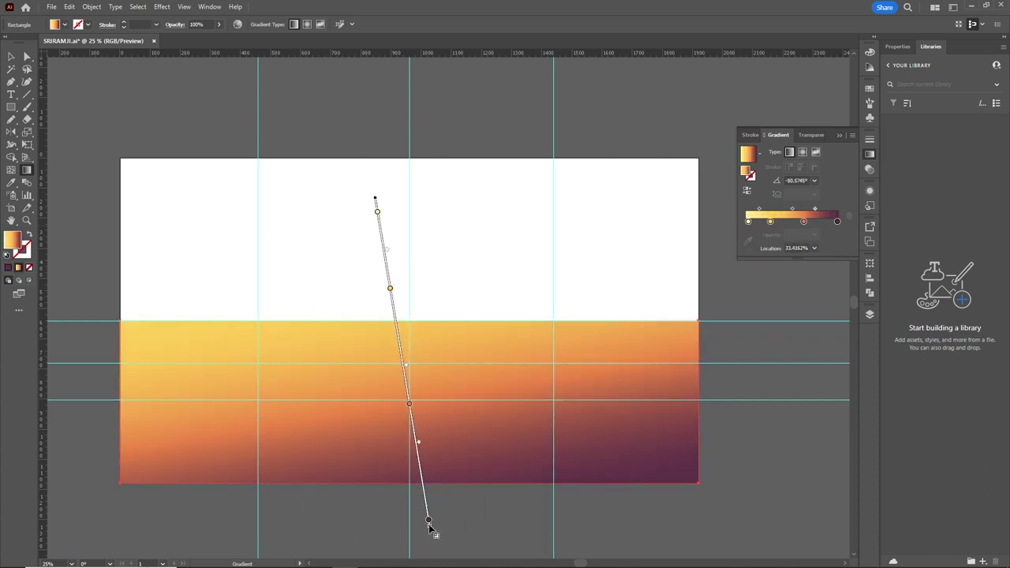
pyautogui.moveTo(428, 521); pyautogui.dragTo(425, 493)
pyautogui.moveTo(377, 214); pyautogui.dragTo(382, 231)
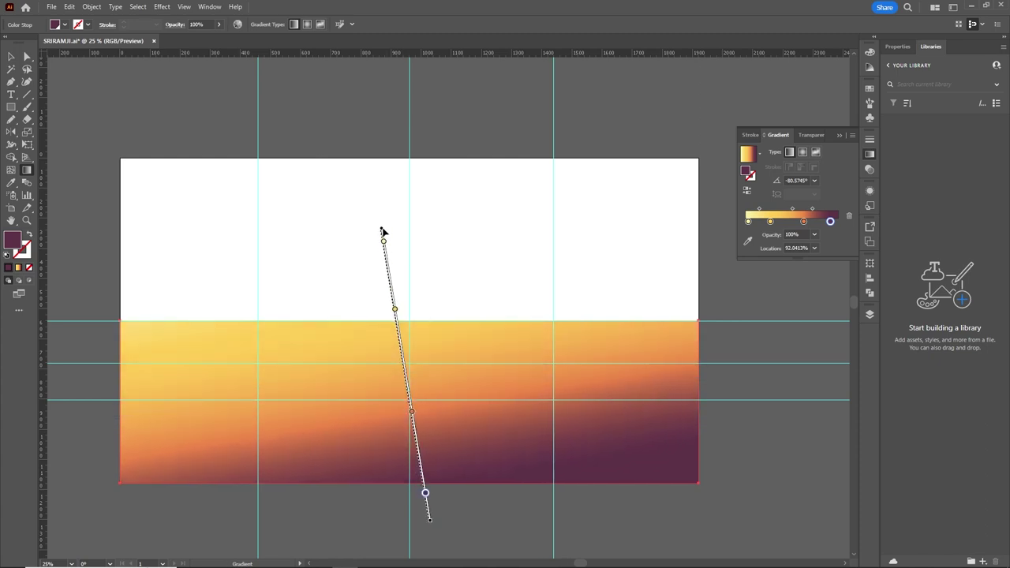
pyautogui.click(739, 270)
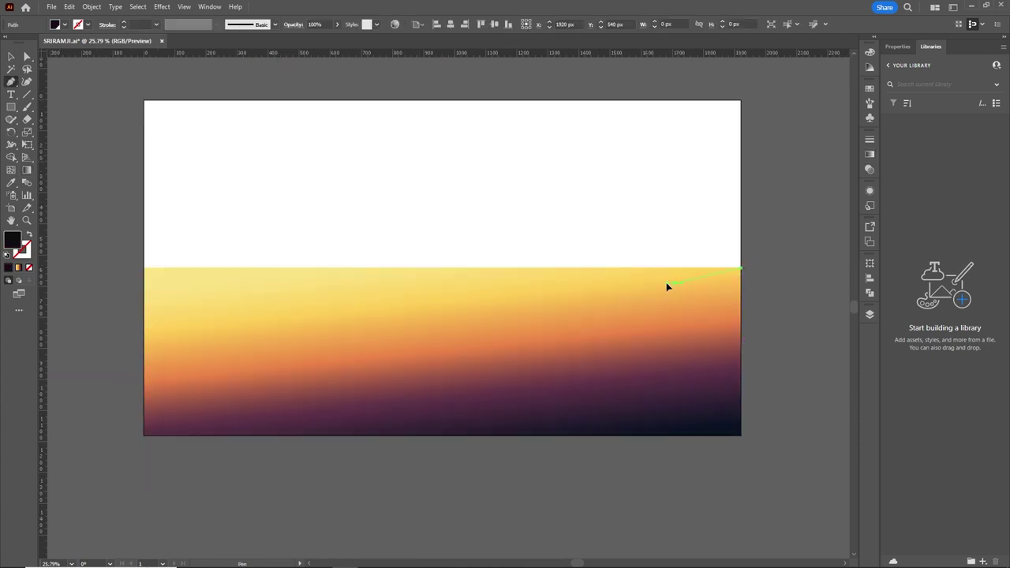
# Close the black cliff outline from the right edge and round off its top-right corner
pyautogui.moveTo(659, 288); pyautogui.dragTo(645, 330)
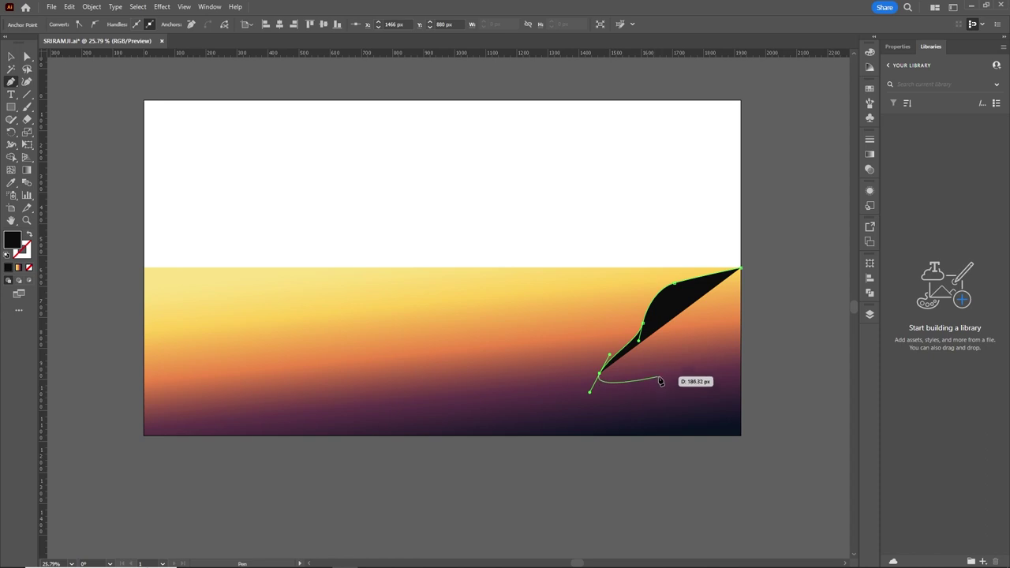
pyautogui.moveTo(661, 377); pyautogui.dragTo(682, 378)
pyautogui.click(740, 270)
pyautogui.scroll(3, 758, 359)
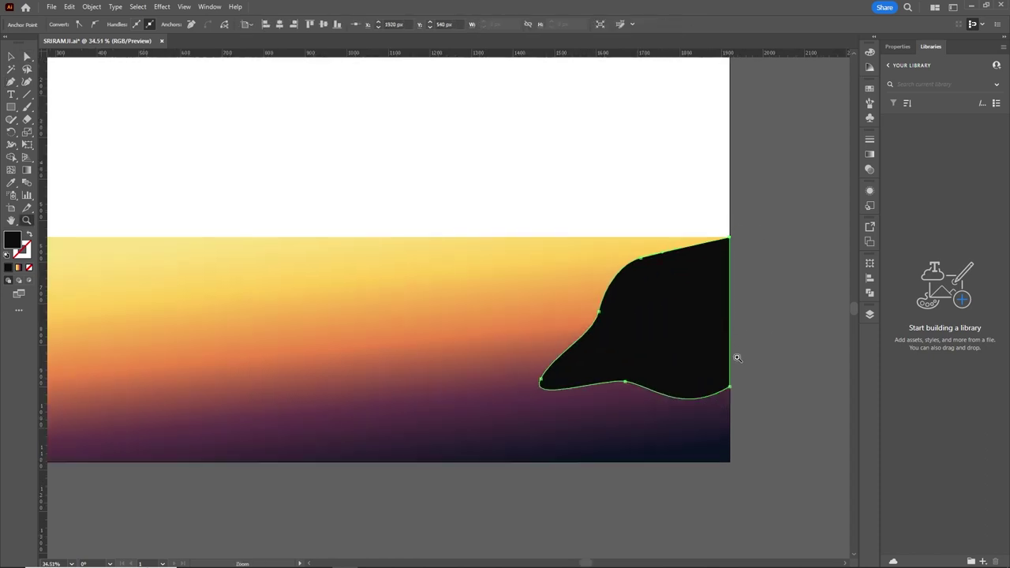
pyautogui.scroll(2, 758, 359)
pyautogui.press('a')
pyautogui.moveTo(725, 142); pyautogui.dragTo(779, 181)
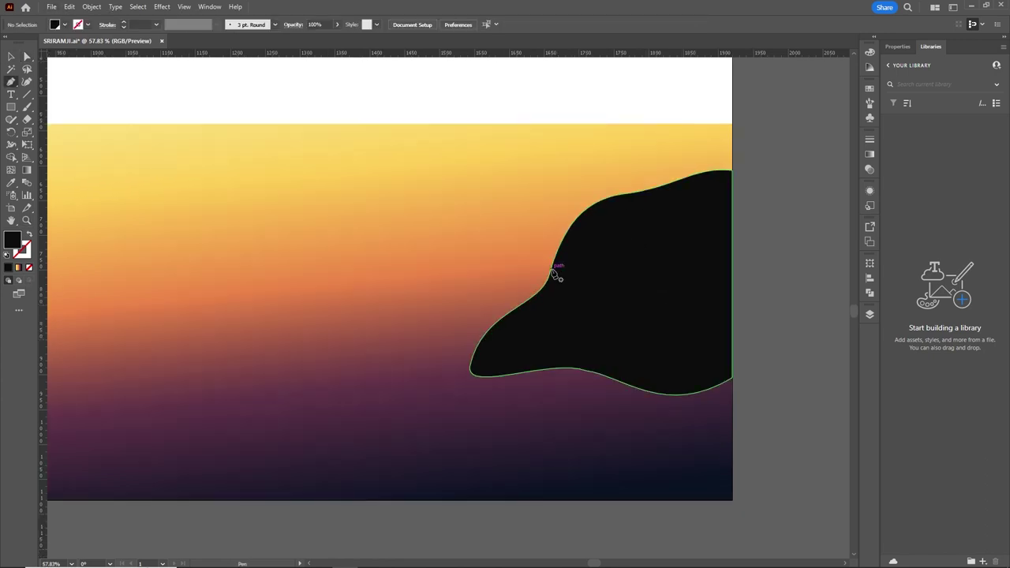
# Begin a second cliff shape with curved ledges and a pointed spike at its tip
pyautogui.click(558, 265)
pyautogui.click(448, 282)
pyautogui.moveTo(466, 195); pyautogui.dragTo(487, 186)
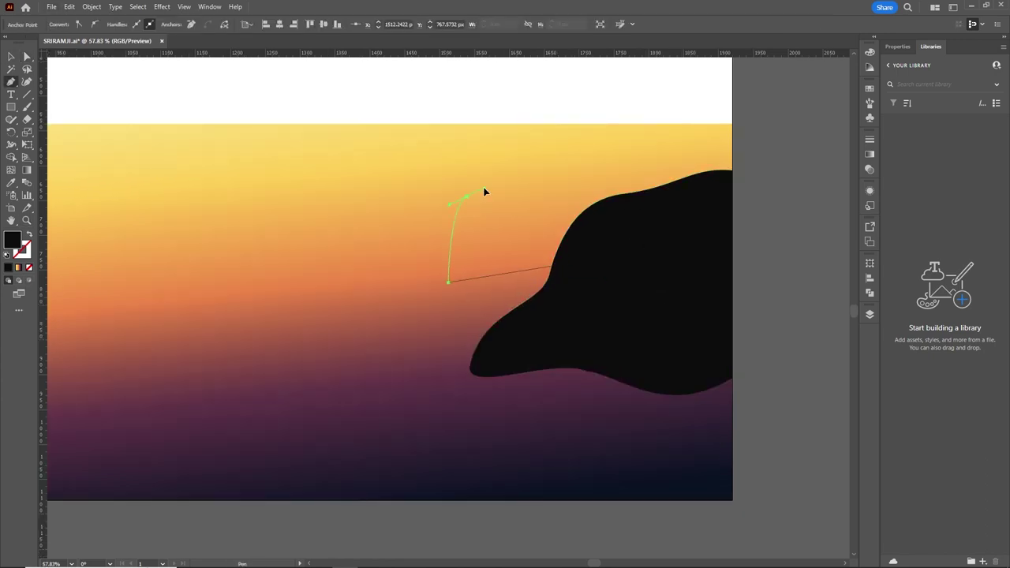
pyautogui.moveTo(566, 139)
pyautogui.mouseDown()
pyautogui.moveTo(730, 141)
pyautogui.moveTo(731, 170)
pyautogui.mouseUp()
pyautogui.moveTo(457, 255)
pyautogui.mouseDown()
pyautogui.moveTo(638, 289)
pyautogui.moveTo(509, 331)
pyautogui.mouseUp()
pyautogui.moveTo(517, 292); pyautogui.dragTo(529, 276)
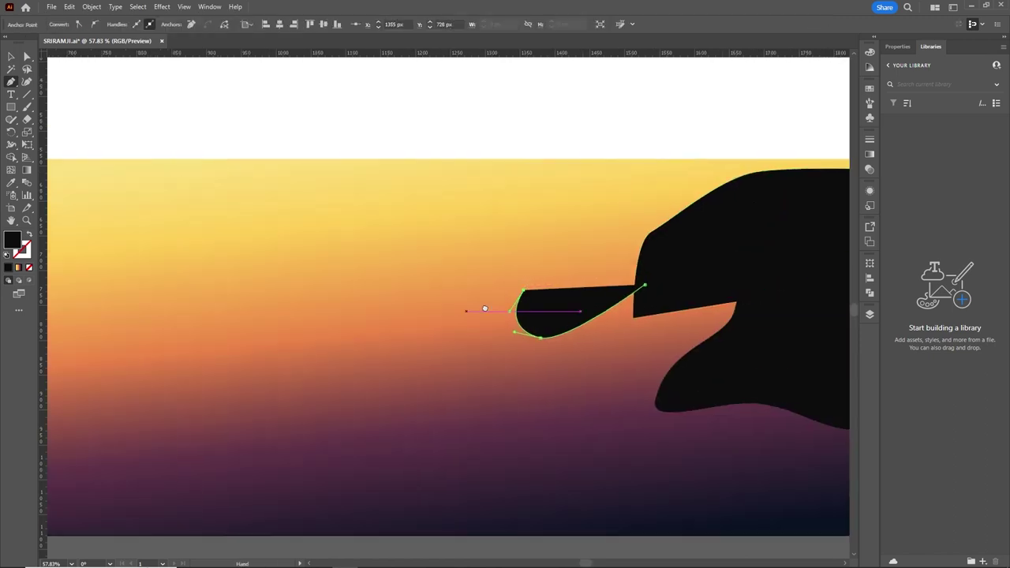
pyautogui.click(480, 308)
pyautogui.moveTo(544, 222)
pyautogui.mouseDown()
pyautogui.moveTo(467, 312)
pyautogui.moveTo(558, 293)
pyautogui.mouseUp()
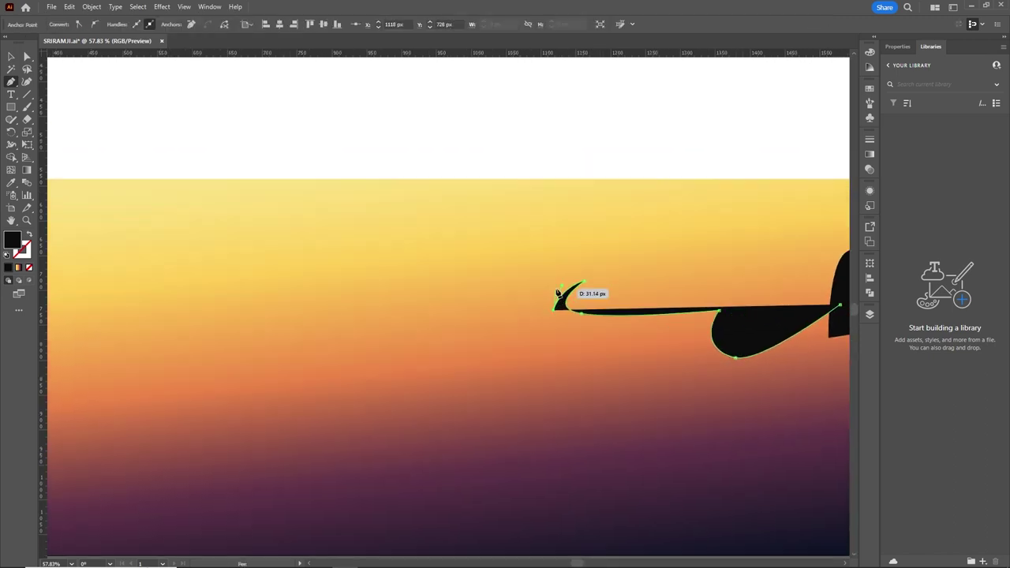
# Finish the ledge with a rounded peak, deselect it, and zoom out to the whole artboard
pyautogui.moveTo(442, 322); pyautogui.dragTo(387, 317)
pyautogui.moveTo(469, 300); pyautogui.dragTo(470, 301)
pyautogui.moveTo(580, 246); pyautogui.dragTo(599, 241)
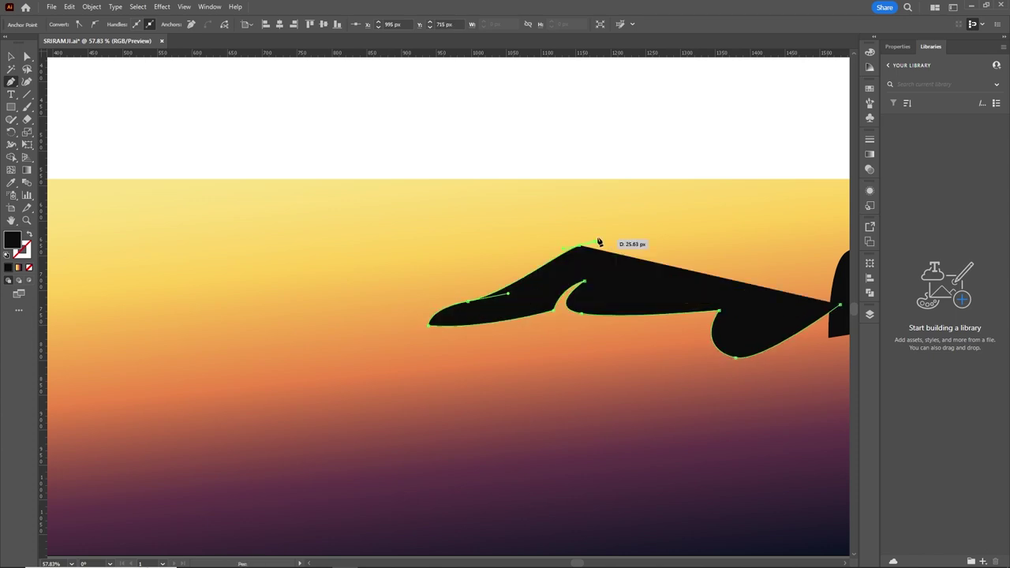
pyautogui.moveTo(443, 278); pyautogui.dragTo(663, 192)
pyautogui.moveTo(912, 203); pyautogui.dragTo(671, 217)
pyautogui.click(754, 203)
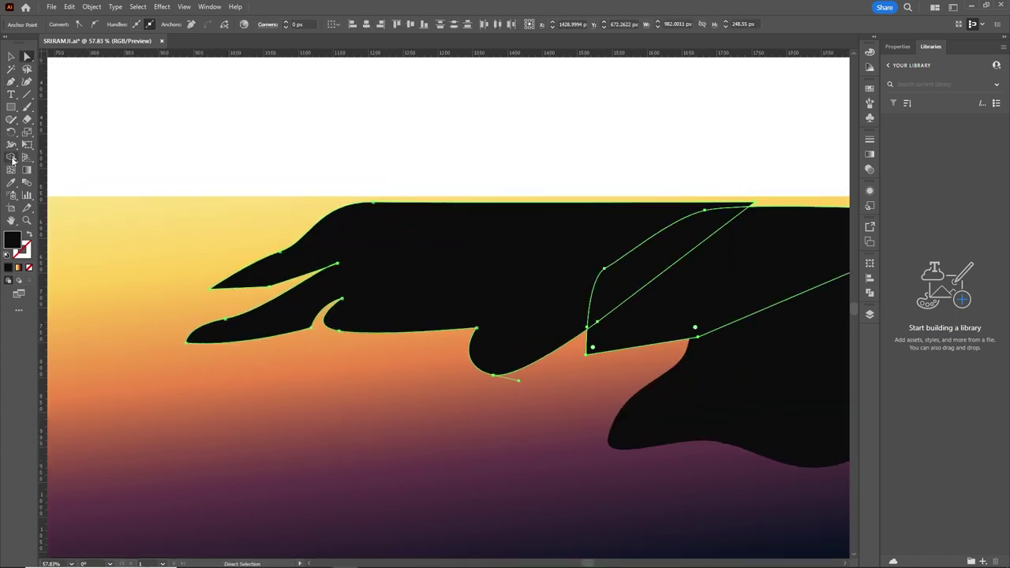
pyautogui.hotkey('ctrl', 'shift', 'a')
pyautogui.press('z')
pyautogui.moveTo(767, 270)
pyautogui.mouseDown()
pyautogui.moveTo(739, 327)
pyautogui.moveTo(716, 316)
pyautogui.mouseUp()
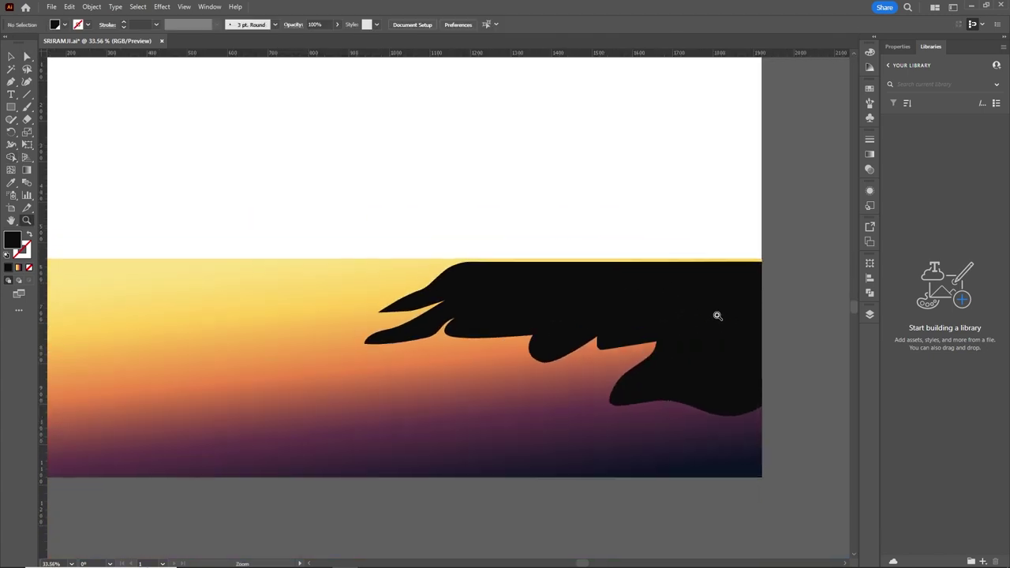
pyautogui.hotkey('ctrl', '-')
# Draw the first dark red rock shape over the lower cliff
pyautogui.press('p')
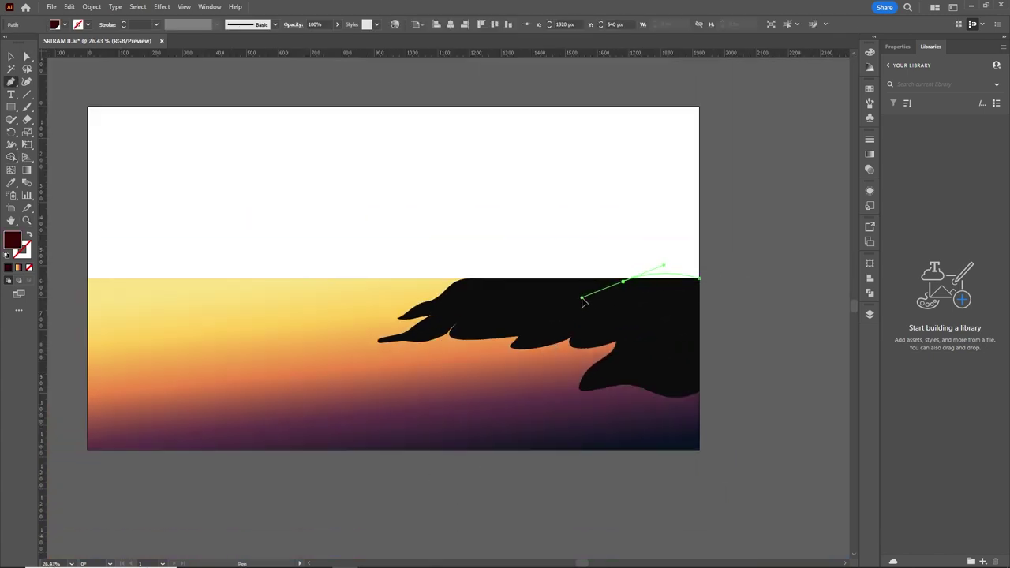
pyautogui.click(623, 283)
pyautogui.scroll(4, 671, 310)
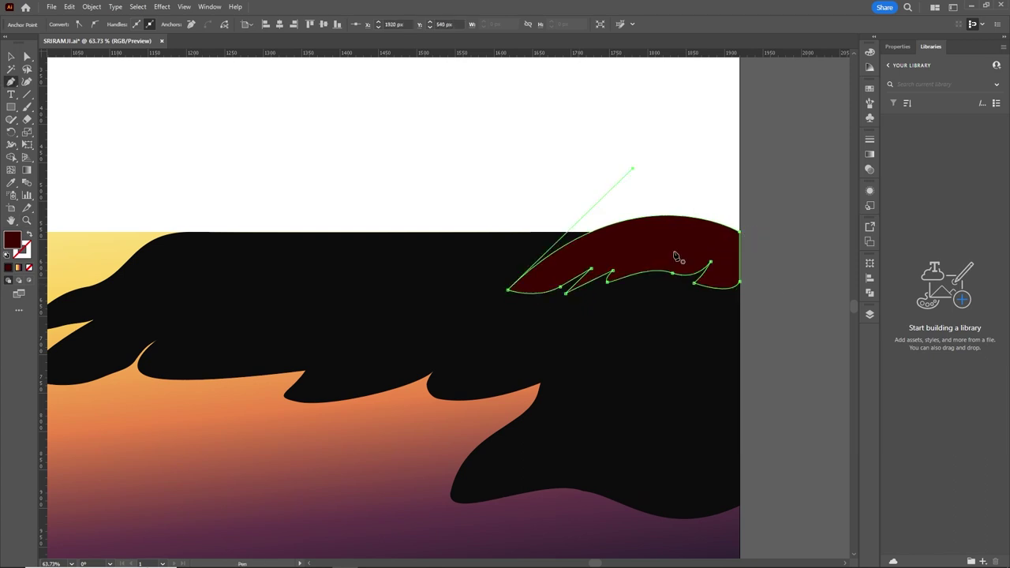
pyautogui.click(461, 503)
pyautogui.moveTo(454, 477); pyautogui.dragTo(469, 448)
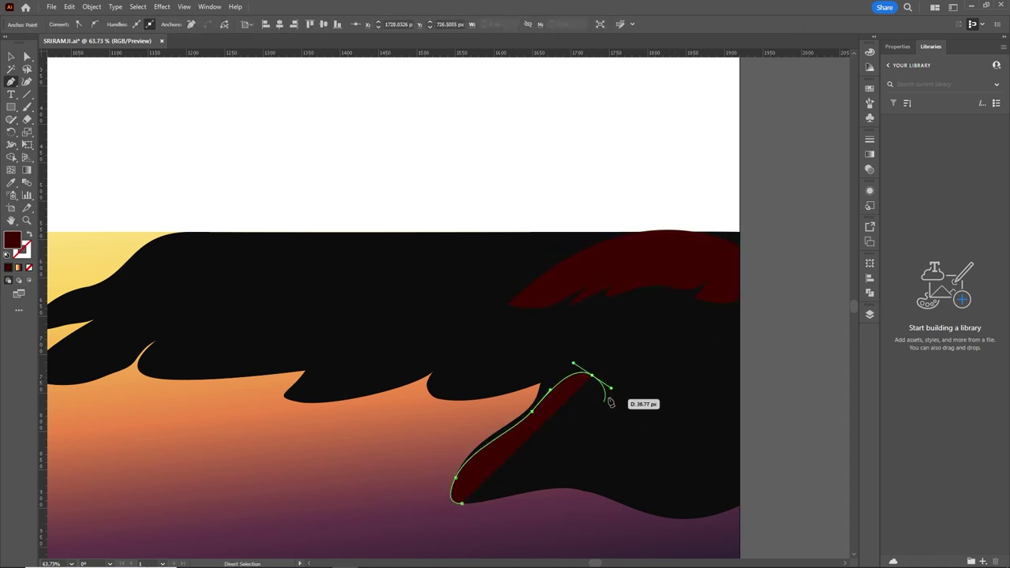
pyautogui.moveTo(631, 410); pyautogui.dragTo(616, 441)
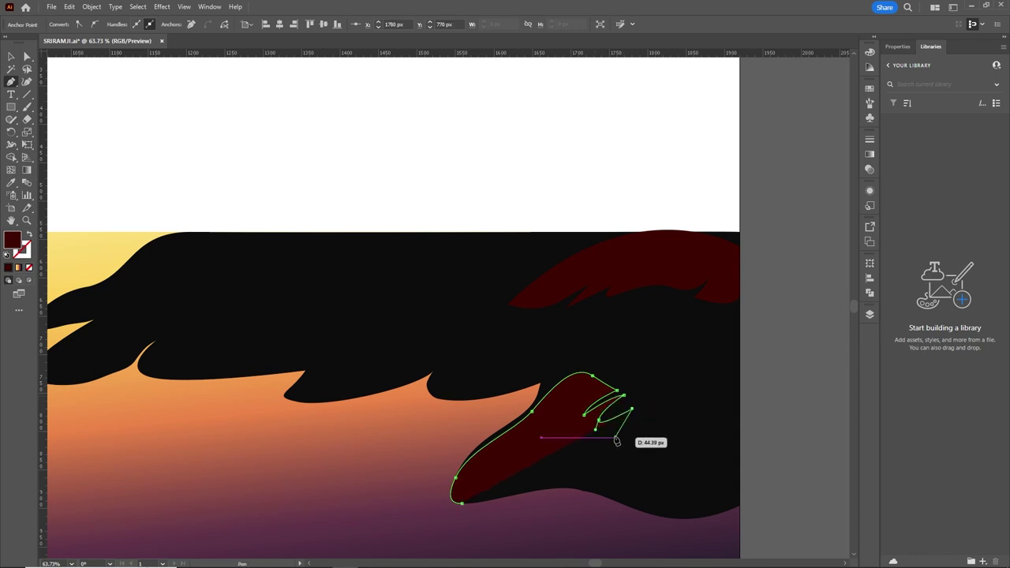
pyautogui.moveTo(537, 494)
pyautogui.mouseDown()
pyautogui.moveTo(526, 505)
pyautogui.moveTo(518, 497)
pyautogui.mouseUp()
pyautogui.press('Escape')
# Add two more dark red rock shapes on the cliff's right side
pyautogui.click(740, 388)
pyautogui.moveTo(584, 490); pyautogui.dragTo(598, 502)
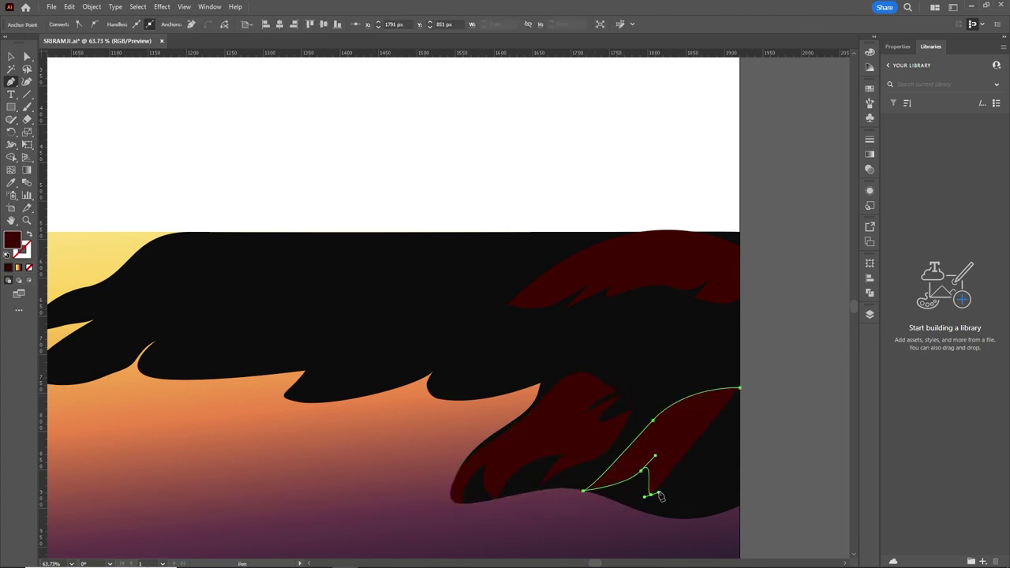
pyautogui.moveTo(633, 426); pyautogui.dragTo(678, 371)
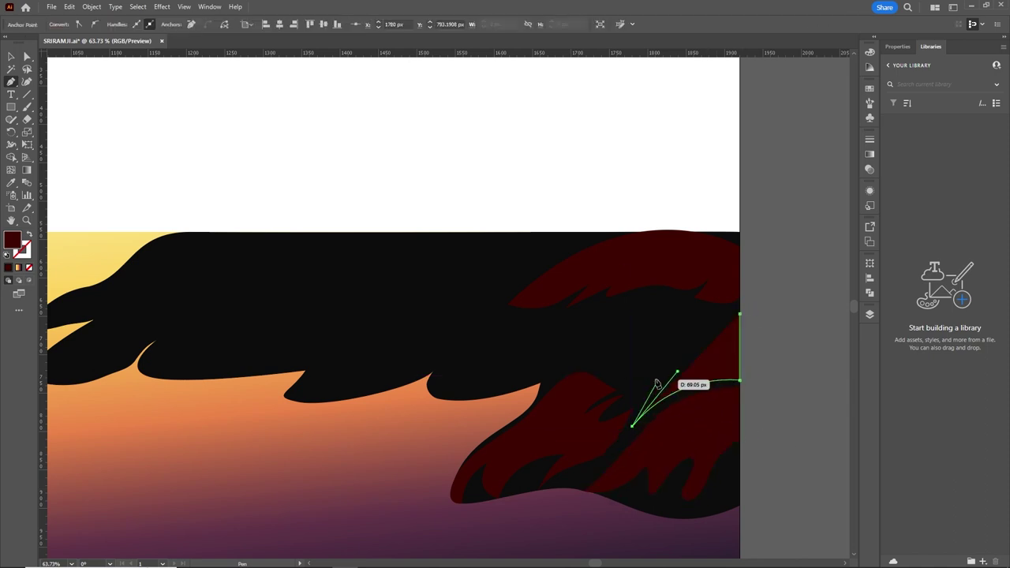
pyautogui.click(740, 311)
pyautogui.click(588, 309)
pyautogui.moveTo(540, 382); pyautogui.dragTo(531, 386)
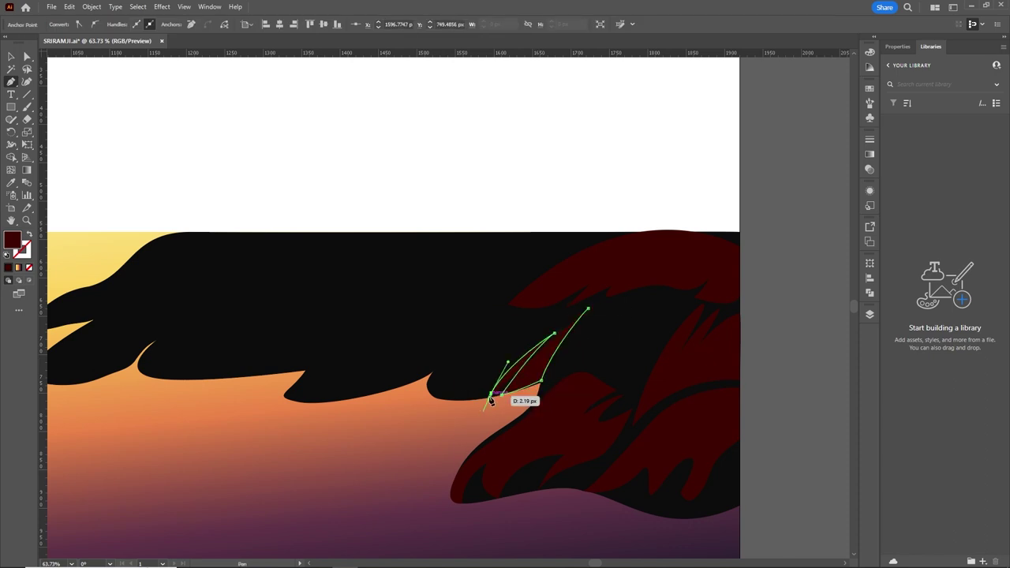
pyautogui.click(543, 318)
# Add more small dark red rock shapes across the middle of the cliff
pyautogui.click(547, 382)
pyautogui.moveTo(598, 369); pyautogui.dragTo(621, 388)
pyautogui.moveTo(625, 316); pyautogui.dragTo(621, 327)
pyautogui.click(546, 384)
pyautogui.click(462, 399)
pyautogui.moveTo(514, 319); pyautogui.dragTo(431, 389)
pyautogui.click(542, 386)
# Draw a peaked dark red rock shape on the left part of the cliff
pyautogui.click(290, 394)
pyautogui.click(329, 351)
pyautogui.click(373, 300)
pyautogui.moveTo(416, 260); pyautogui.dragTo(436, 256)
pyautogui.moveTo(505, 319); pyautogui.dragTo(510, 326)
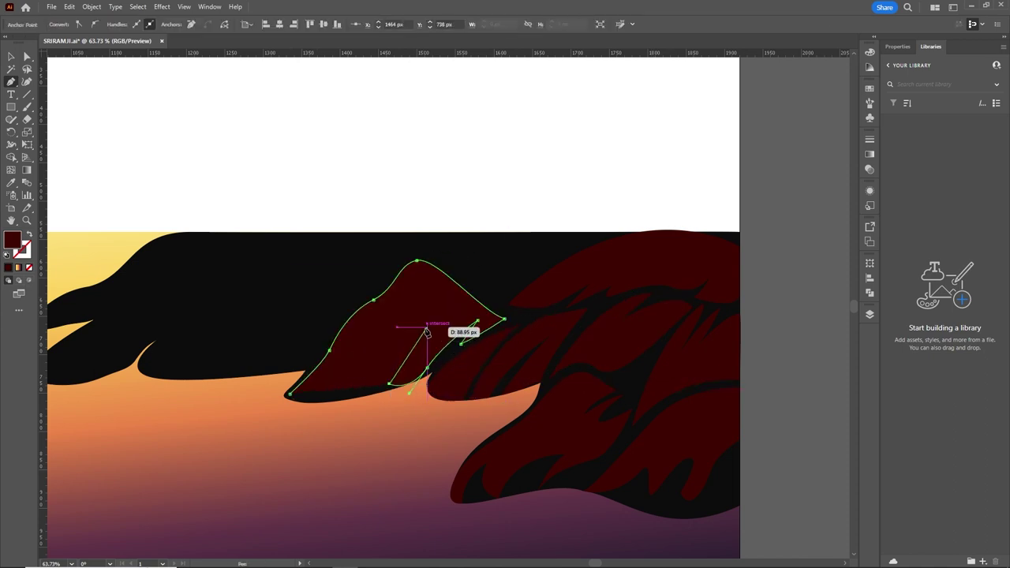
pyautogui.moveTo(377, 397)
pyautogui.mouseDown()
pyautogui.moveTo(384, 369)
pyautogui.moveTo(434, 340)
pyautogui.mouseUp()
pyautogui.click(291, 394)
# Zoom in and draw a dark red rock shape on the lower-left cliff
pyautogui.moveTo(489, 279); pyautogui.dragTo(440, 292)
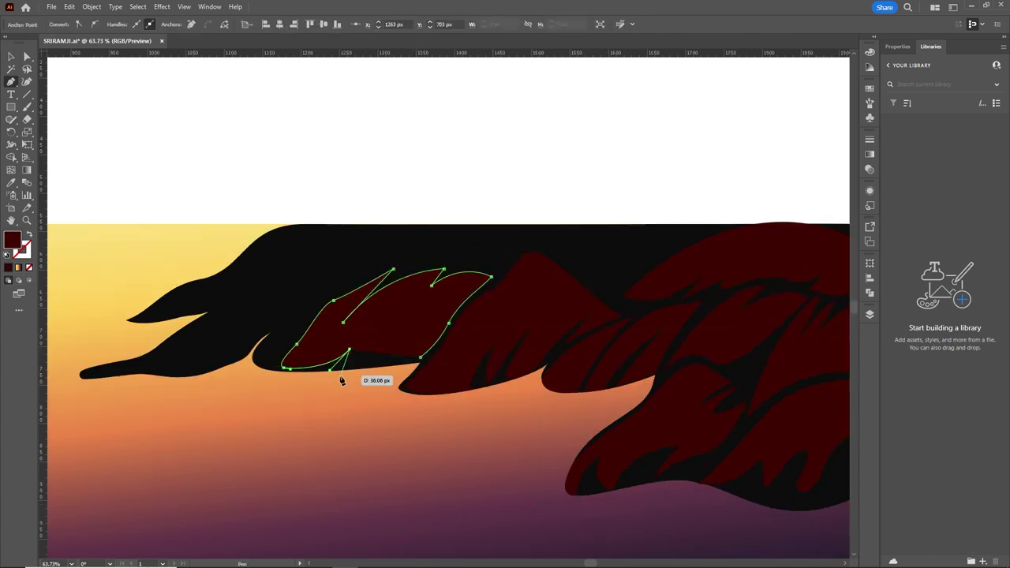
pyautogui.moveTo(405, 343); pyautogui.dragTo(359, 371)
pyautogui.hotkey('ctrl', '1')
pyautogui.moveTo(390, 441); pyautogui.dragTo(426, 436)
pyautogui.moveTo(365, 404); pyautogui.dragTo(351, 397)
pyautogui.click(498, 323)
# Start tracing a dark red rock shape over the upper dark area
pyautogui.keyDown('ctrl'); pyautogui.click(397, 305); pyautogui.keyUp('ctrl')
pyautogui.click(200, 359)
pyautogui.click(310, 301)
pyautogui.moveTo(395, 234); pyautogui.dragTo(420, 229)
# Close the upper rock and draw an angular dark red rock shape at the upper right
pyautogui.click(367, 287)
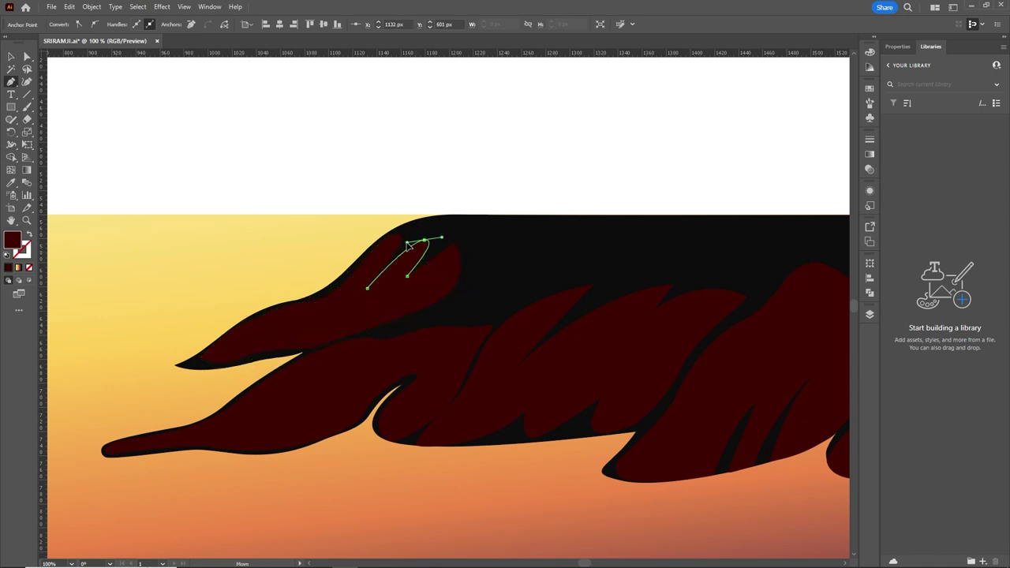
pyautogui.click(430, 229)
pyautogui.click(417, 222)
pyautogui.click(536, 218)
pyautogui.click(620, 234)
pyautogui.click(568, 257)
pyautogui.click(442, 324)
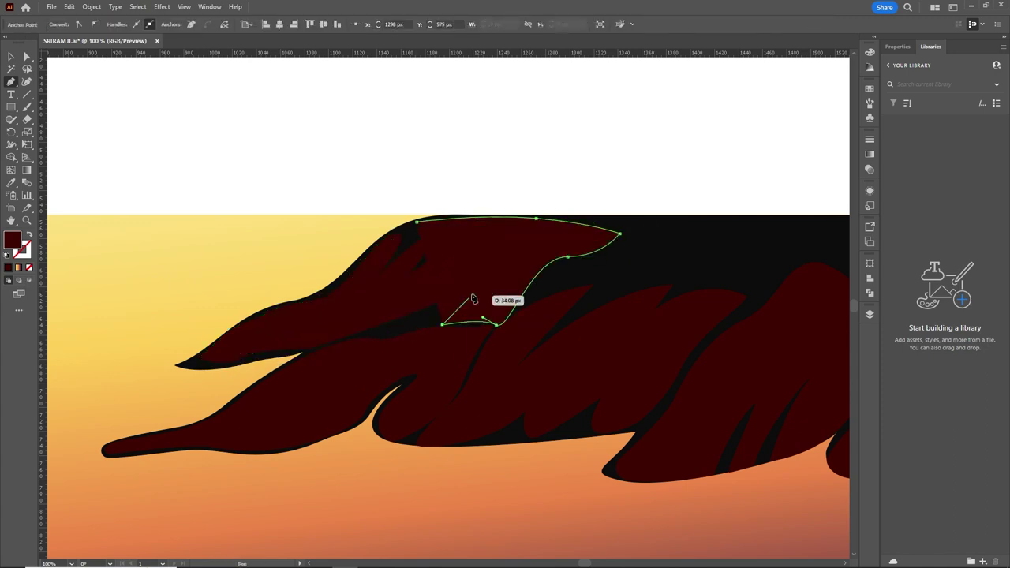
pyautogui.click(417, 223)
# Draw another dark red rock shape further right on the upper cliff
pyautogui.hscroll(5, 505, 316)
pyautogui.click(295, 276)
pyautogui.moveTo(386, 216); pyautogui.dragTo(424, 218)
pyautogui.click(472, 277)
pyautogui.click(379, 289)
pyautogui.click(409, 269)
pyautogui.click(294, 276)
# Add two more dark red rock shapes near the top of the cliff
pyautogui.click(636, 332)
pyautogui.hscroll(3, 789, 229)
pyautogui.click(679, 219)
pyautogui.moveTo(503, 298); pyautogui.dragTo(514, 290)
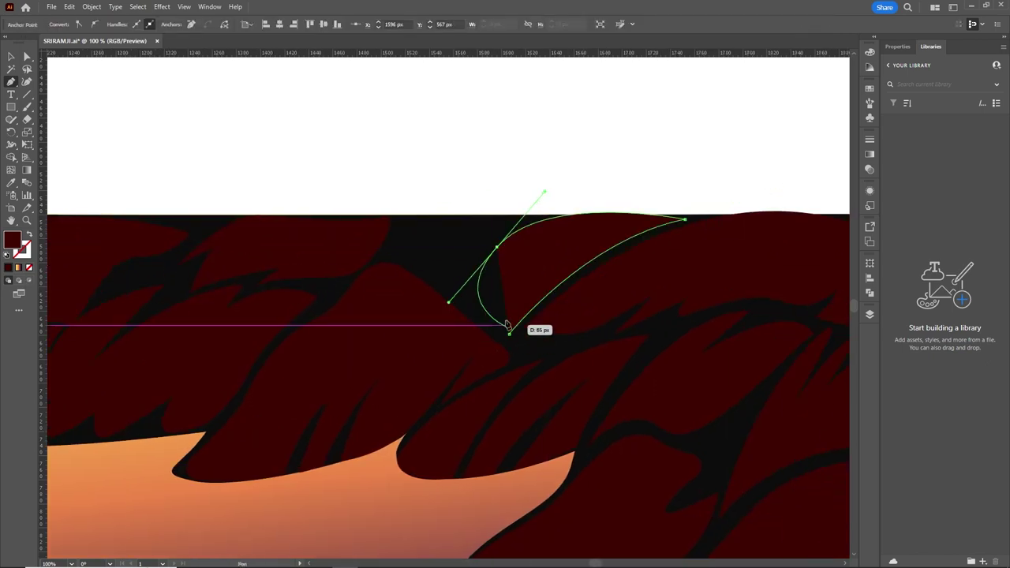
pyautogui.click(514, 328)
pyautogui.click(382, 253)
pyautogui.click(463, 310)
pyautogui.moveTo(529, 216); pyautogui.dragTo(590, 193)
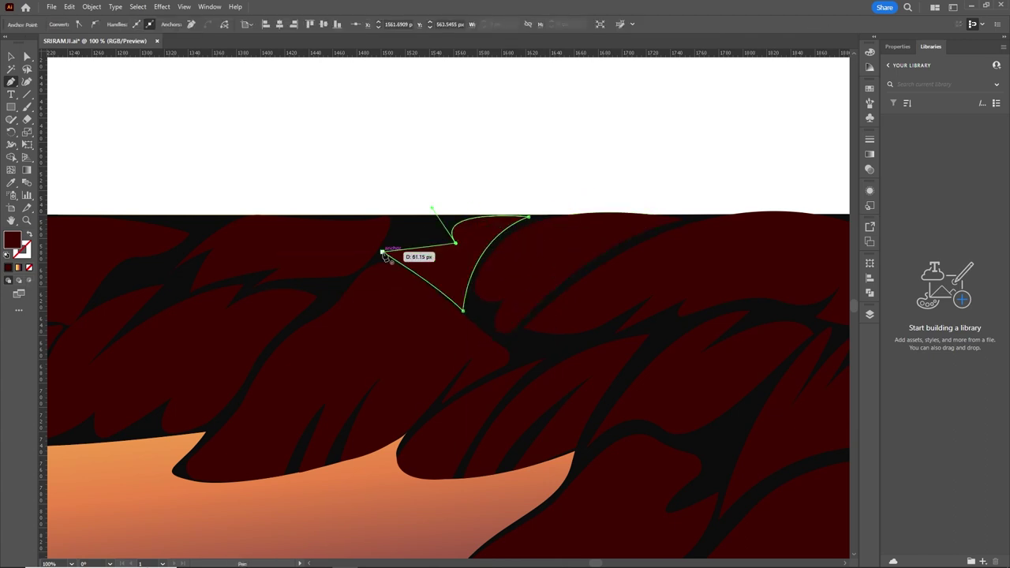
pyautogui.click(383, 253)
# Trace a jagged, flame-like outline above the purple ground near the bottom edge
pyautogui.scroll(-3, 403, 316)
pyautogui.click(643, 172)
pyautogui.moveTo(533, 208); pyautogui.dragTo(490, 243)
pyautogui.click(361, 387)
pyautogui.moveTo(416, 393); pyautogui.dragTo(455, 387)
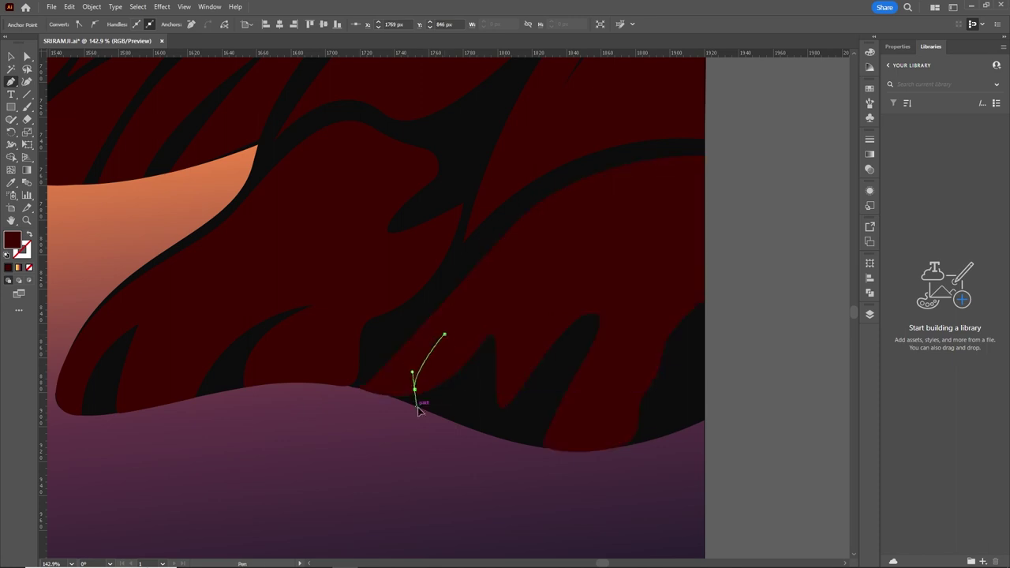
pyautogui.moveTo(502, 291); pyautogui.dragTo(528, 273)
pyautogui.click(604, 218)
pyautogui.click(566, 288)
# Fill the flame shape with orange from Swatches and adjust one of its curves
pyautogui.click(869, 88)
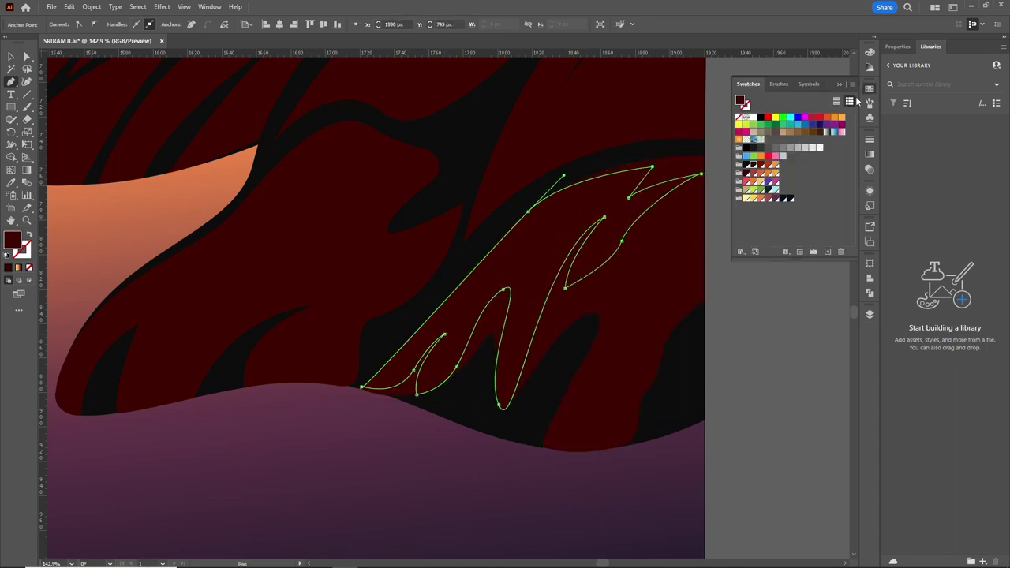
pyautogui.click(827, 117)
pyautogui.scroll(2, 505, 300)
pyautogui.press('a')
pyautogui.moveTo(474, 395); pyautogui.dragTo(503, 497)
pyautogui.press('p')
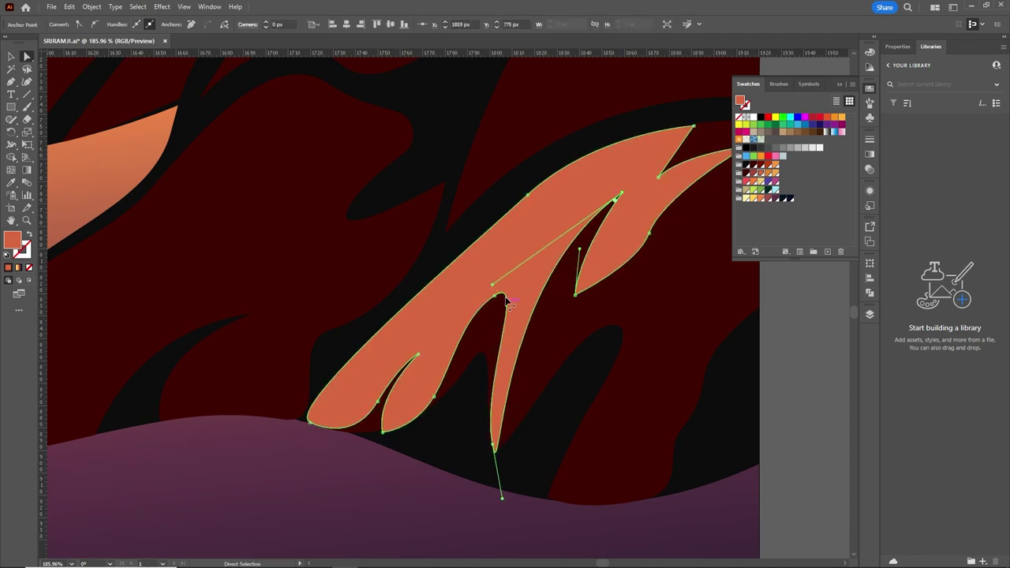
pyautogui.scroll(-3, 394, 371)
# Draw a new curved orange highlight shape across the rocks
pyautogui.click(309, 534)
pyautogui.click(485, 322)
pyautogui.moveTo(402, 412); pyautogui.dragTo(405, 414)
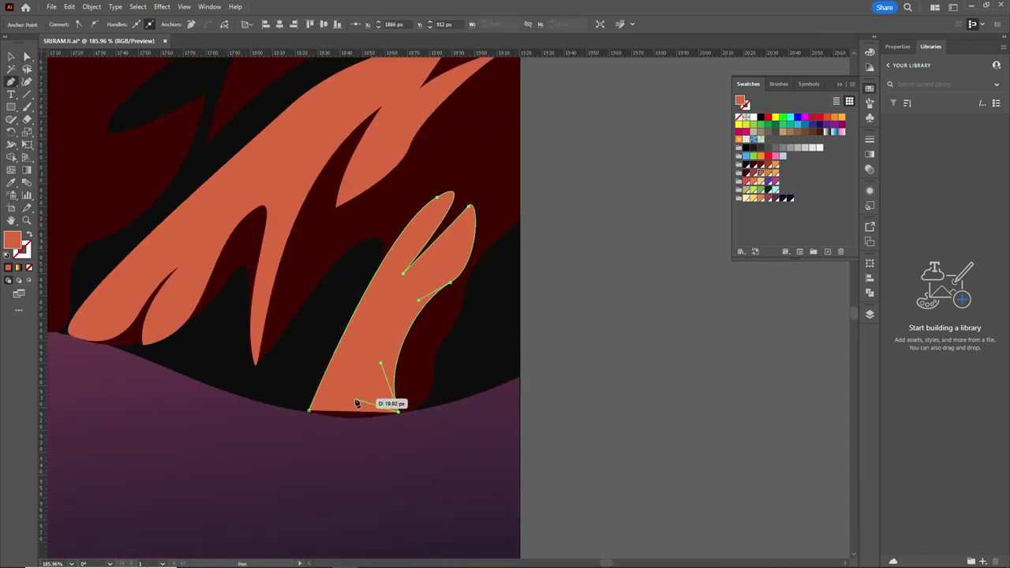
pyautogui.hotkey('ctrl', '1')
pyautogui.click(500, 195)
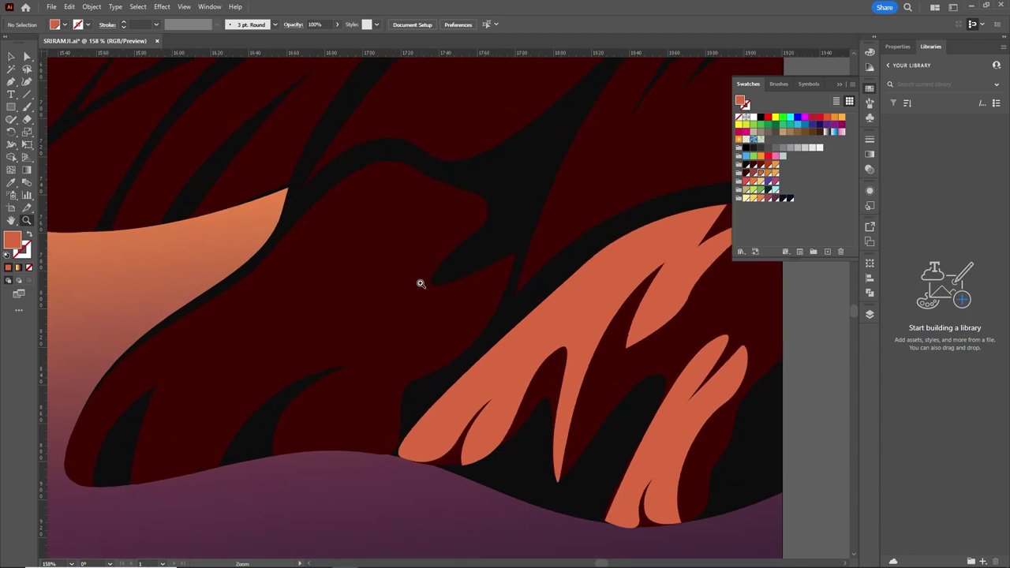
# Draw an orange flame shape with a curved tip at the left rock base
pyautogui.press('p')
pyautogui.click(260, 366)
pyautogui.click(182, 422)
pyautogui.click(80, 416)
pyautogui.moveTo(412, 167); pyautogui.dragTo(466, 194)
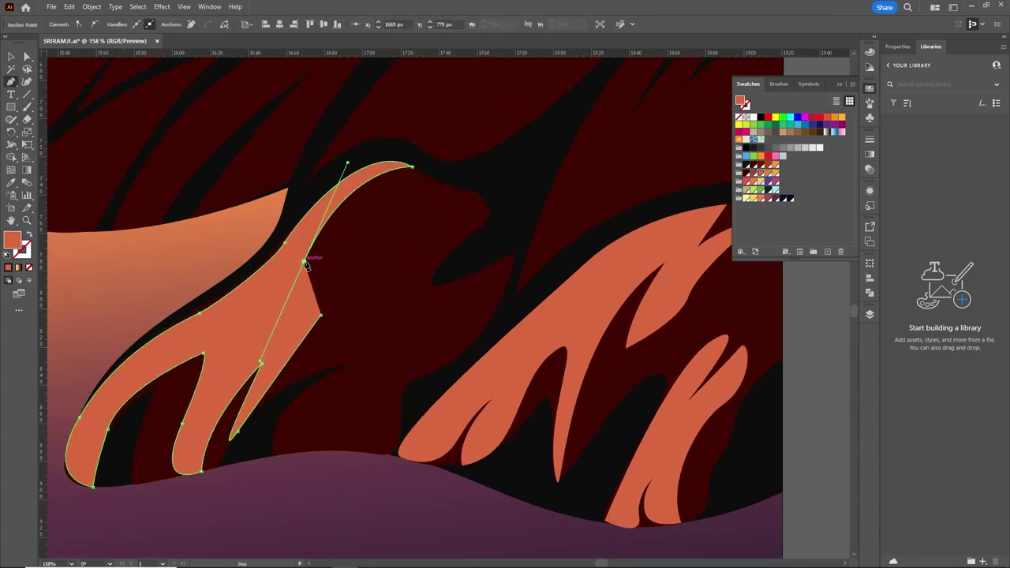
pyautogui.moveTo(350, 153); pyautogui.dragTo(349, 261)
# Draw a thin orange highlight on the upper right rock
pyautogui.press('z')
pyautogui.keyDown('alt'); pyautogui.click(501, 205); pyautogui.keyUp('alt')
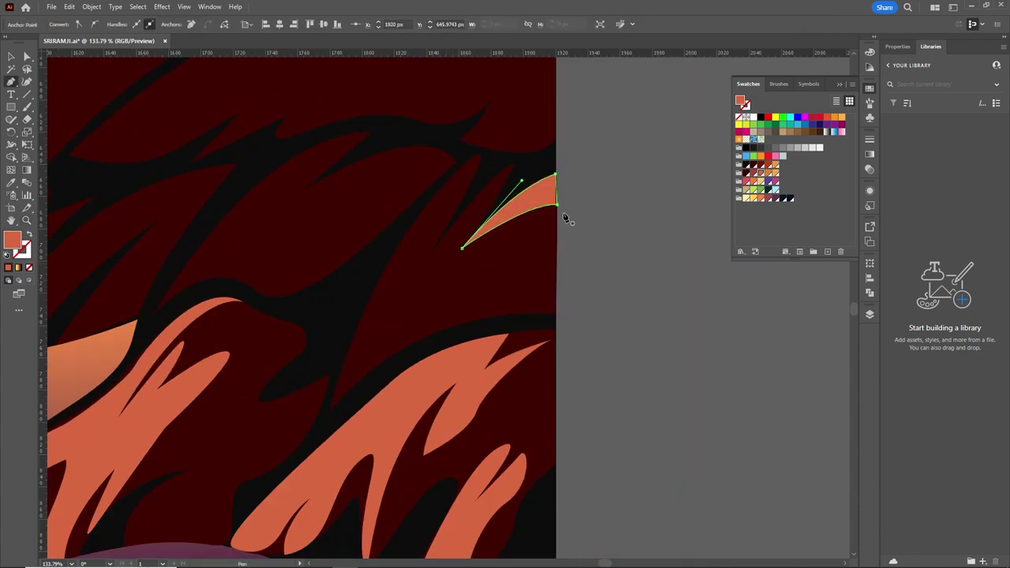
pyautogui.click(501, 206)
pyautogui.press('p')
pyautogui.click(487, 198)
pyautogui.click(249, 525)
pyautogui.scroll(-3, 474, 197)
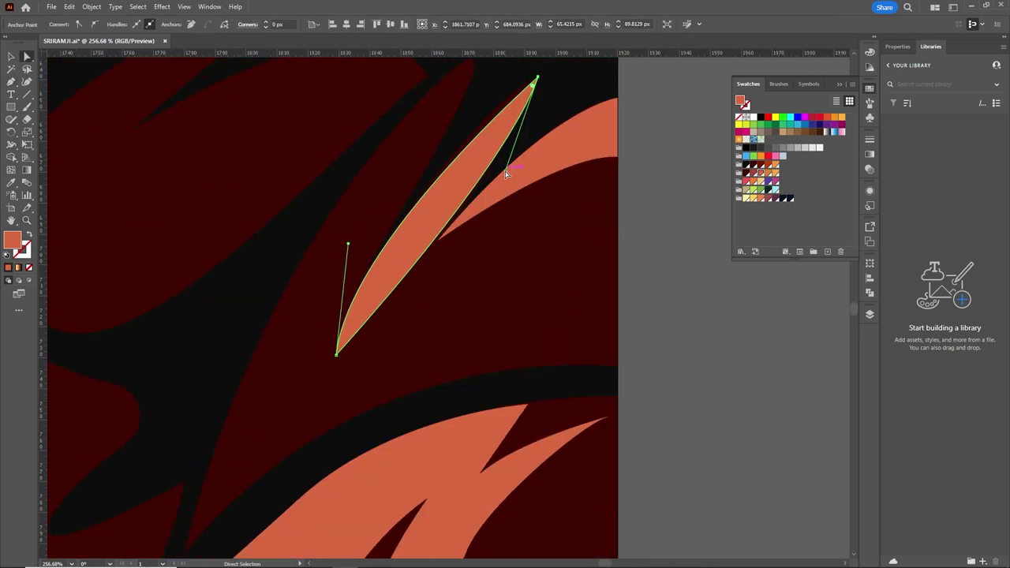
# Draw and close a leaf-shaped orange highlight on the rocks
pyautogui.press('a')
pyautogui.scroll(-2, 478, 203)
pyautogui.scroll(3, 609, 279)
pyautogui.scroll(5, 466, 185)
pyautogui.scroll(-5, 466, 184)
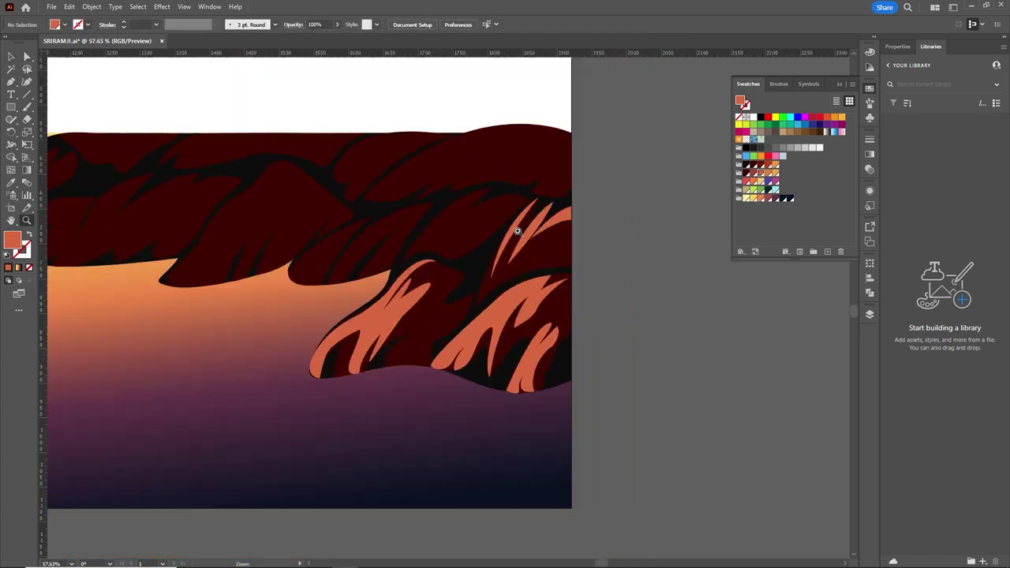
pyautogui.scroll(3, 513, 197)
pyautogui.press('p')
pyautogui.click(266, 368)
pyautogui.click(462, 202)
pyautogui.scroll(-1, 454, 186)
pyautogui.click(454, 186)
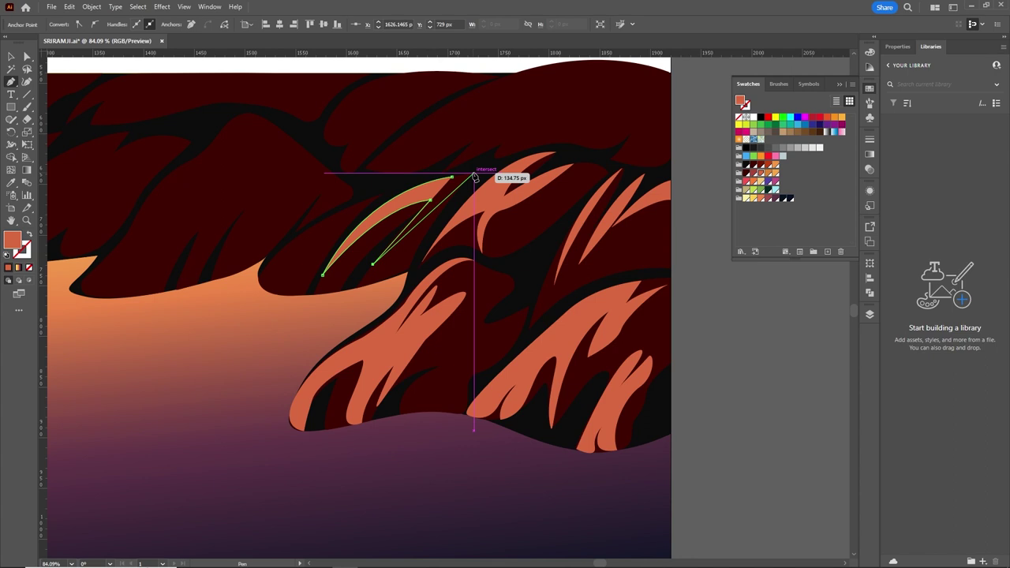
pyautogui.scroll(3, 327, 248)
# Draw another curved orange highlight along the rock ledge
pyautogui.moveTo(392, 276); pyautogui.dragTo(393, 253)
pyautogui.scroll(-2, 392, 253)
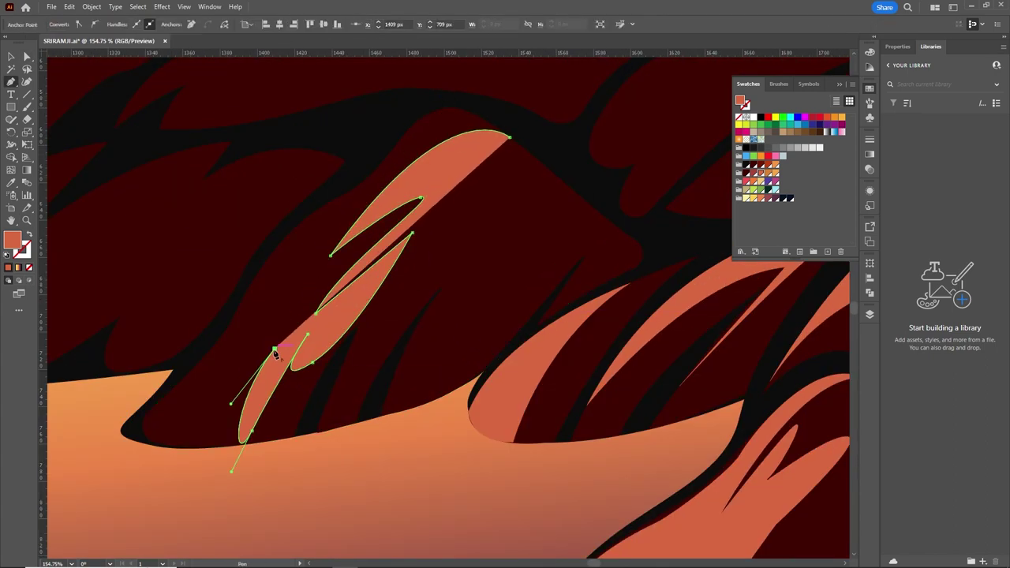
pyautogui.scroll(-3, 271, 350)
pyautogui.scroll(3, 298, 424)
pyautogui.scroll(1, 298, 424)
pyautogui.click(506, 235)
pyautogui.moveTo(395, 315); pyautogui.dragTo(410, 304)
pyautogui.moveTo(390, 225); pyautogui.dragTo(395, 221)
pyautogui.scroll(2, 300, 332)
# Draw a curved orange highlight along the leftmost cliff tip
pyautogui.click(447, 355)
pyautogui.scroll(-3, 247, 338)
pyautogui.click(338, 293)
pyautogui.click(271, 365)
pyautogui.scroll(2, 270, 366)
pyautogui.click(426, 356)
pyautogui.moveTo(371, 341); pyautogui.dragTo(359, 350)
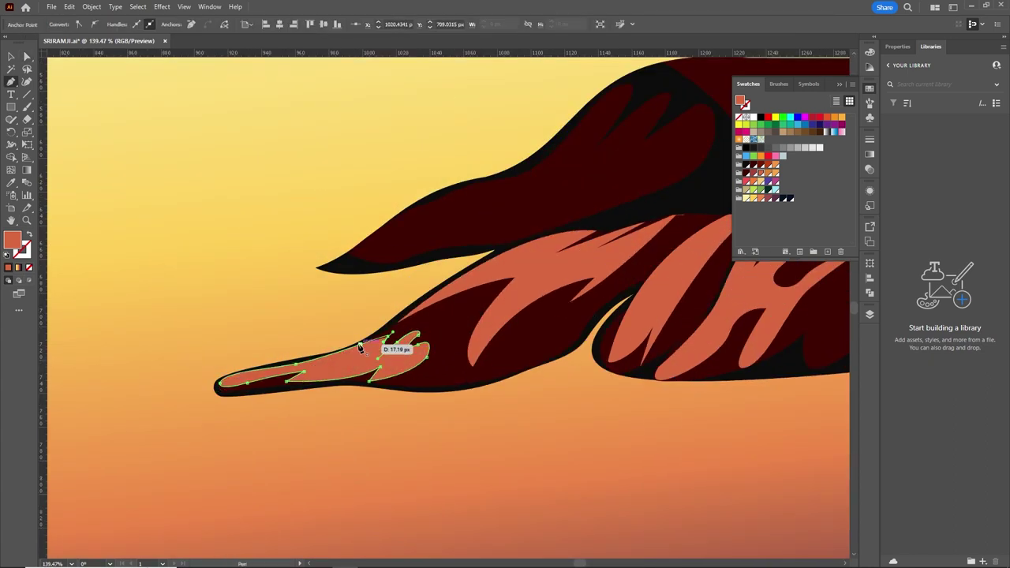
pyautogui.scroll(-2, 417, 334)
pyautogui.scroll(-2, 444, 225)
pyautogui.scroll(2, 524, 248)
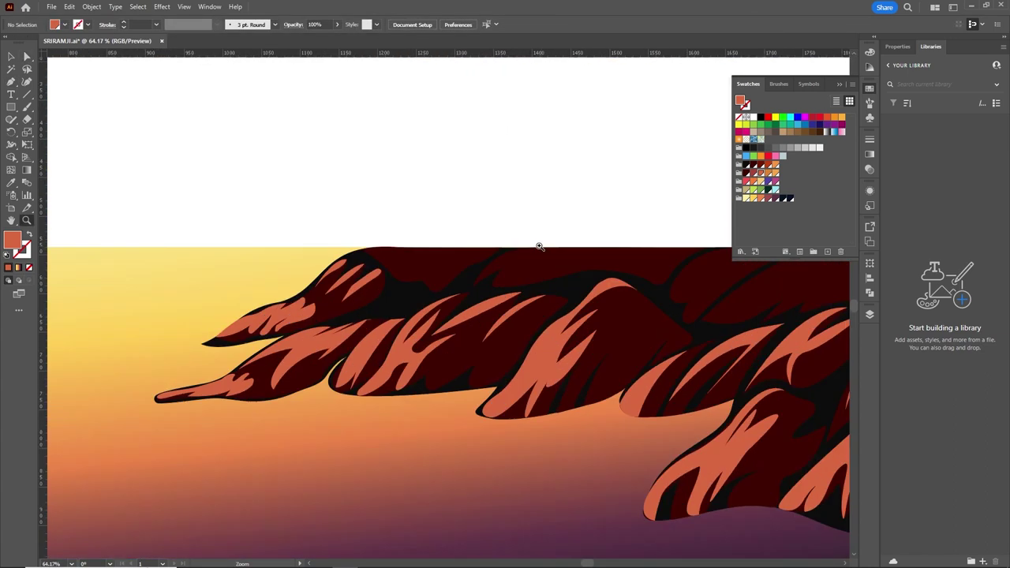
# Reshape the top highlight by nudging its anchor points
pyautogui.click(539, 247)
pyautogui.press('p')
pyautogui.click(345, 280)
pyautogui.click(428, 334)
pyautogui.scroll(3, 245, 296)
pyautogui.moveTo(248, 297); pyautogui.dragTo(246, 296)
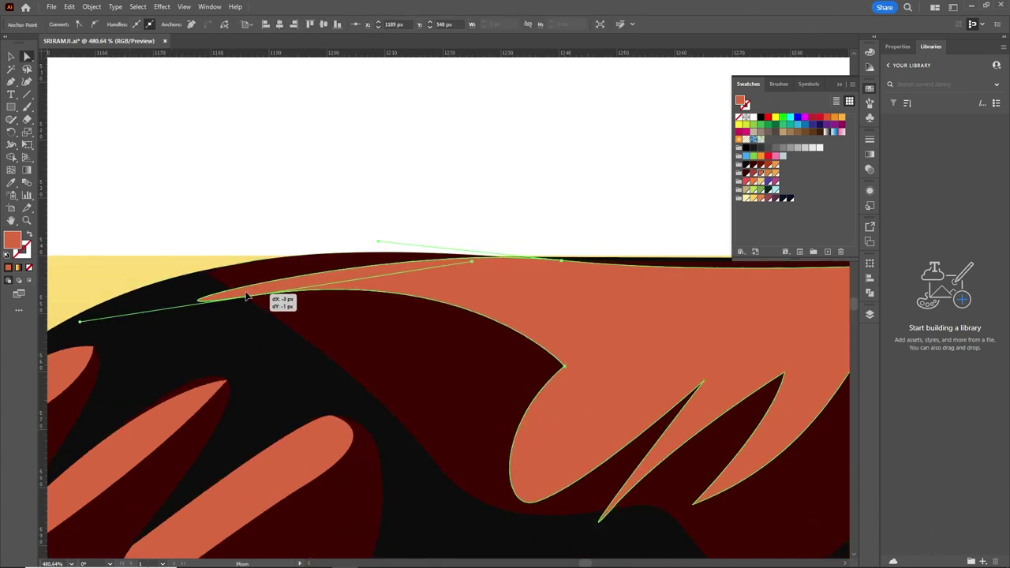
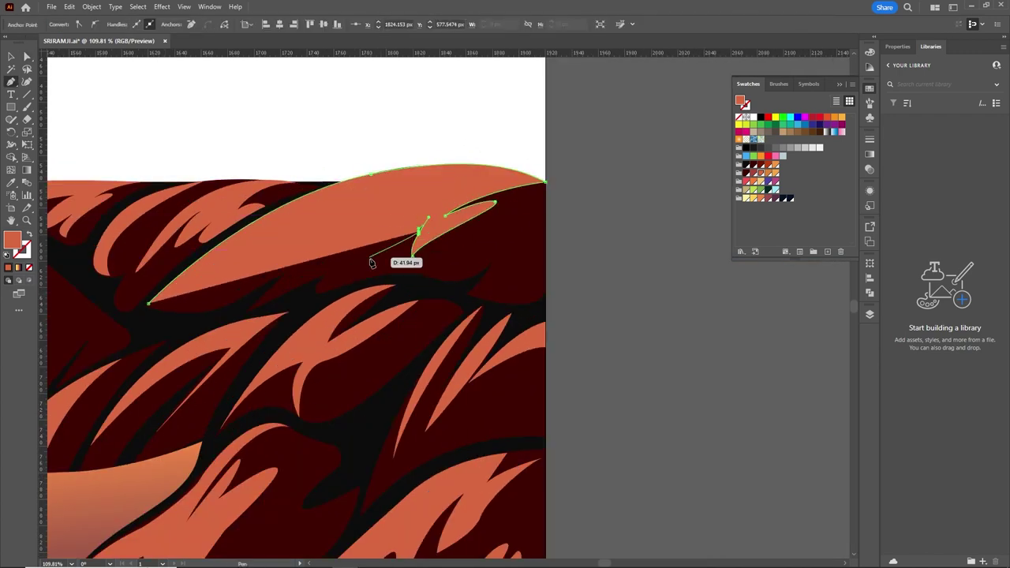
# Lower the existing leaf-highlight group's opacity to 39%
pyautogui.press('Escape')
pyautogui.scroll(-3, 400, 367)
pyautogui.click(400, 367)
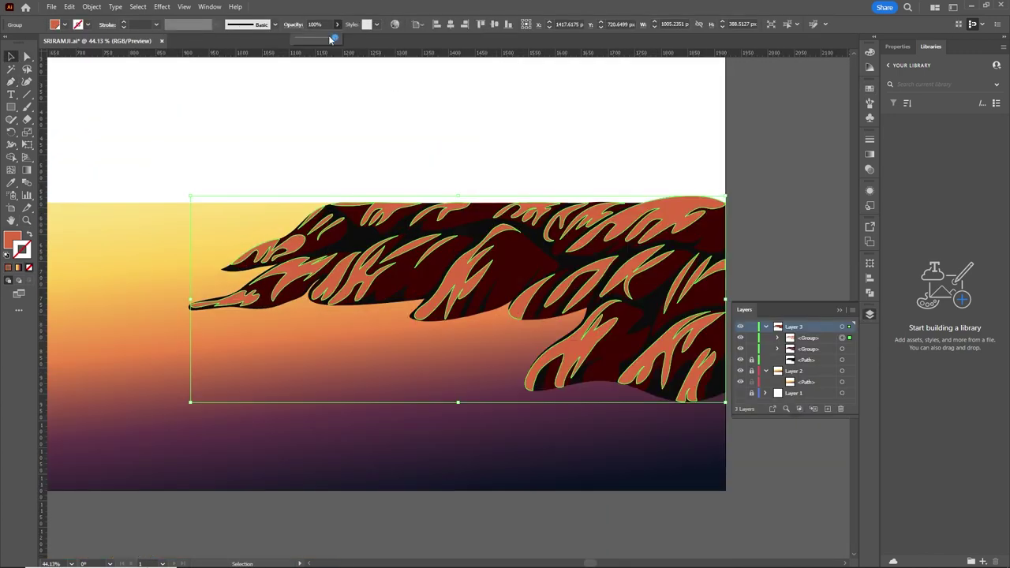
pyautogui.moveTo(332, 40); pyautogui.dragTo(314, 40)
pyautogui.click(607, 157)
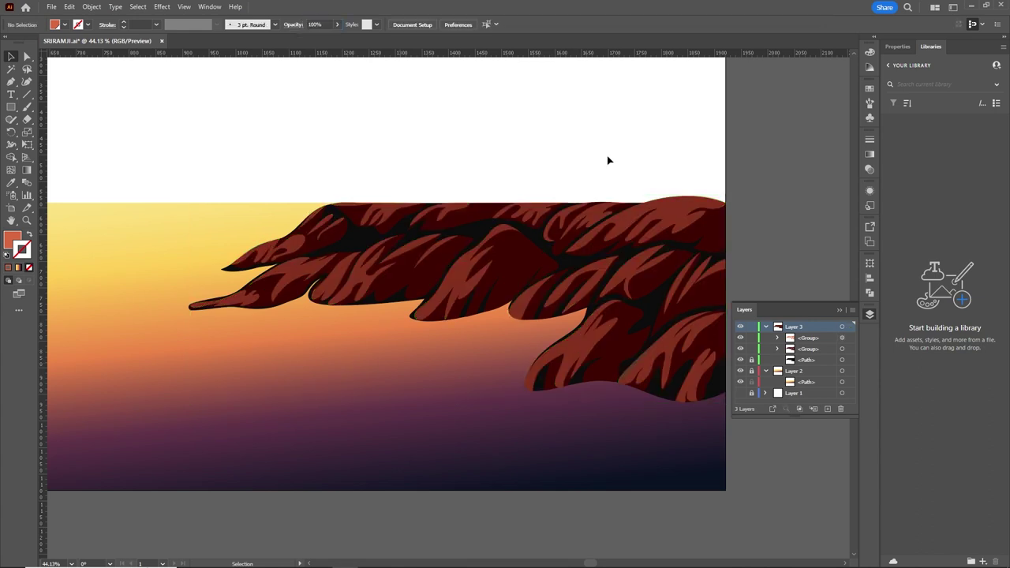
# Zoom in on the leftmost cliff tip and draw a new orange highlight along its leaf edge
pyautogui.press('z')
pyautogui.click(453, 403)
pyautogui.moveTo(157, 190); pyautogui.dragTo(197, 190)
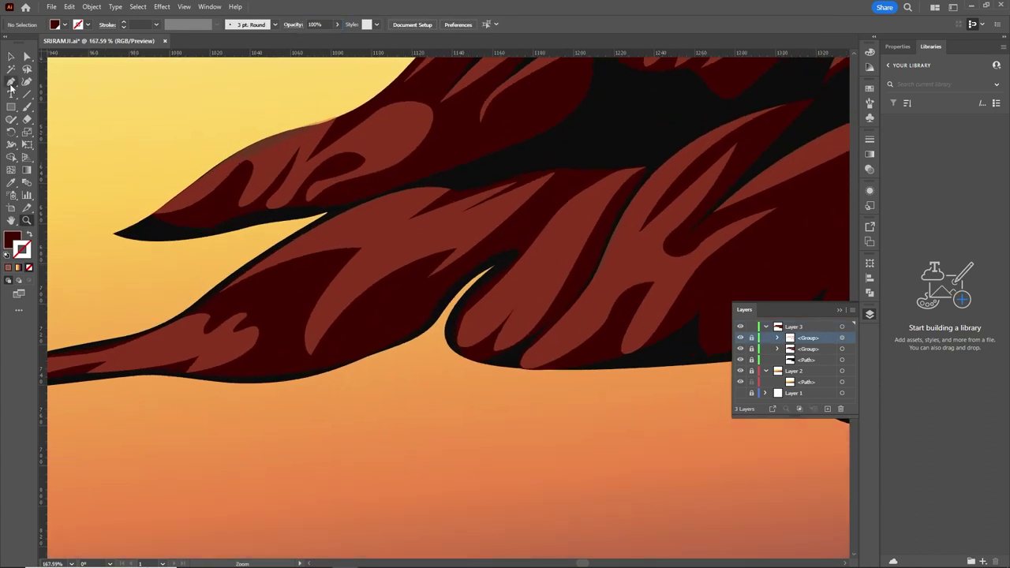
pyautogui.press('p')
pyautogui.click(331, 120)
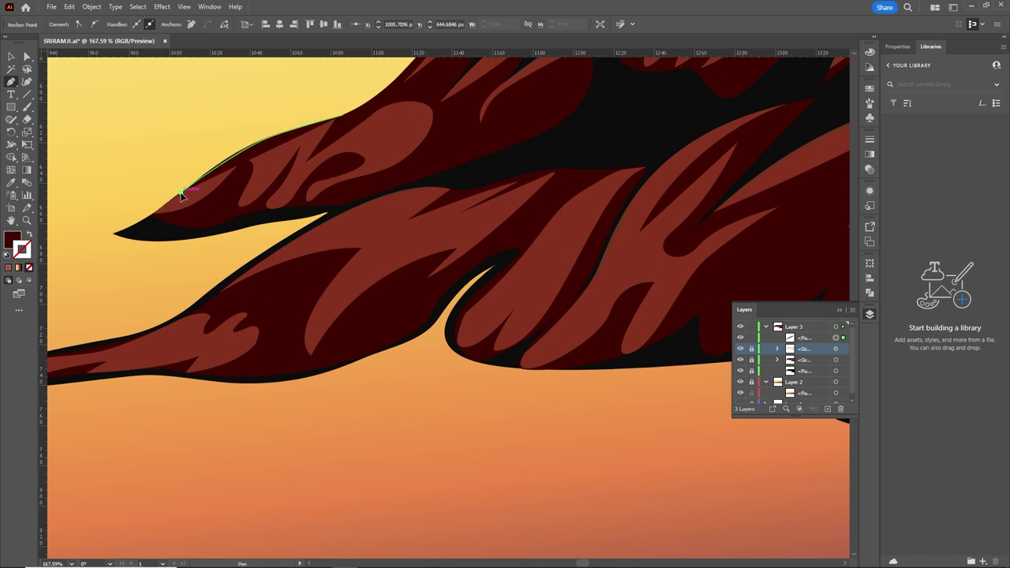
pyautogui.click(870, 89)
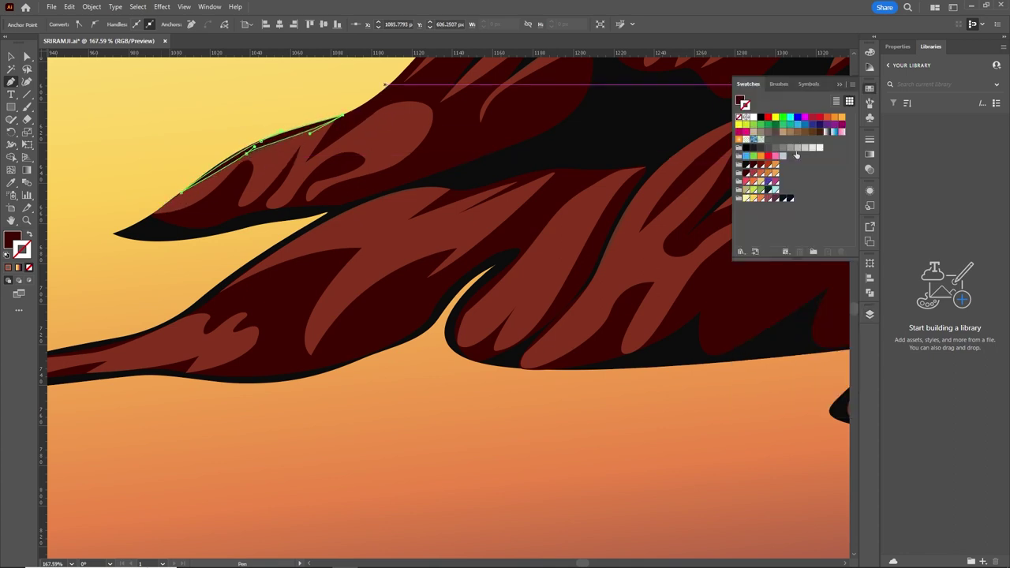
pyautogui.hotkey('shift', 'x')
pyautogui.press('v')
pyautogui.click(88, 25)
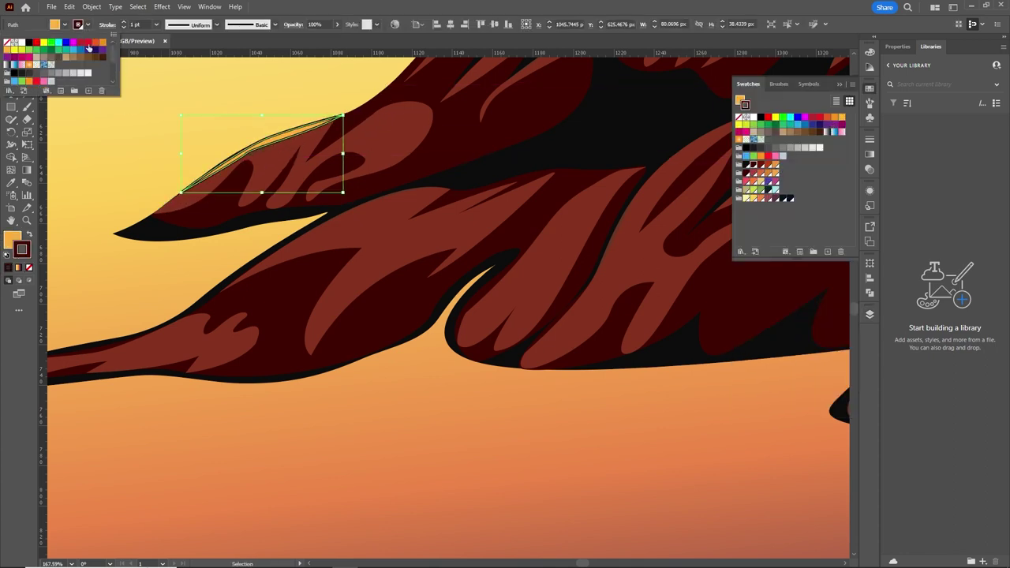
pyautogui.click(9, 37)
# Recolour the new leaf-tip highlight a pale yellow
pyautogui.moveTo(223, 157); pyautogui.dragTo(268, 156)
pyautogui.press('a')
pyautogui.click(271, 148)
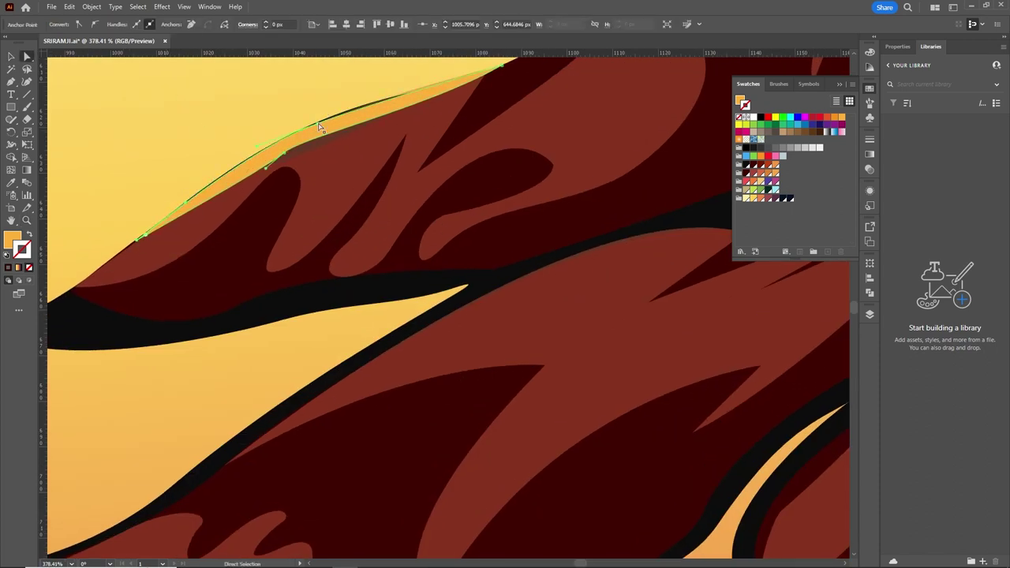
pyautogui.click(320, 127)
pyautogui.click(762, 197)
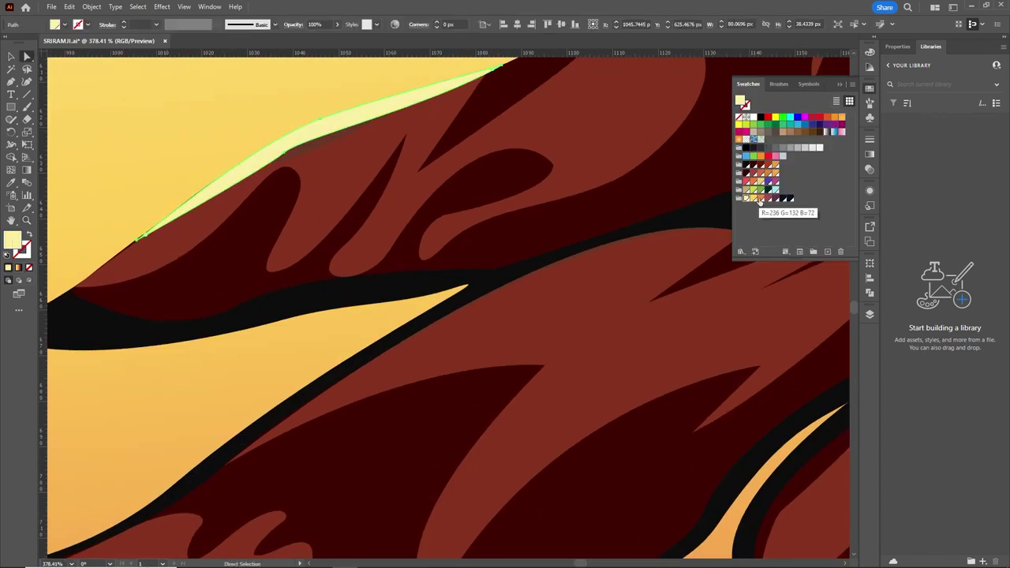
pyautogui.press('z')
pyautogui.scroll(-5, 537, 74)
pyautogui.scroll(3, 385, 253)
# Pen-draw curved highlights on the next two leaves of the cliff
pyautogui.press('p')
pyautogui.click(288, 172)
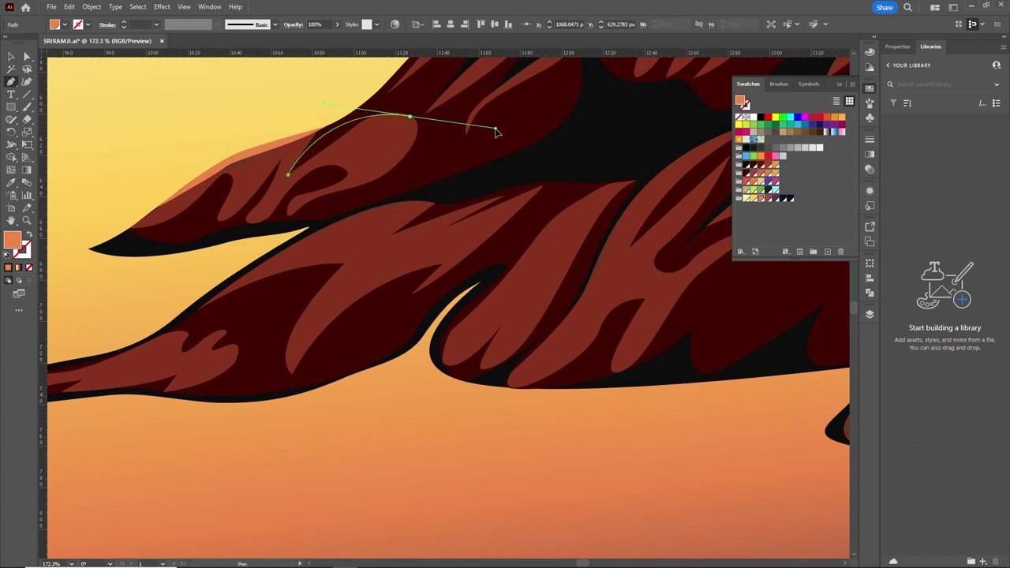
pyautogui.moveTo(383, 116); pyautogui.dragTo(411, 117)
pyautogui.click(303, 169)
pyautogui.moveTo(267, 259); pyautogui.dragTo(384, 181)
pyautogui.click(435, 203)
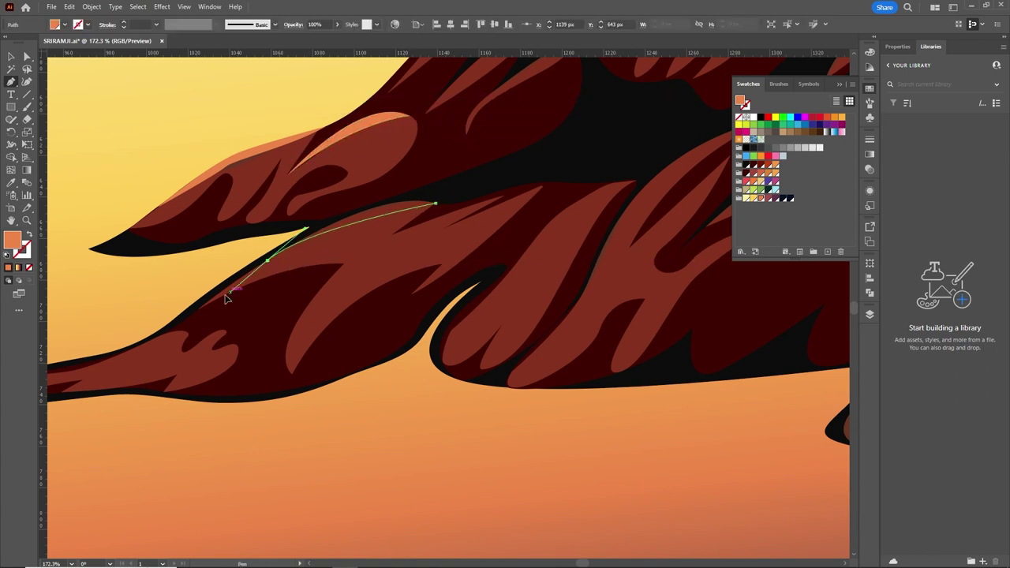
pyautogui.scroll(3, 454, 192)
pyautogui.click(366, 256)
pyautogui.moveTo(545, 193); pyautogui.dragTo(550, 199)
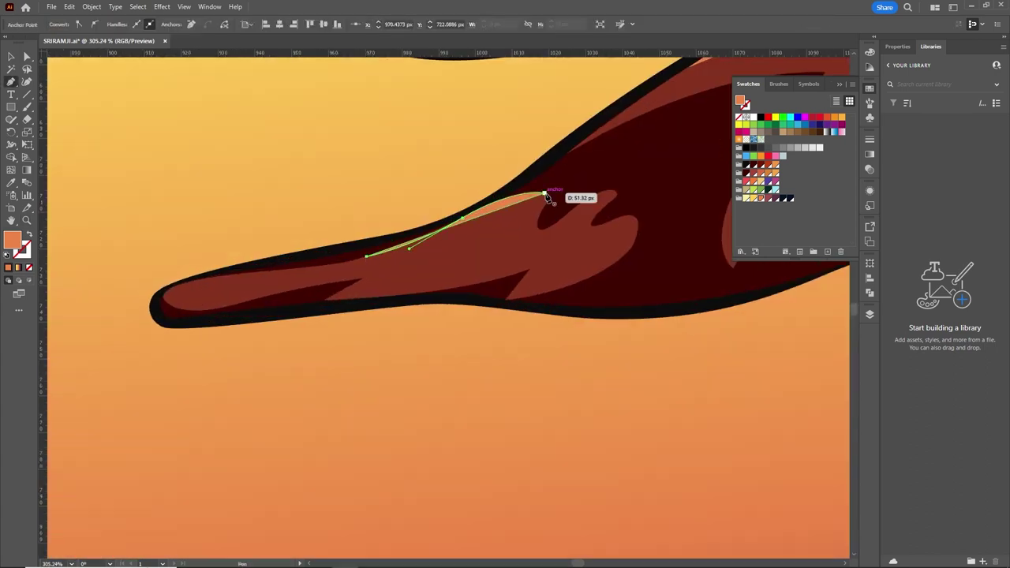
pyautogui.click(367, 256)
# Add further curved leaf highlights across the upper cliff
pyautogui.scroll(2, 367, 316)
pyautogui.hscroll(5, 367, 316)
pyautogui.click(368, 374)
pyautogui.moveTo(458, 182); pyautogui.dragTo(460, 185)
pyautogui.moveTo(368, 374); pyautogui.dragTo(315, 312)
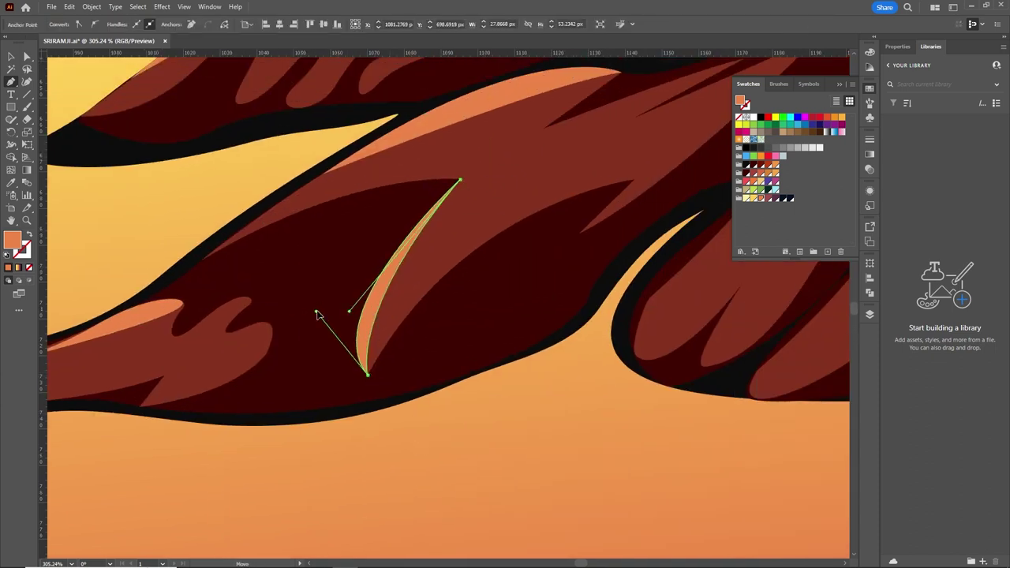
pyautogui.keyDown('ctrl'); pyautogui.click(442, 250); pyautogui.keyUp('ctrl')
pyautogui.scroll(-4, 442, 250)
pyautogui.scroll(3, 526, 248)
pyautogui.moveTo(366, 213); pyautogui.dragTo(369, 209)
# Group all the selected leaf highlights together
pyautogui.scroll(-2, 368, 209)
pyautogui.hscroll(5, 472, 172)
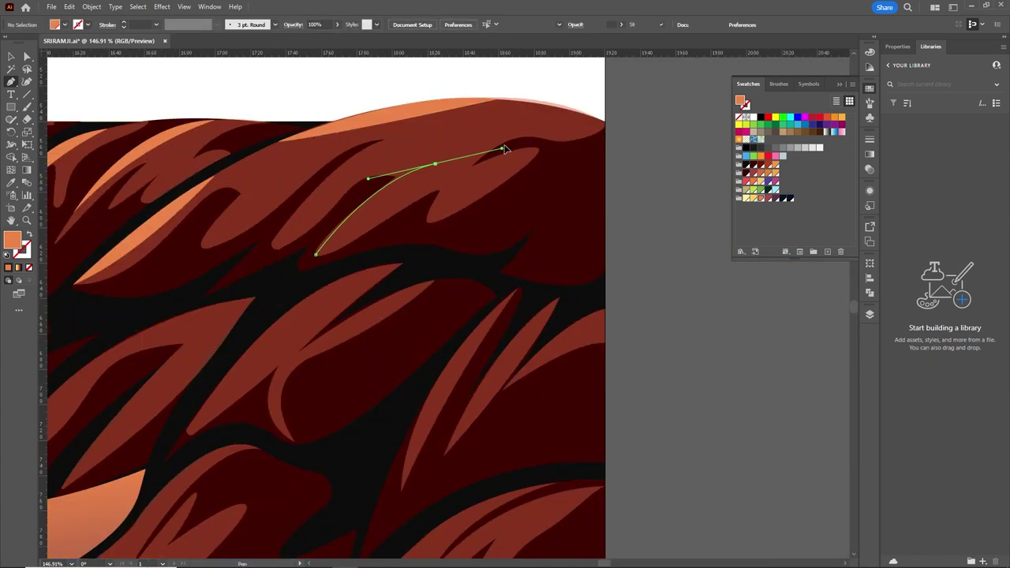
pyautogui.scroll(-1, 275, 248)
pyautogui.scroll(-1, 462, 84)
pyautogui.scroll(-1, 433, 219)
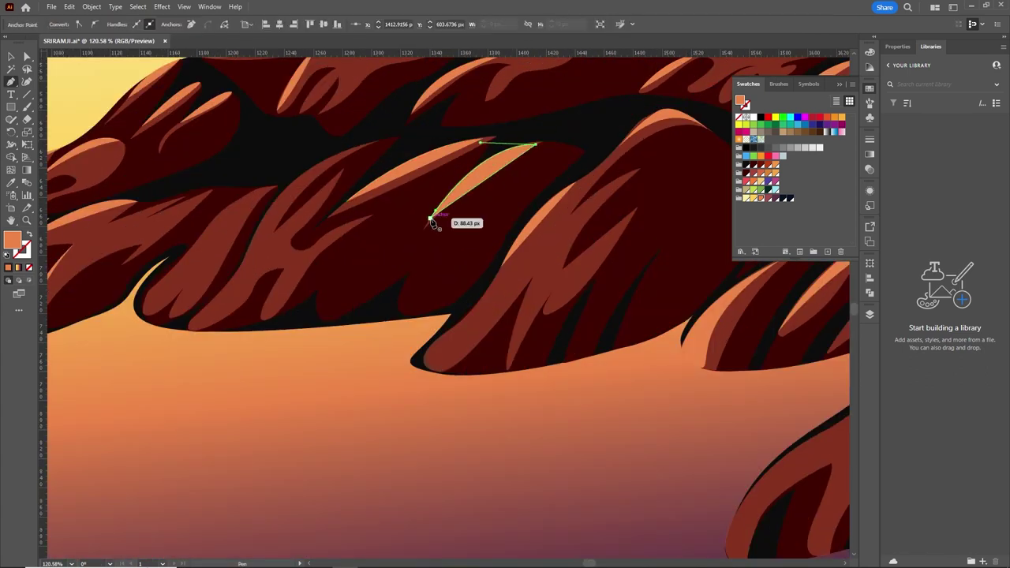
pyautogui.scroll(-1, 559, 174)
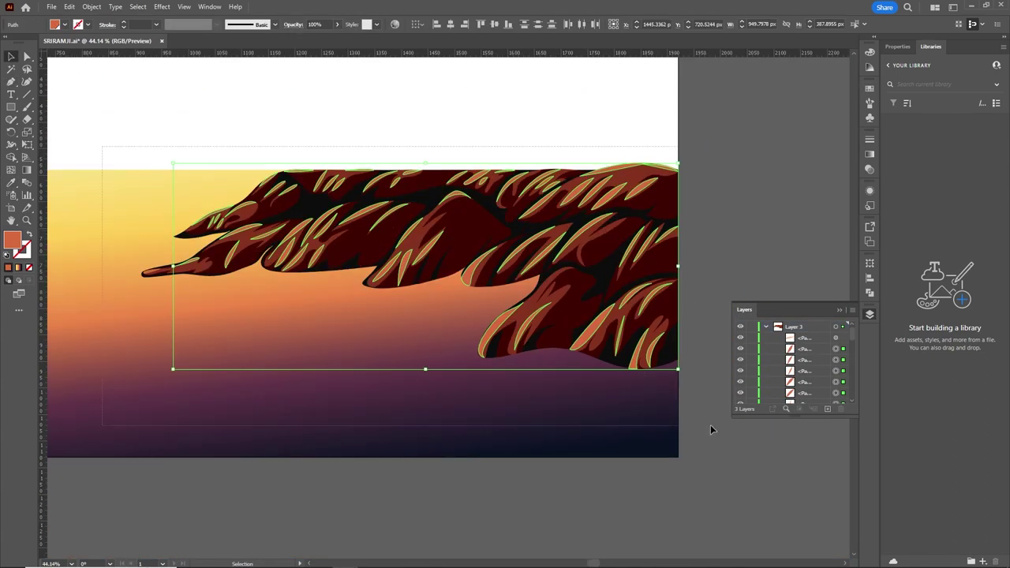
pyautogui.rightClick(624, 229)
pyautogui.click(656, 320)
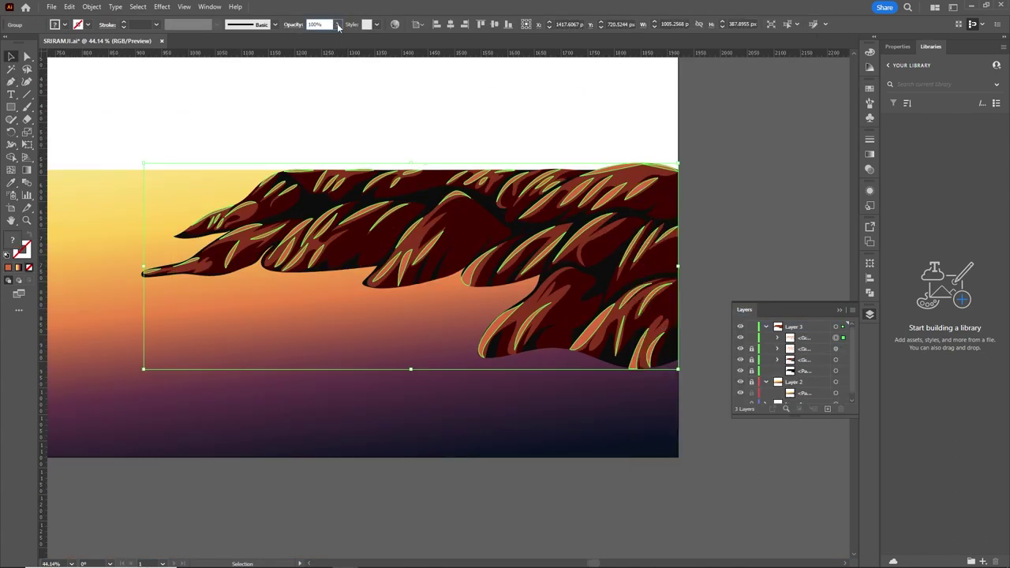
# Lower the grouped highlights' opacity so they blend into the dark red
pyautogui.click(333, 118)
pyautogui.click(552, 237)
pyautogui.click(312, 107)
pyautogui.click(424, 245)
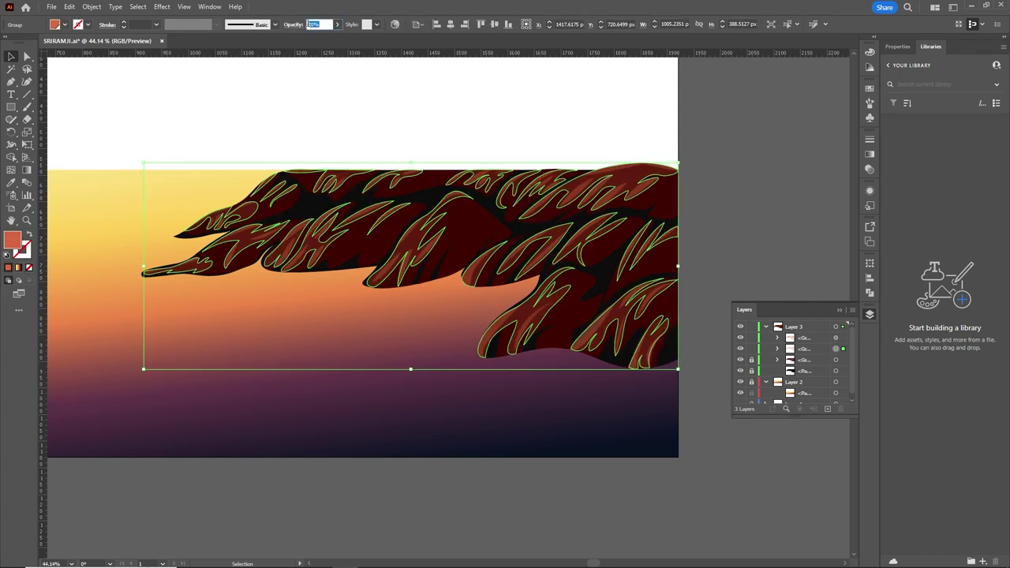
pyautogui.click(403, 100)
# Zoom out to the whole scene and begin a shadow shape at the lower right
pyautogui.press('z')
pyautogui.keyDown('alt'); pyautogui.click(370, 167); pyautogui.keyUp('alt')
pyautogui.press('p')
pyautogui.click(666, 366)
# Draw a black shadow shape from the water line up past the cliff top
pyautogui.click(521, 366)
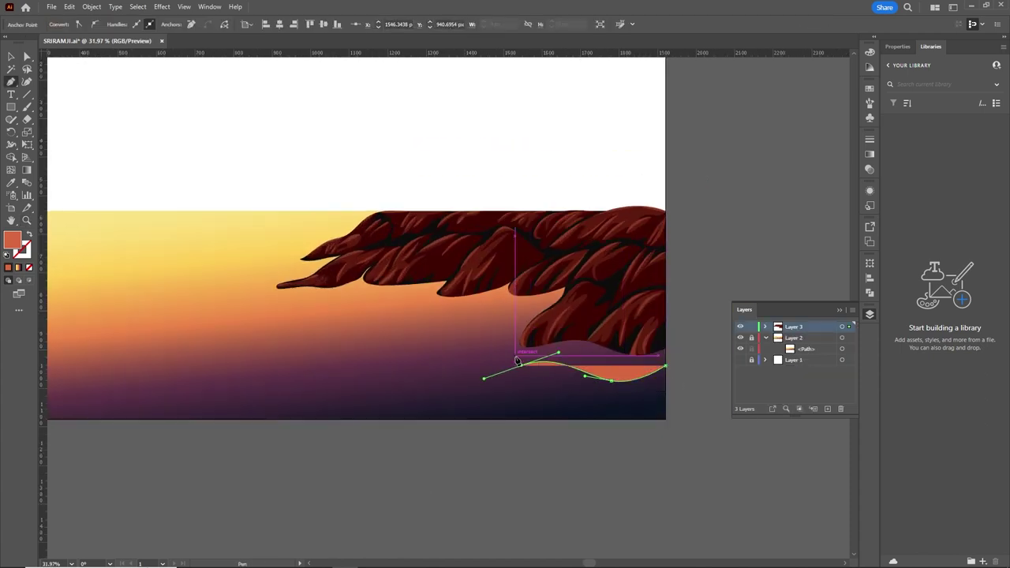
pyautogui.click(870, 88)
pyautogui.click(760, 117)
pyautogui.click(447, 338)
pyautogui.click(321, 313)
pyautogui.hotkey('ctrl', 'z')
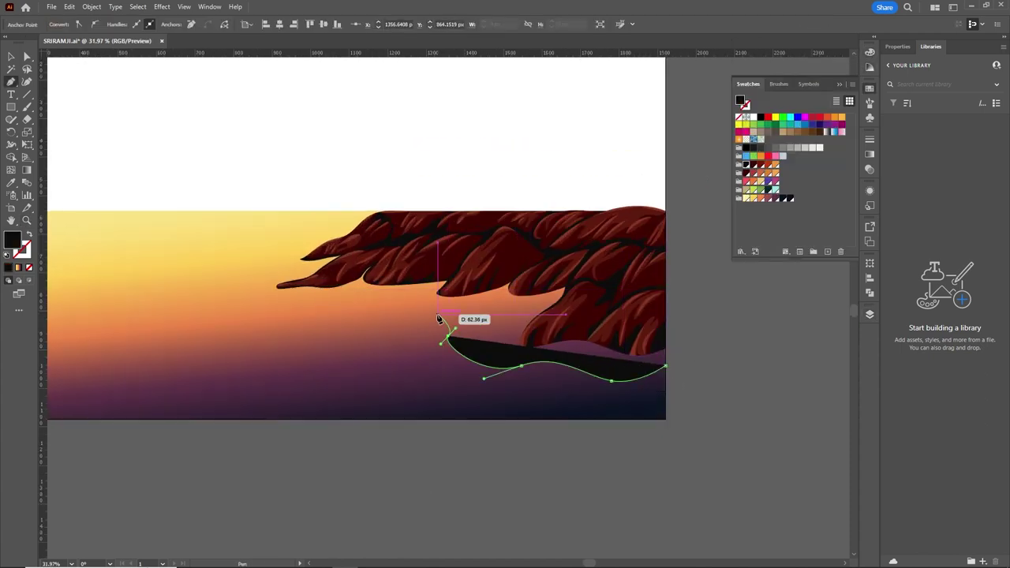
pyautogui.click(263, 297)
pyautogui.click(300, 253)
pyautogui.click(340, 231)
pyautogui.click(355, 211)
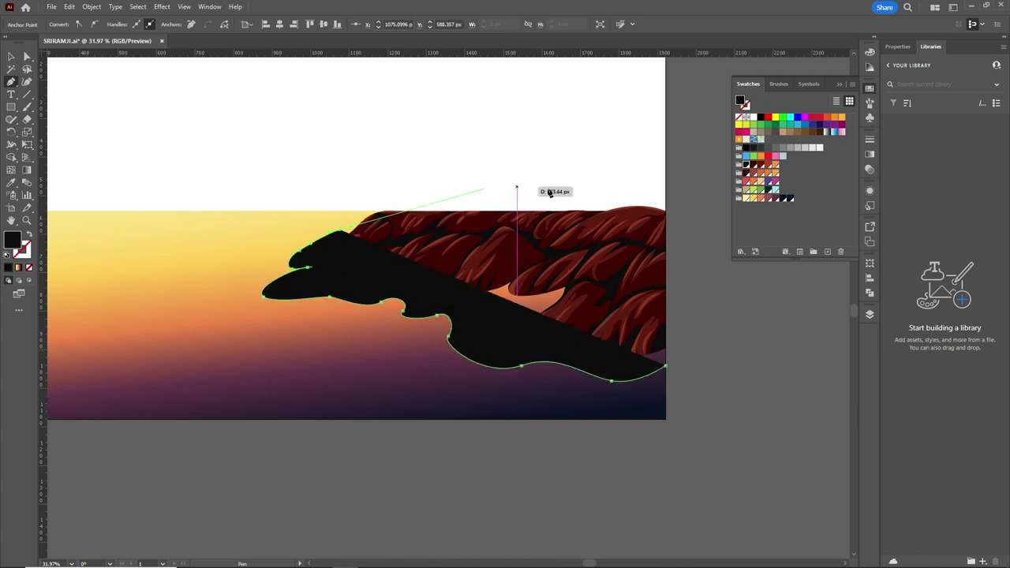
pyautogui.click(665, 209)
pyautogui.click(668, 367)
# Send the black shadow shape backward behind the cliffs
pyautogui.click(10, 57)
pyautogui.rightClick(523, 239)
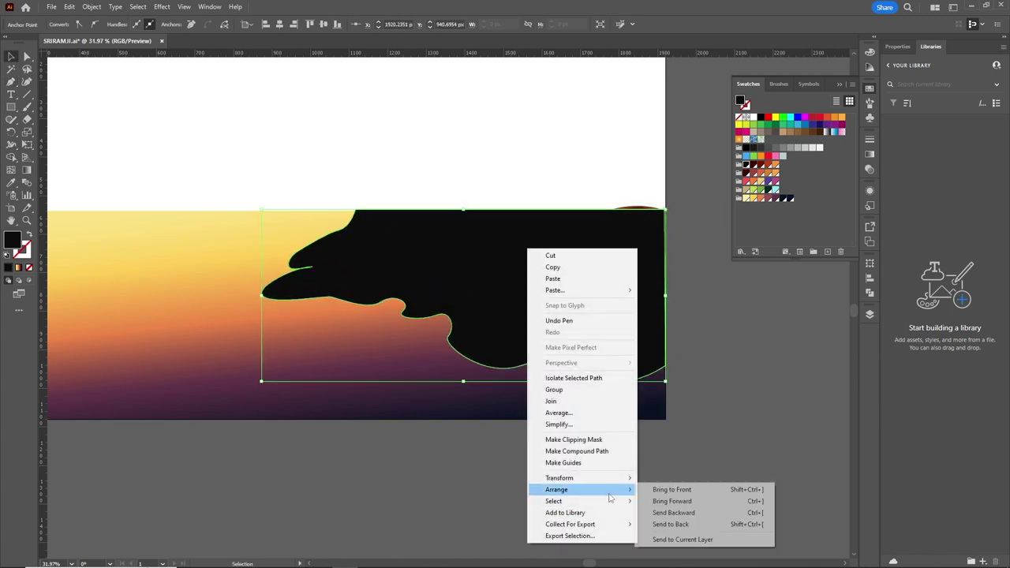
pyautogui.click(671, 516)
pyautogui.press('z')
pyautogui.click(461, 354)
pyautogui.press('a')
pyautogui.click(424, 334)
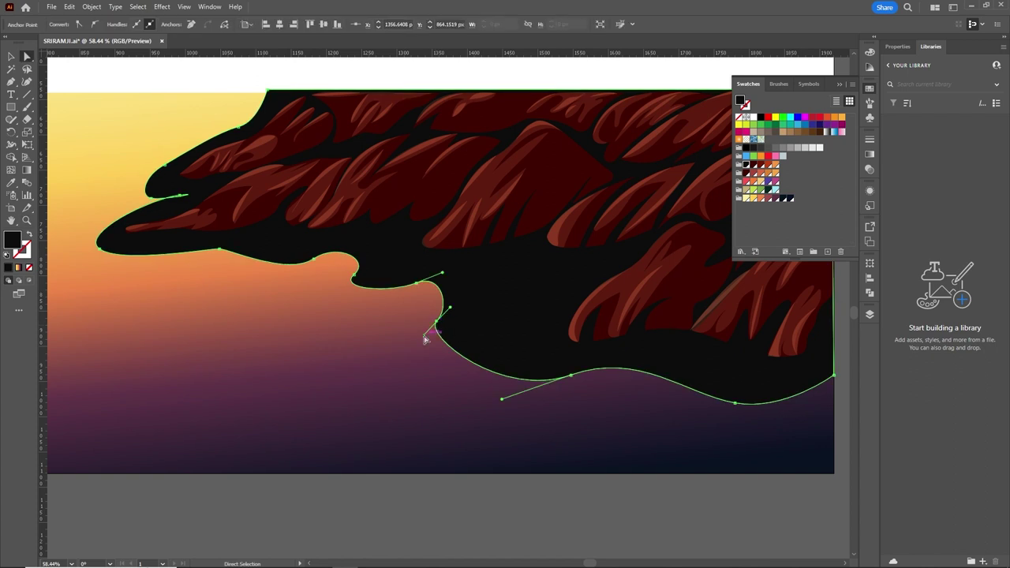
pyautogui.click(219, 249)
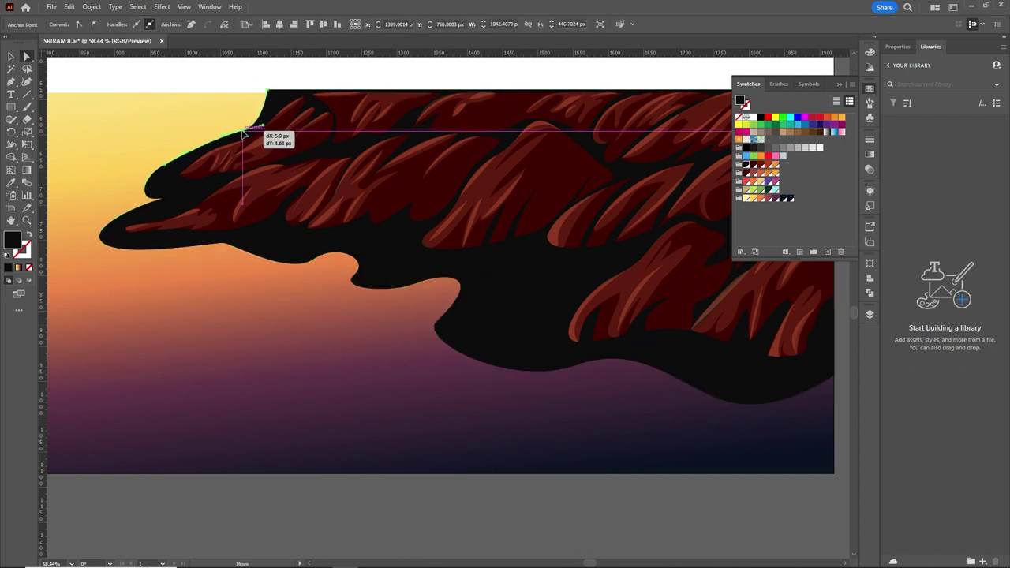
# Set the shadow shape's opacity to 67%
pyautogui.press('z')
pyautogui.keyDown('alt'); pyautogui.click(487, 319); pyautogui.keyUp('alt')
pyautogui.click(441, 312)
pyautogui.press('6')
pyautogui.press('7')
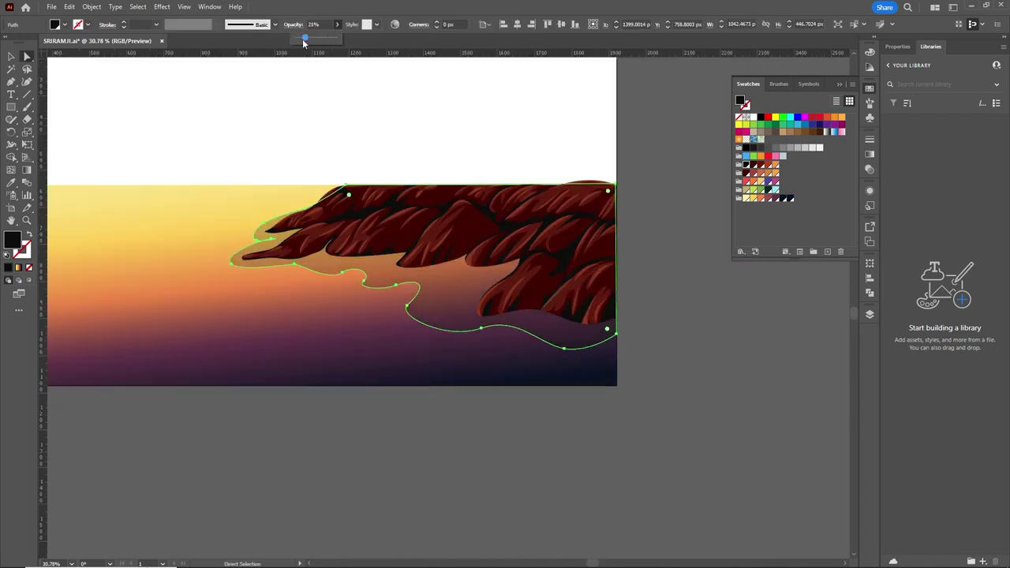
# Pen-draw a small dark rock sitting on the water below the cliffs
pyautogui.press('p')
pyautogui.scroll(3, 371, 332)
pyautogui.press('F7')
pyautogui.click(360, 330)
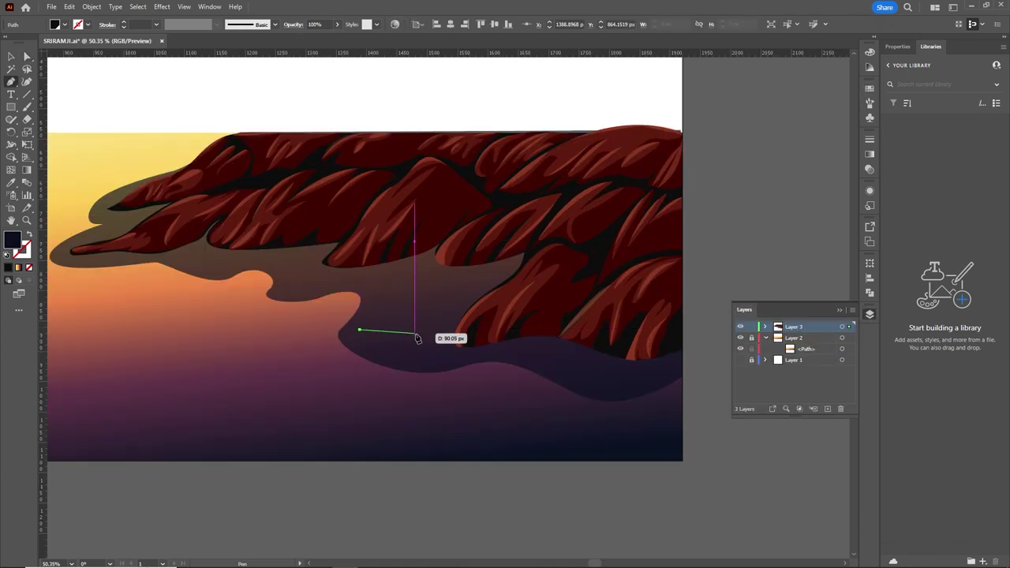
pyautogui.click(397, 343)
pyautogui.click(441, 336)
pyautogui.click(425, 276)
pyautogui.click(388, 285)
pyautogui.click(360, 330)
pyautogui.hotkey('ctrl', 'shift', 'a')
# Draw a curved lit face on the rock
pyautogui.scroll(3, 397, 364)
pyautogui.click(382, 324)
pyautogui.moveTo(411, 318); pyautogui.dragTo(413, 305)
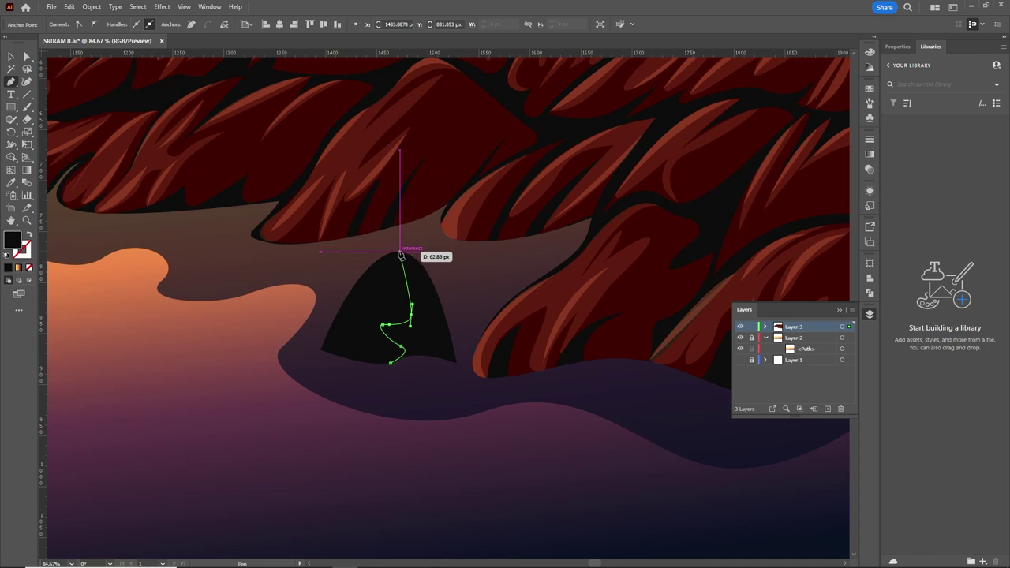
pyautogui.click(390, 364)
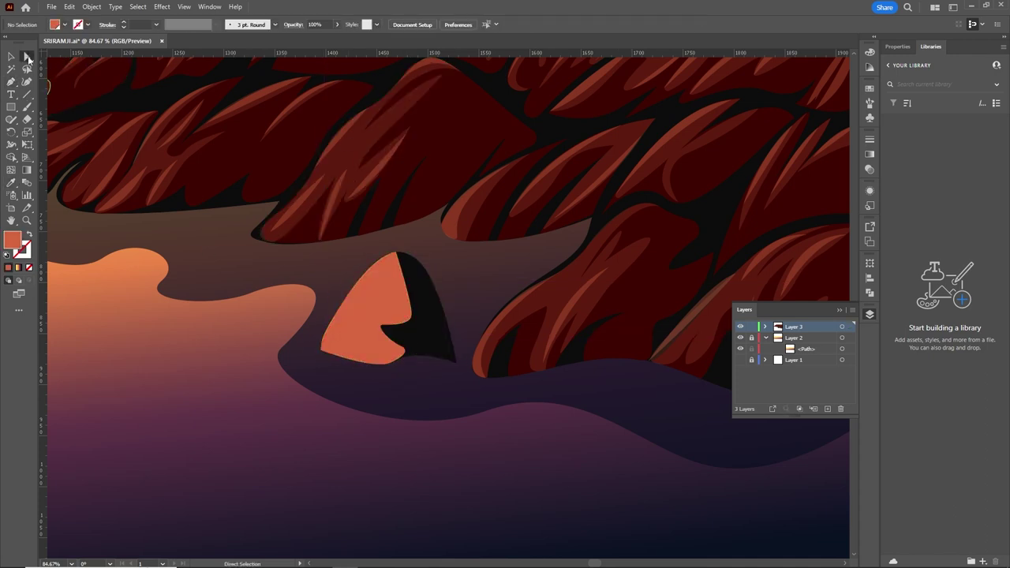
pyautogui.press('a')
pyautogui.press('p')
# Draw a notched face shape covering the rock's left side
pyautogui.click(395, 254)
pyautogui.moveTo(321, 348); pyautogui.dragTo(328, 355)
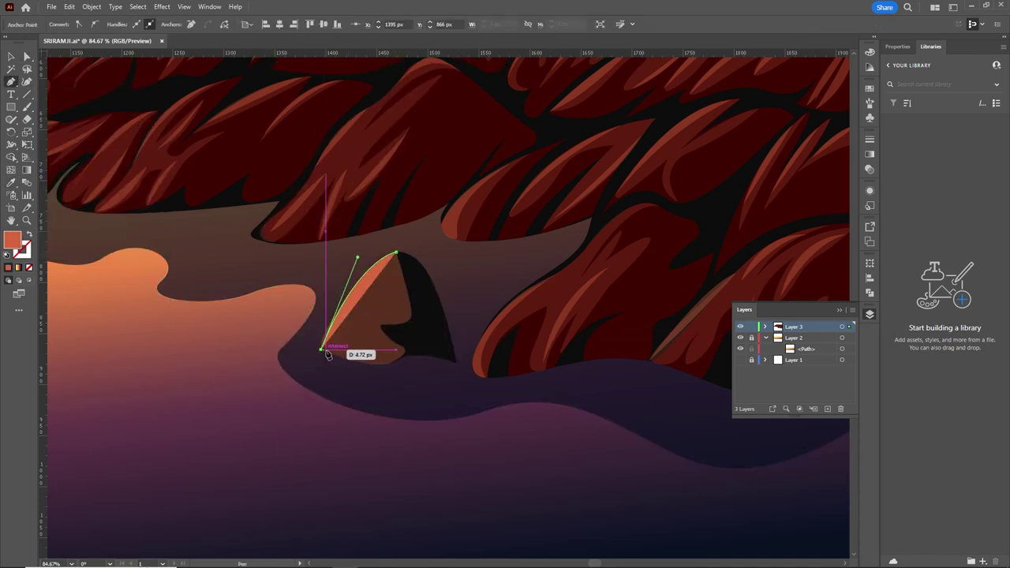
pyautogui.click(348, 360)
pyautogui.click(364, 360)
pyautogui.click(370, 327)
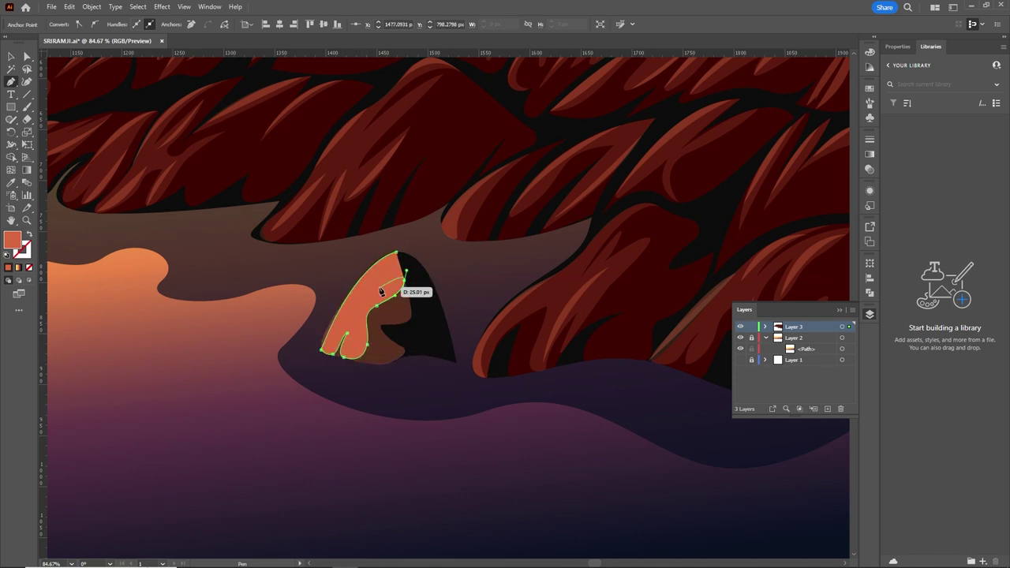
pyautogui.click(395, 255)
# Make the rock's orange face semi-transparent by lowering its opacity
pyautogui.click(337, 24)
pyautogui.moveTo(308, 41); pyautogui.dragTo(319, 41)
pyautogui.press('a')
pyautogui.click(414, 318)
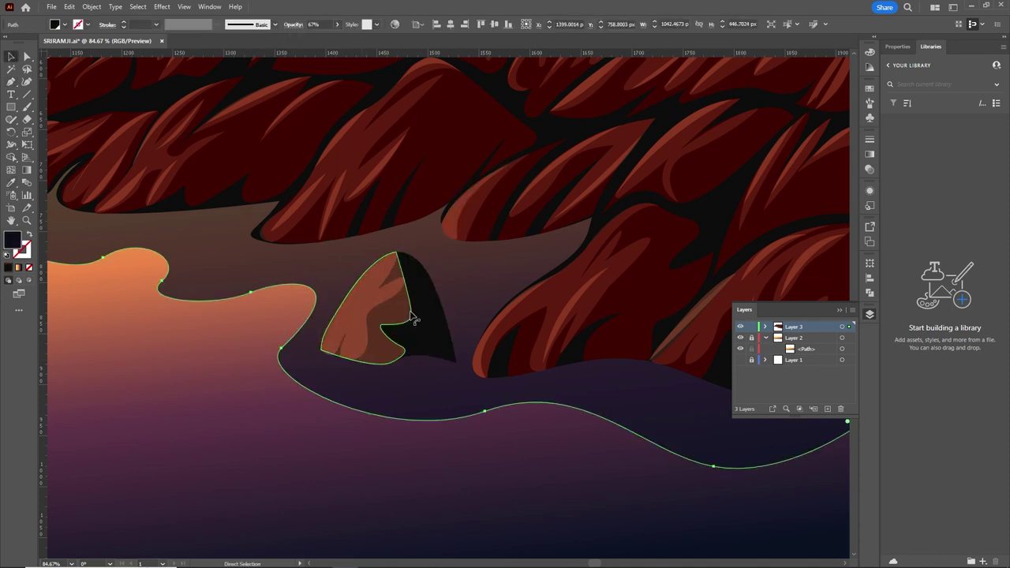
pyautogui.click(428, 334)
pyautogui.press('v')
pyautogui.scroll(-5, 472, 389)
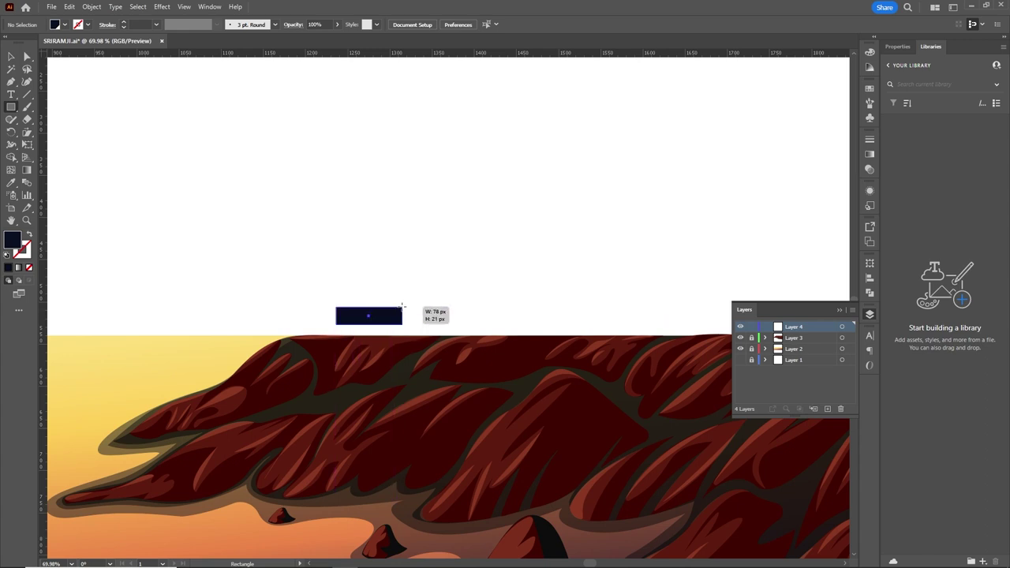
# Draw a thin dark rectangle above the cliffs with a smaller rectangle stacked on top
pyautogui.moveTo(402, 307); pyautogui.dragTo(402, 308)
pyautogui.press('a')
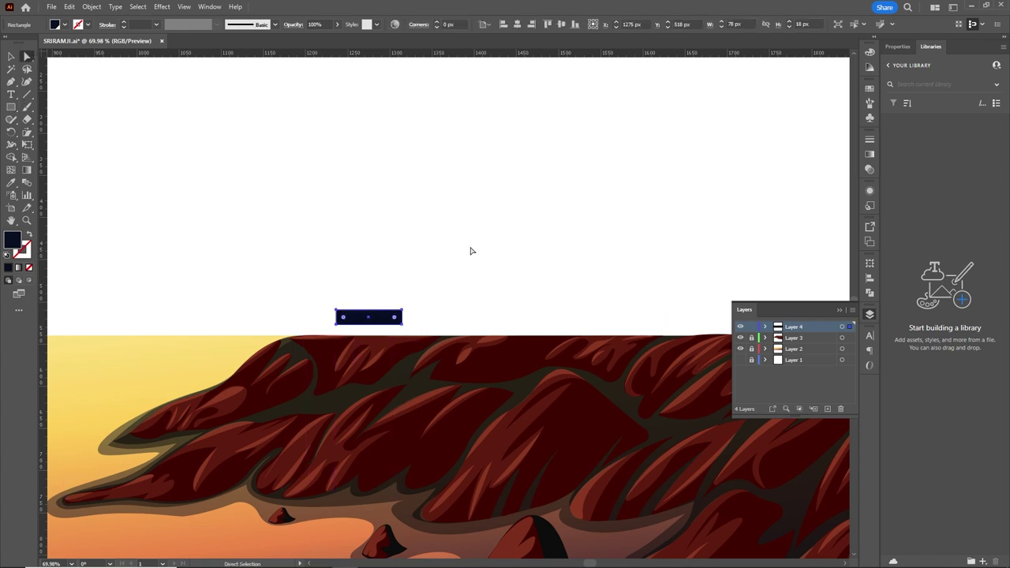
pyautogui.press('m')
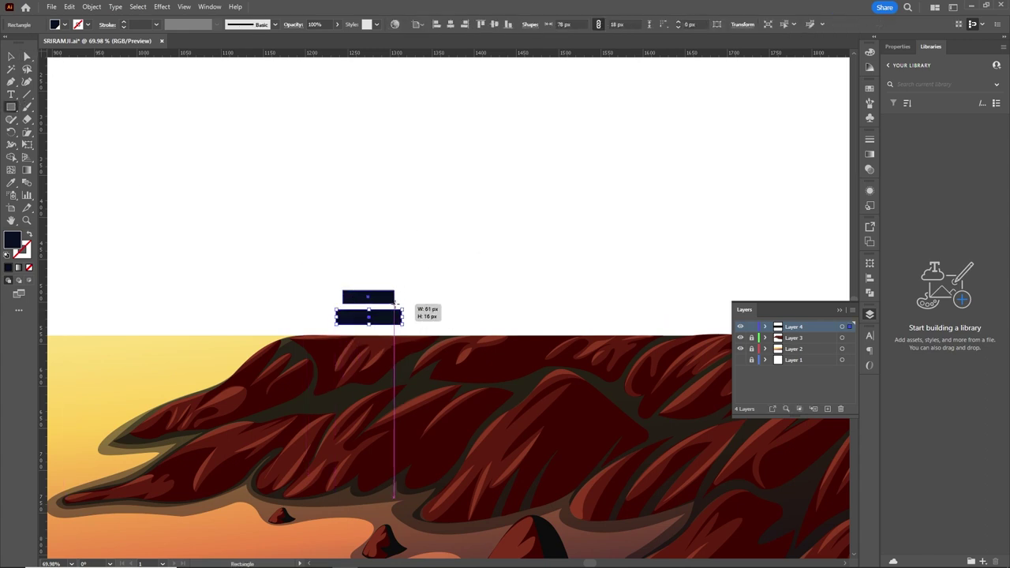
pyautogui.press('m')
pyautogui.scroll(3, 396, 325)
pyautogui.moveTo(307, 233); pyautogui.dragTo(384, 268)
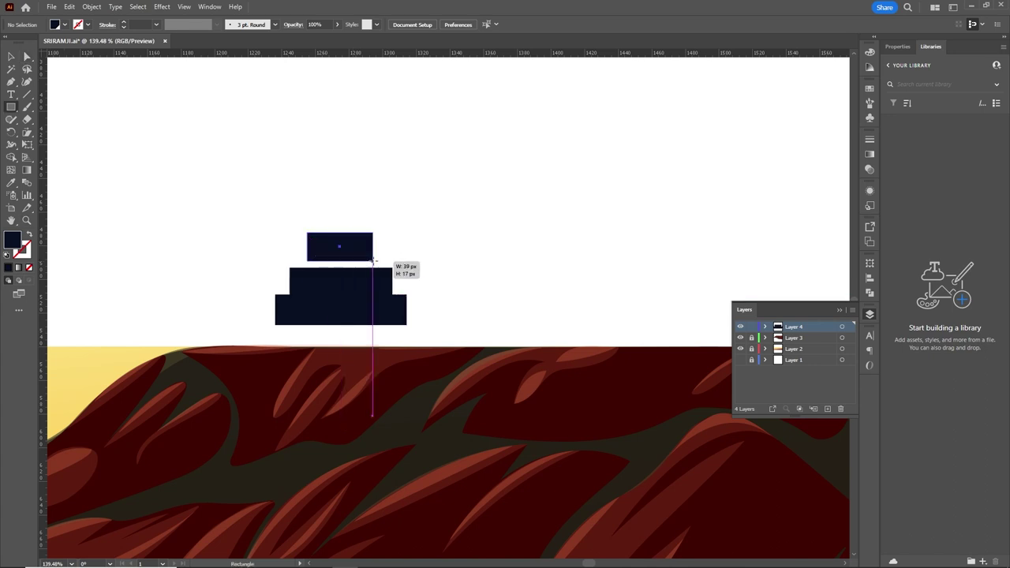
pyautogui.press('a')
# Slant the middle rectangle's edges into a trapezoid and centre the top rectangle over the base
pyautogui.scroll(3, 430, 290)
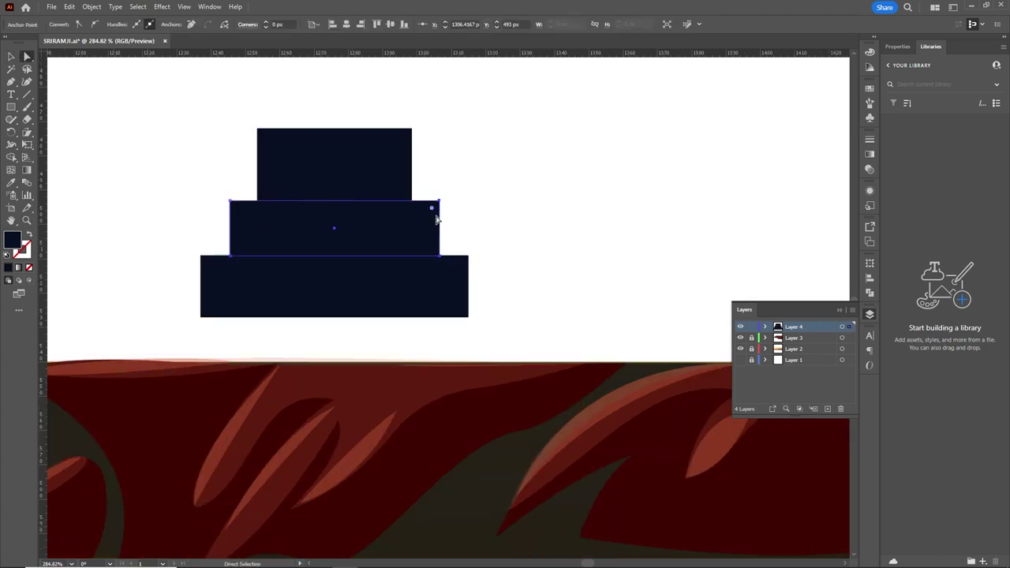
pyautogui.scroll(2, 433, 208)
pyautogui.moveTo(478, 191); pyautogui.dragTo(438, 190)
pyautogui.moveTo(180, 194); pyautogui.dragTo(220, 194)
pyautogui.press('v')
pyautogui.hotkey('ctrl', 'a')
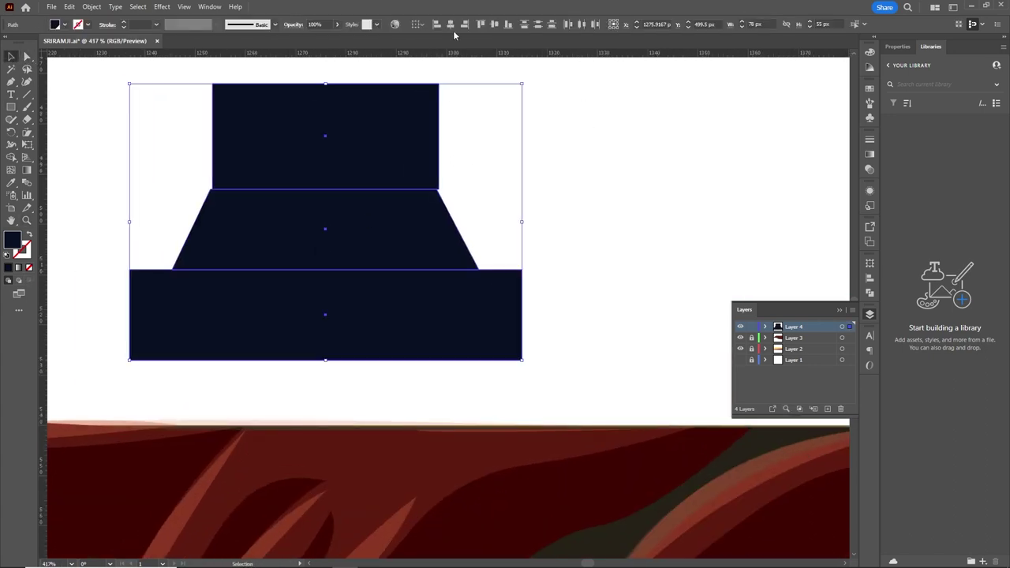
pyautogui.moveTo(436, 162); pyautogui.dragTo(483, 164)
pyautogui.hotkey('ctrl', 'a')
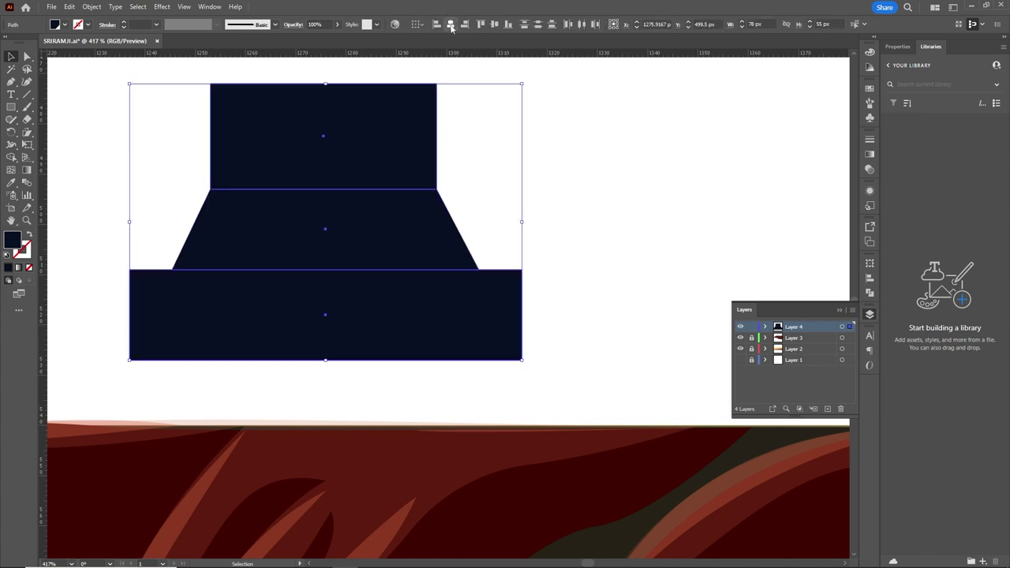
# Lower the small top rectangle onto the dome of the temple base
pyautogui.hotkey('ctrl', 'shift', 'a')
pyautogui.press('z')
pyautogui.keyDown('alt'); pyautogui.click(386, 180); pyautogui.keyUp('alt')
pyautogui.click(657, 157)
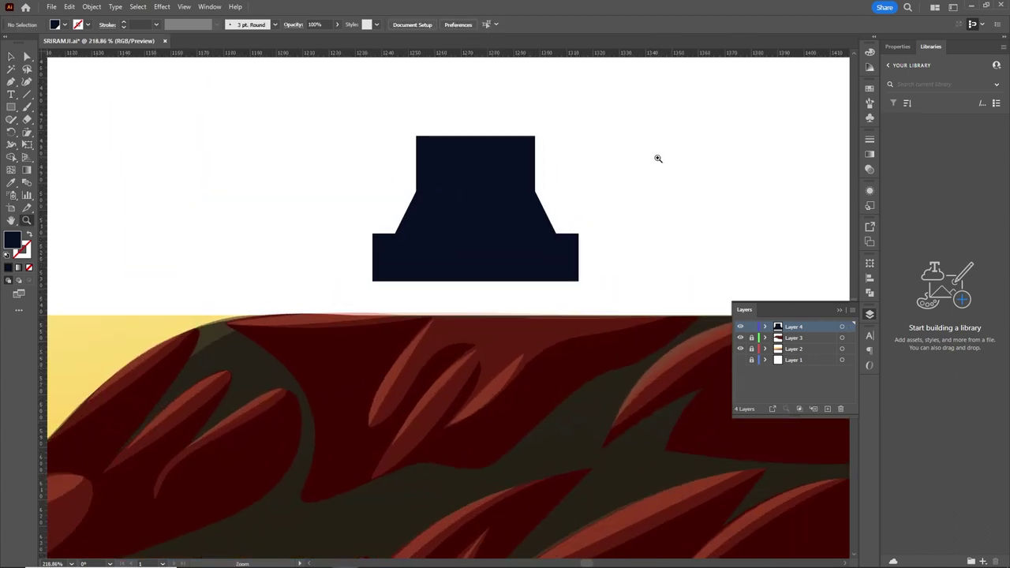
pyautogui.click(616, 160)
pyautogui.press('v')
pyautogui.click(513, 162)
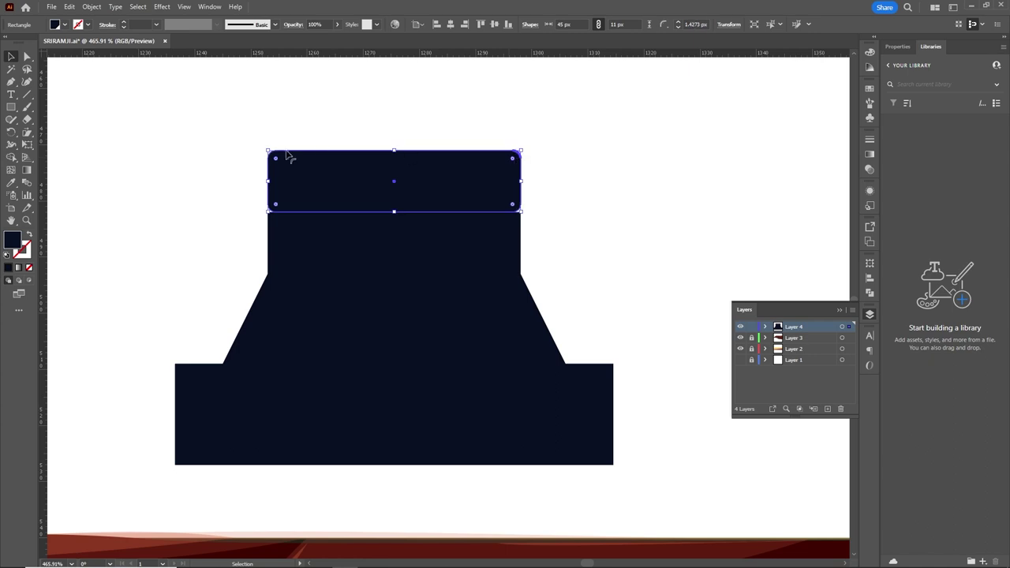
pyautogui.press('a')
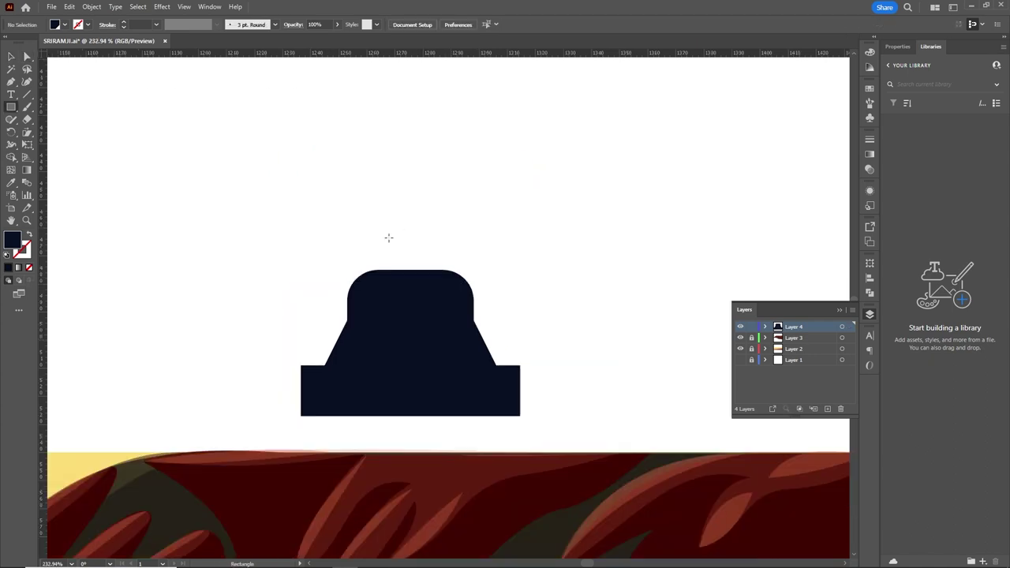
pyautogui.press('v')
pyautogui.moveTo(410, 266); pyautogui.dragTo(410, 277)
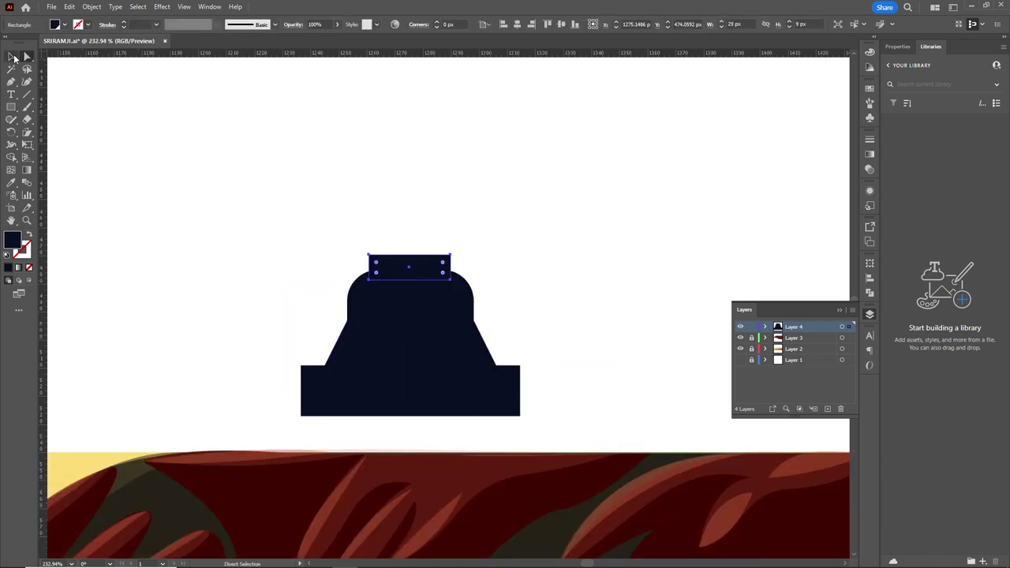
# Stretch the tower column upward into a tall block
pyautogui.scroll(-2, 410, 270)
pyautogui.press('m')
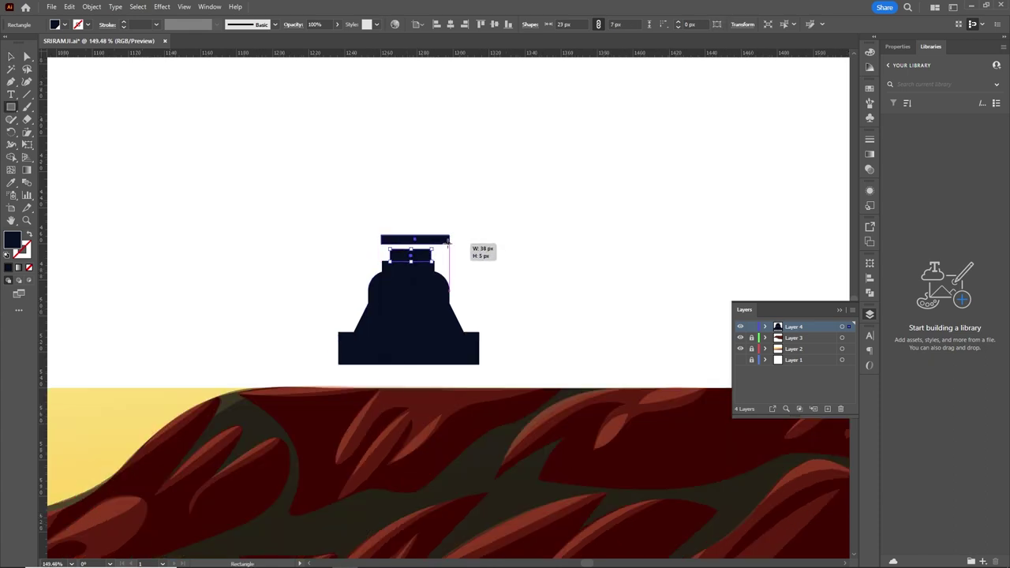
pyautogui.moveTo(410, 229)
pyautogui.mouseDown()
pyautogui.moveTo(410, 118)
pyautogui.moveTo(501, 361)
pyautogui.mouseUp()
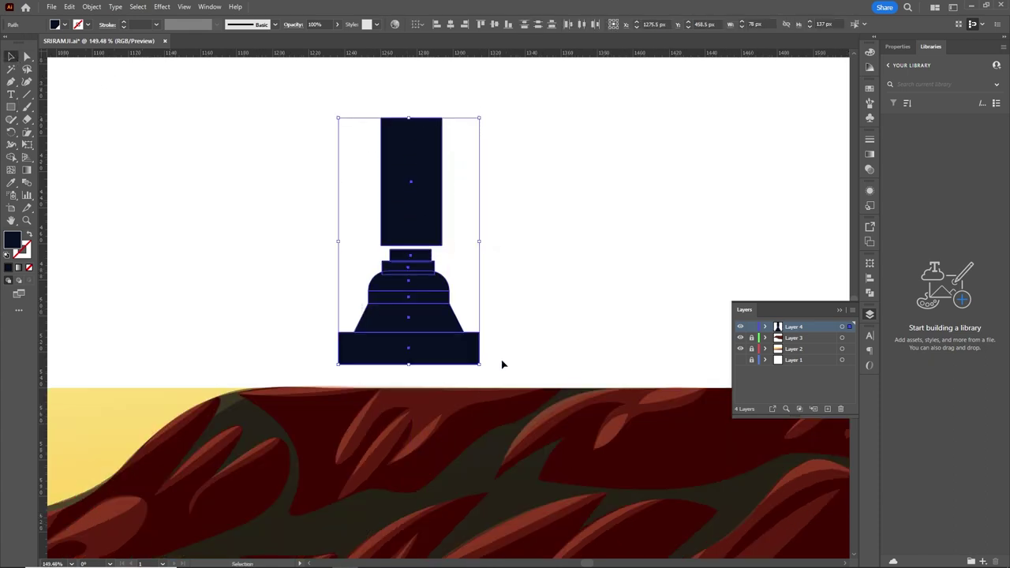
pyautogui.click(555, 196)
pyautogui.hotkey('ctrl', '-')
pyautogui.hotkey('ctrl', '-')
# Draw a narrow 11 by 73 px pillar and duplicate it to the right
pyautogui.press('m')
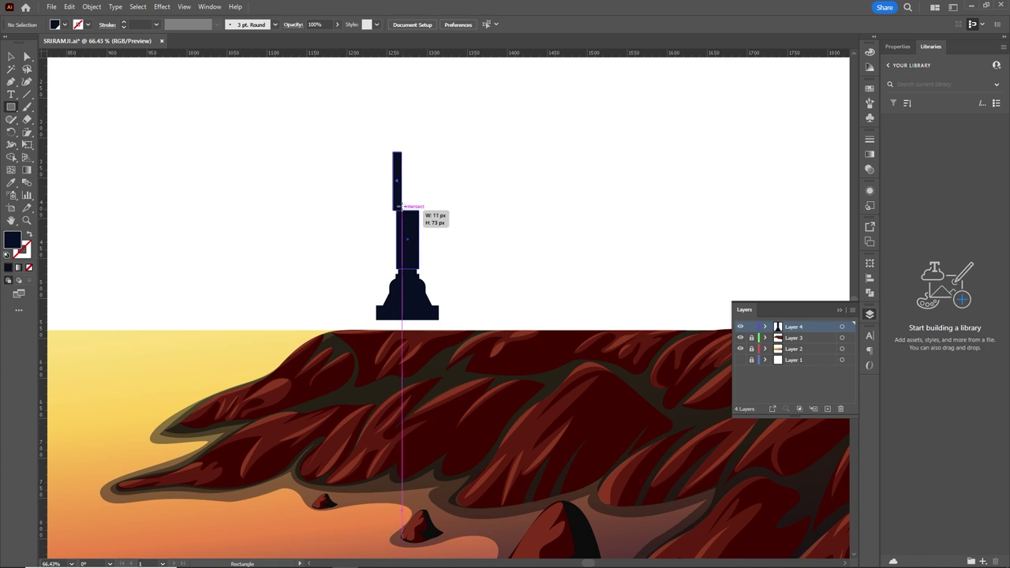
pyautogui.moveTo(401, 207); pyautogui.dragTo(401, 208)
pyautogui.scroll(3, 435, 197)
pyautogui.press('a')
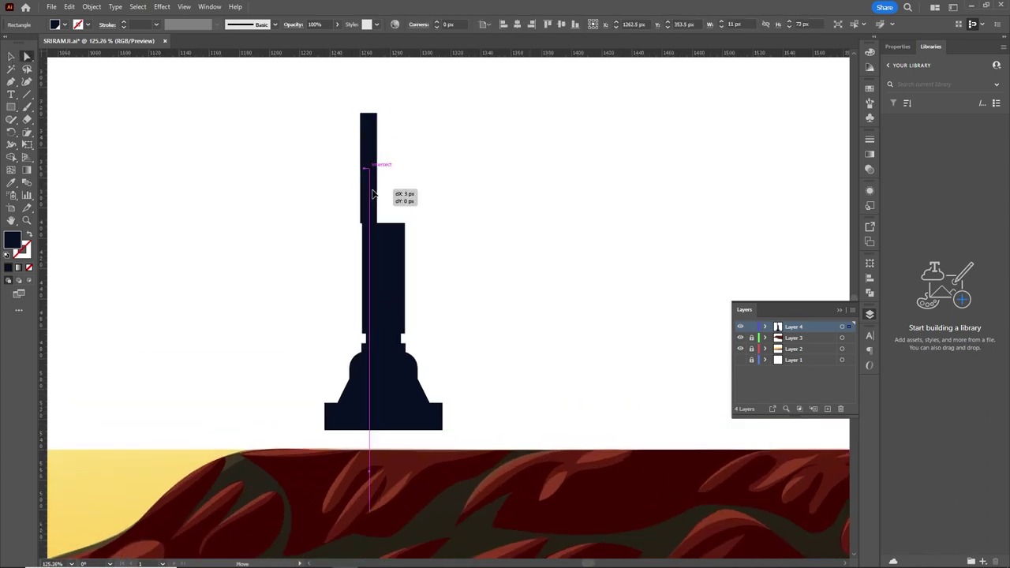
pyautogui.moveTo(371, 166); pyautogui.dragTo(394, 165)
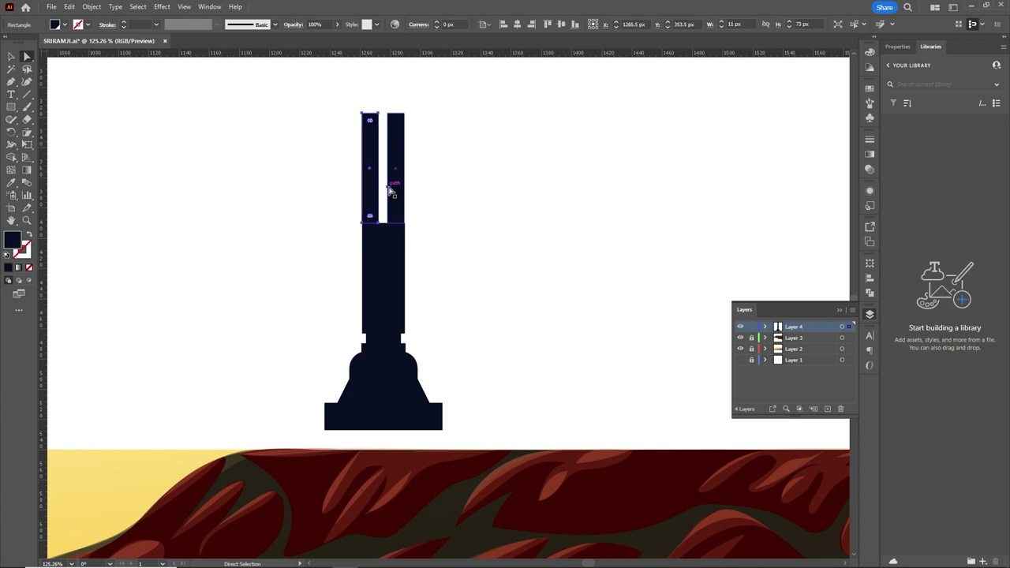
pyautogui.click(429, 212)
# Slant the cap's left and right edges inward to form a trapezoid cap
pyautogui.press('z')
pyautogui.click(393, 127)
pyautogui.hotkey('ctrl', 'a')
pyautogui.click(406, 237)
pyautogui.keyDown('shift'); pyautogui.click(371, 442); pyautogui.keyUp('shift')
pyautogui.click(632, 175)
pyautogui.press('z')
pyautogui.scroll(-4, 632, 176)
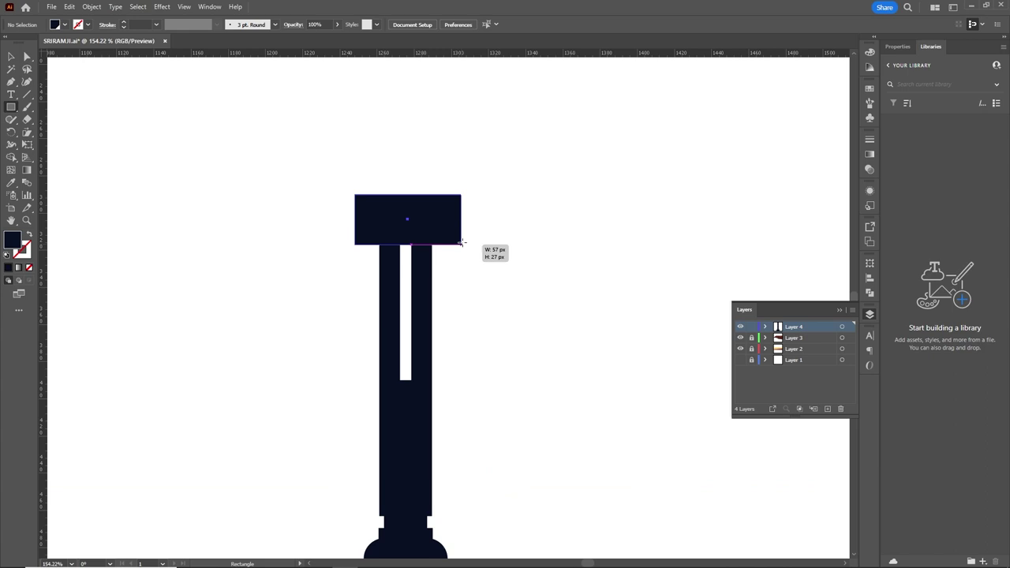
pyautogui.moveTo(481, 201); pyautogui.dragTo(463, 202)
pyautogui.moveTo(399, 202); pyautogui.dragTo(417, 201)
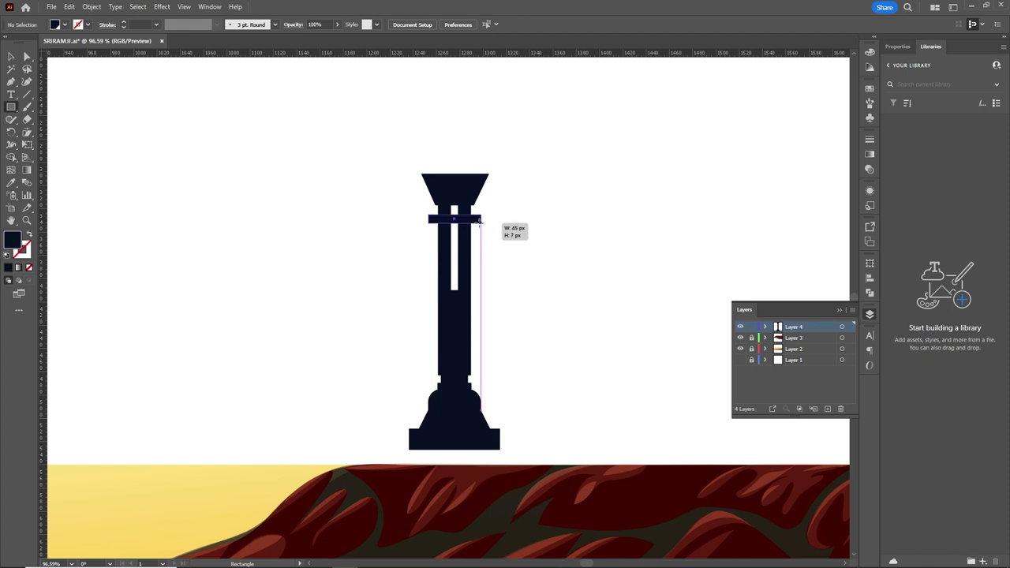
# Add a thin crossbar across the pillars and centre the lower column under it
pyautogui.moveTo(479, 220); pyautogui.dragTo(477, 221)
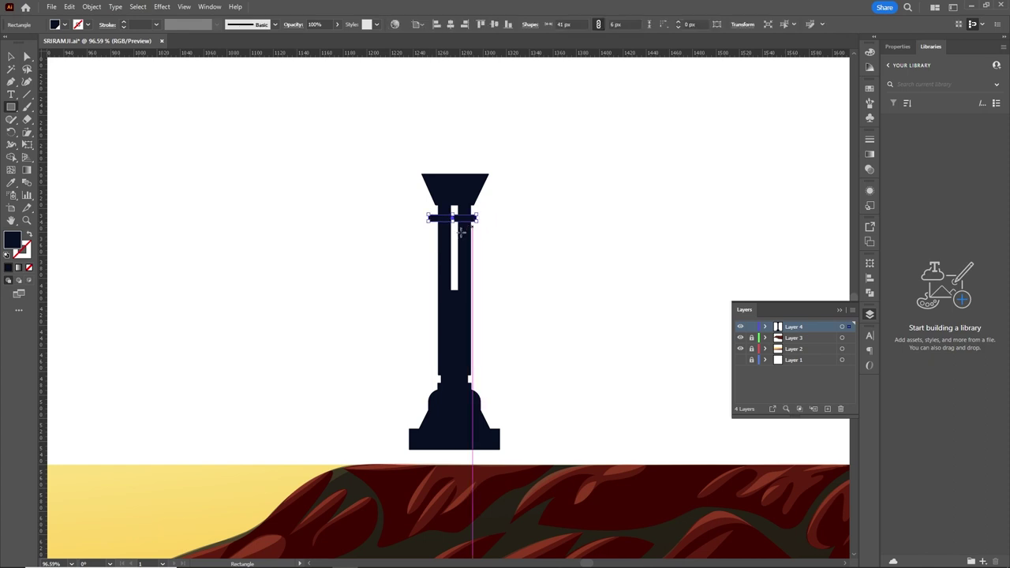
pyautogui.press('z')
pyautogui.click(461, 234)
pyautogui.click(473, 195)
pyautogui.keyDown('shift'); pyautogui.click(444, 386); pyautogui.keyUp('shift')
pyautogui.click(451, 24)
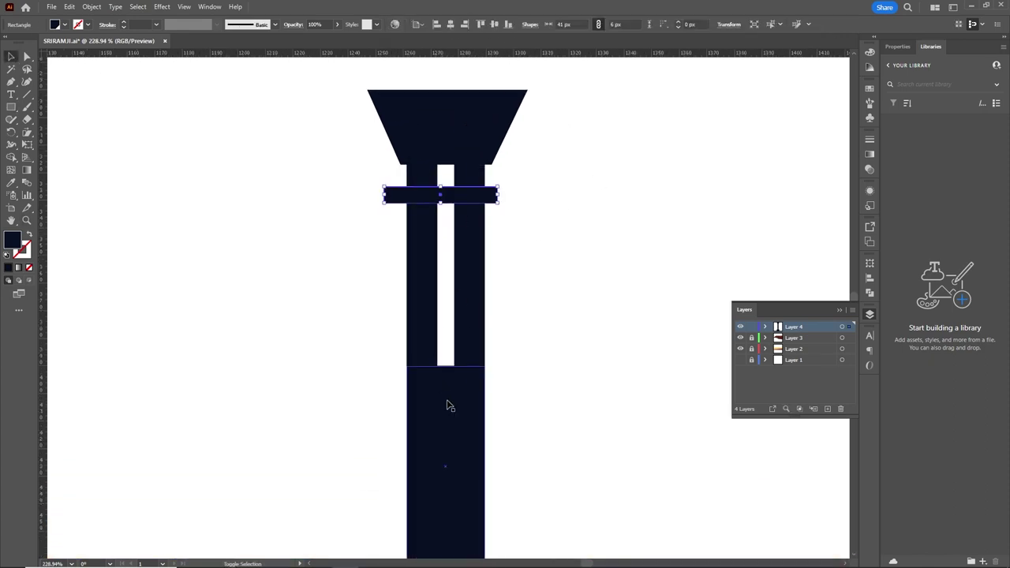
pyautogui.click(521, 124)
pyautogui.click(498, 194)
# Draw a rounded slab and lower it onto the trapezoid cap
pyautogui.press('a')
pyautogui.scroll(3, 459, 213)
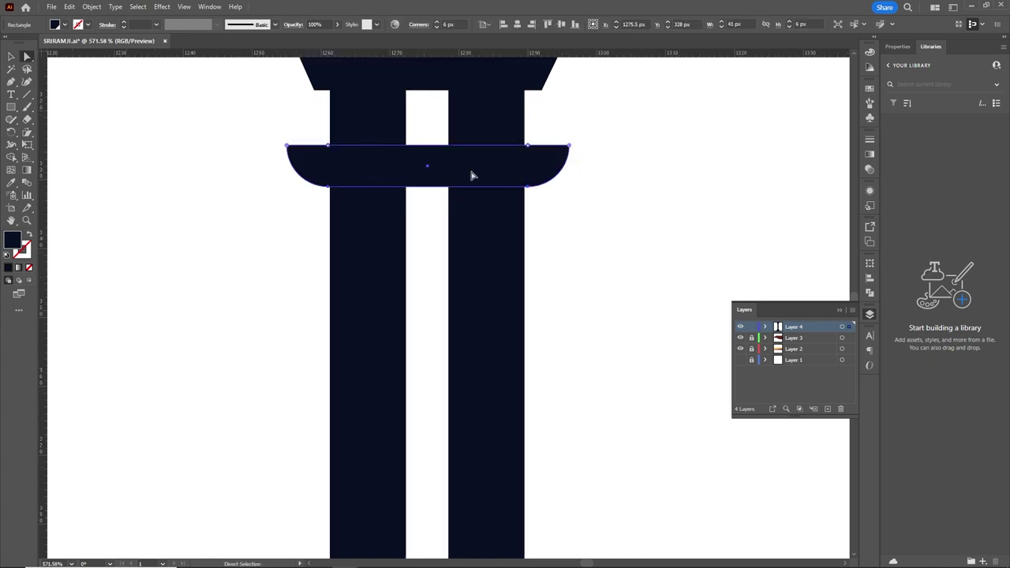
pyautogui.hotkey('ctrl', 'shift', 'a')
pyautogui.press('m')
pyautogui.scroll(-4, 469, 167)
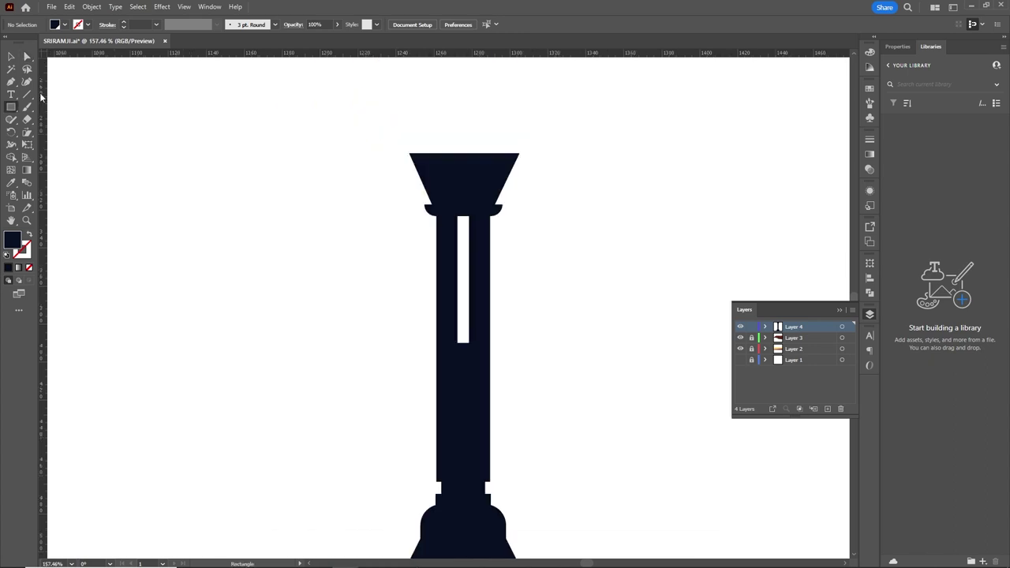
pyautogui.moveTo(454, 141); pyautogui.dragTo(500, 149)
pyautogui.scroll(3, 597, 147)
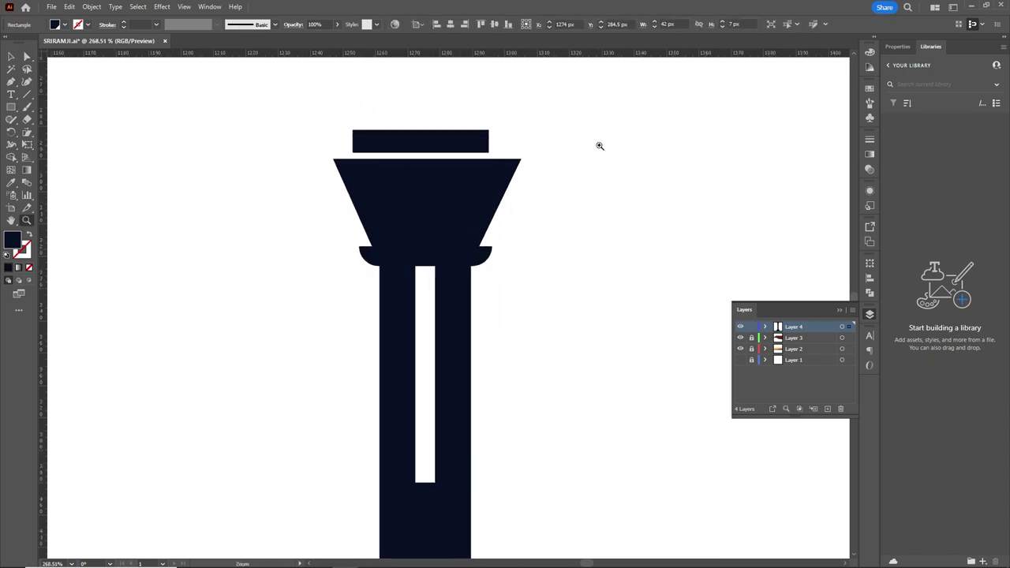
pyautogui.press('a')
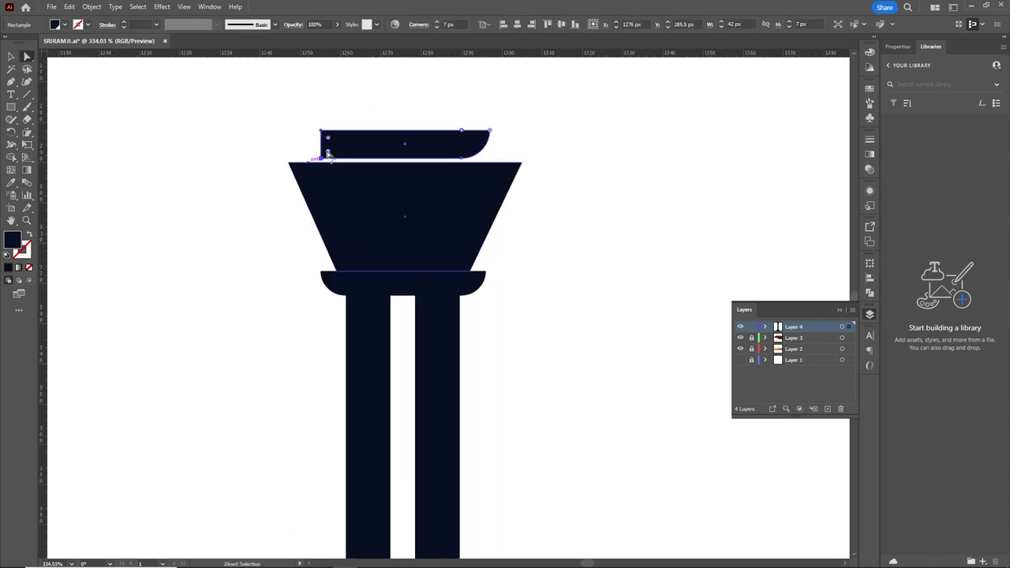
pyautogui.moveTo(439, 146); pyautogui.dragTo(439, 151)
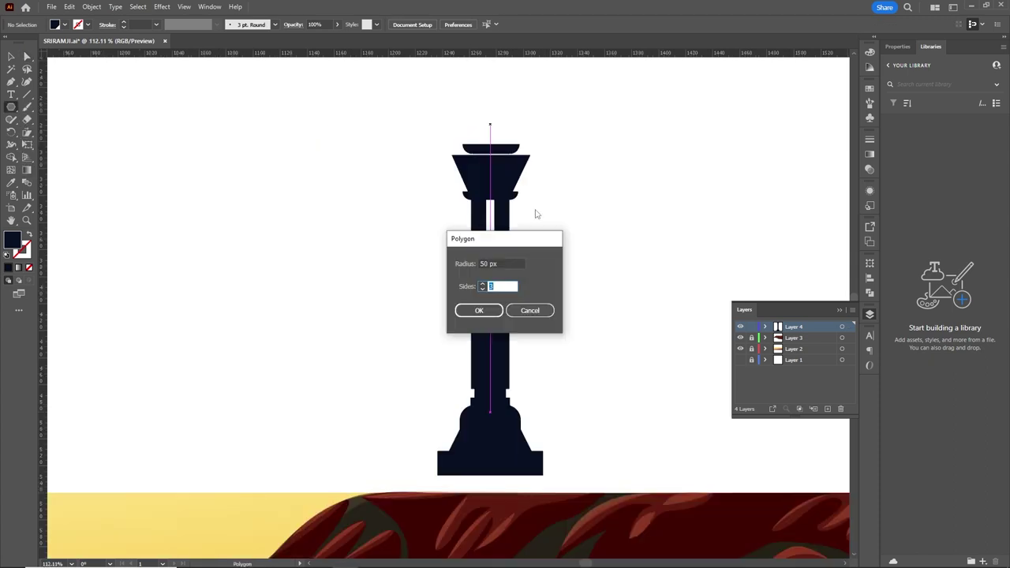
# Add a triangle spire of about 42 by 36 px and select the whole tower
pyautogui.press('Return')
pyautogui.moveTo(557, 121); pyautogui.dragTo(517, 113)
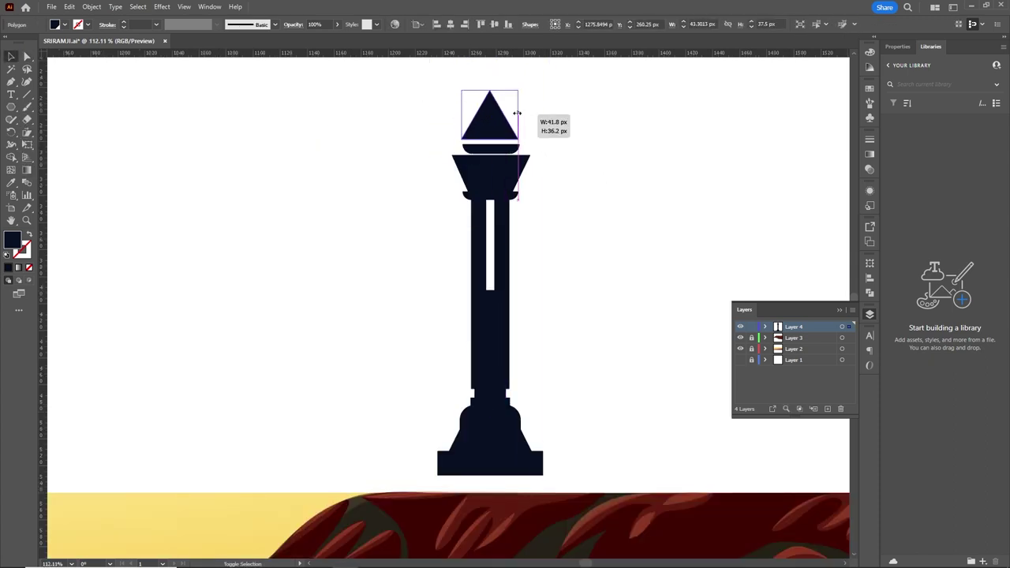
pyautogui.scroll(-3, 495, 136)
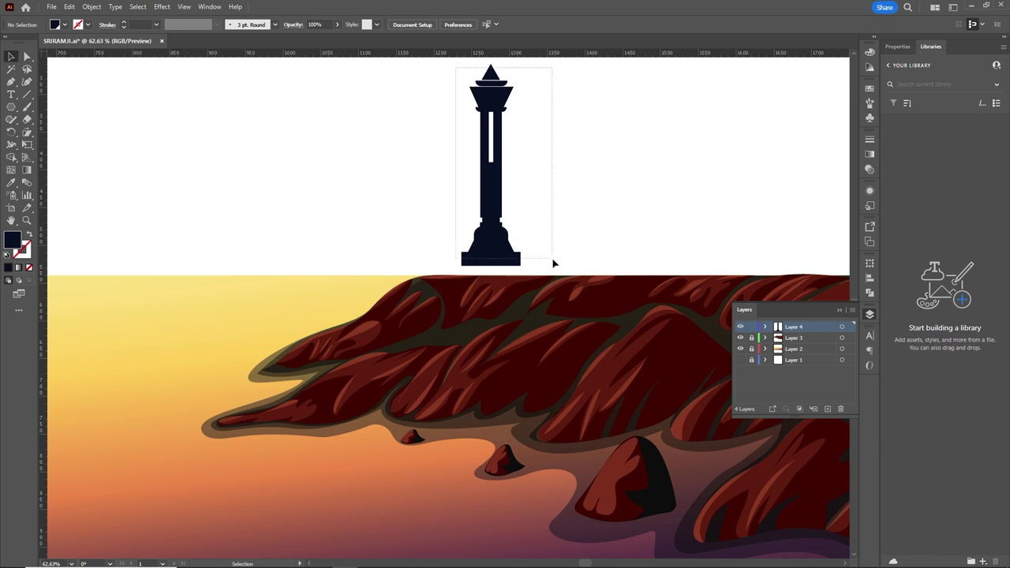
pyautogui.moveTo(553, 263); pyautogui.dragTo(554, 263)
pyautogui.click(870, 88)
# Fill the temple tower with dark maroon from the swatches
pyautogui.click(755, 171)
pyautogui.click(760, 171)
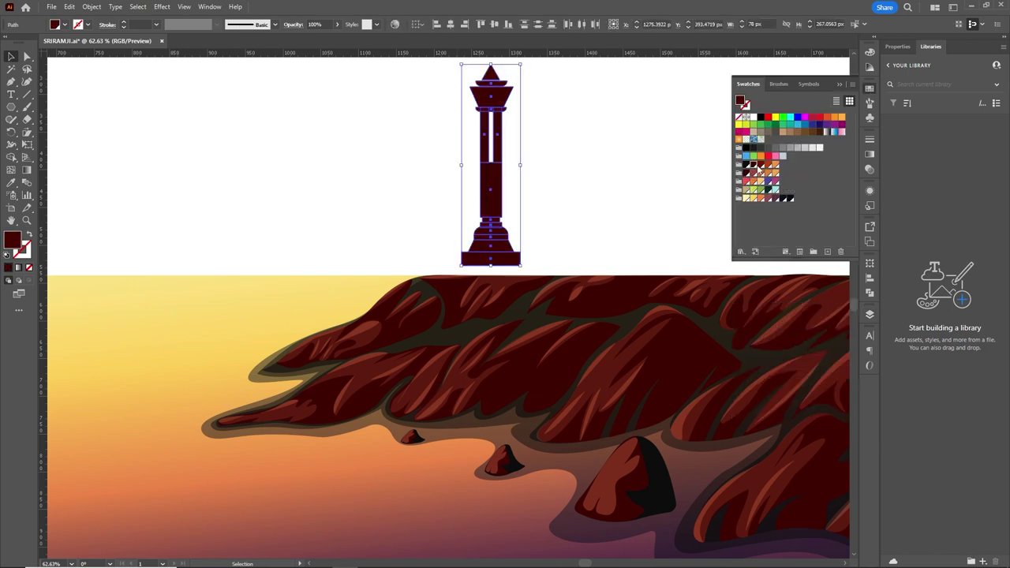
pyautogui.press('z')
pyautogui.scroll(2, 559, 91)
# Draw a thin red strip on the right pillar and copy it onto the left pillar
pyautogui.moveTo(441, 169); pyautogui.dragTo(450, 242)
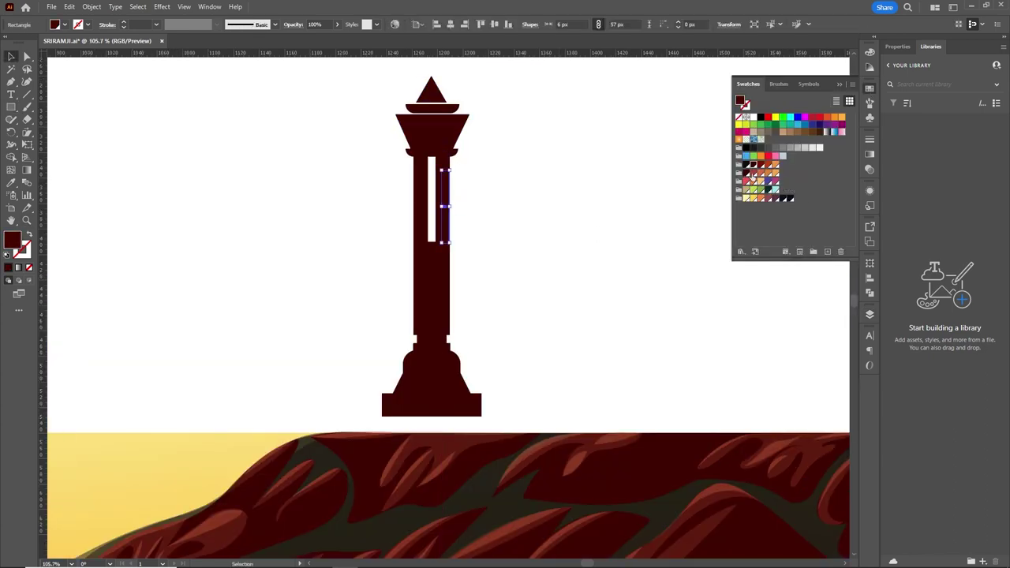
pyautogui.scroll(5, 474, 182)
pyautogui.press('a')
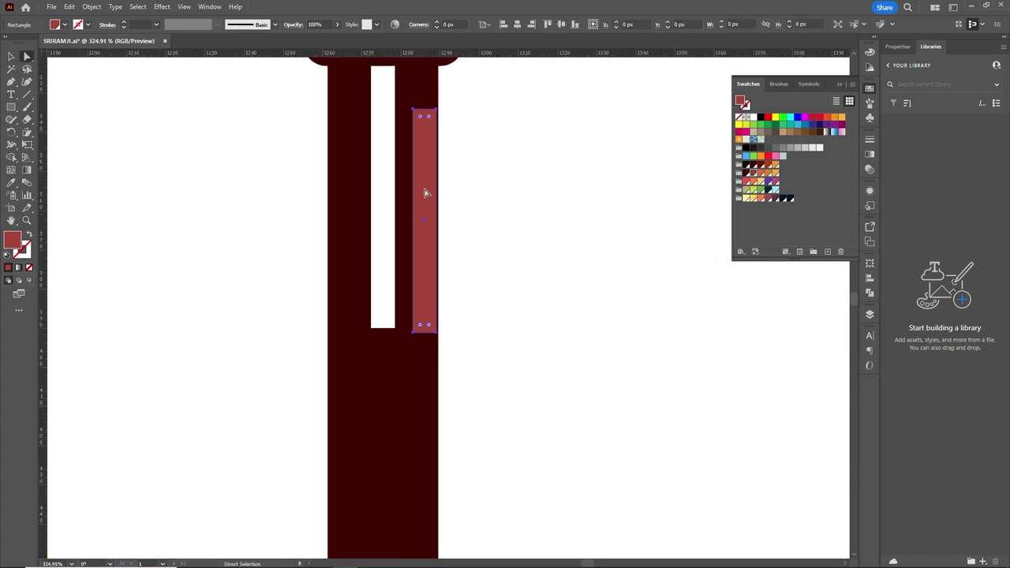
pyautogui.moveTo(417, 202)
pyautogui.keyDown('alt'); pyautogui.mouseDown()
pyautogui.moveTo(357, 203)
pyautogui.moveTo(452, 217)
pyautogui.mouseUp(); pyautogui.keyUp('alt')
pyautogui.click(457, 198)
pyautogui.scroll(-5, 438, 119)
# Add a 44 by 8 px red bar with rounded ends
pyautogui.press('m')
pyautogui.scroll(3, 452, 216)
pyautogui.press('v')
pyautogui.moveTo(350, 309)
pyautogui.mouseDown()
pyautogui.moveTo(352, 319)
pyautogui.moveTo(395, 309)
pyautogui.moveTo(353, 154)
pyautogui.mouseUp()
pyautogui.click(419, 296)
pyautogui.scroll(2, 356, 156)
# Draw a red shading triangle on the cap with the Pen tool
pyautogui.press('p')
pyautogui.click(405, 145)
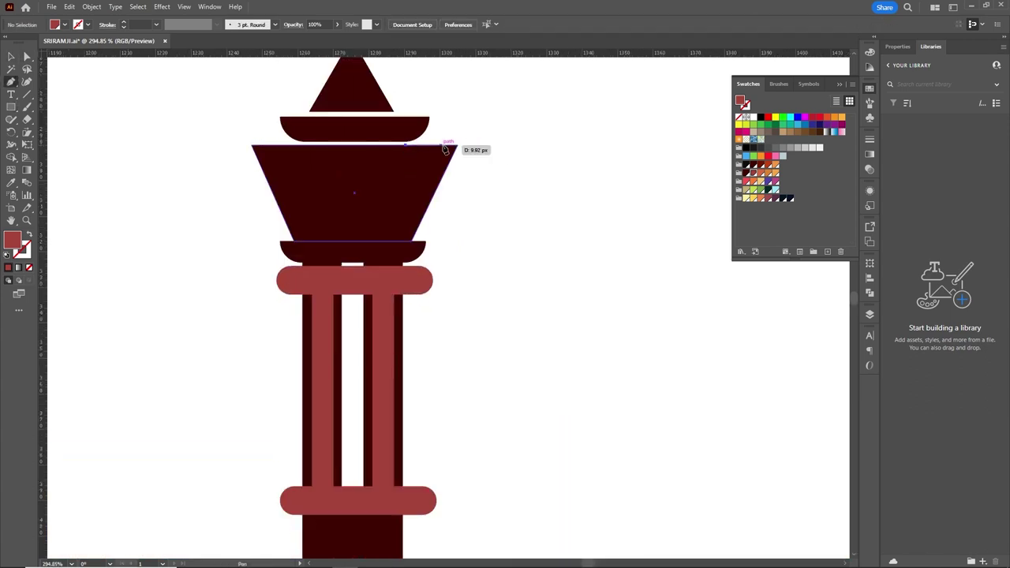
pyautogui.click(458, 146)
pyautogui.click(411, 240)
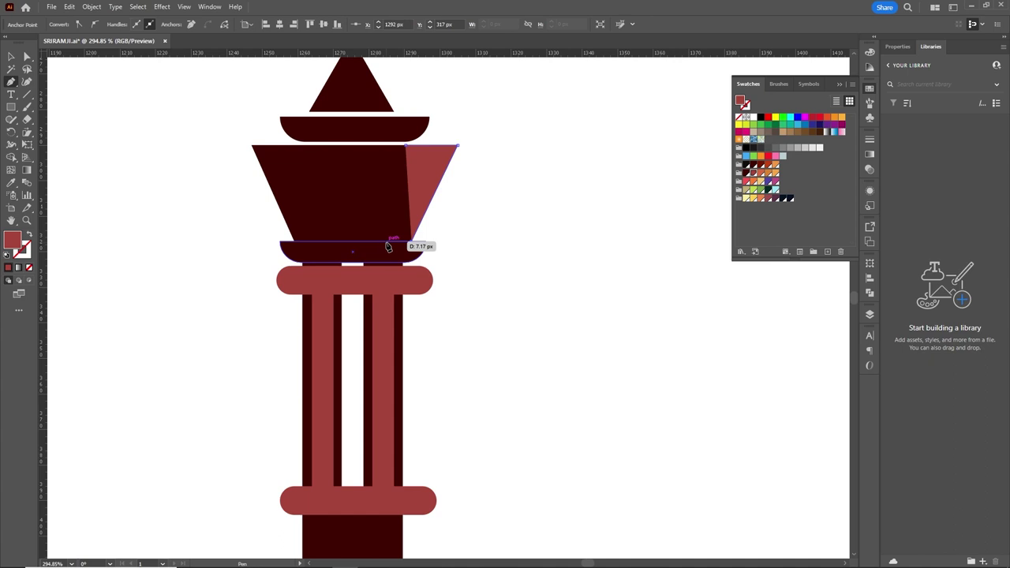
pyautogui.click(405, 146)
pyautogui.press('v')
# Reflect a vertical copy of the side piece onto the trapezoid's left side
pyautogui.rightClick(416, 195)
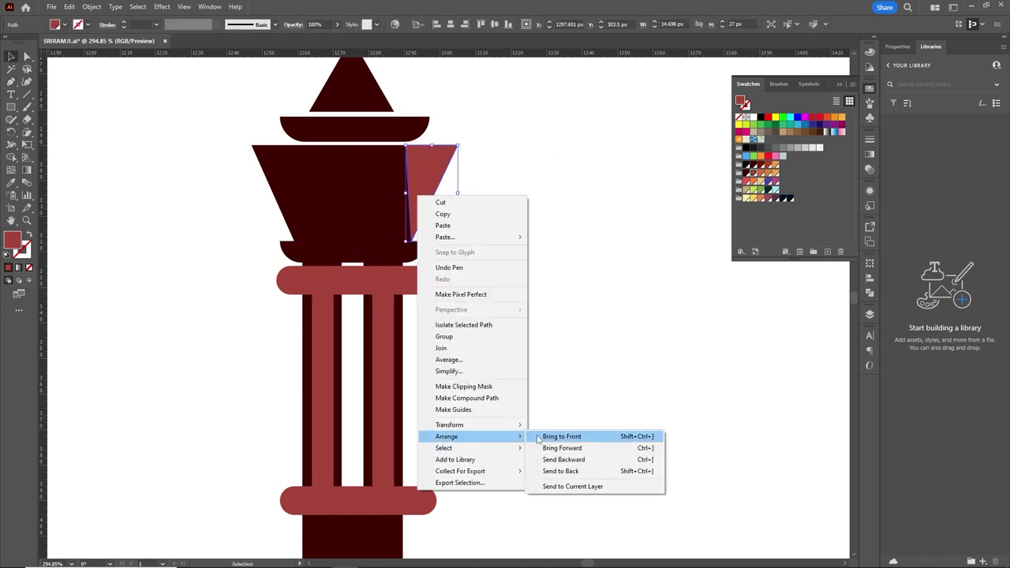
pyautogui.click(586, 461)
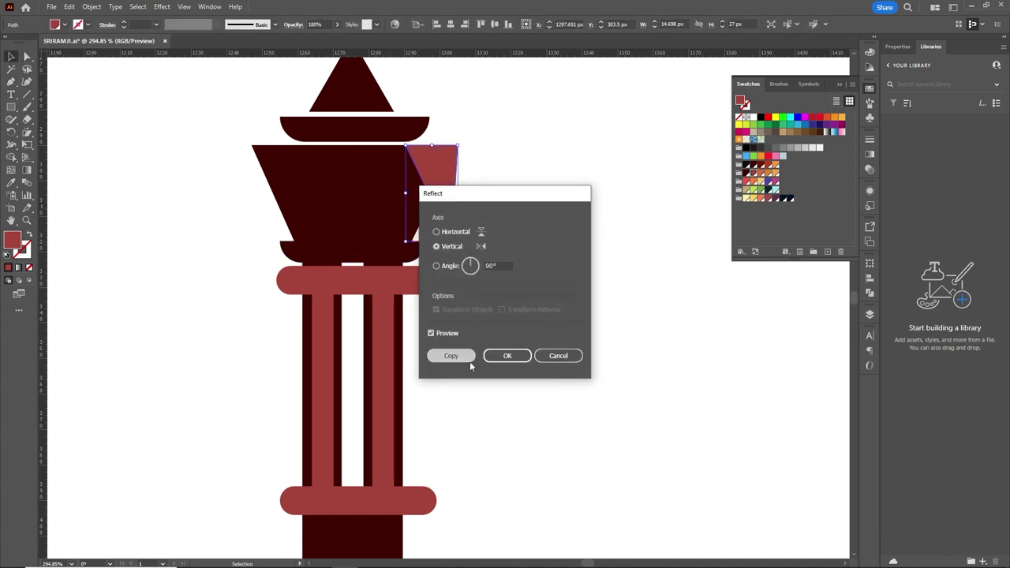
pyautogui.click(470, 361)
pyautogui.moveTo(447, 207); pyautogui.dragTo(294, 207)
pyautogui.scroll(3, 435, 232)
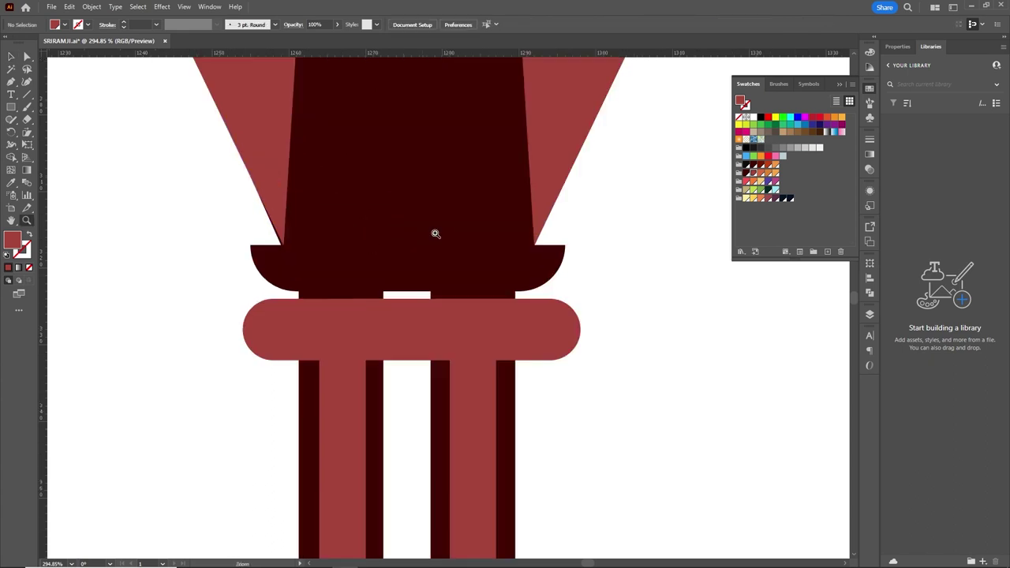
pyautogui.scroll(2, 435, 232)
pyautogui.scroll(-8, 395, 255)
pyautogui.press('m')
pyautogui.click(392, 256)
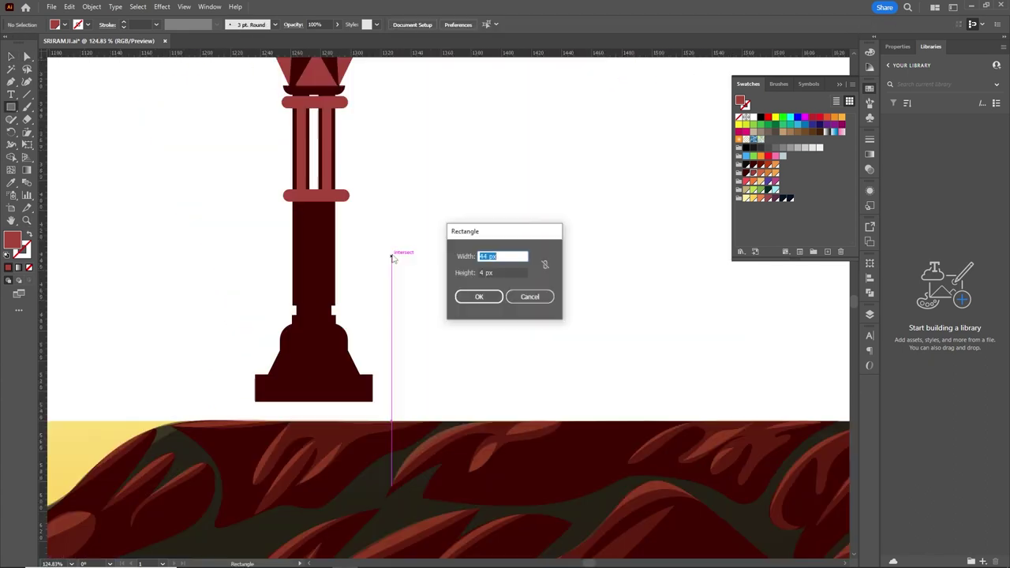
# Create a 44 × 4 px red rectangle and place it low on the column
pyautogui.click(479, 296)
pyautogui.press('v')
pyautogui.moveTo(426, 255)
pyautogui.mouseDown()
pyautogui.moveTo(316, 261)
pyautogui.moveTo(313, 341)
pyautogui.mouseUp()
pyautogui.scroll(5, 316, 261)
pyautogui.scroll(-4, 411, 316)
pyautogui.moveTo(300, 280); pyautogui.dragTo(306, 313)
pyautogui.scroll(5, 494, 318)
pyautogui.scroll(3, 355, 248)
# Merge the overlapping band shapes with Shape Builder and select the column stripe
pyautogui.press('a')
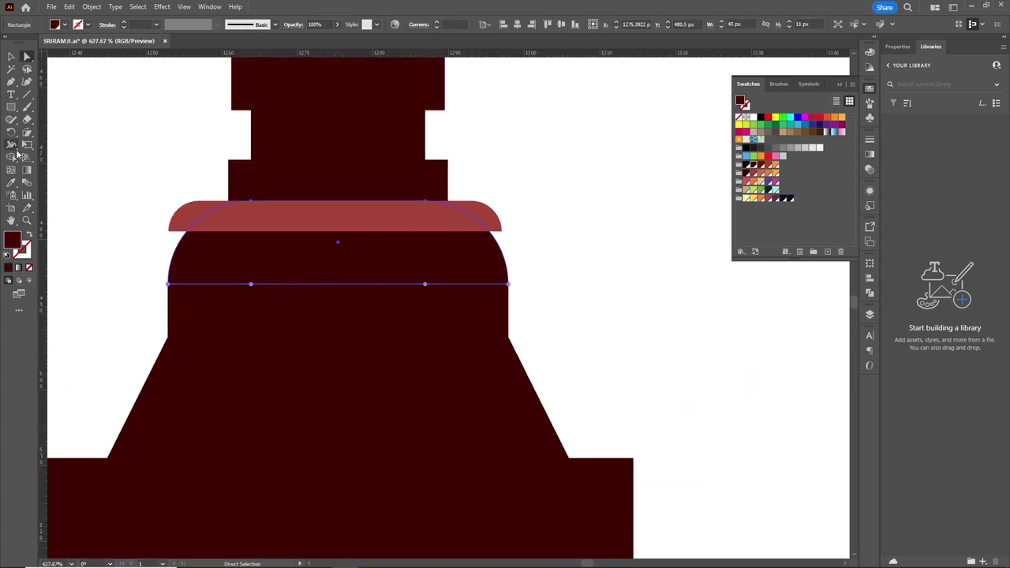
pyautogui.click(13, 156)
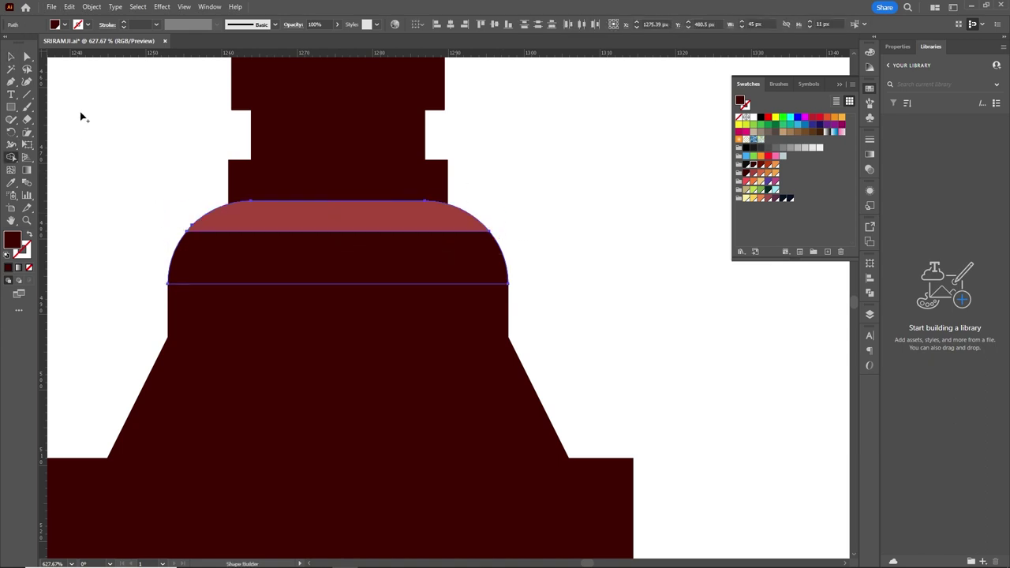
pyautogui.scroll(-5, 80, 116)
pyautogui.press('v')
pyautogui.click(404, 316)
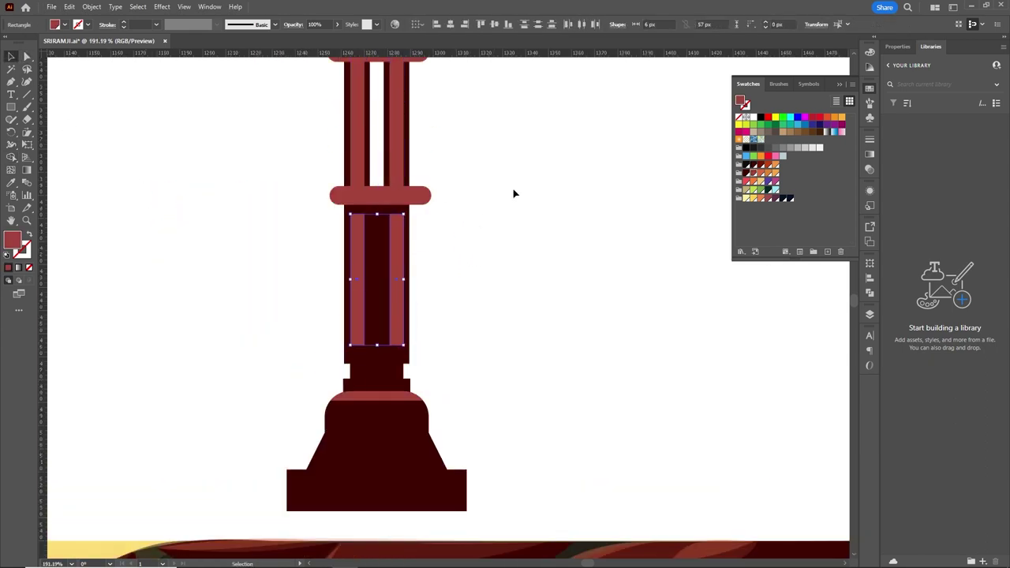
pyautogui.scroll(-2, 513, 194)
# Ungroup the pieces of the top patterned band
pyautogui.click(333, 146)
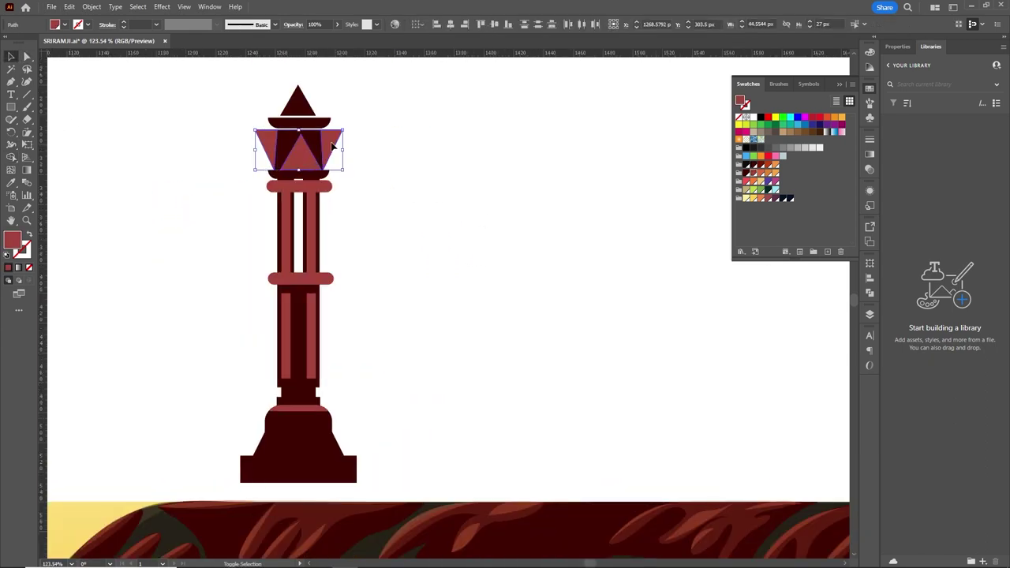
pyautogui.rightClick(305, 404)
pyautogui.click(361, 257)
pyautogui.click(315, 174)
# Zoom around the tower to inspect the red bands on the base and column
pyautogui.scroll(2, 305, 399)
pyautogui.press('a')
pyautogui.scroll(2, 398, 377)
pyautogui.scroll(-2, 333, 309)
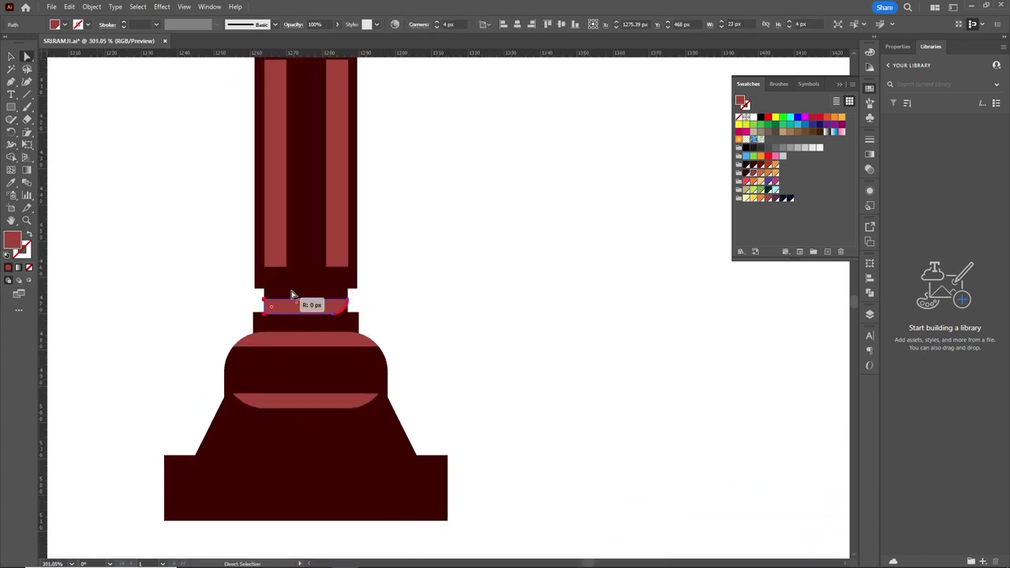
pyautogui.scroll(-1, 411, 290)
pyautogui.press('z')
pyautogui.scroll(3, 411, 290)
pyautogui.scroll(-4, 184, 289)
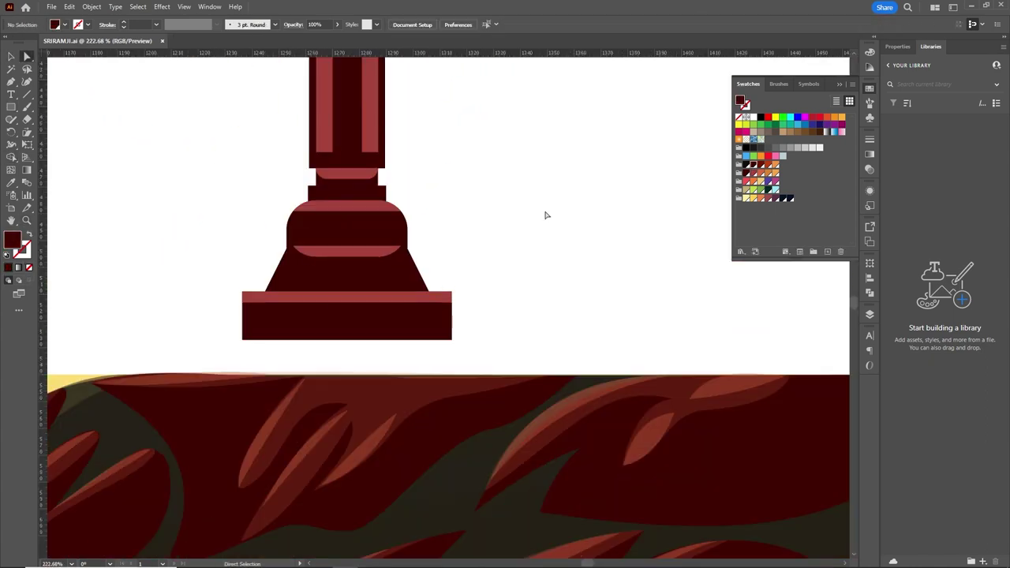
pyautogui.scroll(-2, 546, 214)
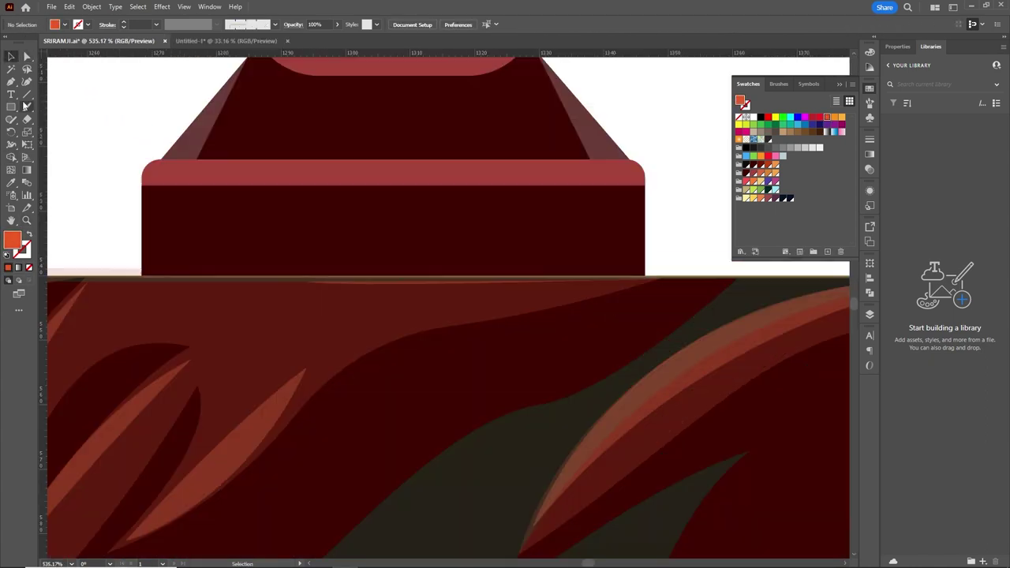
# Draw a horizontal line across the plinth and give it the scalloped pattern brush
pyautogui.click(27, 94)
pyautogui.moveTo(139, 224)
pyautogui.mouseDown()
pyautogui.moveTo(655, 225)
pyautogui.moveTo(642, 224)
pyautogui.mouseUp()
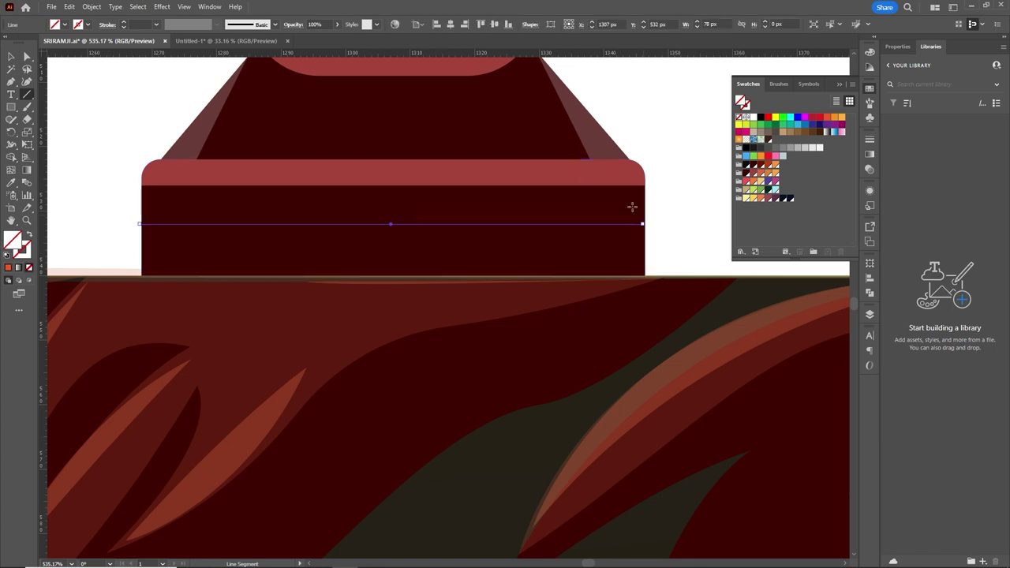
pyautogui.click(870, 117)
pyautogui.click(793, 173)
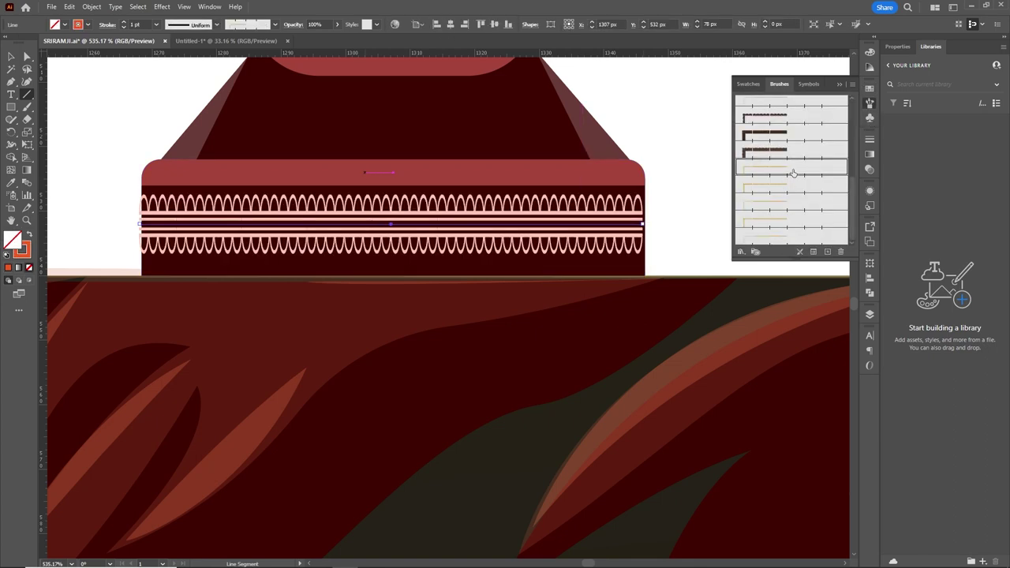
pyautogui.click(19, 55)
pyautogui.scroll(1, 394, 225)
# Expand the scalloped plinth trim into shapes and recolour it pale pink
pyautogui.hotkey('ctrl', 'shift', 'a')
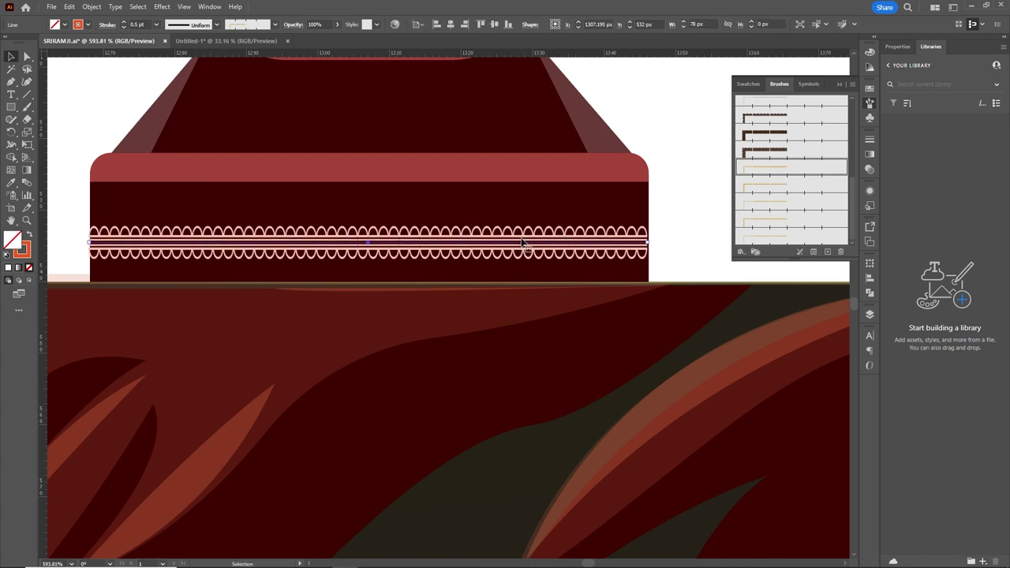
pyautogui.click(92, 7)
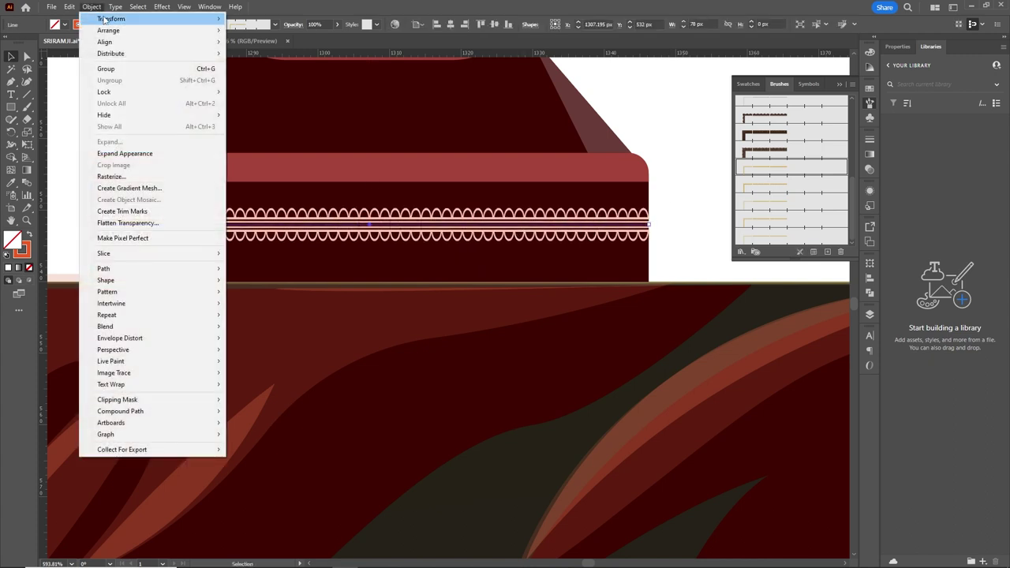
pyautogui.click(158, 149)
pyautogui.click(79, 25)
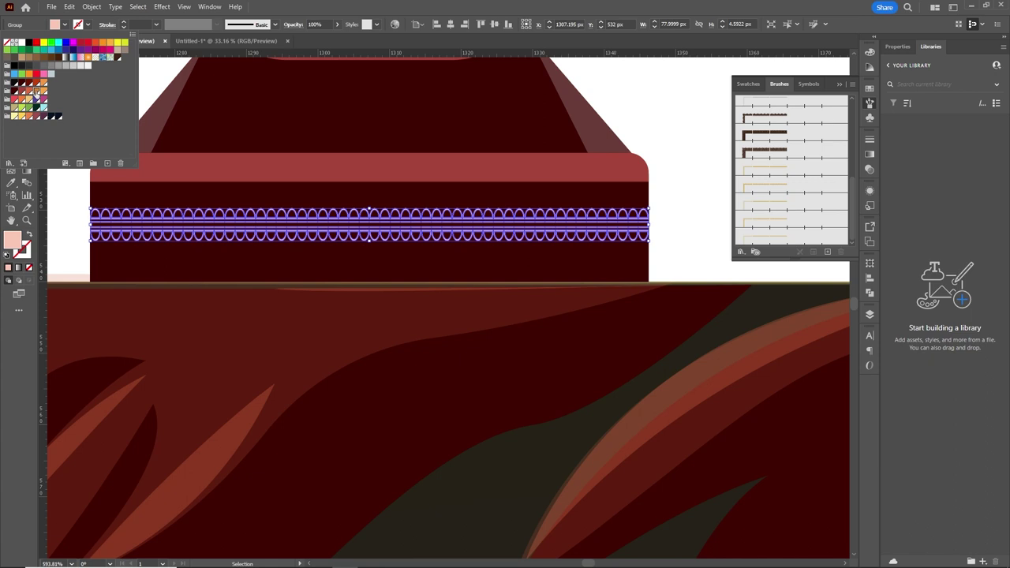
pyautogui.click(36, 93)
pyautogui.hotkey('ctrl', 'shift', 'a')
pyautogui.scroll(-3, 500, 240)
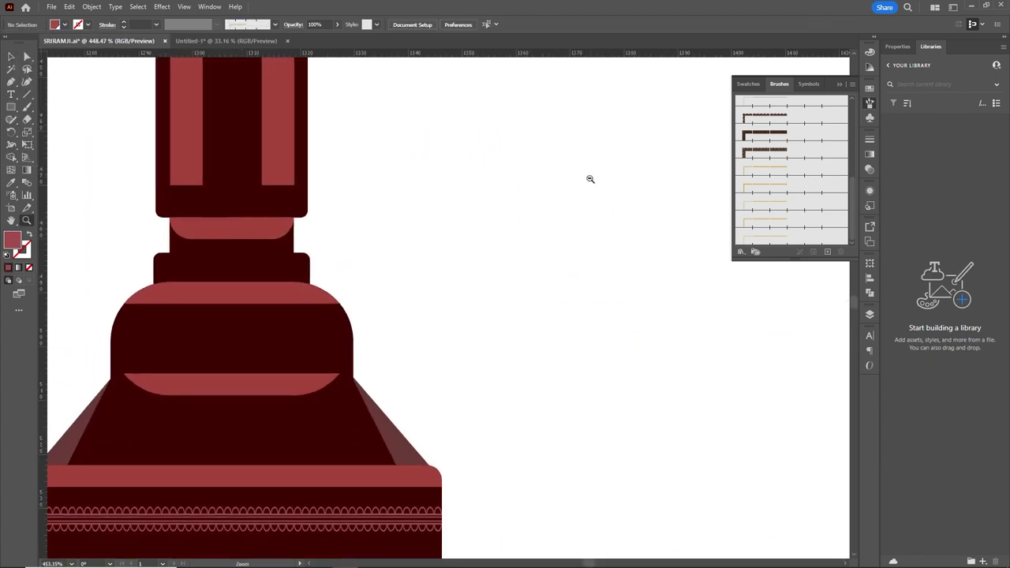
pyautogui.scroll(-3, 579, 170)
# Add scalloped trim to the column stripe and upper ring, then copy it to the lower ring
pyautogui.press('\\')
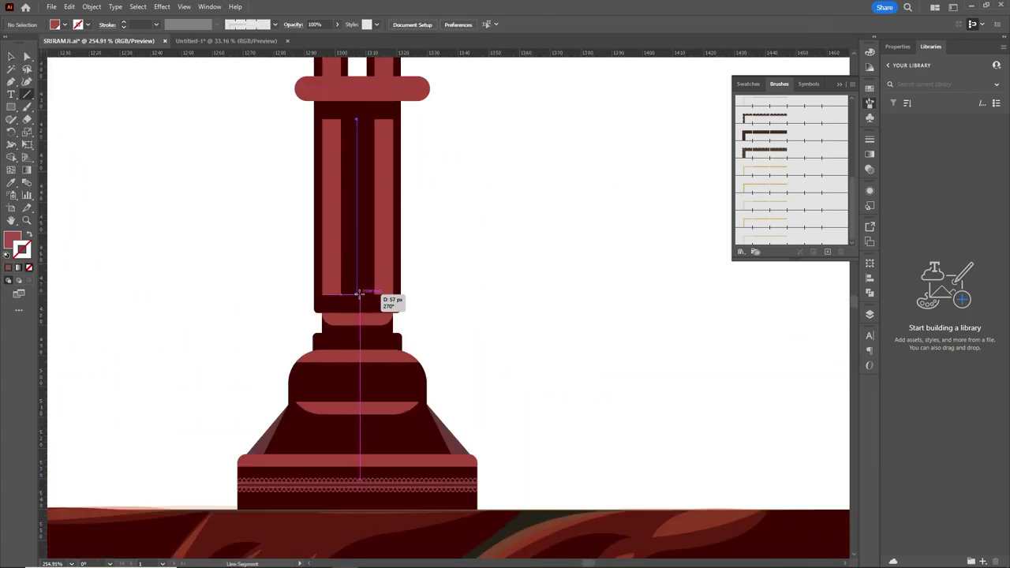
pyautogui.moveTo(358, 294); pyautogui.dragTo(357, 294)
pyautogui.click(790, 167)
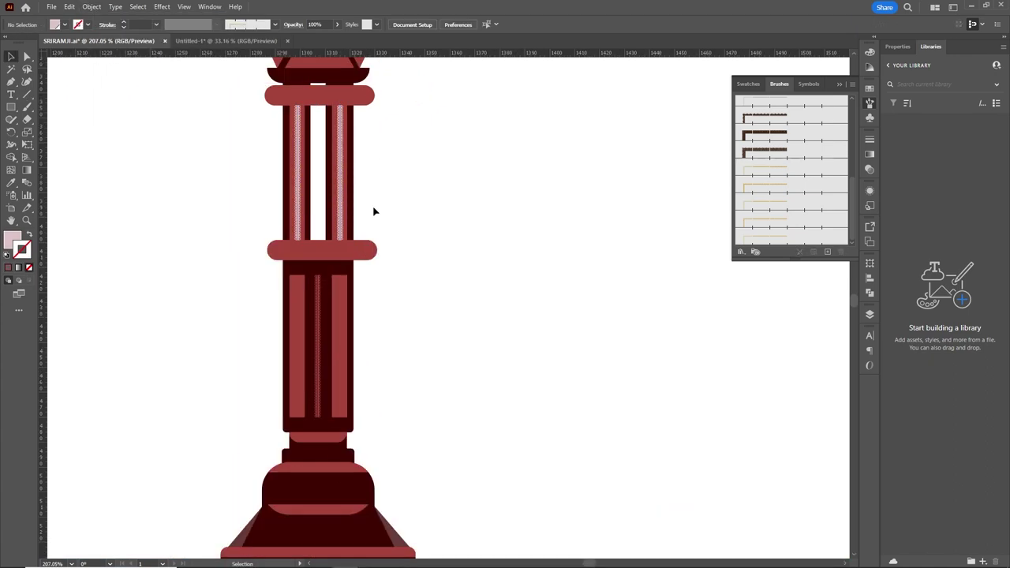
pyautogui.click(780, 172)
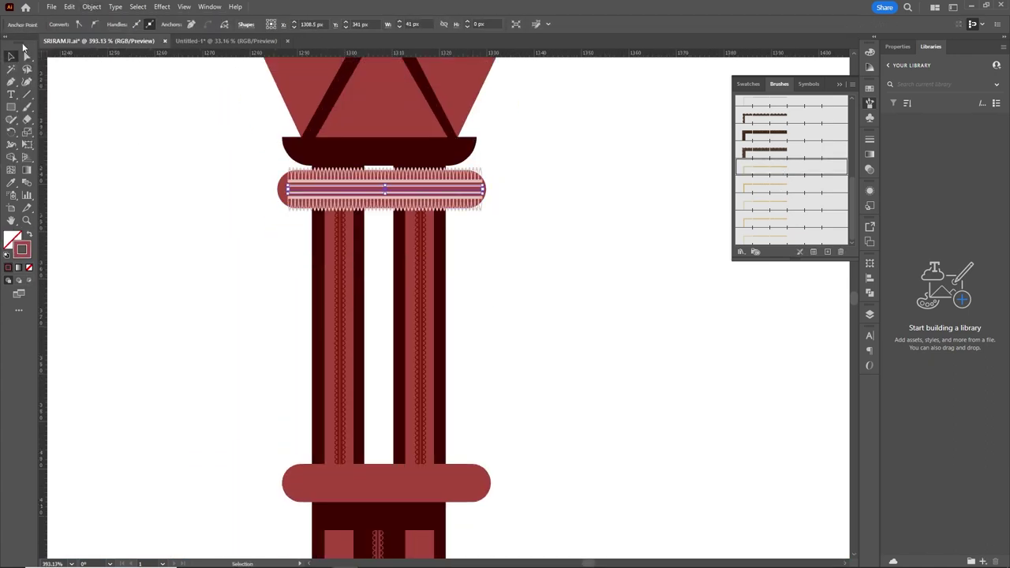
pyautogui.click(467, 135)
pyautogui.press('z')
pyautogui.click(503, 181)
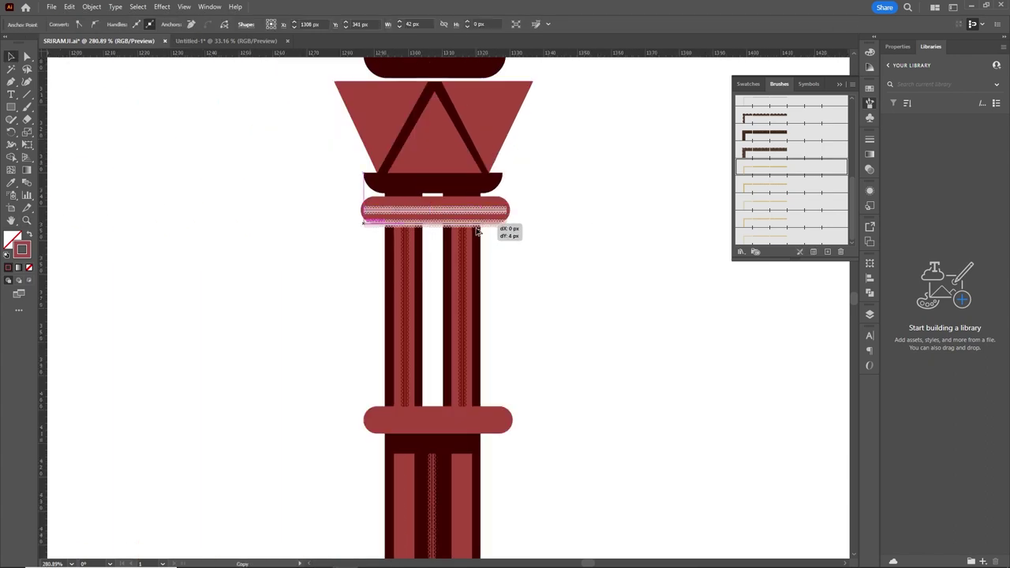
pyautogui.moveTo(508, 226)
pyautogui.mouseDown()
pyautogui.moveTo(518, 413)
pyautogui.moveTo(473, 410)
pyautogui.mouseUp()
# Scallop the remaining band line, then select the whole lamp with its triangle crown
pyautogui.press('a')
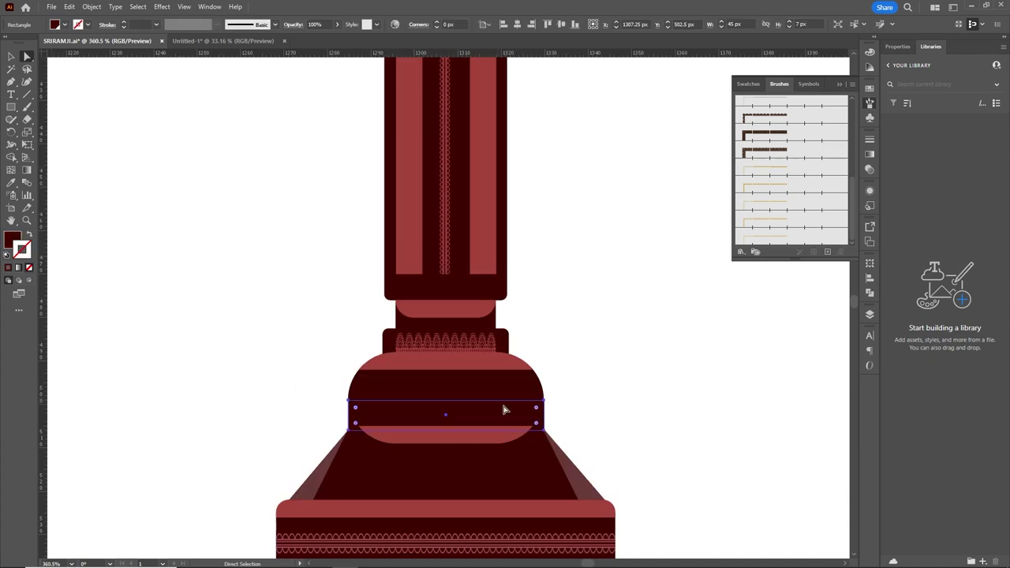
pyautogui.click(506, 406)
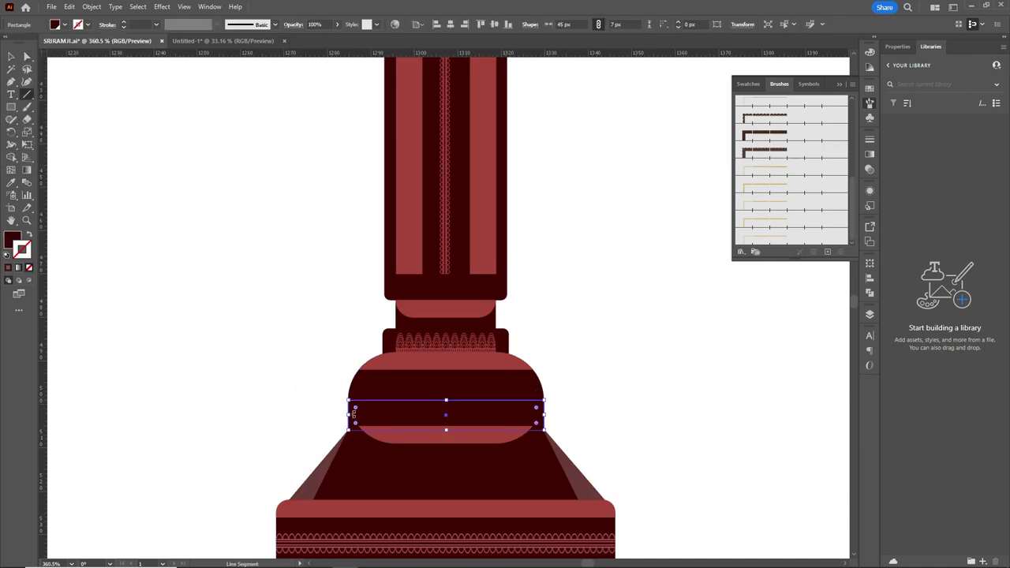
pyautogui.click(782, 219)
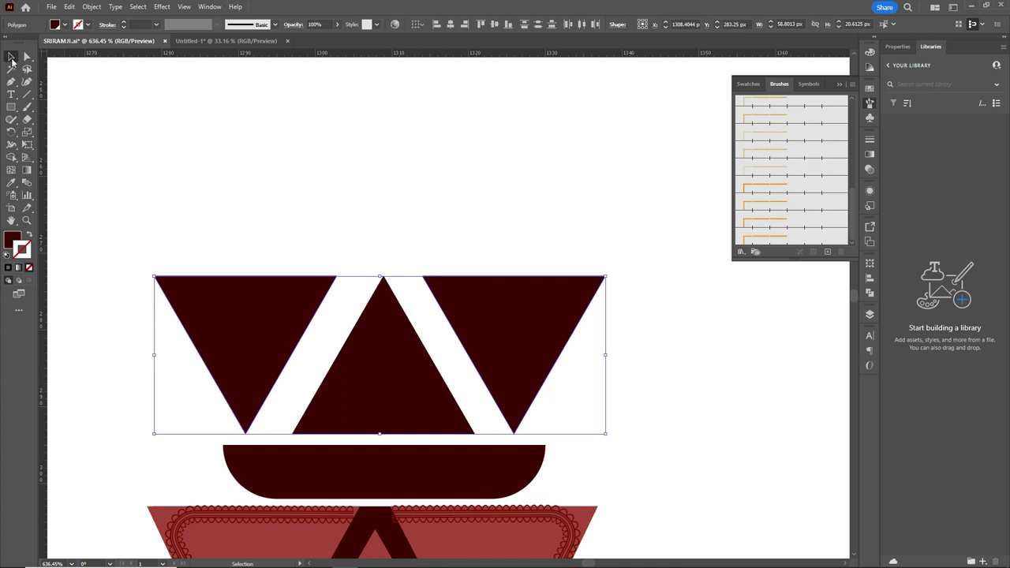
pyautogui.click(242, 95)
pyautogui.click(368, 362)
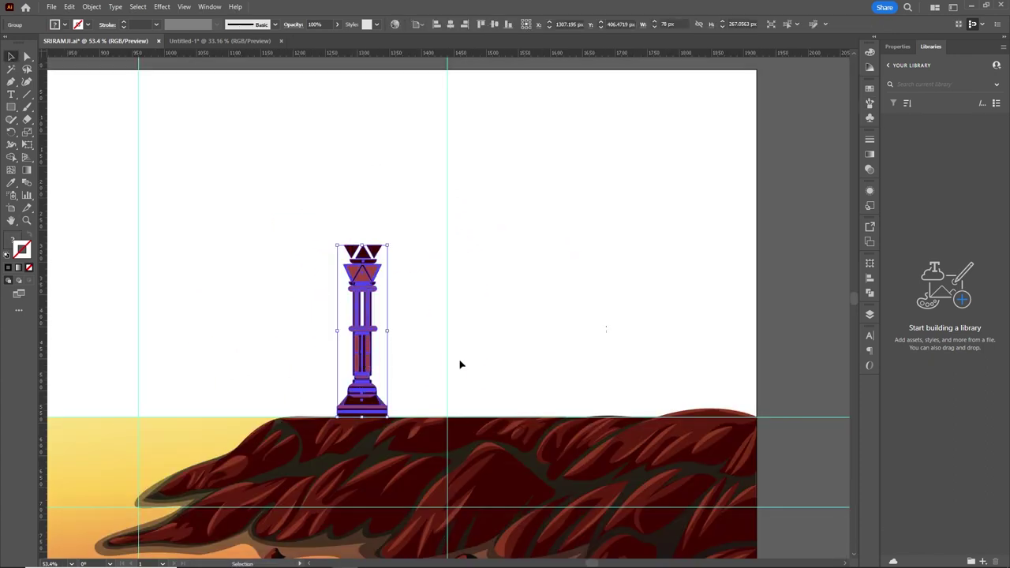
# Duplicate the lamp to the right, level with the first one
pyautogui.moveTo(364, 362); pyautogui.dragTo(491, 359)
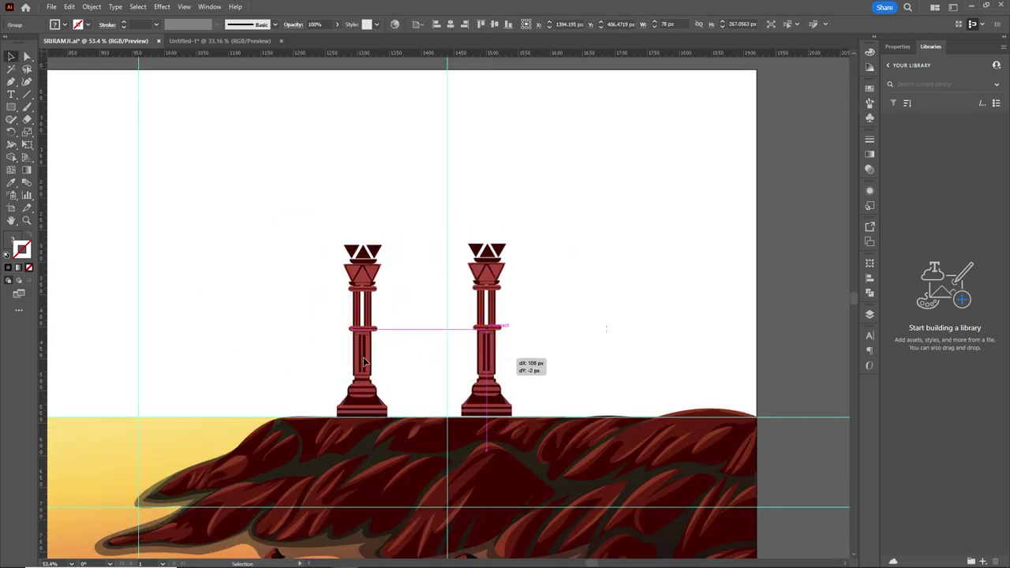
pyautogui.moveTo(327, 406); pyautogui.dragTo(514, 223)
pyautogui.click(569, 293)
pyautogui.click(489, 335)
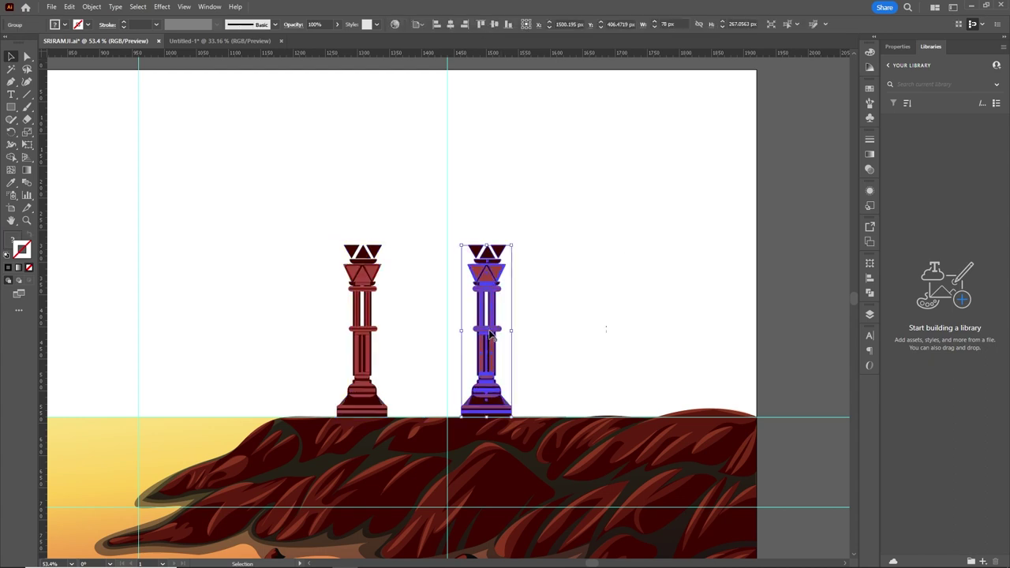
pyautogui.click(566, 259)
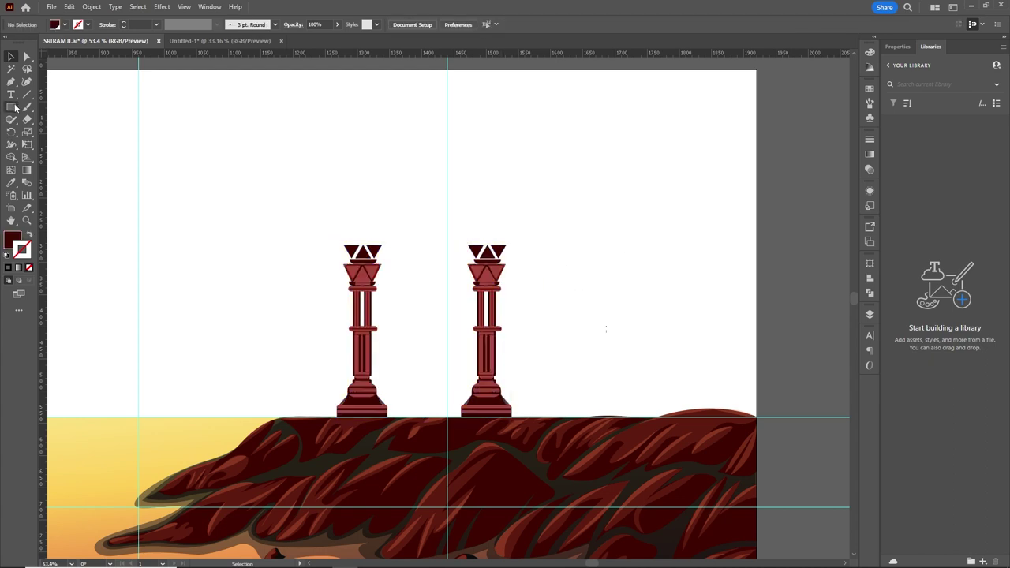
# Draw a dark rectangle above the two lamps and slant both sides inward into a roof
pyautogui.moveTo(315, 185); pyautogui.dragTo(575, 229)
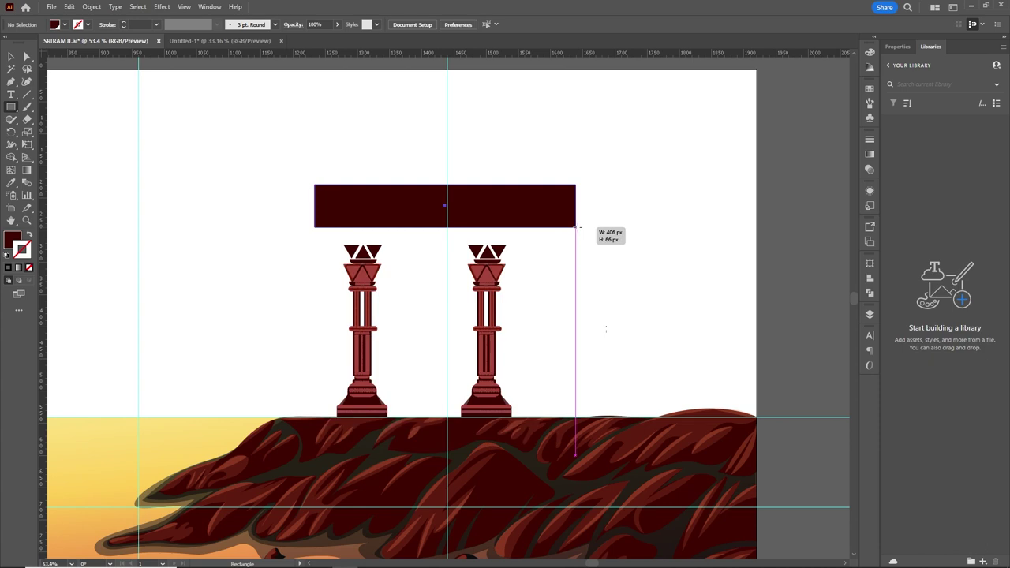
pyautogui.press('a')
pyautogui.moveTo(575, 185); pyautogui.dragTo(524, 192)
pyautogui.scroll(5, 334, 171)
pyautogui.moveTo(266, 221); pyautogui.dragTo(420, 224)
pyautogui.scroll(-2, 309, 231)
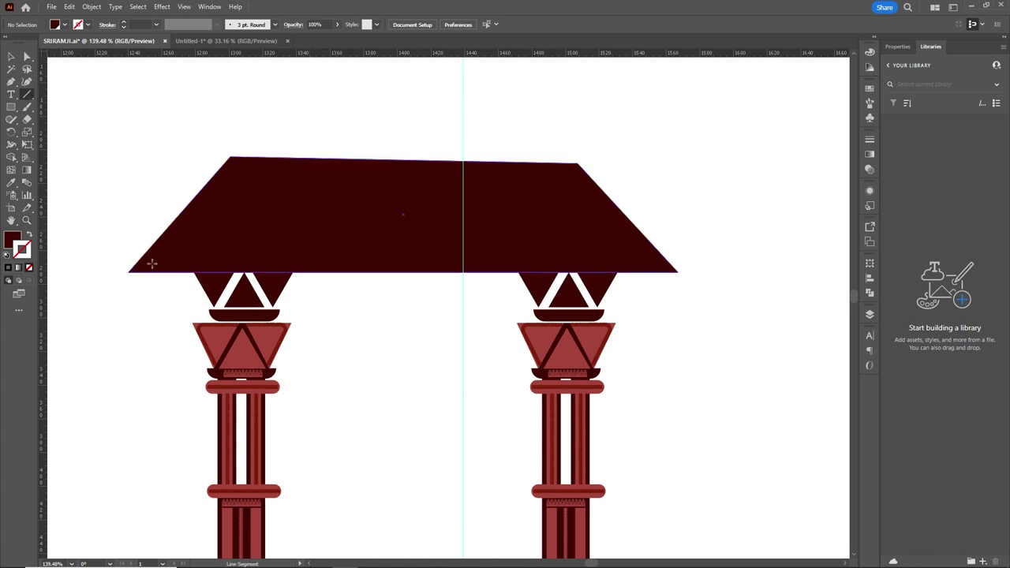
# Line the roof's lower edge with a leaf-and-spike pattern border stretched wider than the roof
pyautogui.moveTo(655, 258); pyautogui.dragTo(655, 258)
pyautogui.click(870, 103)
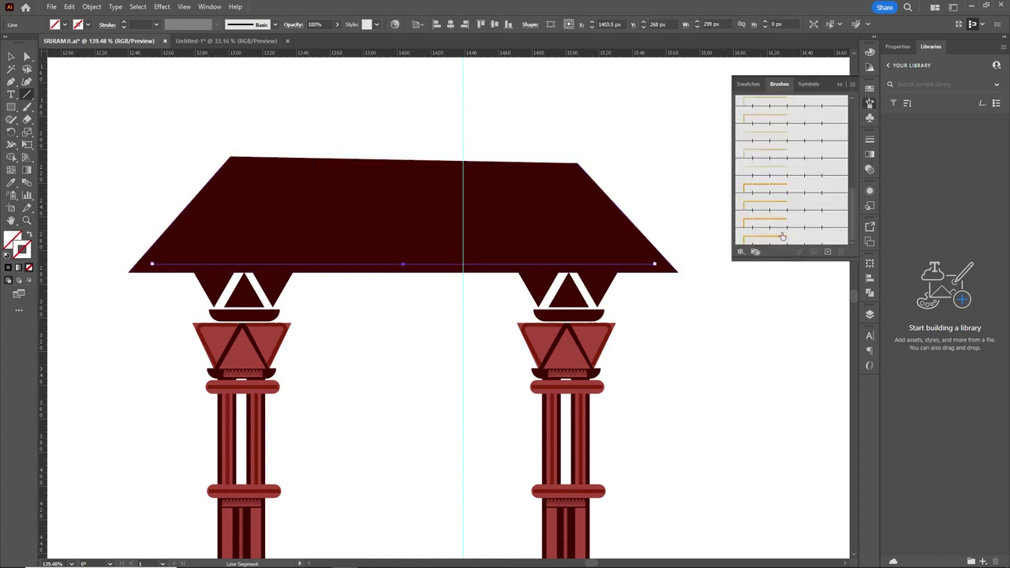
pyautogui.click(784, 237)
pyautogui.click(795, 217)
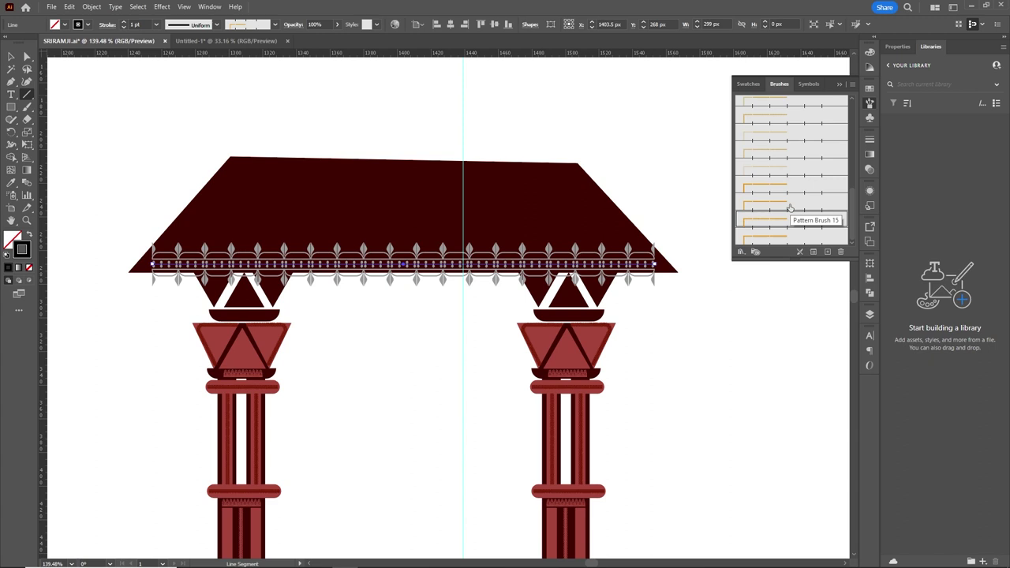
pyautogui.click(790, 207)
pyautogui.click(11, 56)
pyautogui.moveTo(670, 264)
pyautogui.mouseDown()
pyautogui.moveTo(699, 262)
pyautogui.moveTo(688, 258)
pyautogui.mouseUp()
pyautogui.click(714, 254)
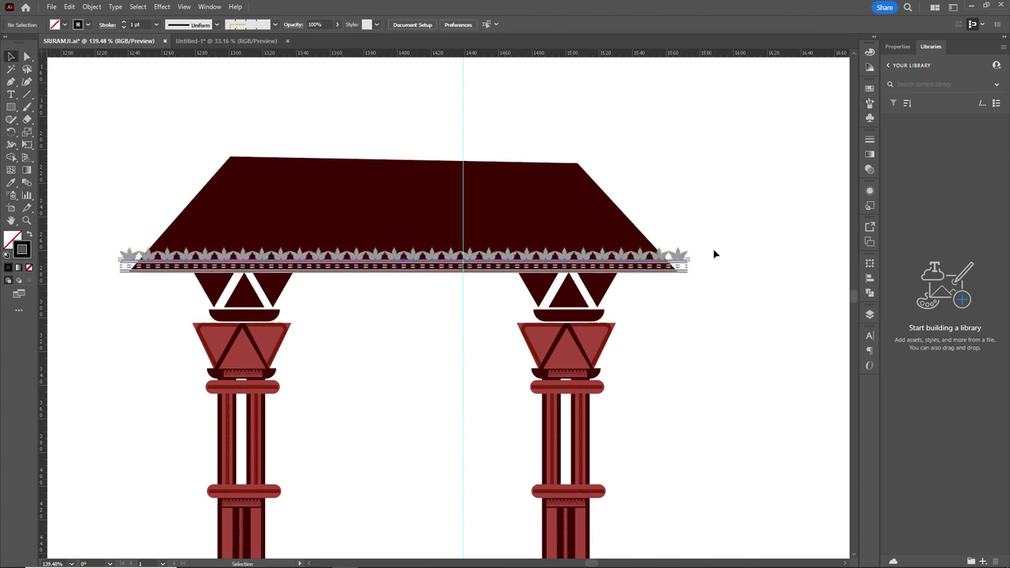
# Select the border line together with the roof and trim them with Shape Builder
pyautogui.click(91, 6)
pyautogui.click(107, 150)
pyautogui.hotkey('shift', 'm')
pyautogui.click(91, 6)
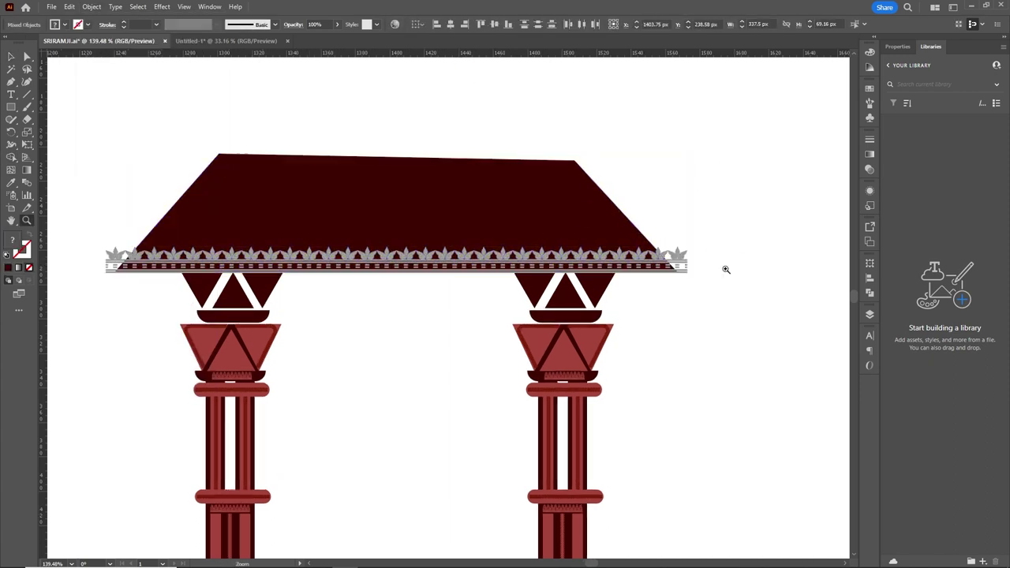
pyautogui.scroll(5, 710, 261)
pyautogui.hscroll(-10, 442, 307)
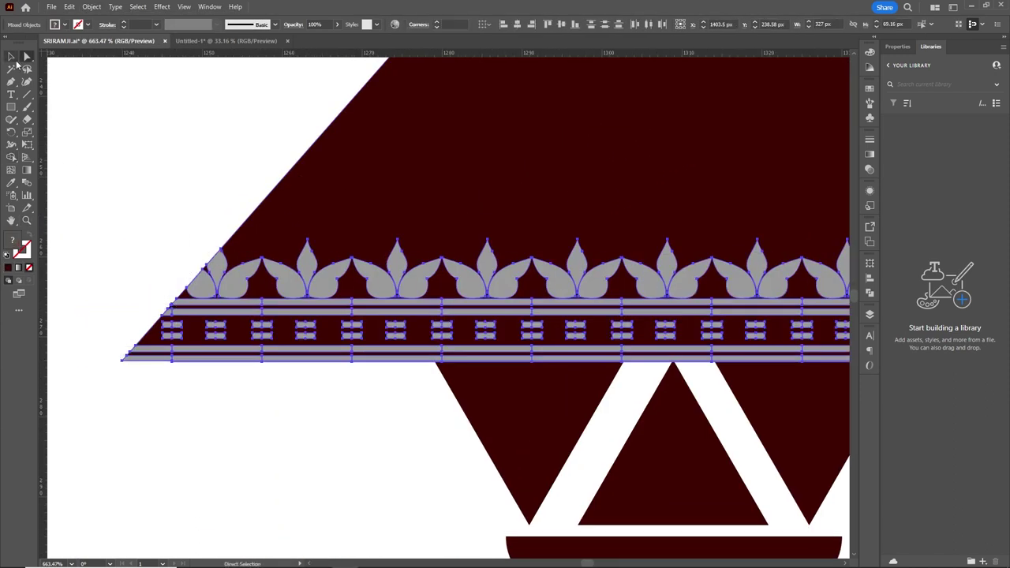
pyautogui.scroll(-5, 442, 308)
# Draw a line across the roof and give it a pattern brush
pyautogui.press('\\')
pyautogui.moveTo(230, 214); pyautogui.dragTo(717, 213)
pyautogui.press('F5')
pyautogui.click(792, 114)
pyautogui.click(792, 149)
pyautogui.click(791, 131)
pyautogui.press('a')
pyautogui.scroll(5, 234, 218)
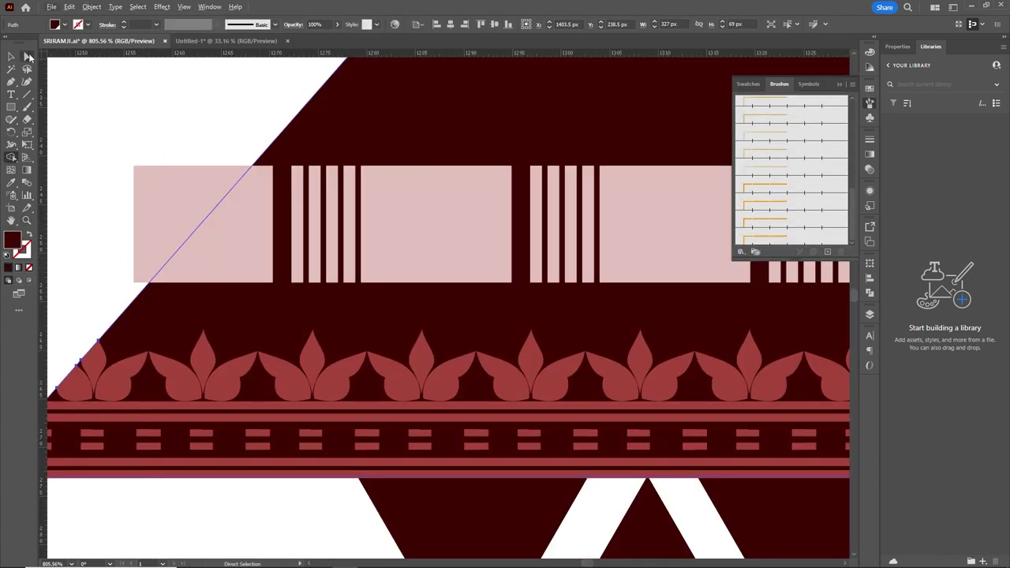
pyautogui.hscroll(10, 234, 218)
pyautogui.scroll(-5, 635, 155)
# Draw a line across the upper roof and give it the diamond pattern brush
pyautogui.click(27, 94)
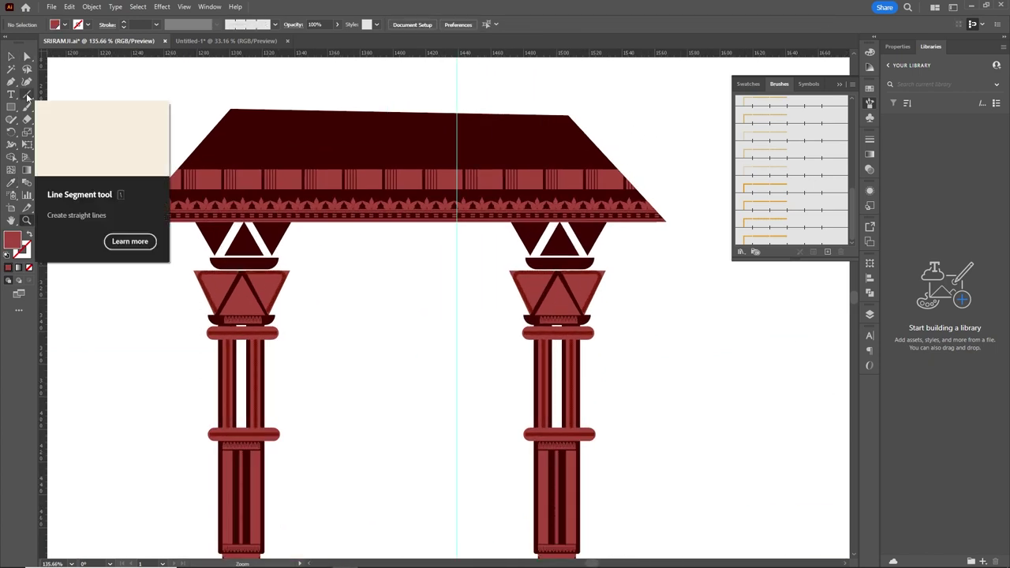
pyautogui.moveTo(190, 156); pyautogui.dragTo(608, 157)
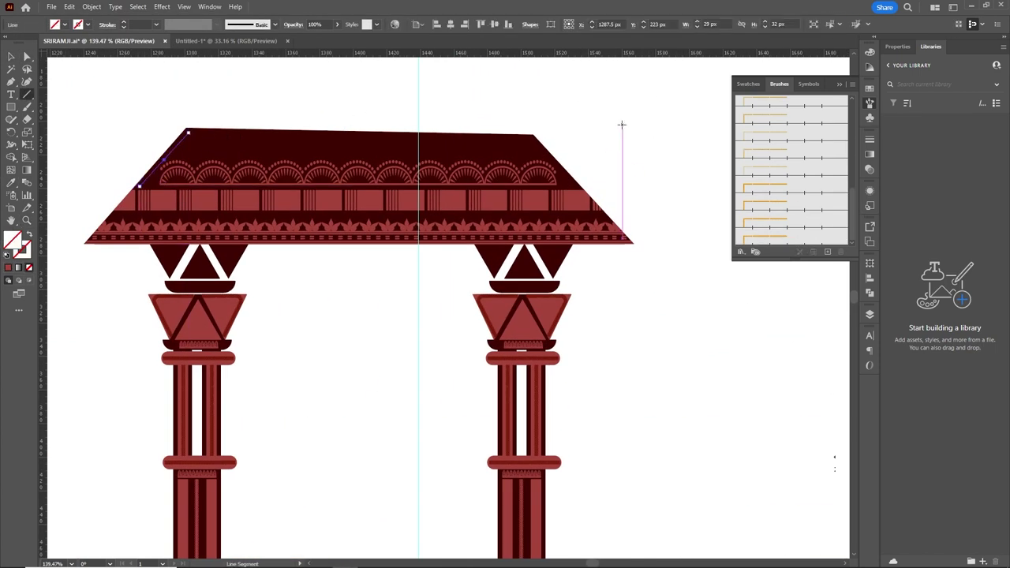
pyautogui.rightClick(162, 164)
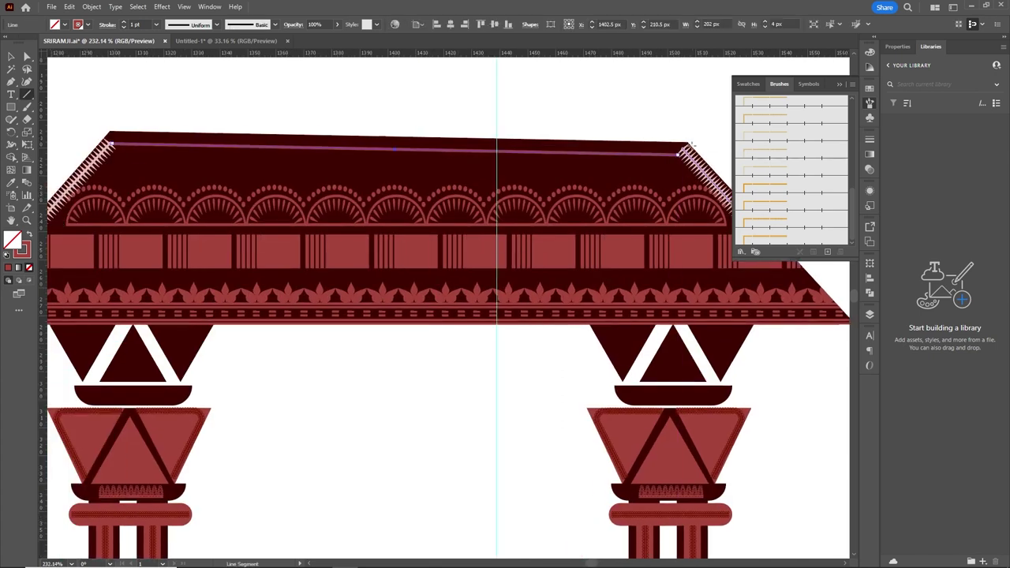
pyautogui.click(791, 122)
pyautogui.click(791, 140)
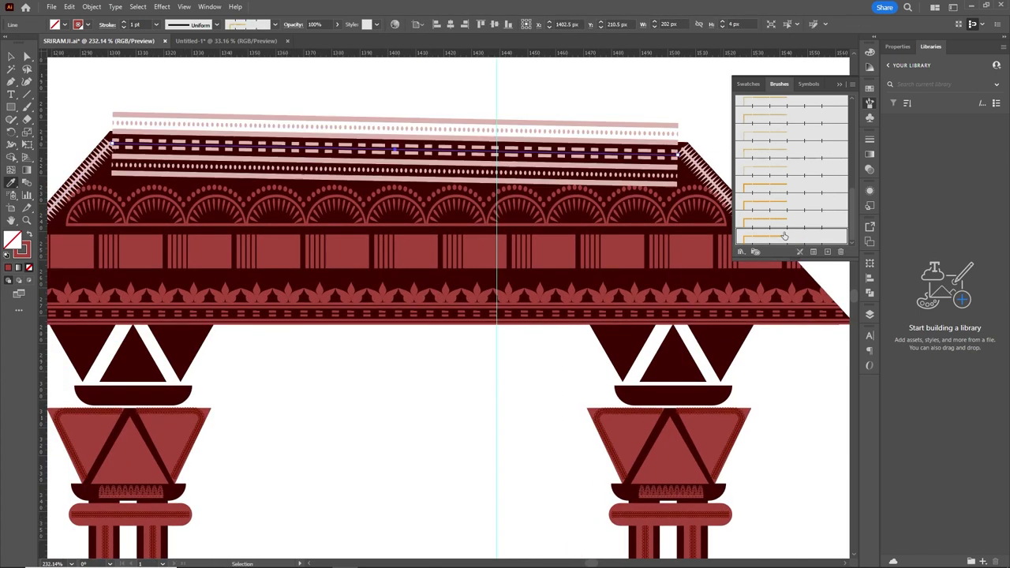
pyautogui.click(792, 158)
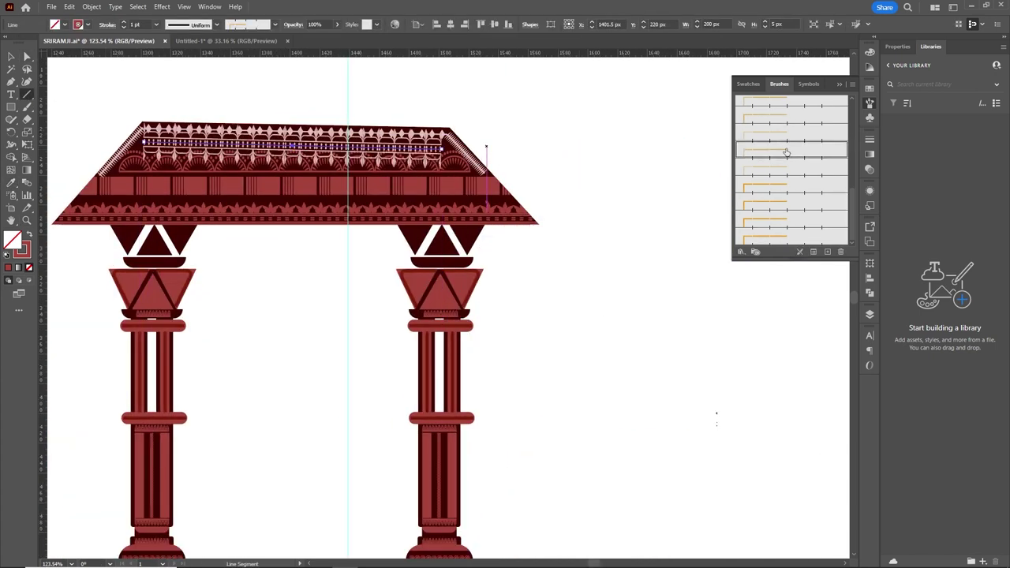
pyautogui.hotkey('ctrl', 'shift', 'a')
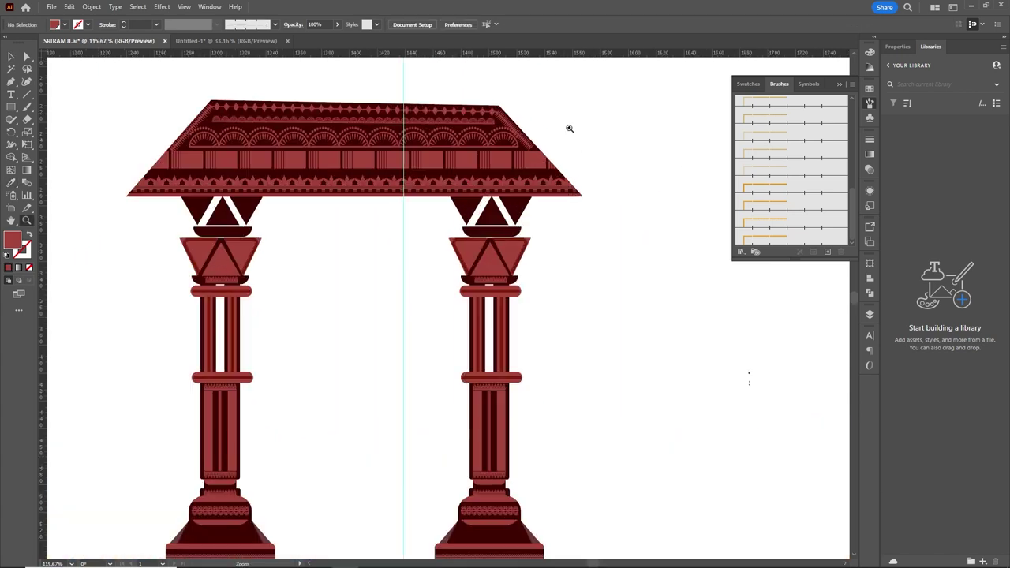
pyautogui.scroll(-3, 568, 129)
pyautogui.scroll(2, 589, 124)
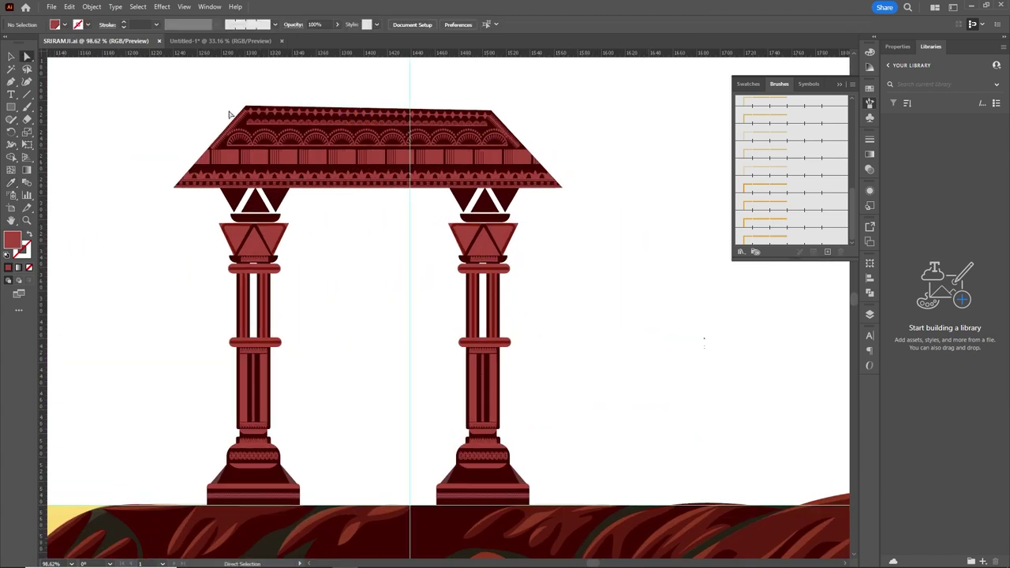
pyautogui.click(871, 313)
# Move the roof's top corner anchors inward to form a narrower upper tier
pyautogui.click(557, 183)
pyautogui.scroll(2, 379, 158)
pyautogui.press('a')
pyautogui.moveTo(130, 227); pyautogui.dragTo(132, 226)
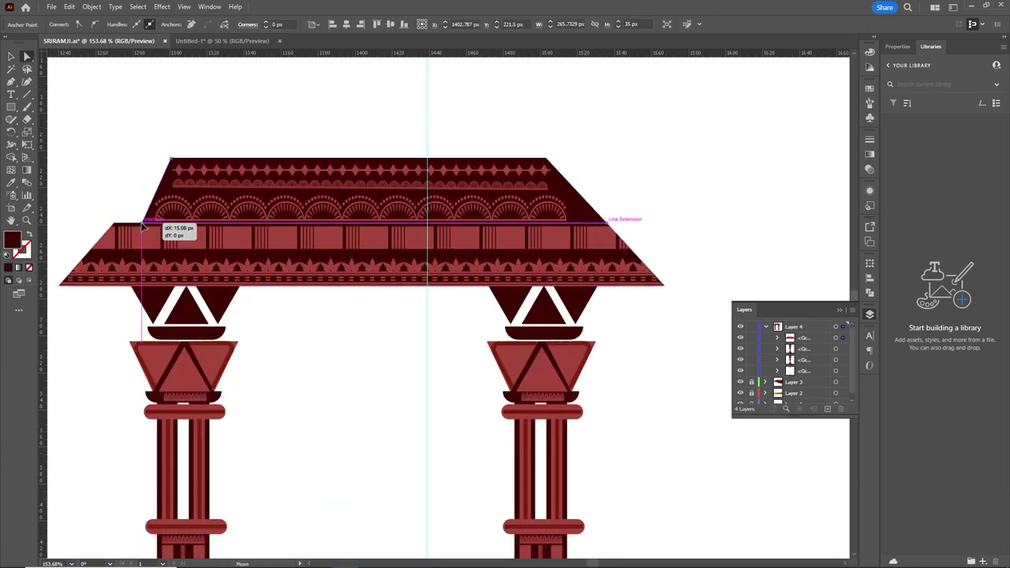
pyautogui.moveTo(579, 227); pyautogui.dragTo(578, 226)
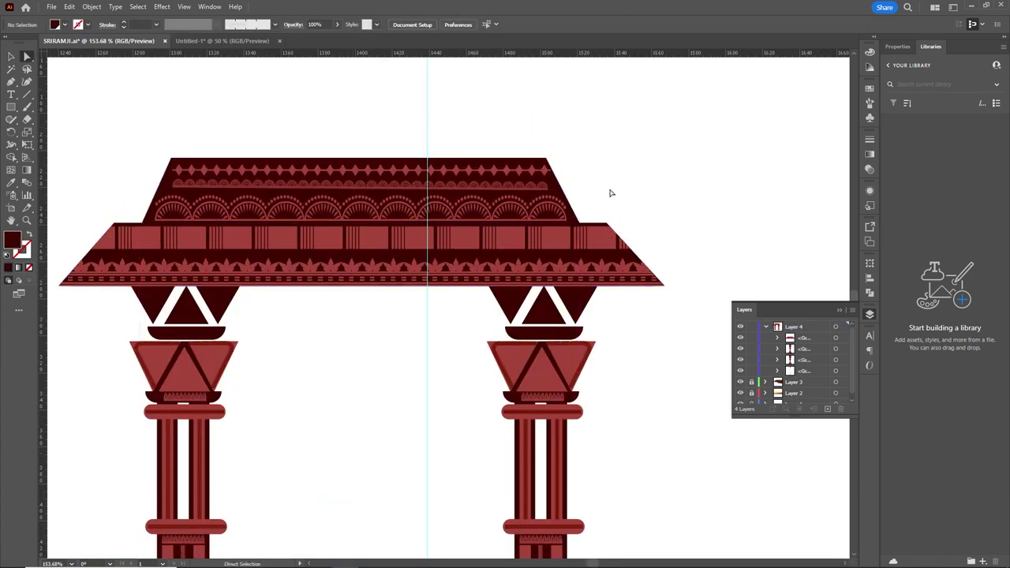
pyautogui.scroll(-2, 609, 191)
pyautogui.scroll(3, 556, 261)
pyautogui.press('p')
pyautogui.click(178, 306)
pyautogui.moveTo(663, 309); pyautogui.dragTo(664, 309)
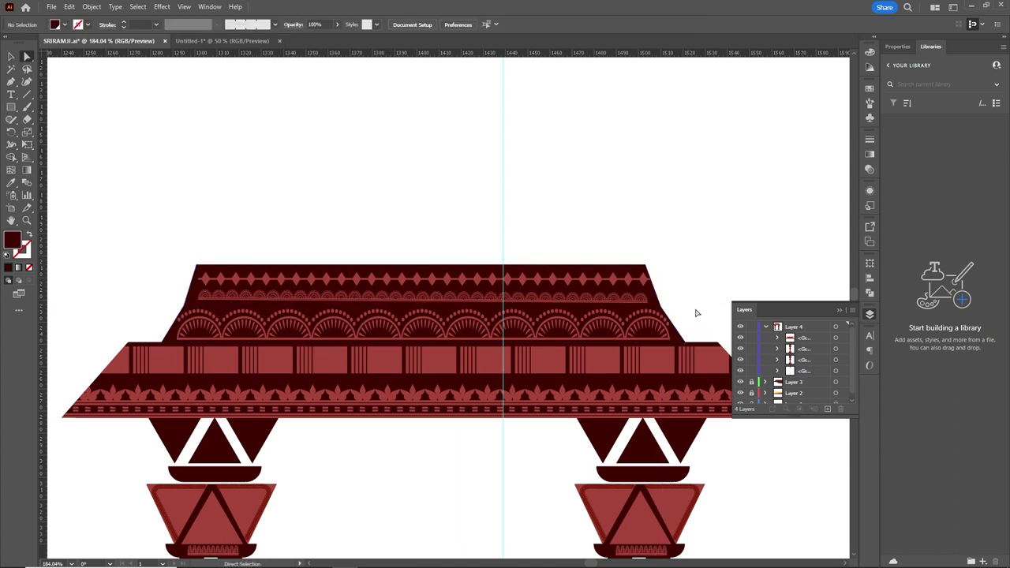
pyautogui.scroll(-2, 656, 284)
pyautogui.scroll(1, 656, 275)
# Add a dark 195 px wide rectangle atop the roof with rounded top corners
pyautogui.press('m')
pyautogui.moveTo(250, 244); pyautogui.dragTo(638, 266)
pyautogui.press('v')
pyautogui.moveTo(473, 257); pyautogui.dragTo(474, 256)
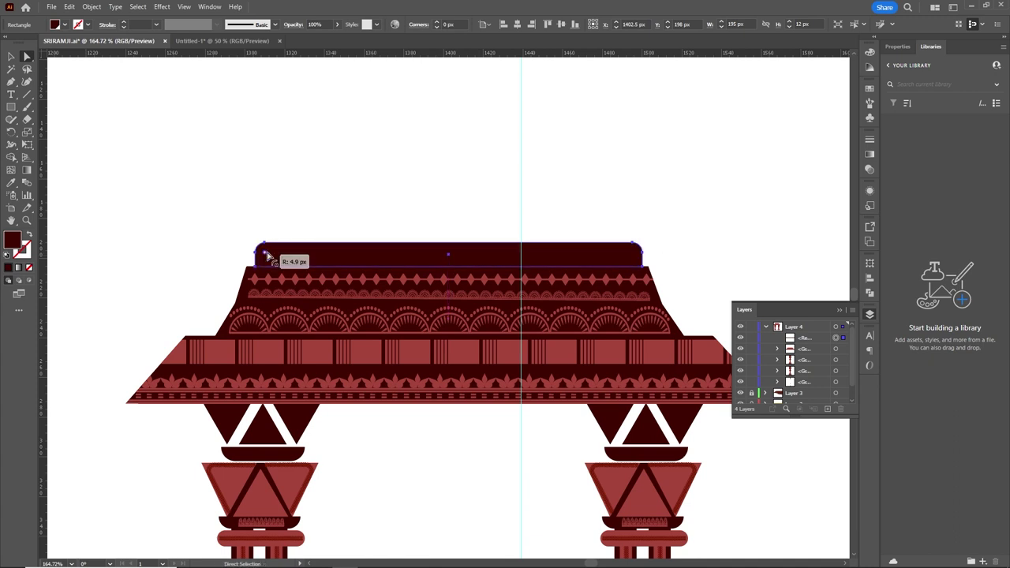
pyautogui.moveTo(266, 254); pyautogui.dragTo(278, 258)
pyautogui.click(12, 57)
pyautogui.click(493, 238)
# Add a 154 by 17 px rectangle and duplicate the rounded tier 17 px higher
pyautogui.press('m')
pyautogui.click(300, 210)
pyautogui.write('154')
pyautogui.press('Tab')
pyautogui.write('17')
pyautogui.press('Return')
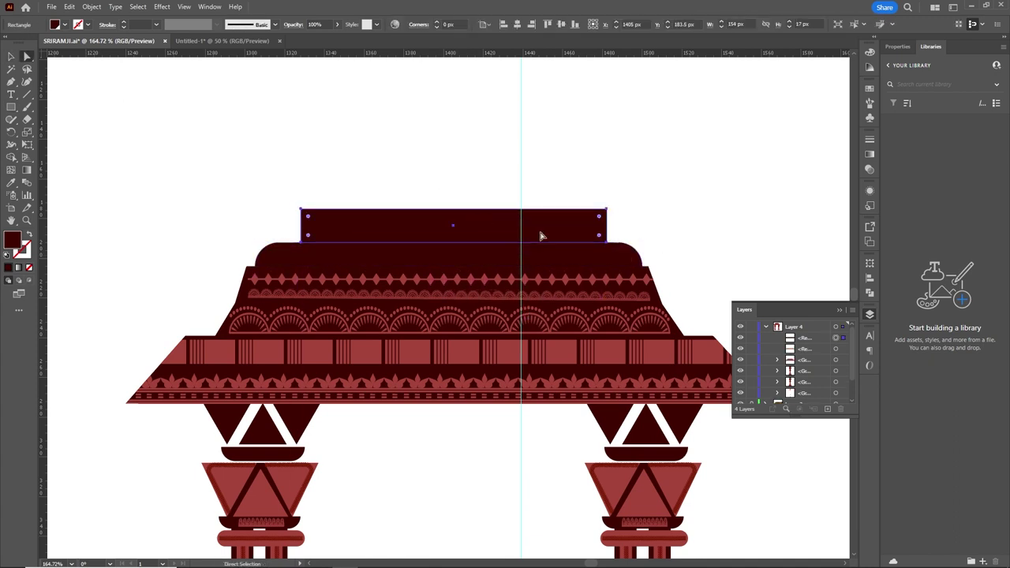
pyautogui.click(303, 219)
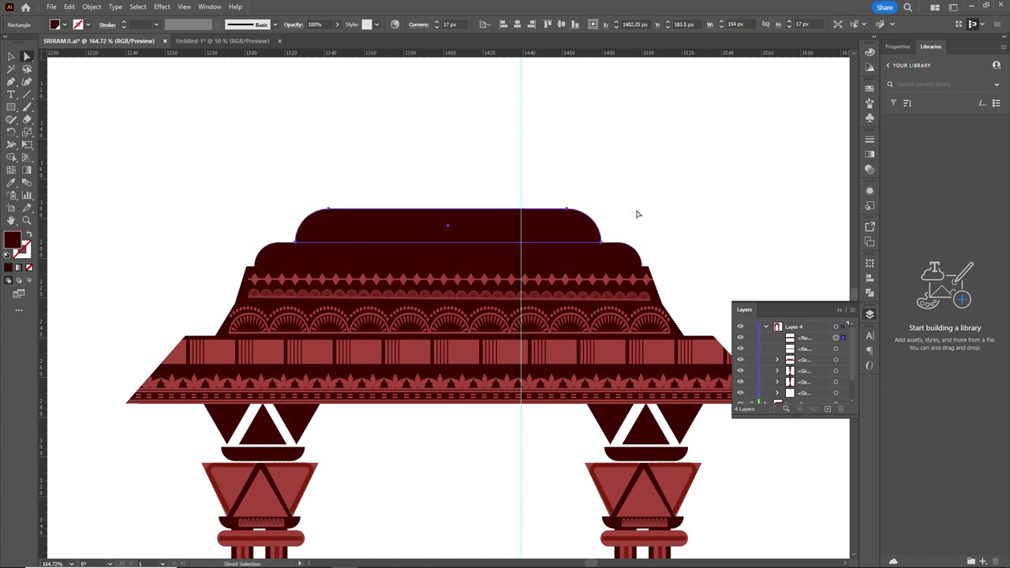
pyautogui.moveTo(470, 219); pyautogui.dragTo(468, 196)
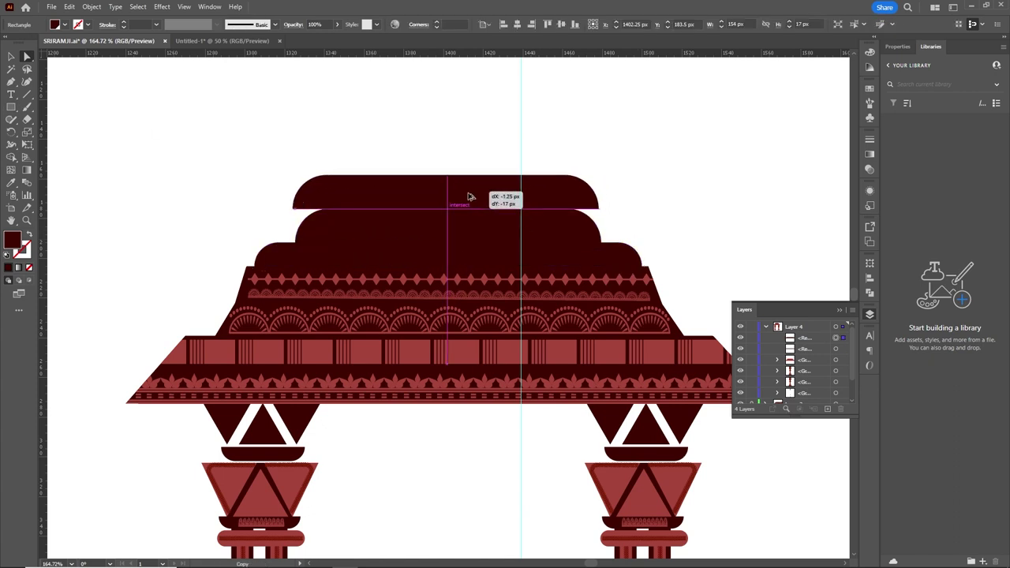
pyautogui.click(505, 201)
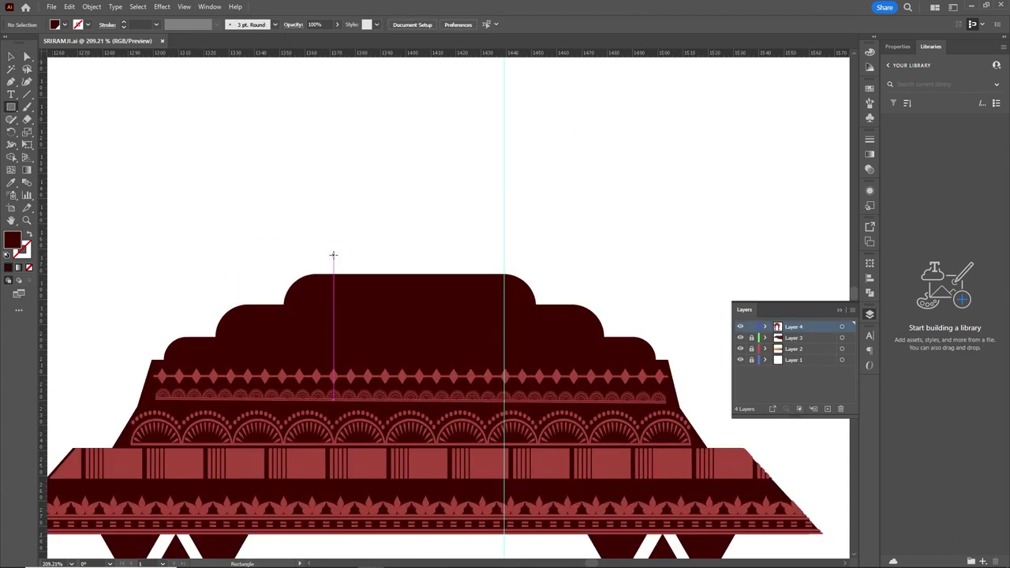
# Draw a rectangle atop the tiers and notch its side with a rounded inward curve
pyautogui.moveTo(335, 256); pyautogui.dragTo(490, 274)
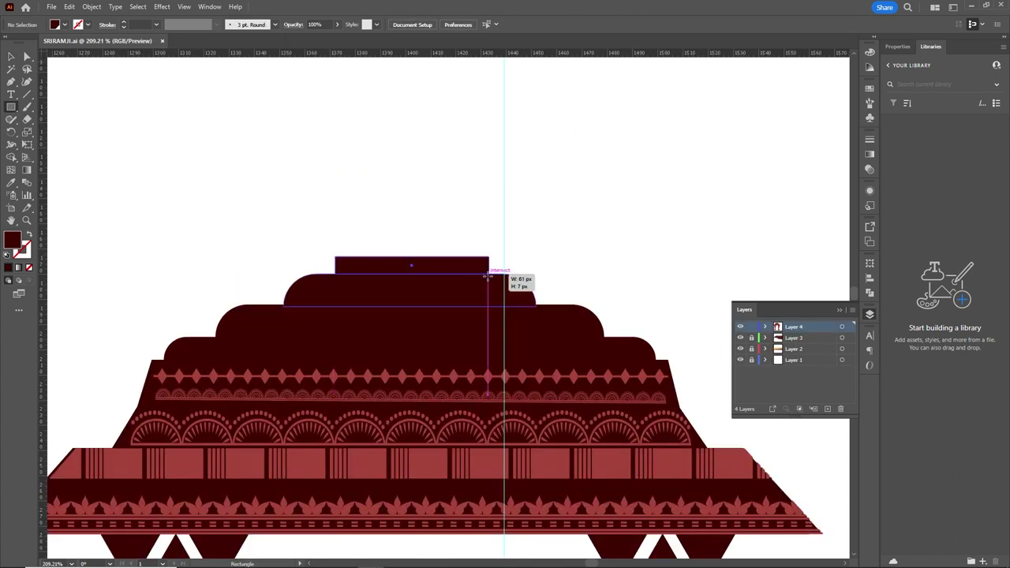
pyautogui.scroll(5, 409, 279)
pyautogui.click(164, 235)
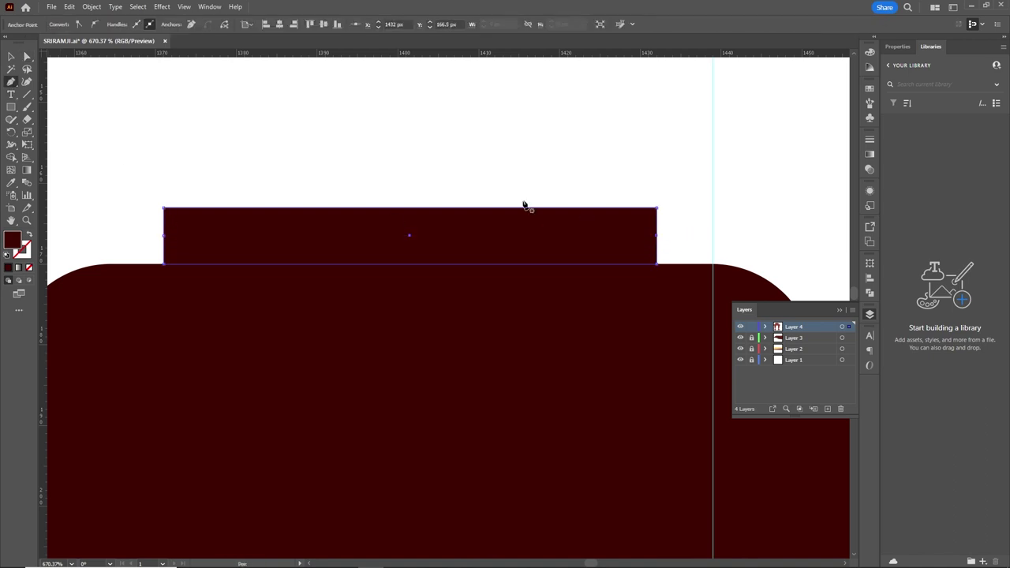
pyautogui.moveTo(657, 240); pyautogui.dragTo(634, 239)
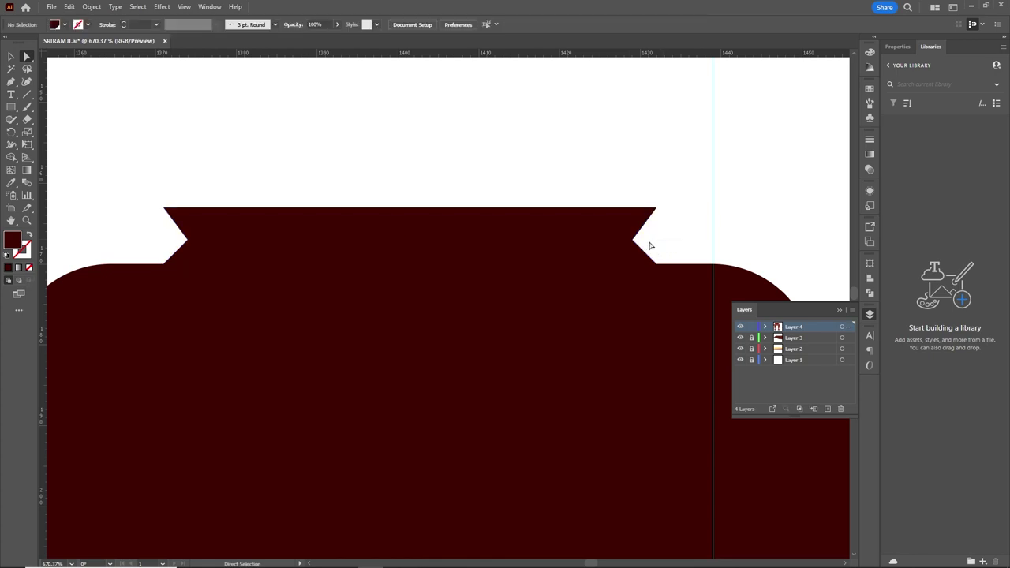
pyautogui.moveTo(180, 239); pyautogui.dragTo(166, 245)
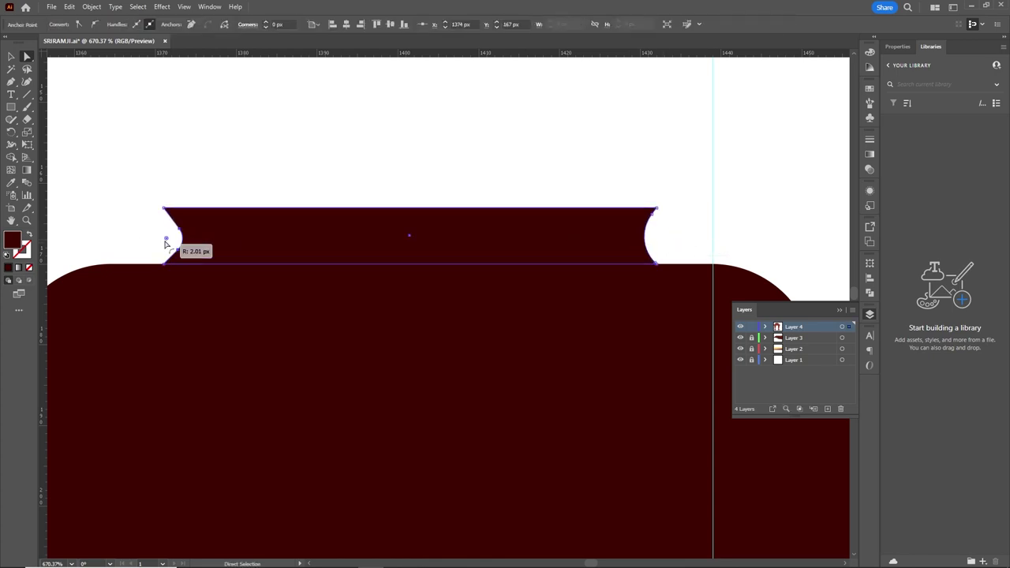
pyautogui.scroll(-5, 792, 187)
pyautogui.scroll(3, 792, 188)
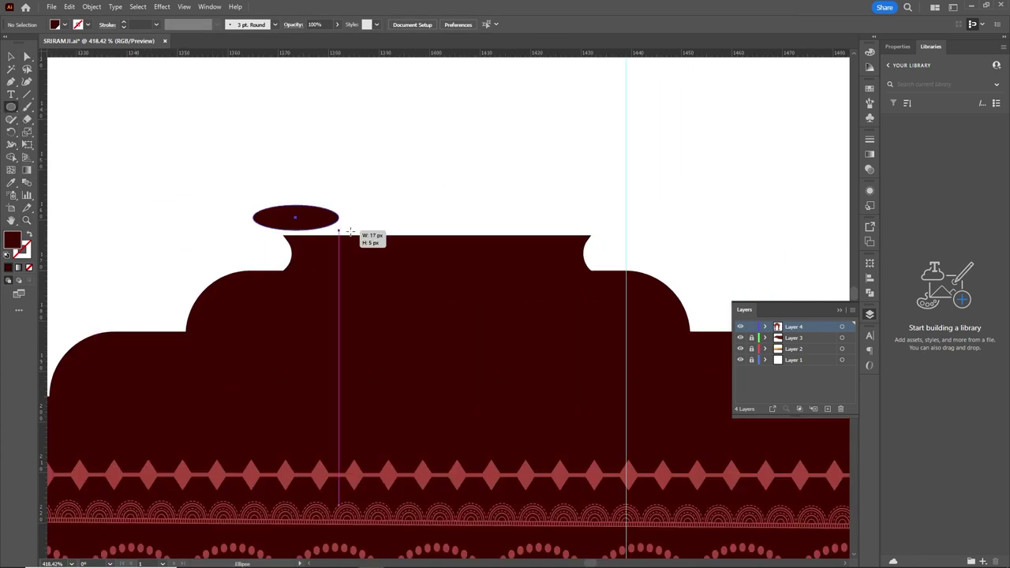
# Add a wide stretched ellipse lip on the neck with a small rounded rectangle resting on it
pyautogui.moveTo(351, 232); pyautogui.dragTo(613, 213)
pyautogui.press('v')
pyautogui.moveTo(484, 212); pyautogui.dragTo(485, 234)
pyautogui.click(658, 213)
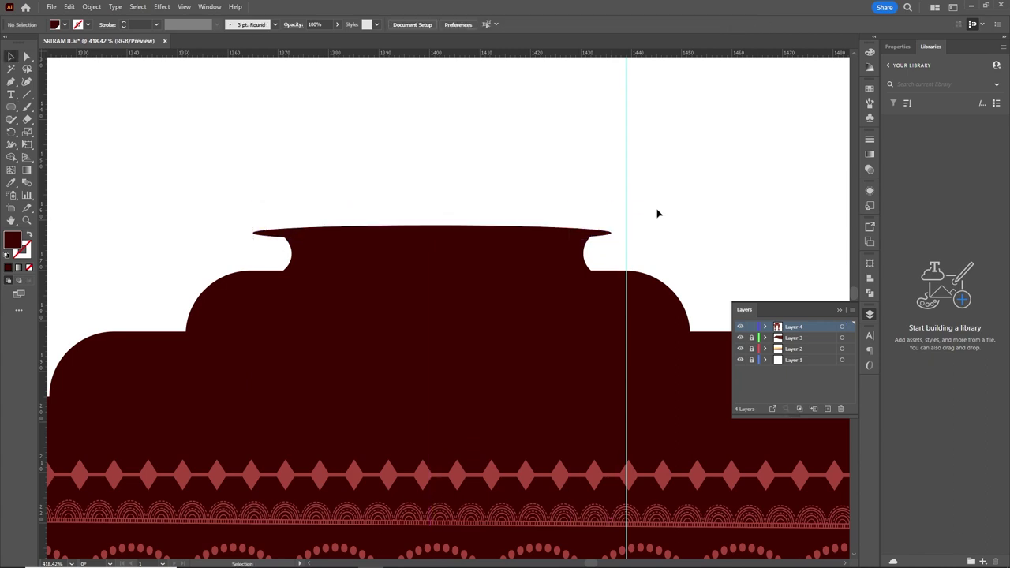
pyautogui.scroll(-3, 497, 210)
pyautogui.scroll(2, 523, 192)
pyautogui.press('m')
pyautogui.moveTo(370, 220); pyautogui.dragTo(575, 190)
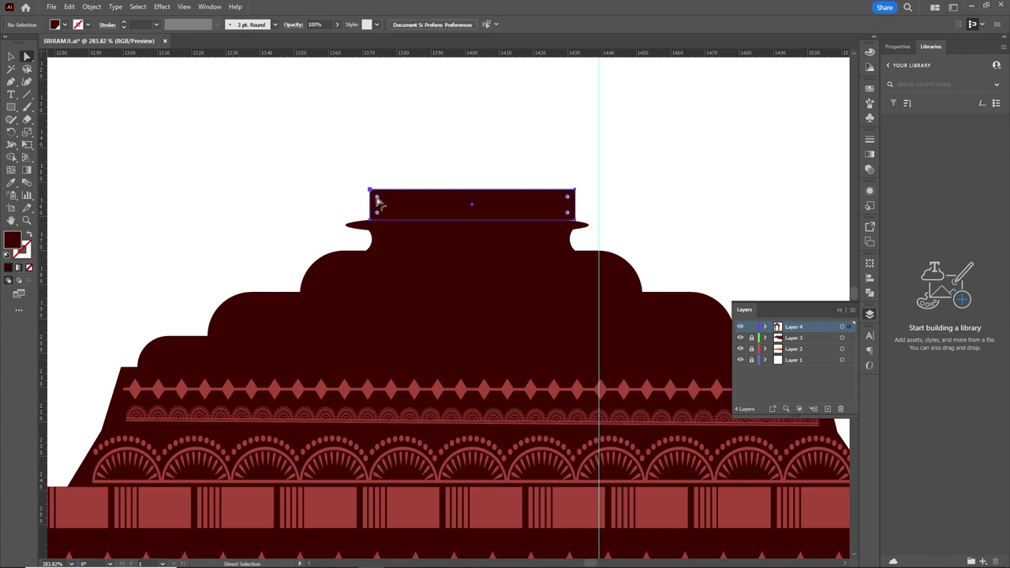
pyautogui.press('v')
pyautogui.moveTo(522, 203); pyautogui.dragTo(521, 240)
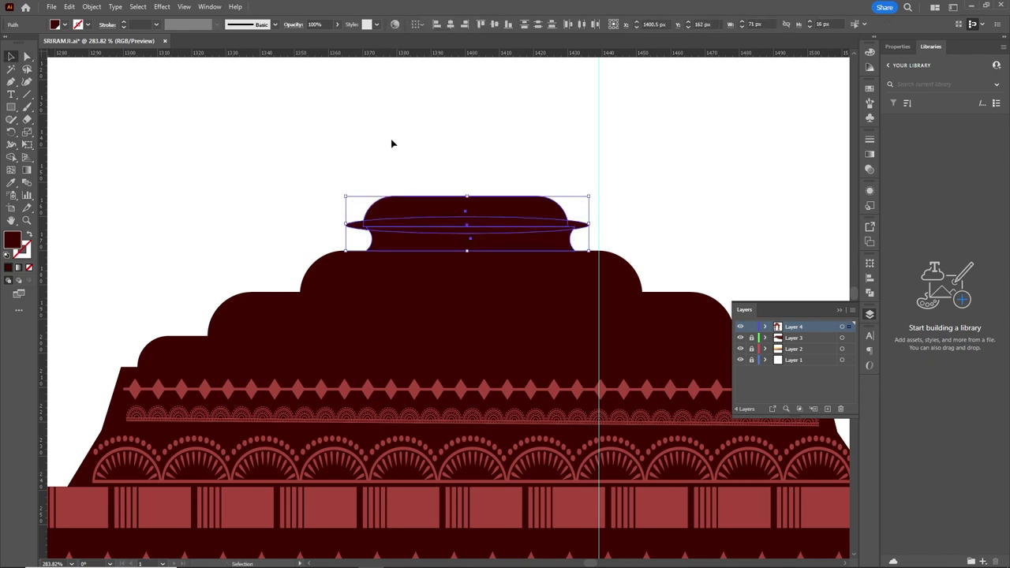
pyautogui.click(669, 188)
pyautogui.scroll(-1, 530, 165)
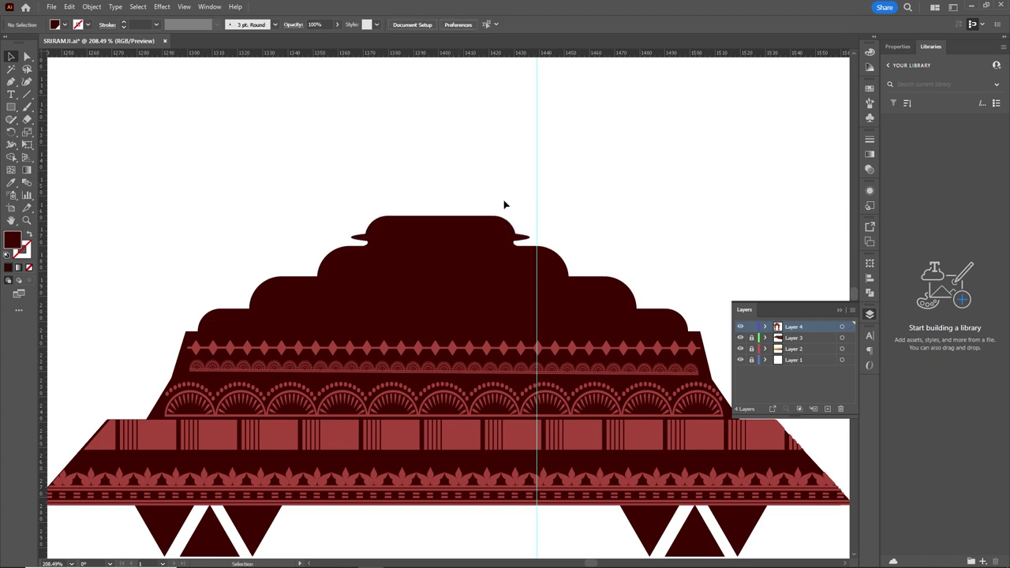
# Top the dome with a dark rounded rectangle and a small square finial, then select the tiers
pyautogui.moveTo(392, 195); pyautogui.dragTo(493, 216)
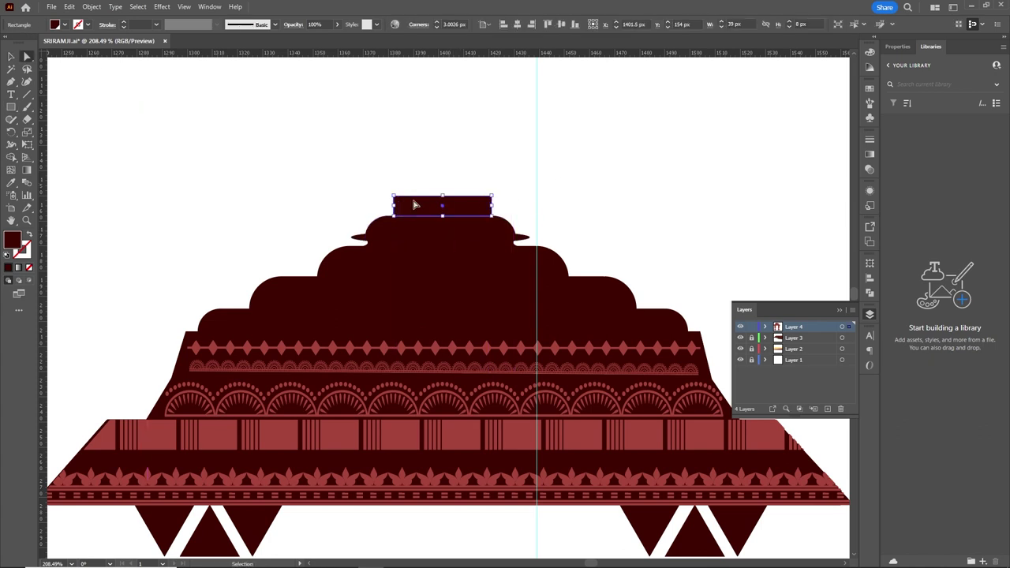
pyautogui.press('z')
pyautogui.moveTo(411, 208); pyautogui.dragTo(472, 208)
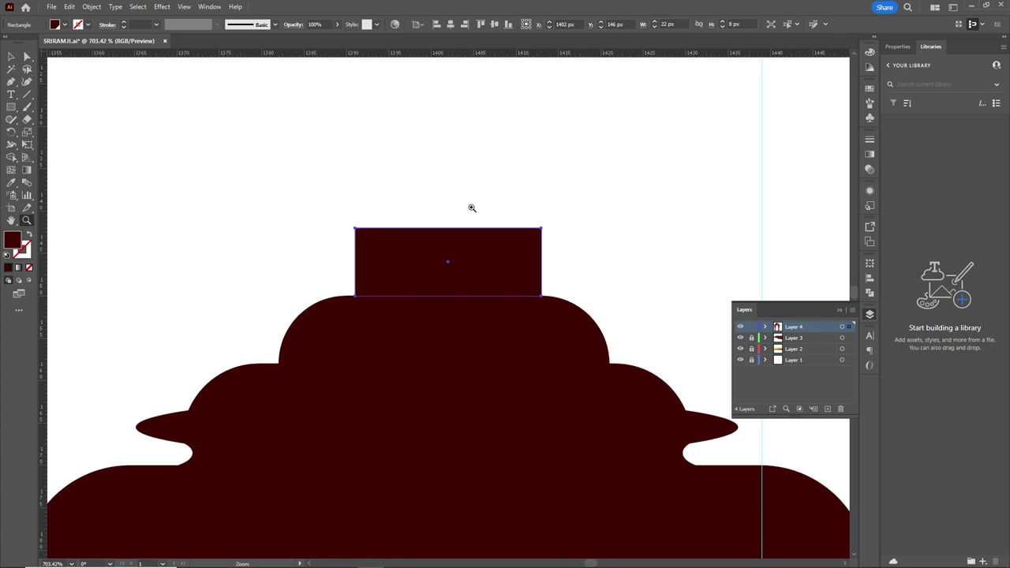
pyautogui.moveTo(402, 296); pyautogui.dragTo(407, 294)
pyautogui.click(387, 203)
pyautogui.press('m')
pyautogui.moveTo(389, 203); pyautogui.dragTo(510, 242)
pyautogui.press('a')
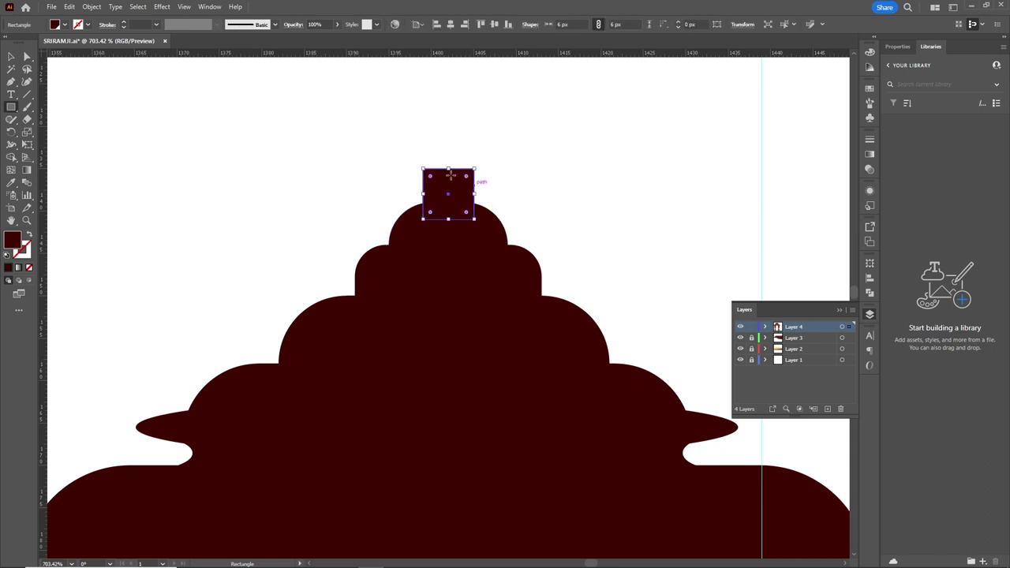
pyautogui.scroll(-3, 462, 188)
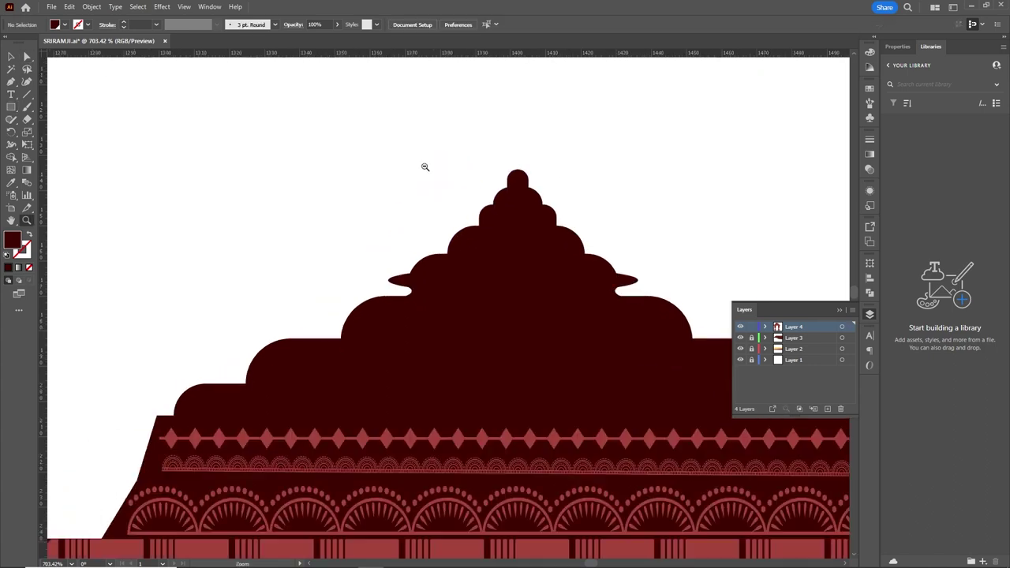
pyautogui.press('v')
pyautogui.click(474, 434)
pyautogui.keyDown('shift'); pyautogui.click(500, 286); pyautogui.keyUp('shift')
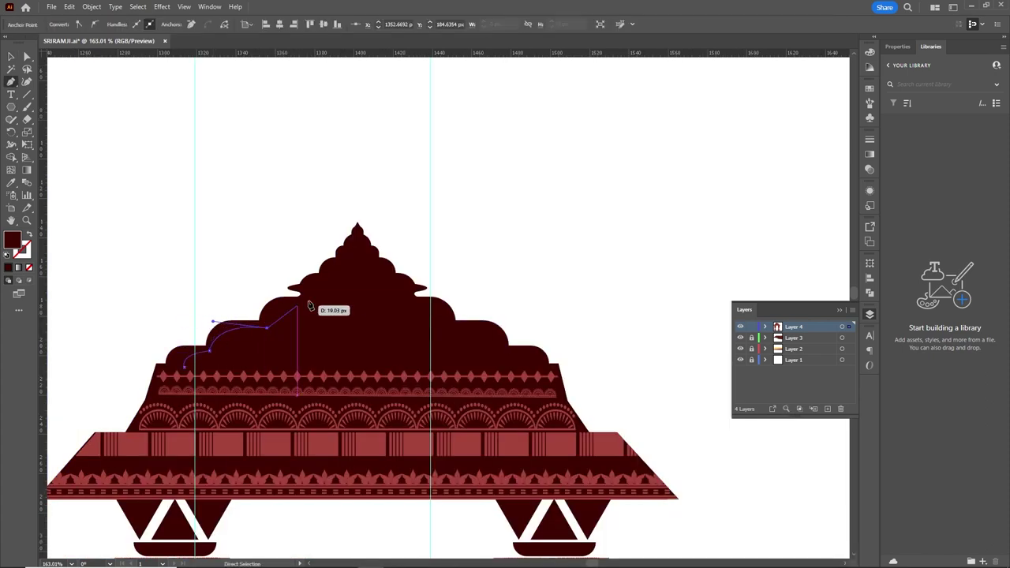
# Reflect a copy of the light-red dome outline and move it to the dome's right side
pyautogui.scroll(3, 346, 280)
pyautogui.click(359, 234)
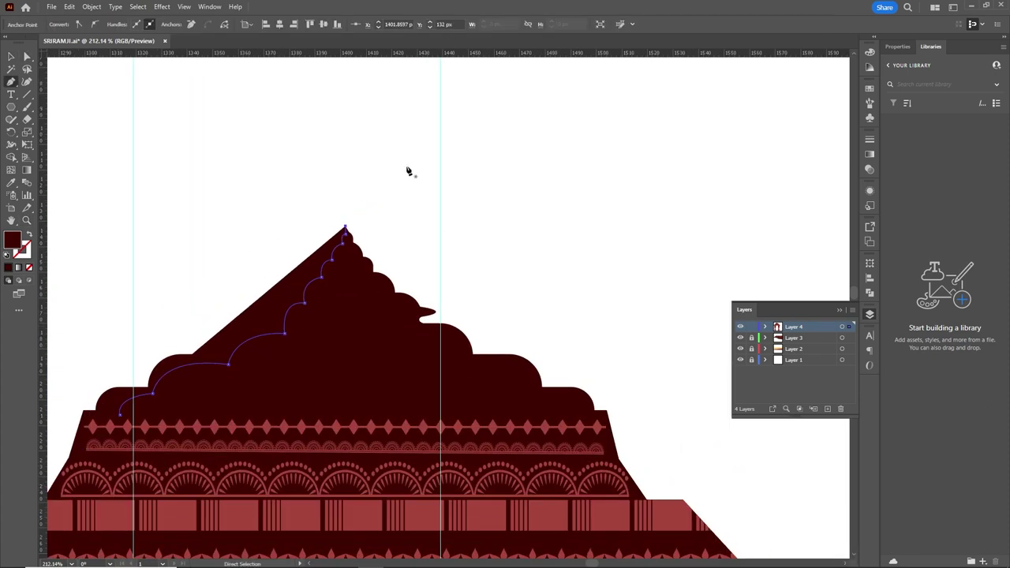
pyautogui.click(204, 343)
pyautogui.press('v')
pyautogui.rightClick(368, 242)
pyautogui.click(474, 507)
pyautogui.click(453, 356)
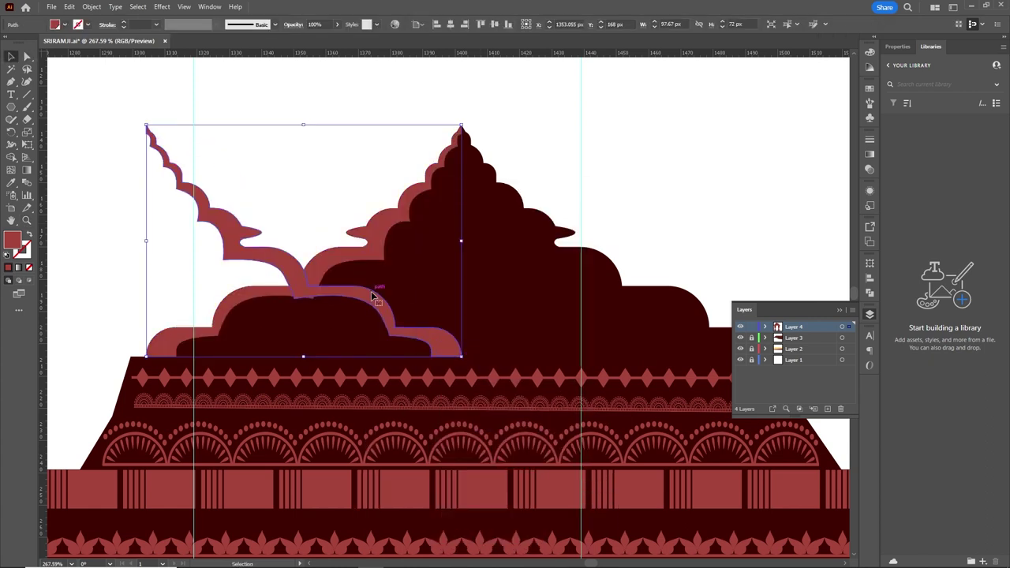
pyautogui.moveTo(371, 291); pyautogui.dragTo(687, 291)
# Draw a line across the dome and give it a 0.2 pt bead pattern brush
pyautogui.hotkey('ctrl', '0')
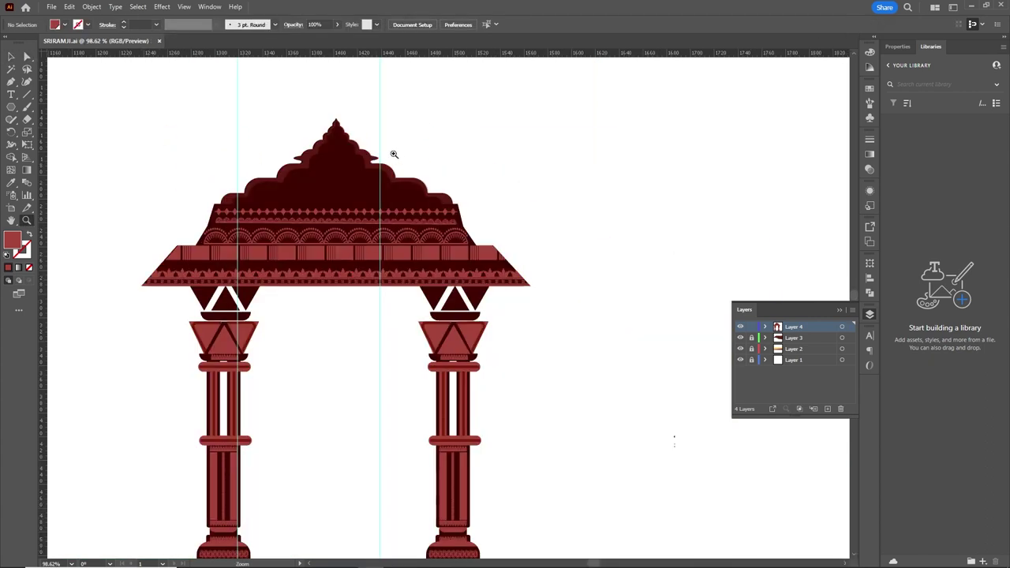
pyautogui.scroll(3, 674, 439)
pyautogui.moveTo(172, 255); pyautogui.dragTo(548, 255)
pyautogui.press('F5')
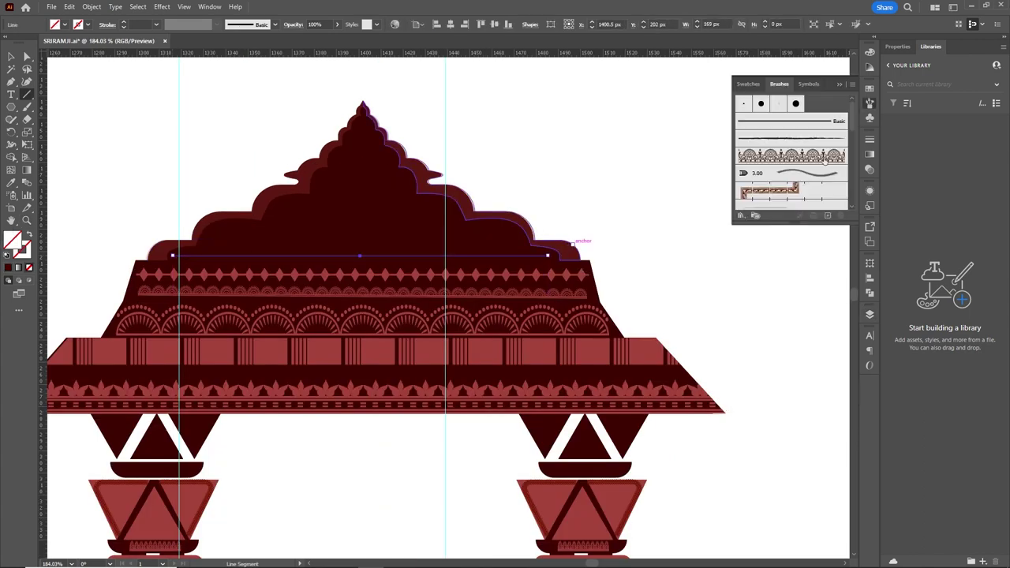
pyautogui.click(789, 126)
pyautogui.click(789, 109)
pyautogui.click(156, 24)
pyautogui.click(171, 54)
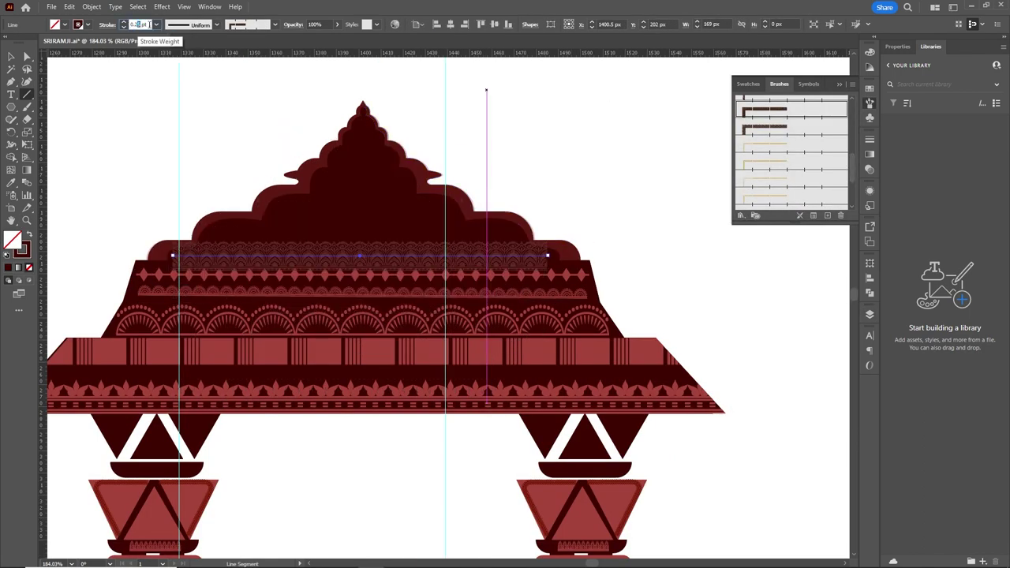
pyautogui.scroll(1, 642, 214)
pyautogui.scroll(-2, 789, 157)
pyautogui.click(788, 185)
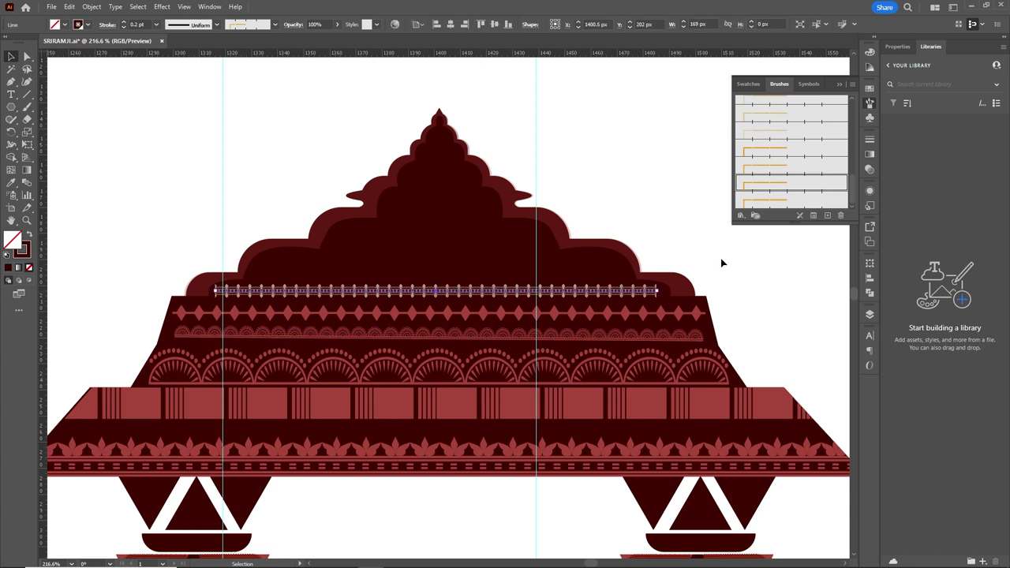
# Add shorter lines on the higher dome tiers with arch and bead pattern brushes
pyautogui.press('\\')
pyautogui.moveTo(249, 265); pyautogui.dragTo(633, 265)
pyautogui.click(789, 166)
pyautogui.moveTo(323, 238); pyautogui.dragTo(557, 239)
pyautogui.click(789, 112)
pyautogui.moveTo(376, 217); pyautogui.dragTo(502, 215)
pyautogui.click(790, 148)
pyautogui.scroll(2, 505, 236)
pyautogui.scroll(-3, 582, 102)
pyautogui.scroll(3, 582, 102)
pyautogui.moveTo(361, 182); pyautogui.dragTo(443, 183)
pyautogui.click(789, 125)
# Expand the brushed lines' appearance and fill the ornaments orange-red
pyautogui.moveTo(387, 142); pyautogui.dragTo(513, 229)
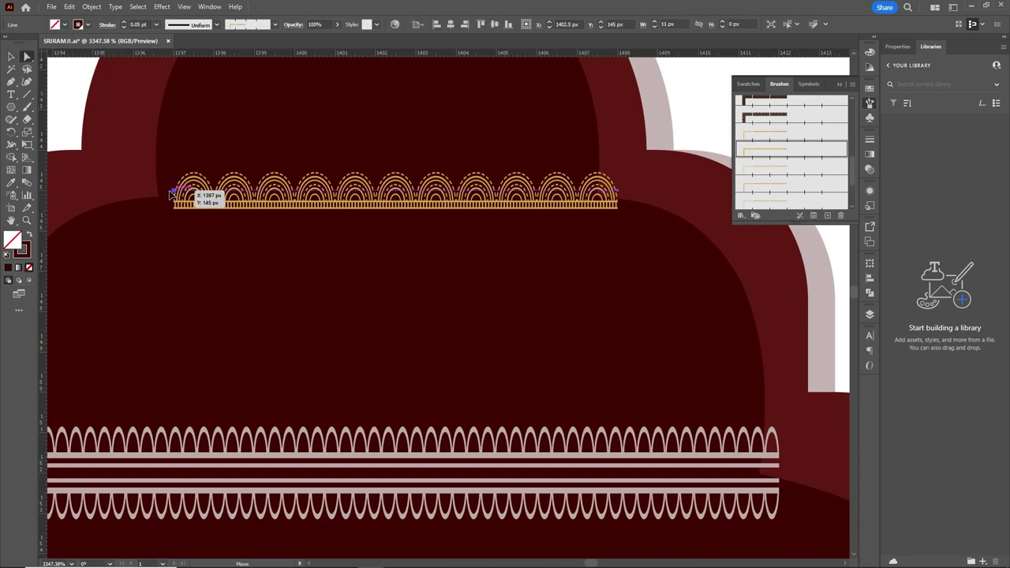
pyautogui.scroll(-5, 171, 194)
pyautogui.click(790, 148)
pyautogui.click(790, 184)
pyautogui.click(92, 6)
pyautogui.click(169, 153)
pyautogui.click(64, 24)
pyautogui.click(36, 39)
pyautogui.click(260, 158)
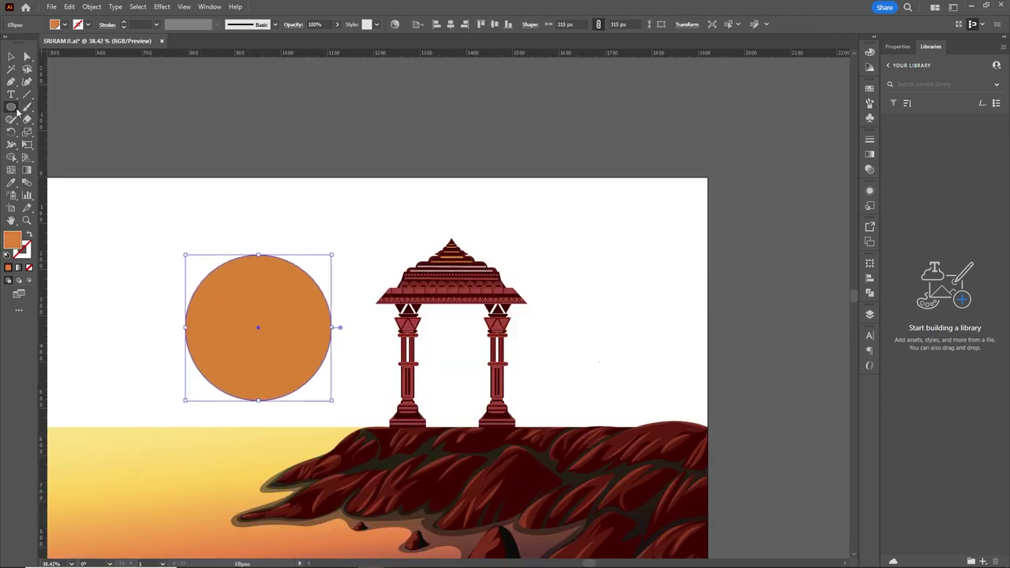
# Draw a dark-red square over the circle and send it behind the circle
pyautogui.press('m')
pyautogui.moveTo(181, 231); pyautogui.dragTo(342, 387)
pyautogui.click(64, 24)
pyautogui.click(47, 63)
pyautogui.press('v')
pyautogui.rightClick(250, 275)
pyautogui.click(394, 528)
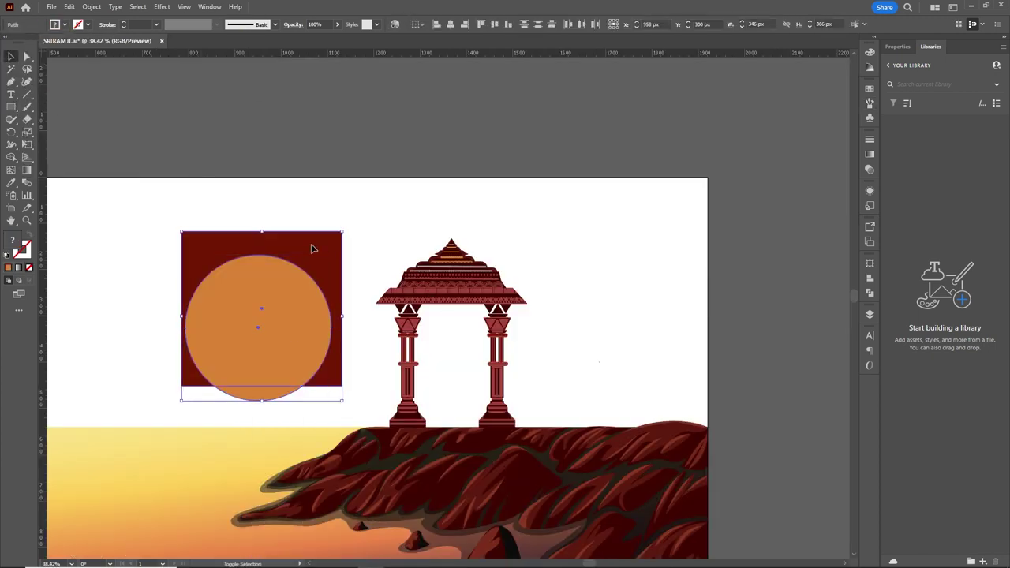
pyautogui.click(340, 234)
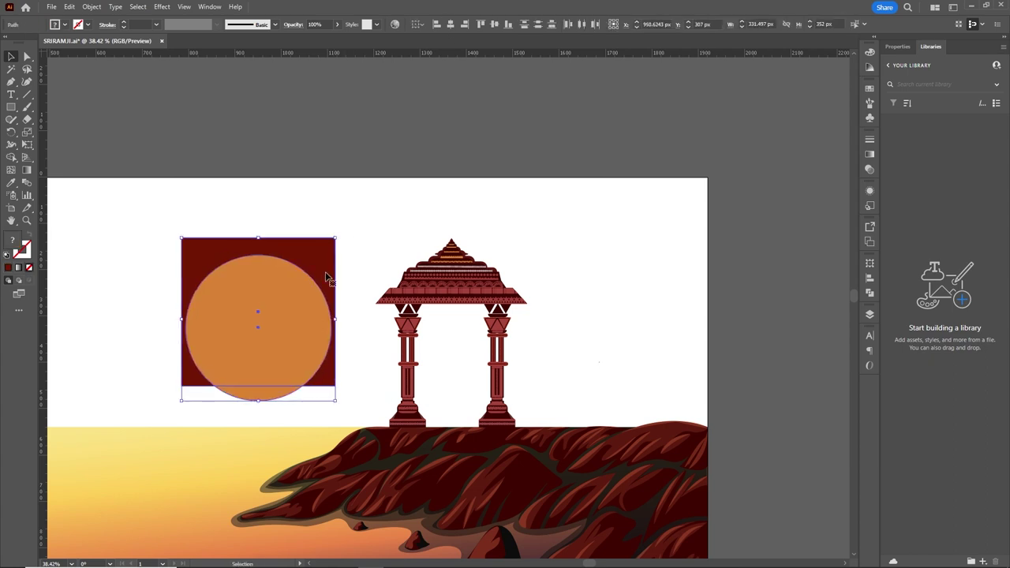
pyautogui.moveTo(336, 236); pyautogui.dragTo(334, 244)
# Enlarge the circle and cut it out of the square with Shape Builder
pyautogui.press('z')
pyautogui.click(399, 313)
pyautogui.press('a')
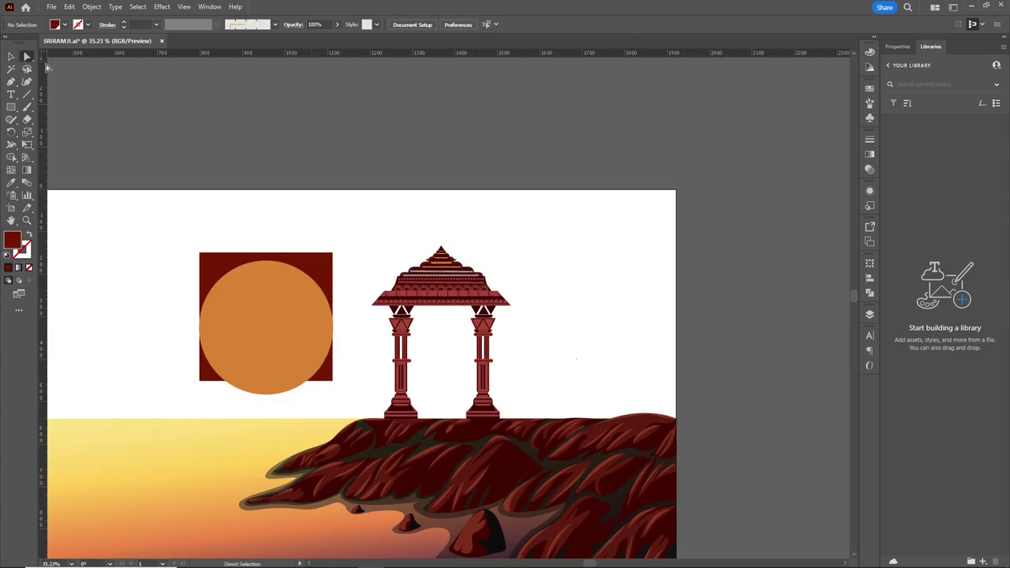
pyautogui.press('v')
pyautogui.moveTo(332, 260); pyautogui.dragTo(345, 253)
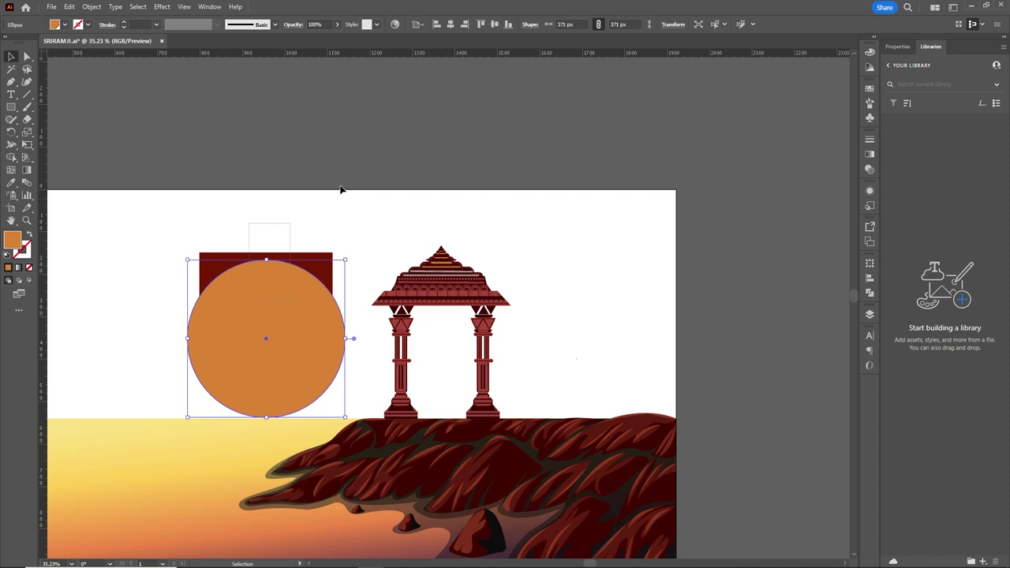
pyautogui.click(12, 158)
pyautogui.keyDown('alt'); pyautogui.click(293, 314); pyautogui.keyUp('alt')
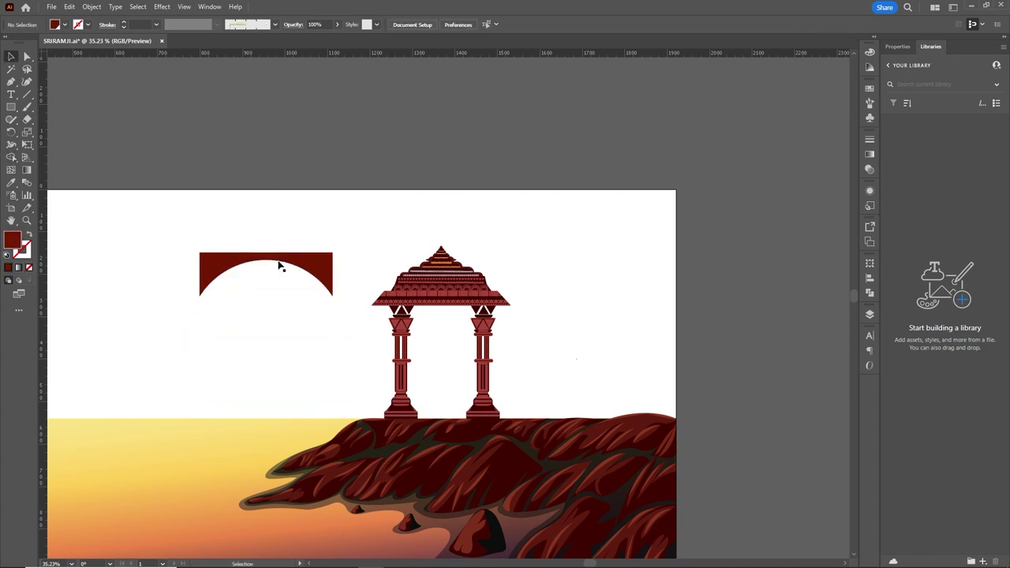
# Make an unfilled half-circle arc from a 346 px circle
pyautogui.scroll(3, 326, 285)
pyautogui.press('l')
pyautogui.moveTo(161, 293)
pyautogui.mouseDown()
pyautogui.moveTo(379, 493)
pyautogui.moveTo(293, 428)
pyautogui.mouseUp()
pyautogui.moveTo(338, 232); pyautogui.dragTo(352, 244)
pyautogui.moveTo(282, 450); pyautogui.dragTo(210, 473)
pyautogui.press('a')
pyautogui.click(218, 510)
pyautogui.press('Delete')
pyautogui.hotkey('shift', 'x')
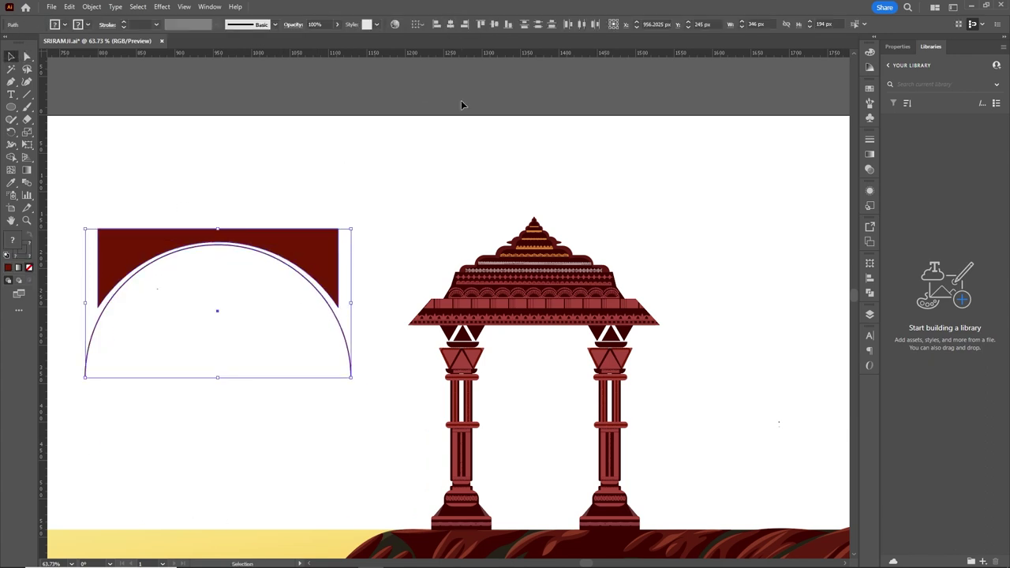
# Apply a decorative pattern brush to the arc and expand it into shapes
pyautogui.click(870, 103)
pyautogui.click(787, 130)
pyautogui.click(788, 148)
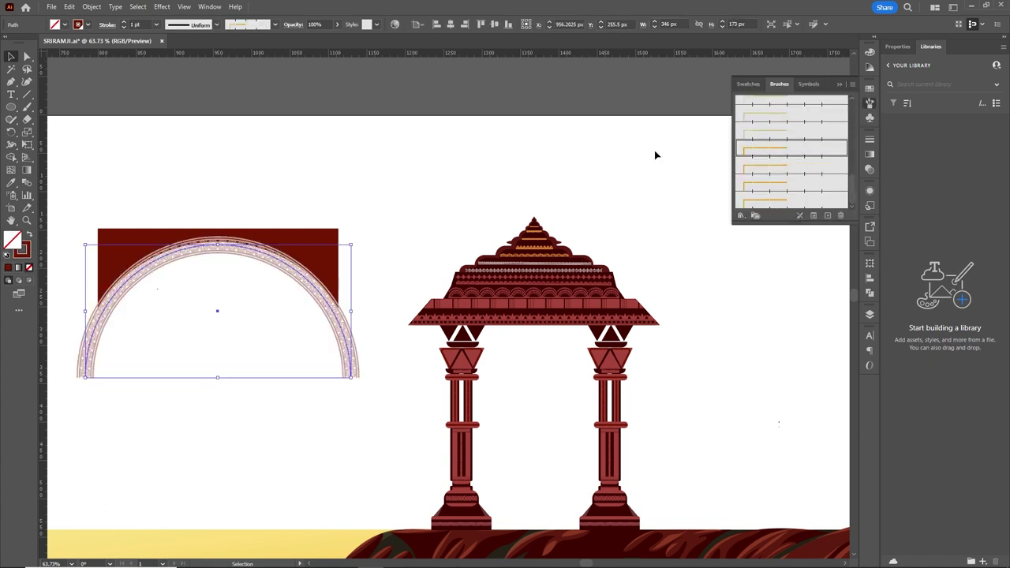
pyautogui.scroll(3, 244, 311)
pyautogui.scroll(1, 334, 313)
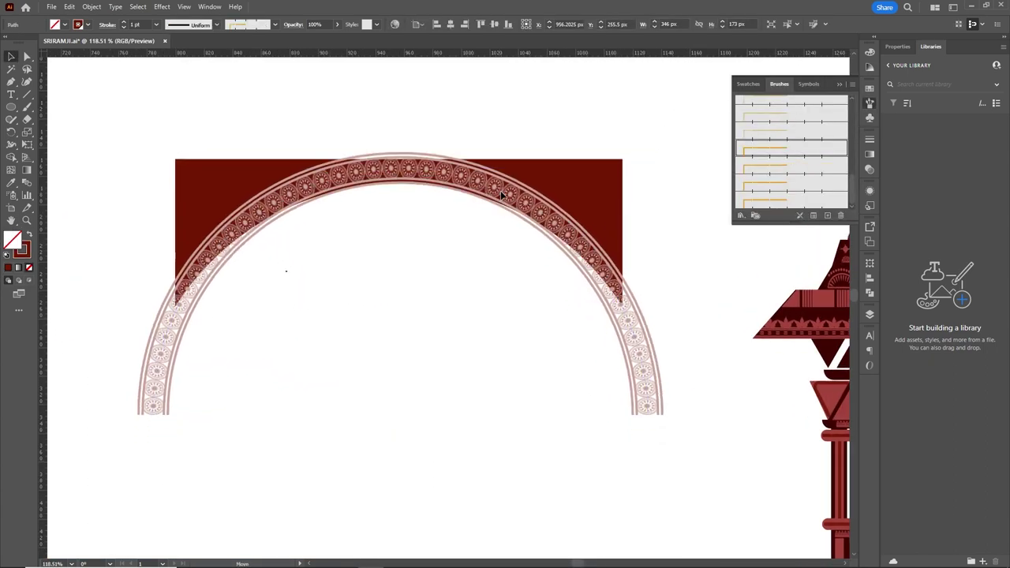
pyautogui.moveTo(502, 213); pyautogui.dragTo(501, 221)
pyautogui.click(92, 7)
pyautogui.click(124, 153)
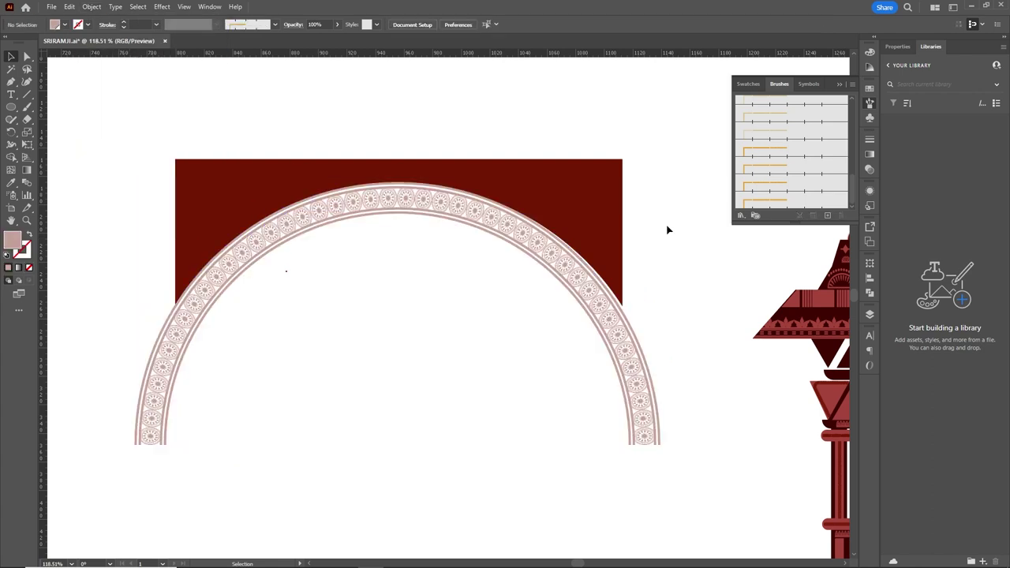
# Clip the patterned arc to the dark-red rectangle with a clipping mask
pyautogui.click(143, 305)
pyautogui.keyDown('shift'); pyautogui.click(165, 339); pyautogui.keyUp('shift')
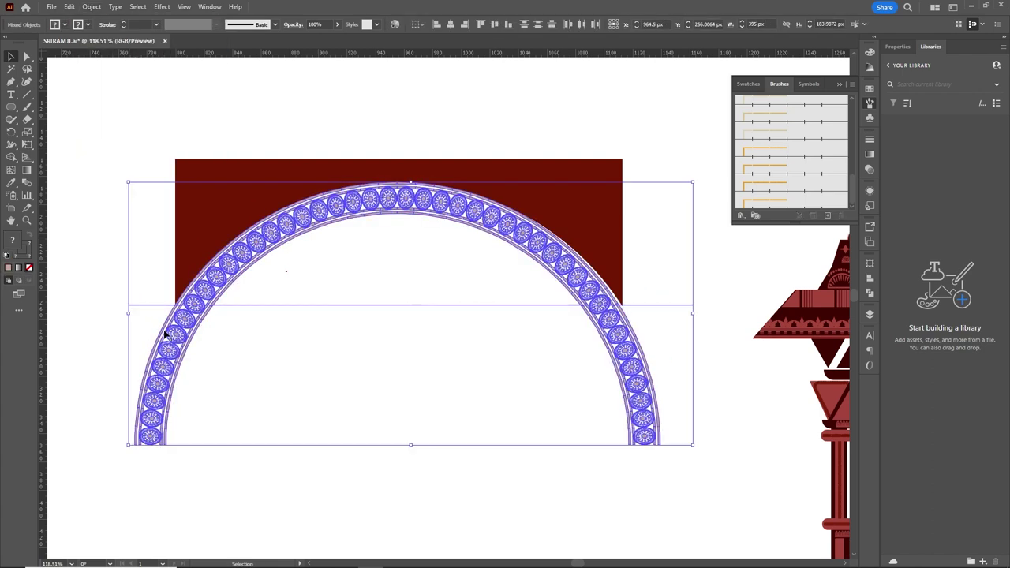
pyautogui.click(91, 6)
pyautogui.click(310, 352)
pyautogui.scroll(5, 497, 514)
pyautogui.press('a')
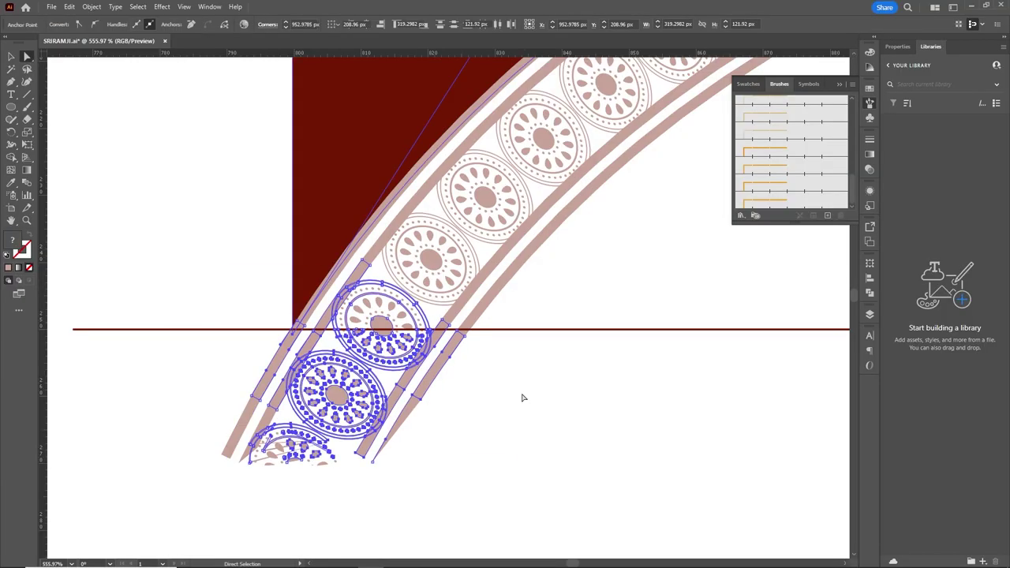
pyautogui.moveTo(483, 332); pyautogui.dragTo(278, 352)
pyautogui.scroll(-5, 269, 332)
pyautogui.rightClick(371, 264)
pyautogui.click(429, 350)
pyautogui.click(550, 283)
# Move the clipped arch between the temple pillars
pyautogui.scroll(-3, 550, 283)
pyautogui.press('v')
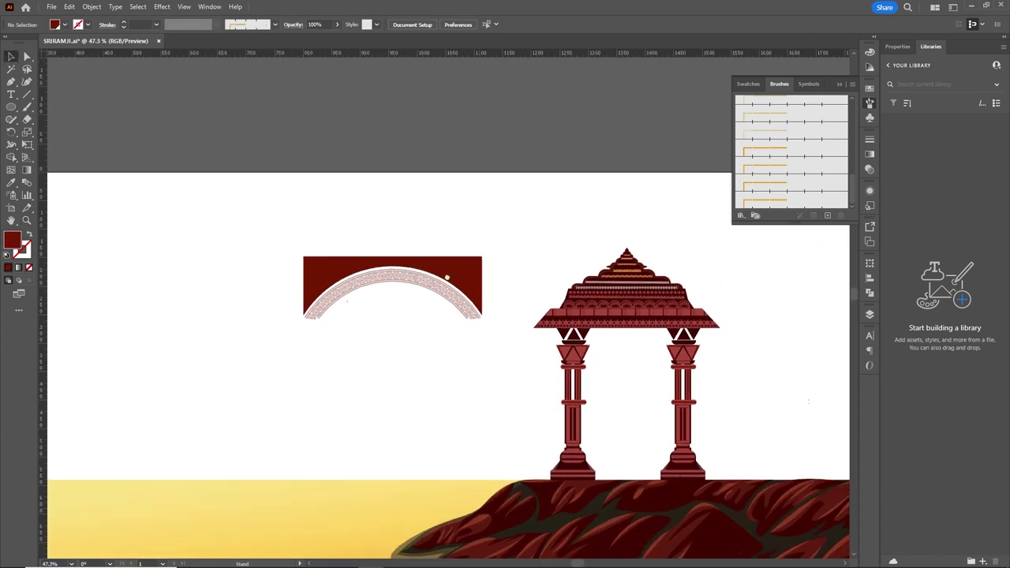
pyautogui.scroll(-2, 451, 280)
pyautogui.moveTo(331, 217); pyautogui.dragTo(507, 319)
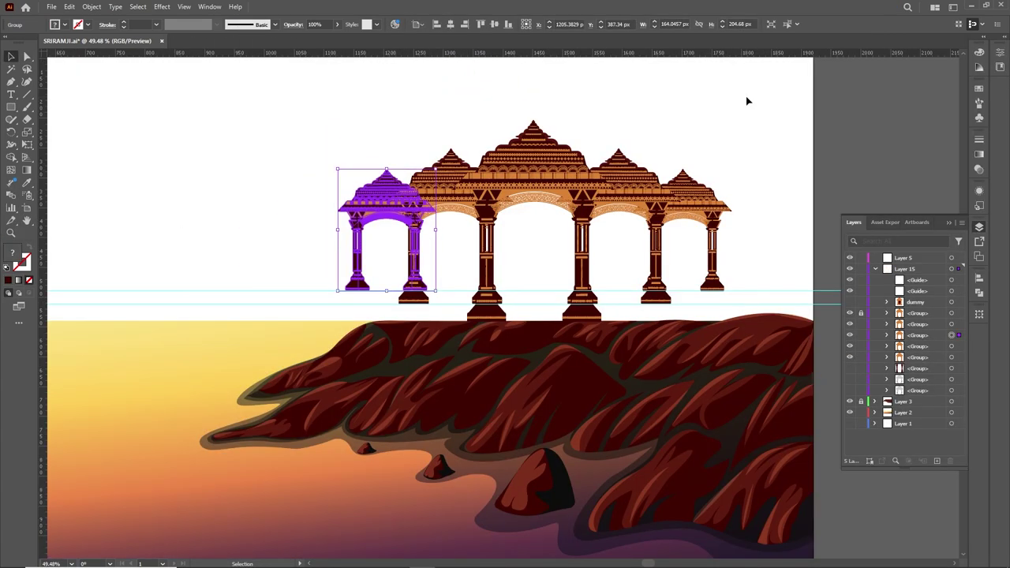
# Toggle temple group visibility in Layers to reveal the upper tier above the gateway
pyautogui.click(749, 101)
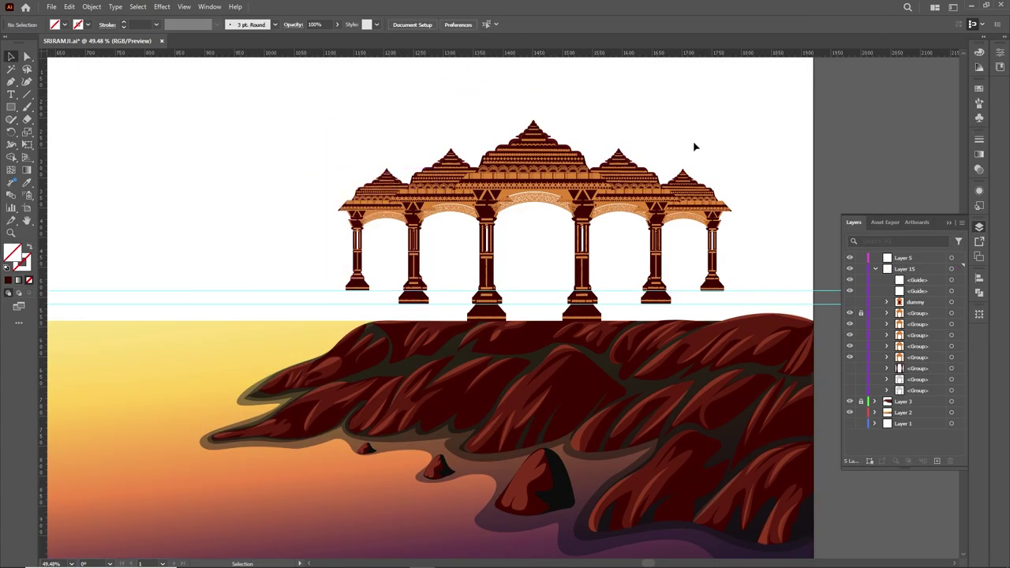
pyautogui.press('z')
pyautogui.moveTo(695, 147); pyautogui.dragTo(734, 147)
pyautogui.click(850, 324)
pyautogui.click(850, 335)
pyautogui.click(851, 346)
pyautogui.click(850, 358)
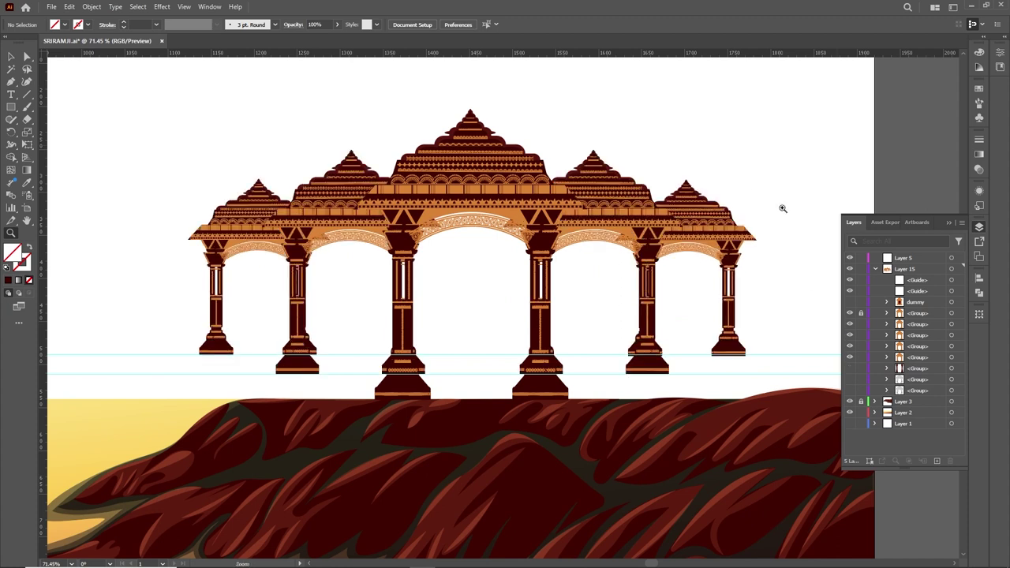
pyautogui.click(851, 390)
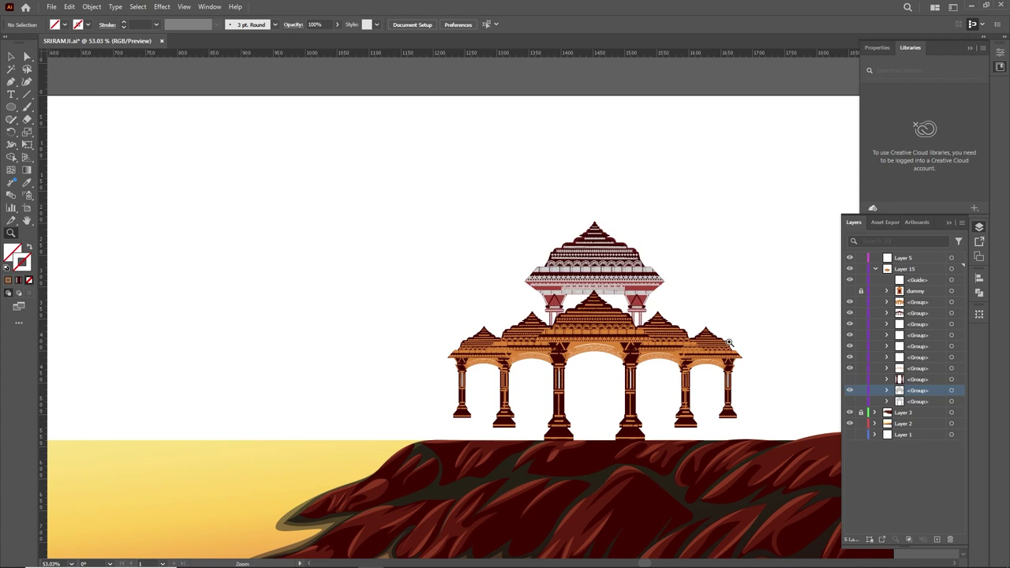
# Move the small dark temple group to the upper right
pyautogui.moveTo(689, 285); pyautogui.dragTo(695, 334)
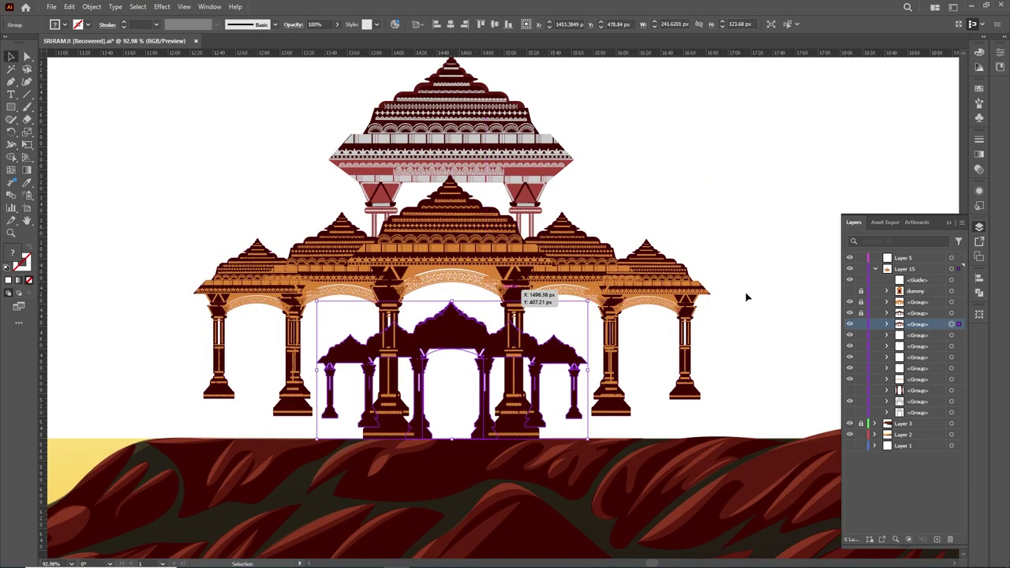
pyautogui.moveTo(519, 385); pyautogui.dragTo(473, 338)
pyautogui.moveTo(534, 315)
pyautogui.mouseDown()
pyautogui.moveTo(726, 136)
pyautogui.moveTo(722, 265)
pyautogui.mouseUp()
pyautogui.click(766, 228)
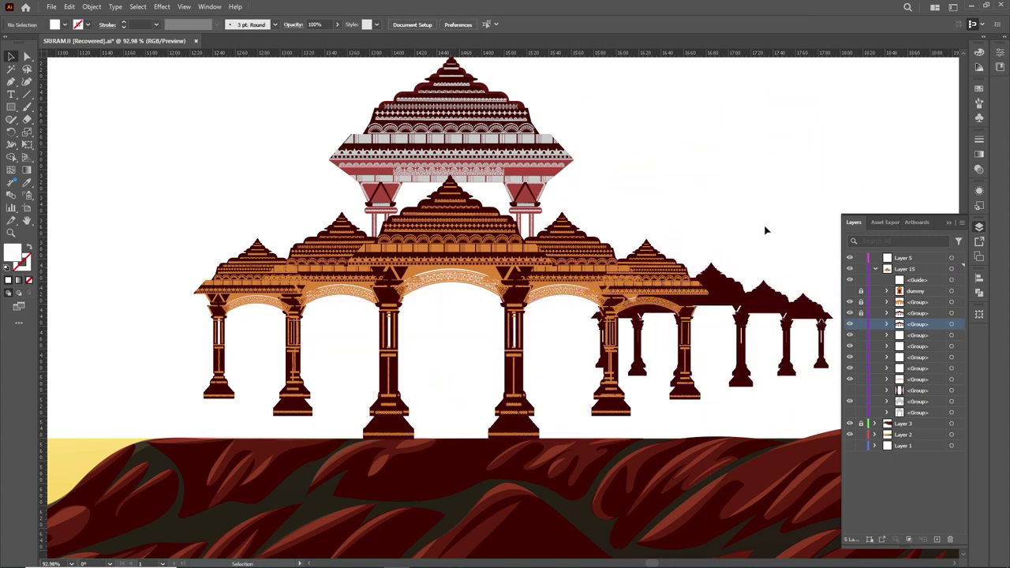
# Position the dark colonnade and create a reflected copy of it
pyautogui.press('z')
pyautogui.scroll(-3, 600, 247)
pyautogui.press('v')
pyautogui.moveTo(731, 326); pyautogui.dragTo(442, 300)
pyautogui.rightClick(702, 288)
pyautogui.click(837, 505)
pyautogui.click(666, 368)
# Shift the mirrored colonnade further left and duplicate the hexagon below the original
pyautogui.click(363, 308)
pyautogui.moveTo(363, 308); pyautogui.dragTo(316, 307)
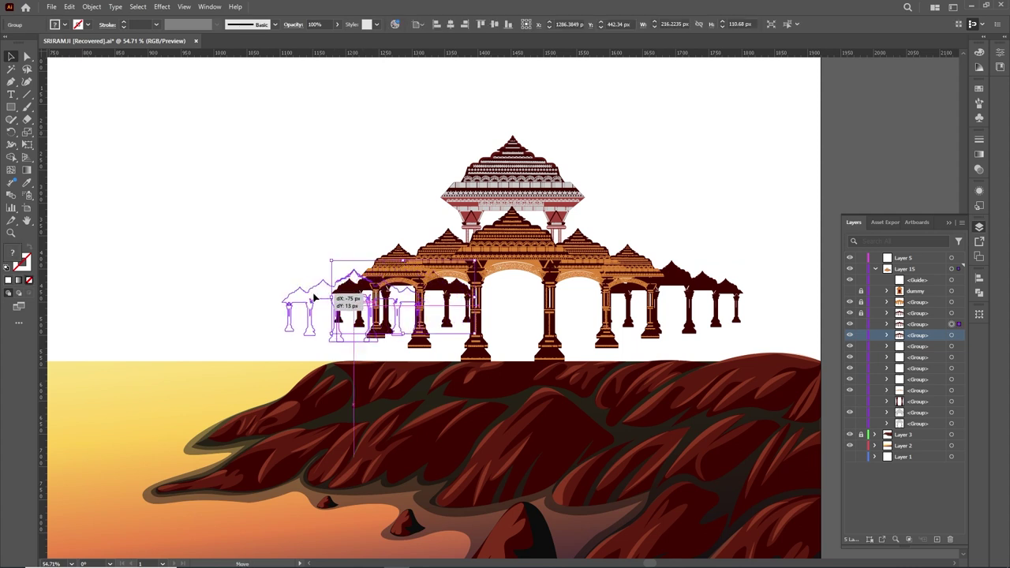
pyautogui.click(687, 308)
pyautogui.click(721, 226)
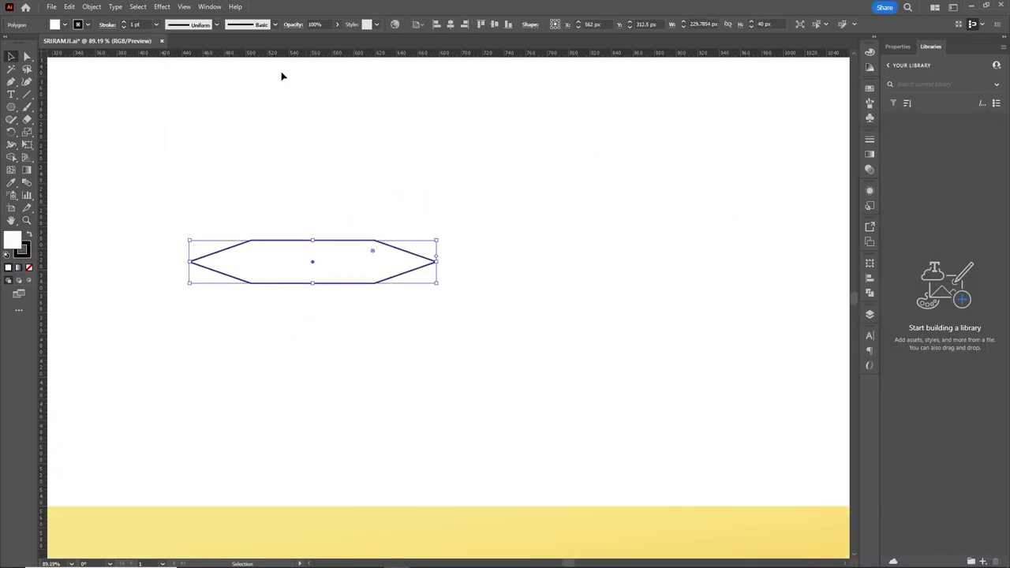
pyautogui.moveTo(361, 277); pyautogui.dragTo(361, 297)
pyautogui.click(92, 6)
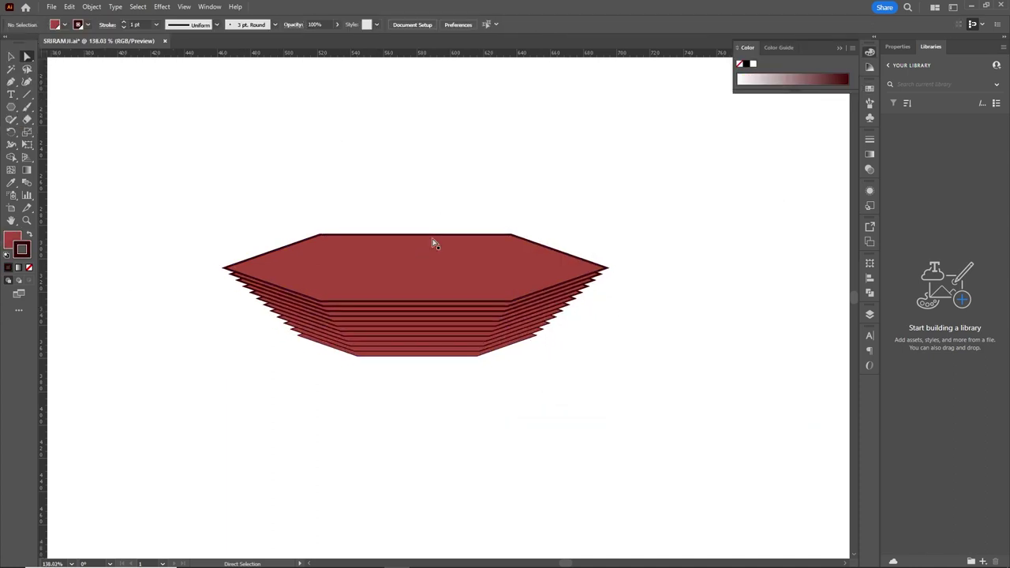
# Scale down the bottom hexagon and select the bowl's top face with Direct Selection
pyautogui.moveTo(420, 320); pyautogui.dragTo(430, 254)
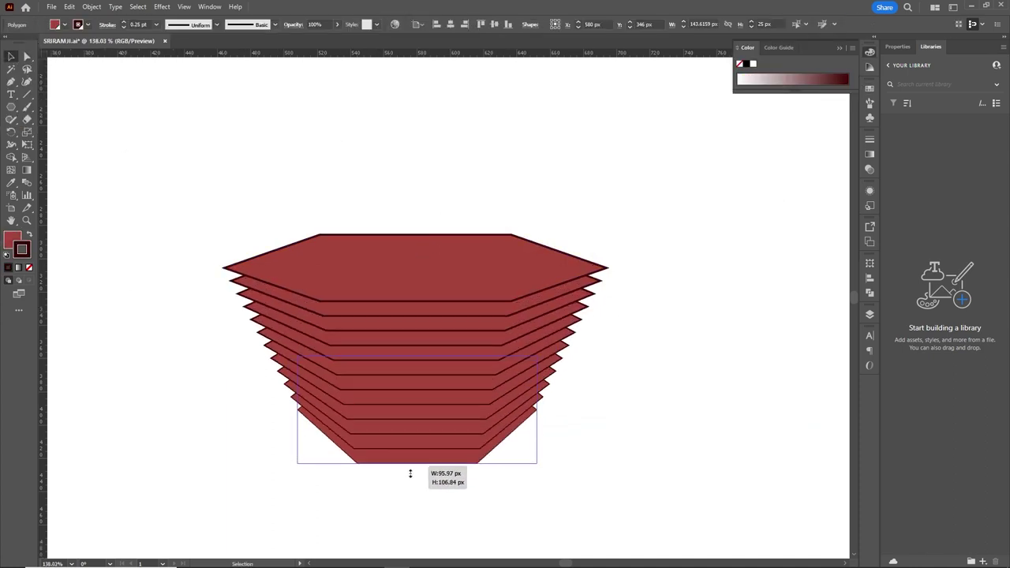
pyautogui.click(485, 255)
pyautogui.press('a')
pyautogui.click(542, 255)
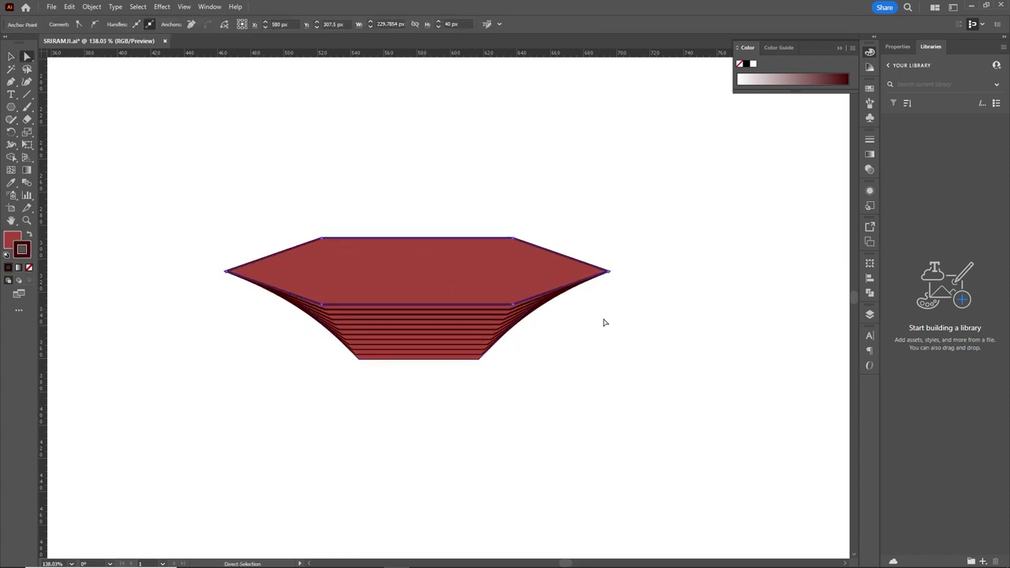
pyautogui.click(64, 24)
pyautogui.press('Escape')
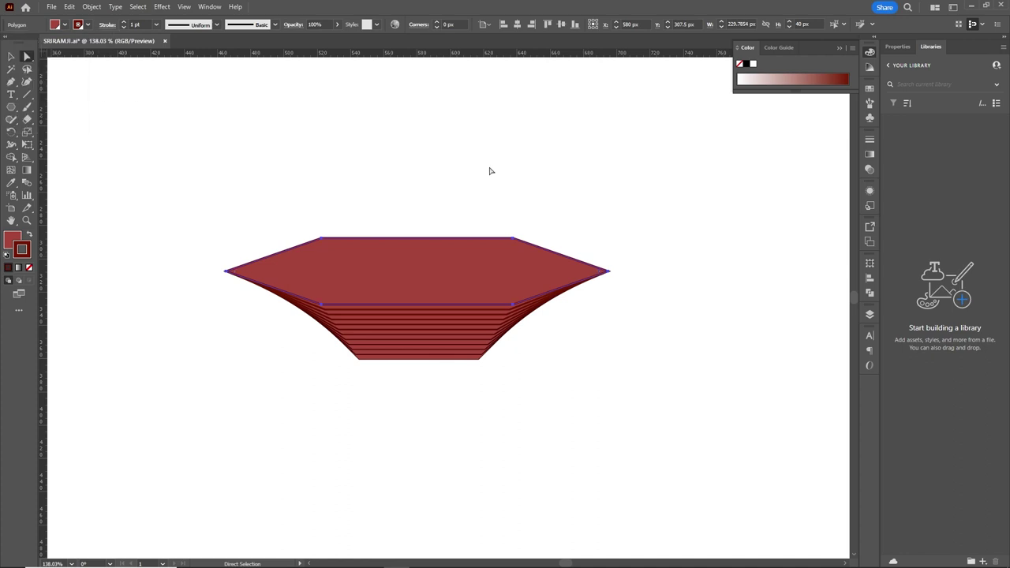
pyautogui.scroll(-2, 339, 165)
# Draw a flattened hexagon above the bowl, with a smaller duplicate above it
pyautogui.moveTo(338, 165); pyautogui.dragTo(487, 173)
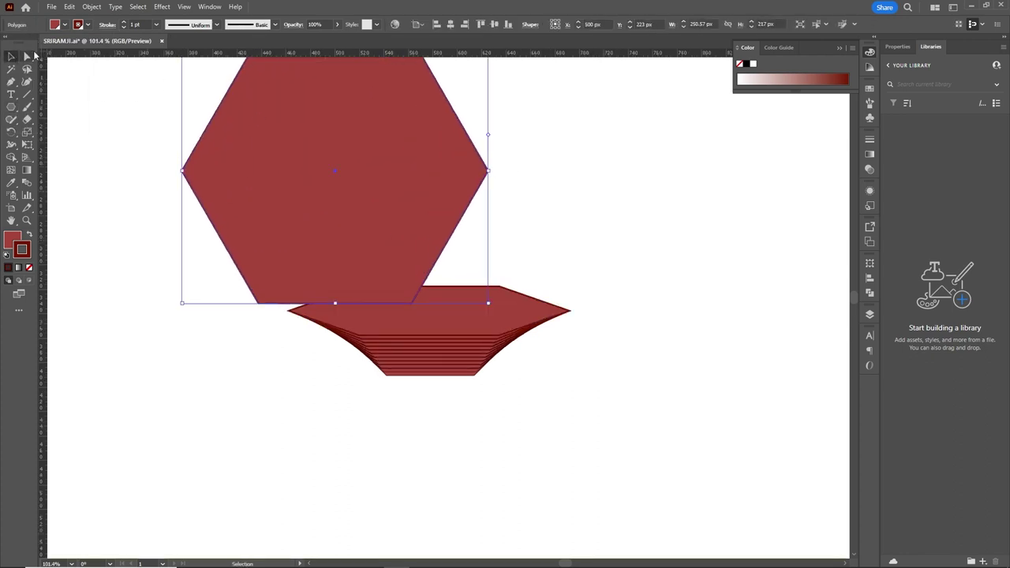
pyautogui.click(11, 56)
pyautogui.moveTo(335, 170); pyautogui.dragTo(366, 239)
pyautogui.moveTo(366, 106)
pyautogui.mouseDown()
pyautogui.moveTo(377, 354)
pyautogui.moveTo(439, 229)
pyautogui.mouseUp()
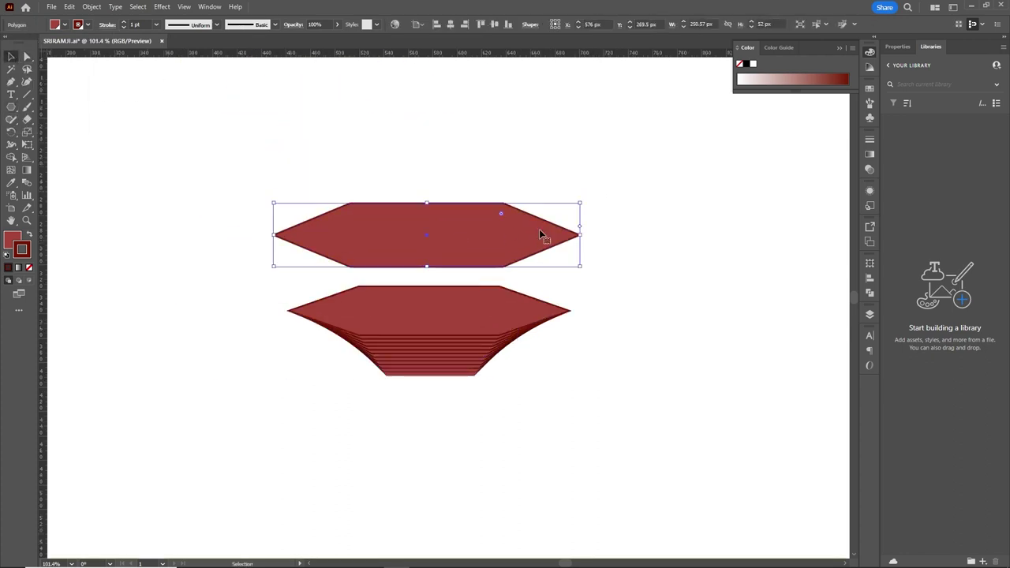
pyautogui.moveTo(541, 233); pyautogui.dragTo(542, 242)
pyautogui.moveTo(451, 234); pyautogui.dragTo(451, 142)
pyautogui.moveTo(581, 131); pyautogui.dragTo(506, 157)
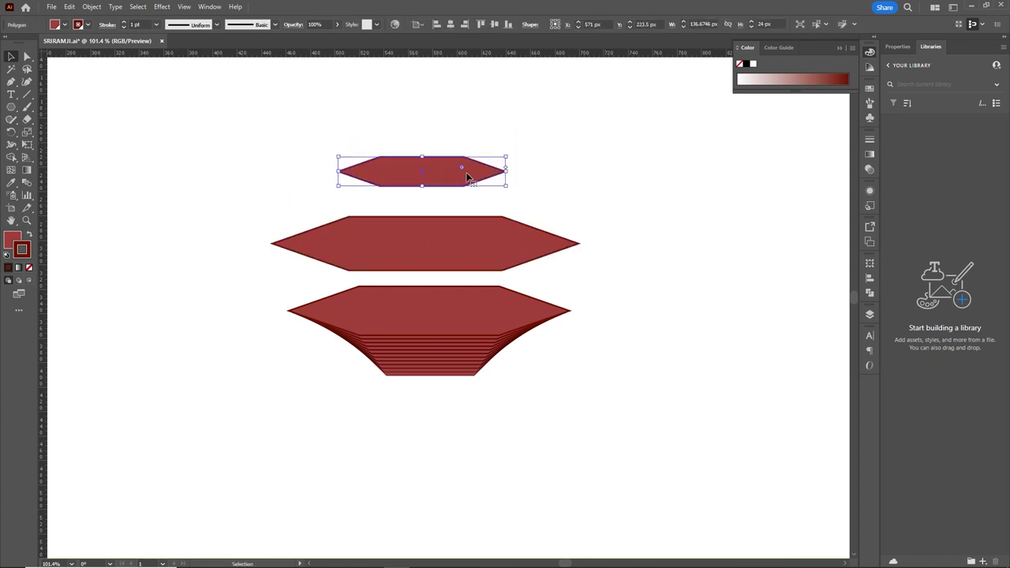
# Blend the two hexagons with 20 specified steps and shrink the top hexagon into a peak
pyautogui.keyDown('shift'); pyautogui.click(474, 237); pyautogui.keyUp('shift')
pyautogui.click(92, 6)
pyautogui.click(261, 371)
pyautogui.write('20')
pyautogui.click(512, 311)
pyautogui.press('a')
pyautogui.click(492, 172)
pyautogui.moveTo(566, 162)
pyautogui.mouseDown()
pyautogui.moveTo(599, 170)
pyautogui.moveTo(501, 237)
pyautogui.moveTo(558, 334)
pyautogui.mouseUp()
# Zoom in and resize the stepped pyramid's top hexagon
pyautogui.hotkey('ctrl', 'shift', 'a')
pyautogui.press('z')
pyautogui.press('v')
pyautogui.click(386, 84)
pyautogui.press('Return')
pyautogui.moveTo(387, 84); pyautogui.dragTo(396, 85)
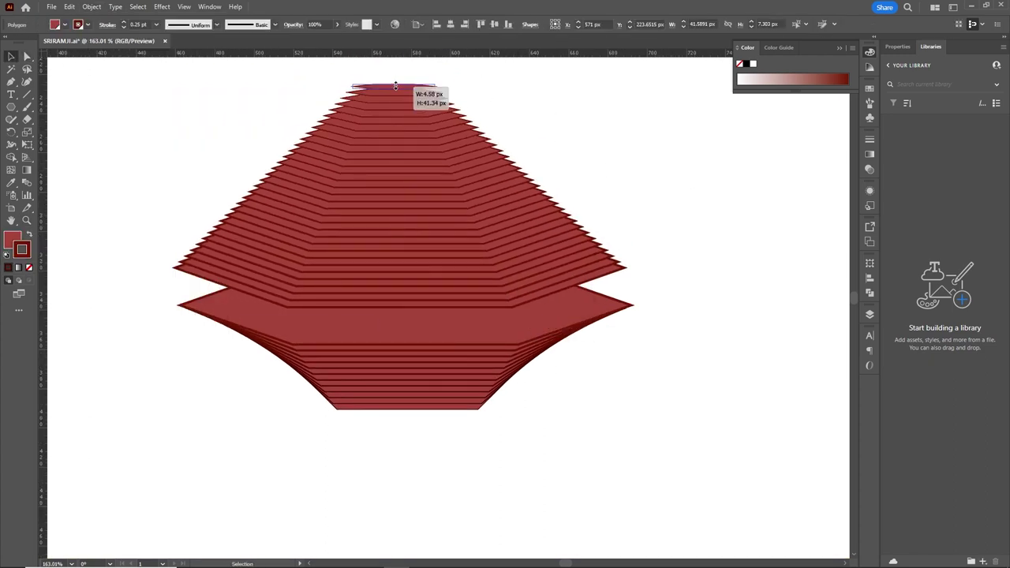
# Give the wide band below the roof an orange fill and swap its fill and stroke
pyautogui.click(406, 208)
pyautogui.press('p')
pyautogui.click(293, 342)
pyautogui.hotkey('shift', 'x')
pyautogui.press('a')
pyautogui.scroll(3, 633, 308)
pyautogui.scroll(-4, 621, 259)
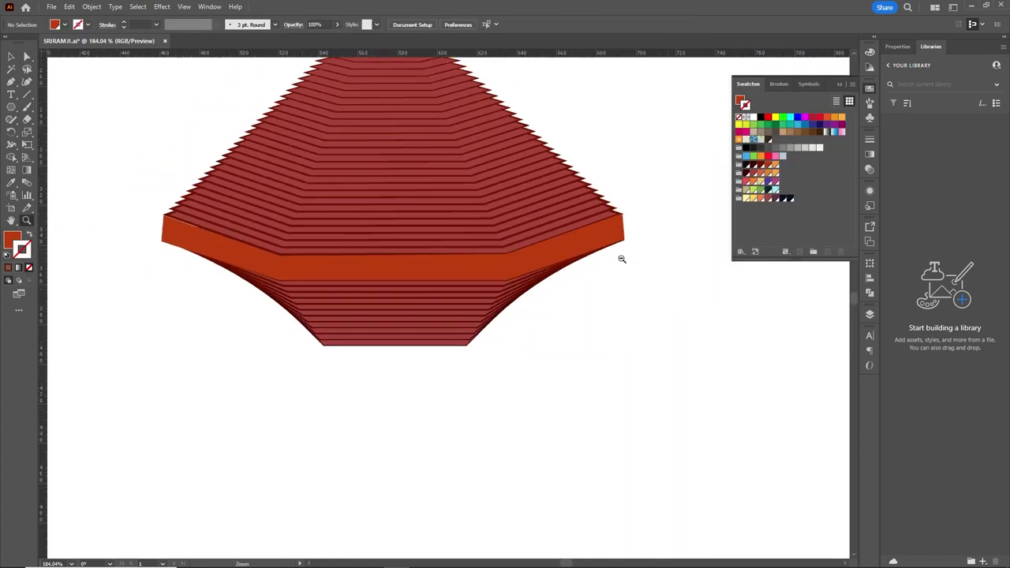
# Apply a decorative pattern brush strip to the band across the roof blend
pyautogui.press('\\')
pyautogui.press('z')
pyautogui.click(631, 259)
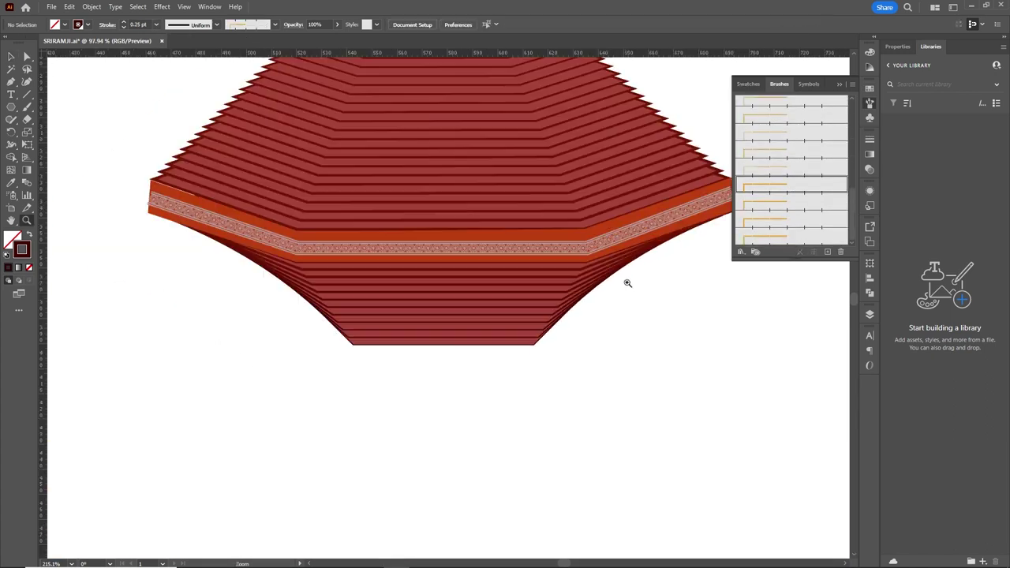
pyautogui.keyDown('alt'); pyautogui.click(627, 282); pyautogui.keyUp('alt')
pyautogui.press('p')
pyautogui.click(278, 142)
pyautogui.click(328, 155)
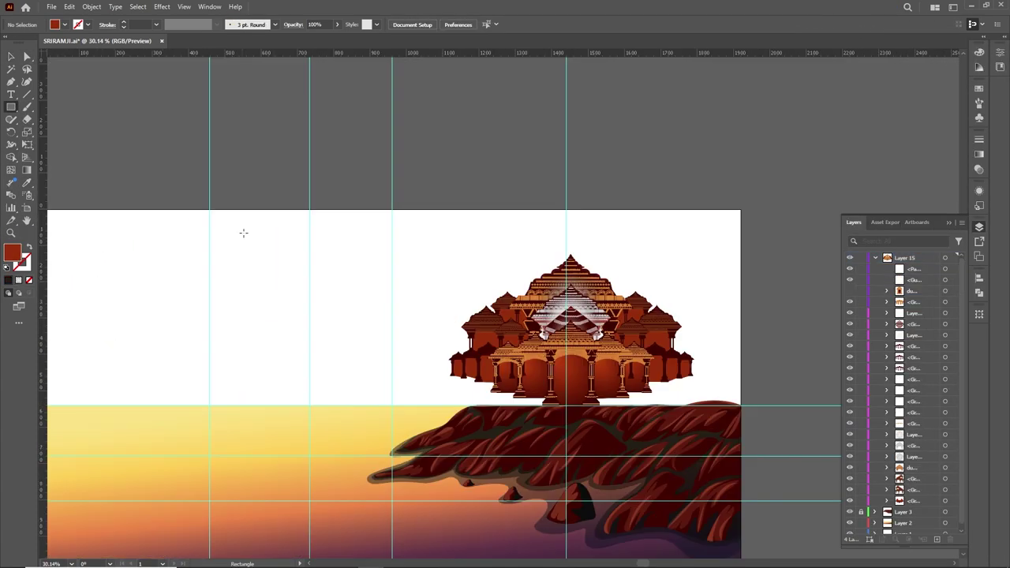
# Draw a dark red rectangle and taper it into a trapezoid with Free Transform
pyautogui.moveTo(210, 236); pyautogui.dragTo(309, 393)
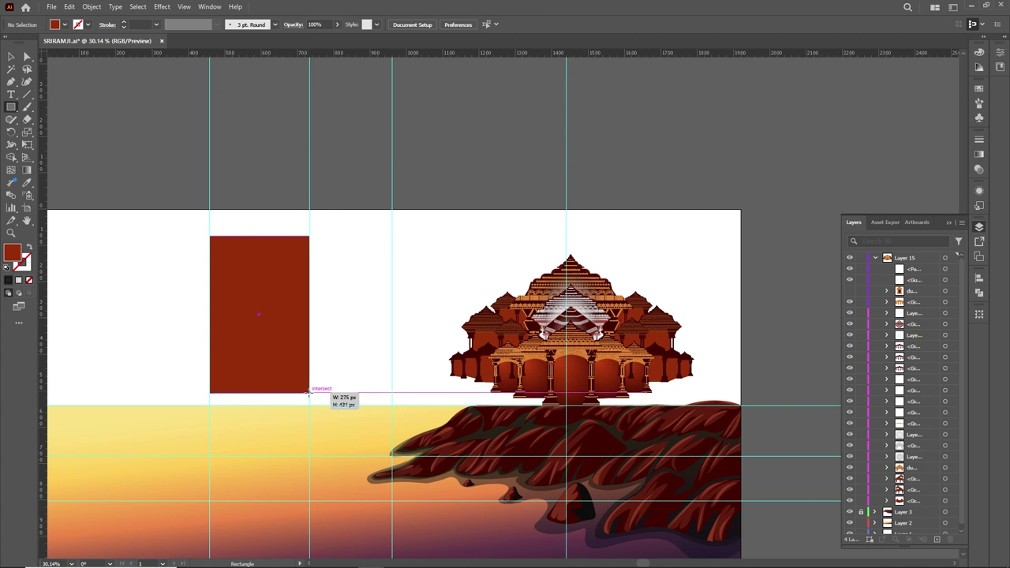
pyautogui.press('e')
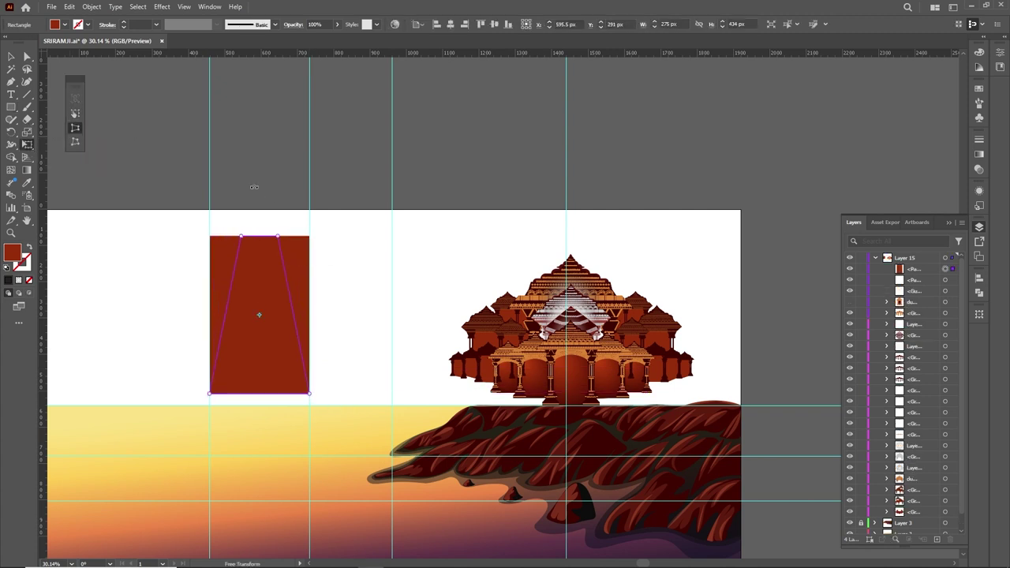
pyautogui.moveTo(254, 187); pyautogui.dragTo(254, 187)
pyautogui.press('a')
pyautogui.click(13, 84)
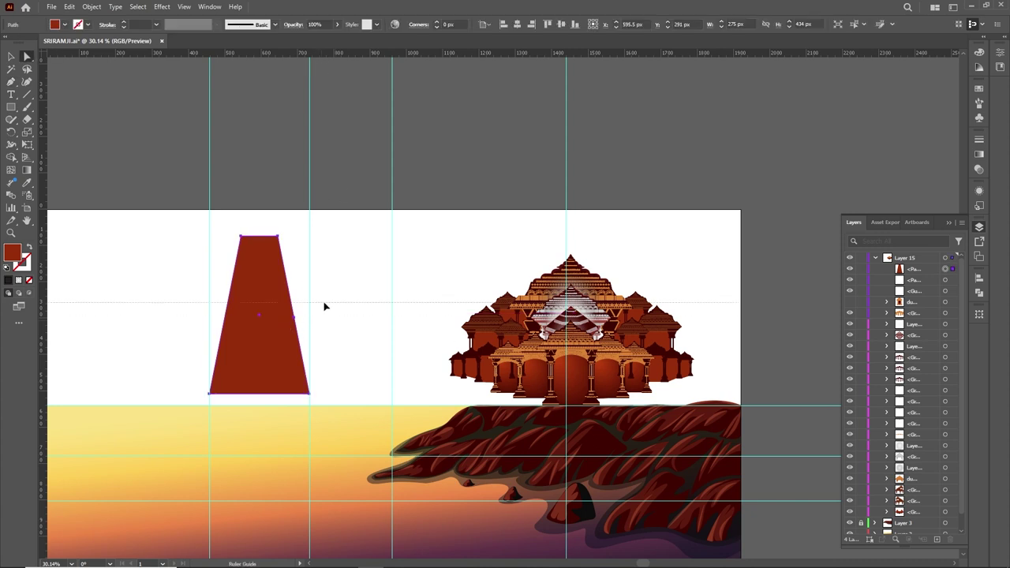
pyautogui.moveTo(323, 303); pyautogui.dragTo(333, 317)
pyautogui.scroll(3, 296, 334)
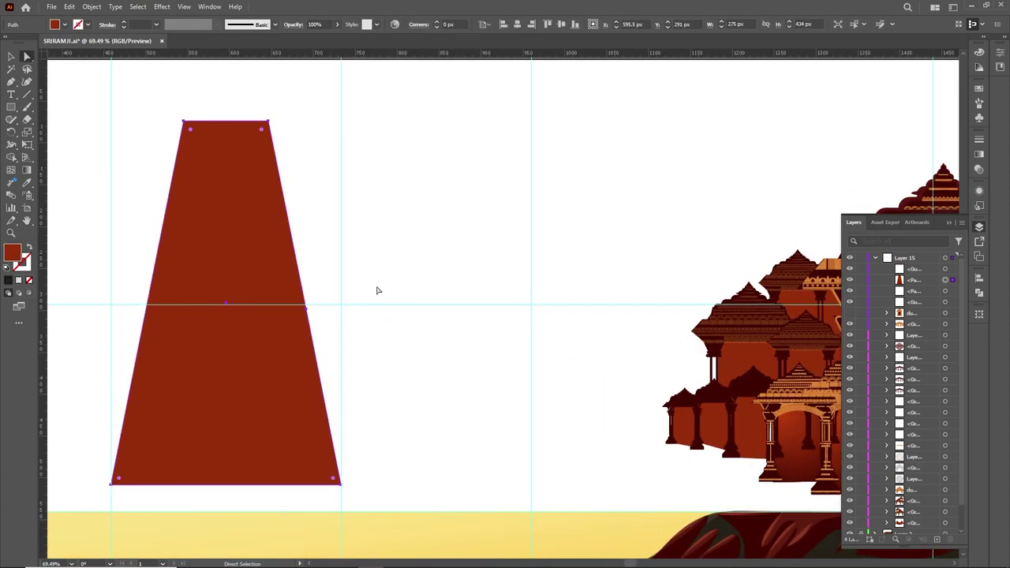
pyautogui.moveTo(313, 334); pyautogui.dragTo(365, 309)
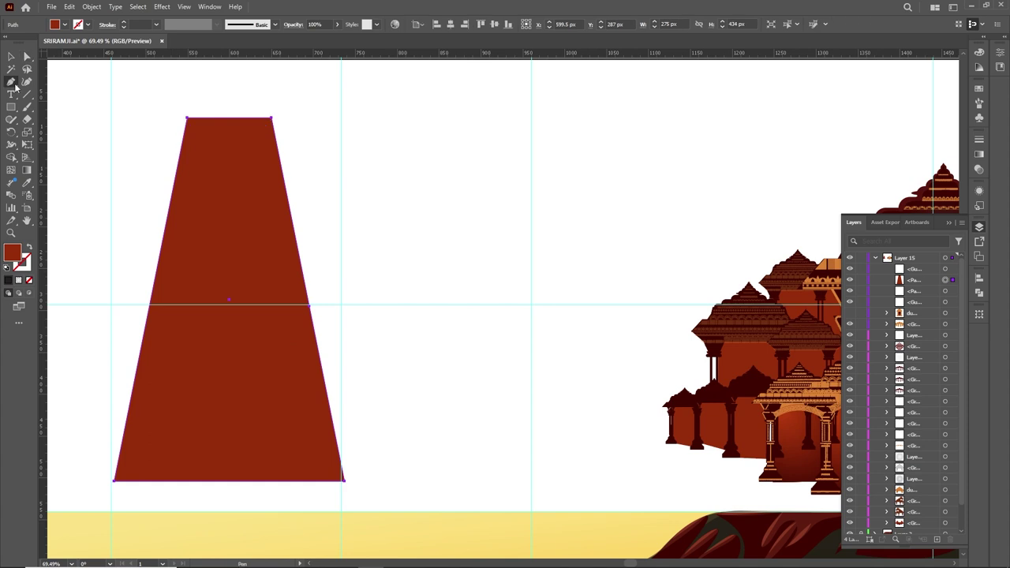
pyautogui.press('a')
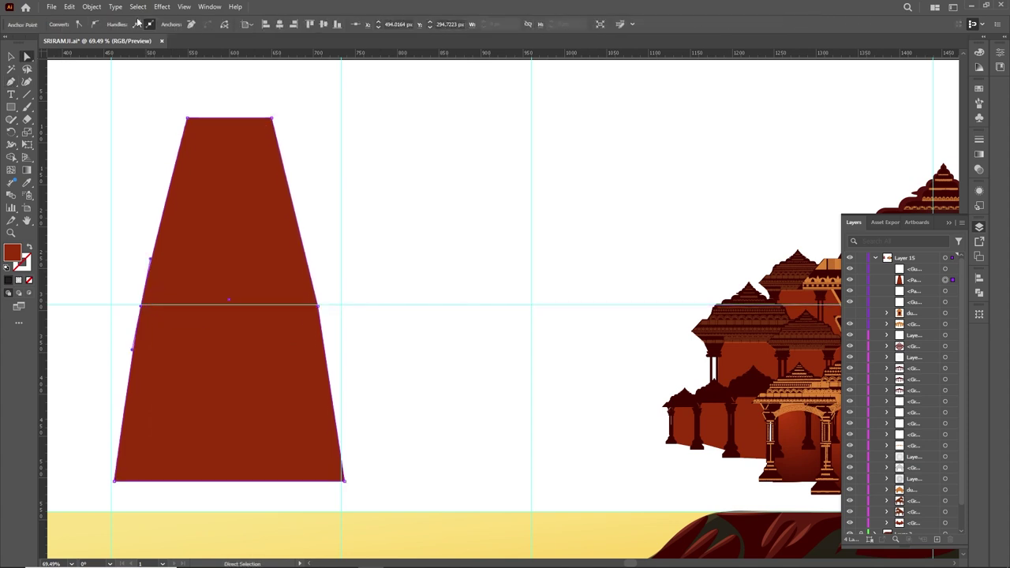
# Add an offset outline to the trapezoid with Offset Path, previewing before confirming
pyautogui.click(11, 56)
pyautogui.click(291, 253)
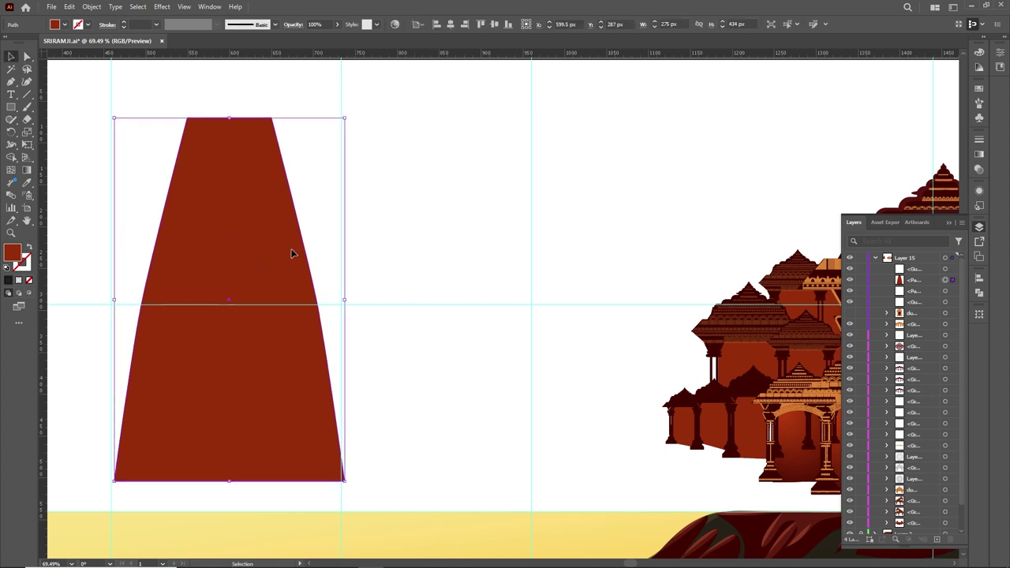
pyautogui.click(91, 6)
pyautogui.click(259, 307)
pyautogui.click(436, 316)
pyautogui.click(503, 316)
pyautogui.click(457, 228)
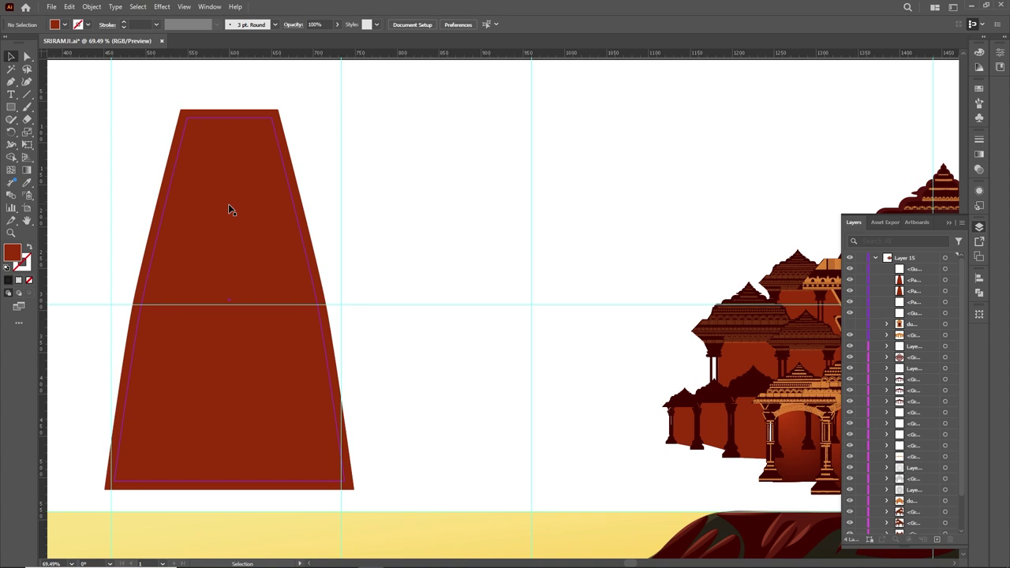
# Fill the inner trapezoid orange-red and paste a narrower copy about 155 px wide in front
pyautogui.click(63, 24)
pyautogui.click(50, 83)
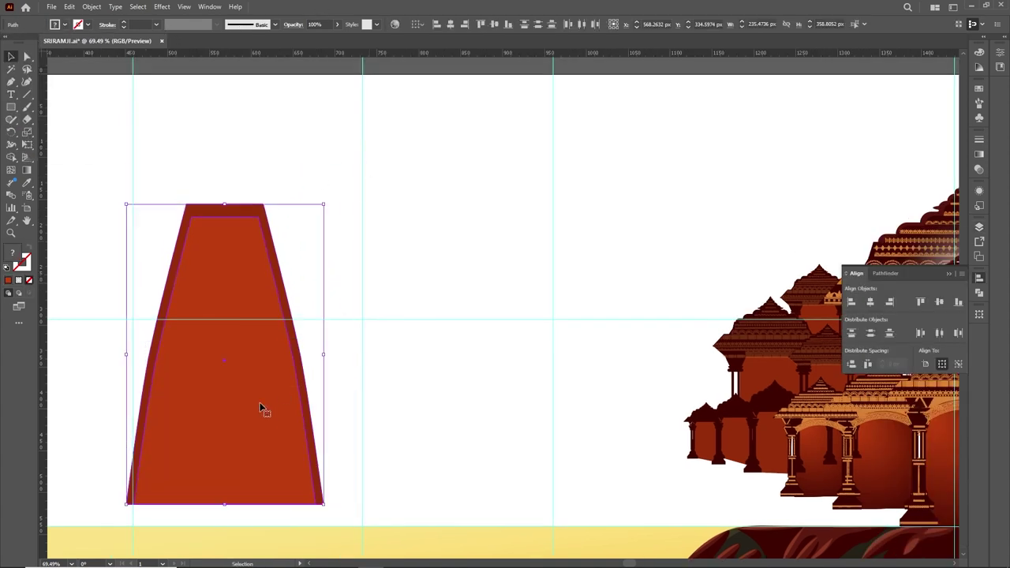
pyautogui.click(520, 259)
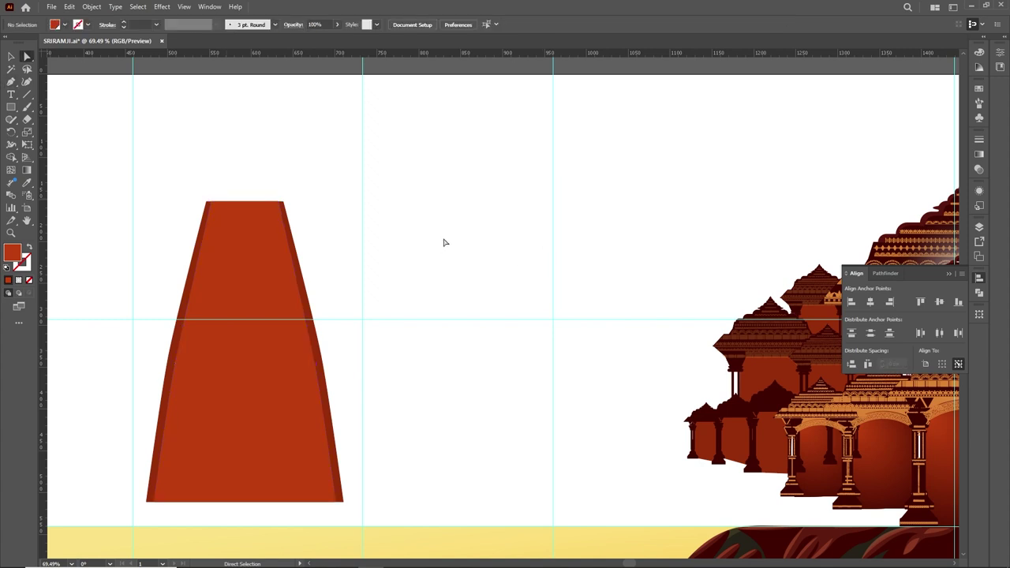
pyautogui.rightClick(265, 245)
pyautogui.click(286, 274)
pyautogui.hotkey('ctrl', 'z')
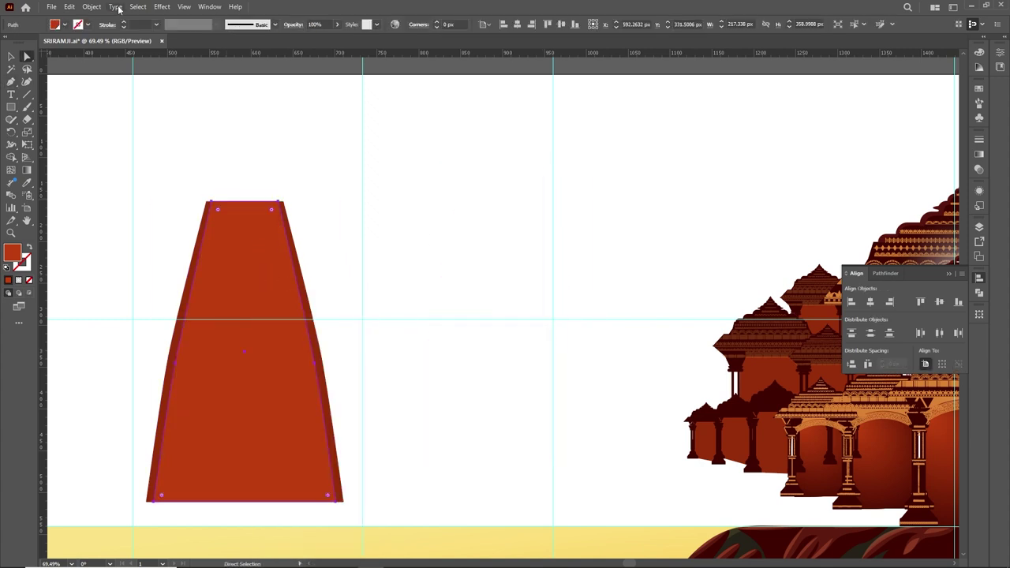
pyautogui.press('v')
pyautogui.moveTo(344, 351); pyautogui.dragTo(307, 352)
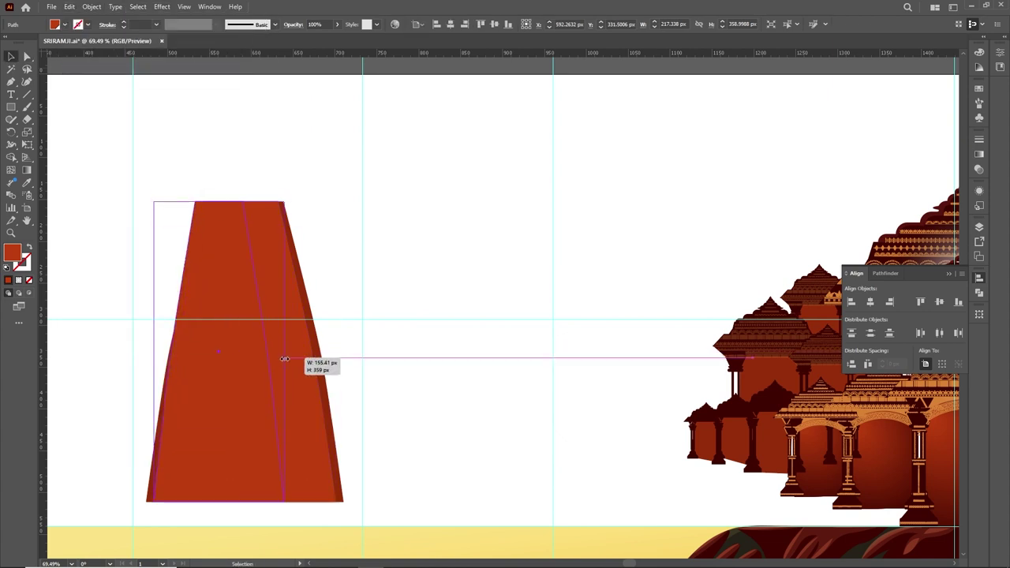
# Fill the centre strip very dark brown and zoom out to the whole tower
pyautogui.press('i')
pyautogui.click(289, 242)
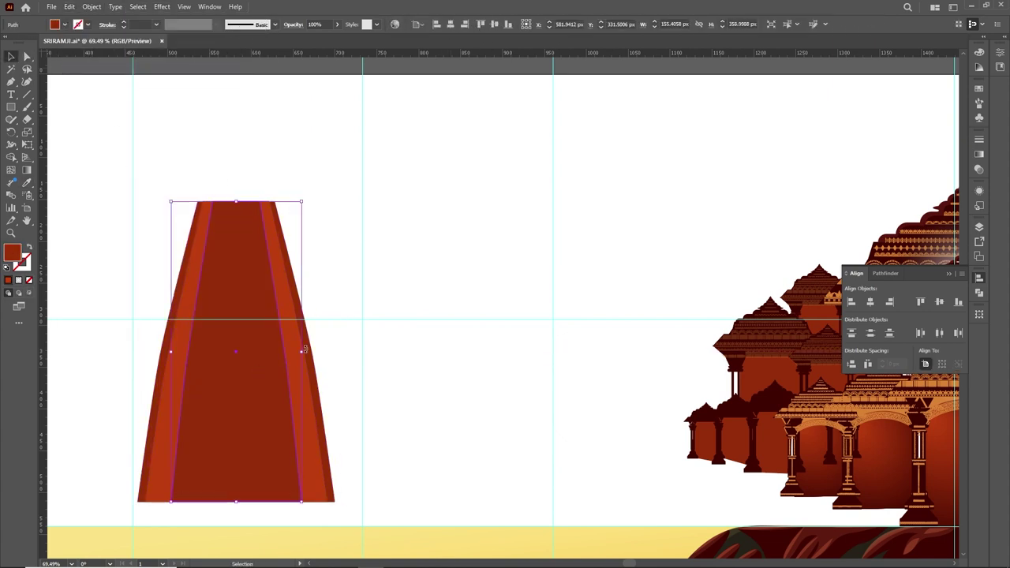
pyautogui.click(55, 24)
pyautogui.click(242, 120)
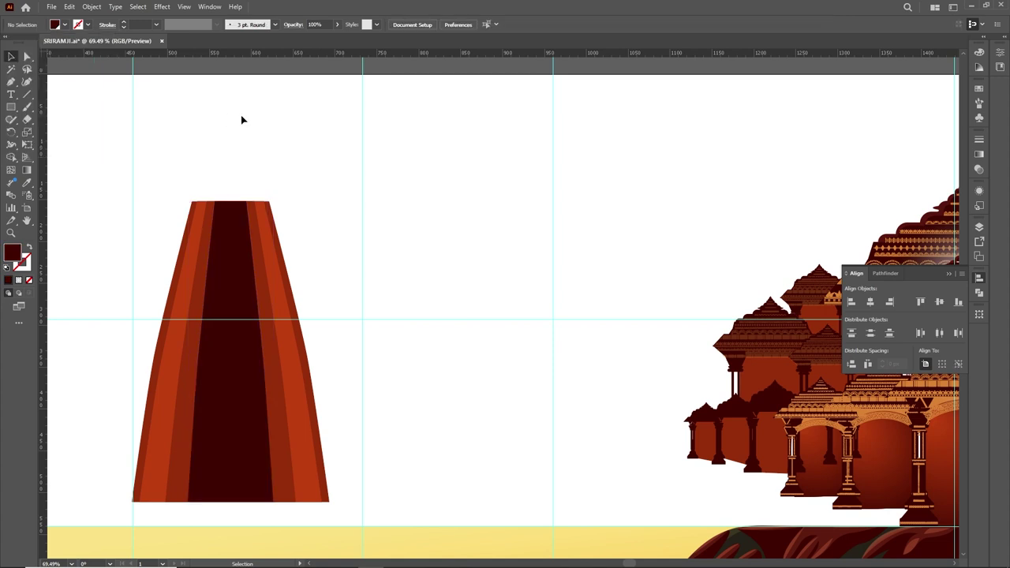
pyautogui.moveTo(270, 354); pyautogui.dragTo(275, 174)
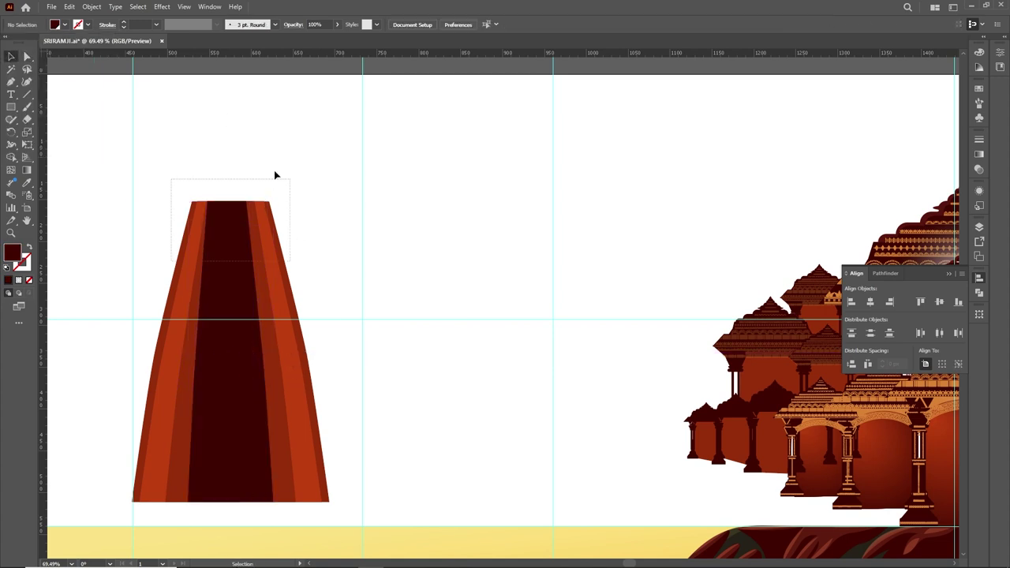
pyautogui.hotkey('ctrl', '-')
pyautogui.click(12, 106)
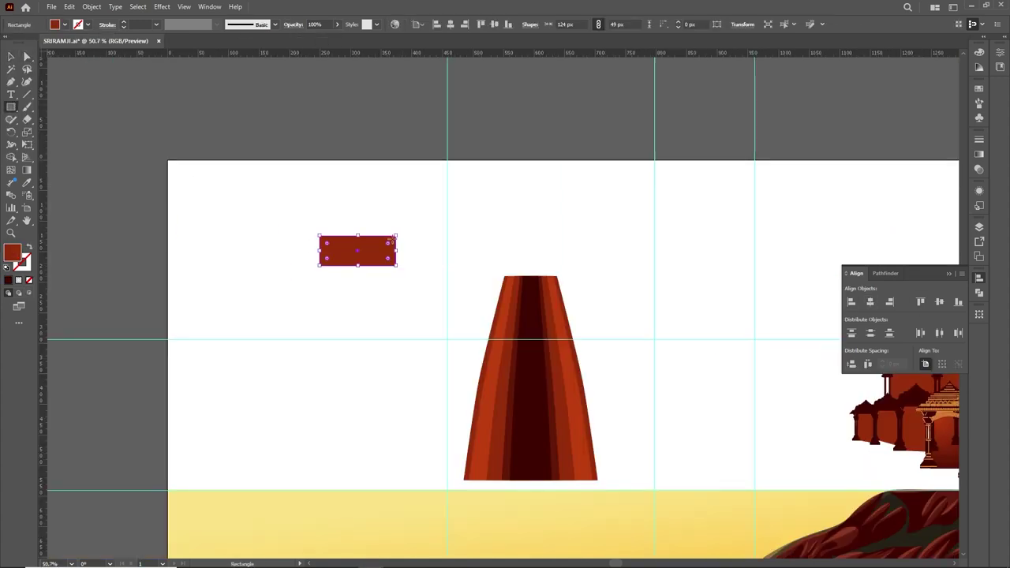
# Make a reflected copy of the rectangle and move it below the original
pyautogui.rightClick(379, 243)
pyautogui.click(473, 545)
pyautogui.click(664, 370)
pyautogui.moveTo(369, 259)
pyautogui.mouseDown()
pyautogui.moveTo(368, 289)
pyautogui.moveTo(392, 316)
pyautogui.mouseUp()
# Free-distort the copy into a cap shape and shift it slightly right
pyautogui.press('e')
pyautogui.click(27, 145)
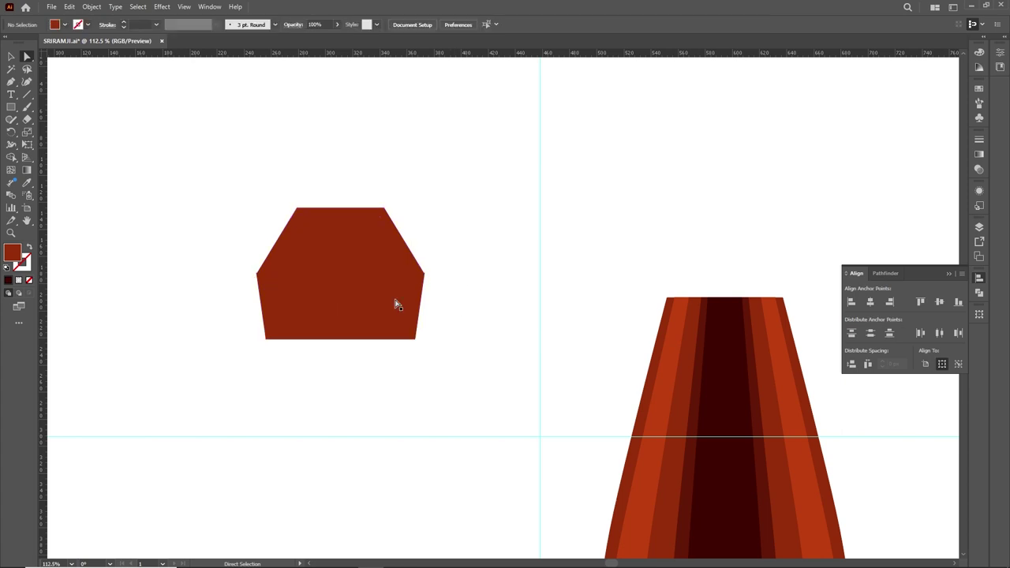
pyautogui.scroll(5, 394, 300)
pyautogui.click(275, 284)
pyautogui.hotkey('ctrl', '0')
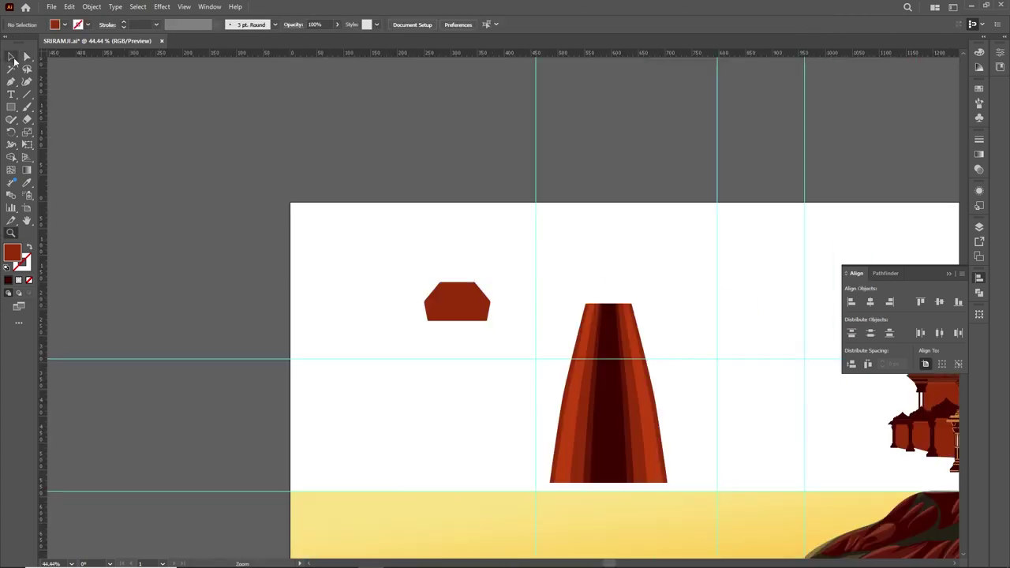
pyautogui.keyDown('alt'); pyautogui.scroll(3, 540, 292); pyautogui.keyUp('alt')
pyautogui.press('v')
pyautogui.moveTo(569, 295); pyautogui.dragTo(575, 295)
pyautogui.keyDown('alt'); pyautogui.scroll(5, 576, 256); pyautogui.keyUp('alt')
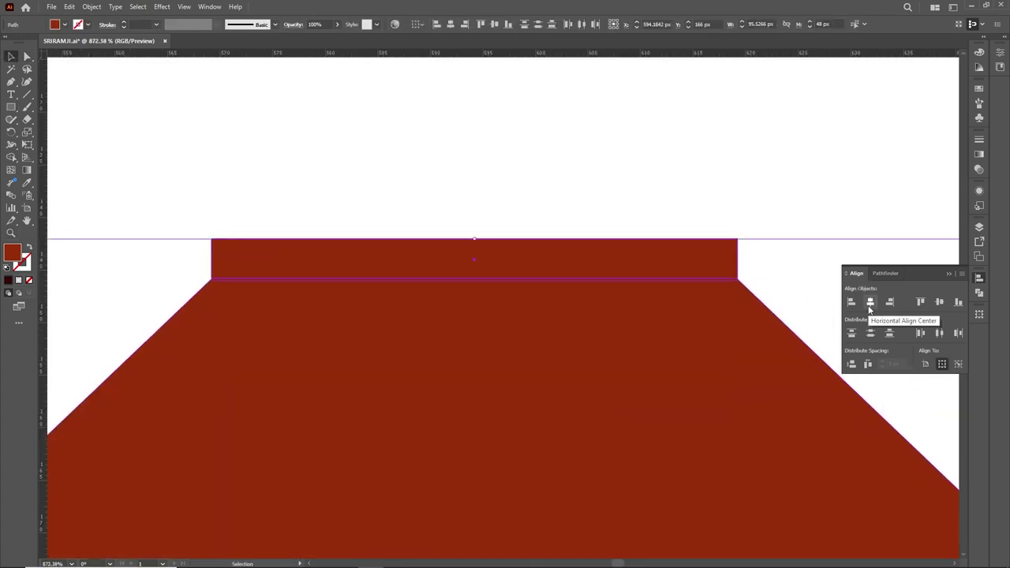
pyautogui.keyDown('alt'); pyautogui.scroll(-4, 473, 268); pyautogui.keyUp('alt')
# Add dark striped rectangles over the bulb and merge them with the Shape Builder tool
pyautogui.moveTo(303, 243); pyautogui.dragTo(463, 278)
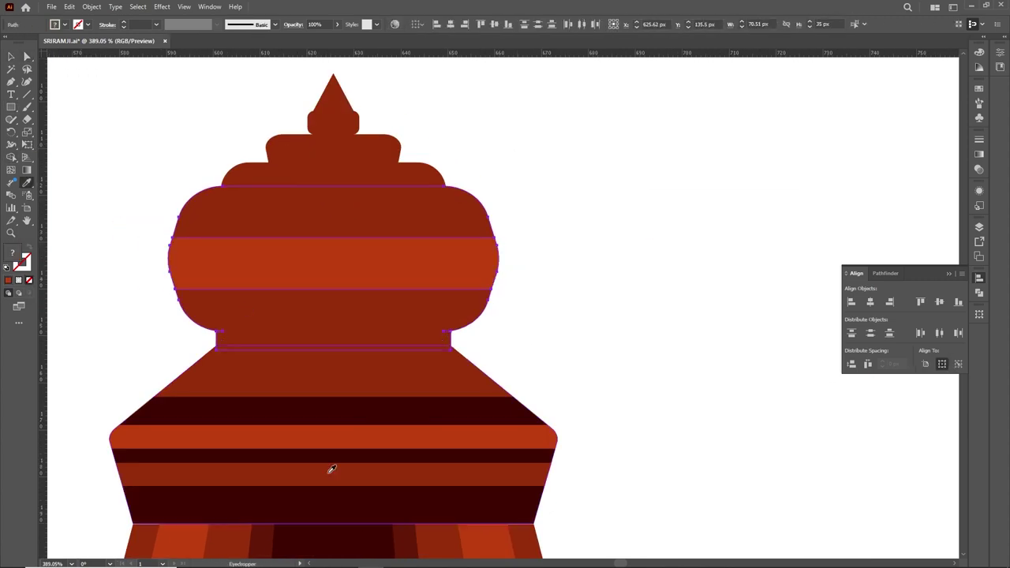
pyautogui.click(332, 498)
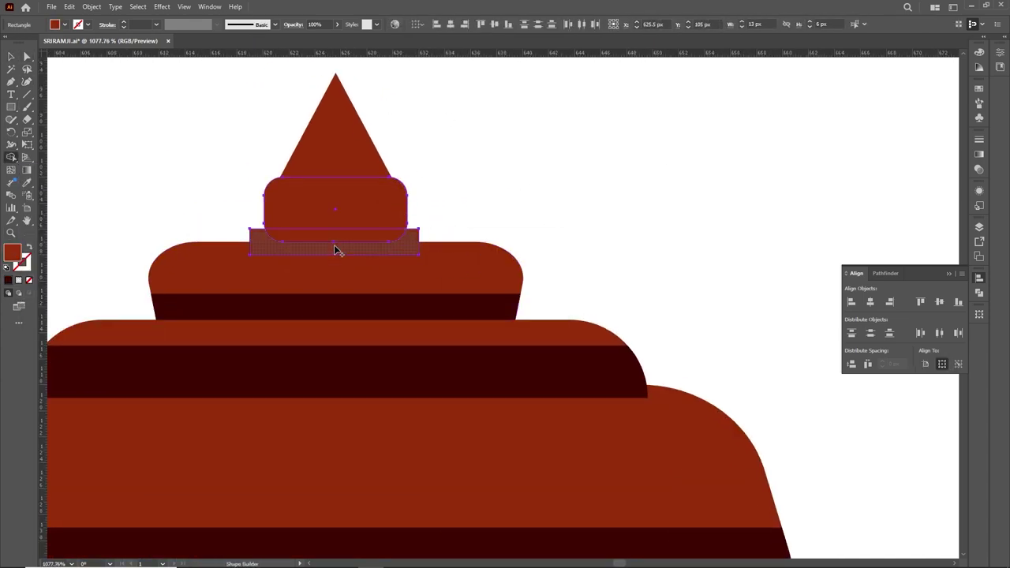
pyautogui.moveTo(251, 190); pyautogui.dragTo(433, 201)
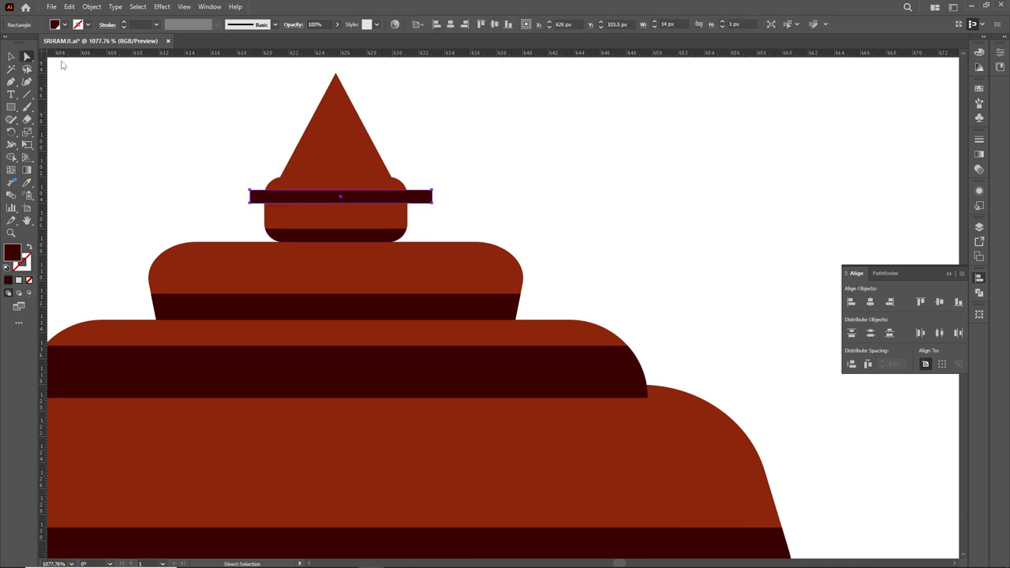
pyautogui.press('m')
pyautogui.moveTo(262, 164); pyautogui.dragTo(406, 190)
pyautogui.keyDown('shift'); pyautogui.click(339, 126); pyautogui.keyUp('shift')
# Zoom out to the whole tower and draw a three-sided polygon beside it
pyautogui.hotkey('shift', 'm')
pyautogui.hotkey('ctrl', 'shift', 'a')
pyautogui.press('z')
pyautogui.moveTo(480, 158); pyautogui.dragTo(315, 182)
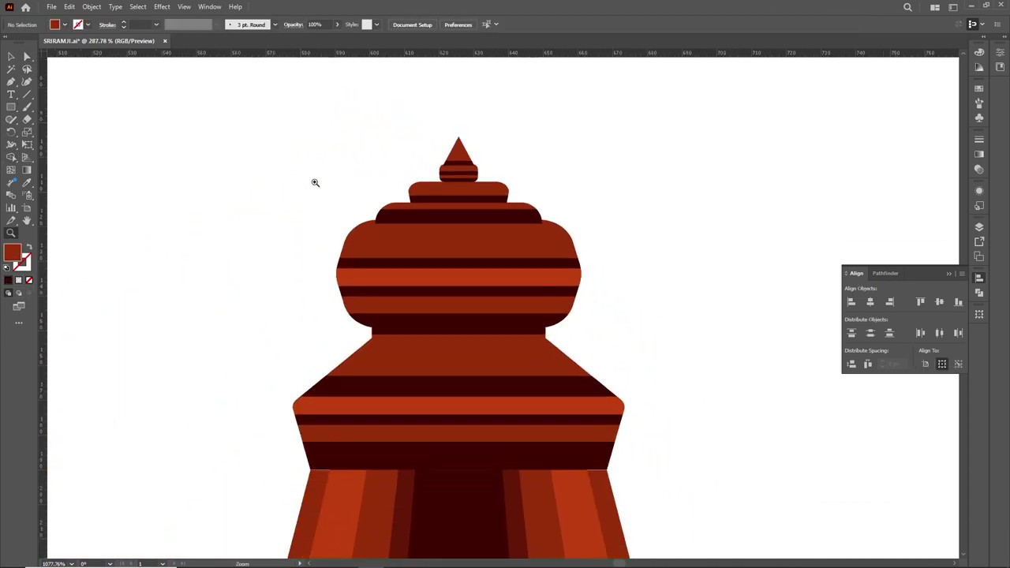
pyautogui.moveTo(535, 166); pyautogui.dragTo(384, 187)
pyautogui.moveTo(11, 107); pyautogui.dragTo(71, 140)
pyautogui.click(272, 220)
pyautogui.press('Escape')
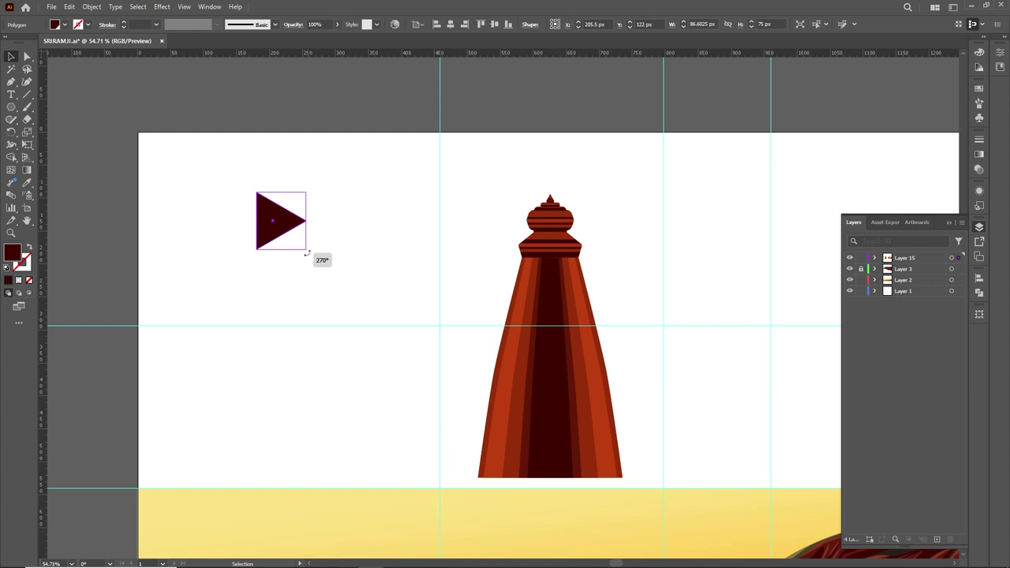
# Stretch the dark triangle into a long thin wedge left of the tower and show the Navigator panel
pyautogui.moveTo(306, 224); pyautogui.dragTo(505, 235)
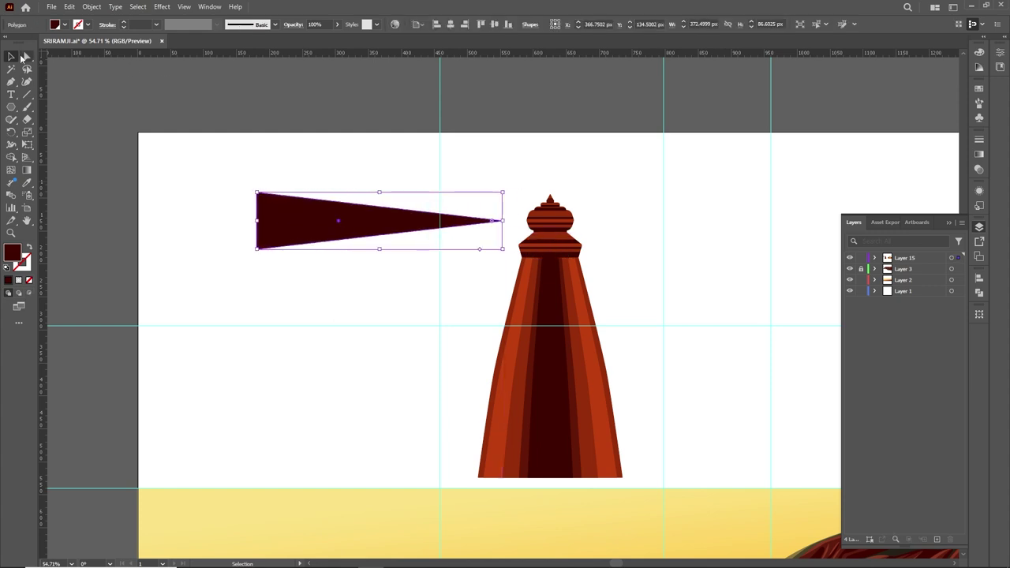
pyautogui.moveTo(340, 217)
pyautogui.mouseDown()
pyautogui.moveTo(277, 237)
pyautogui.moveTo(311, 213)
pyautogui.mouseUp()
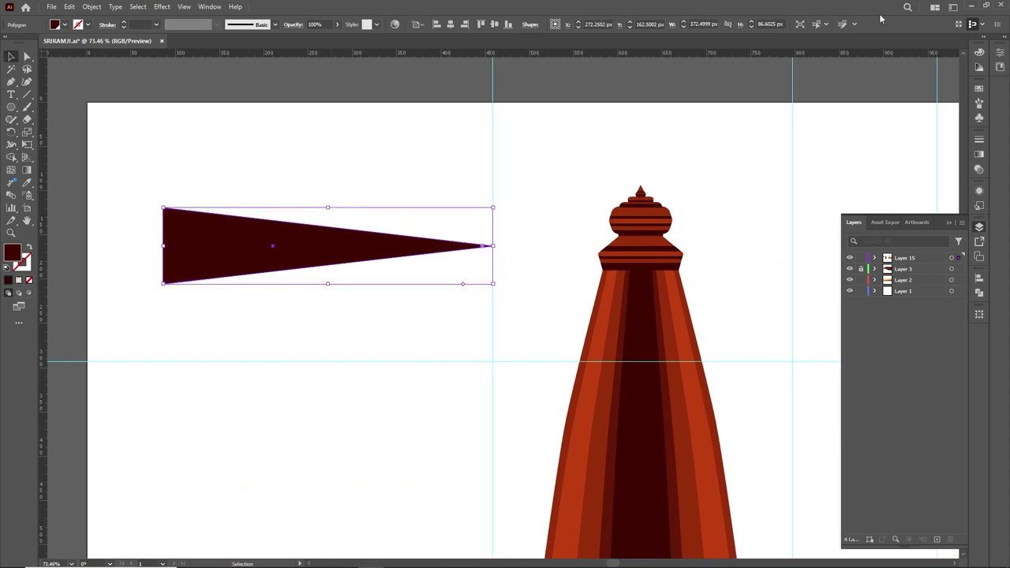
pyautogui.click(209, 7)
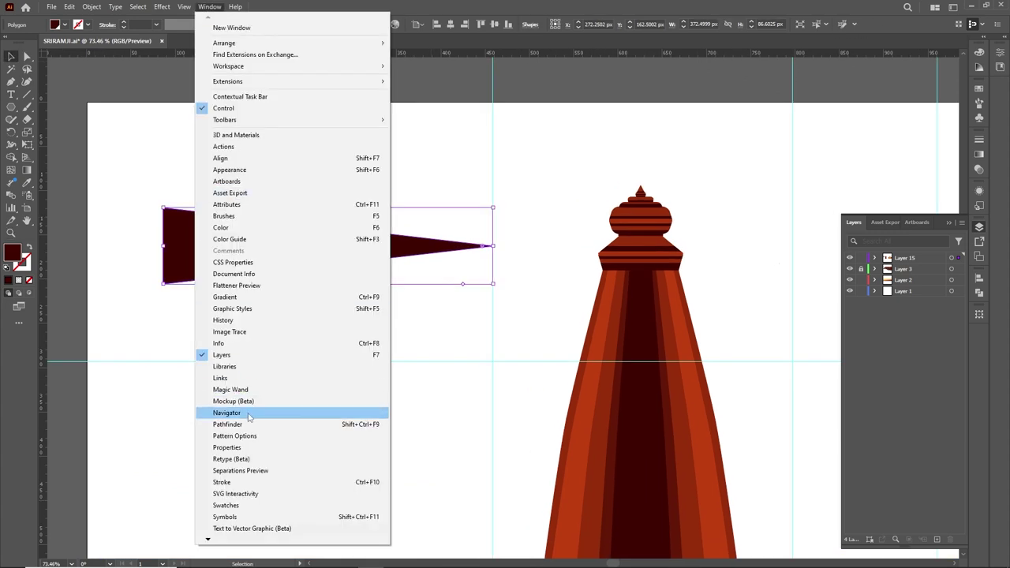
pyautogui.click(250, 414)
pyautogui.click(174, 185)
pyautogui.click(162, 7)
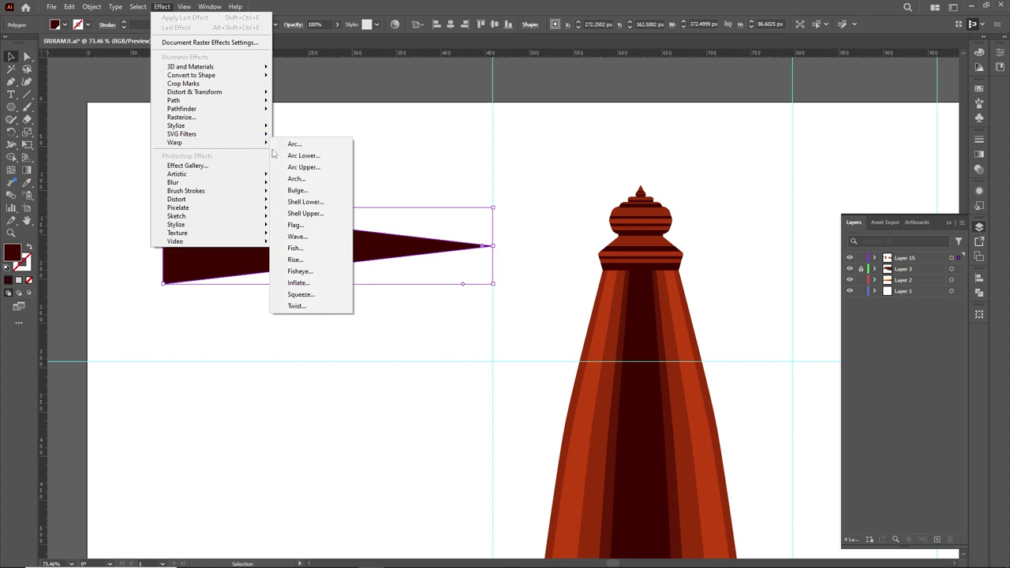
# Apply a Flag warp to the wedge with 58% bend and about -1% vertical distortion
pyautogui.click(314, 225)
pyautogui.moveTo(530, 263); pyautogui.dragTo(534, 263)
pyautogui.moveTo(528, 210); pyautogui.dragTo(675, 206)
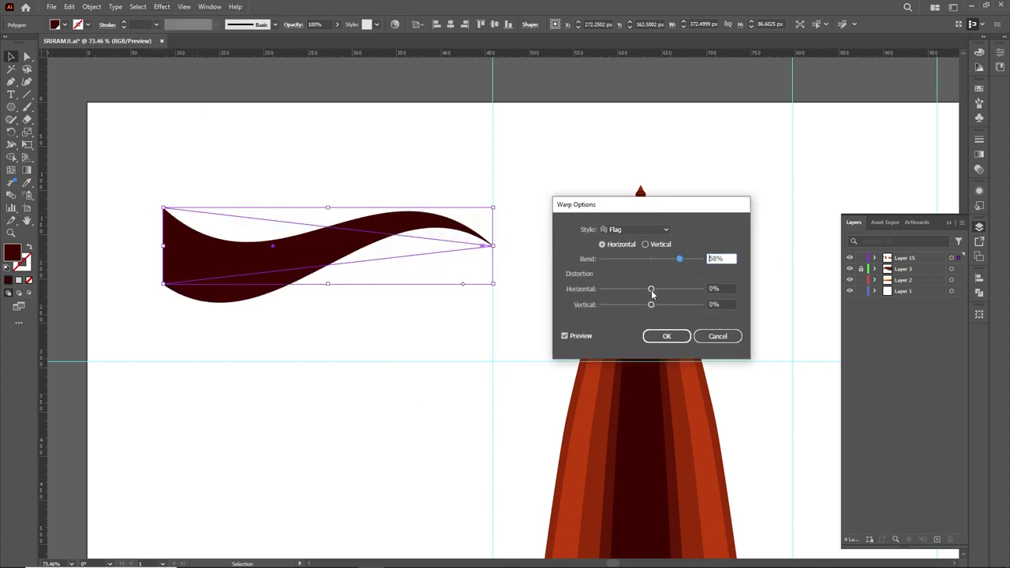
pyautogui.moveTo(636, 292)
pyautogui.mouseDown()
pyautogui.moveTo(654, 291)
pyautogui.moveTo(633, 293)
pyautogui.mouseUp()
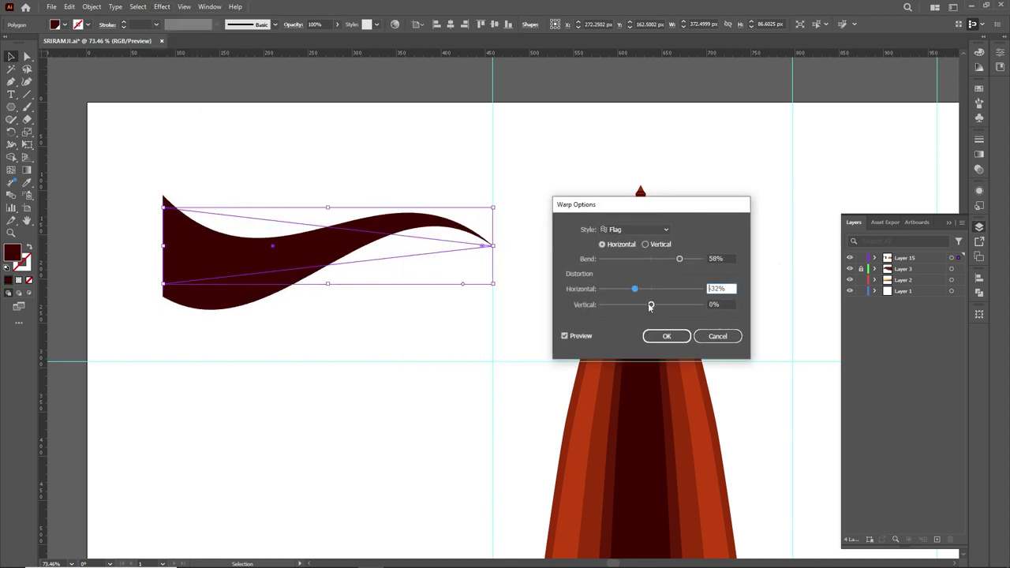
pyautogui.press('Down')
pyautogui.click(635, 229)
pyautogui.click(632, 331)
pyautogui.moveTo(680, 259); pyautogui.dragTo(684, 259)
pyautogui.moveTo(635, 289); pyautogui.dragTo(673, 308)
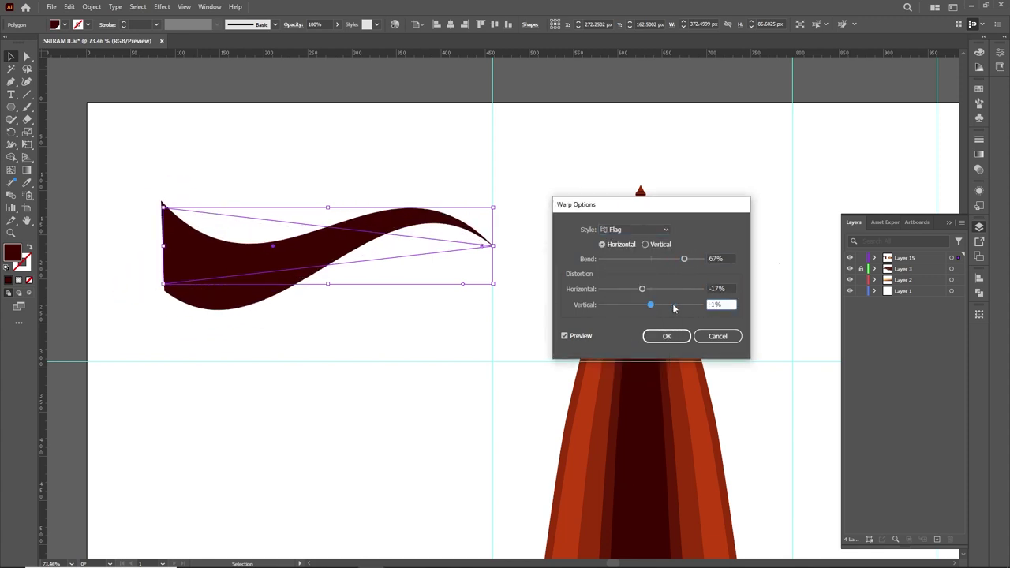
pyautogui.click(667, 337)
# Expand the warped shape, duplicate it upward, and merge both copies with Shape Builder
pyautogui.click(91, 7)
pyautogui.click(111, 145)
pyautogui.click(371, 327)
pyautogui.moveTo(265, 271)
pyautogui.mouseDown()
pyautogui.moveTo(265, 220)
pyautogui.moveTo(300, 196)
pyautogui.mouseUp()
pyautogui.moveTo(402, 276); pyautogui.dragTo(256, 190)
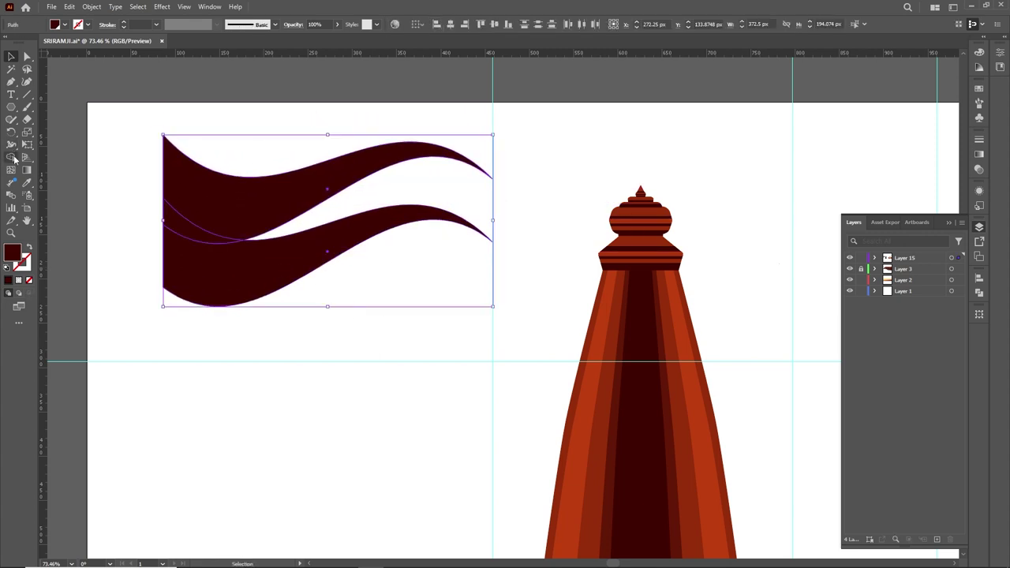
pyautogui.click(11, 156)
pyautogui.moveTo(206, 272); pyautogui.dragTo(319, 153)
# Draw a vertical pole beside the flag with a thick black stroke
pyautogui.scroll(-3, 537, 209)
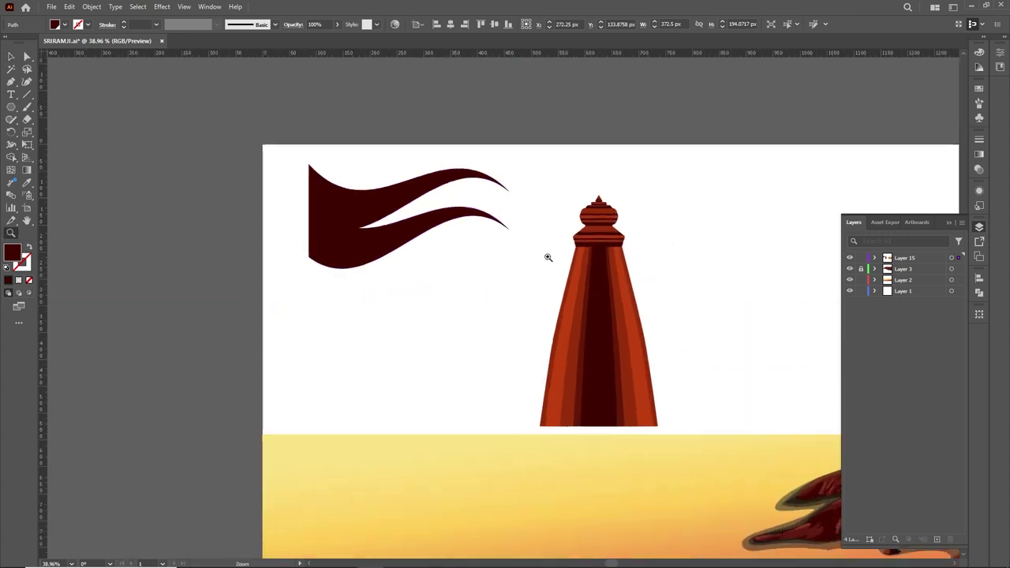
pyautogui.press('\\')
pyautogui.moveTo(297, 146); pyautogui.dragTo(297, 376)
pyautogui.click(87, 25)
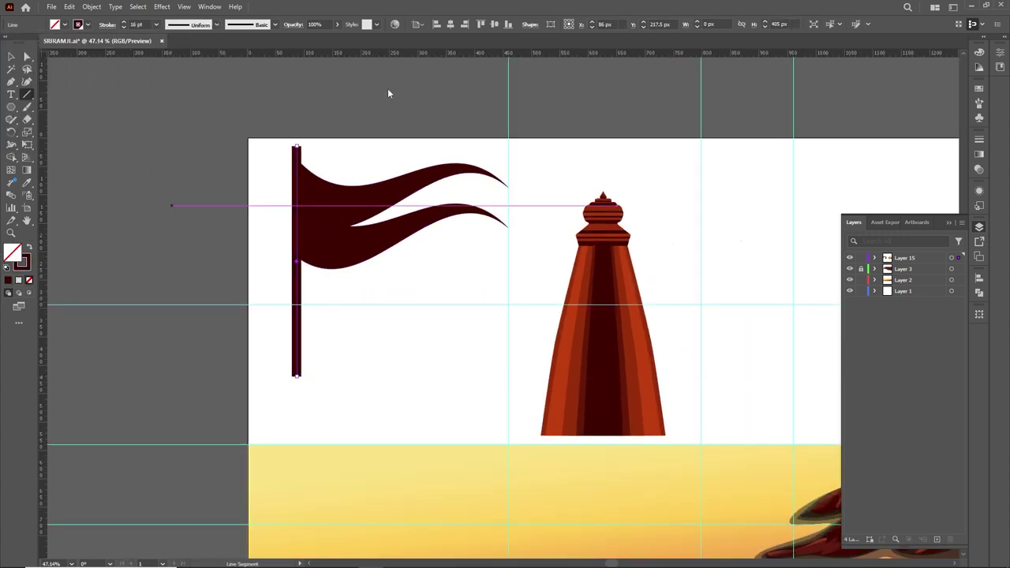
pyautogui.click(980, 139)
pyautogui.click(86, 24)
# Recolour the two-tailed flag orange-red
pyautogui.click(28, 41)
pyautogui.click(436, 227)
pyautogui.click(65, 25)
pyautogui.click(37, 82)
# Group the flag and pole and place them on top of the temple spire
pyautogui.press('v')
pyautogui.click(295, 223)
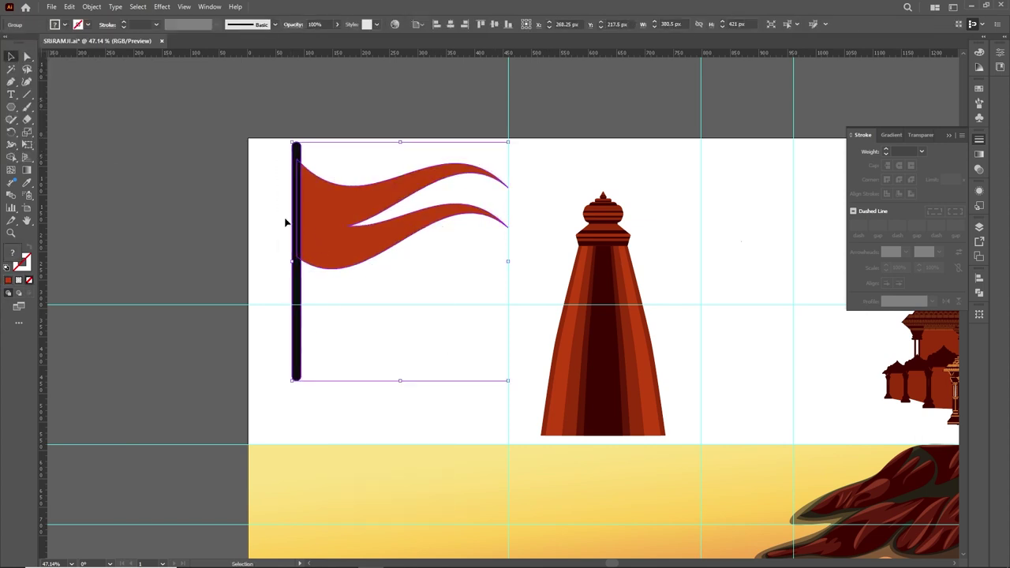
pyautogui.rightClick(298, 233)
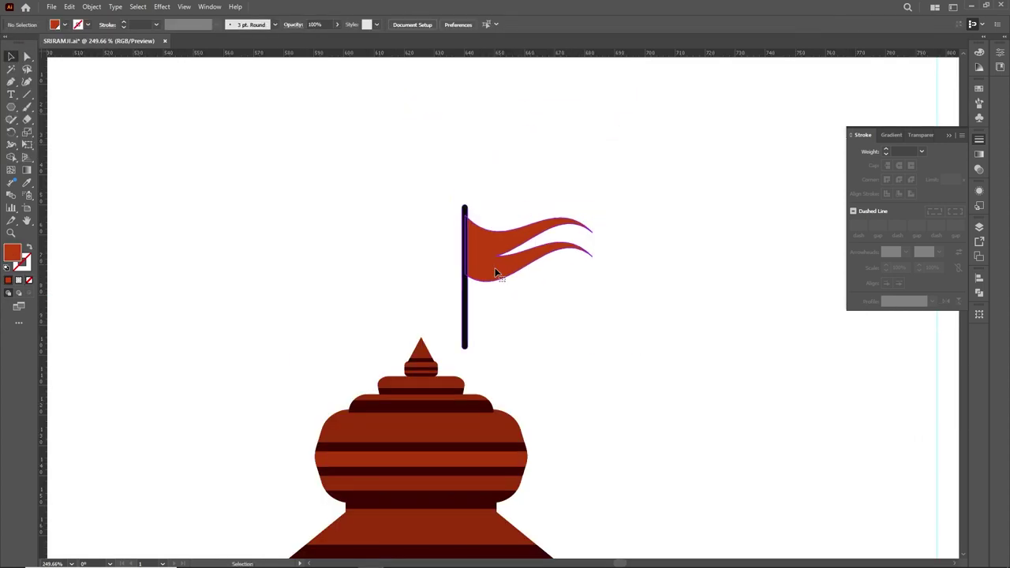
pyautogui.moveTo(498, 269); pyautogui.dragTo(473, 277)
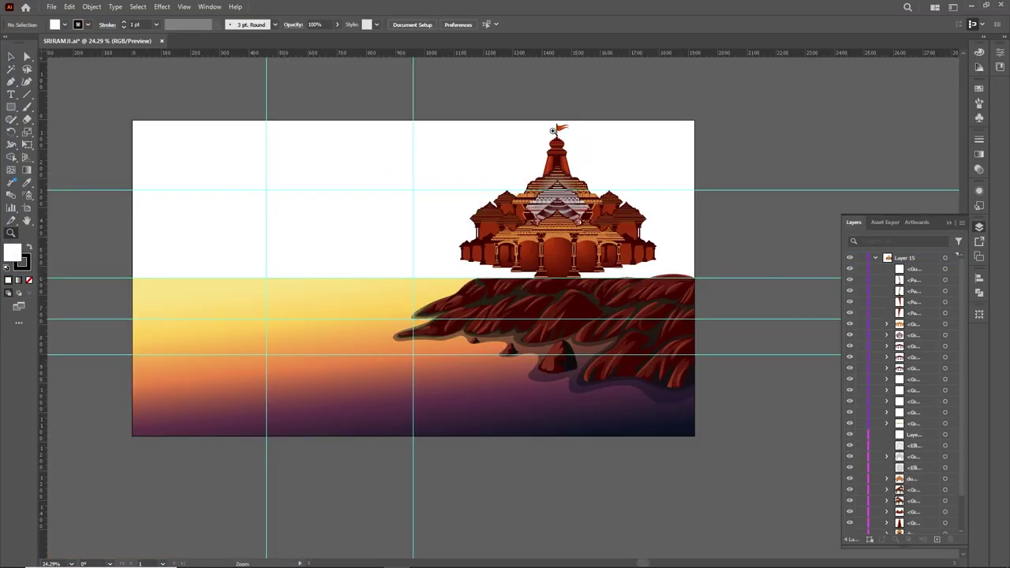
pyautogui.moveTo(554, 131); pyautogui.dragTo(763, 126)
# Draw a dark mound at the temple's lower right
pyautogui.moveTo(645, 366)
pyautogui.mouseDown()
pyautogui.moveTo(679, 390)
pyautogui.moveTo(641, 384)
pyautogui.mouseUp()
pyautogui.keyDown('ctrl'); pyautogui.click(680, 361); pyautogui.keyUp('ctrl')
pyautogui.click(474, 412)
pyautogui.click(507, 414)
# Draw a dark hill along the ground line from the temple's left base
pyautogui.scroll(2, 266, 350)
pyautogui.click(168, 430)
pyautogui.moveTo(212, 360); pyautogui.dragTo(367, 392)
pyautogui.click(513, 412)
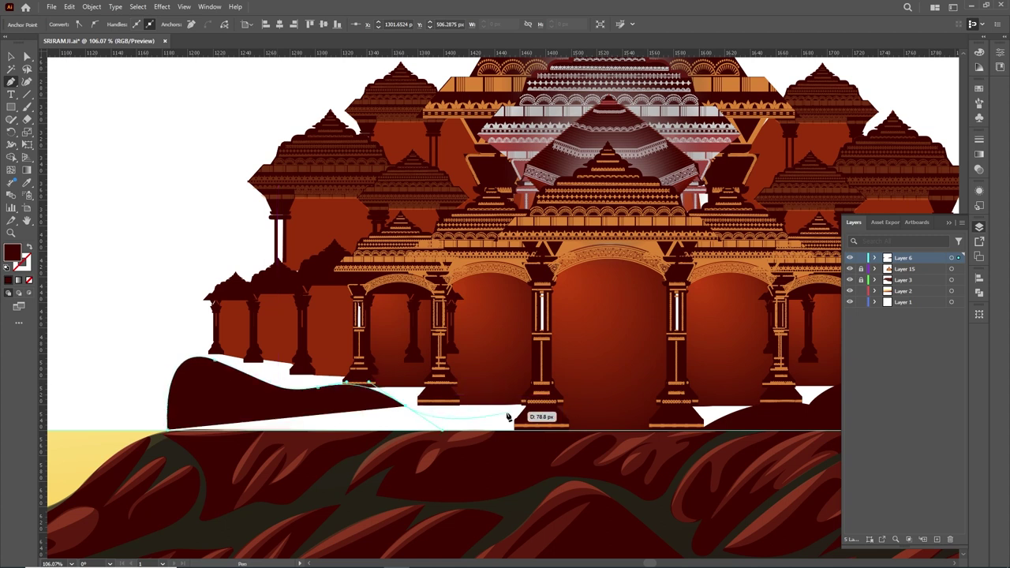
pyautogui.click(168, 430)
pyautogui.keyDown('ctrl'); pyautogui.click(135, 432); pyautogui.keyUp('ctrl')
# On the hill layer, start an orange-red highlight curve over the left hilltop
pyautogui.scroll(-2, 136, 433)
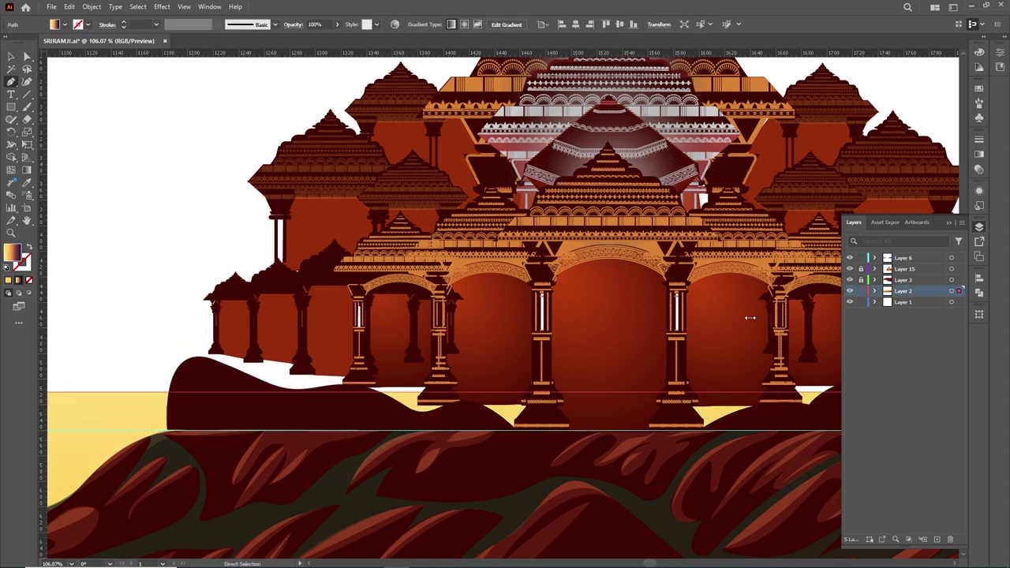
pyautogui.scroll(-5, 749, 316)
pyautogui.scroll(2, 304, 352)
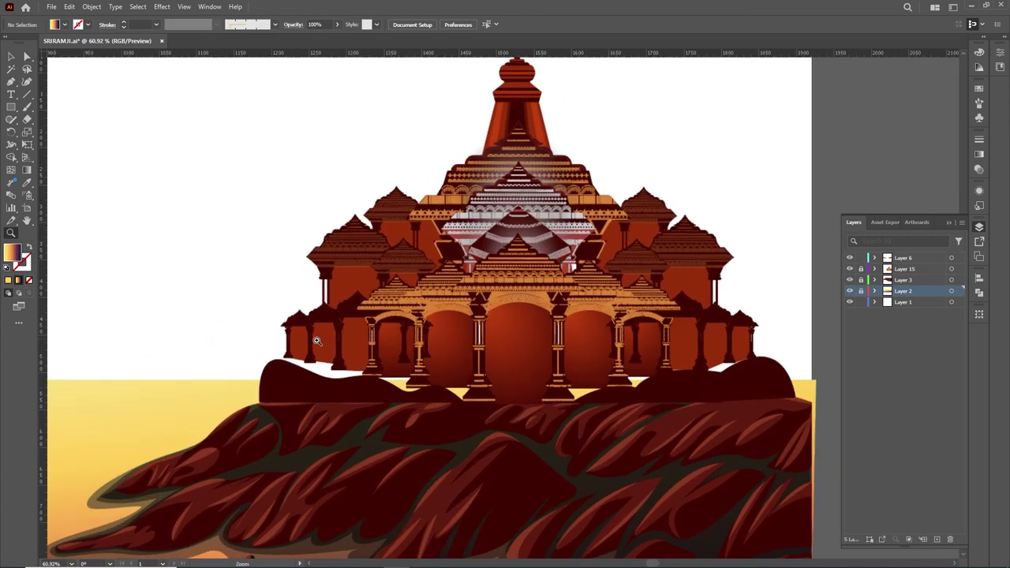
pyautogui.click(874, 258)
pyautogui.press('p')
pyautogui.scroll(3, 305, 352)
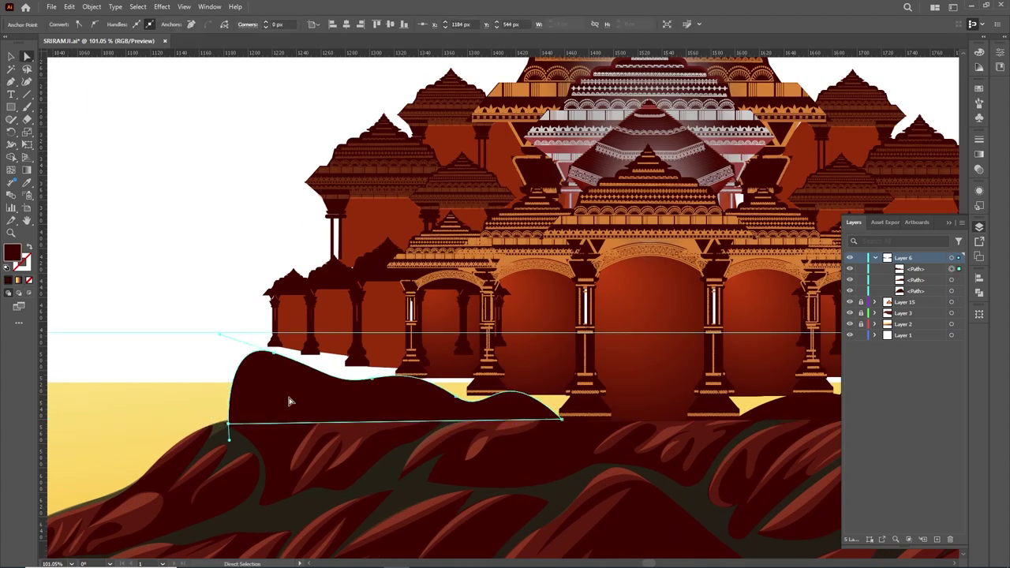
pyautogui.click(228, 424)
pyautogui.moveTo(299, 363); pyautogui.dragTo(362, 388)
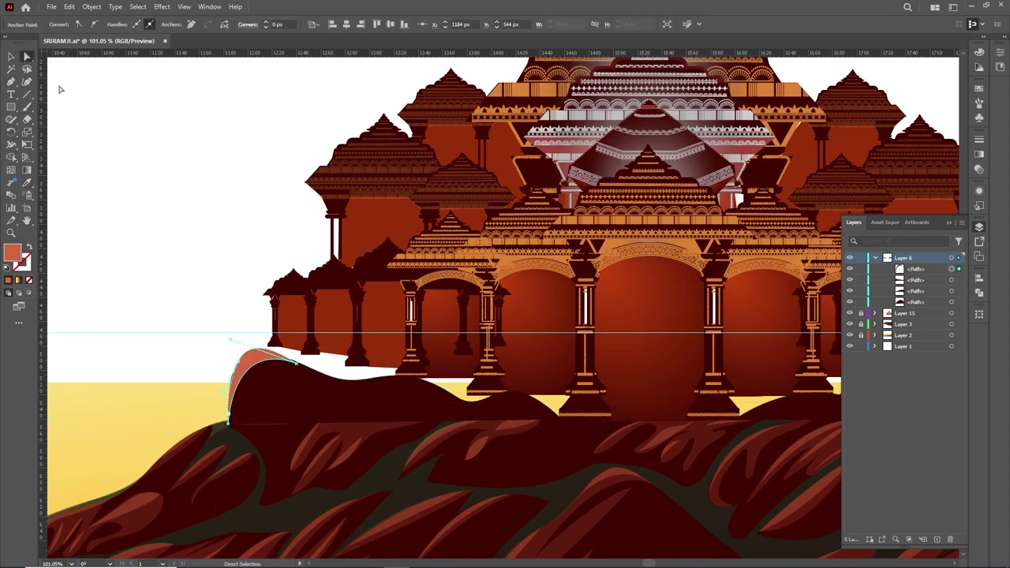
# Extend and close the orange-red highlight shapes along the hills
pyautogui.click(397, 380)
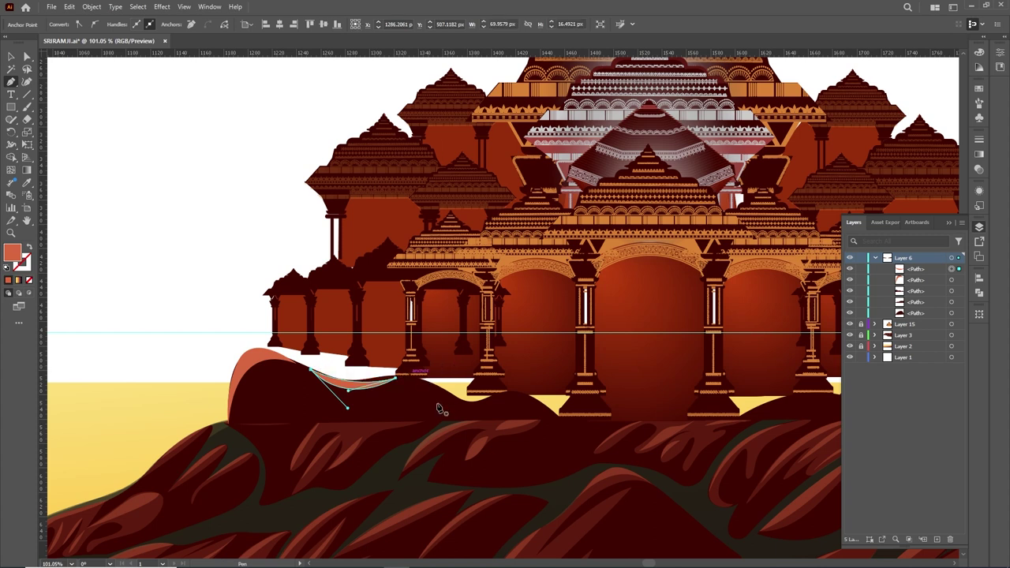
pyautogui.scroll(-2, 440, 409)
pyautogui.click(413, 435)
pyautogui.click(654, 402)
pyautogui.press('z')
pyautogui.keyDown('alt'); pyautogui.click(672, 305); pyautogui.keyUp('alt')
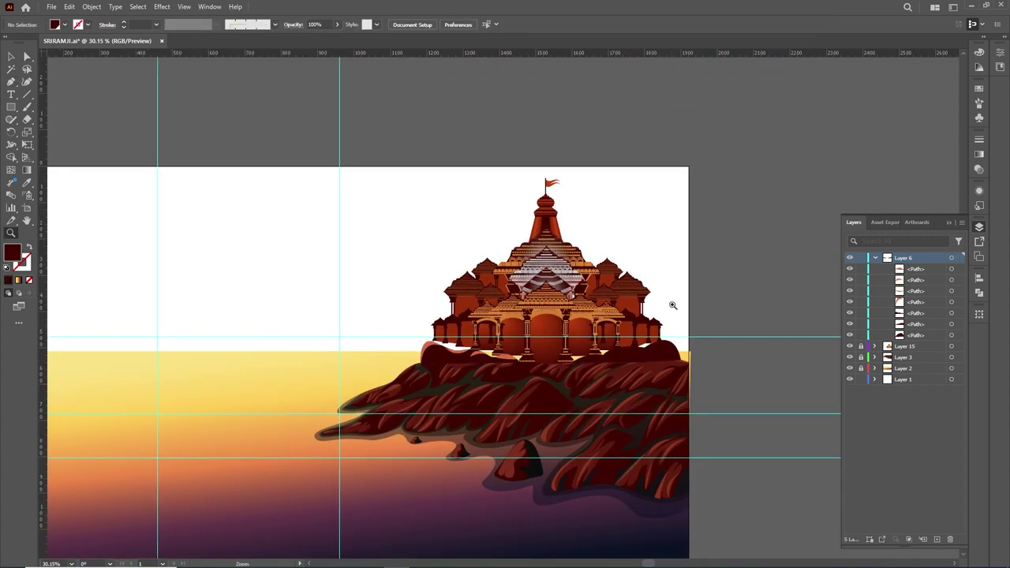
pyautogui.press('a')
pyautogui.moveTo(577, 276); pyautogui.dragTo(431, 328)
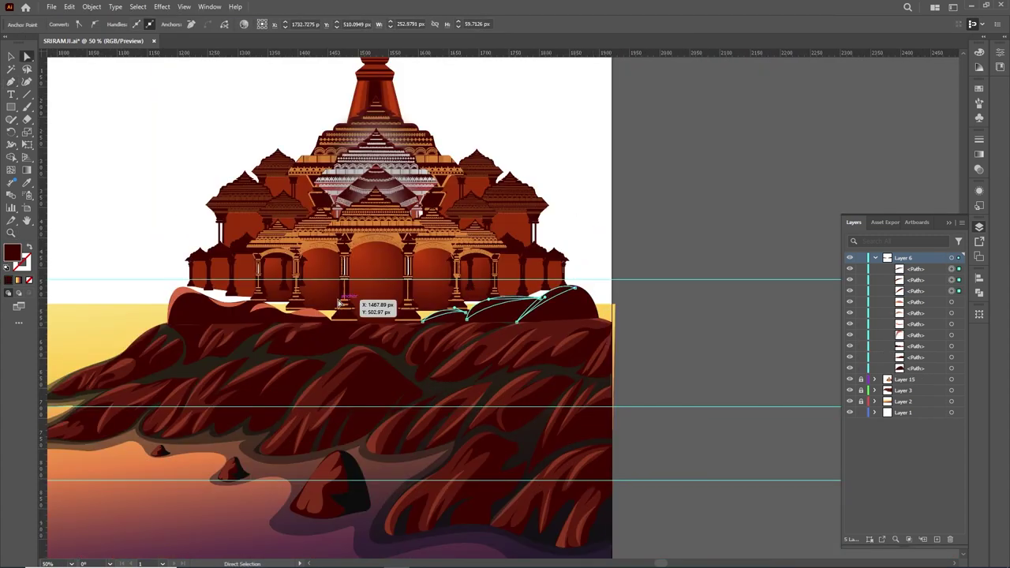
# Add Layer 7 and draw an orange-red 1920 × 579 px rectangle over the sky
pyautogui.hotkey('ctrl', '0')
pyautogui.press('m')
pyautogui.moveTo(85, 170); pyautogui.dragTo(686, 346)
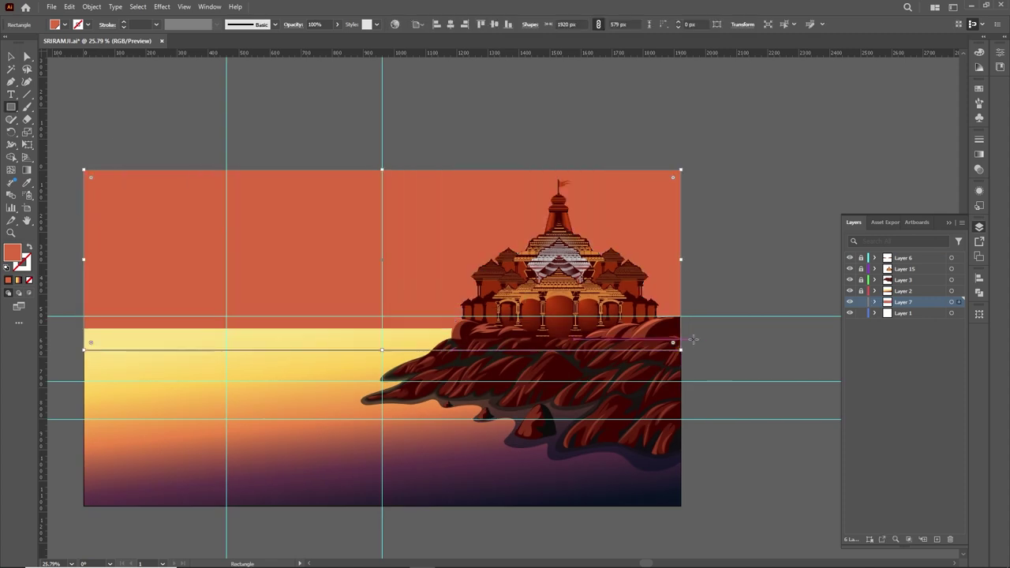
# Fill the sky rectangle with a linear gradient whose last stop is purple
pyautogui.hotkey('ctrl', 'F9')
pyautogui.click(857, 153)
pyautogui.press('g')
pyautogui.moveTo(84, 309)
pyautogui.mouseDown()
pyautogui.moveTo(677, 208)
pyautogui.moveTo(101, 350)
pyautogui.moveTo(137, 338)
pyautogui.mouseUp()
pyautogui.doubleClick(947, 221)
pyautogui.click(895, 295)
pyautogui.doubleClick(921, 221)
# Angle the sky gradient toward the upper right and move the middle orange stop to about 42%
pyautogui.press('Escape')
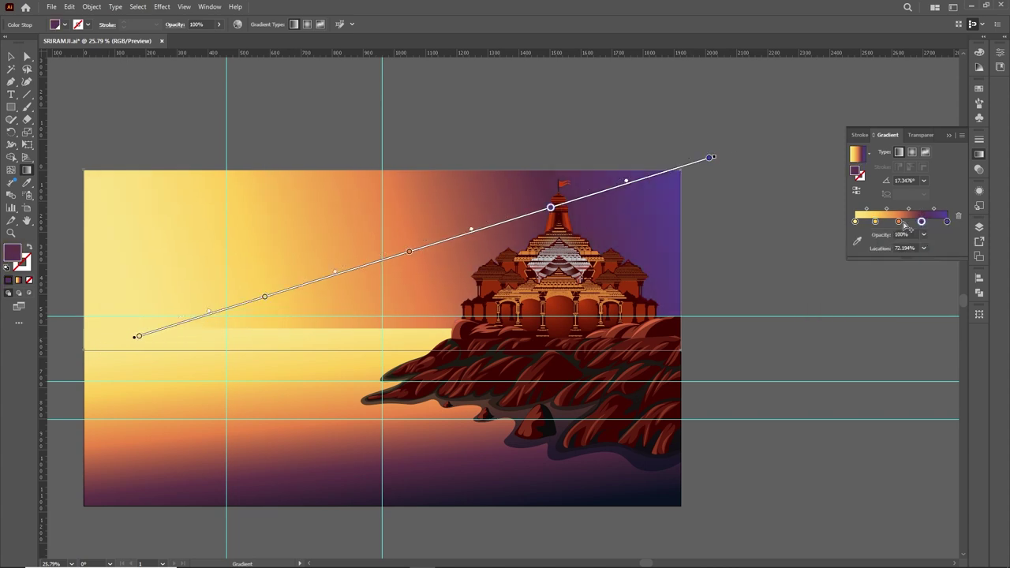
pyautogui.doubleClick(906, 222)
pyautogui.moveTo(214, 355); pyautogui.dragTo(584, 144)
pyautogui.press('Escape')
pyautogui.moveTo(343, 275); pyautogui.dragTo(411, 239)
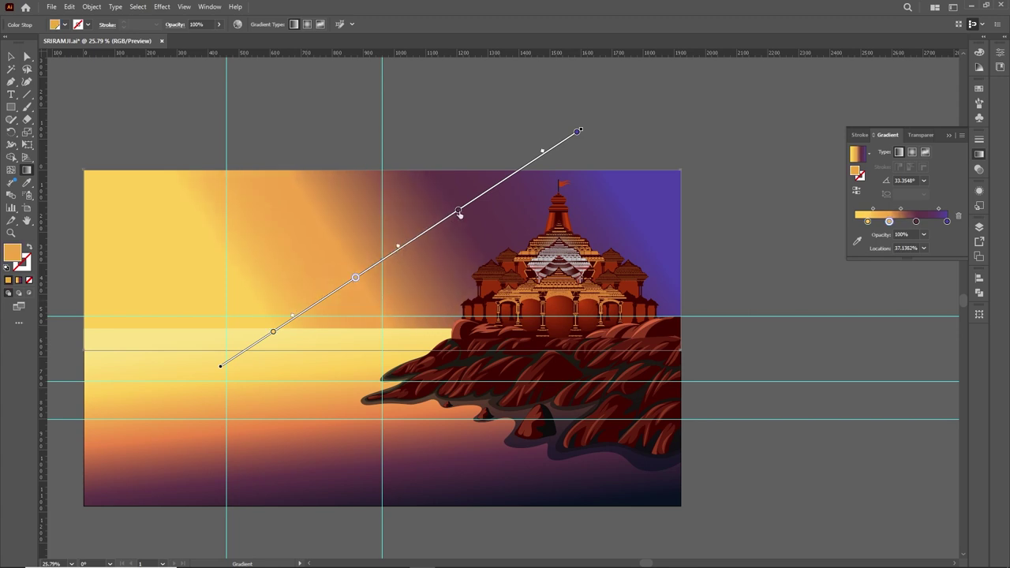
pyautogui.click(273, 331)
# Add a top rectangle with a vertical transparent-to-purple gradient overlay
pyautogui.moveTo(156, 215); pyautogui.dragTo(681, 339)
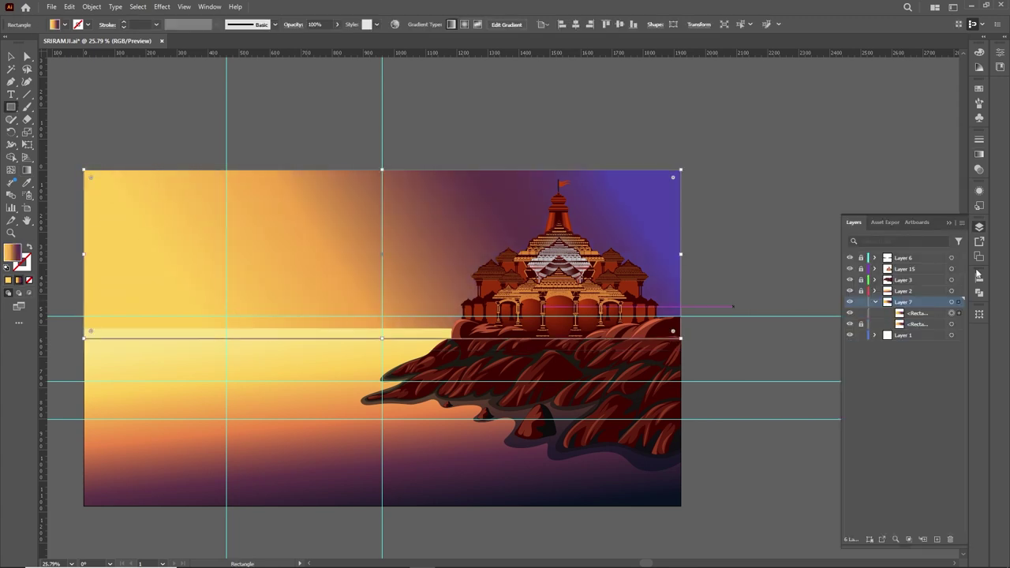
pyautogui.press('g')
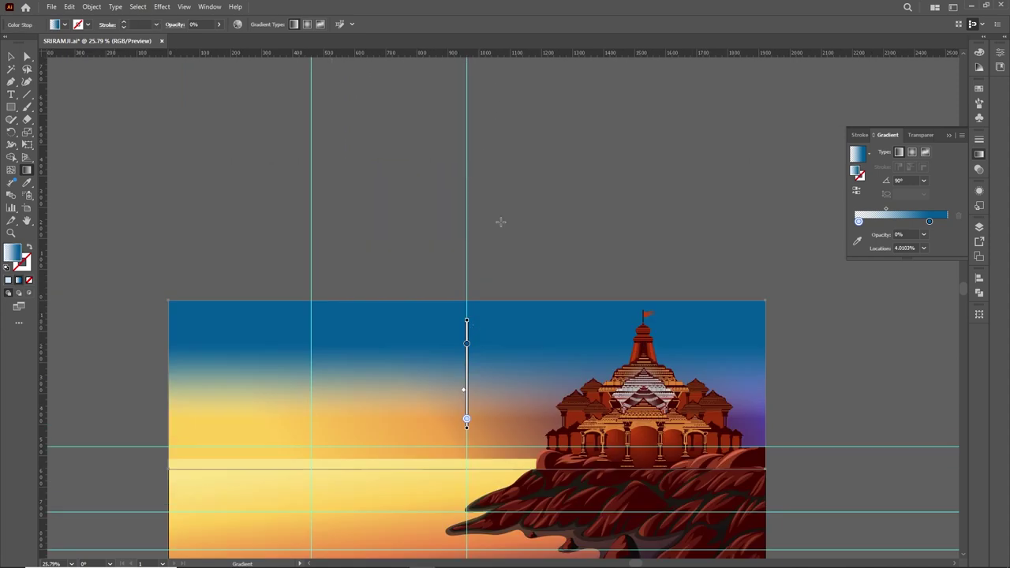
pyautogui.moveTo(466, 320); pyautogui.dragTo(467, 223)
pyautogui.moveTo(466, 419); pyautogui.dragTo(466, 381)
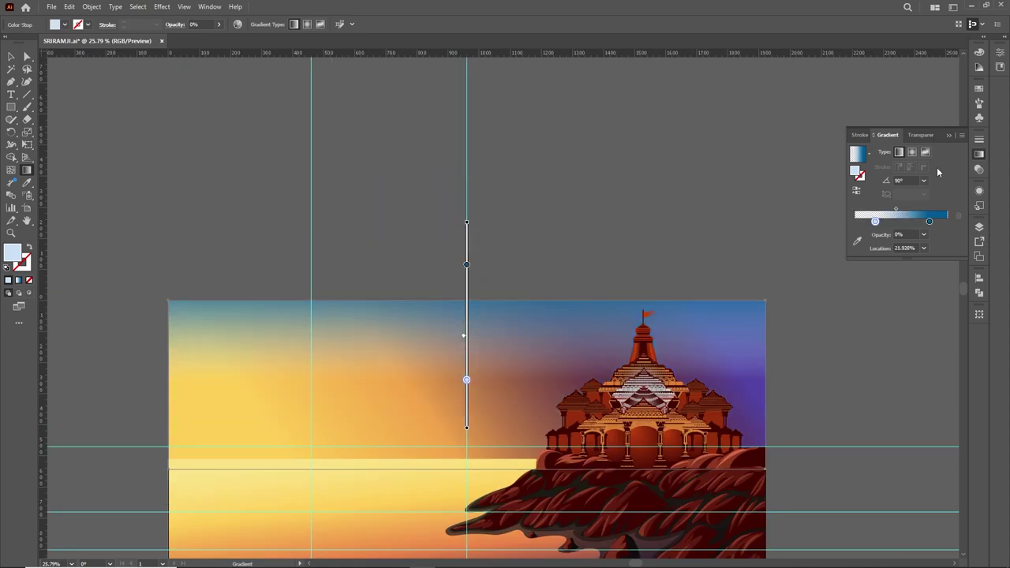
pyautogui.doubleClick(929, 221)
pyautogui.click(908, 269)
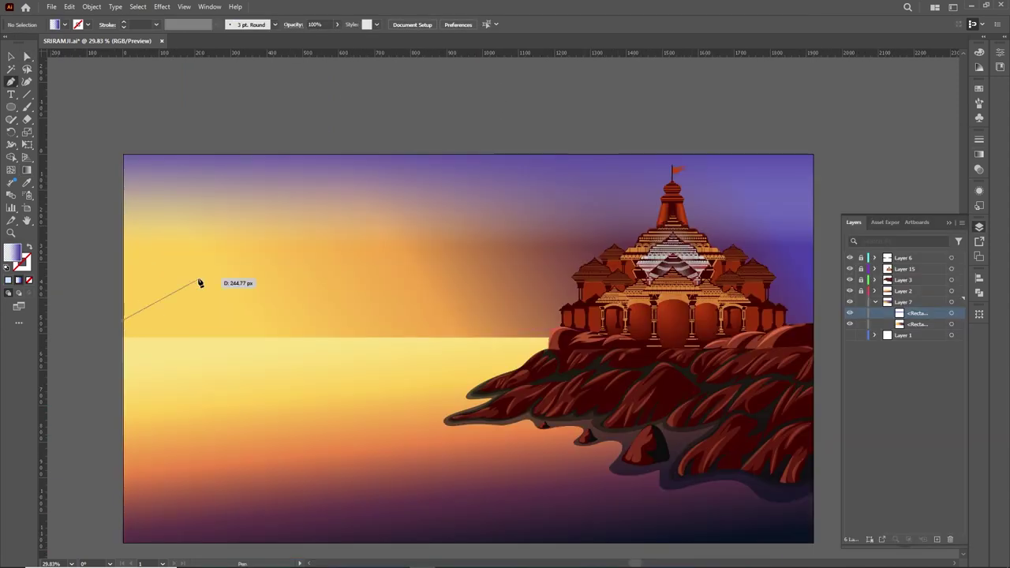
# Start a mountain outline with peaks along the left horizon
pyautogui.click(210, 273)
pyautogui.click(288, 315)
pyautogui.click(345, 307)
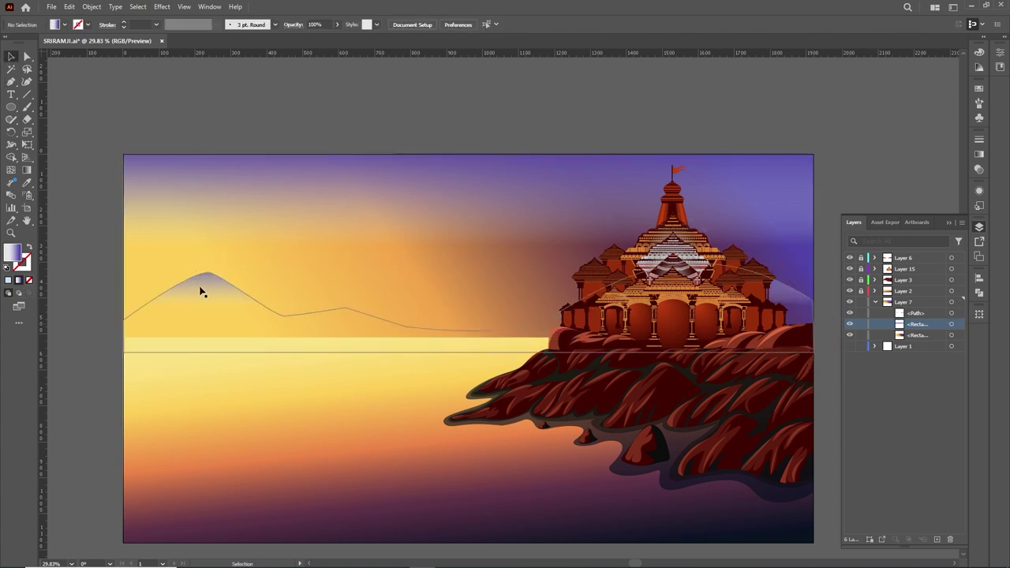
# Fill the mountain with dark maroon and reshape its middle peak and right hump
pyautogui.click(979, 90)
pyautogui.click(856, 176)
pyautogui.click(856, 164)
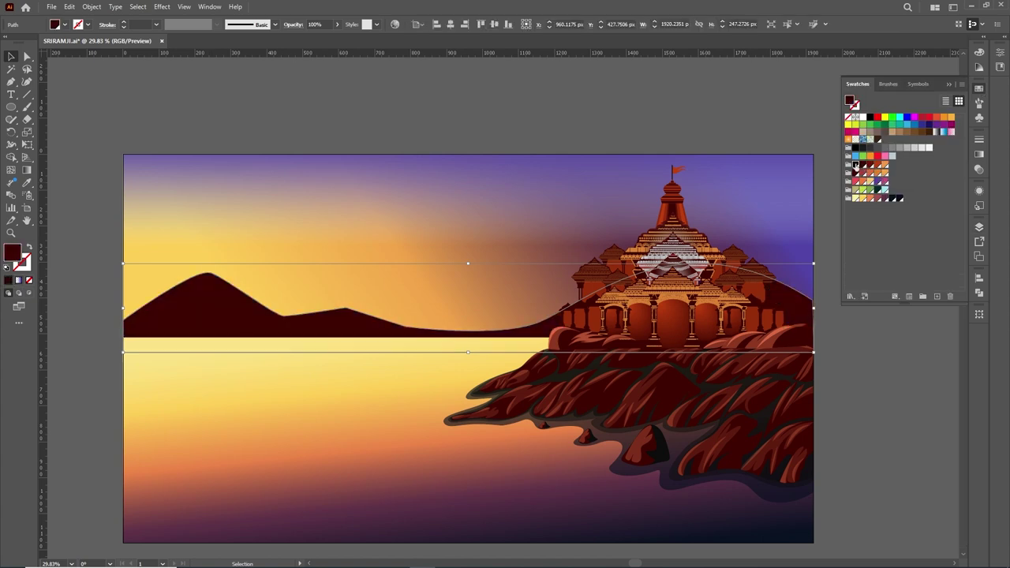
pyautogui.scroll(3, 413, 284)
pyautogui.press('a')
pyautogui.moveTo(360, 282); pyautogui.dragTo(372, 252)
pyautogui.moveTo(758, 296)
pyautogui.mouseDown()
pyautogui.moveTo(669, 274)
pyautogui.moveTo(620, 196)
pyautogui.mouseUp()
pyautogui.press('v')
pyautogui.hotkey('ctrl', 'shift', 'a')
pyautogui.hotkey('ctrl', '0')
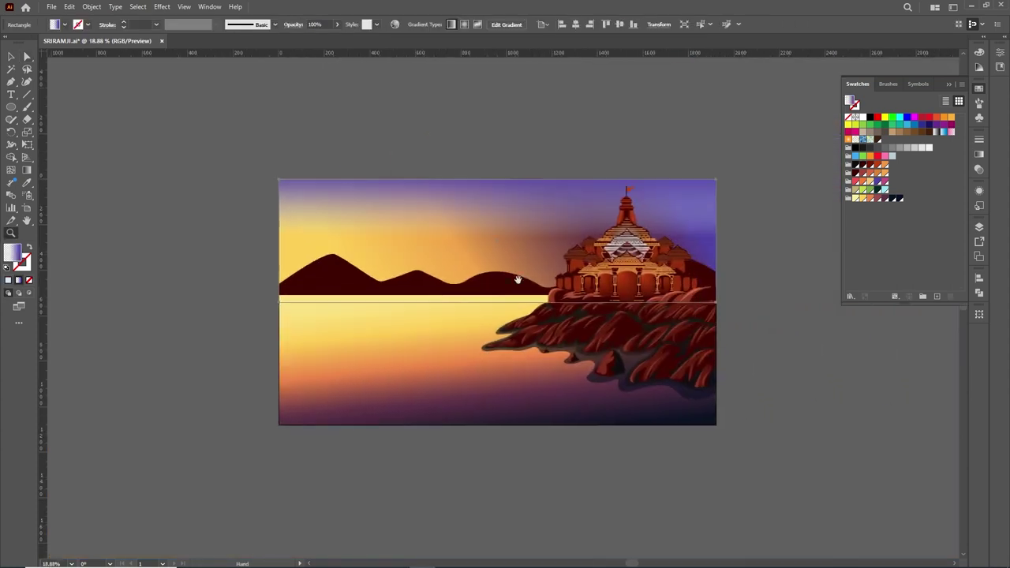
# Draw a lighter red front hill range in front of the mountains
pyautogui.moveTo(314, 279); pyautogui.dragTo(336, 279)
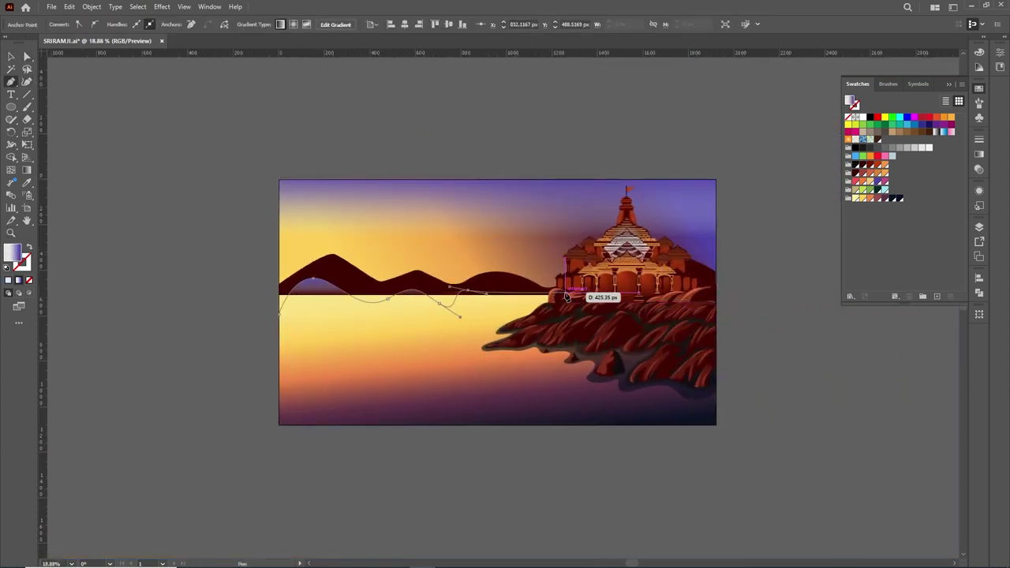
pyautogui.scroll(5, 281, 319)
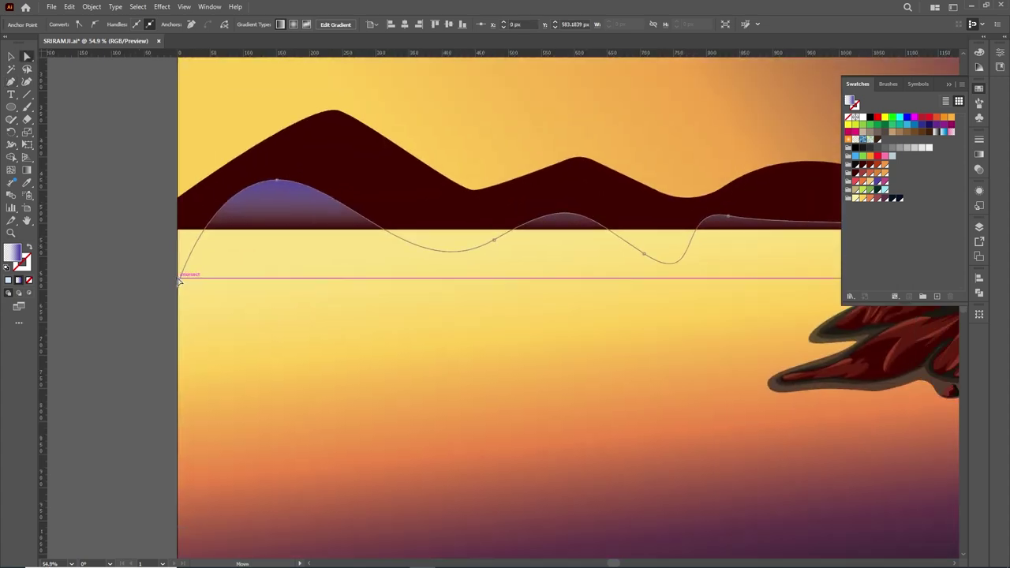
pyautogui.click(183, 288)
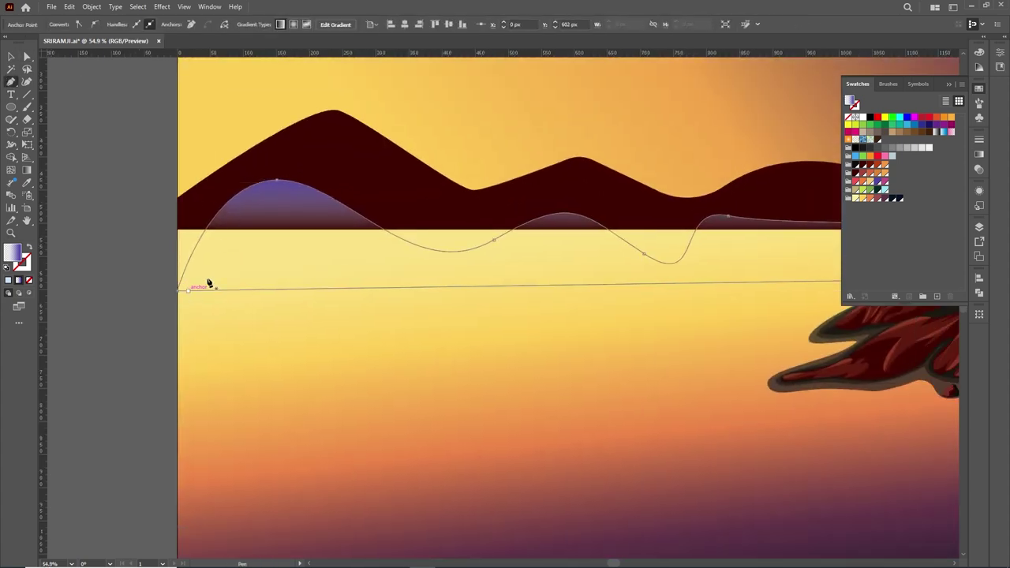
pyautogui.hotkey('ctrl', 'shift', 'a')
pyautogui.hotkey('ctrl', '-')
# Adjust the front hill's anchor points so it spans the artboard edges
pyautogui.press('a')
pyautogui.click(500, 266)
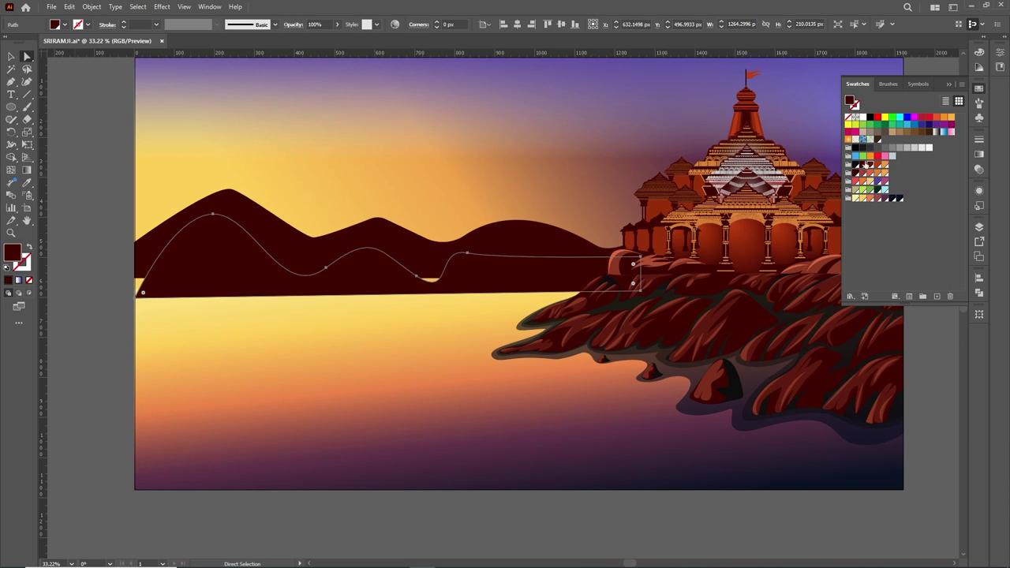
pyautogui.moveTo(417, 274); pyautogui.dragTo(415, 271)
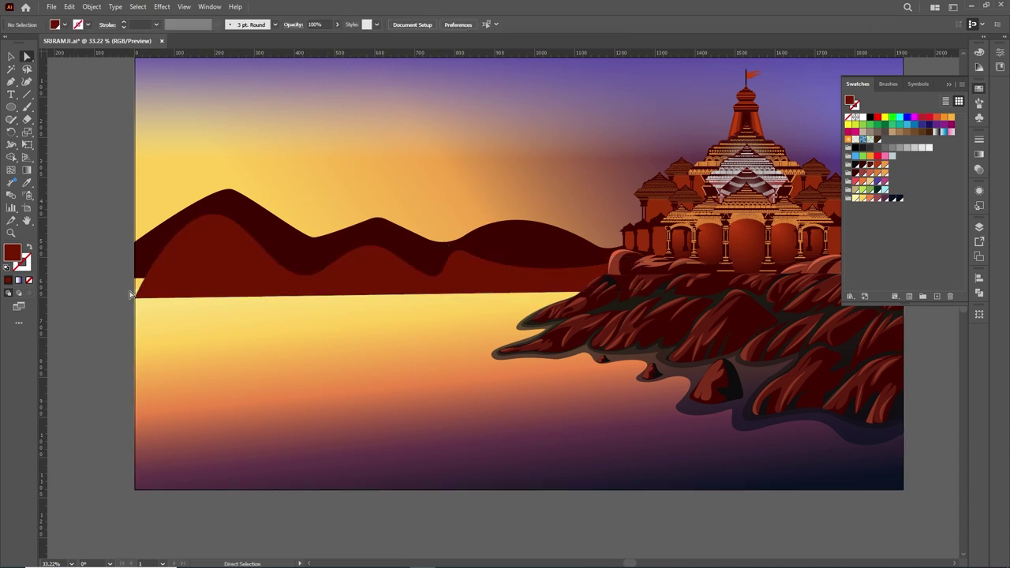
pyautogui.moveTo(135, 278); pyautogui.dragTo(136, 291)
pyautogui.scroll(-2, 90, 296)
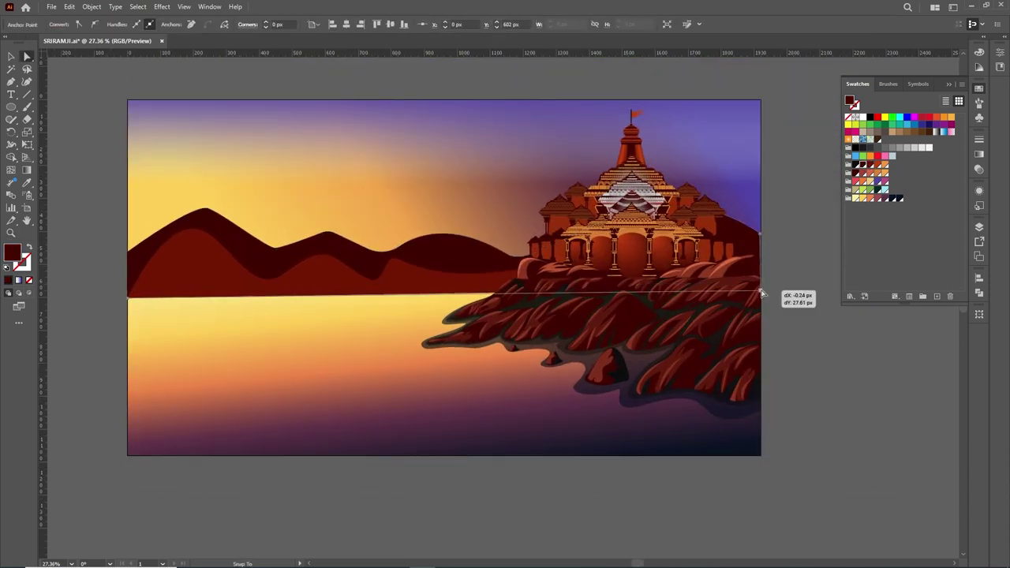
pyautogui.click(785, 291)
# Draw a wavy hill shape above the water line and fill it orange-red
pyautogui.press('p')
pyautogui.press('F7')
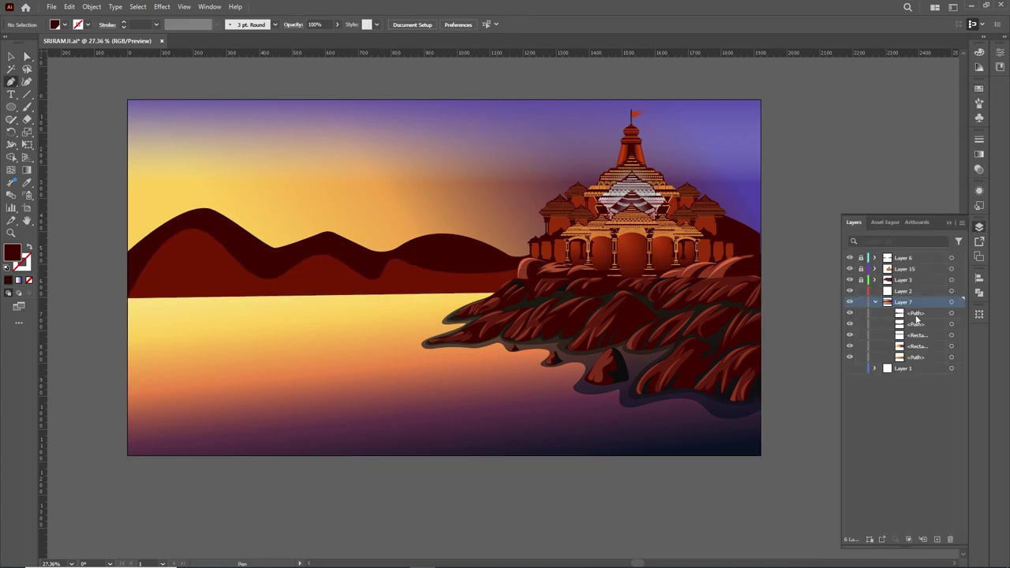
pyautogui.click(128, 298)
pyautogui.moveTo(217, 273); pyautogui.dragTo(231, 280)
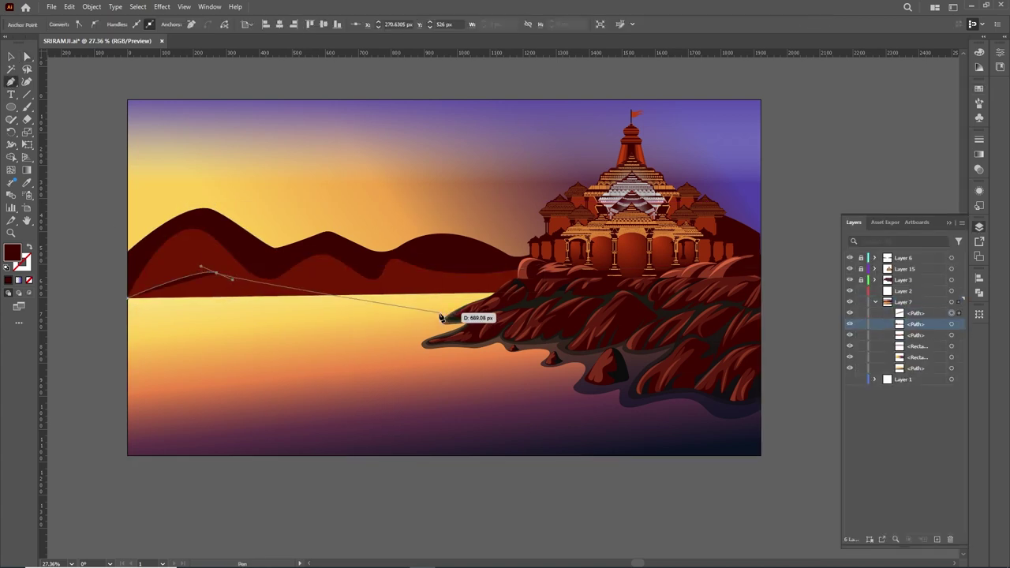
pyautogui.click(508, 300)
pyautogui.click(472, 320)
pyautogui.click(129, 323)
pyautogui.click(128, 297)
pyautogui.click(979, 88)
pyautogui.click(876, 166)
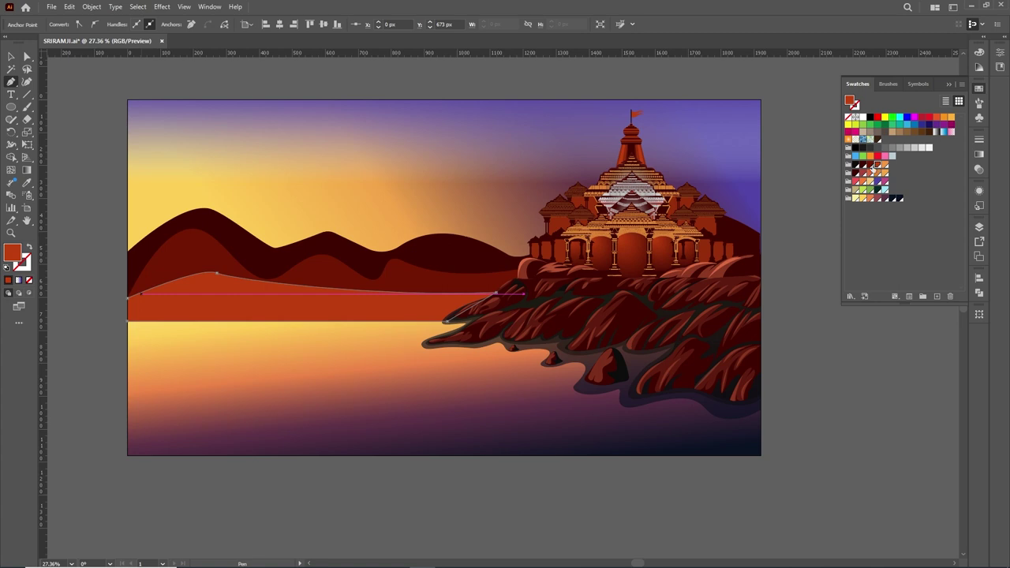
# Reshape the hill's points and send it backward behind the dark mountains
pyautogui.press('a')
pyautogui.moveTo(254, 268)
pyautogui.mouseDown()
pyautogui.moveTo(245, 264)
pyautogui.moveTo(308, 306)
pyautogui.moveTo(324, 271)
pyautogui.mouseUp()
pyautogui.moveTo(270, 295); pyautogui.dragTo(263, 294)
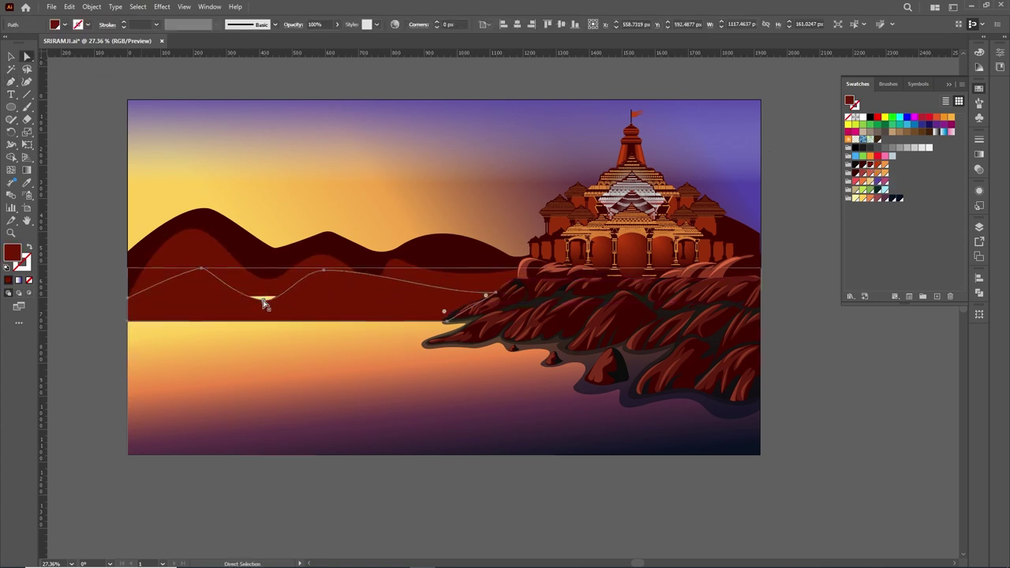
pyautogui.rightClick(370, 302)
pyautogui.click(513, 487)
pyautogui.click(546, 484)
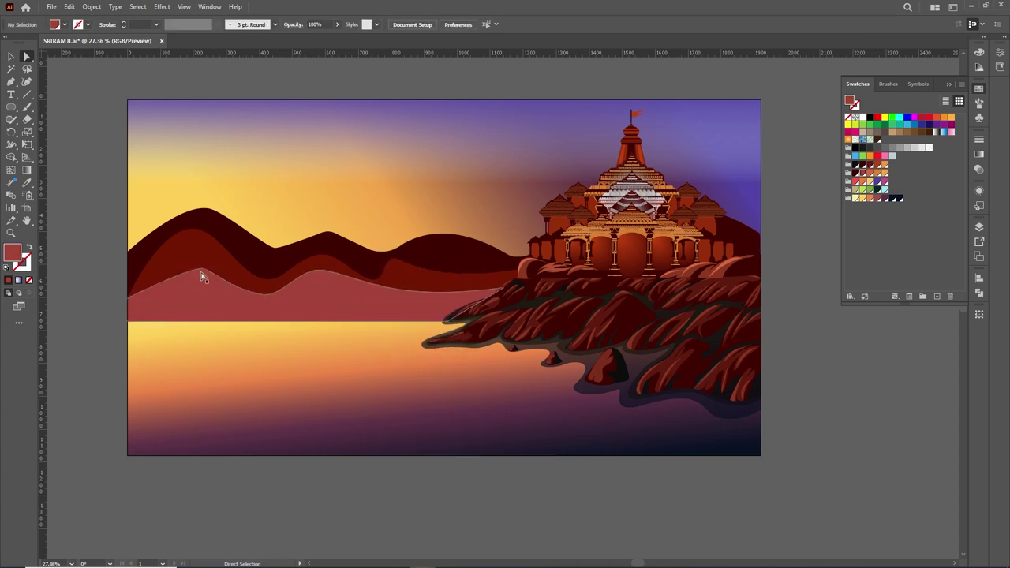
pyautogui.scroll(3, 390, 304)
pyautogui.press('F7')
# Draw a level horizon line with a 10 pt yellow stroke
pyautogui.press('p')
pyautogui.click(161, 168)
pyautogui.click(646, 167)
pyautogui.click(156, 24)
pyautogui.click(170, 174)
pyautogui.click(86, 25)
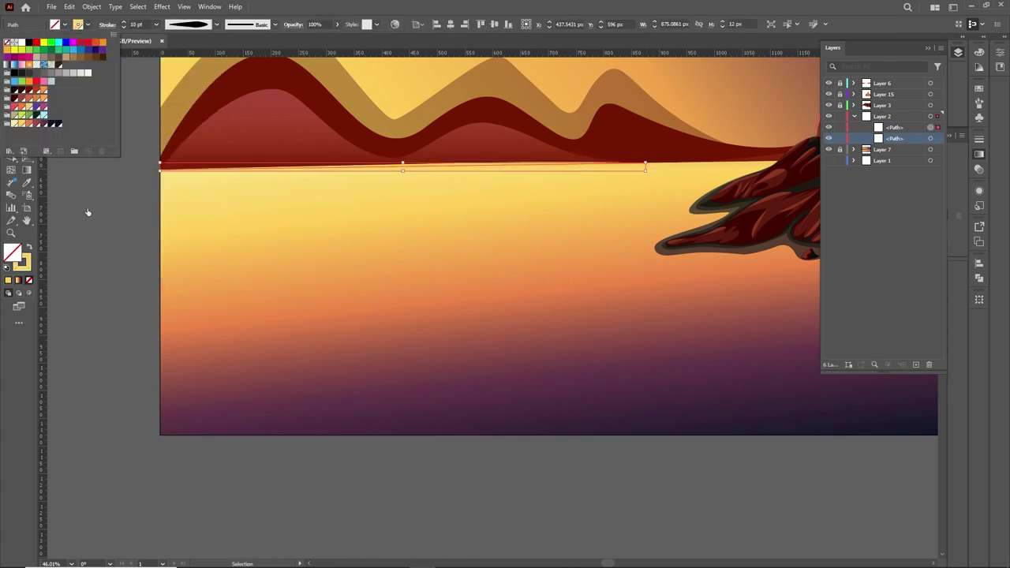
pyautogui.click(455, 173)
# Draw seven short horizontal streaks across the water
pyautogui.press('p')
pyautogui.moveTo(234, 198)
pyautogui.mouseDown()
pyautogui.moveTo(368, 199)
pyautogui.moveTo(405, 212)
pyautogui.mouseUp()
pyautogui.moveTo(281, 236); pyautogui.dragTo(395, 236)
pyautogui.moveTo(575, 231); pyautogui.dragTo(427, 232)
pyautogui.moveTo(192, 252); pyautogui.dragTo(336, 252)
pyautogui.moveTo(426, 253); pyautogui.dragTo(511, 254)
pyautogui.moveTo(460, 271); pyautogui.dragTo(221, 271)
pyautogui.moveTo(549, 284); pyautogui.dragTo(310, 285)
# Group the water streaks and give them a tapered width profile
pyautogui.moveTo(551, 303); pyautogui.dragTo(191, 303)
pyautogui.press('v')
pyautogui.hotkey('ctrl', 'a')
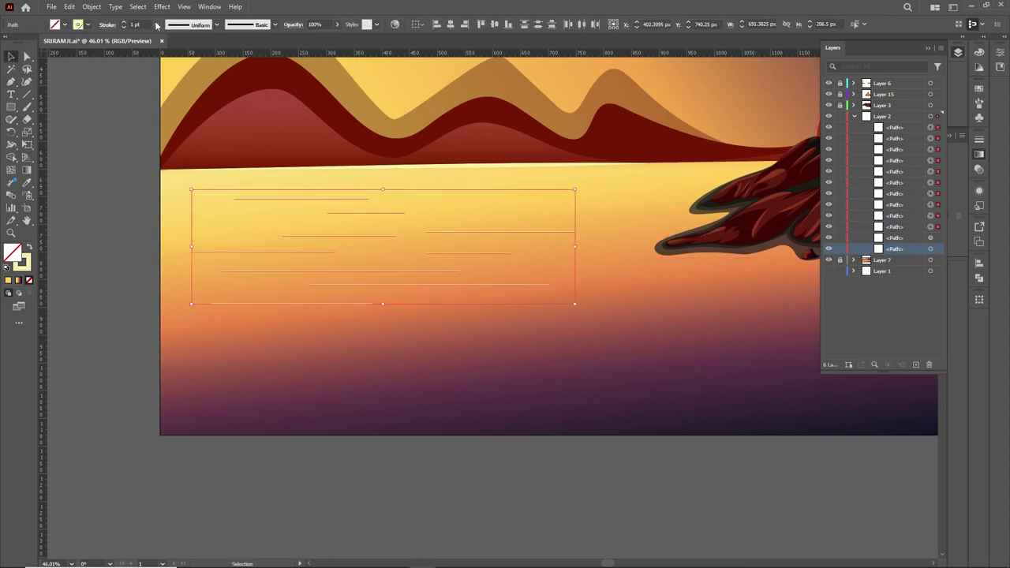
pyautogui.hotkey('ctrl', 'g')
pyautogui.click(104, 279)
pyautogui.hotkey('ctrl', '0')
pyautogui.press('b')
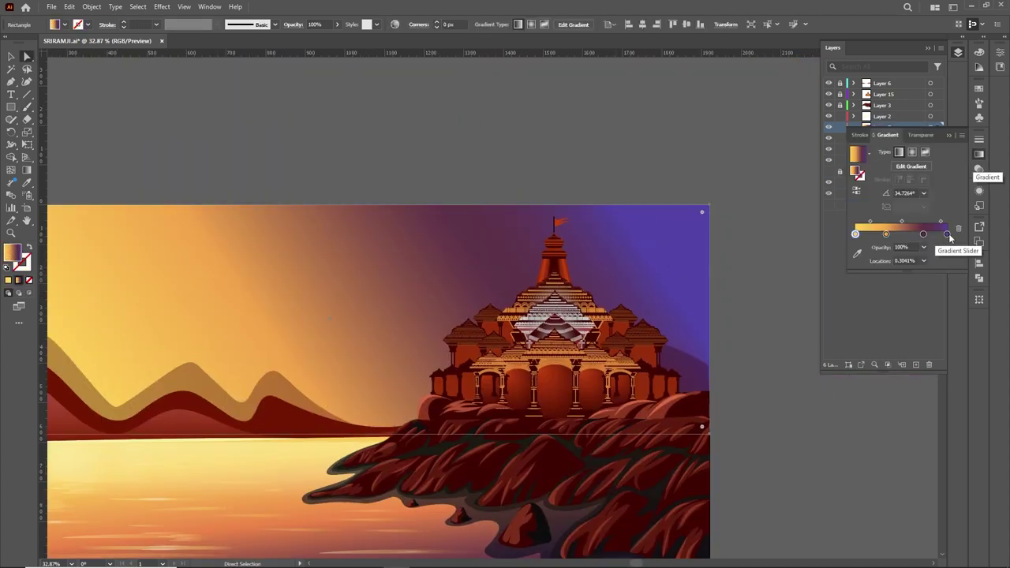
# Turn the purple and right-end sky gradient stops orange and nudge a middle stop
pyautogui.doubleClick(924, 235)
pyautogui.click(846, 327)
pyautogui.doubleClick(946, 234)
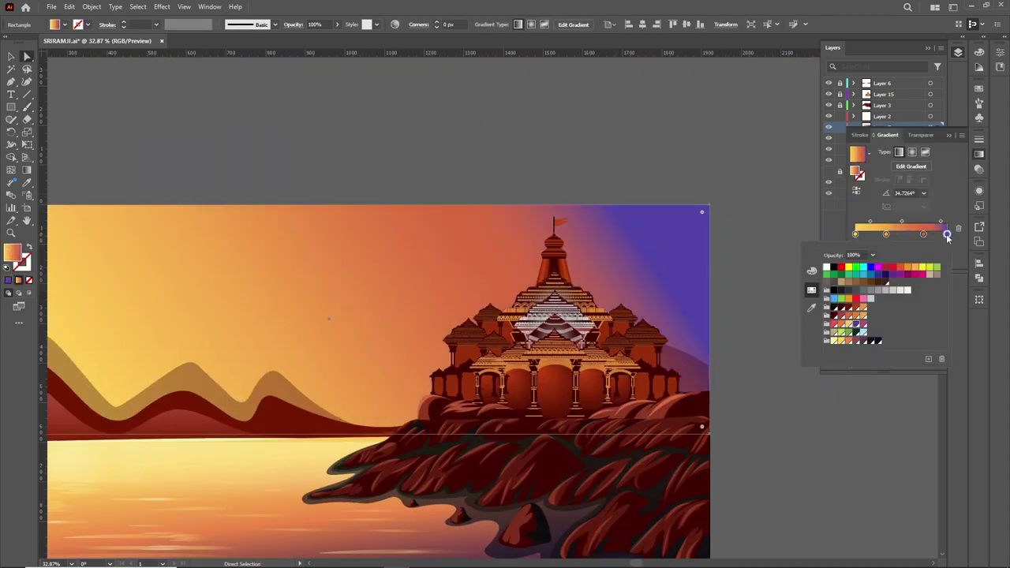
pyautogui.click(863, 317)
pyautogui.moveTo(924, 235); pyautogui.dragTo(925, 234)
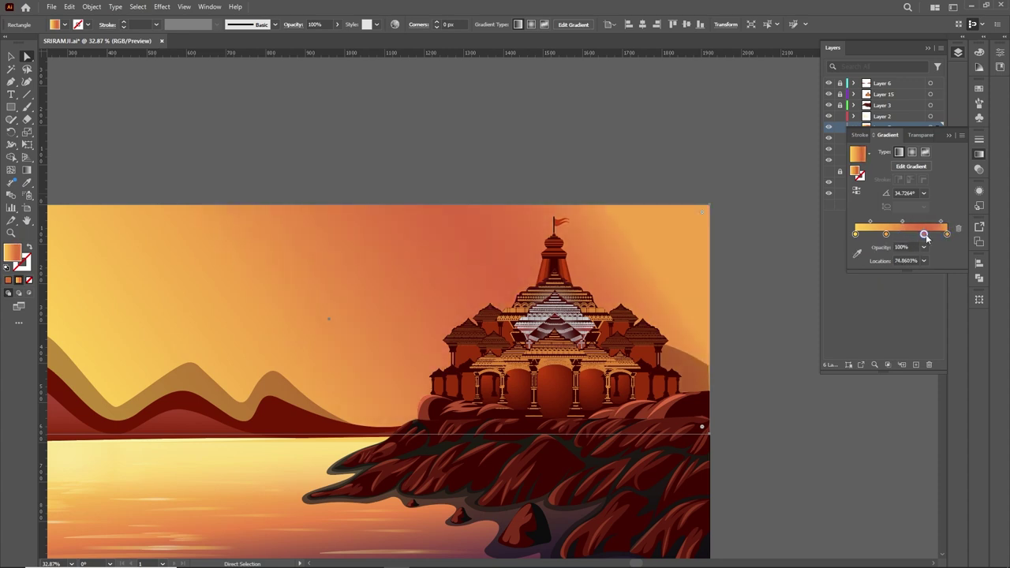
pyautogui.click(949, 135)
pyautogui.hotkey('ctrl', 'F9')
pyautogui.hotkey('ctrl', '-')
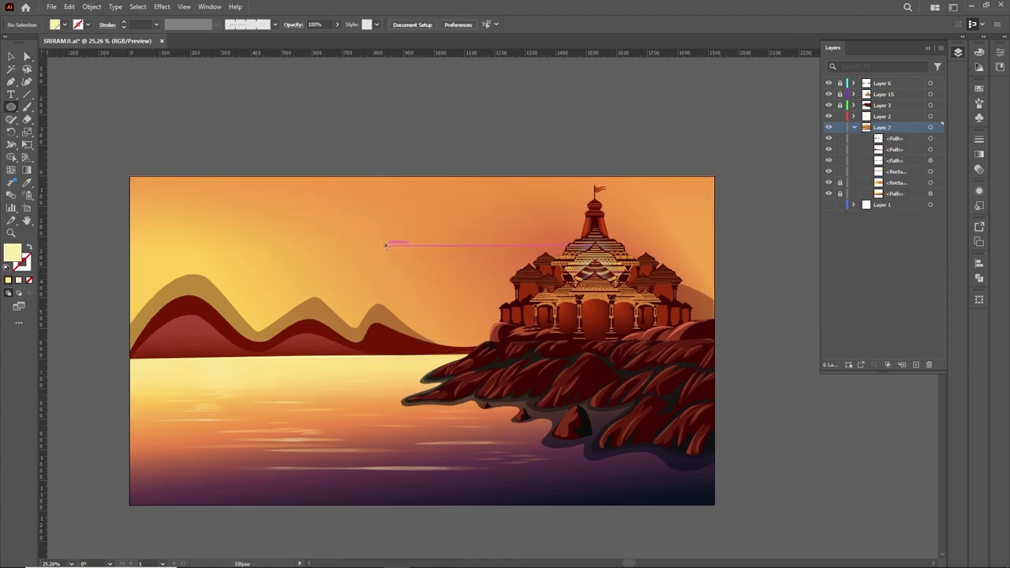
# Draw a pale yellow sun circle and nudge it toward the temple
pyautogui.moveTo(386, 245); pyautogui.dragTo(451, 340)
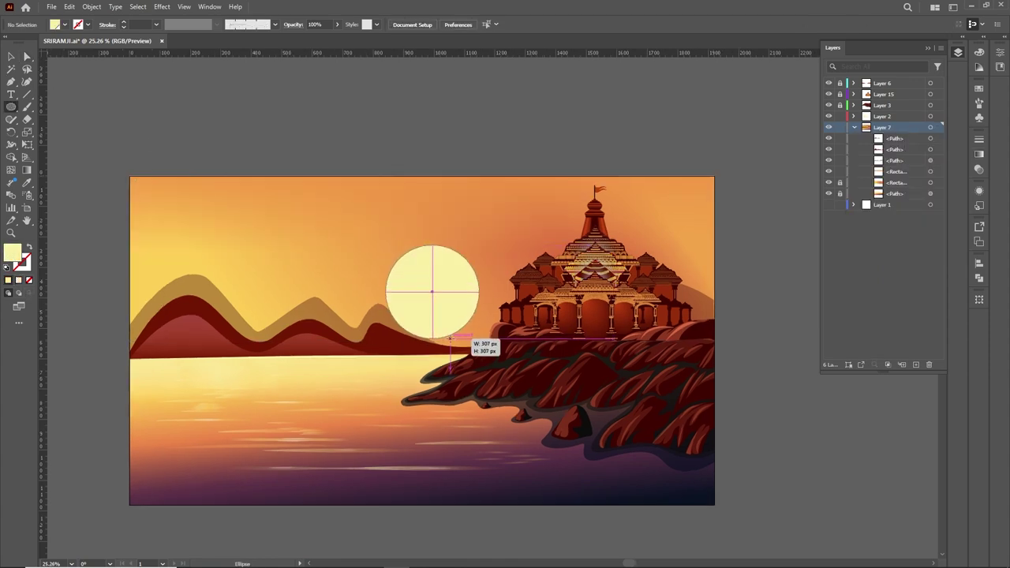
pyautogui.click(451, 341)
pyautogui.click(530, 303)
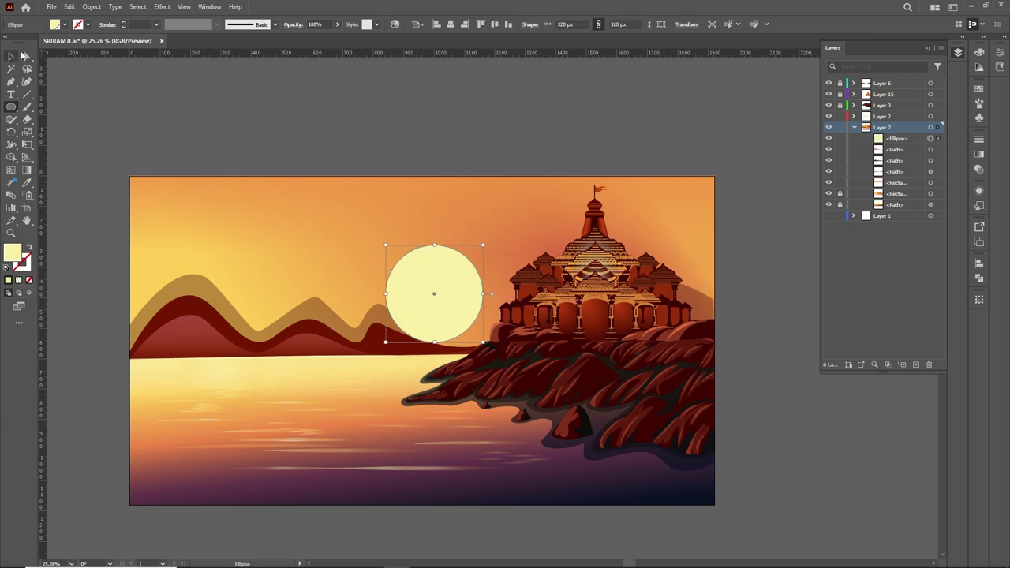
pyautogui.moveTo(474, 298); pyautogui.dragTo(473, 299)
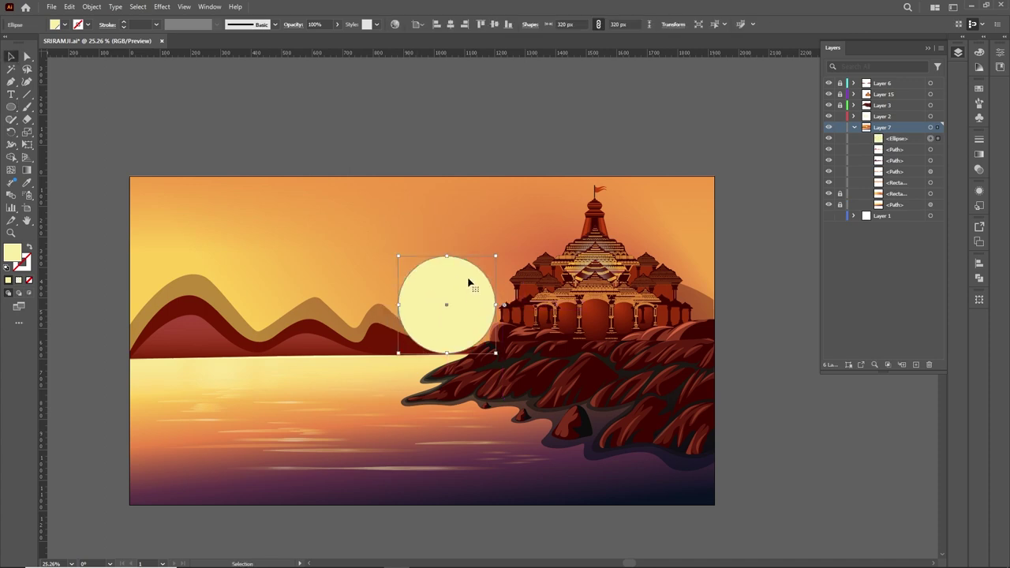
# Add a first offset-path glow ring around the sun at 75% opacity
pyautogui.click(93, 9)
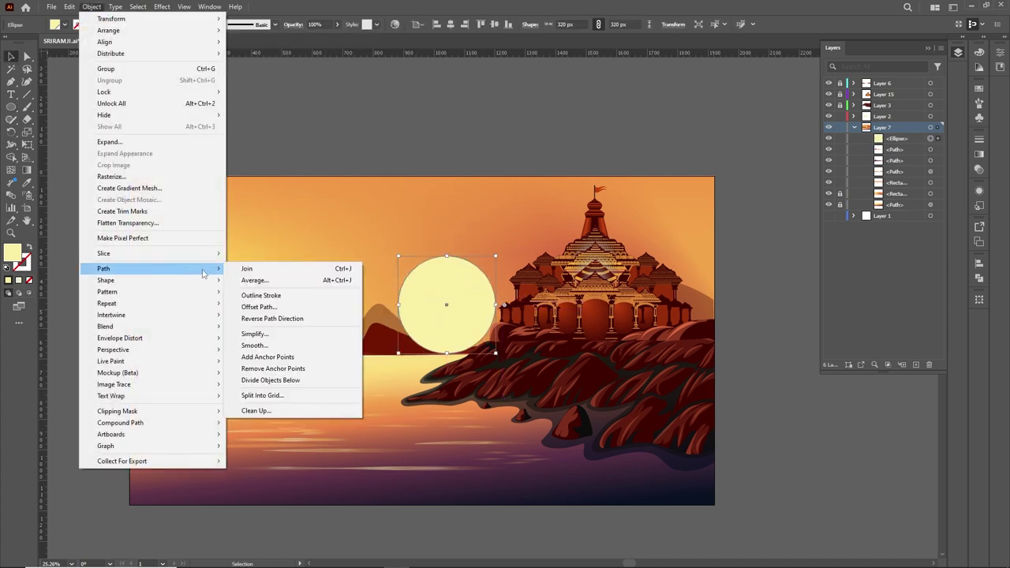
pyautogui.click(304, 310)
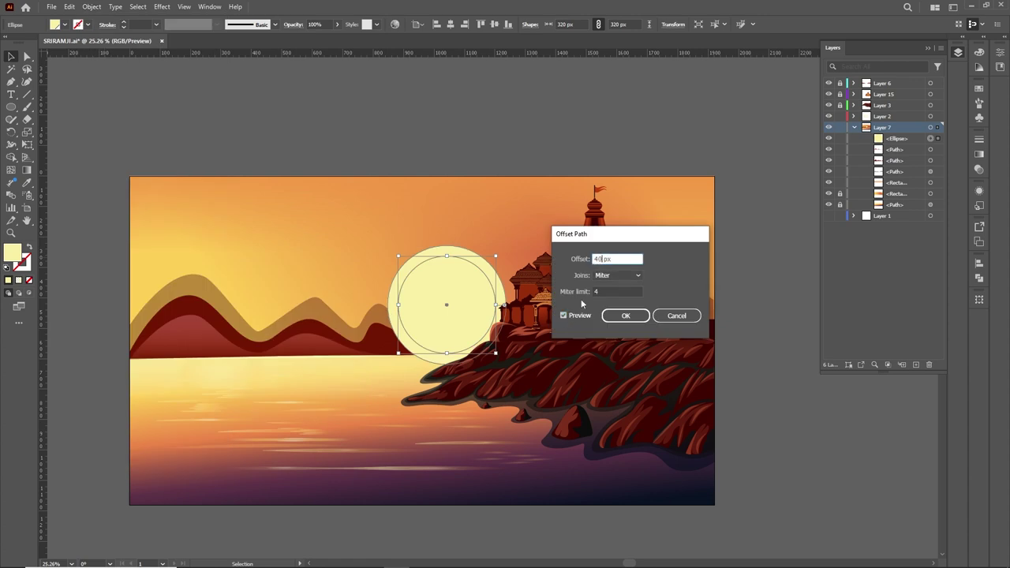
pyautogui.click(564, 315)
pyautogui.click(623, 315)
pyautogui.click(318, 25)
pyautogui.write('75')
pyautogui.press('Return')
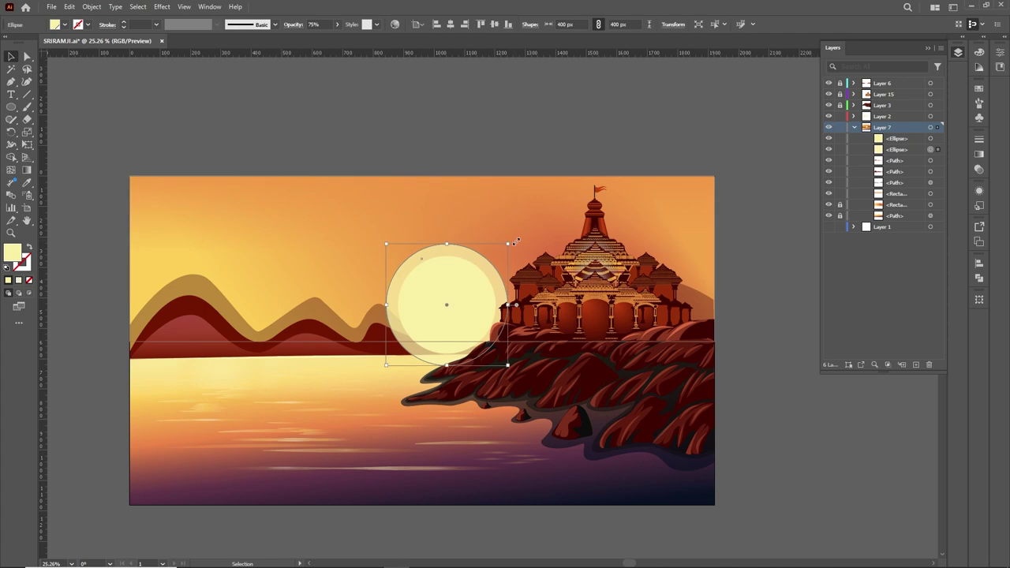
pyautogui.press('Return')
# Add three more progressively larger offset-path glow rings around the sun
pyautogui.click(92, 6)
pyautogui.click(315, 294)
pyautogui.click(625, 316)
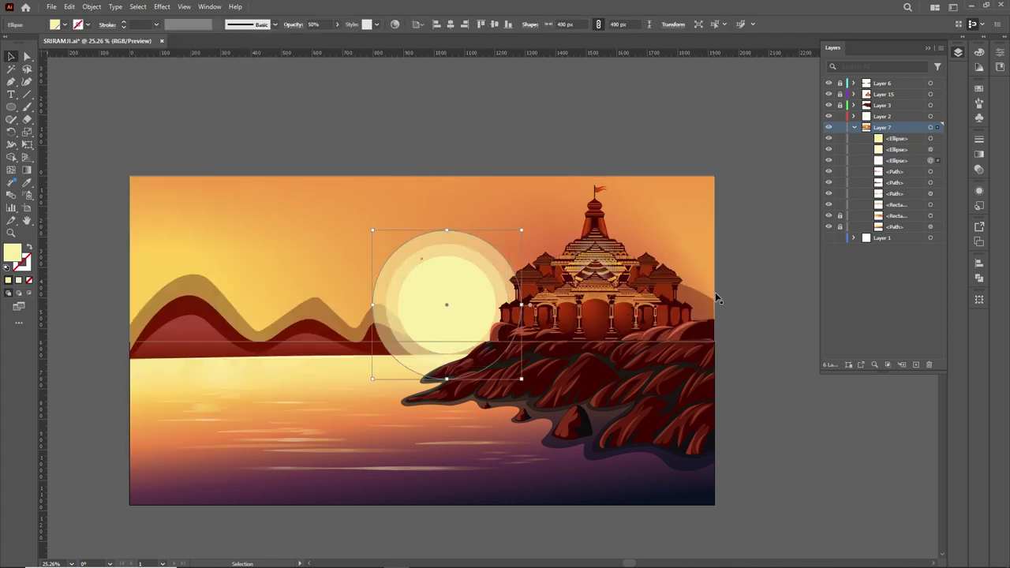
pyautogui.click(92, 6)
pyautogui.click(288, 309)
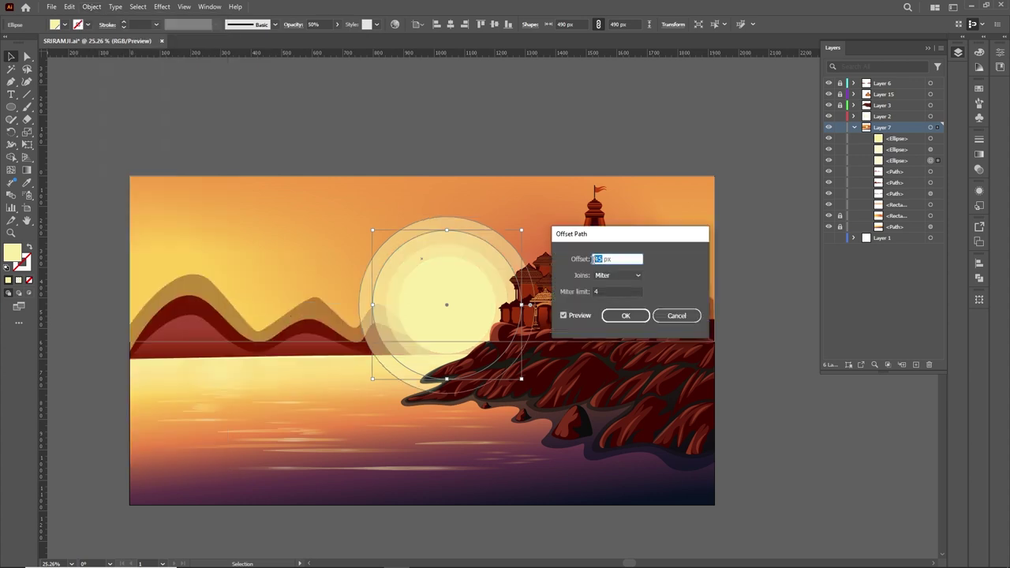
pyautogui.click(626, 315)
pyautogui.click(92, 6)
pyautogui.click(272, 248)
pyautogui.click(625, 316)
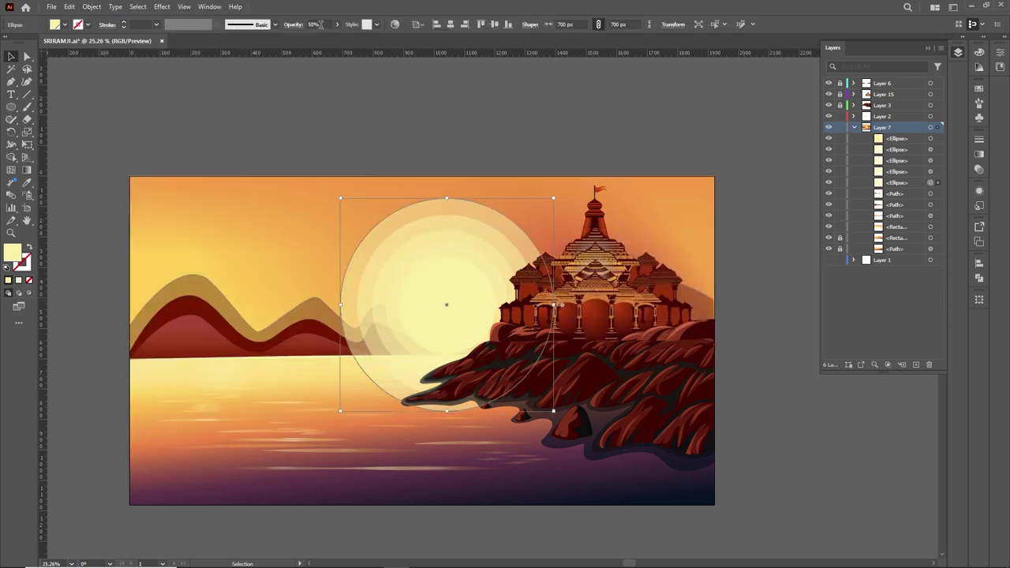
# Fade the 700 px outer ring to 10% opacity and add one more faint outer ring
pyautogui.click(484, 260)
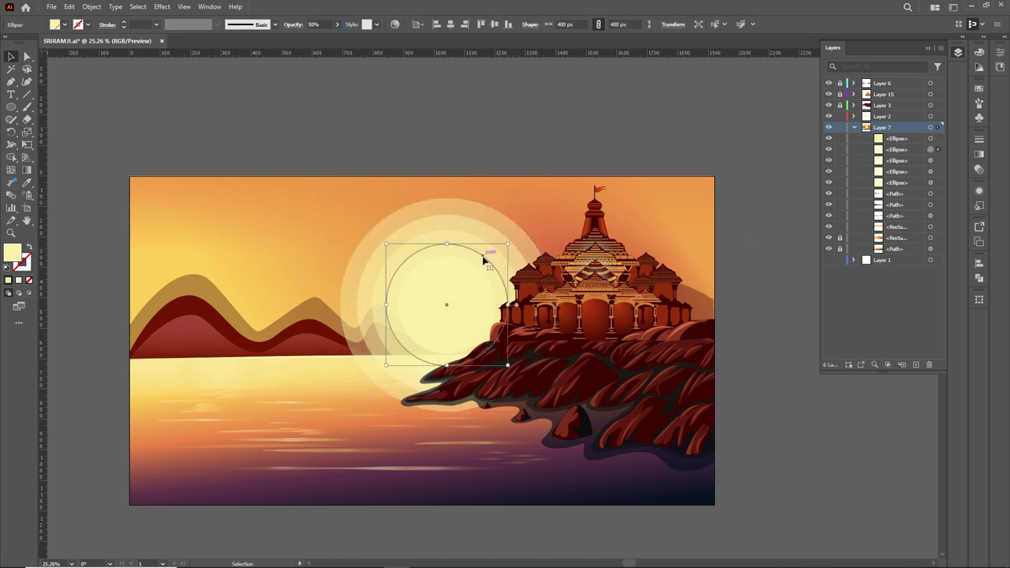
pyautogui.click(496, 254)
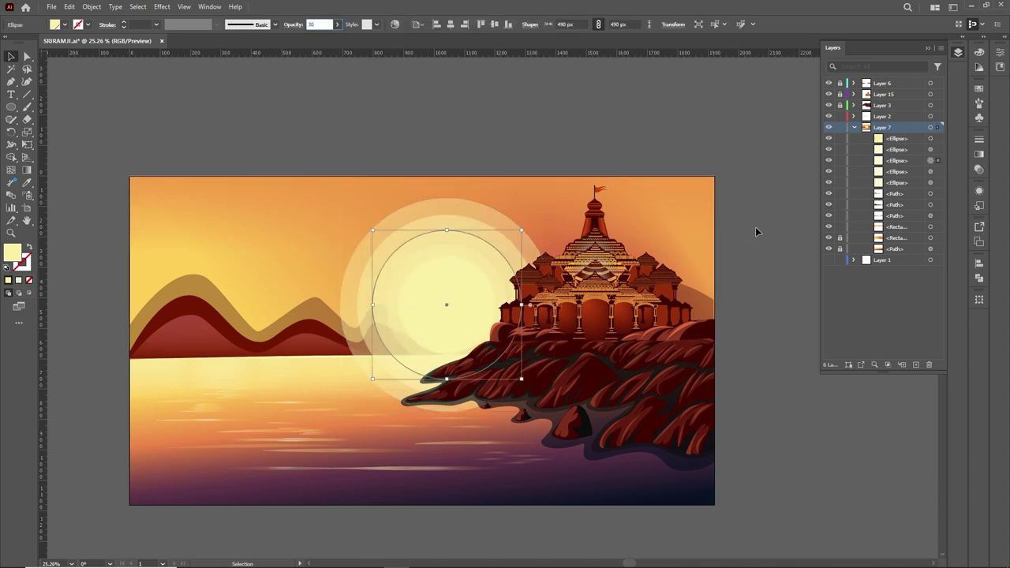
pyautogui.click(359, 261)
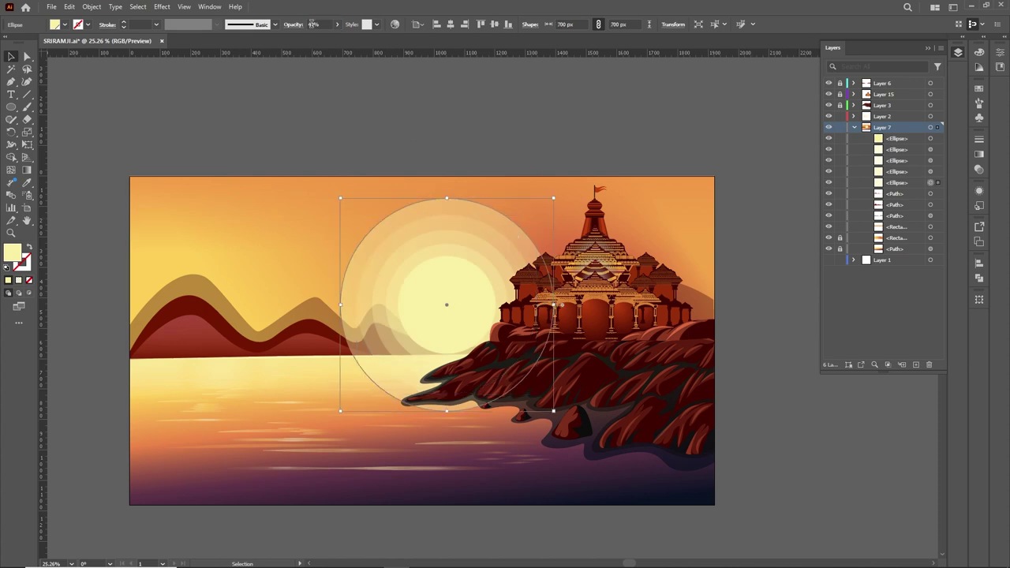
pyautogui.press('Return')
pyautogui.click(761, 212)
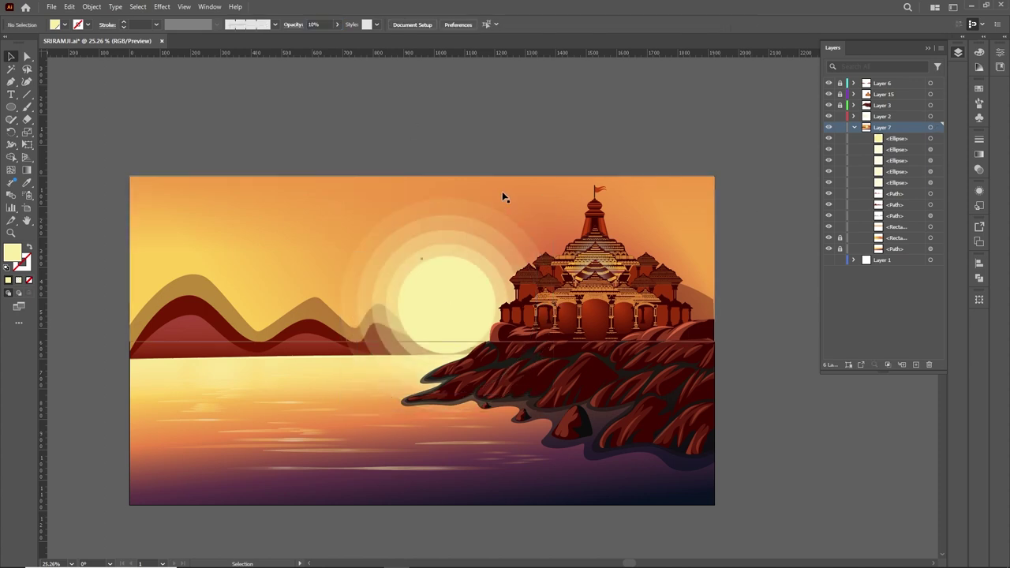
pyautogui.click(508, 219)
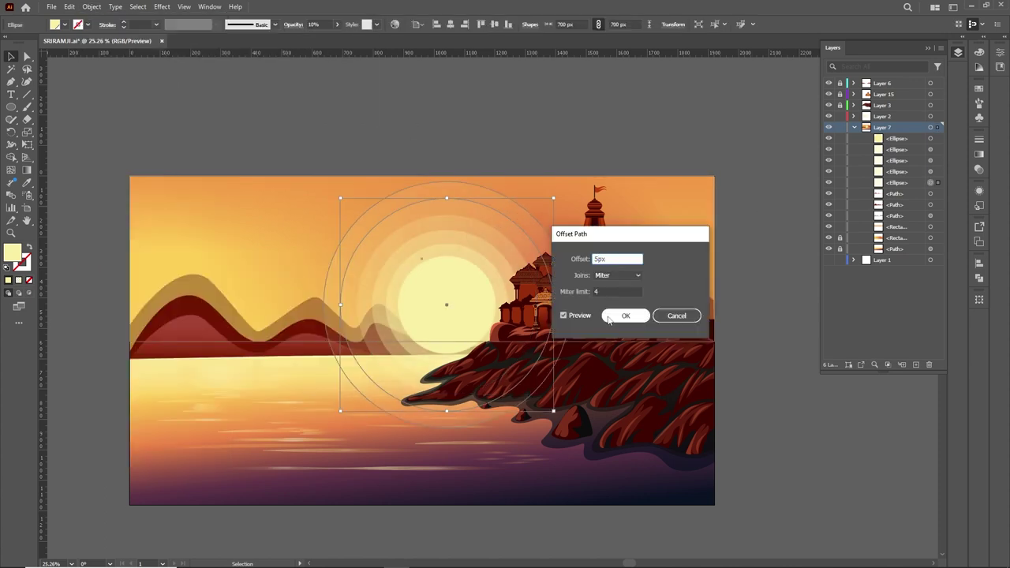
pyautogui.write('55')
pyautogui.press('Return')
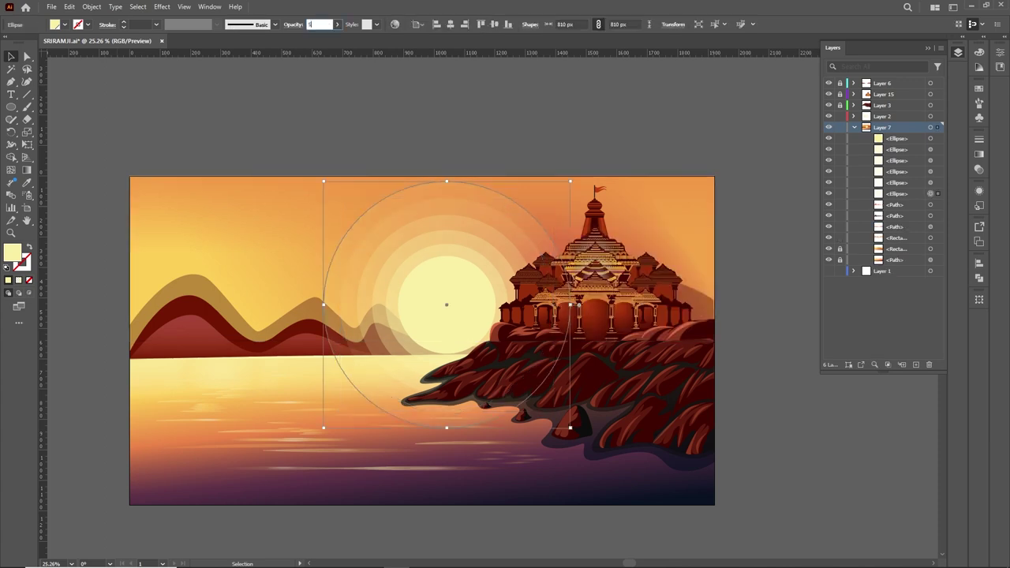
# Group the sun with all its rings and move the group beside the temple
pyautogui.hotkey('ctrl', 'g')
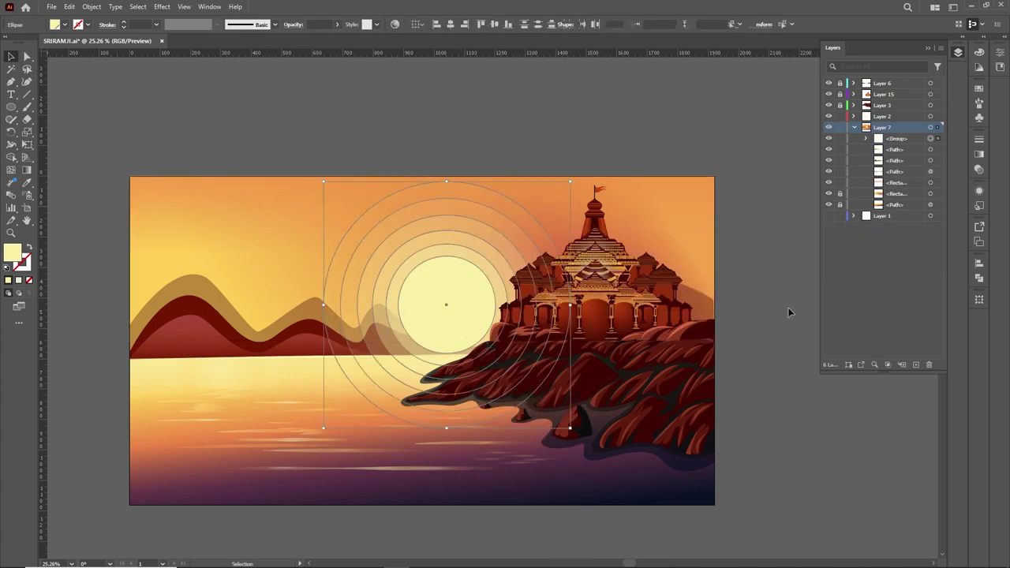
pyautogui.click(788, 308)
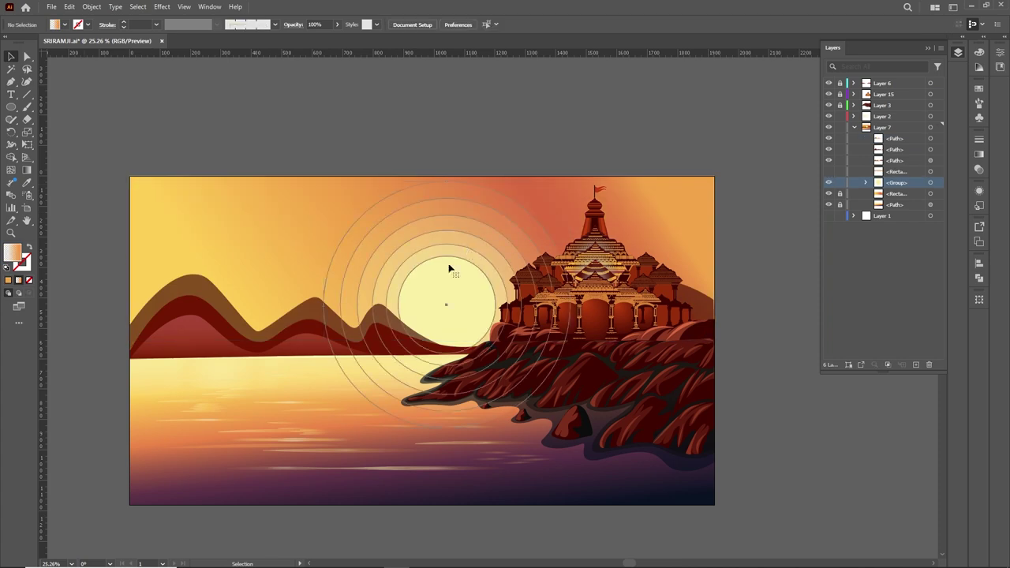
pyautogui.moveTo(421, 324); pyautogui.dragTo(479, 297)
pyautogui.click(811, 207)
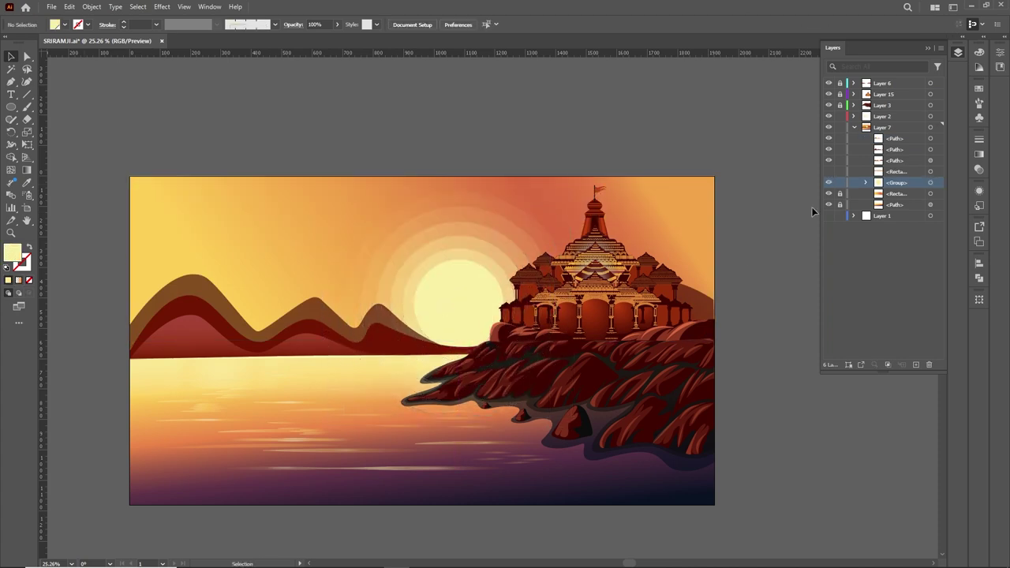
# Draw a tall beam rectangle with a vertical gradient from light tan to transparent
pyautogui.scroll(1, 769, 212)
pyautogui.press('m')
pyautogui.moveTo(335, 124); pyautogui.dragTo(368, 372)
pyautogui.click(981, 157)
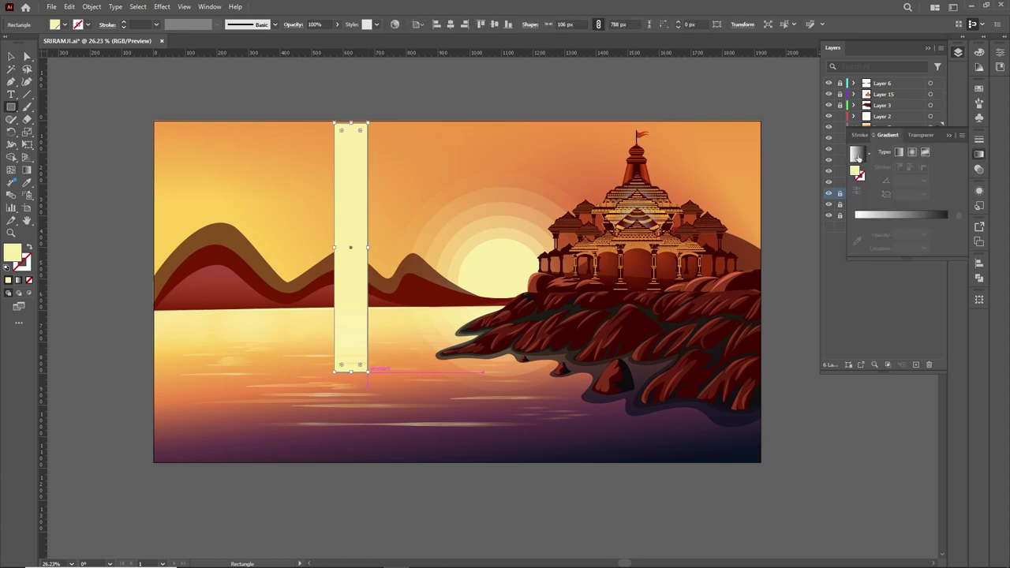
pyautogui.click(858, 155)
pyautogui.click(28, 171)
pyautogui.moveTo(335, 247)
pyautogui.mouseDown()
pyautogui.moveTo(352, 370)
pyautogui.moveTo(348, 130)
pyautogui.mouseUp()
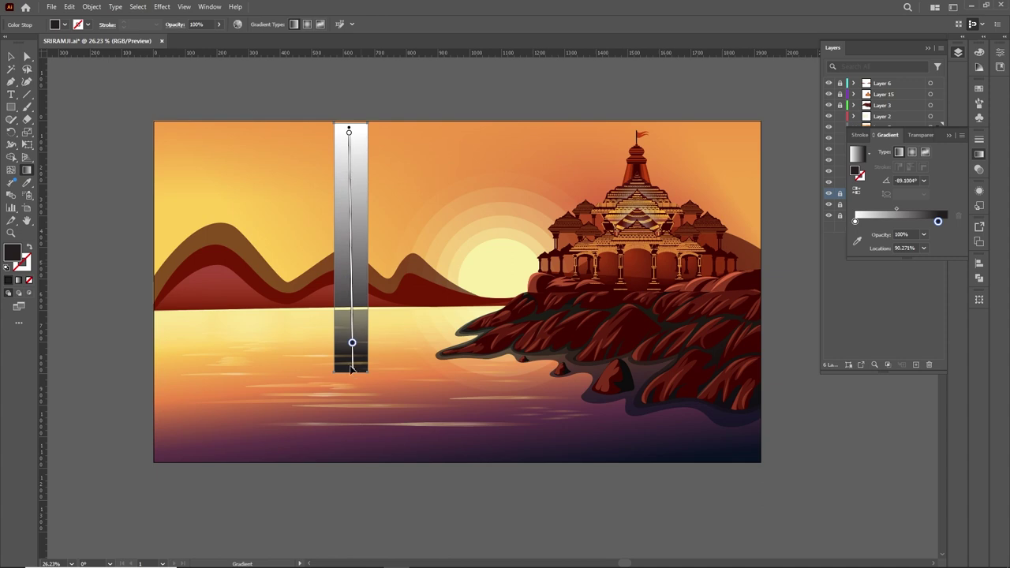
pyautogui.doubleClick(939, 223)
pyautogui.click(840, 328)
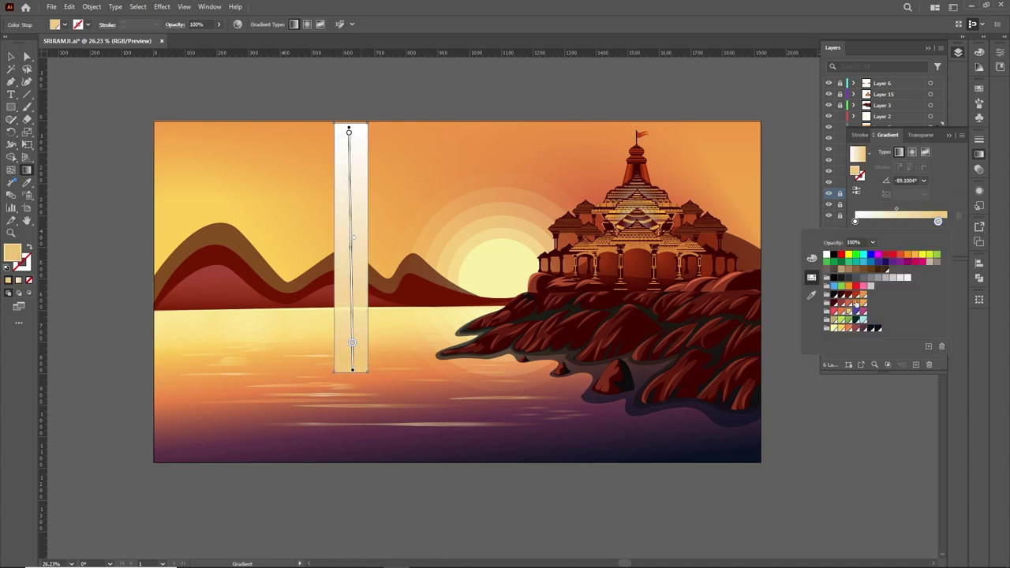
pyautogui.click(888, 229)
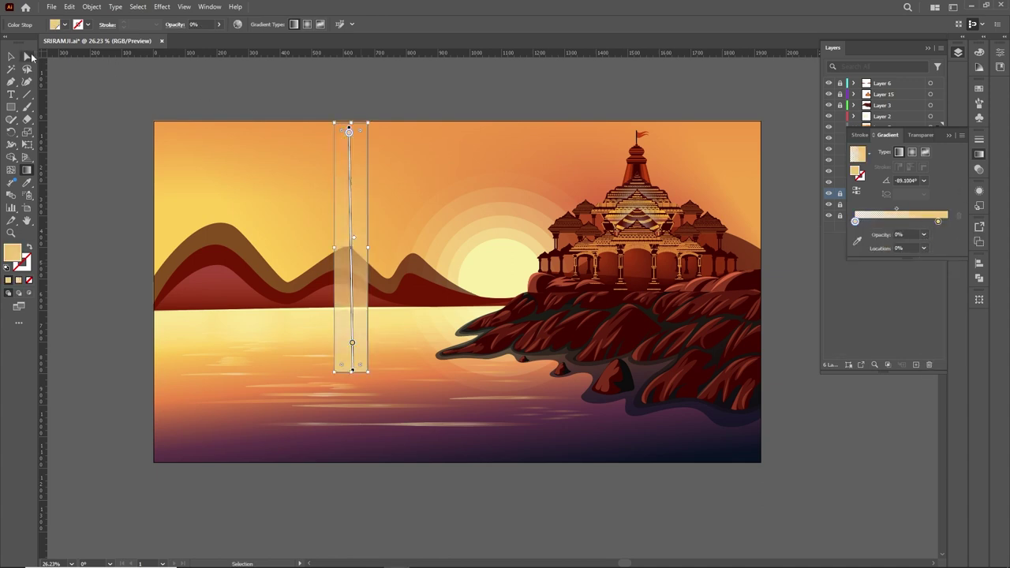
# Taper the beam with Free Transform, seat its base on the sun, and adjust its gradient
pyautogui.click(27, 57)
pyautogui.click(108, 94)
pyautogui.click(368, 261)
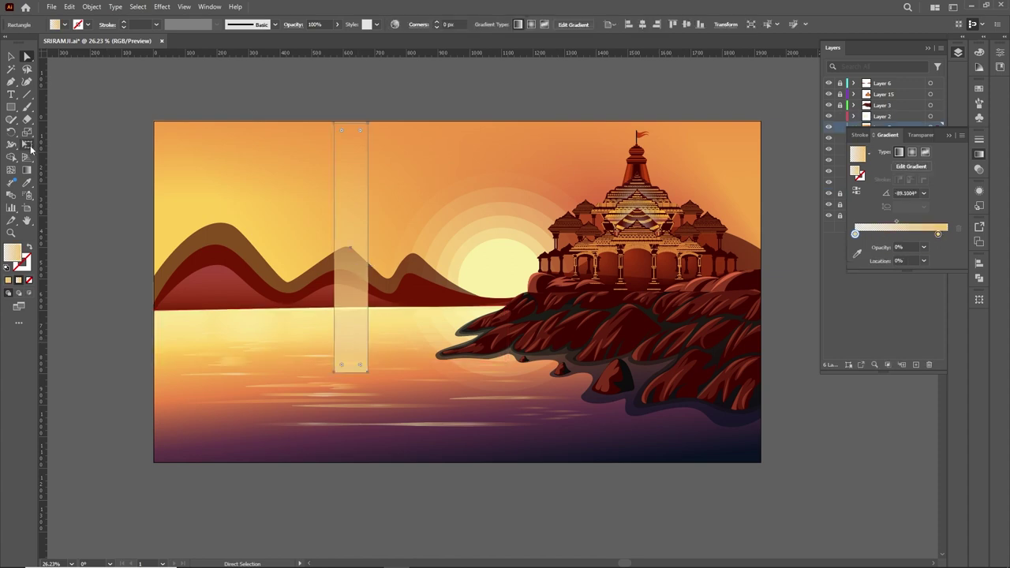
pyautogui.click(29, 146)
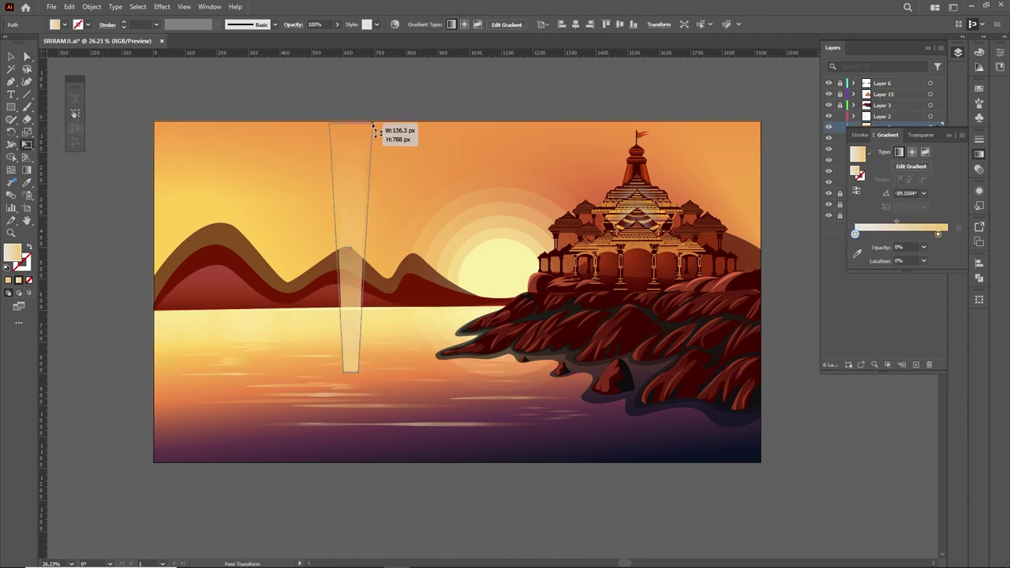
pyautogui.press('v')
pyautogui.click(424, 87)
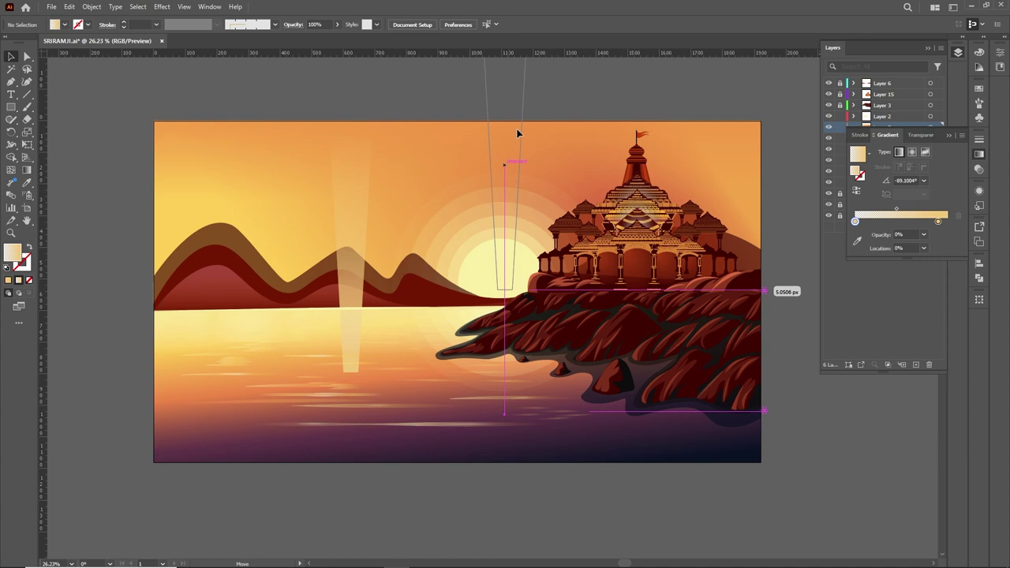
pyautogui.moveTo(518, 134); pyautogui.dragTo(518, 128)
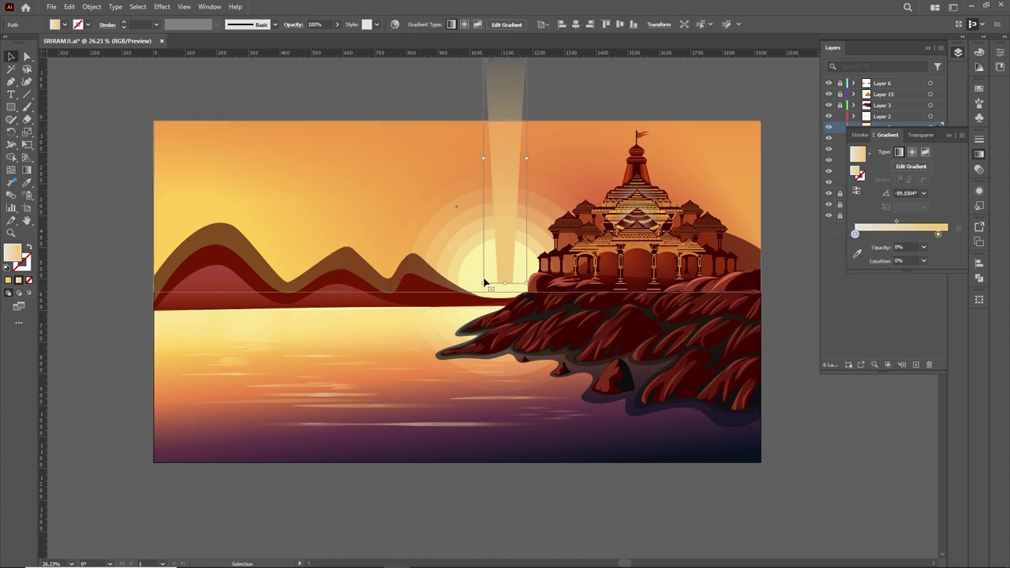
pyautogui.moveTo(510, 104); pyautogui.dragTo(524, 266)
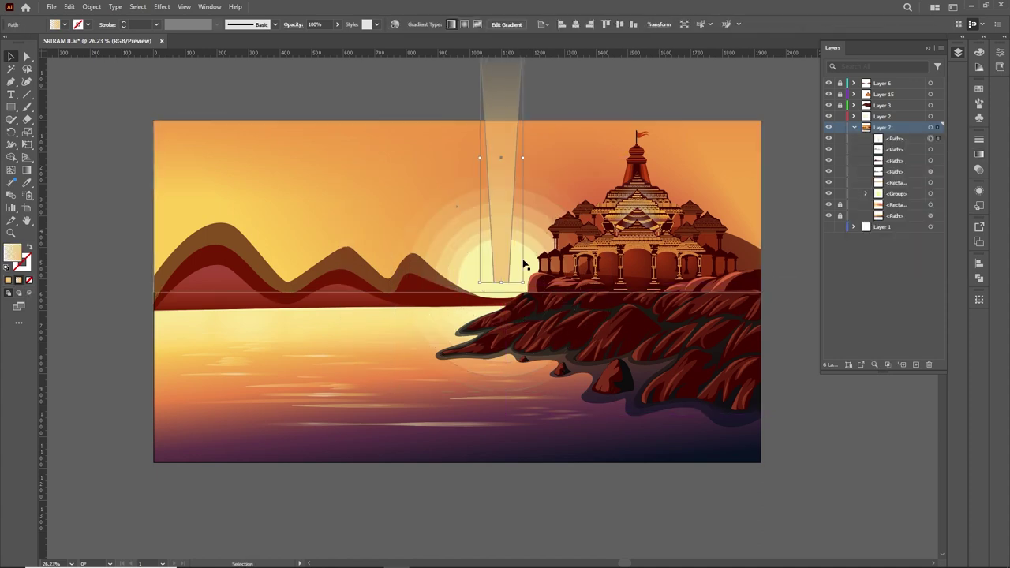
pyautogui.press('g')
pyautogui.scroll(2, 458, 284)
pyautogui.click(501, 114)
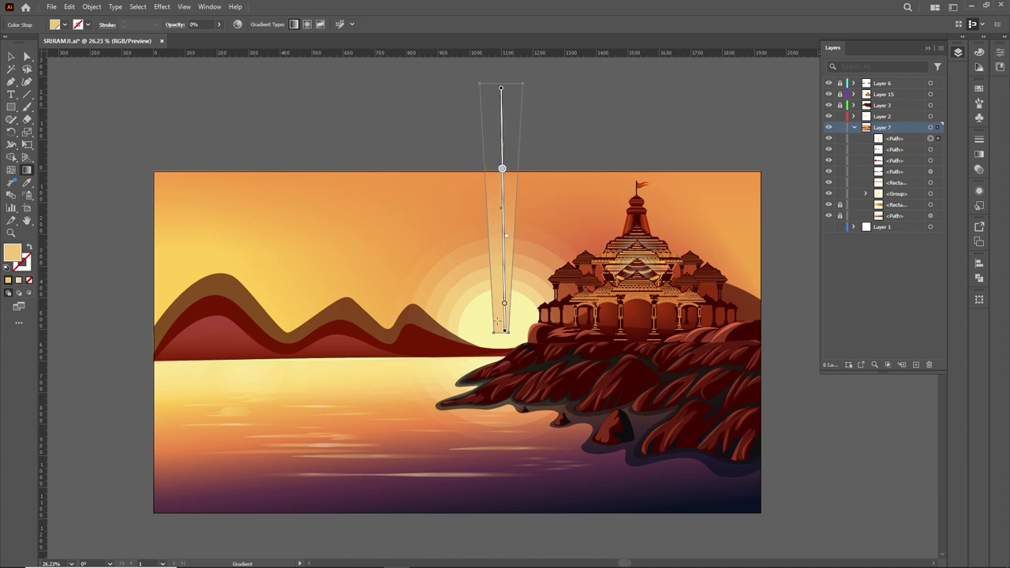
# Rotate-copy the beam 20° around its base repeatedly to fan a sunburst around the sun
pyautogui.press('r')
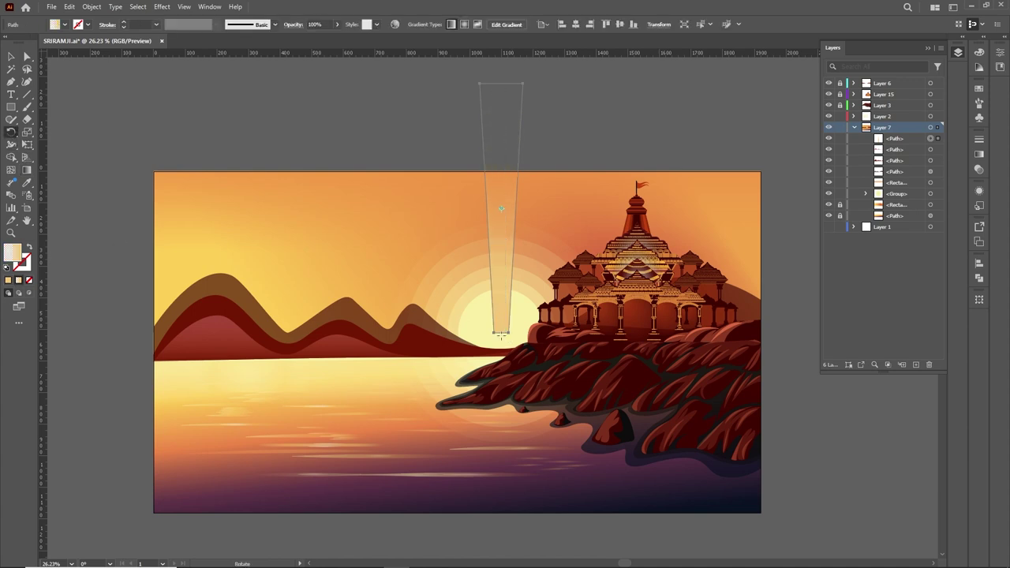
pyautogui.keyDown('alt'); pyautogui.click(501, 338); pyautogui.keyUp('alt')
pyautogui.click(661, 315)
pyautogui.hotkey('ctrl', 'd')
pyautogui.hotkey('ctrl', 'd')
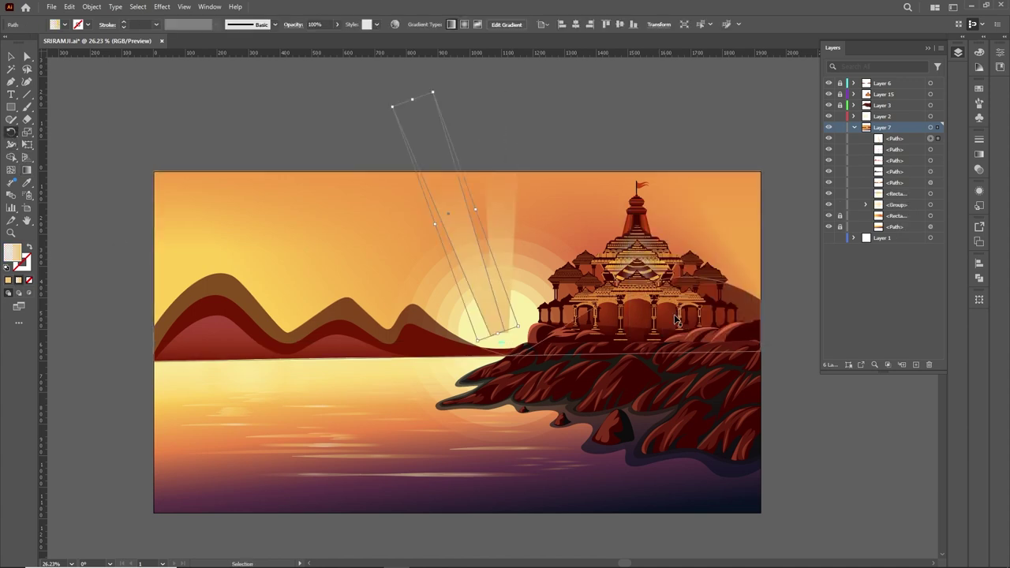
pyautogui.hotkey('ctrl', 'd')
pyautogui.hotkey('ctrl', 'd')
pyautogui.hotkey('ctrl', 'd')
pyautogui.hotkey('ctrl', 'd')
pyautogui.hotkey('ctrl', 'd')
pyautogui.hotkey('ctrl', 'd')
pyautogui.hotkey('ctrl', 'd')
pyautogui.hotkey('ctrl', 'd')
pyautogui.hotkey('ctrl', 'd')
pyautogui.hotkey('ctrl', 'd')
pyautogui.hotkey('ctrl', 'd')
pyautogui.hotkey('ctrl', 'd')
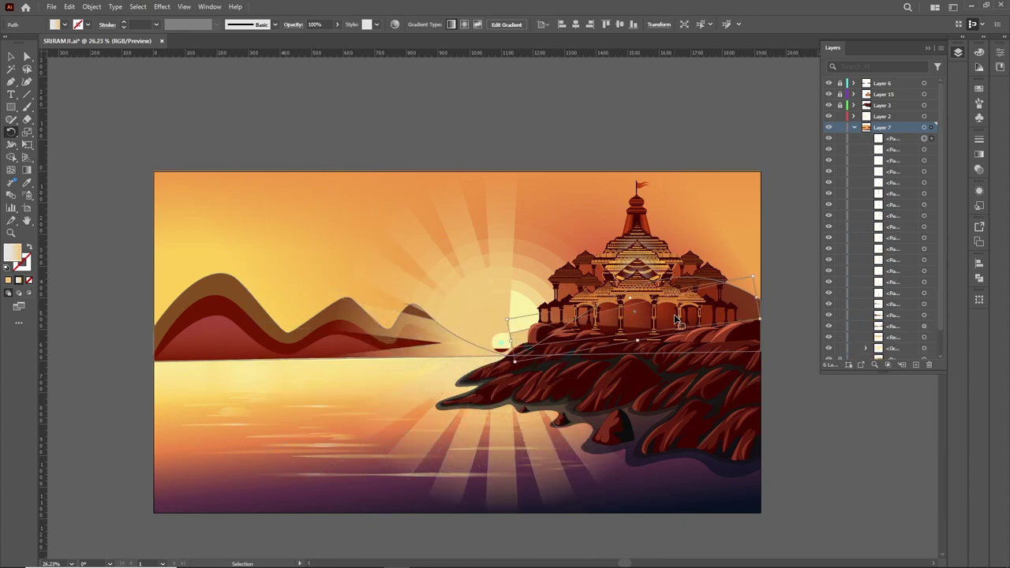
pyautogui.hotkey('ctrl', 'd')
pyautogui.hotkey('ctrl', 'd')
pyautogui.hotkey('ctrl', 'd')
pyautogui.hotkey('ctrl', 'd')
pyautogui.hotkey('ctrl', 'd')
pyautogui.hotkey('ctrl', 'd')
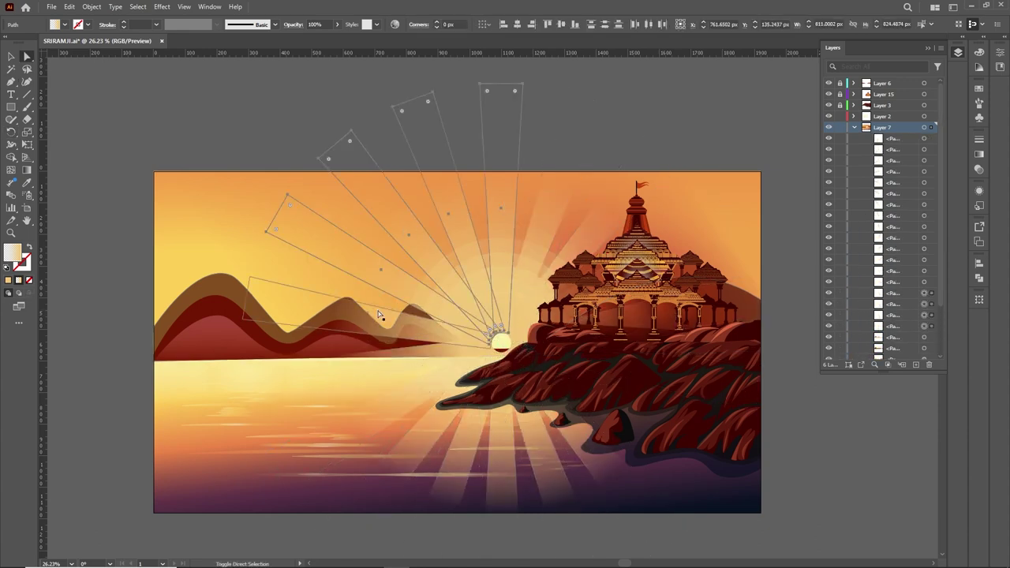
pyautogui.hotkey('ctrl', 'd')
pyautogui.hotkey('ctrl', 'd')
pyautogui.hotkey('ctrl', 'd')
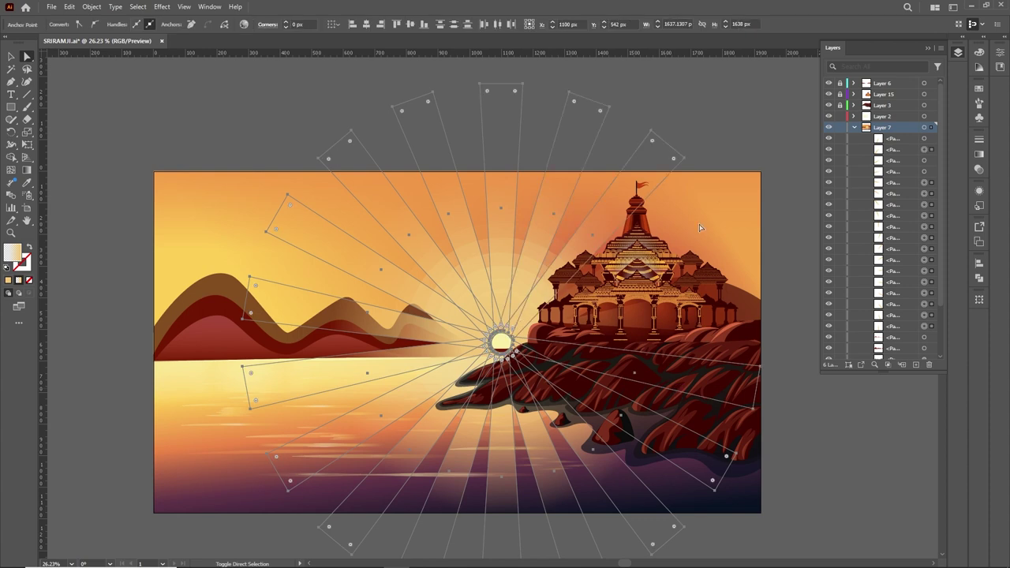
pyautogui.press('v')
# Group all the beams and delete those lying over the water
pyautogui.rightClick(433, 113)
pyautogui.click(460, 226)
pyautogui.keyDown('ctrl'); pyautogui.click(323, 521); pyautogui.keyUp('ctrl')
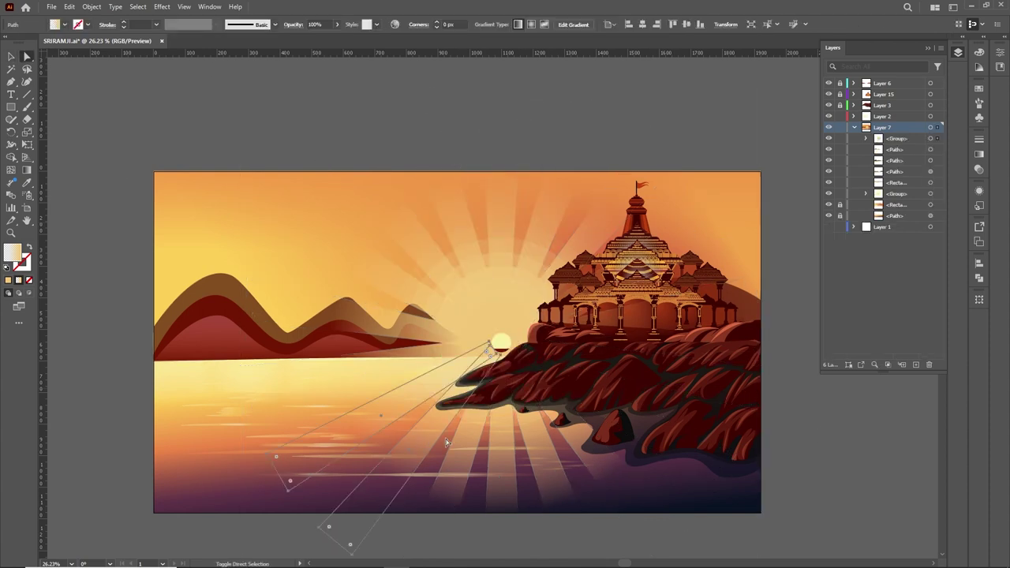
pyautogui.press('Delete')
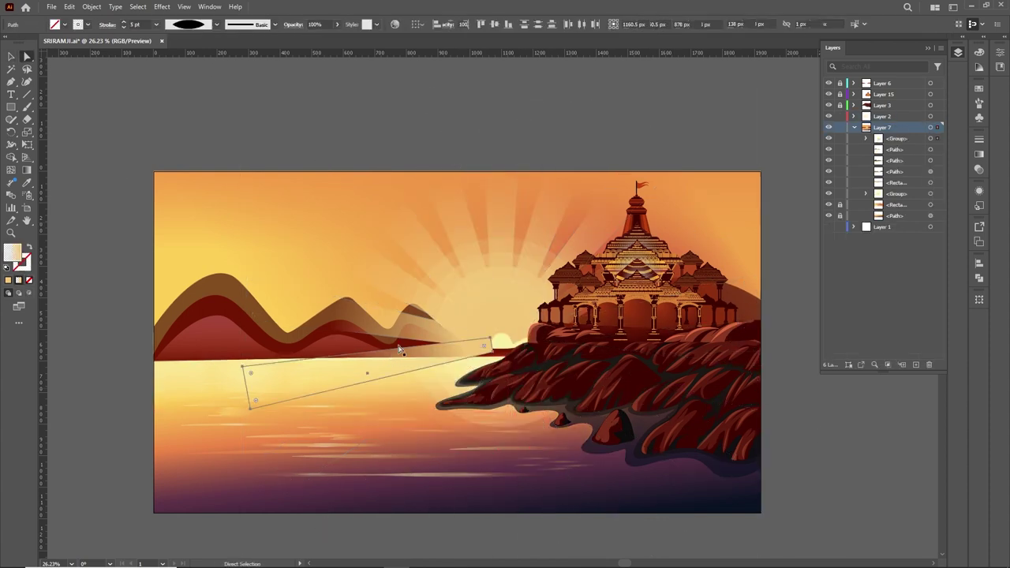
pyautogui.click(667, 132)
pyautogui.scroll(-1, 637, 114)
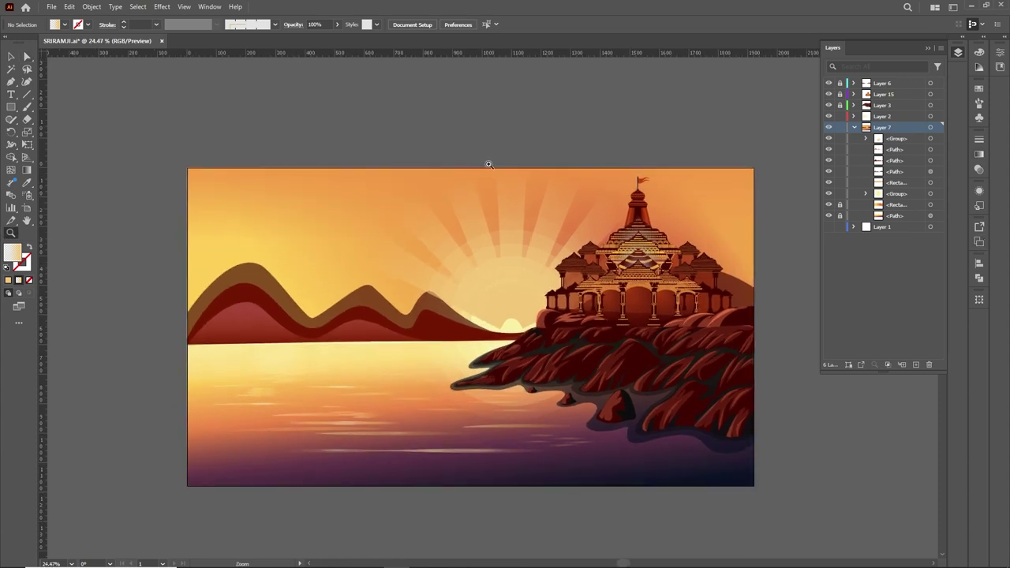
# Send the sunburst behind the sun's glow and adjust its gradient fade
pyautogui.press('v')
pyautogui.click(535, 195)
pyautogui.moveTo(898, 199); pyautogui.dragTo(897, 200)
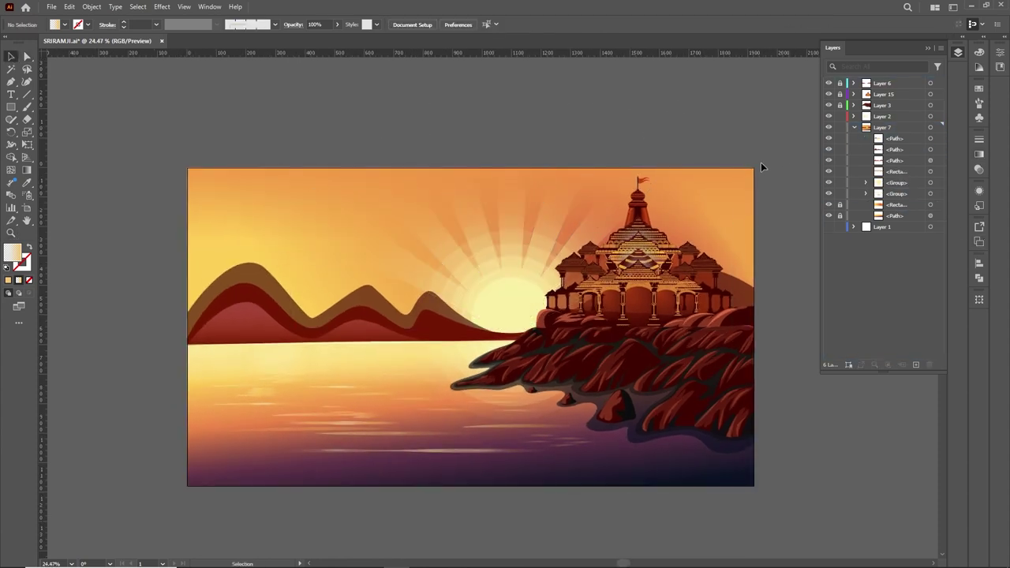
pyautogui.scroll(-5, 761, 166)
pyautogui.scroll(6, 748, 250)
pyautogui.click(469, 299)
pyautogui.click(980, 169)
pyautogui.moveTo(938, 224)
pyautogui.mouseDown()
pyautogui.moveTo(906, 223)
pyautogui.moveTo(934, 250)
pyautogui.mouseUp()
pyautogui.click(911, 283)
# Zoom out to view the whole scene and select the thin path above the sun
pyautogui.hotkey('ctrl', 'shift', 'a')
pyautogui.press('z')
pyautogui.keyDown('alt'); pyautogui.click(654, 288); pyautogui.keyUp('alt')
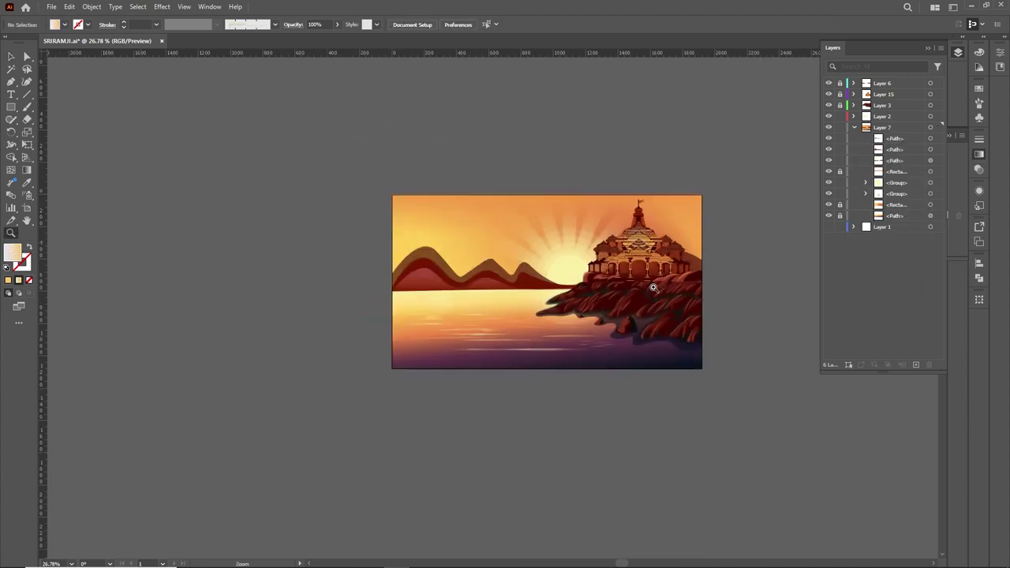
pyautogui.scroll(-2, 340, 158)
pyautogui.press('a')
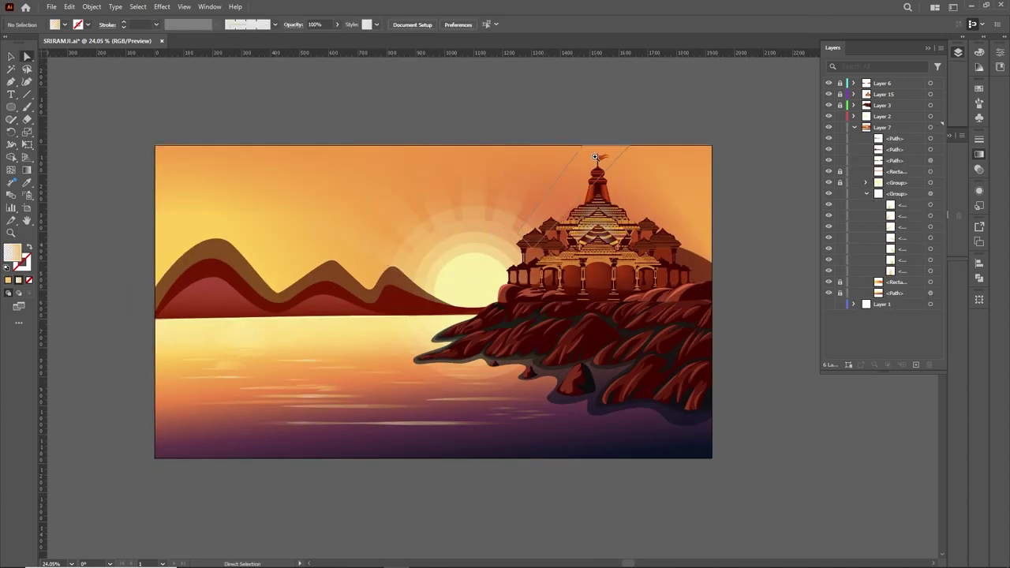
pyautogui.scroll(-2, 517, 223)
pyautogui.click(483, 213)
# On a new layer, Pen-draw the cliff outline from the waterline up and down the left edge
pyautogui.hotkey('ctrl', 'shift', 'a')
pyautogui.press('p')
pyautogui.hotkey('ctrl', 'l')
pyautogui.scroll(2, 396, 284)
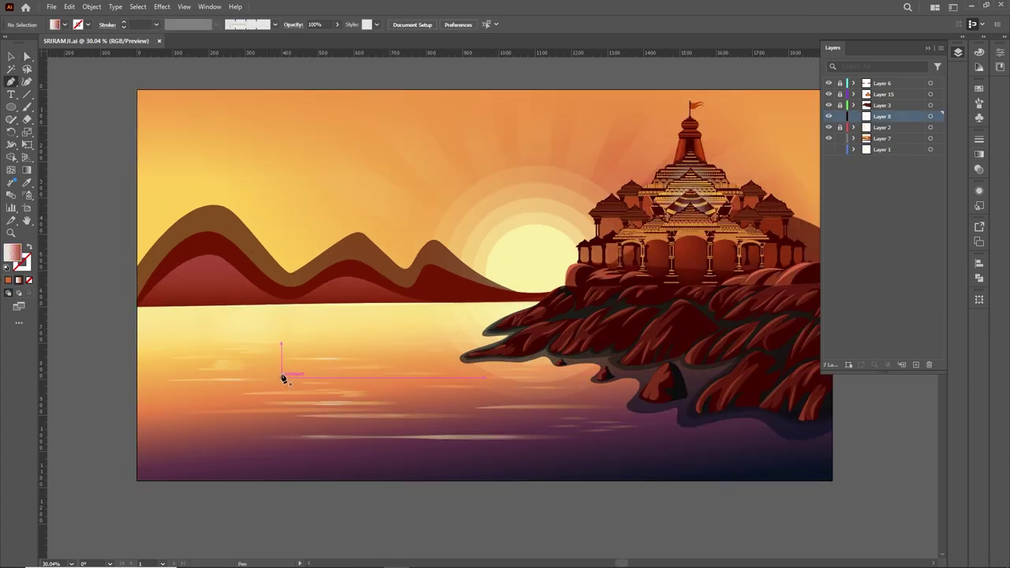
pyautogui.scroll(1, 299, 395)
pyautogui.scroll(1, 348, 380)
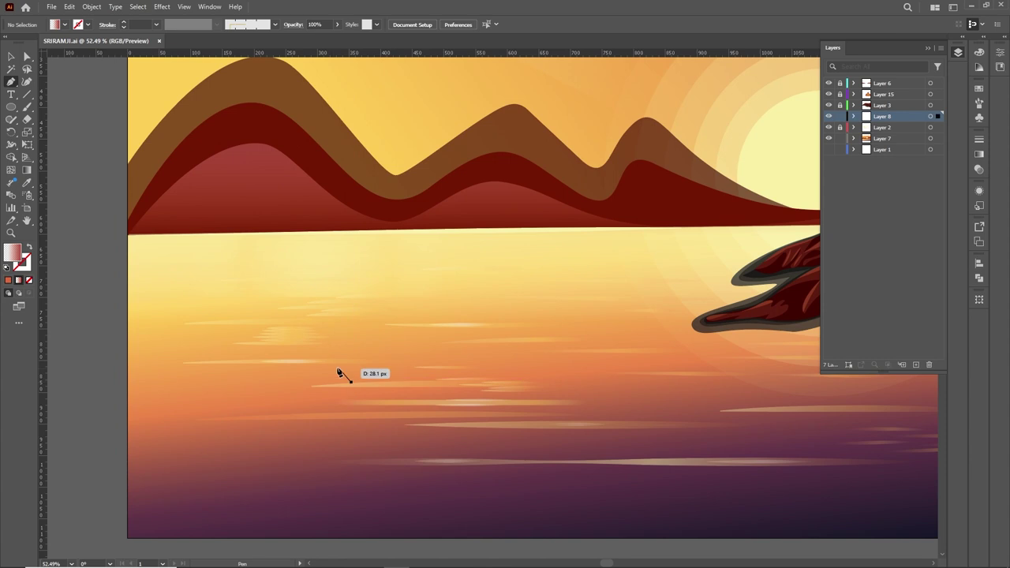
pyautogui.moveTo(339, 372); pyautogui.dragTo(292, 362)
pyautogui.click(232, 309)
pyautogui.click(203, 274)
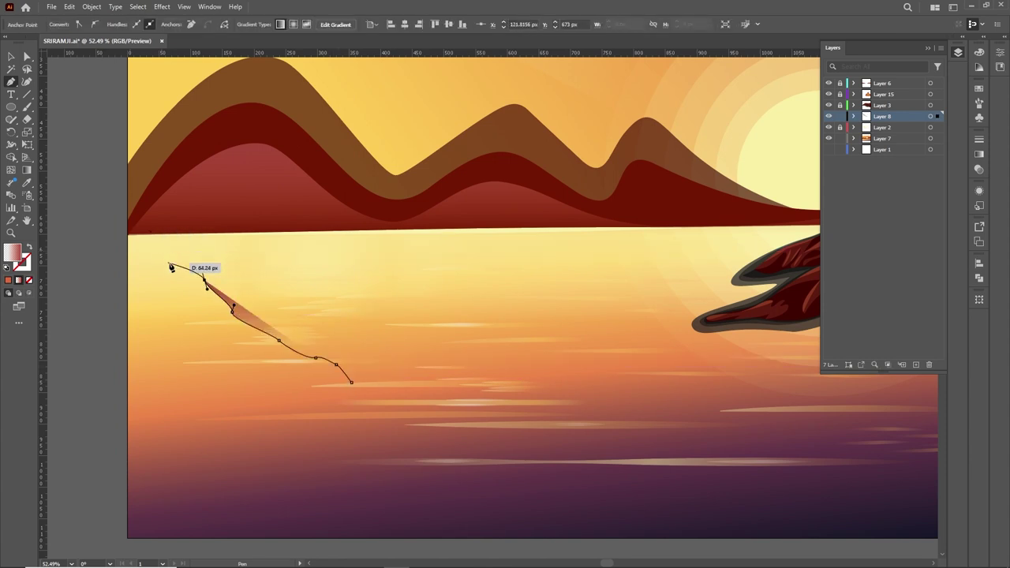
pyautogui.click(128, 403)
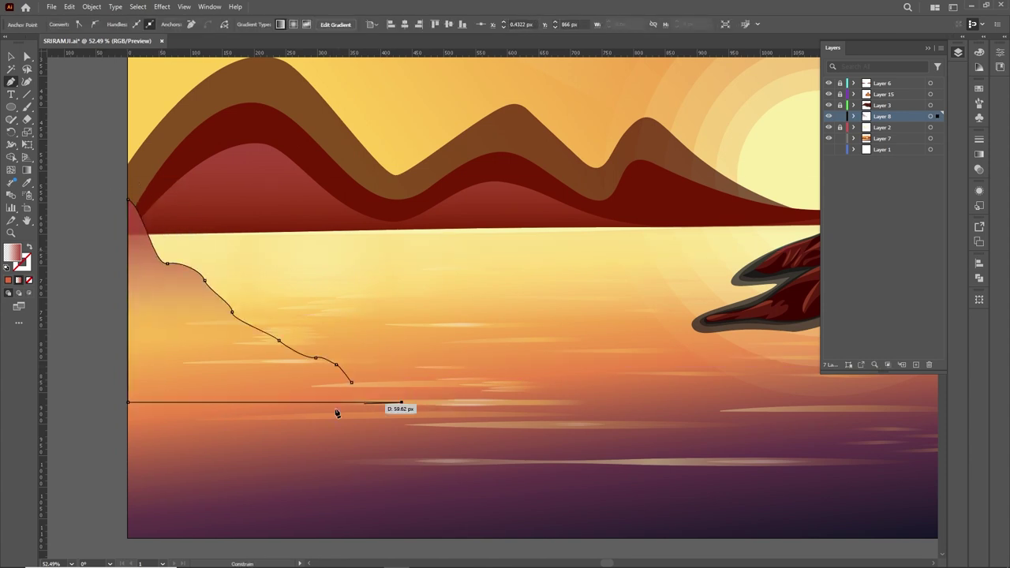
# Fill the cliff black, refine its anchors, and sketch a Pencil shape on its slope
pyautogui.scroll(3, 366, 396)
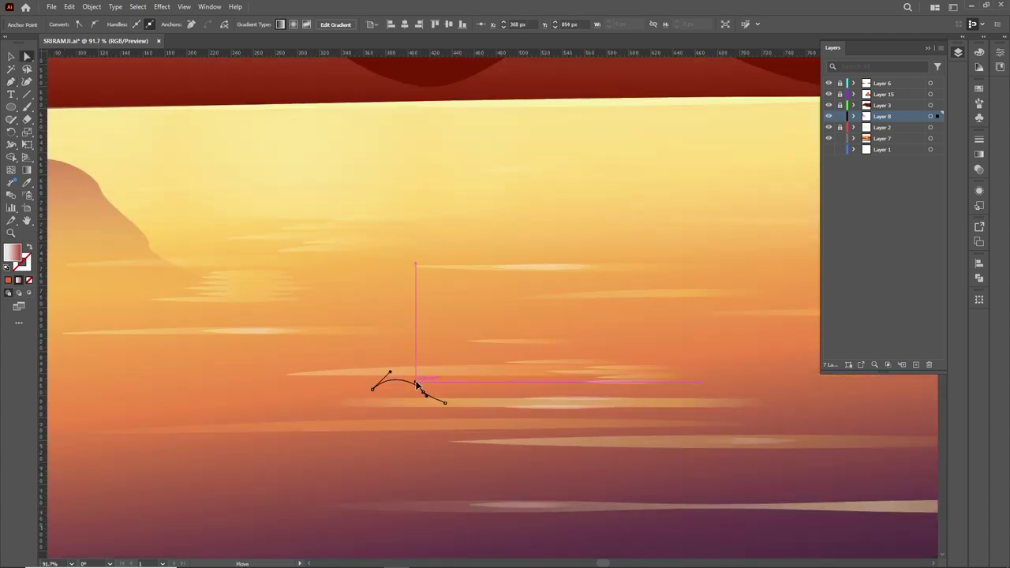
pyautogui.scroll(-3, 353, 380)
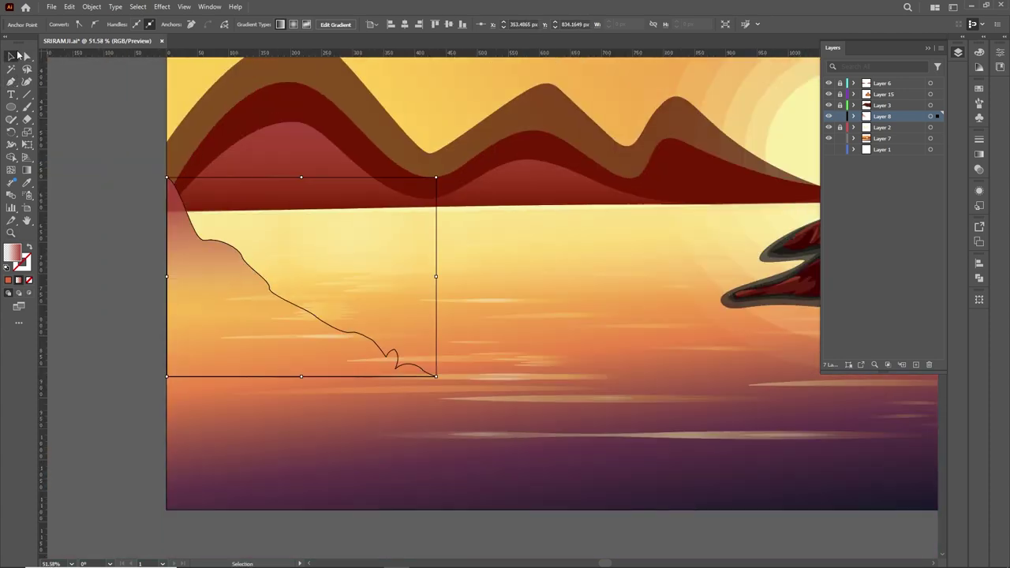
pyautogui.click(980, 89)
pyautogui.click(856, 147)
pyautogui.scroll(2, 148, 219)
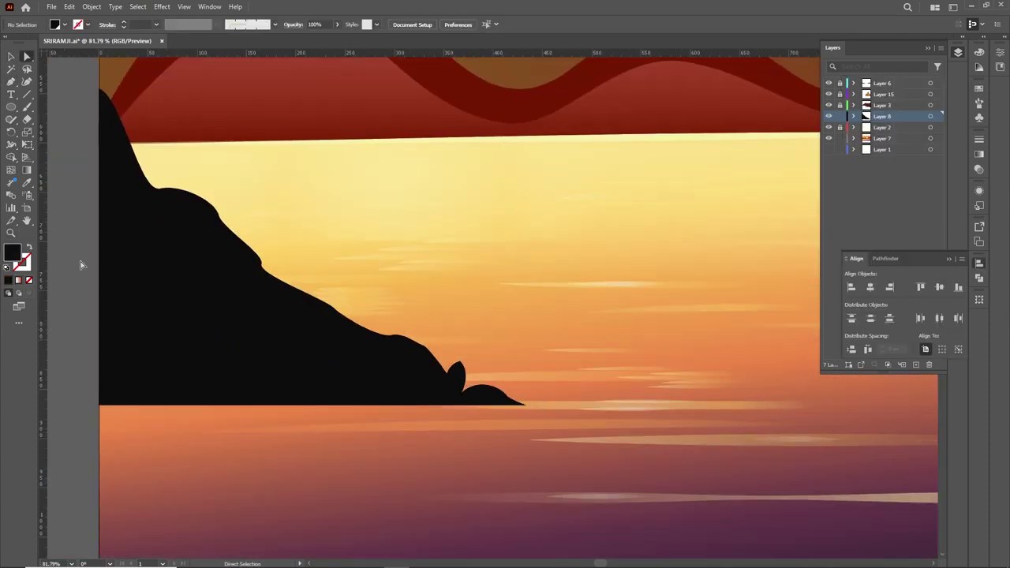
pyautogui.moveTo(158, 140); pyautogui.dragTo(254, 231)
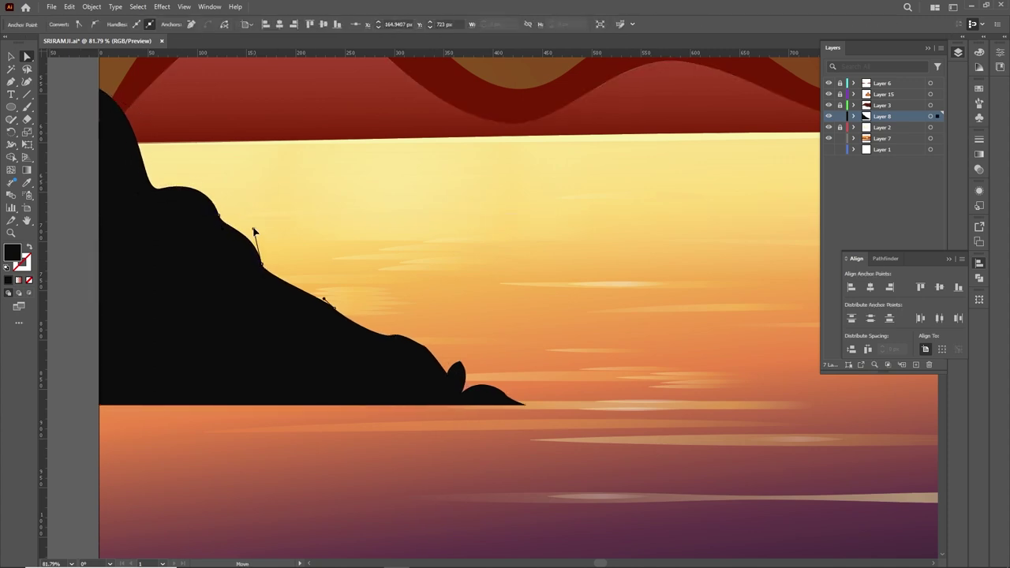
pyautogui.click(263, 267)
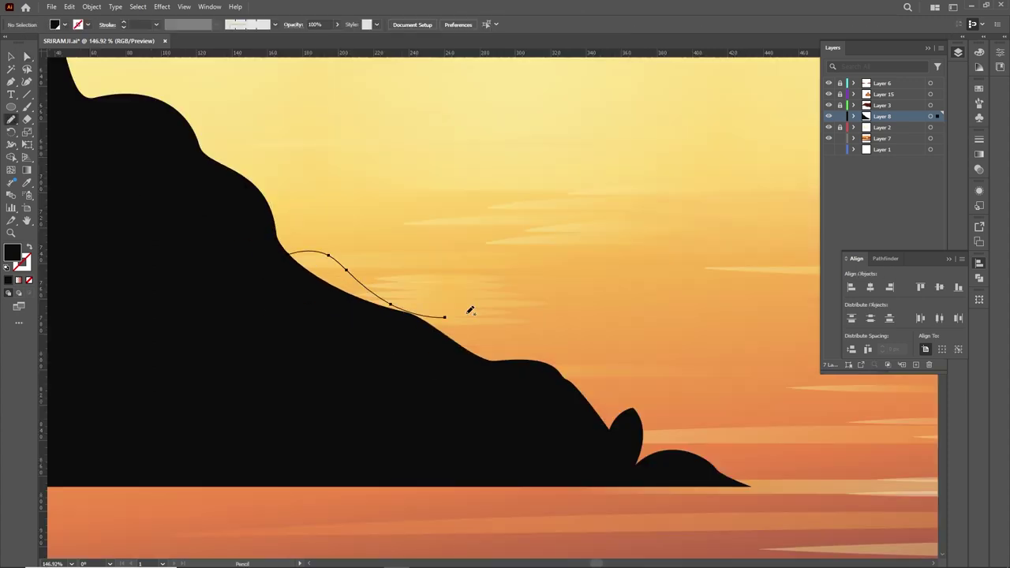
pyautogui.moveTo(467, 311); pyautogui.dragTo(649, 442)
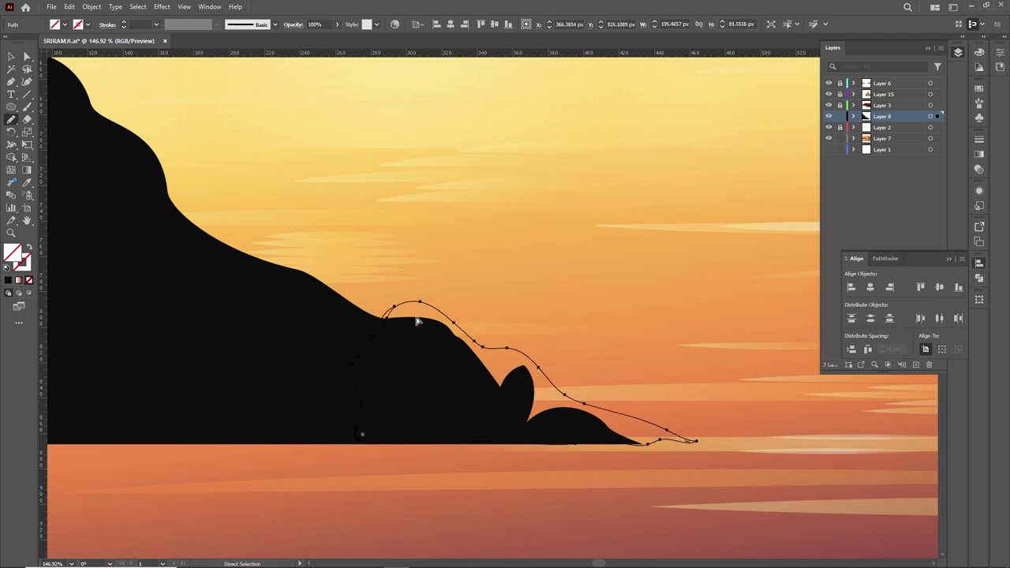
pyautogui.press('v')
pyautogui.press('Delete')
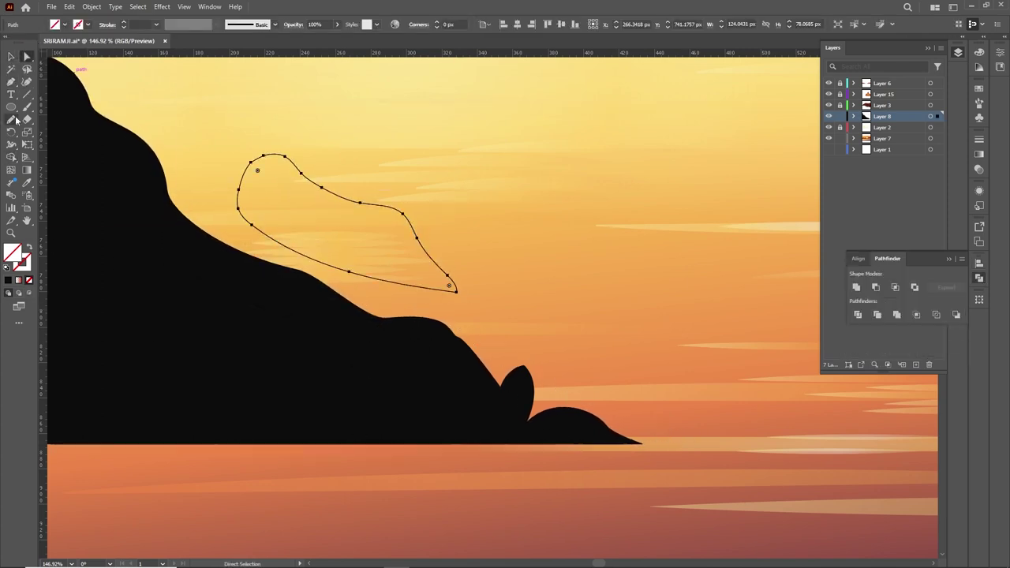
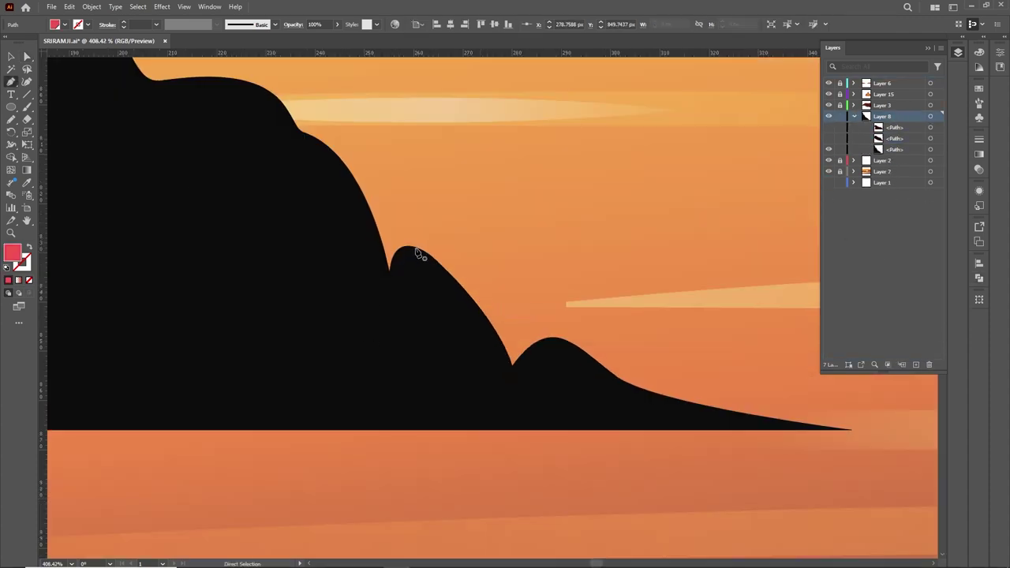
# Draw a curved highlight shape on the cliff ridge and fill it orange from Swatches
pyautogui.click(409, 249)
pyautogui.moveTo(489, 302); pyautogui.dragTo(498, 303)
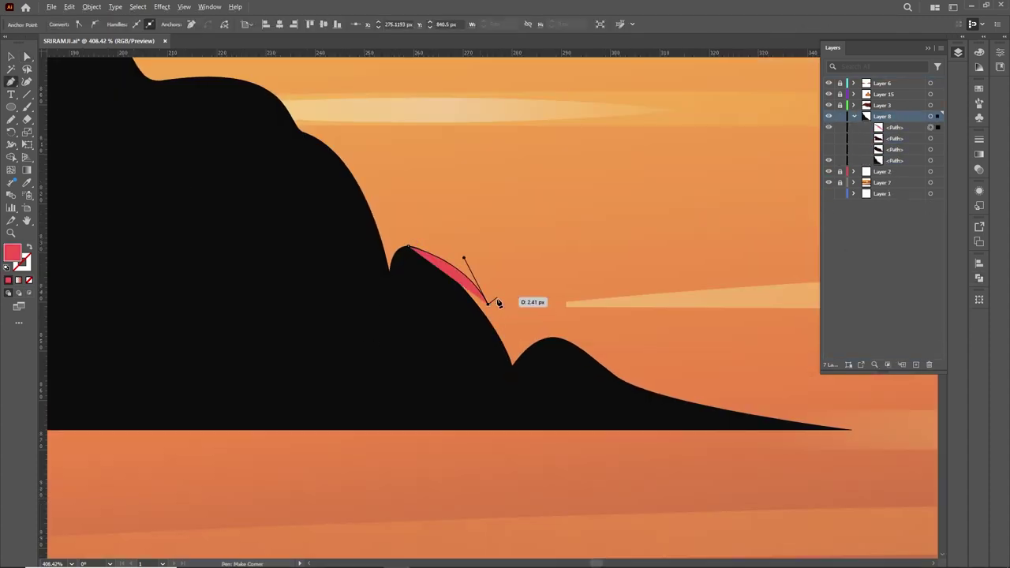
pyautogui.click(513, 366)
pyautogui.moveTo(408, 249); pyautogui.dragTo(378, 238)
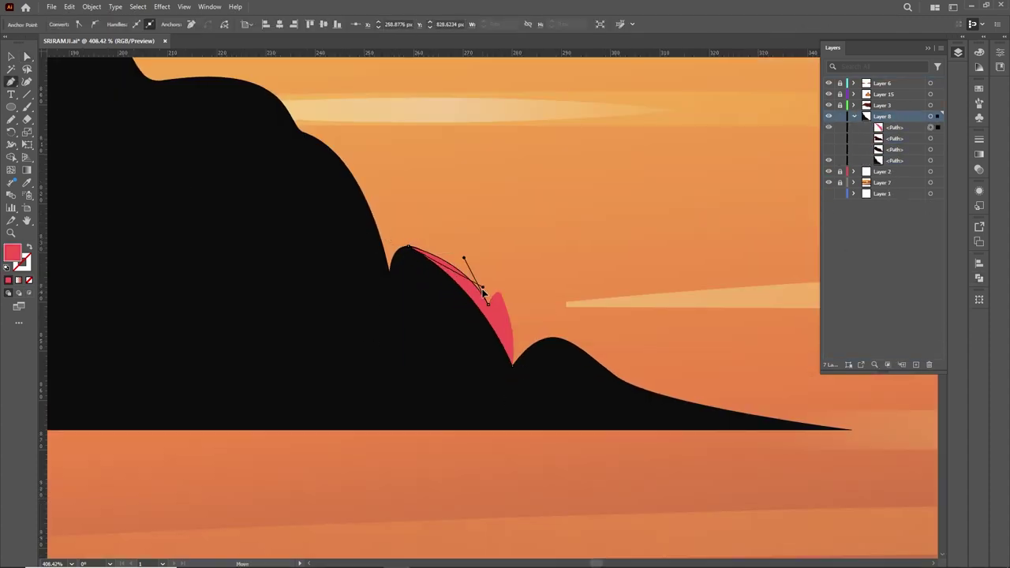
pyautogui.click(980, 87)
pyautogui.click(872, 157)
pyautogui.moveTo(488, 304); pyautogui.dragTo(516, 351)
# Pen more highlight curves along the second hill, the low slope and the upper ridge
pyautogui.press('p')
pyautogui.click(556, 345)
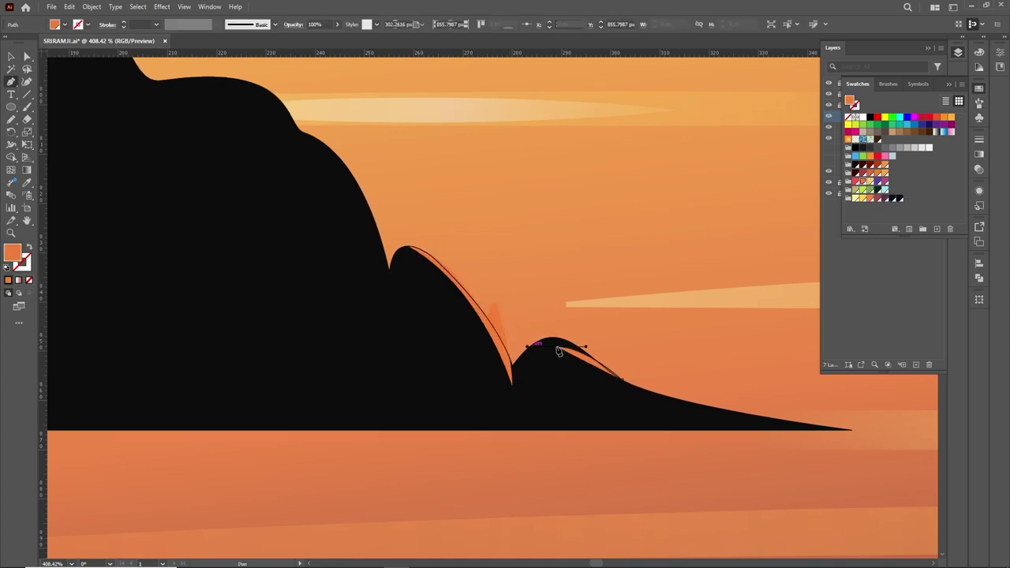
pyautogui.moveTo(619, 365); pyautogui.dragTo(620, 365)
pyautogui.click(636, 401)
pyautogui.moveTo(698, 405); pyautogui.dragTo(745, 435)
pyautogui.moveTo(639, 382); pyautogui.dragTo(766, 453)
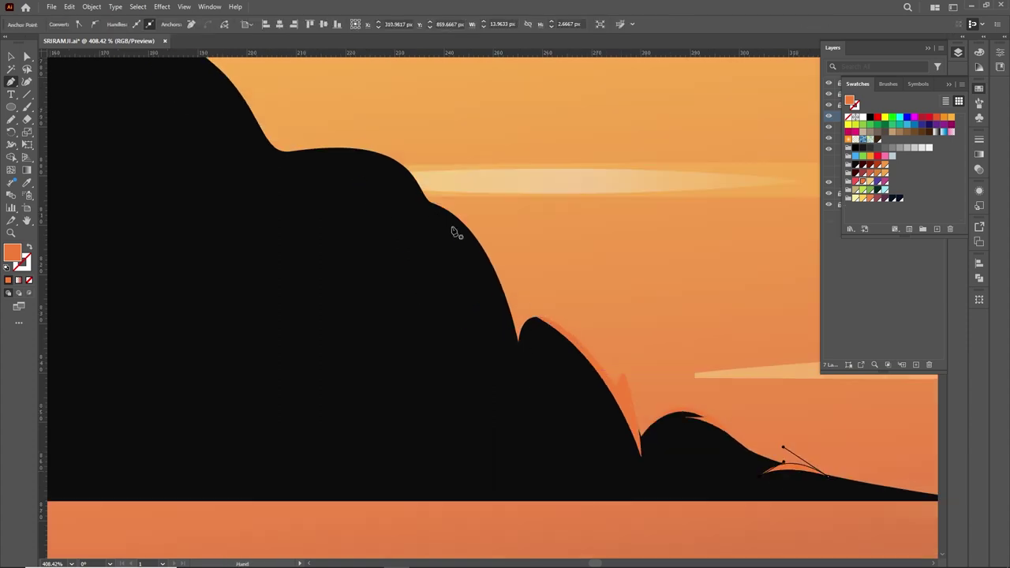
pyautogui.click(420, 205)
pyautogui.moveTo(348, 148); pyautogui.dragTo(282, 154)
# Finish the upper-ridge path and give a new path the orange fill
pyautogui.press('a')
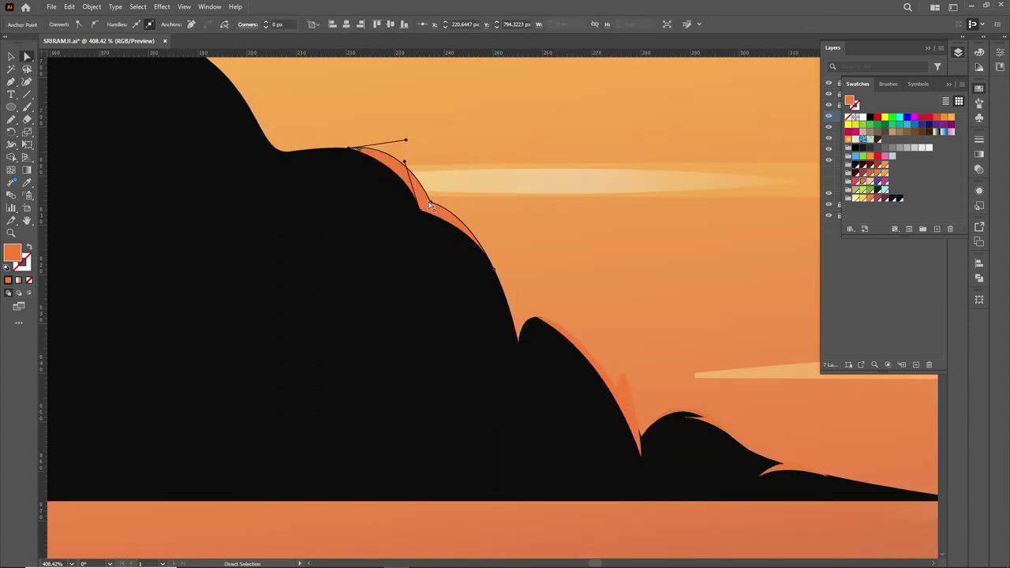
pyautogui.hotkey('ctrl', 'shift', 'a')
pyautogui.scroll(-3, 420, 214)
pyautogui.scroll(2, 511, 269)
pyautogui.press('p')
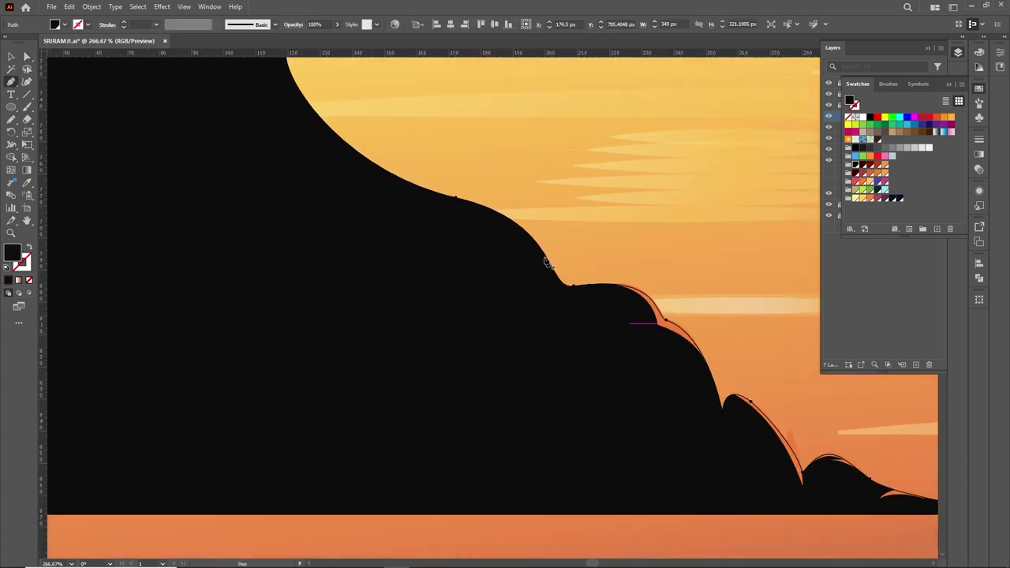
pyautogui.click(677, 323)
# Drag the orange rim's anchors so it hugs the ridge line
pyautogui.scroll(2, 678, 323)
pyautogui.press('a')
pyautogui.moveTo(609, 275); pyautogui.dragTo(541, 260)
pyautogui.moveTo(479, 86); pyautogui.dragTo(612, 271)
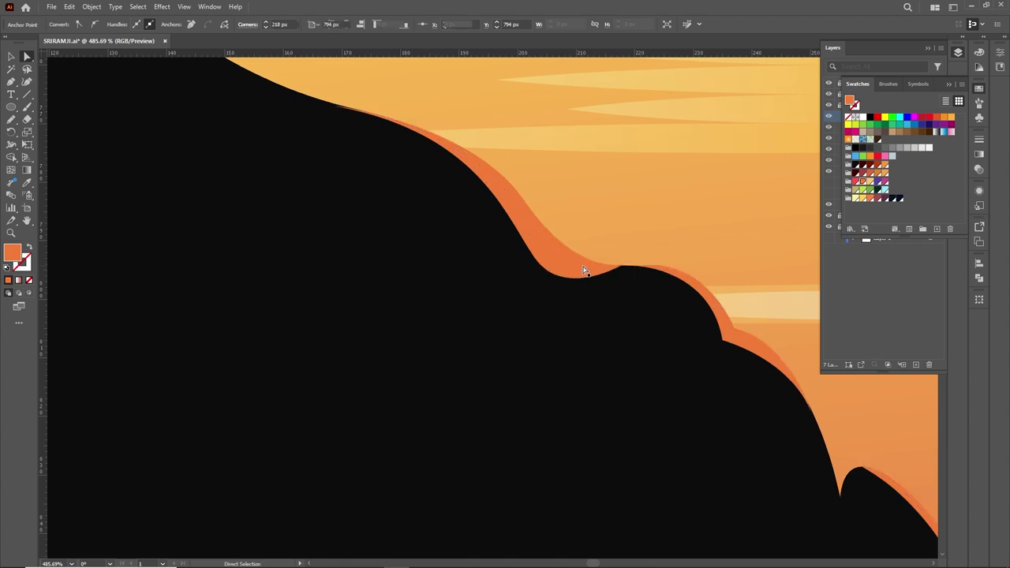
pyautogui.click(584, 268)
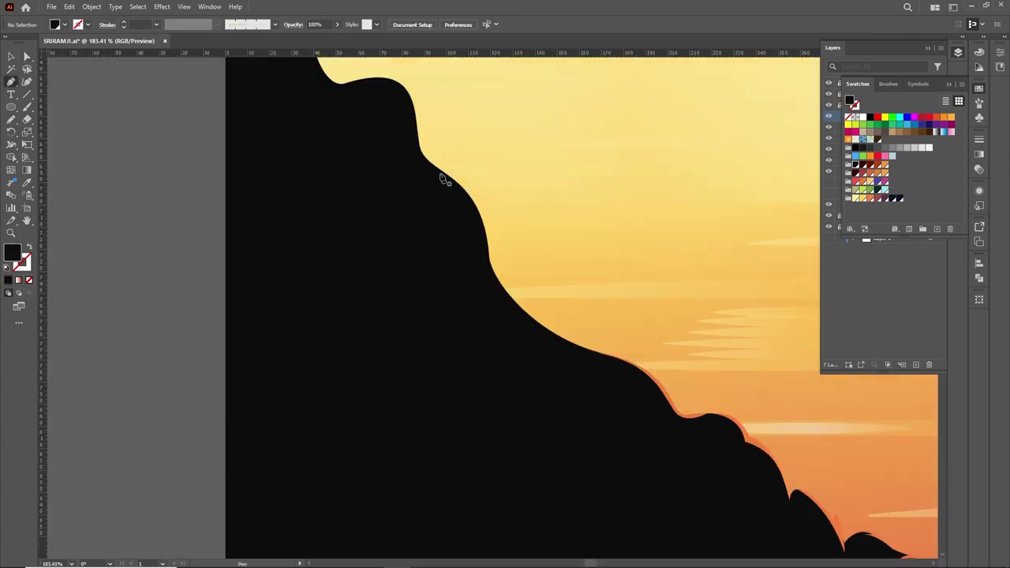
# Zoom in on the upper cliff edge and select its orange rim
pyautogui.press('z')
pyautogui.moveTo(533, 323); pyautogui.dragTo(702, 400)
pyautogui.moveTo(564, 327); pyautogui.dragTo(394, 160)
pyautogui.keyDown('alt'); pyautogui.click(340, 216); pyautogui.keyUp('alt')
# Swap the orange rim's fill to an orange outline with Shift+X
pyautogui.press('a')
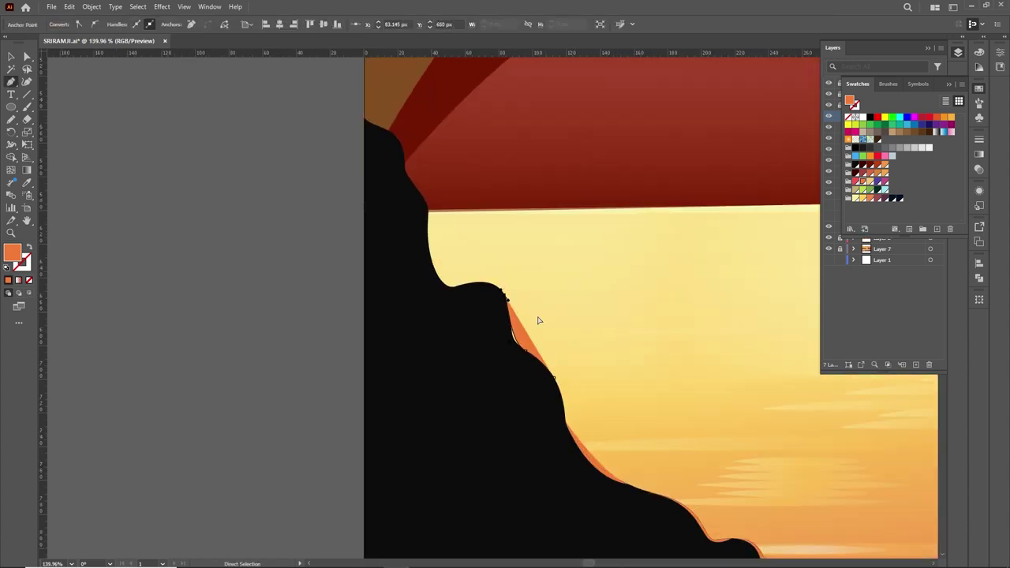
pyautogui.press('v')
pyautogui.click(64, 25)
pyautogui.hotkey('shift', 'x')
pyautogui.click(330, 263)
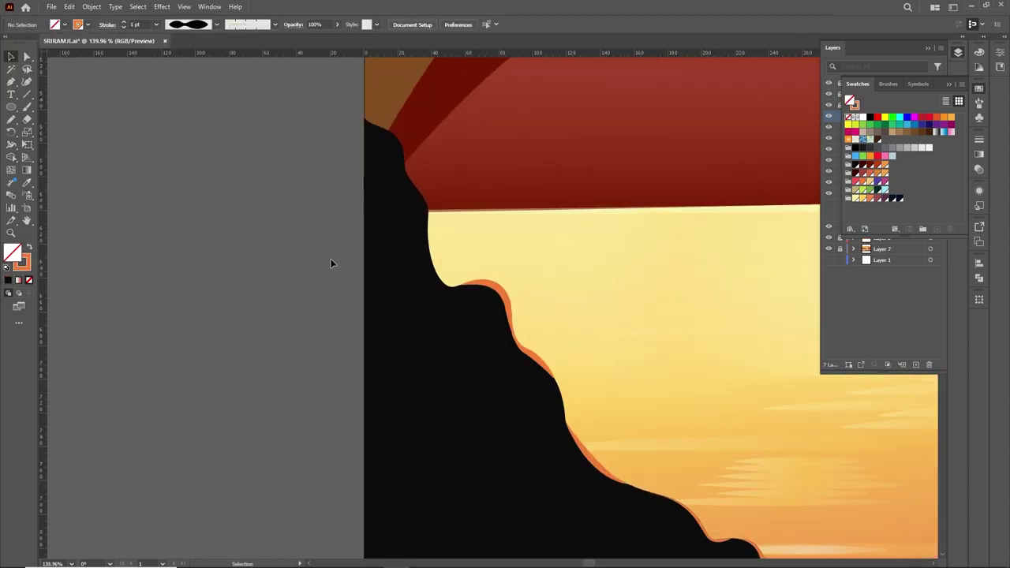
pyautogui.press('a')
pyautogui.scroll(2, 521, 356)
pyautogui.click(582, 385)
# Apply a tapered width profile to the small orange rim strokes
pyautogui.scroll(-3, 521, 344)
pyautogui.press('v')
pyautogui.click(466, 194)
pyautogui.click(189, 24)
pyautogui.click(196, 123)
pyautogui.scroll(2, 273, 149)
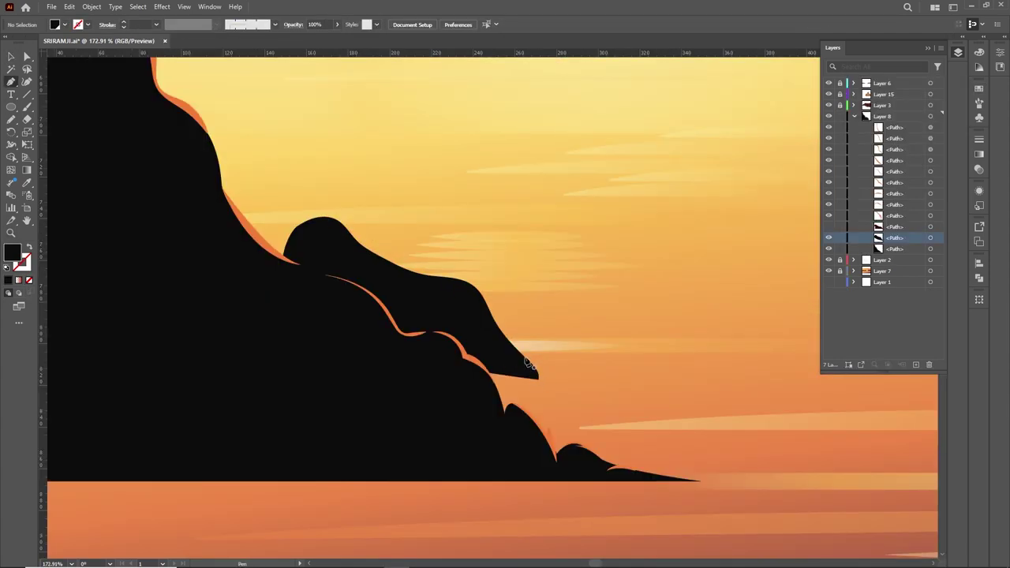
pyautogui.click(514, 340)
# Draw an orange stroke along the jutting rock's top edge
pyautogui.click(12, 55)
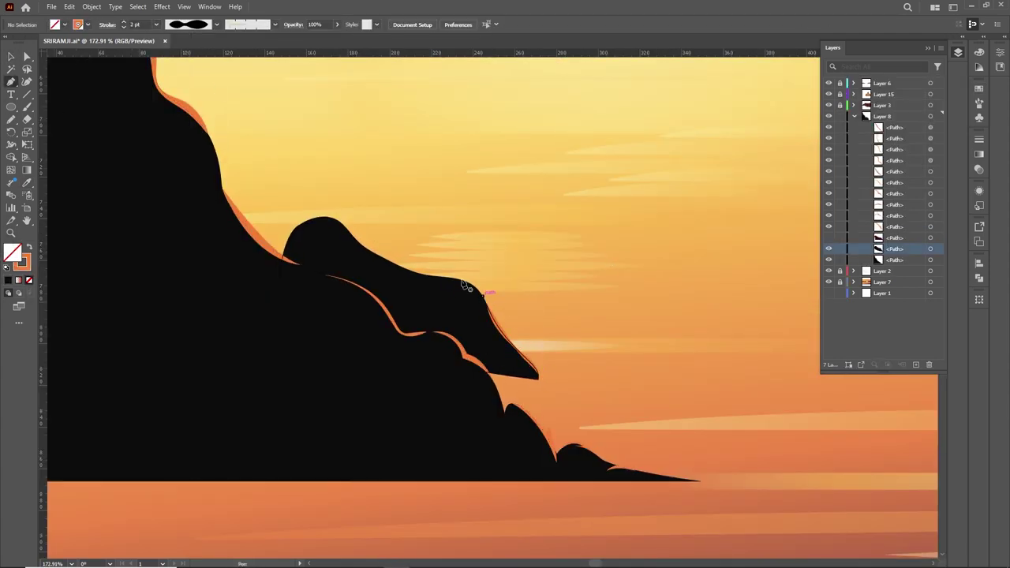
pyautogui.click(488, 293)
pyautogui.click(289, 254)
pyautogui.press('v')
pyautogui.click(392, 257)
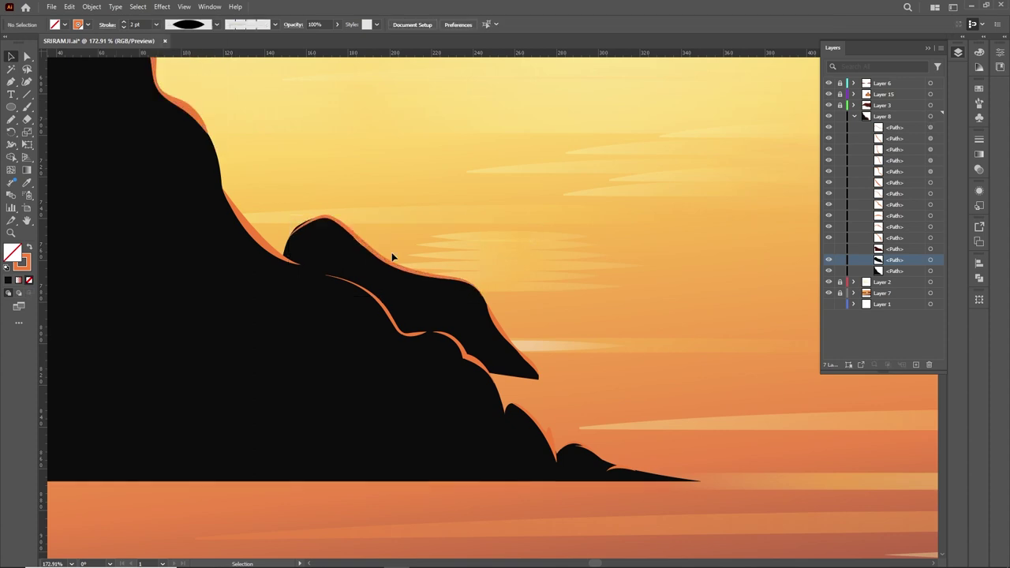
pyautogui.scroll(5, 393, 257)
pyautogui.press('a')
pyautogui.click(196, 219)
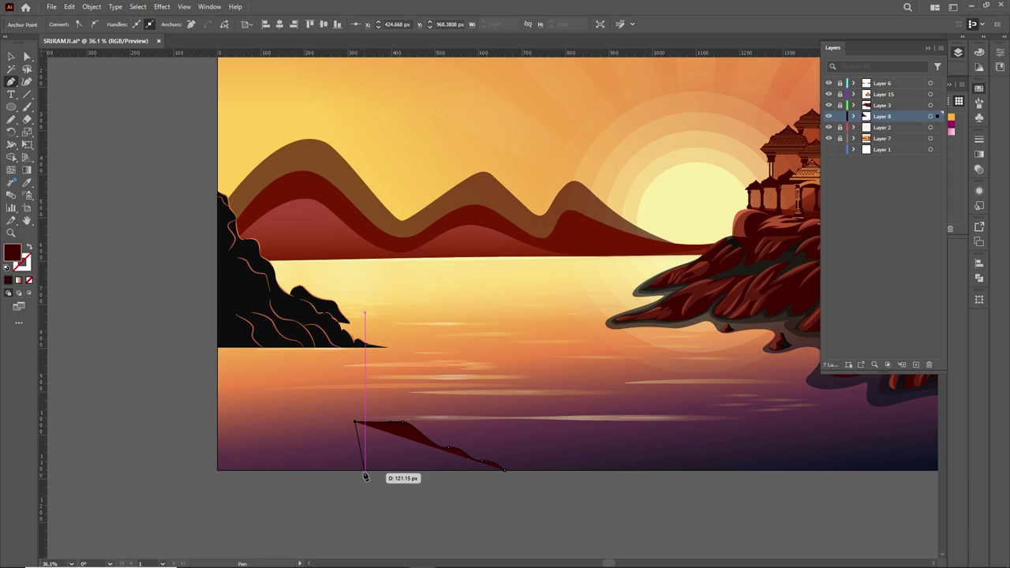
# Pen a large foreground cliff shape up the lower-left rock edge to the canvas edge
pyautogui.click(365, 473)
pyautogui.click(405, 430)
pyautogui.click(370, 392)
pyautogui.click(331, 364)
pyautogui.click(243, 305)
pyautogui.click(218, 286)
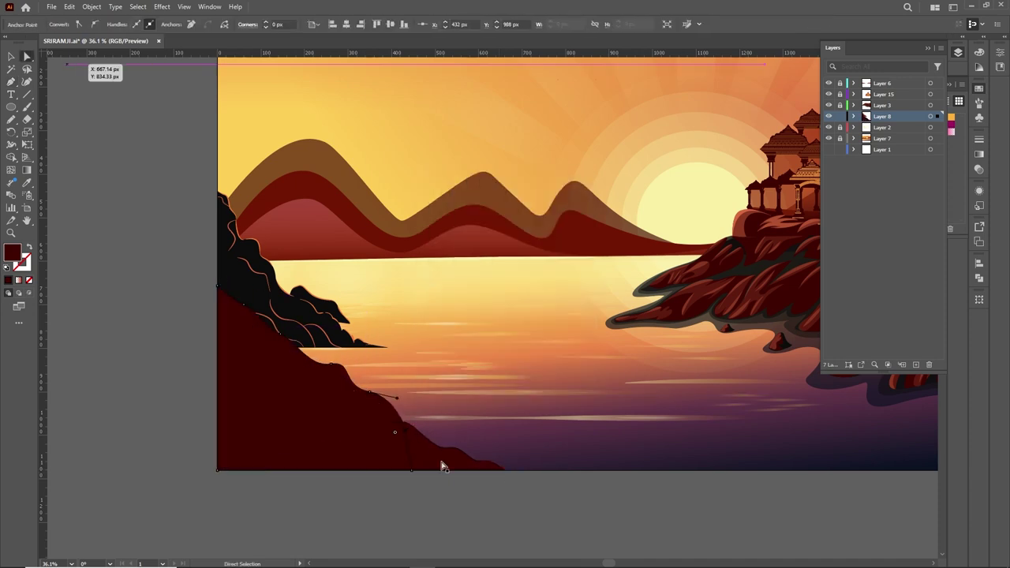
pyautogui.press('v')
pyautogui.scroll(5, 269, 338)
# Curve the foreground cliff's upper edge with Direct Selection
pyautogui.press('p')
pyautogui.scroll(4, 189, 282)
pyautogui.press('a')
pyautogui.moveTo(190, 283); pyautogui.dragTo(192, 226)
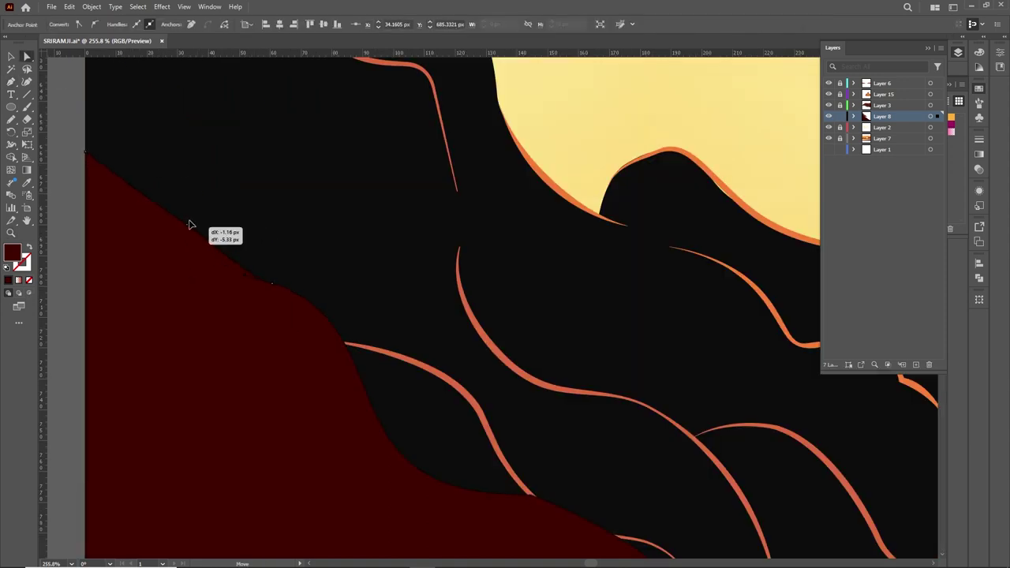
pyautogui.moveTo(129, 166); pyautogui.dragTo(139, 160)
pyautogui.press('v')
pyautogui.scroll(-4, 241, 241)
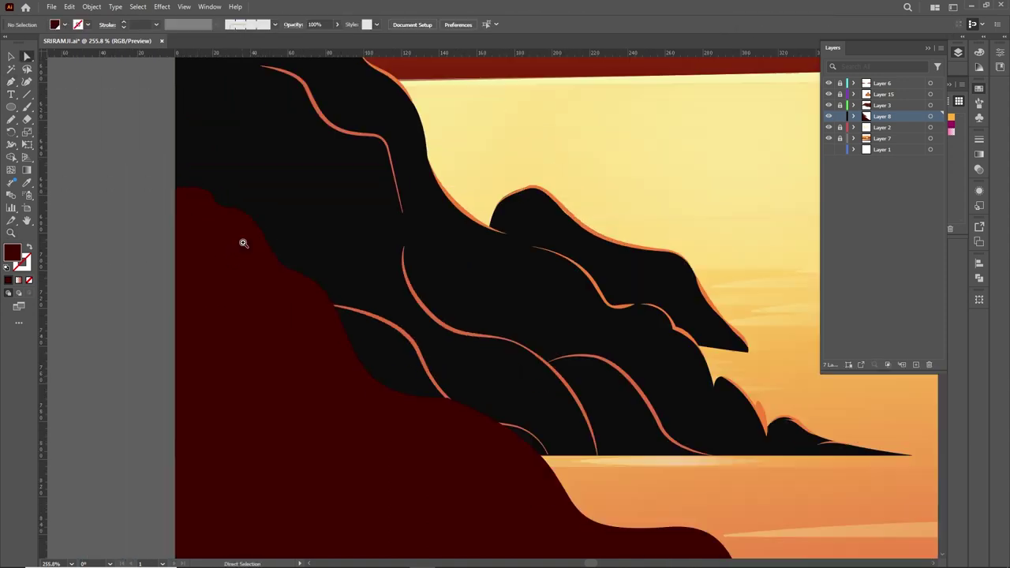
pyautogui.scroll(-4, 241, 242)
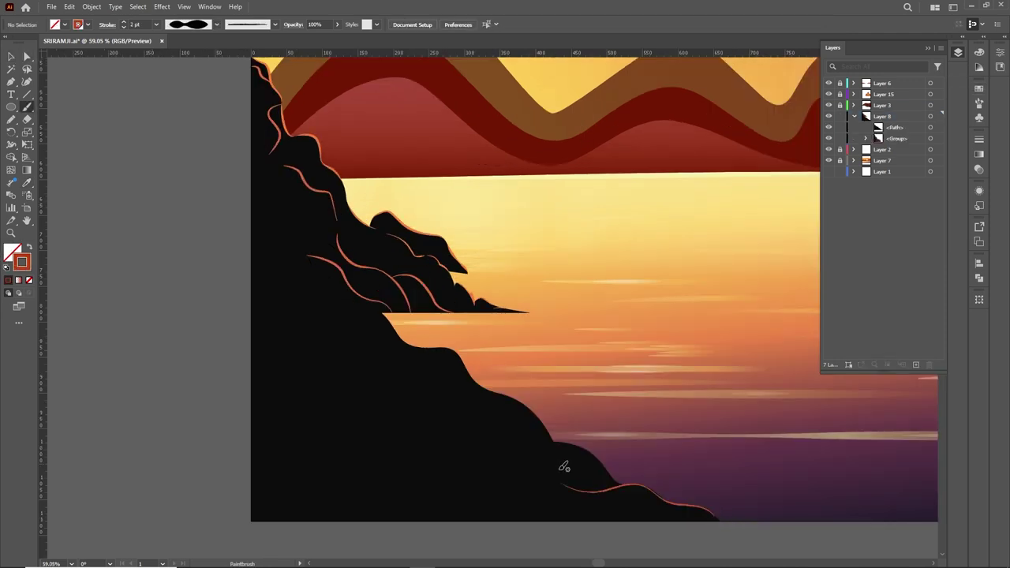
# Set the orange brush stroke to 3 pt and begin a shading path at the cliff base
pyautogui.click(156, 25)
pyautogui.click(162, 63)
pyautogui.press('v')
pyautogui.click(157, 24)
pyautogui.click(162, 75)
pyautogui.click(184, 316)
pyautogui.click(641, 487)
pyautogui.click(157, 25)
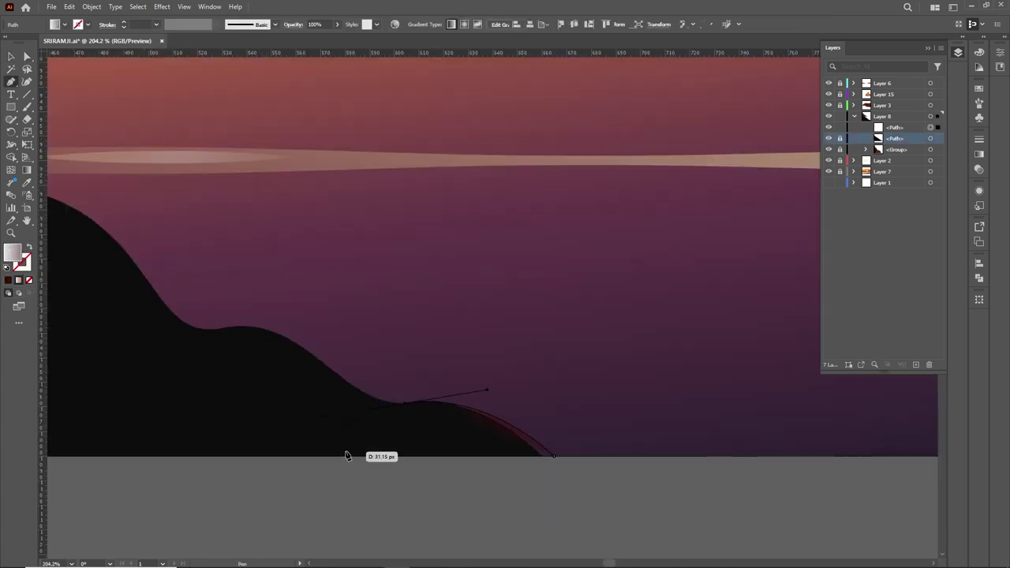
pyautogui.moveTo(347, 456); pyautogui.dragTo(357, 450)
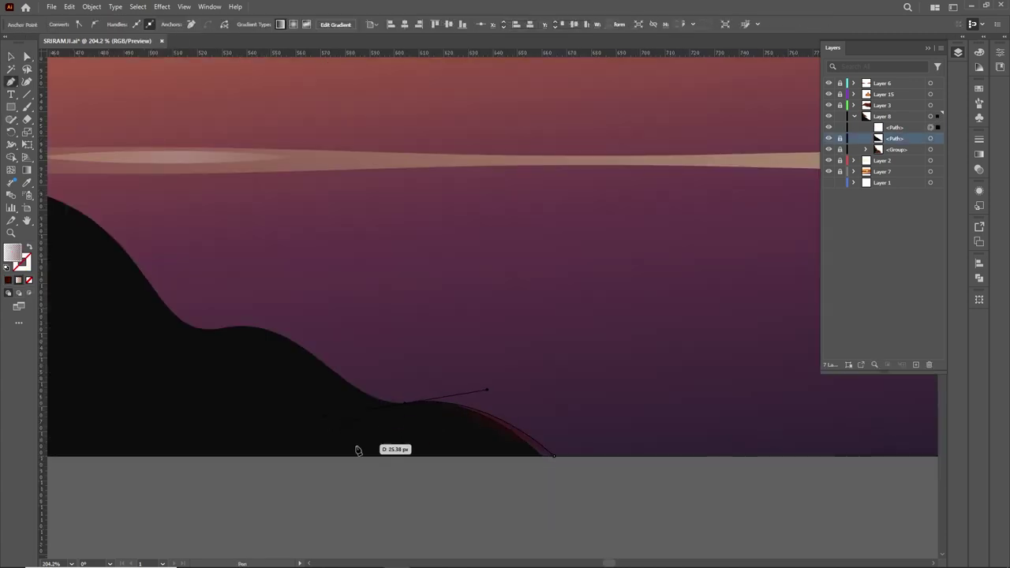
# Finish the curved shading path, bring up its gradient settings, and zoom in on the cliff base
pyautogui.keyDown('ctrl'); pyautogui.click(566, 474); pyautogui.keyUp('ctrl')
pyautogui.click(505, 424)
pyautogui.click(979, 154)
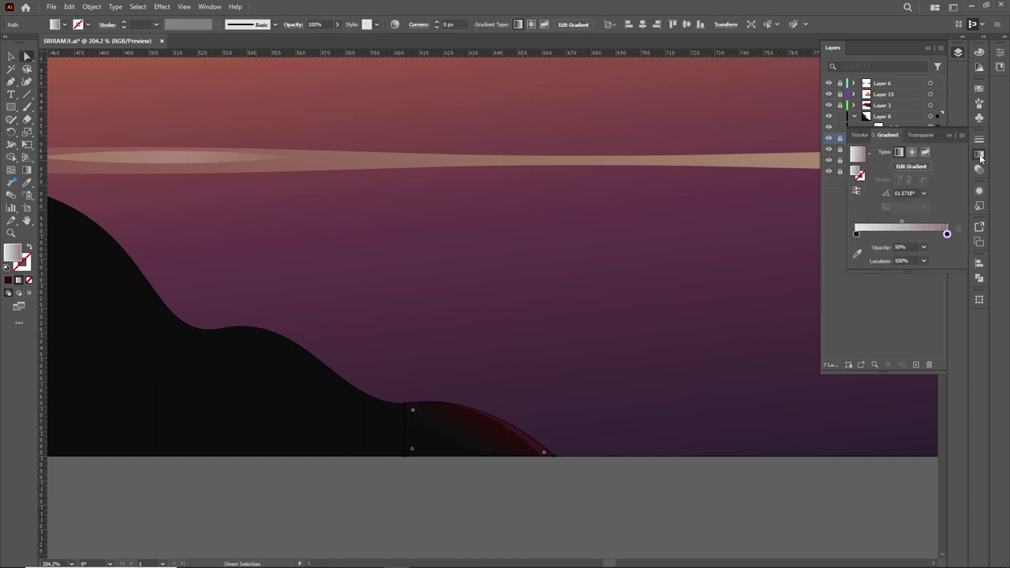
pyautogui.click(741, 474)
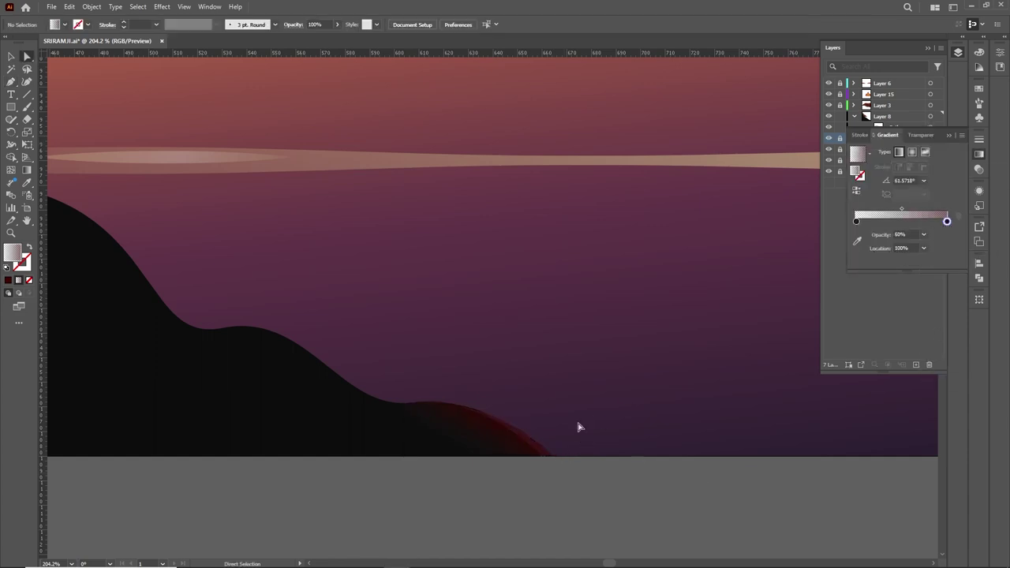
pyautogui.click(610, 365)
# Pen another shading shape along the foreground cliff's ridge
pyautogui.press('p')
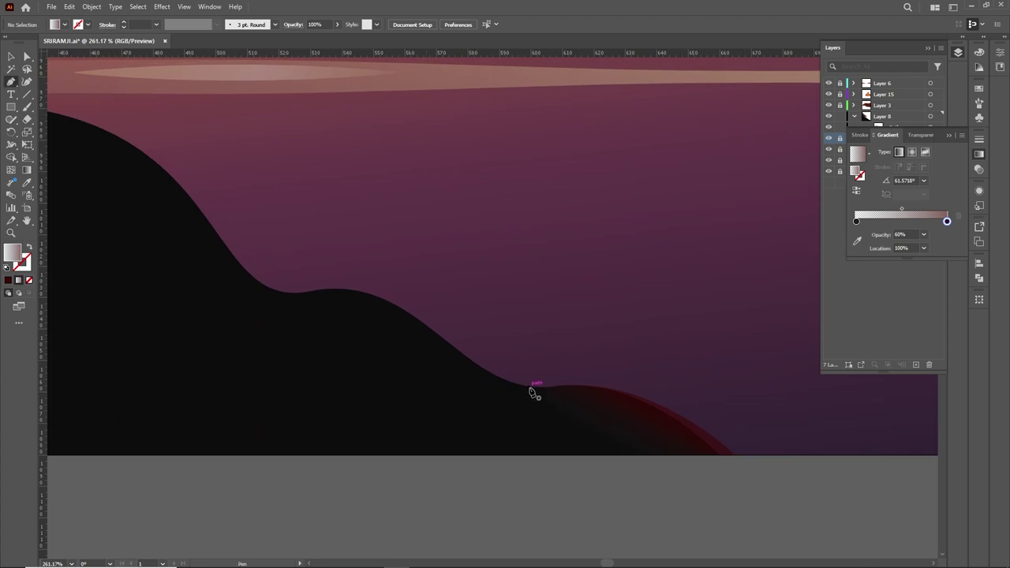
pyautogui.click(430, 397)
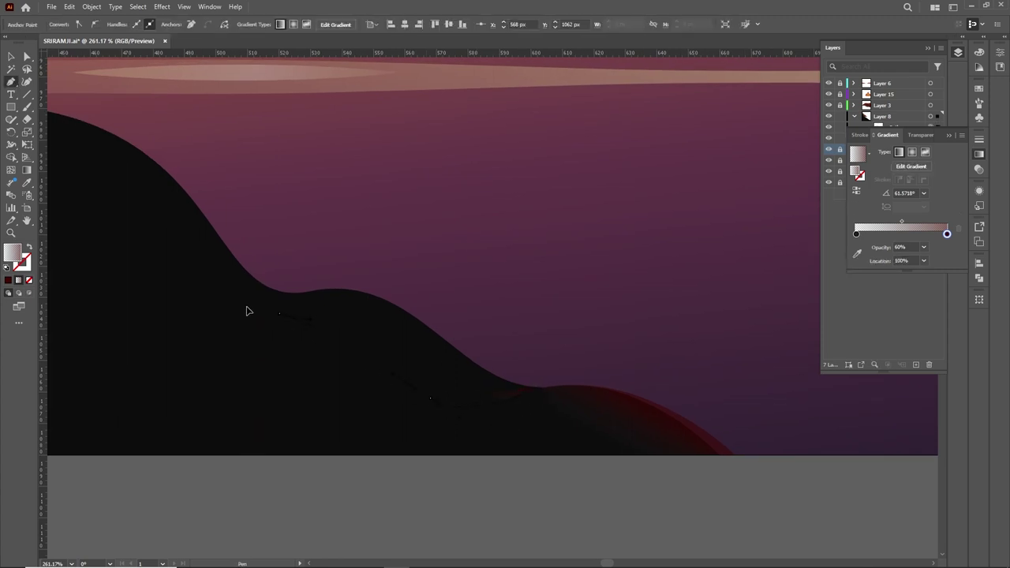
pyautogui.click(384, 263)
pyautogui.click(534, 385)
pyautogui.click(942, 146)
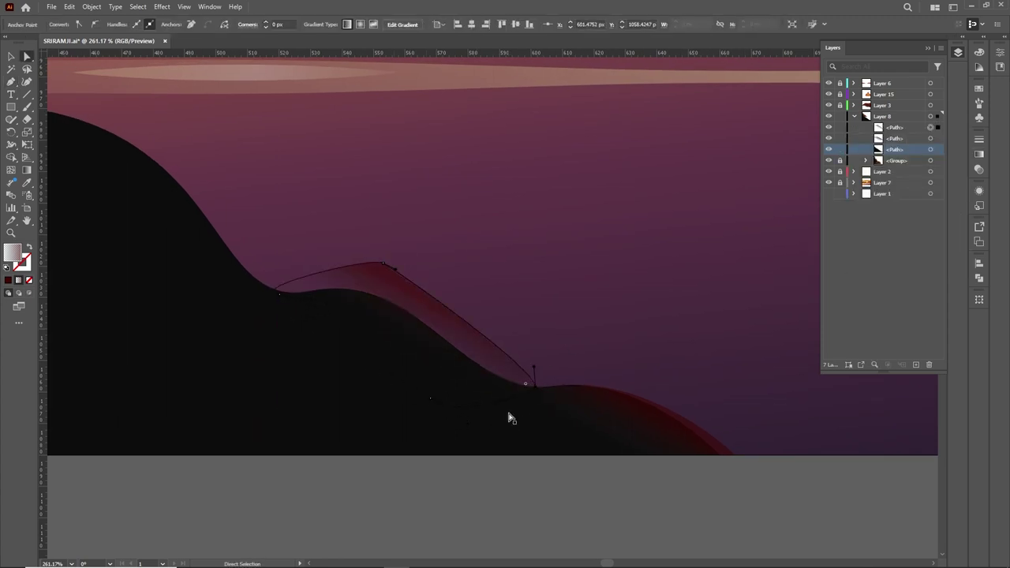
# Trim the ridge shape with Shape Builder and give it a dark red gradient
pyautogui.hotkey('shift', 'm')
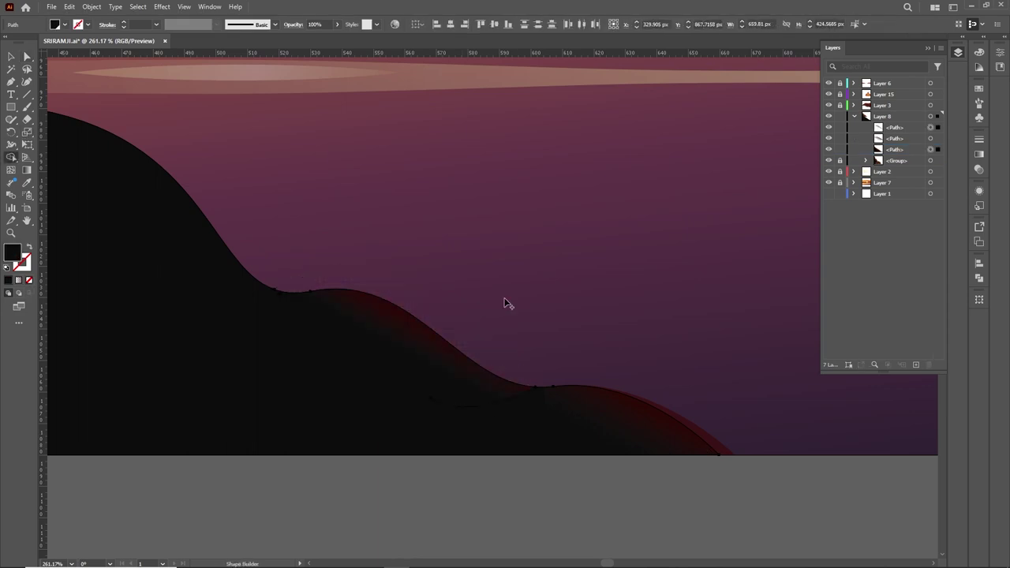
pyautogui.press('g')
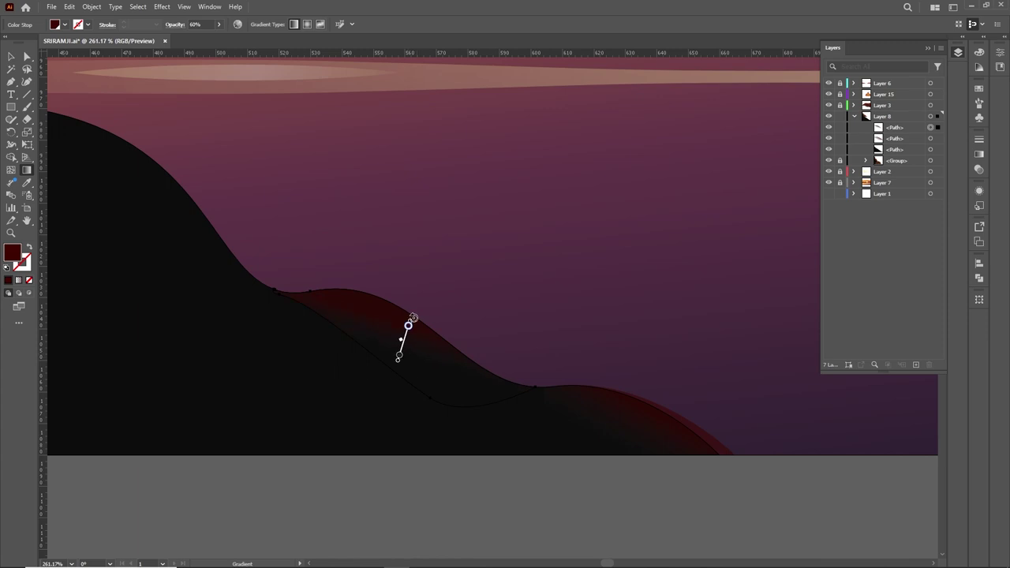
pyautogui.press('a')
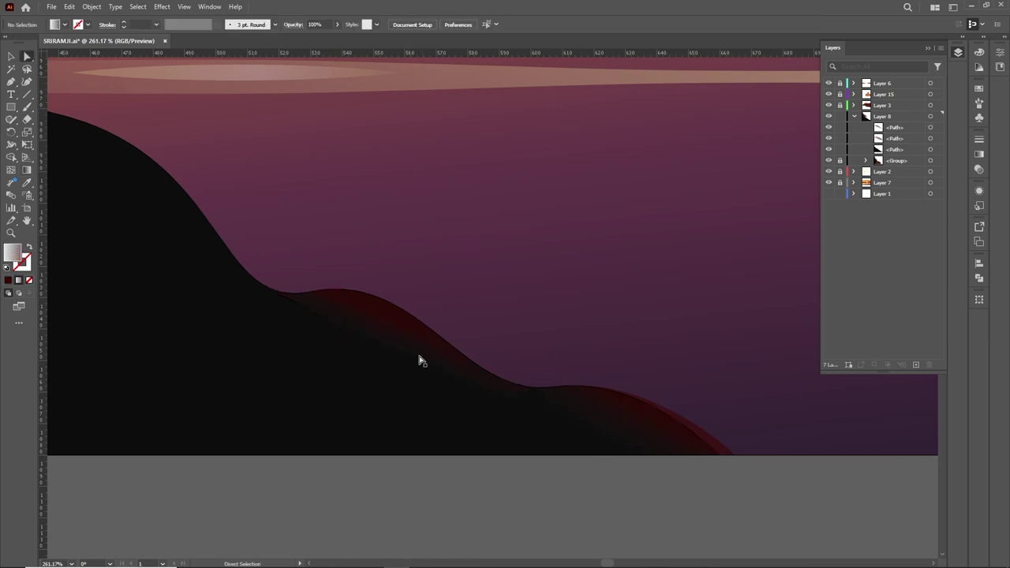
pyautogui.scroll(3, 419, 361)
pyautogui.hscroll(-5, 419, 361)
pyautogui.click(388, 277)
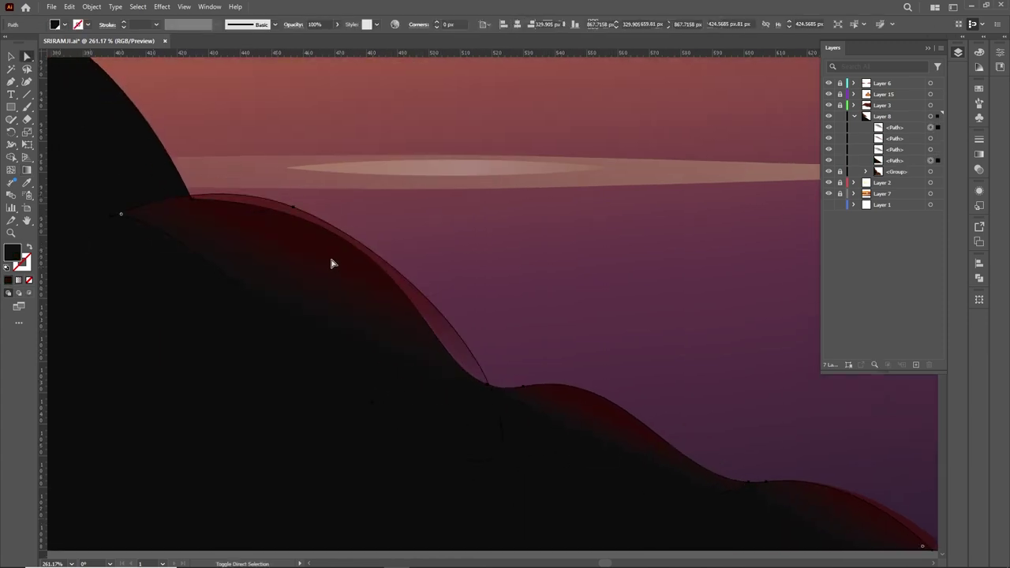
pyautogui.scroll(2, 316, 198)
pyautogui.scroll(-5, 390, 205)
# Undo to bring back the gradient ridge shape, then clear the selection
pyautogui.press('p')
pyautogui.scroll(-2, 466, 255)
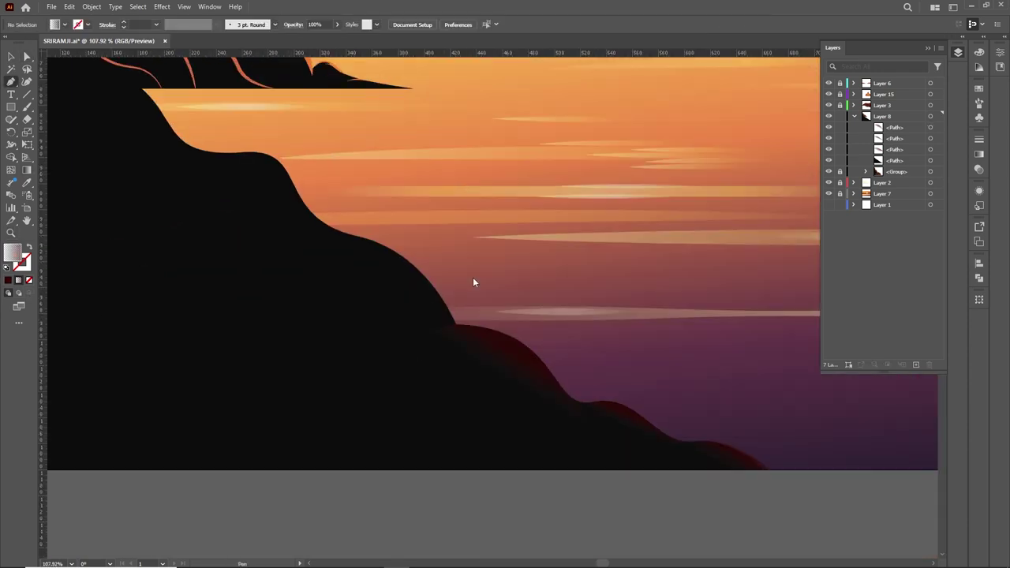
pyautogui.hotkey('ctrl', 'z')
pyautogui.press('g')
pyautogui.press('p')
pyautogui.scroll(1, 419, 269)
pyautogui.hotkey('ctrl', 'shift', 'a')
pyautogui.scroll(1, 402, 292)
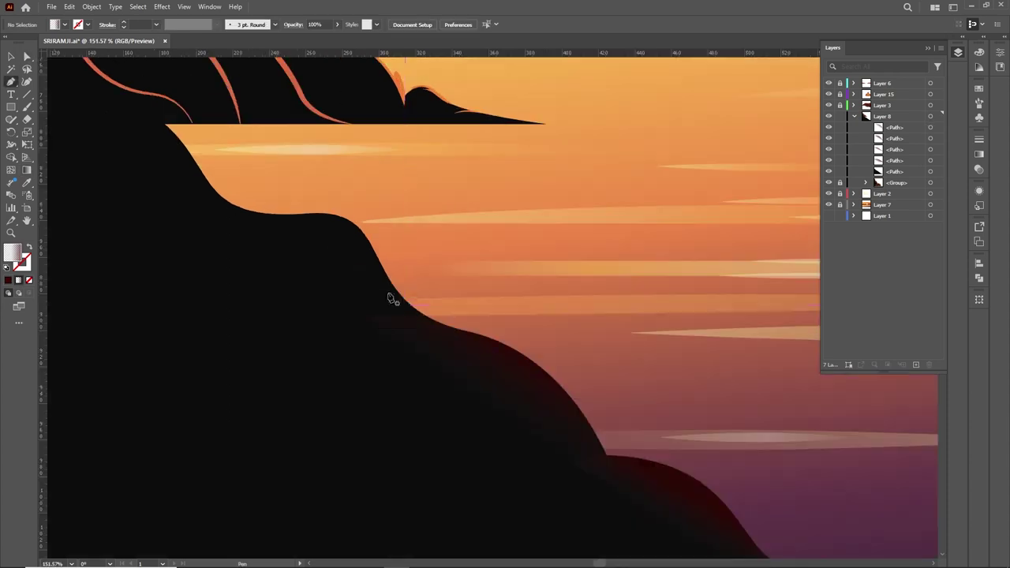
pyautogui.press('a')
# Nudge the gradient shading shape on the ridge slightly into place
pyautogui.click(334, 244)
pyautogui.scroll(2, 334, 244)
pyautogui.moveTo(428, 327); pyautogui.dragTo(428, 326)
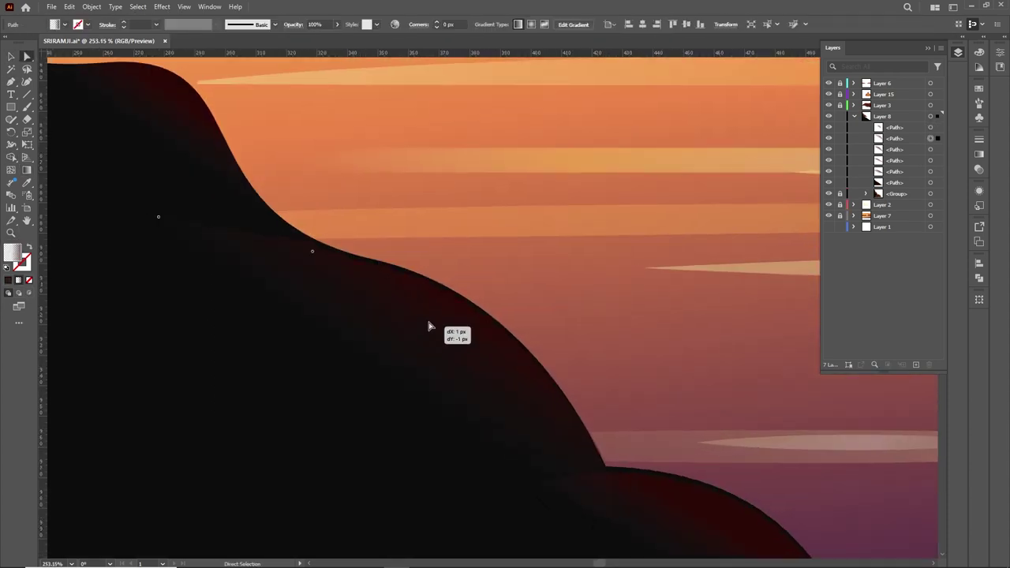
pyautogui.scroll(-4, 428, 326)
pyautogui.hotkey('ctrl', 'shift', 'a')
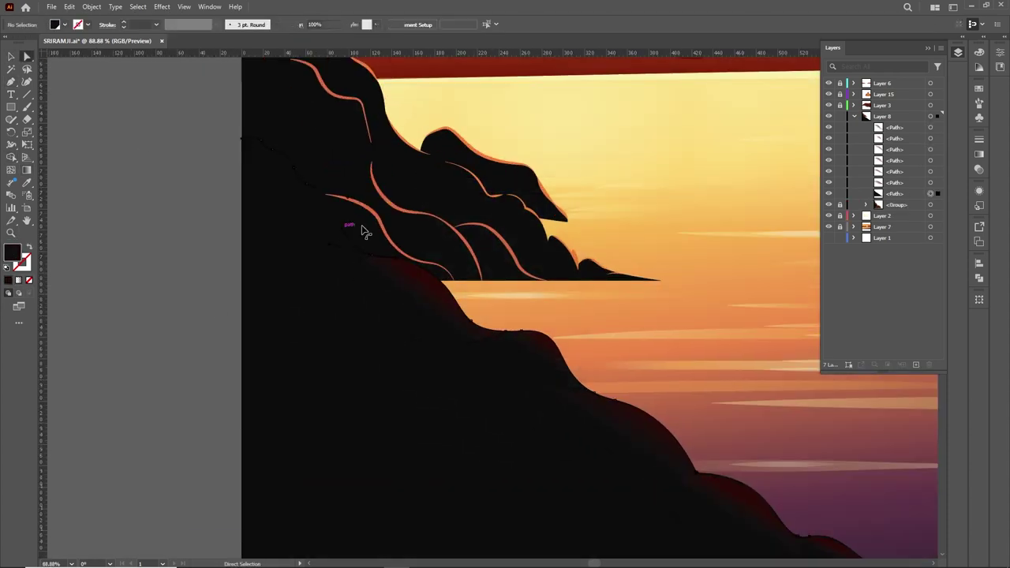
pyautogui.scroll(2, 365, 231)
pyautogui.scroll(1, 394, 388)
pyautogui.click(467, 478)
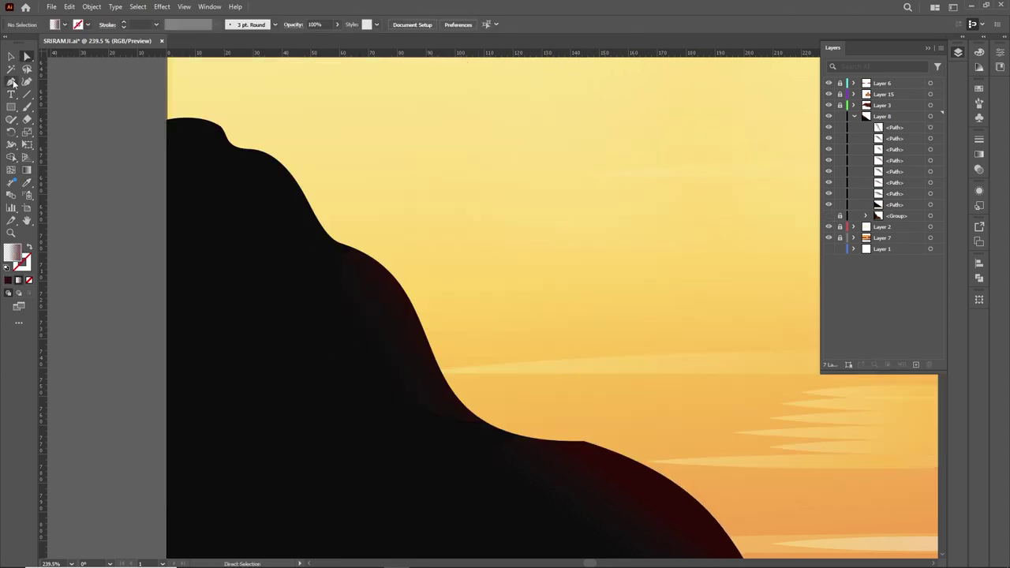
# Draw a curved shading shape over the ridge hump with a diagonal gradient
pyautogui.hotkey('ctrl', '3')
pyautogui.press('p')
pyautogui.moveTo(341, 243); pyautogui.dragTo(404, 246)
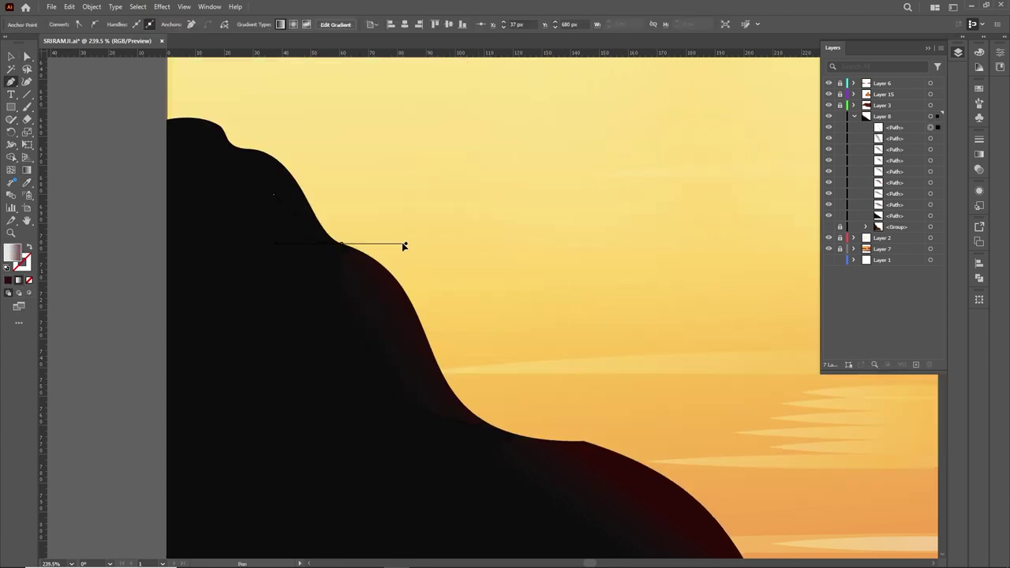
pyautogui.click(220, 133)
pyautogui.press('g')
pyautogui.moveTo(241, 236); pyautogui.dragTo(334, 139)
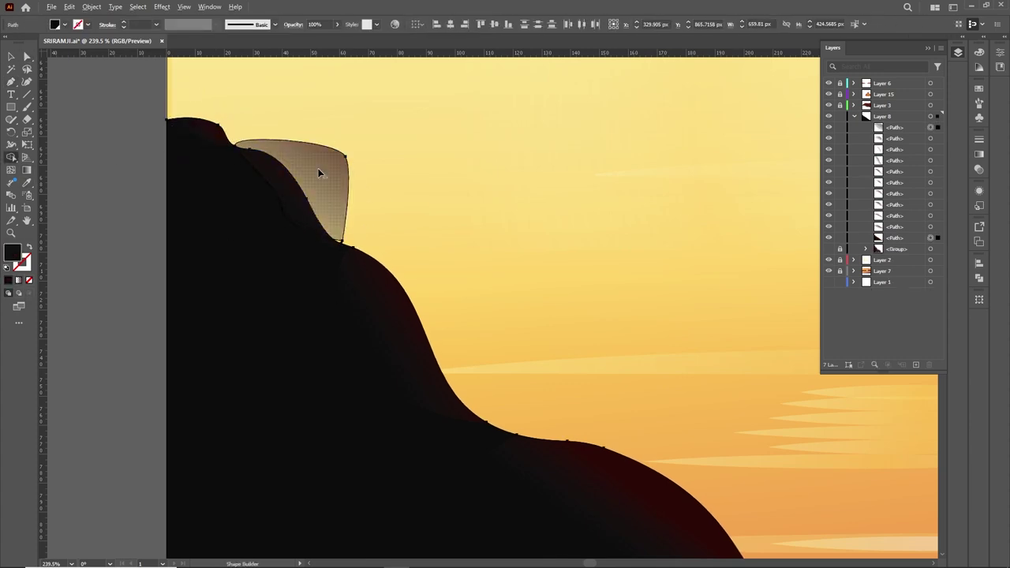
pyautogui.press('z')
pyautogui.keyDown('alt'); pyautogui.click(334, 249); pyautogui.keyUp('alt')
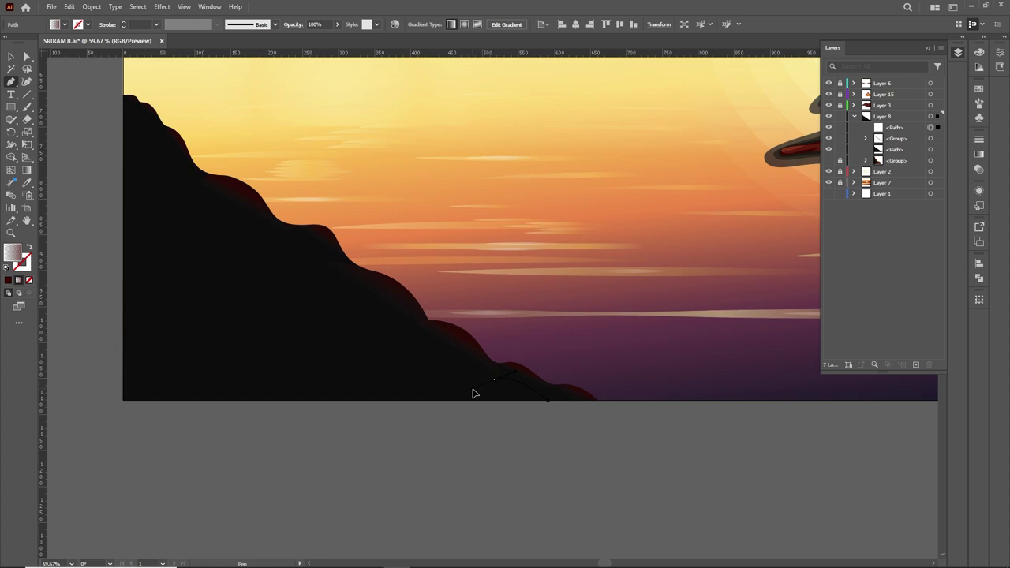
# Add gradient shading shapes at the cliff base and adjust the lower-left one's gradient
pyautogui.click(457, 399)
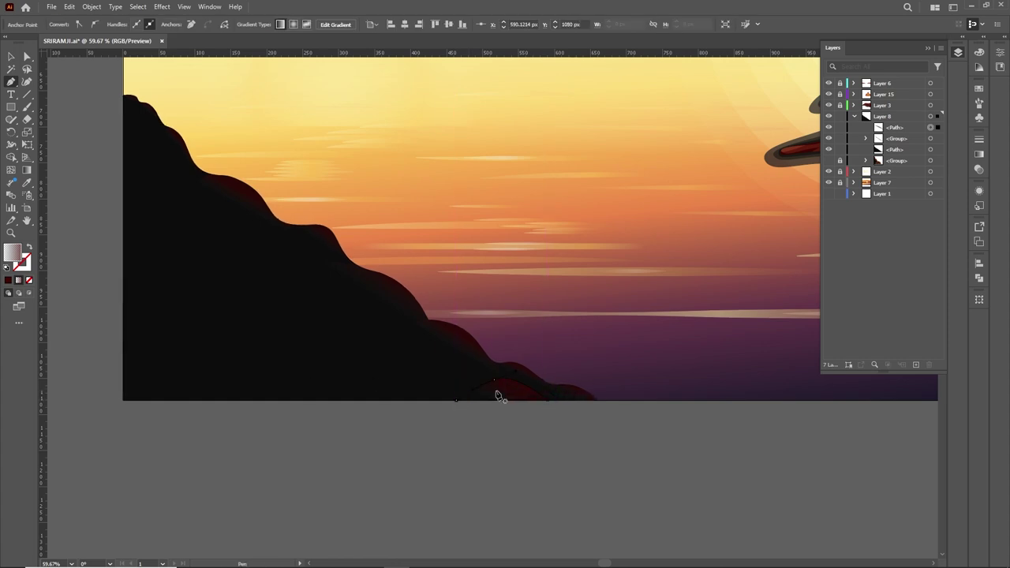
pyautogui.click(490, 400)
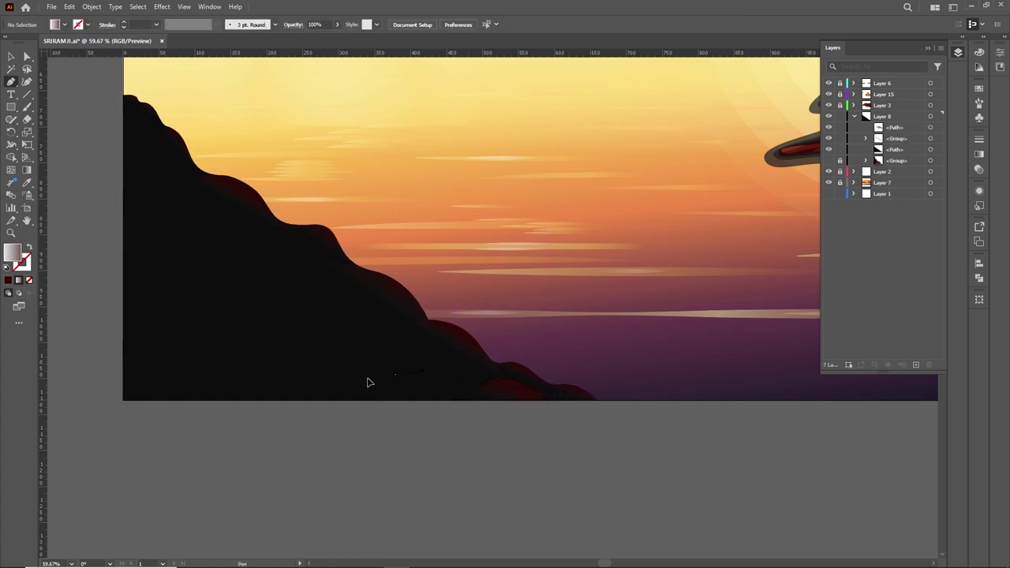
pyautogui.click(259, 400)
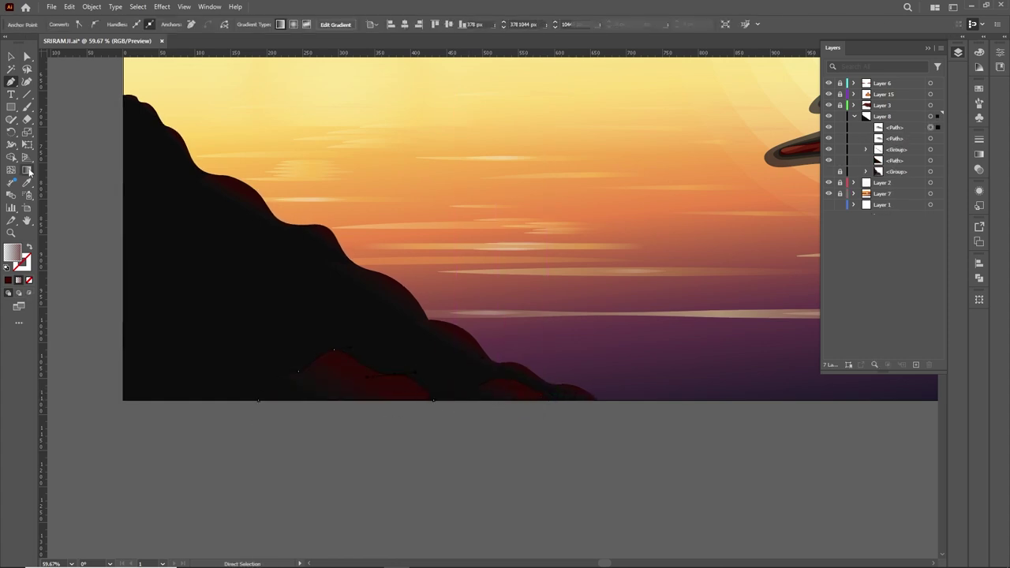
pyautogui.click(28, 170)
pyautogui.press('a')
pyautogui.click(431, 422)
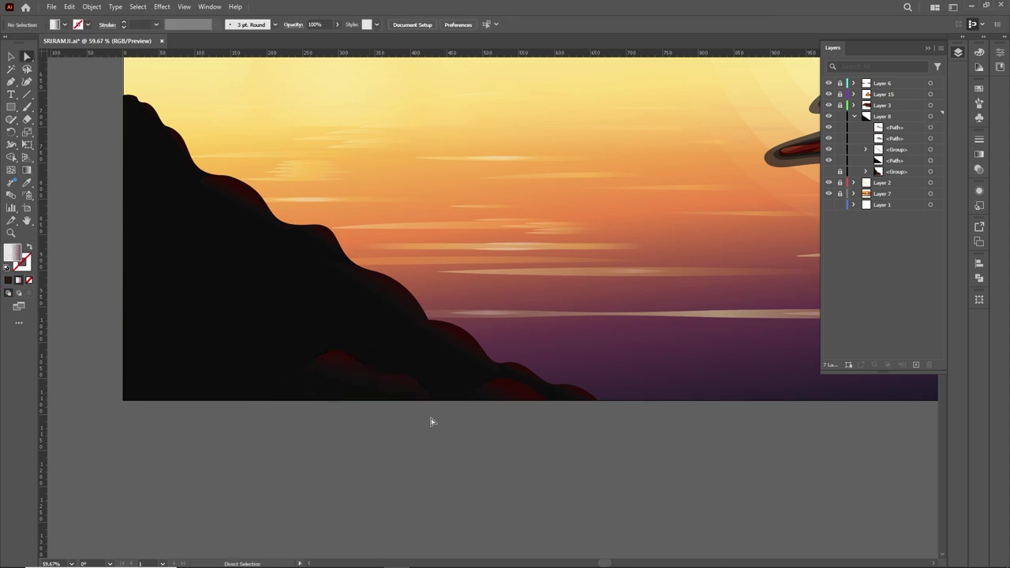
pyautogui.keyDown('ctrl'); pyautogui.click(163, 355); pyautogui.keyUp('ctrl')
pyautogui.press('g')
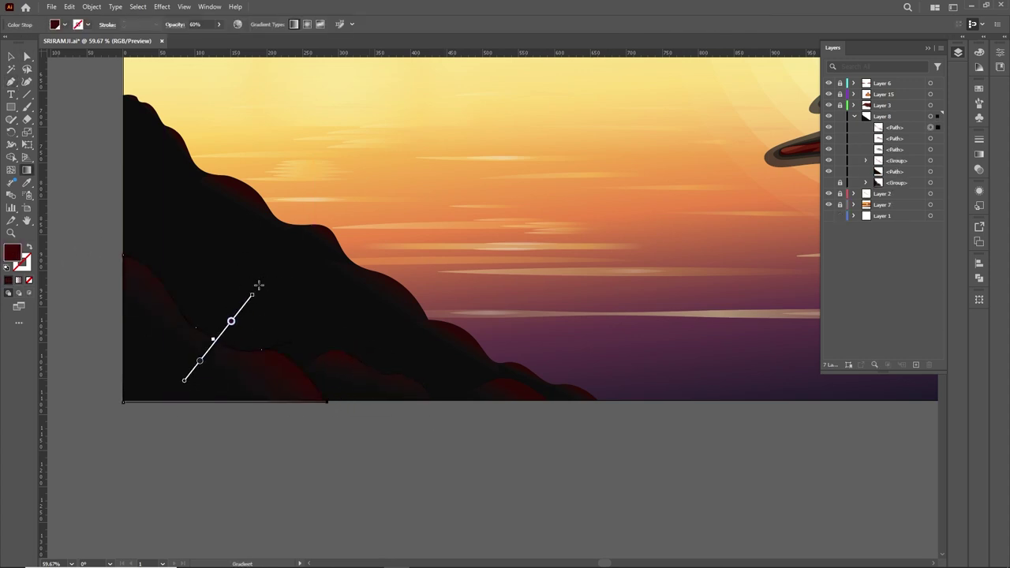
# Start another lower-left shading shape and bend one of its segments downward
pyautogui.press('a')
pyautogui.scroll(2, 295, 368)
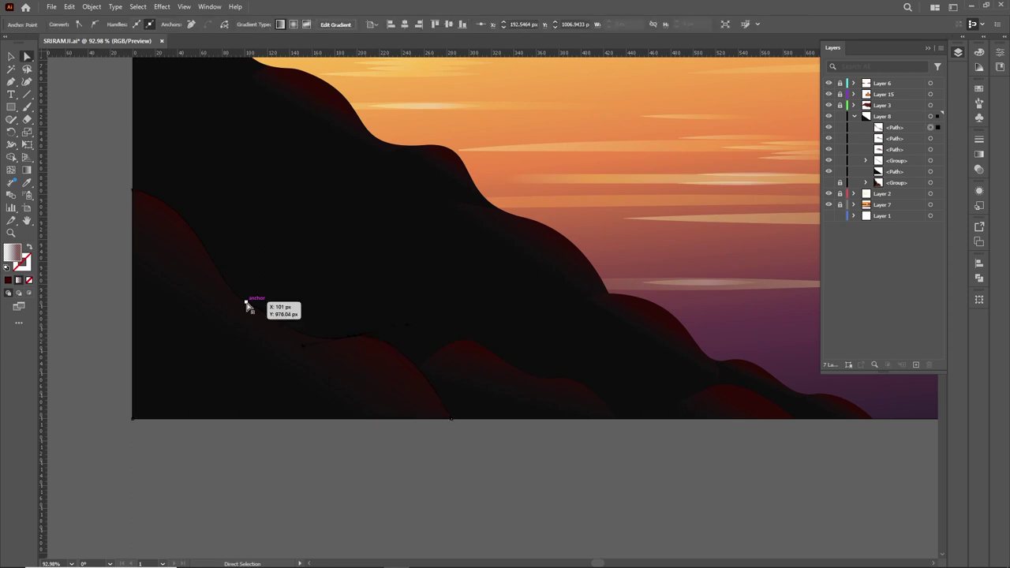
pyautogui.scroll(-2, 374, 331)
pyautogui.press('p')
pyautogui.click(287, 328)
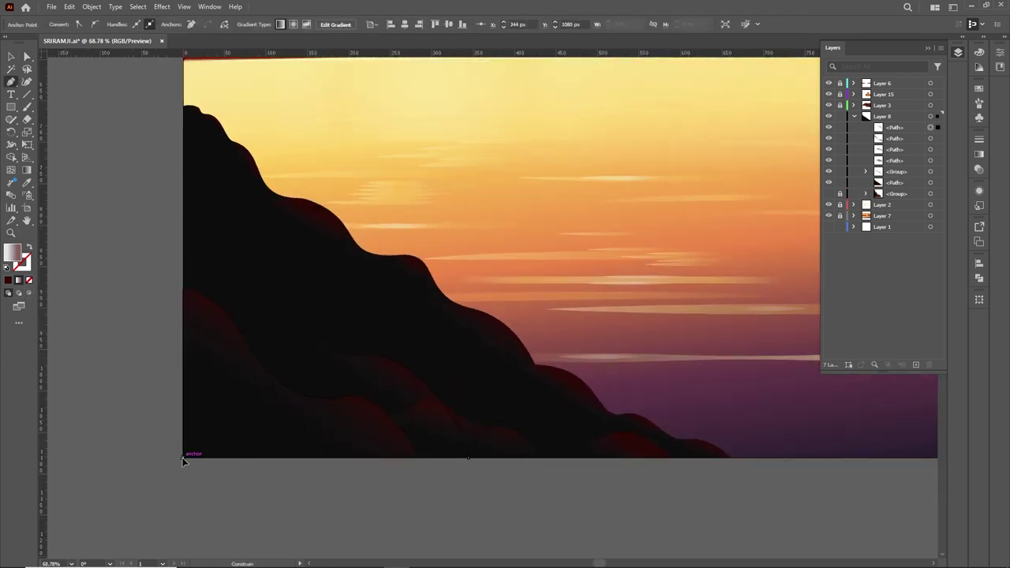
pyautogui.scroll(2, 582, 480)
pyautogui.moveTo(434, 300); pyautogui.dragTo(567, 428)
# Undo the bend and draw a curved edge for a new shading shape
pyautogui.hotkey('ctrl', 'z')
pyautogui.press('p')
pyautogui.scroll(-3, 413, 174)
pyautogui.moveTo(345, 293); pyautogui.dragTo(417, 257)
pyautogui.scroll(2, 406, 260)
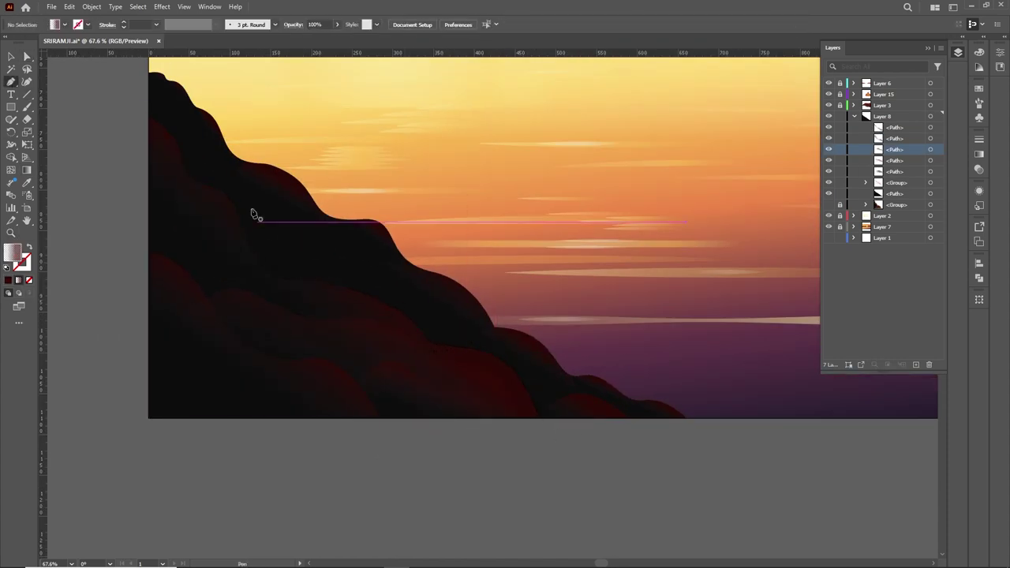
pyautogui.scroll(-2, 492, 253)
pyautogui.scroll(5, 739, 461)
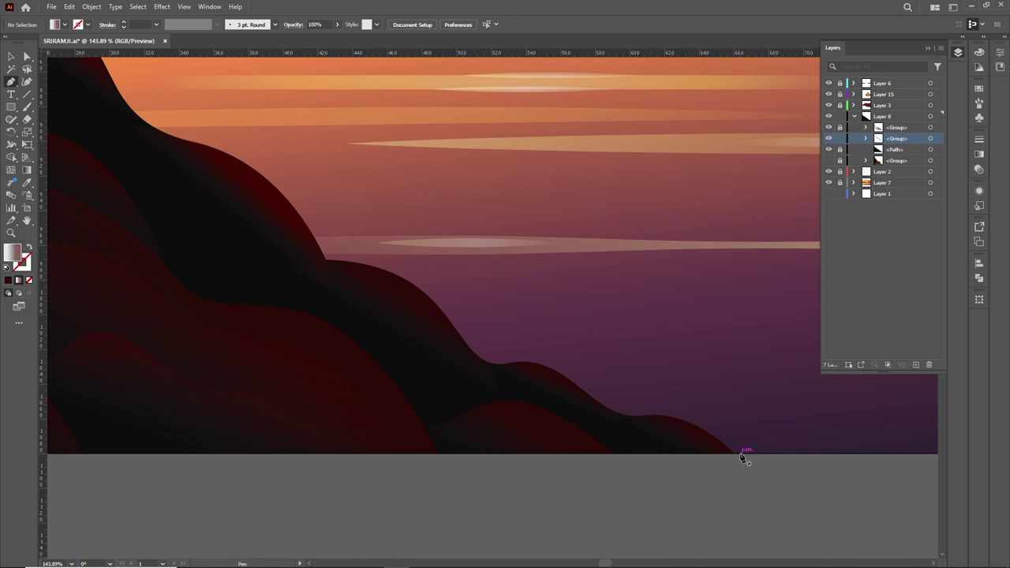
# Close the shape at the ridge's foot and move its right gradient stop to about 79%
pyautogui.click(711, 454)
pyautogui.click(979, 153)
pyautogui.doubleClick(914, 234)
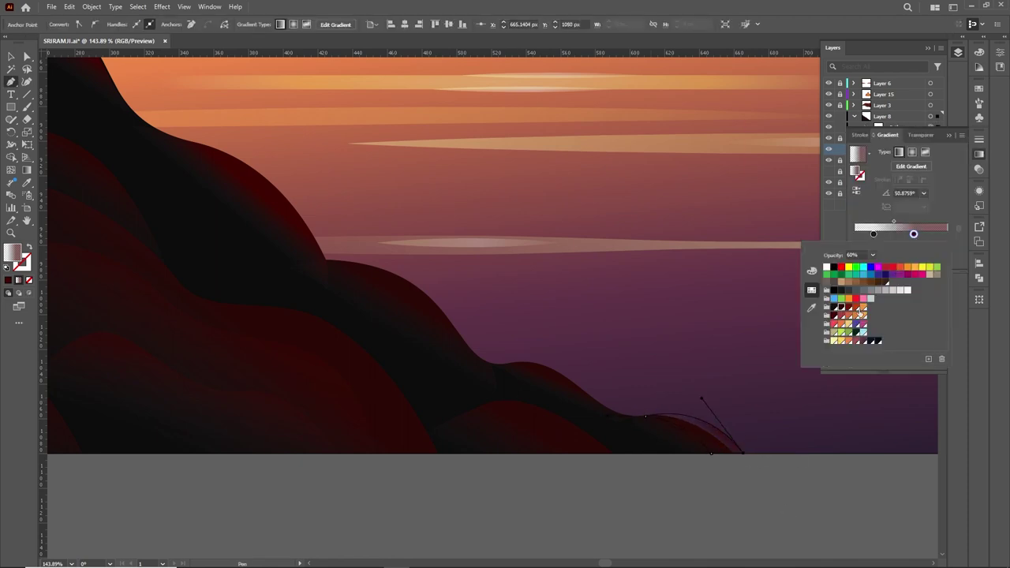
pyautogui.doubleClick(874, 235)
pyautogui.press('Escape')
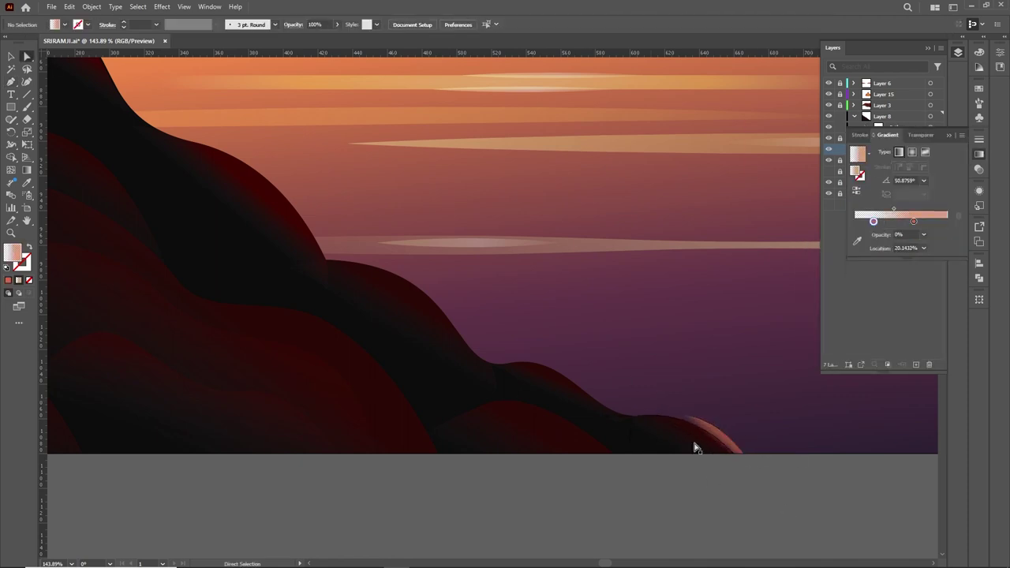
pyautogui.press('a')
pyautogui.press('g')
pyautogui.moveTo(914, 221); pyautogui.dragTo(930, 222)
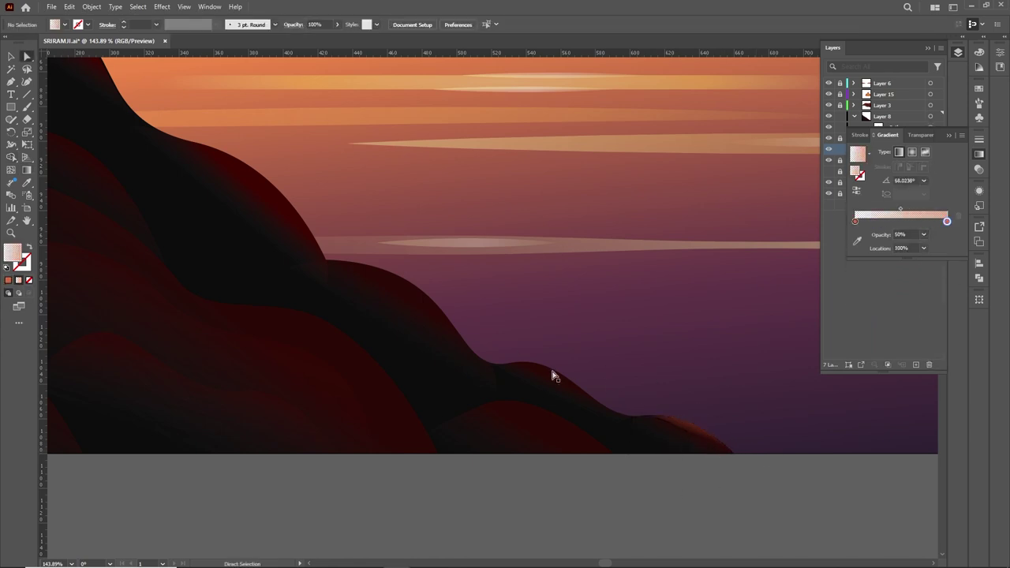
pyautogui.scroll(-1, 553, 372)
# Check the mountain path's gradient and deselect everything
pyautogui.press('p')
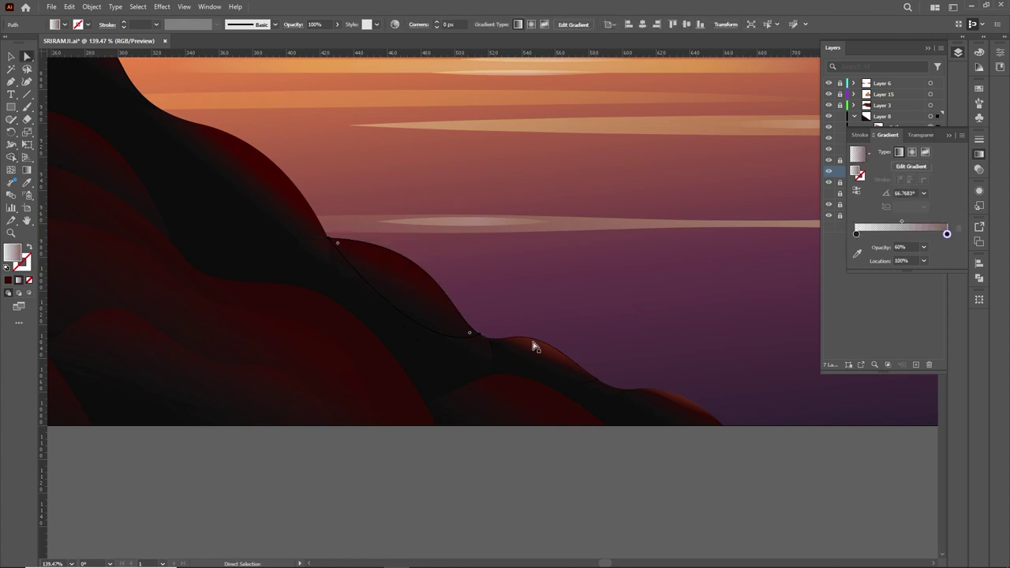
pyautogui.press('g')
pyautogui.scroll(-5, 617, 246)
pyautogui.scroll(4, 425, 259)
pyautogui.press('p')
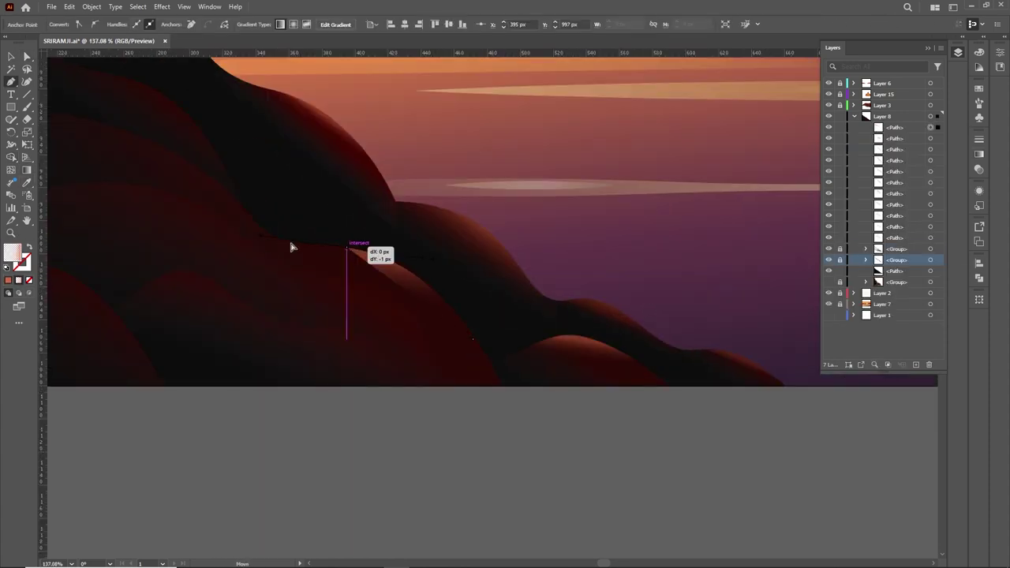
pyautogui.press('g')
pyautogui.hotkey('ctrl', 'shift', 'a')
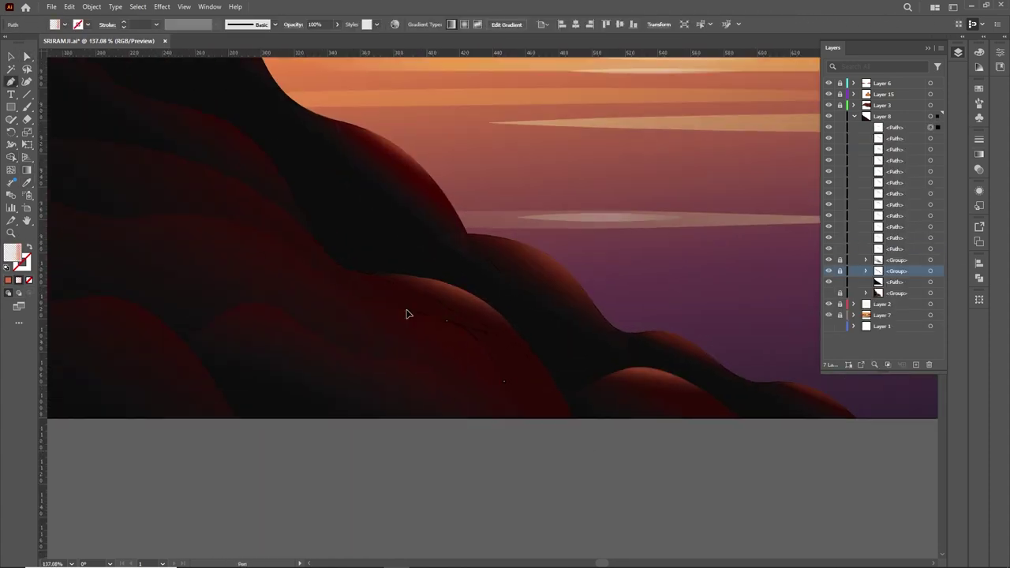
# Select the lower mountain group and lower its opacity to 42%
pyautogui.press('z')
pyautogui.scroll(-3, 226, 323)
pyautogui.scroll(-2, 269, 290)
pyautogui.scroll(2, 269, 291)
pyautogui.press('v')
pyautogui.click(316, 424)
pyautogui.moveTo(336, 36); pyautogui.dragTo(312, 37)
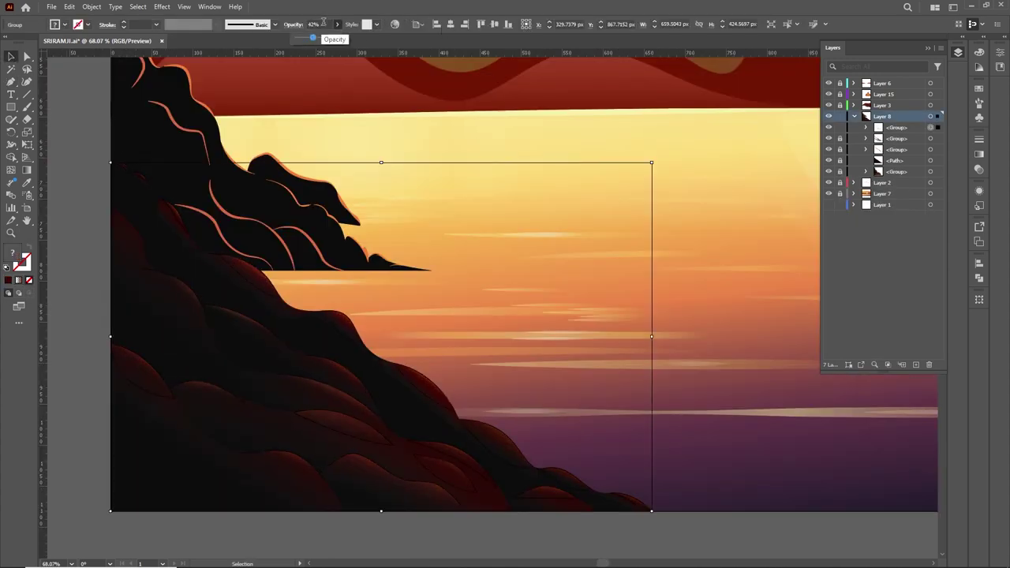
# Set a dark red gradient fill with 90% stop opacity for new far-cliff shapes
pyautogui.scroll(5, 431, 270)
pyautogui.click(600, 371)
pyautogui.press('p')
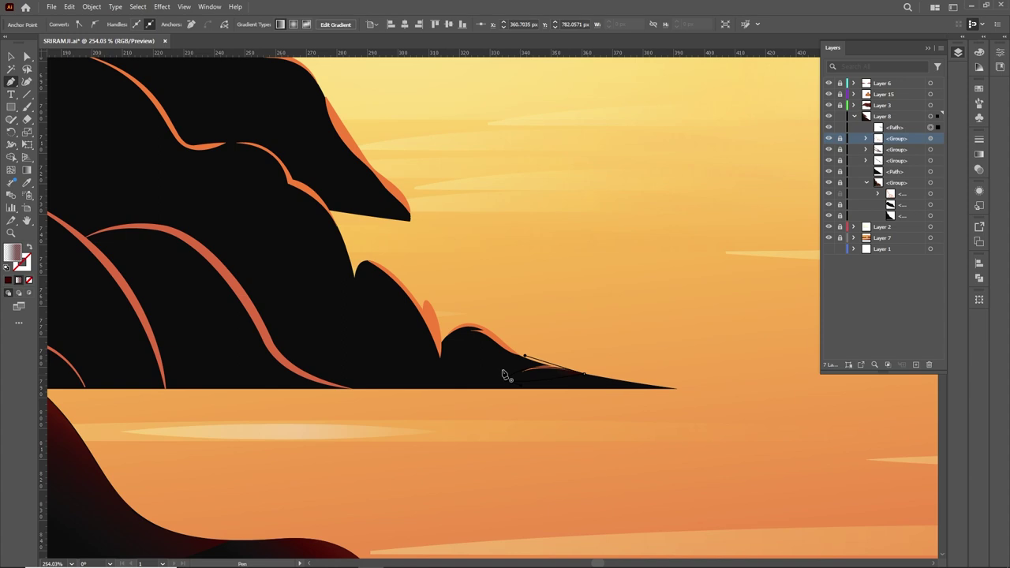
pyautogui.click(980, 89)
pyautogui.click(872, 164)
pyautogui.click(980, 117)
pyautogui.click(858, 154)
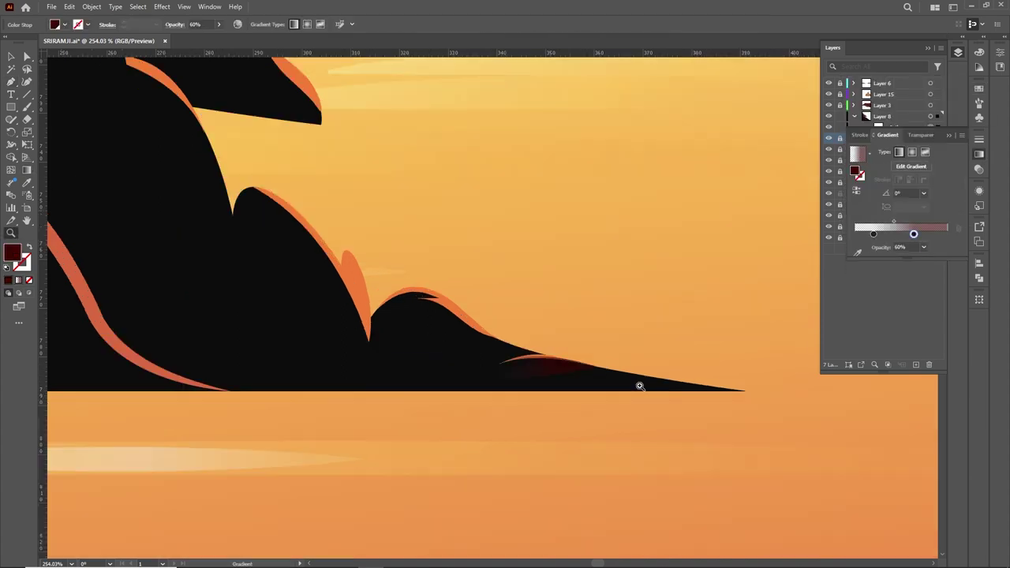
pyautogui.scroll(5, 641, 386)
pyautogui.press('g')
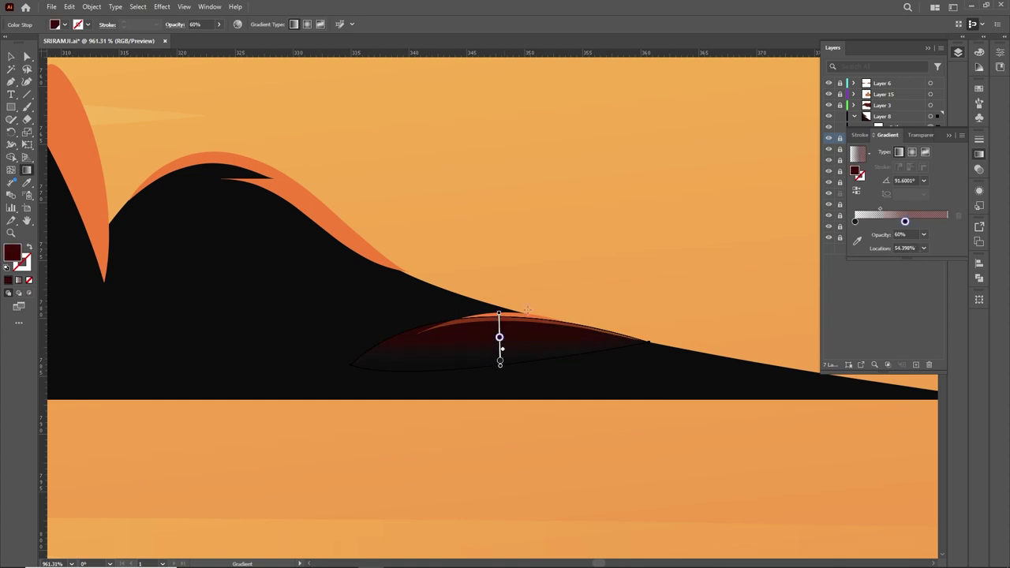
pyautogui.click(924, 235)
pyautogui.click(948, 346)
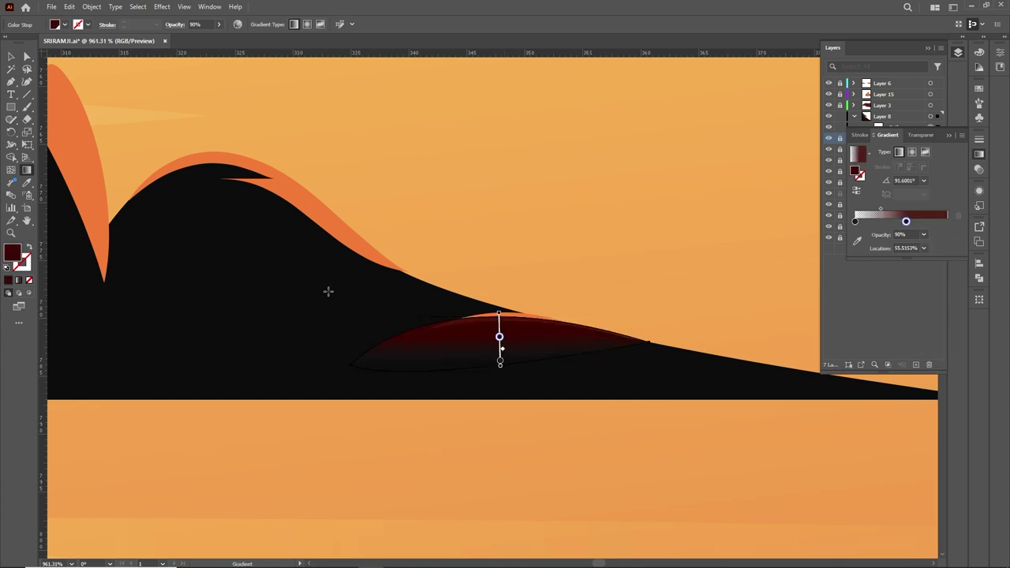
# Finish the gradient shading shape over the far cliff's hump
pyautogui.press('p')
pyautogui.moveTo(436, 289); pyautogui.dragTo(508, 281)
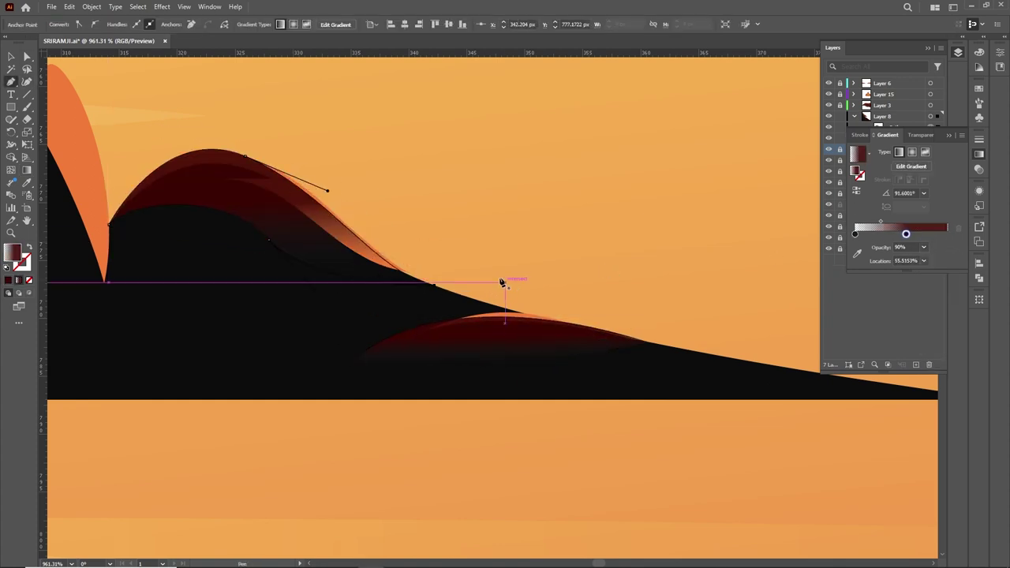
pyautogui.press('a')
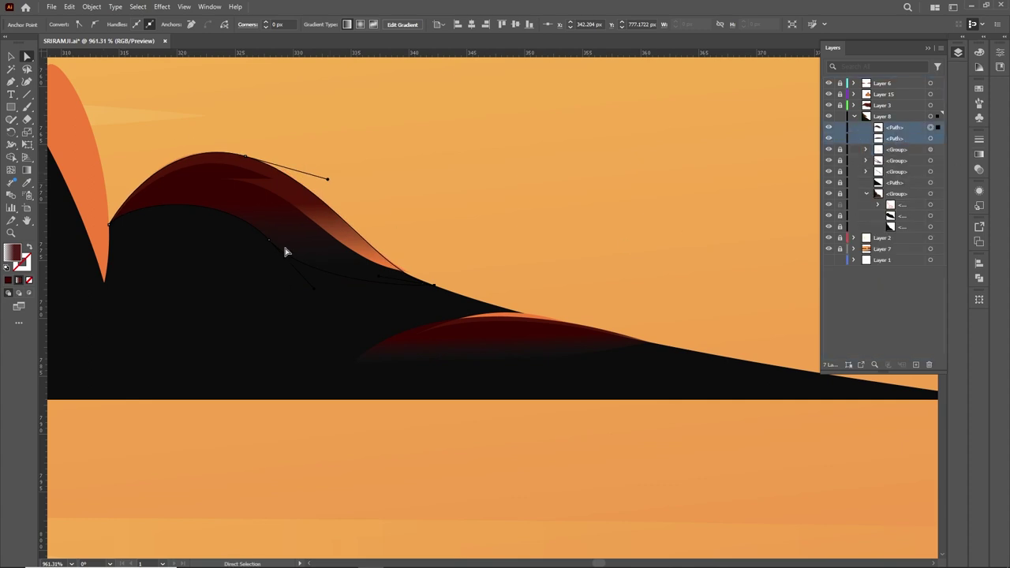
pyautogui.scroll(-3, 286, 251)
pyautogui.press('p')
# Draw a curved shading shape following the upper orange stroke
pyautogui.click(236, 189)
pyautogui.moveTo(285, 161); pyautogui.dragTo(330, 197)
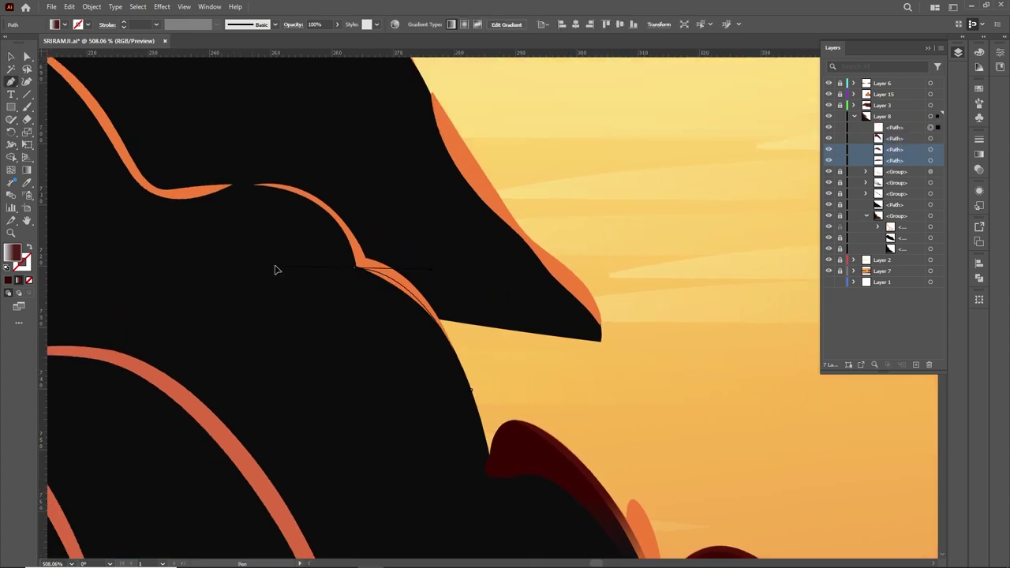
pyautogui.moveTo(362, 258); pyautogui.dragTo(366, 261)
pyautogui.moveTo(238, 228); pyautogui.dragTo(365, 264)
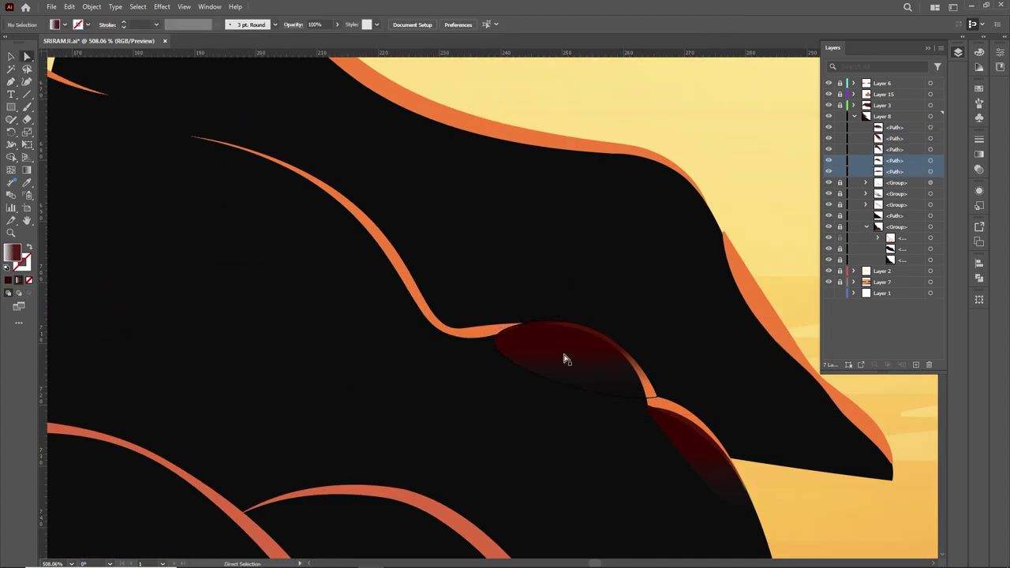
pyautogui.click(196, 134)
pyautogui.click(433, 324)
pyautogui.keyDown('ctrl'); pyautogui.click(381, 246); pyautogui.keyUp('ctrl')
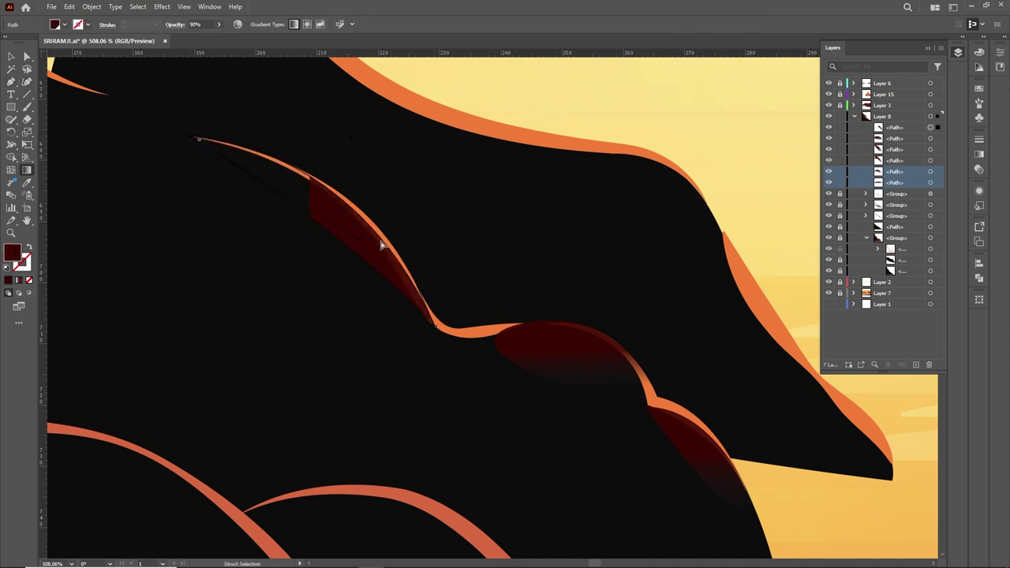
pyautogui.scroll(-3, 338, 242)
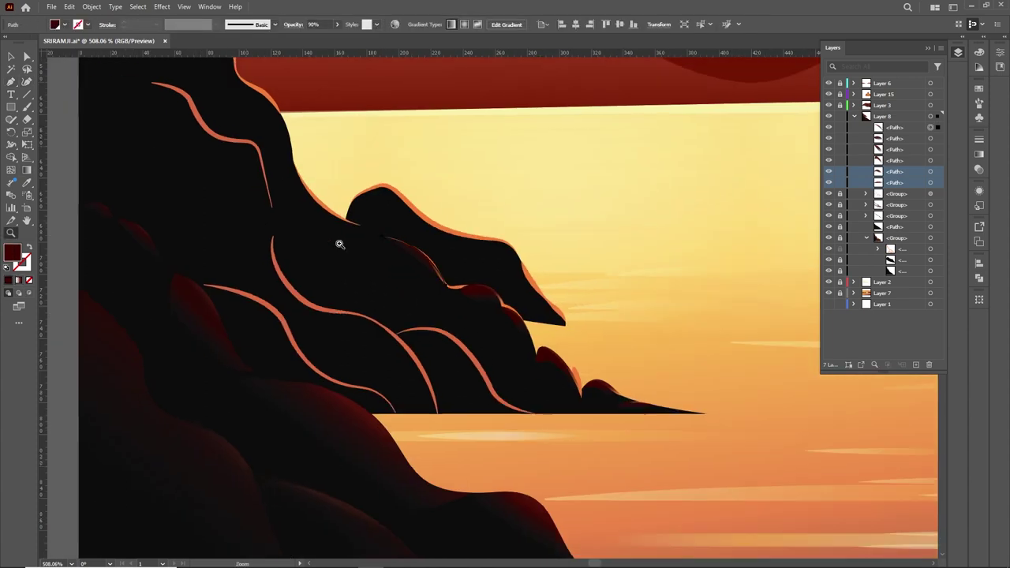
# Draw a shading shape below the peak and set its gradient direction
pyautogui.press('p')
pyautogui.click(276, 158)
pyautogui.scroll(3, 304, 275)
pyautogui.click(447, 304)
pyautogui.press('g')
pyautogui.click(376, 239)
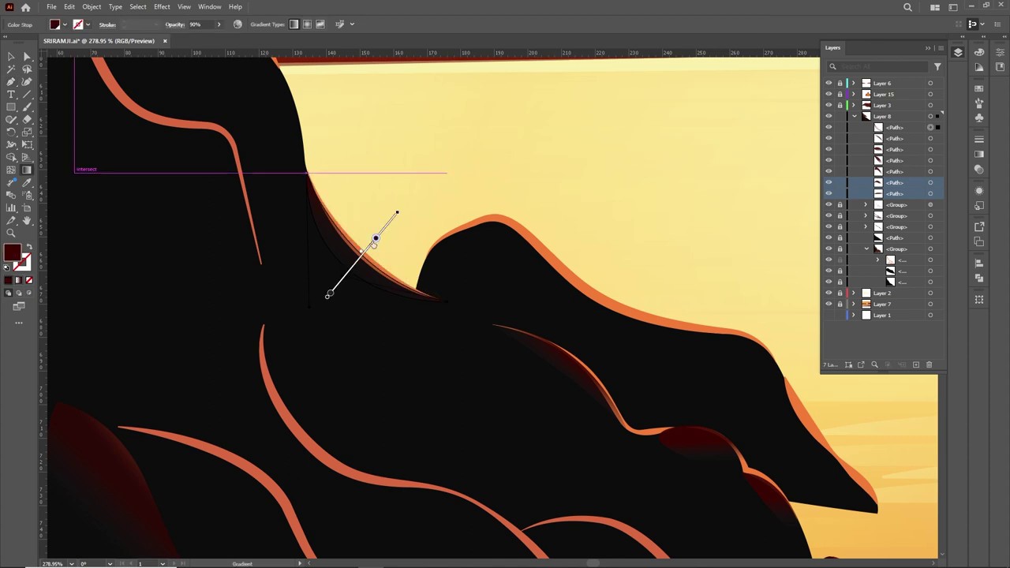
pyautogui.scroll(-3, 362, 253)
pyautogui.scroll(3, 339, 214)
# Start another shading shape curving along the rim's lower edge
pyautogui.press('p')
pyautogui.moveTo(328, 218); pyautogui.dragTo(329, 333)
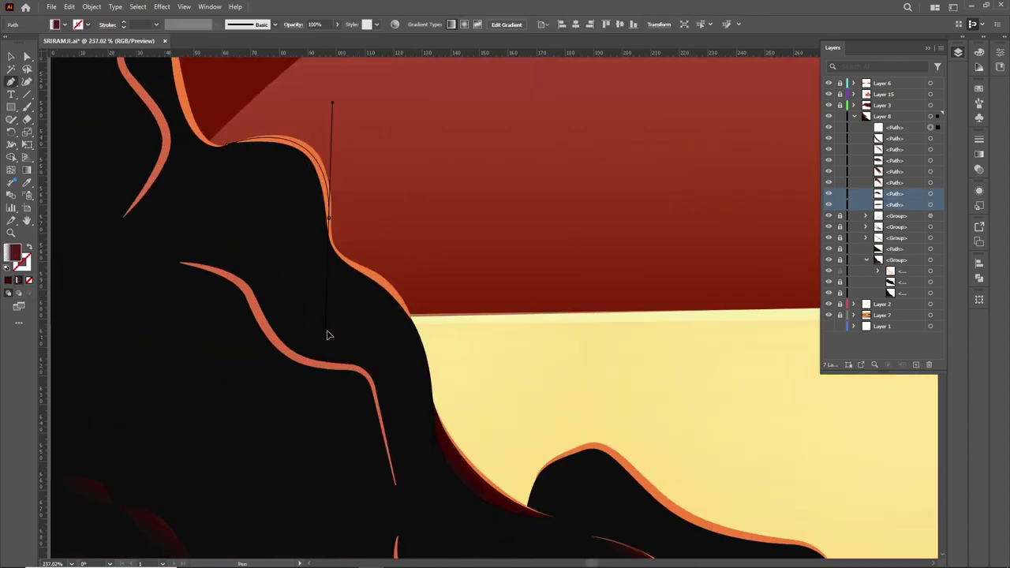
pyautogui.click(428, 370)
pyautogui.scroll(-3, 406, 309)
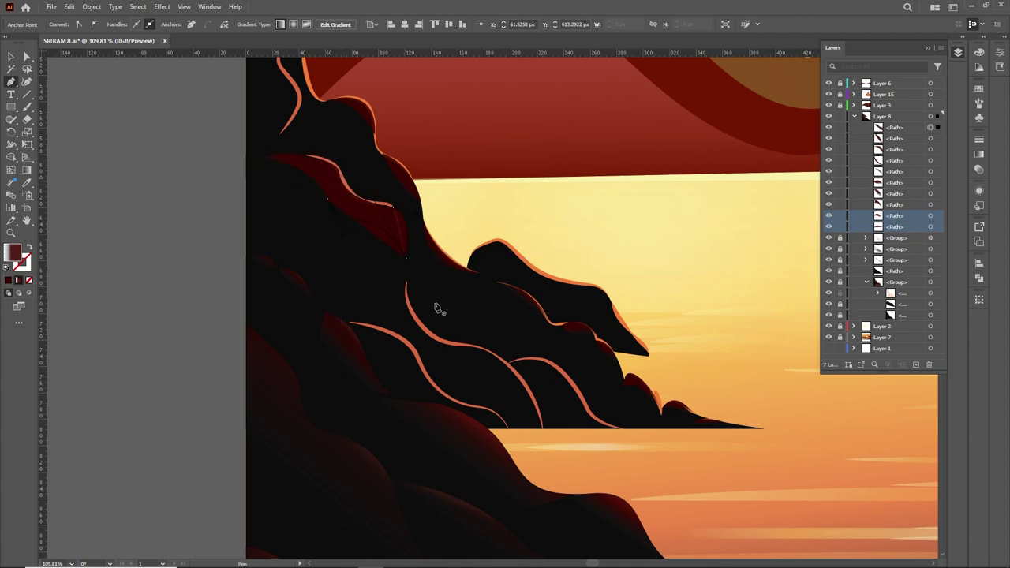
pyautogui.scroll(3, 439, 309)
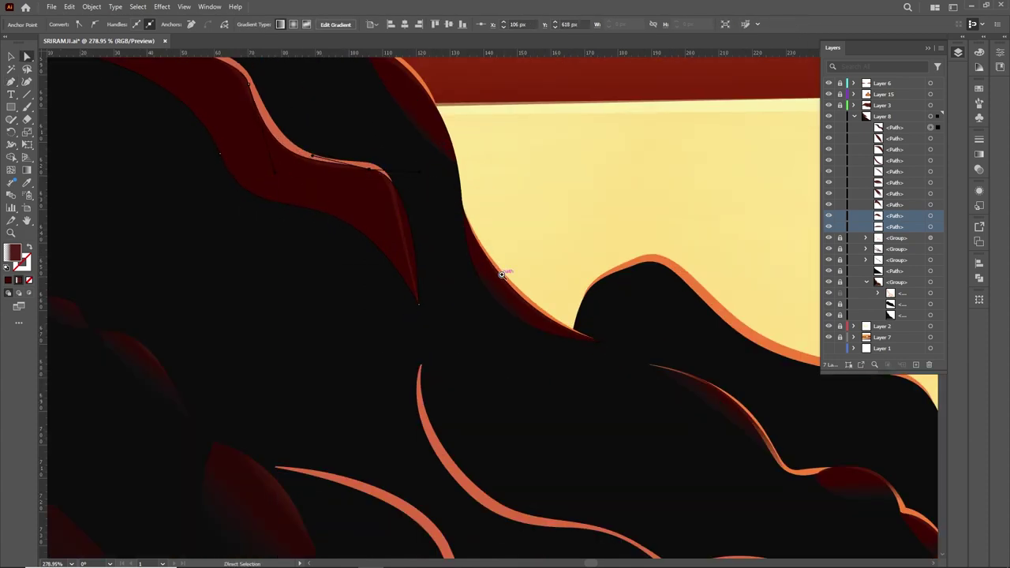
pyautogui.scroll(-3, 502, 274)
pyautogui.scroll(3, 523, 462)
pyautogui.moveTo(457, 447); pyautogui.dragTo(513, 452)
# Finish the curved shading path along the lower curve
pyautogui.click(418, 416)
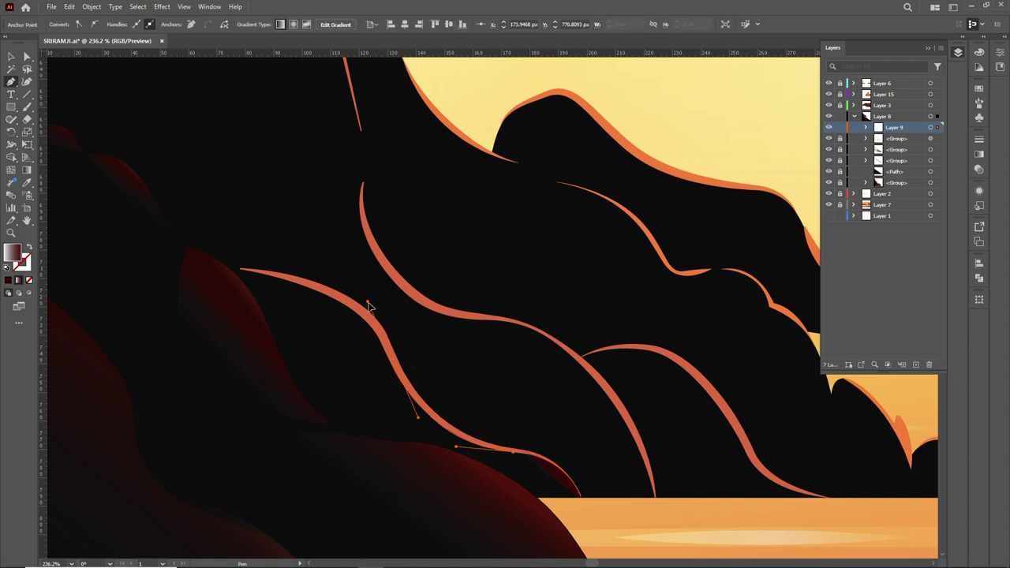
pyautogui.moveTo(227, 270); pyautogui.dragTo(162, 266)
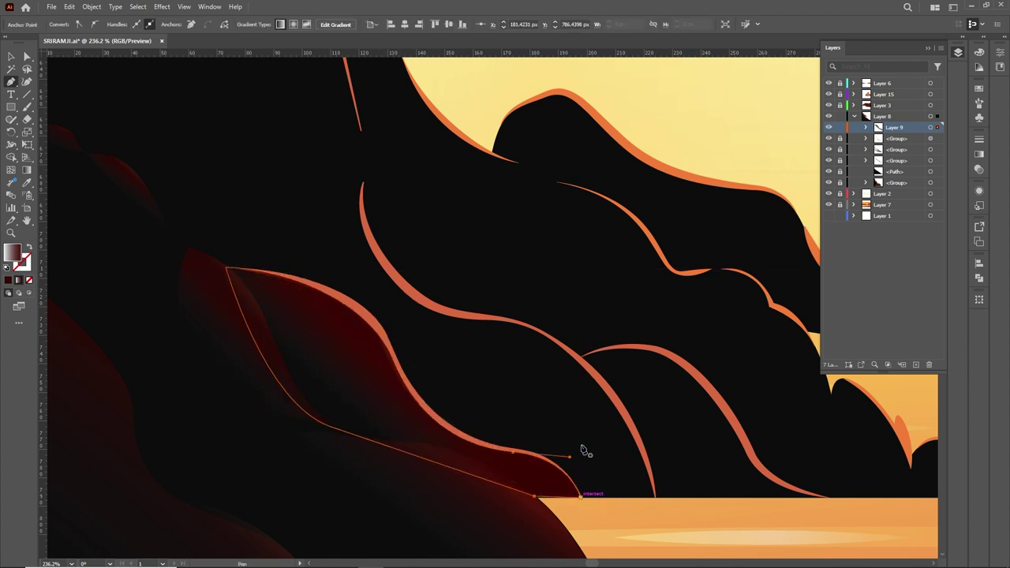
pyautogui.keyDown('ctrl'); pyautogui.click(568, 451); pyautogui.keyUp('ctrl')
pyautogui.moveTo(634, 418); pyautogui.dragTo(580, 384)
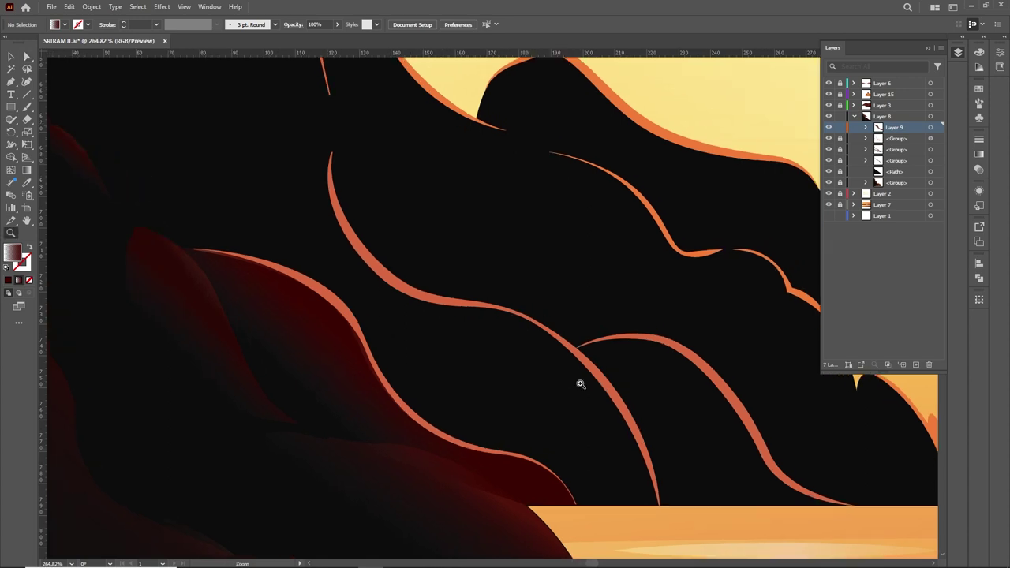
# Trace a shading shape from the bottom to the top of the lower-left orange stroke
pyautogui.click(659, 505)
pyautogui.moveTo(568, 345); pyautogui.dragTo(482, 271)
pyautogui.moveTo(446, 305); pyautogui.dragTo(357, 268)
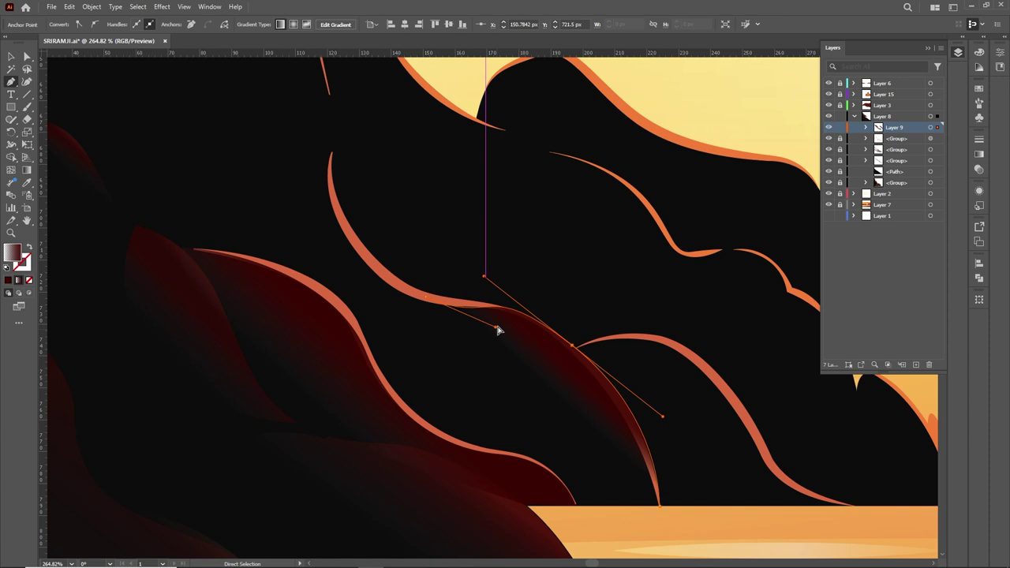
pyautogui.moveTo(332, 148); pyautogui.dragTo(338, 109)
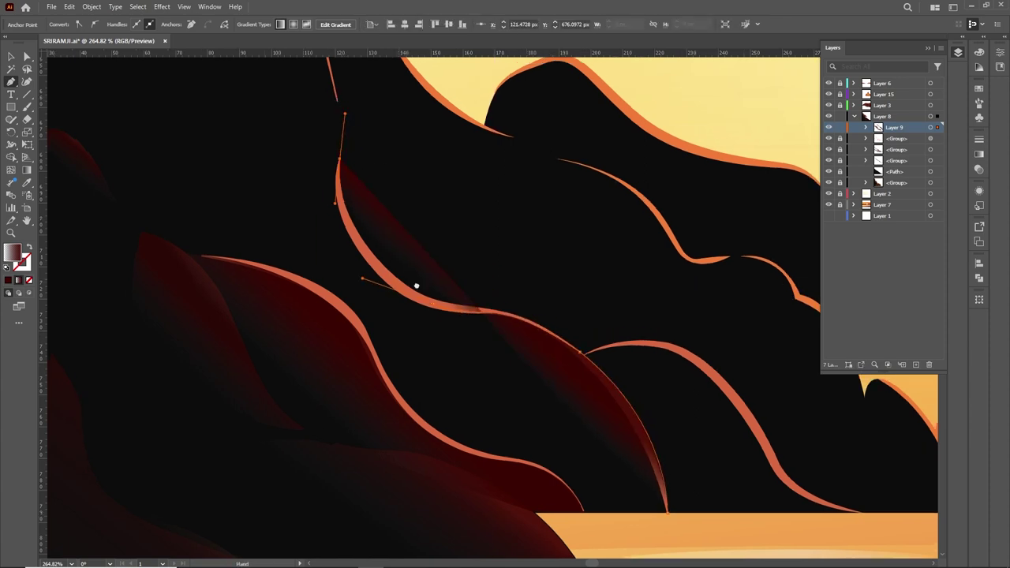
# Trace a large curved shading shape along the upper-left cliff edge
pyautogui.moveTo(417, 286); pyautogui.dragTo(545, 375)
pyautogui.moveTo(269, 165); pyautogui.dragTo(172, 193)
pyautogui.scroll(3, 300, 386)
pyautogui.hscroll(-3, 184, 151)
pyautogui.moveTo(164, 136); pyautogui.dragTo(97, 149)
pyautogui.click(165, 273)
pyautogui.moveTo(292, 361); pyautogui.dragTo(375, 388)
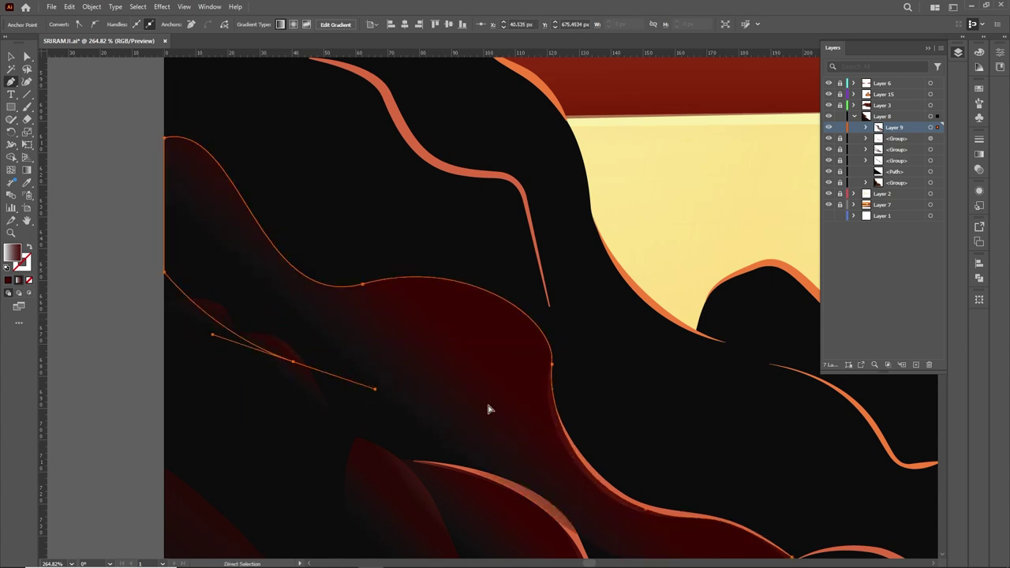
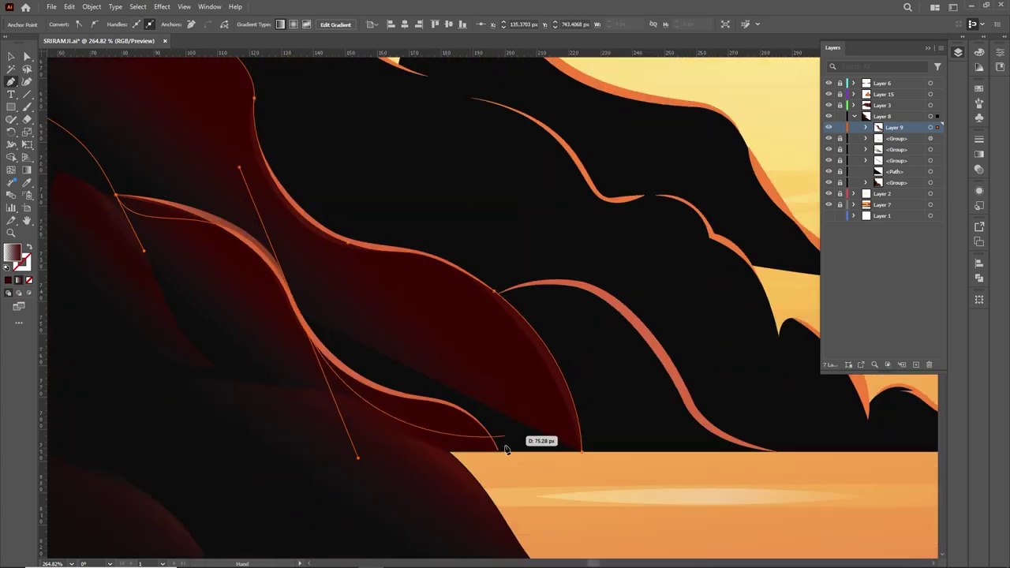
# Draw a curved rock lump at the left cliff's base and give it the dark-red gradient
pyautogui.hscroll(2, 576, 426)
pyautogui.scroll(-2, 545, 287)
pyautogui.scroll(-4, 545, 315)
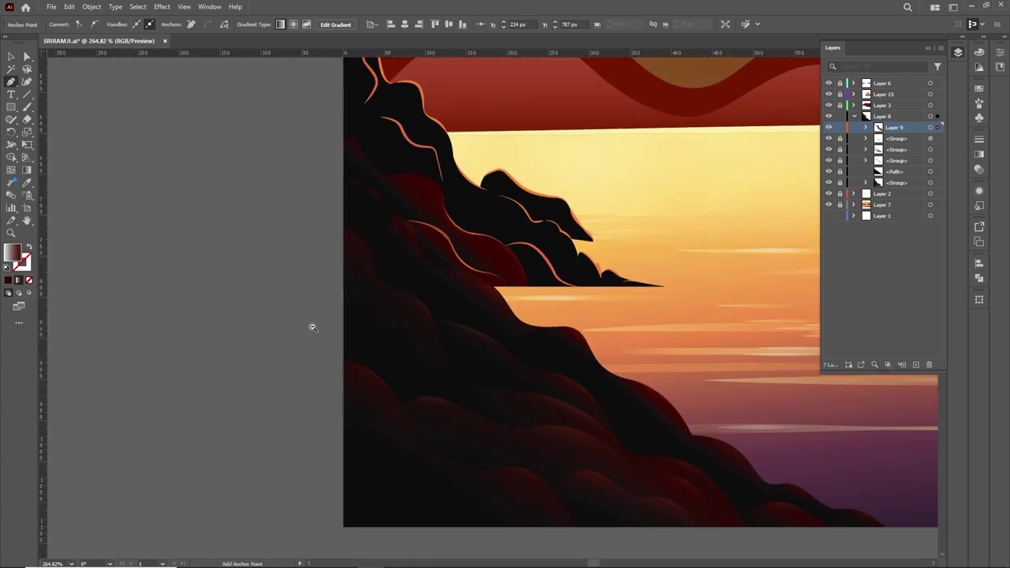
pyautogui.scroll(-2, 504, 289)
pyautogui.scroll(2, 569, 276)
pyautogui.scroll(2, 623, 306)
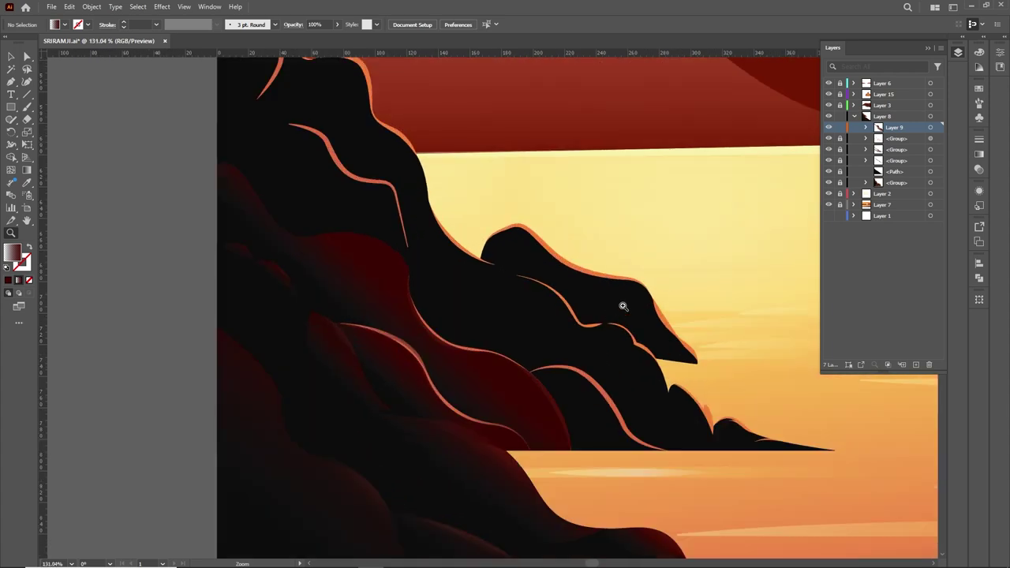
pyautogui.moveTo(529, 374); pyautogui.dragTo(506, 393)
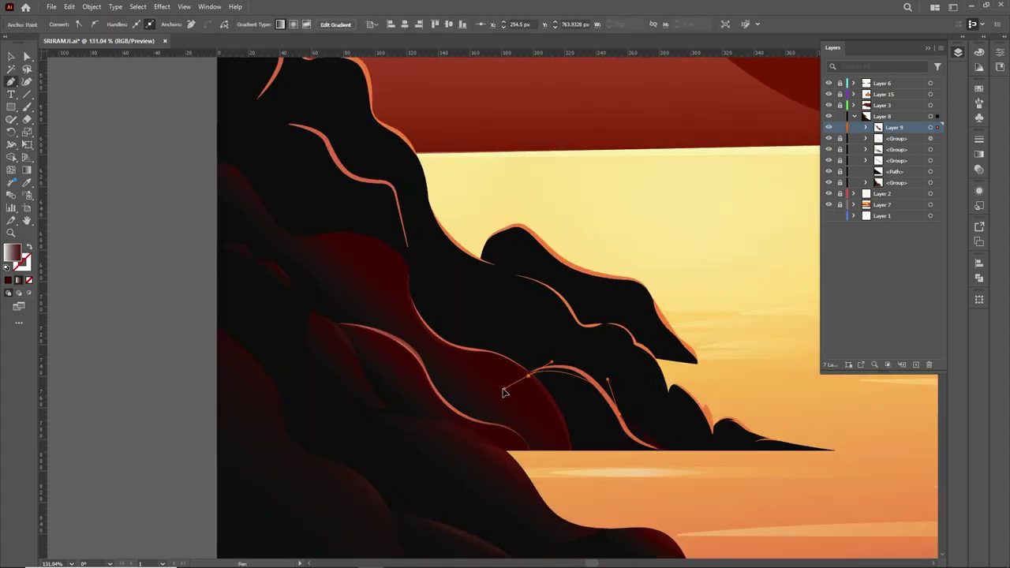
pyautogui.moveTo(571, 452); pyautogui.dragTo(577, 502)
pyautogui.press('g')
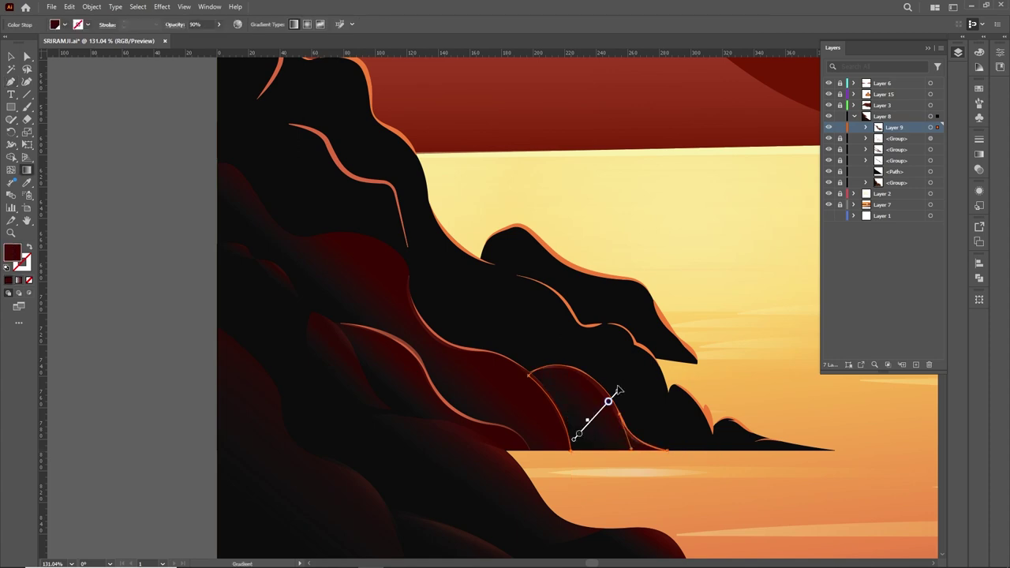
pyautogui.hotkey('ctrl', 'shift', 'a')
# Begin a new curved outline near the left cliff's tip
pyautogui.scroll(2, 692, 386)
pyautogui.scroll(2, 621, 425)
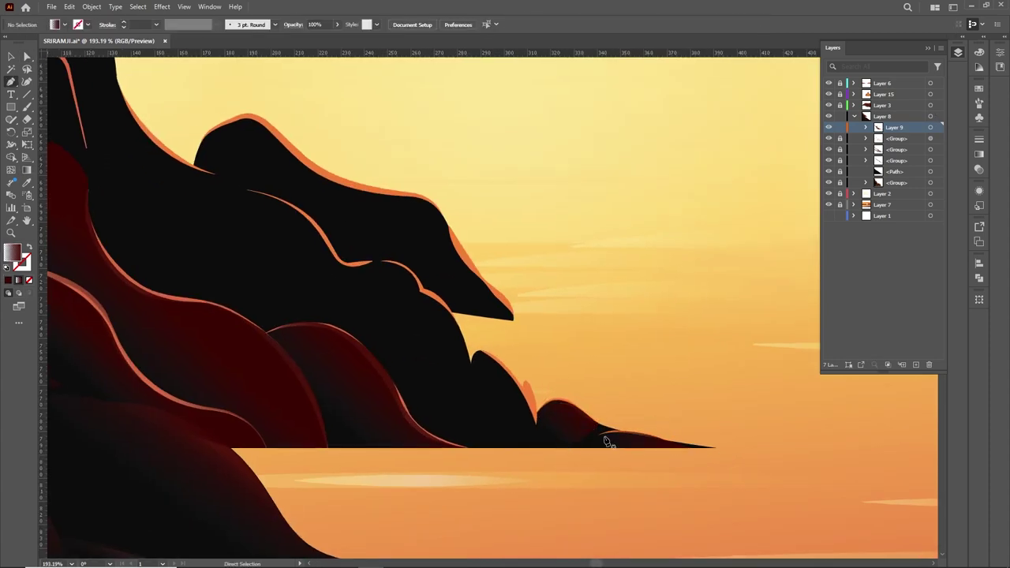
pyautogui.scroll(3, 608, 442)
pyautogui.click(345, 265)
pyautogui.scroll(-3, 553, 355)
pyautogui.scroll(2, 671, 355)
pyautogui.moveTo(667, 339); pyautogui.dragTo(703, 406)
# Close the shape under the cliff tip and give it a gradient fill
pyautogui.click(693, 405)
pyautogui.scroll(-5, 456, 347)
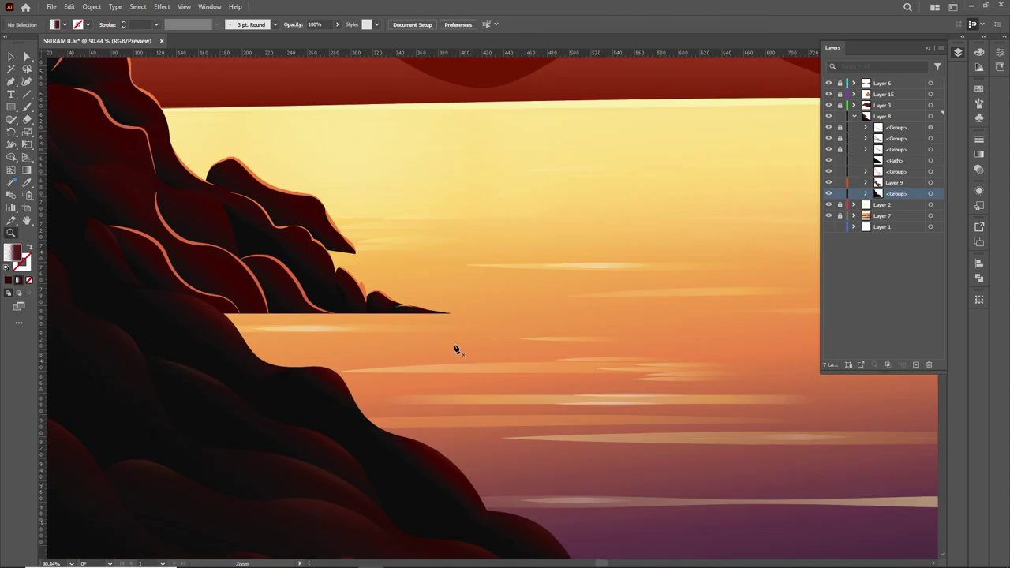
pyautogui.click(412, 435)
pyautogui.click(347, 424)
pyautogui.click(195, 303)
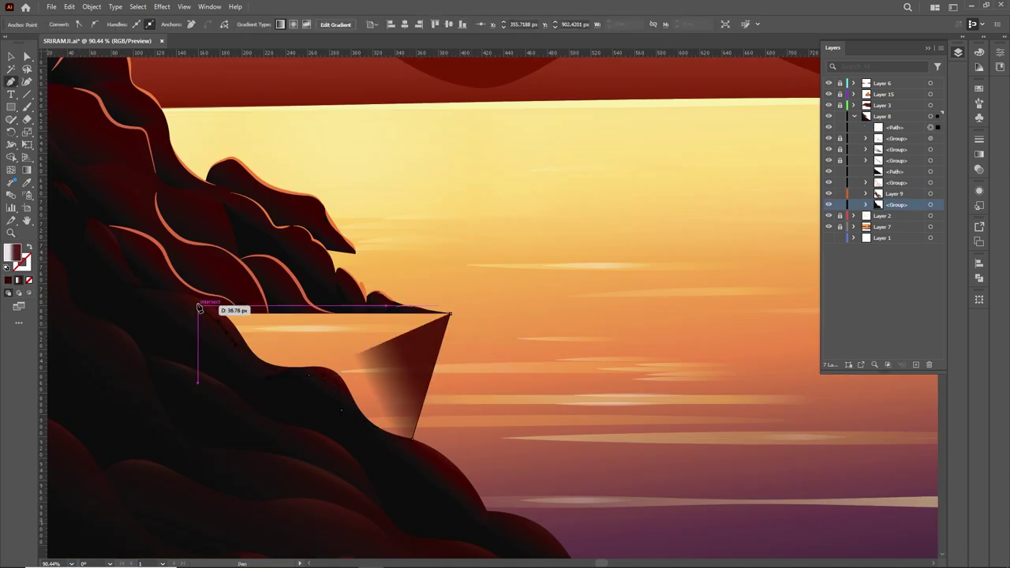
pyautogui.press('g')
pyautogui.moveTo(228, 392); pyautogui.dragTo(471, 324)
# Angle the reflection gradient along the water and fade its far end to 0% opacity
pyautogui.press('z')
pyautogui.scroll(-3, 461, 349)
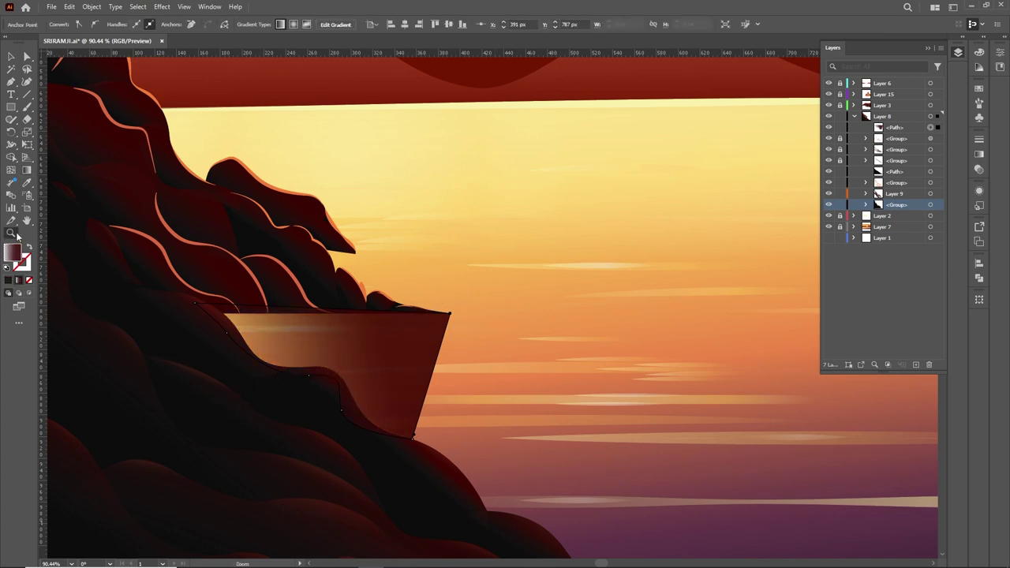
pyautogui.scroll(-3, 490, 336)
pyautogui.press('g')
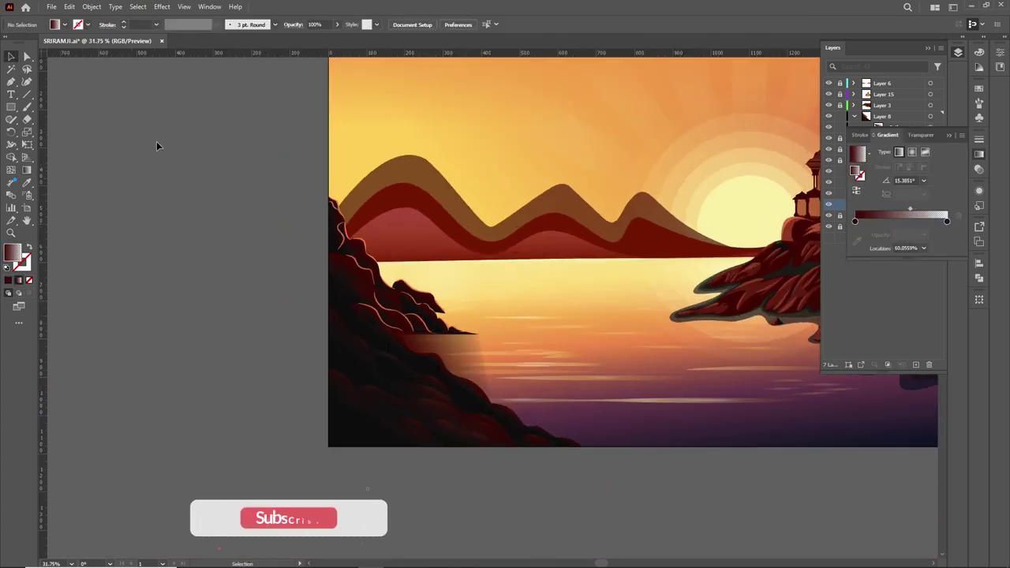
pyautogui.moveTo(403, 378)
pyautogui.mouseDown()
pyautogui.moveTo(486, 354)
pyautogui.moveTo(498, 370)
pyautogui.mouseUp()
pyautogui.click(484, 355)
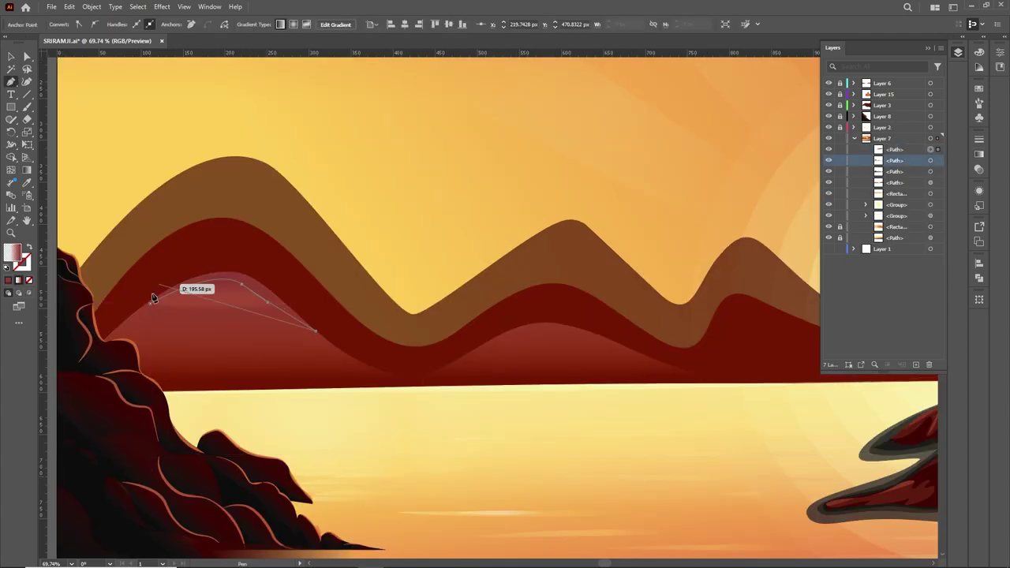
pyautogui.click(154, 298)
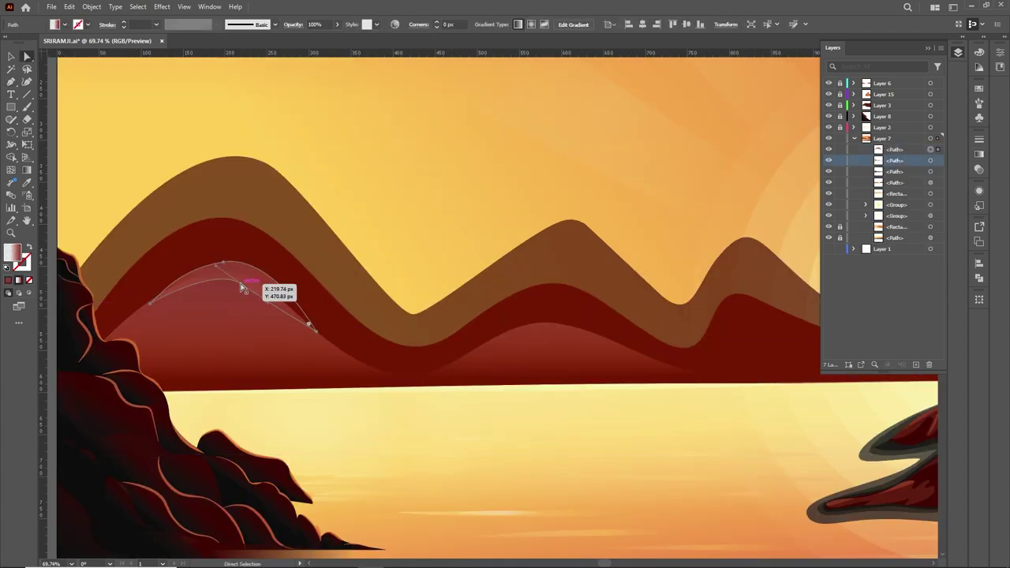
# Make the hill highlight gradient's right stop orange and angle it across the hilltop
pyautogui.hotkey('shift', 'm')
pyautogui.press('a')
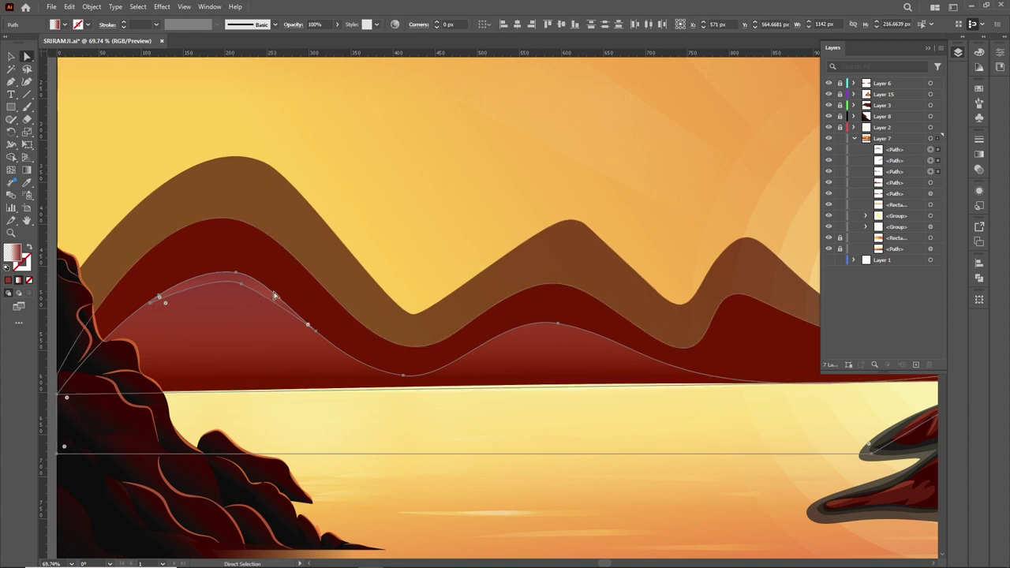
pyautogui.scroll(3, 237, 268)
pyautogui.click(981, 158)
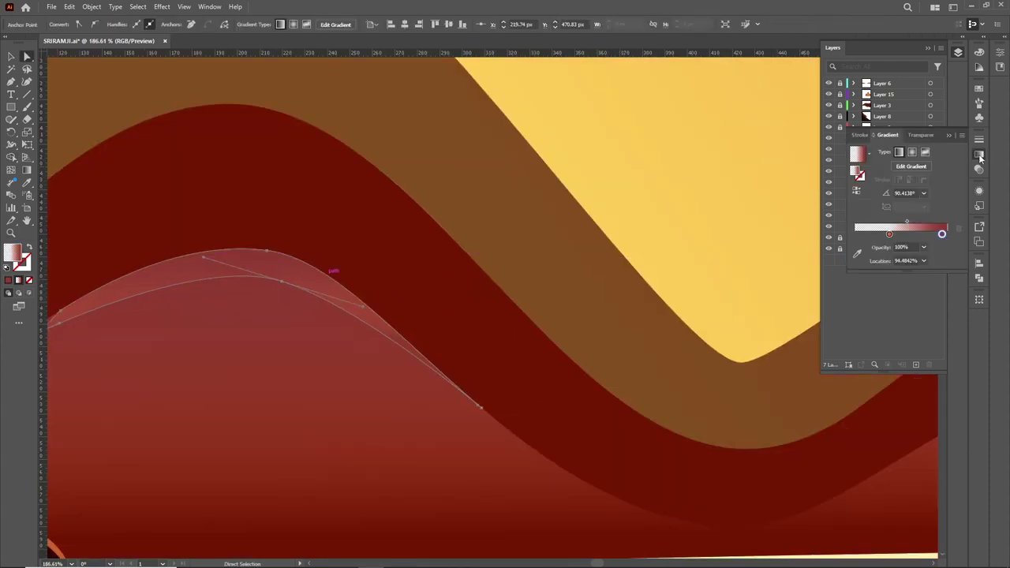
pyautogui.doubleClick(943, 236)
pyautogui.click(837, 273)
pyautogui.press('g')
pyautogui.moveTo(298, 241); pyautogui.dragTo(250, 401)
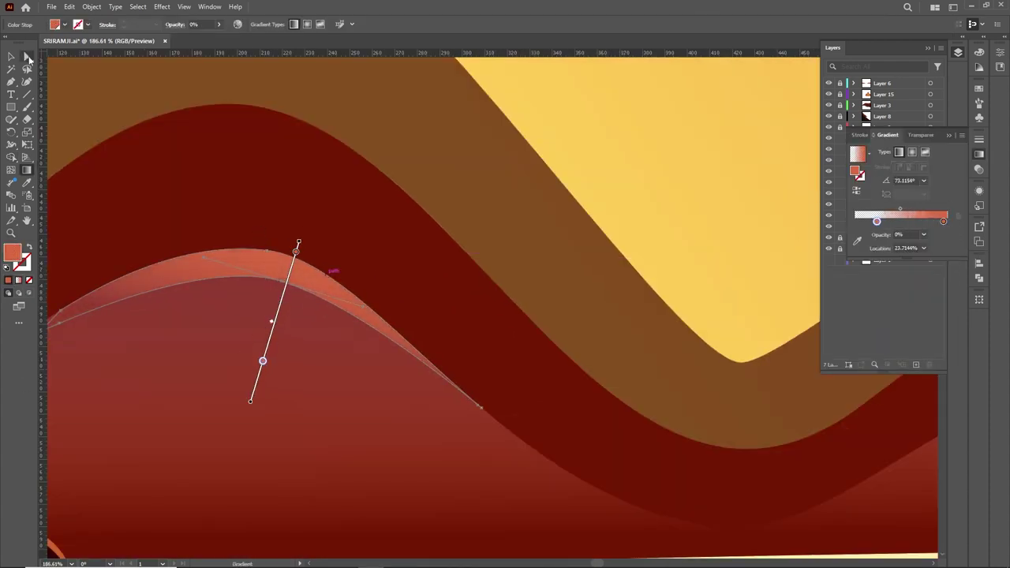
pyautogui.scroll(-5, 395, 276)
pyautogui.scroll(3, 458, 277)
# Reshape the hill highlight's curves and rotate its gradient
pyautogui.press('p')
pyautogui.moveTo(172, 236)
pyautogui.mouseDown()
pyautogui.moveTo(406, 312)
pyautogui.moveTo(395, 295)
pyautogui.mouseUp()
pyautogui.press('v')
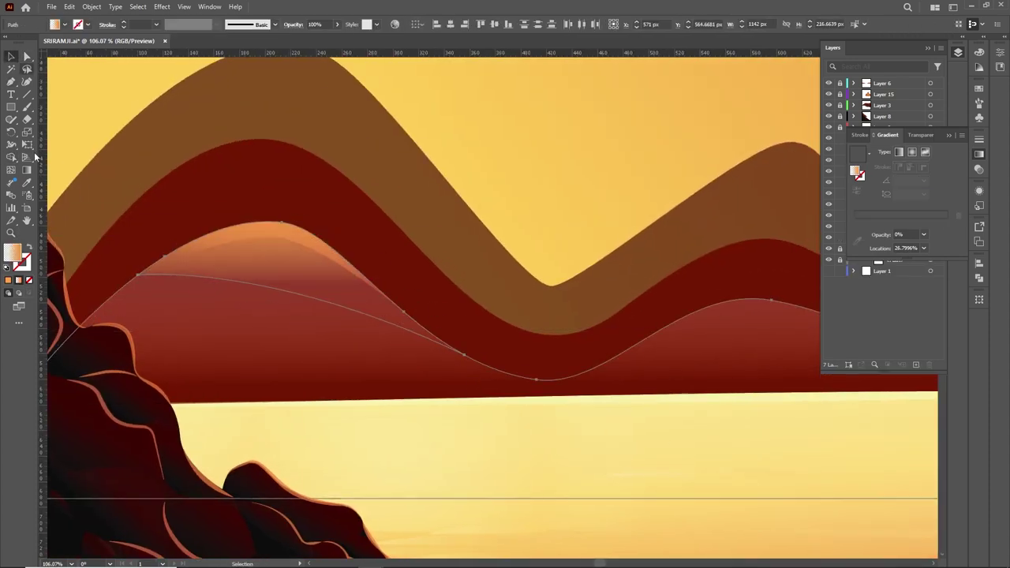
pyautogui.press('g')
pyautogui.moveTo(303, 177); pyautogui.dragTo(334, 189)
# Refine the hill highlight by moving an anchor and bending an outline segment
pyautogui.press('a')
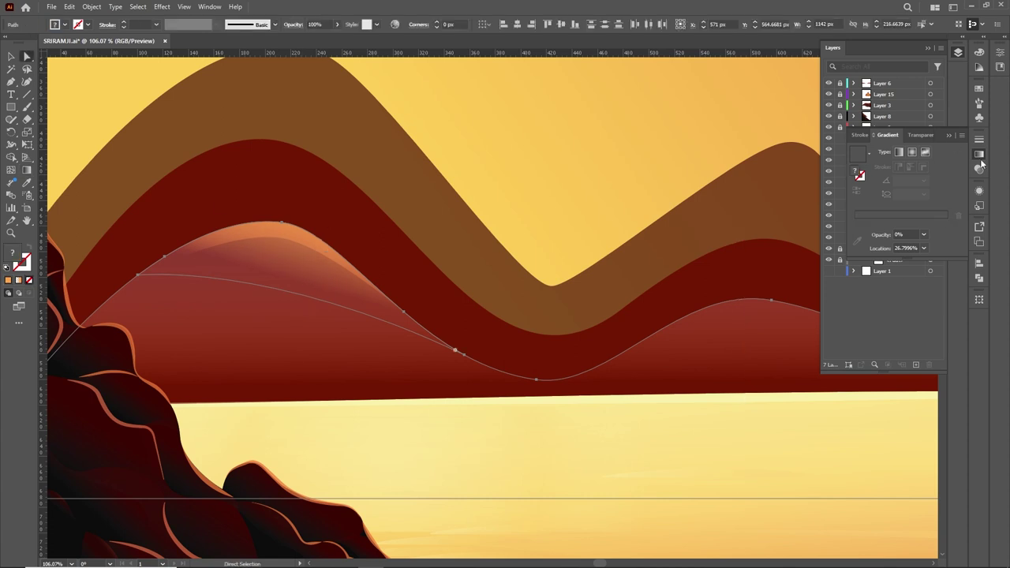
pyautogui.click(981, 162)
pyautogui.scroll(-5, 505, 284)
pyautogui.scroll(4, 384, 234)
pyautogui.moveTo(226, 226)
pyautogui.mouseDown()
pyautogui.moveTo(168, 252)
pyautogui.moveTo(218, 239)
pyautogui.mouseUp()
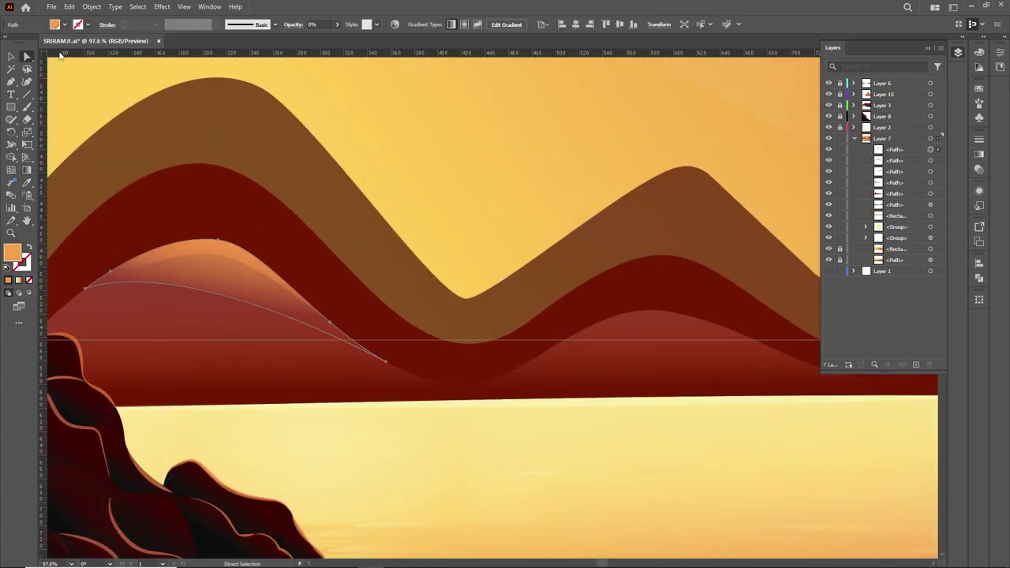
pyautogui.scroll(-4, 466, 315)
pyautogui.click(149, 332)
pyautogui.moveTo(320, 293); pyautogui.dragTo(334, 286)
# Add an anchor to the hill outline and nudge the second hill's anchor down
pyautogui.press('p')
pyautogui.scroll(-3, 388, 259)
pyautogui.scroll(3, 388, 260)
pyautogui.click(553, 276)
pyautogui.press('a')
pyautogui.hotkey('ctrl', '0')
pyautogui.scroll(5, 573, 317)
pyautogui.moveTo(573, 314); pyautogui.dragTo(573, 317)
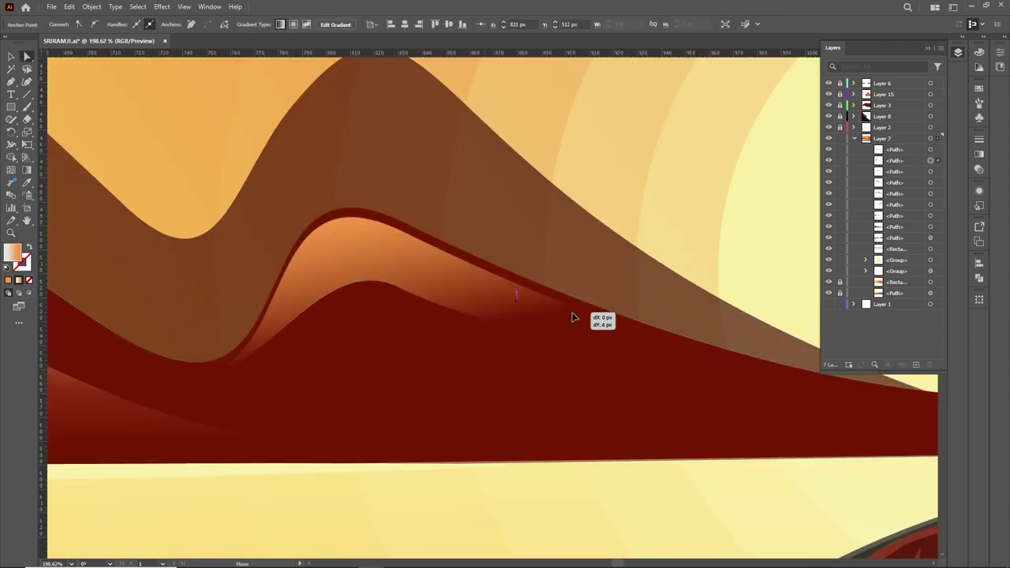
pyautogui.scroll(-5, 574, 318)
# Tilt the hill highlight gradient to about 95 degrees
pyautogui.click(244, 286)
pyautogui.press('z')
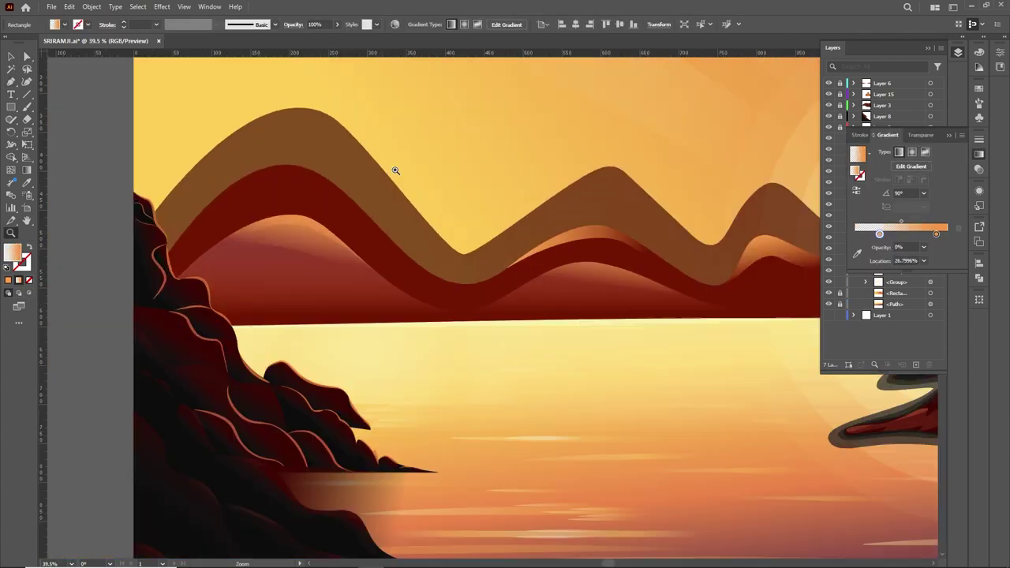
pyautogui.scroll(3, 396, 170)
pyautogui.click(387, 226)
pyautogui.scroll(2, 387, 226)
pyautogui.press('g')
pyautogui.click(381, 234)
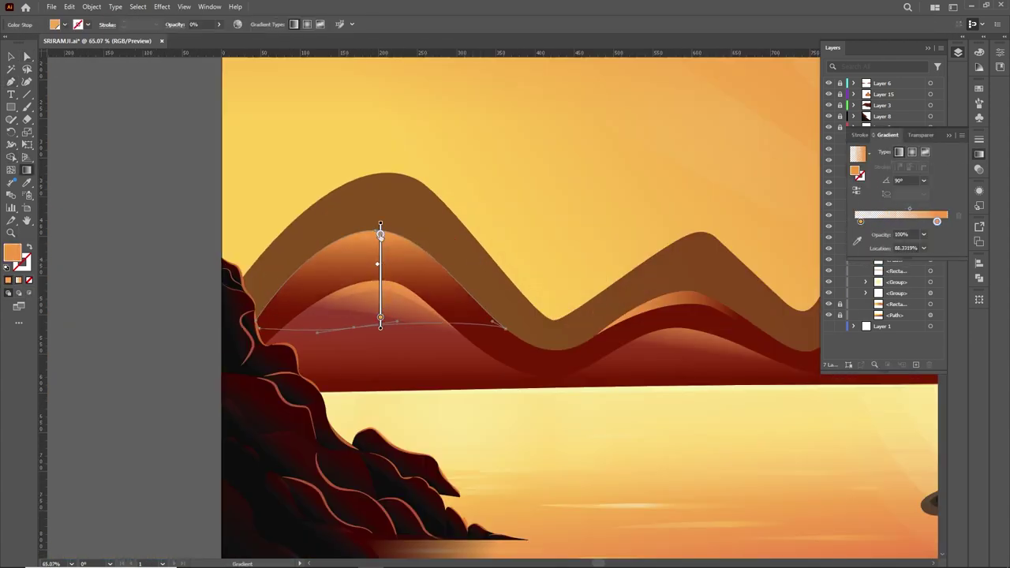
pyautogui.scroll(-3, 380, 234)
pyautogui.moveTo(537, 237); pyautogui.dragTo(537, 209)
pyautogui.scroll(2, 536, 210)
pyautogui.scroll(-2, 379, 259)
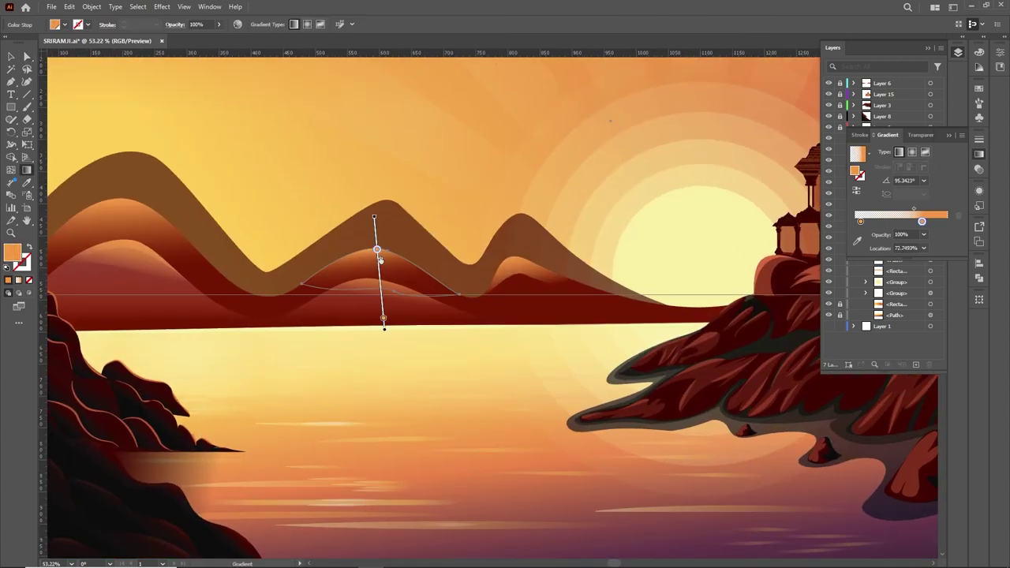
# Start a new shape above the hills, undoing the stray dark shape
pyautogui.press('p')
pyautogui.moveTo(367, 277); pyautogui.dragTo(685, 211)
pyautogui.hotkey('ctrl', 'z')
pyautogui.scroll(-3, 320, 260)
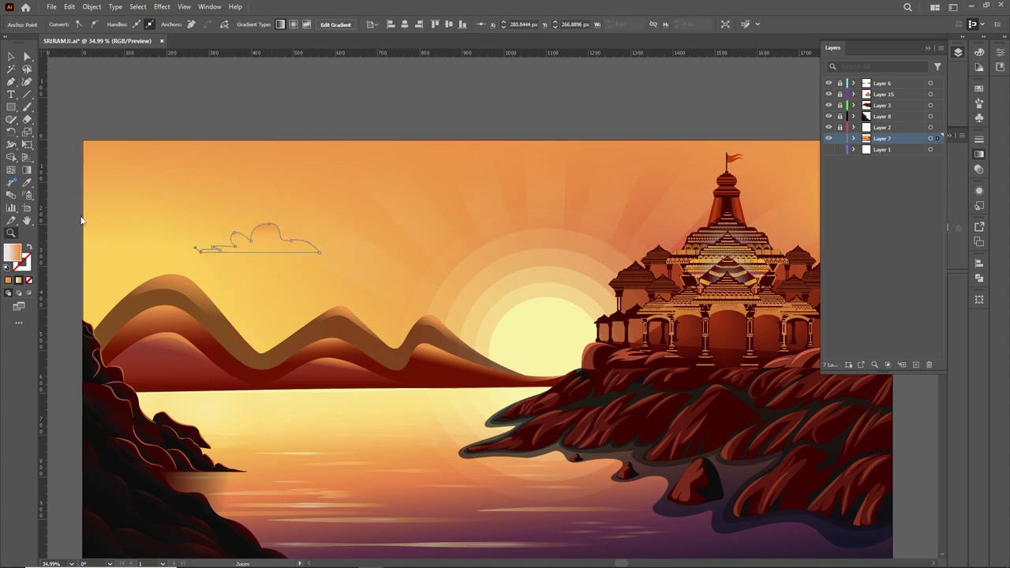
# Run a vertical gradient down through the cloud and zoom in on it
pyautogui.scroll(2, 210, 233)
pyautogui.hotkey('ctrl', 'z')
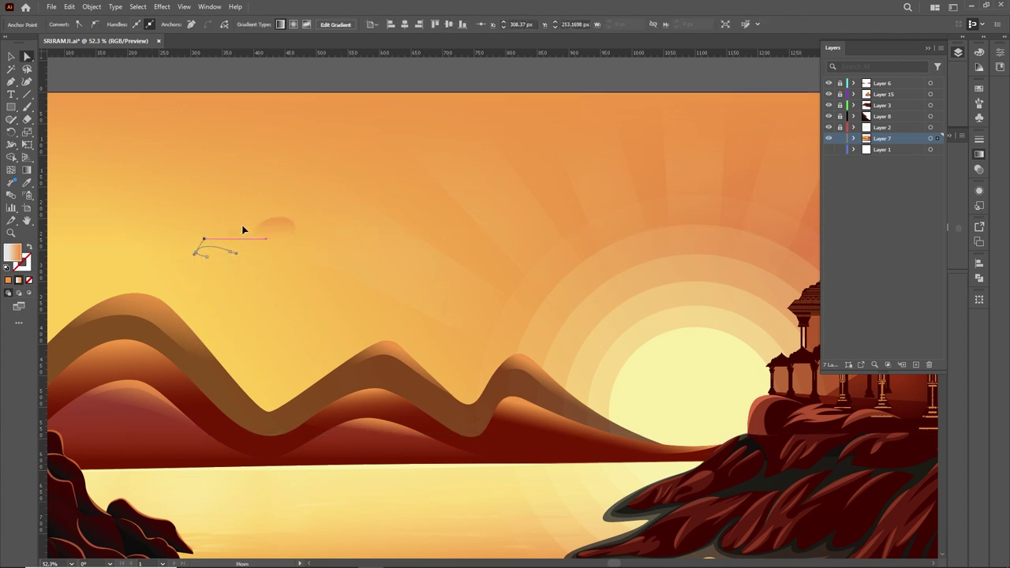
pyautogui.press('g')
pyautogui.moveTo(271, 229); pyautogui.dragTo(272, 278)
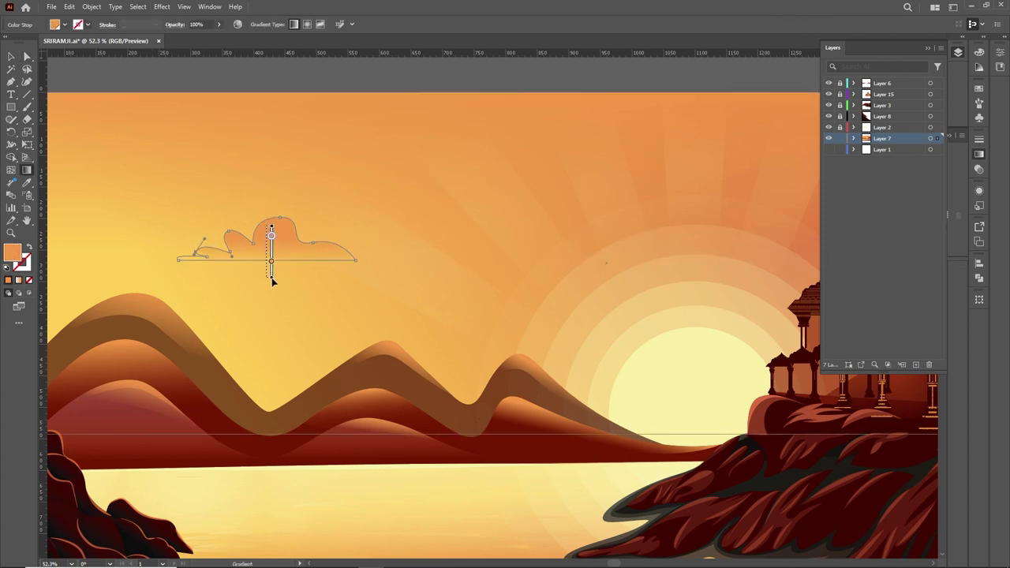
pyautogui.press('z')
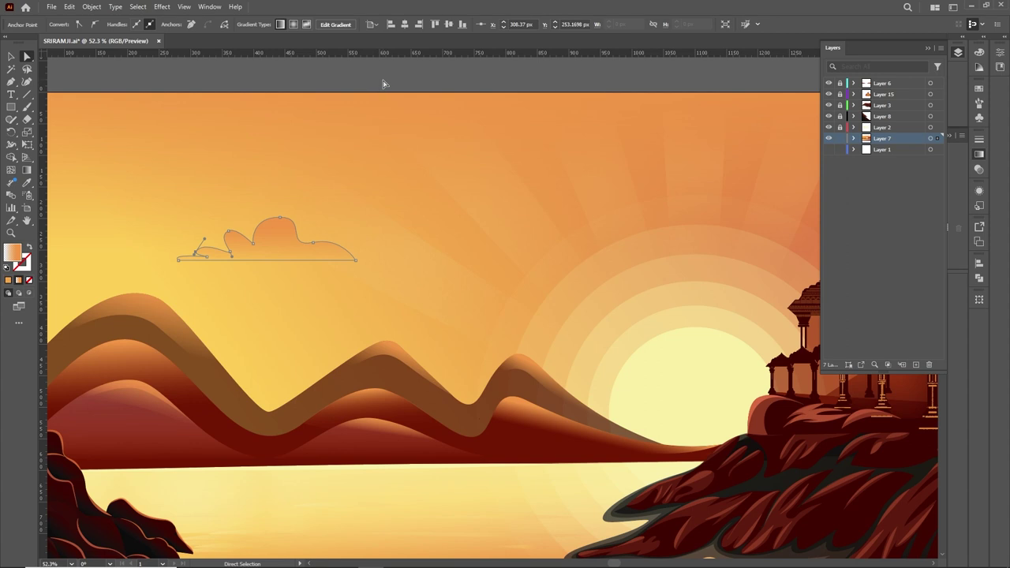
pyautogui.moveTo(257, 261); pyautogui.dragTo(300, 261)
# Select the cloud's top and base anchors to adjust its outline
pyautogui.click(27, 57)
pyautogui.click(284, 185)
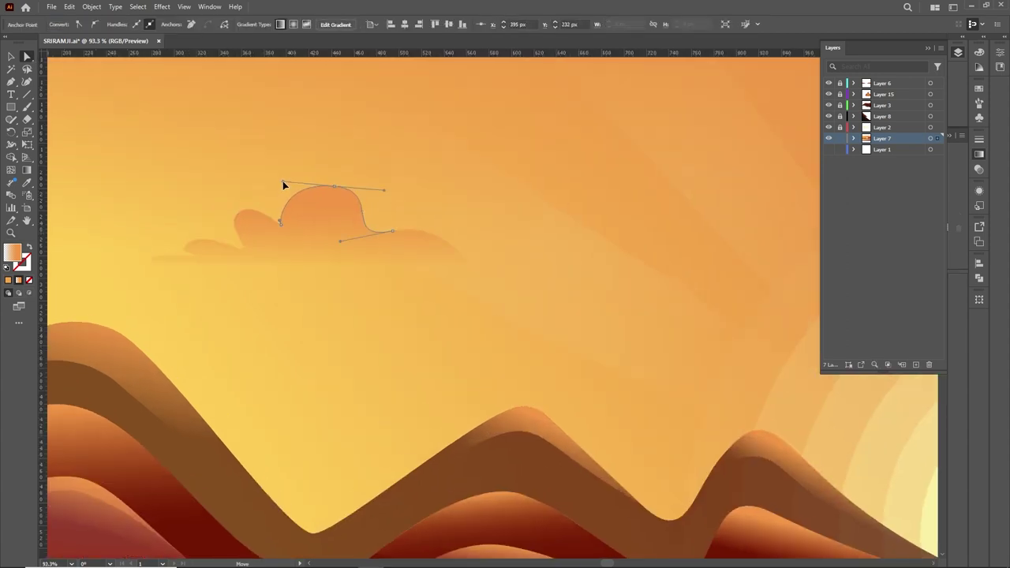
pyautogui.click(153, 261)
pyautogui.click(363, 209)
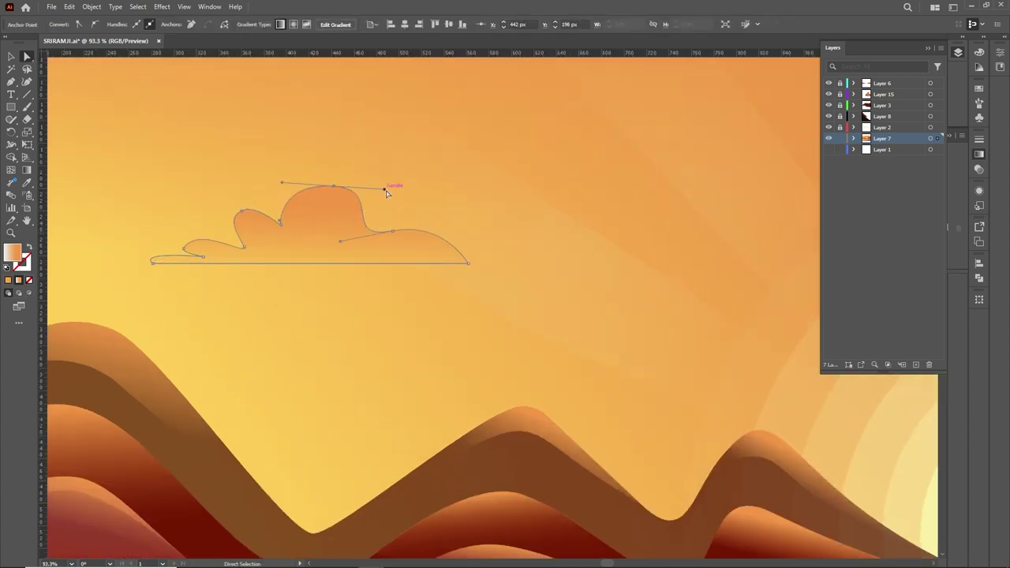
pyautogui.hotkey('ctrl', '0')
# Add an ellipse beside the cloud and merge the overlapping circles into one shape
pyautogui.press('p')
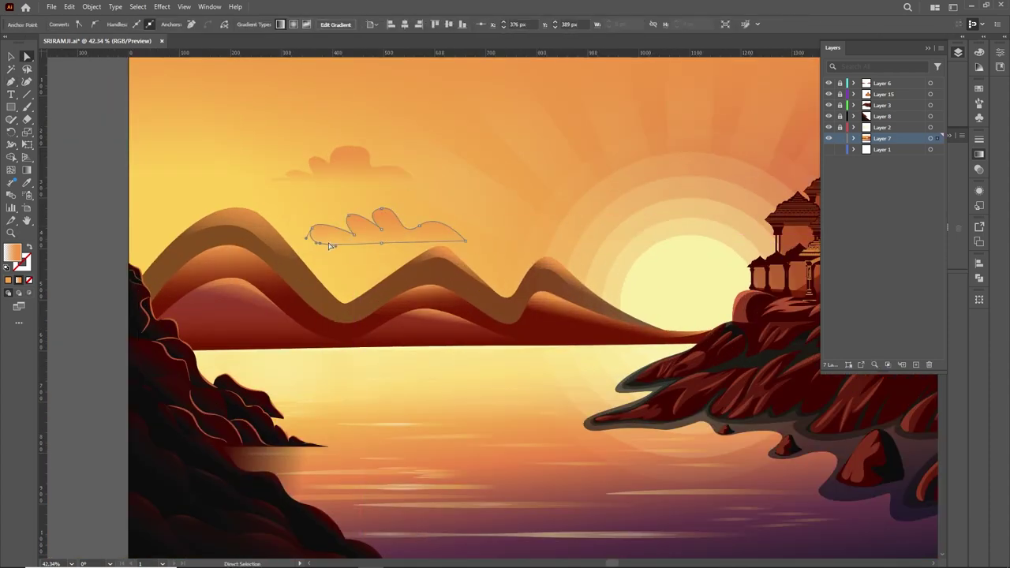
pyautogui.press('l')
pyautogui.moveTo(225, 92)
pyautogui.mouseDown()
pyautogui.moveTo(274, 140)
pyautogui.moveTo(307, 131)
pyautogui.moveTo(300, 119)
pyautogui.moveTo(219, 136)
pyautogui.moveTo(184, 131)
pyautogui.moveTo(313, 126)
pyautogui.mouseUp()
pyautogui.press('v')
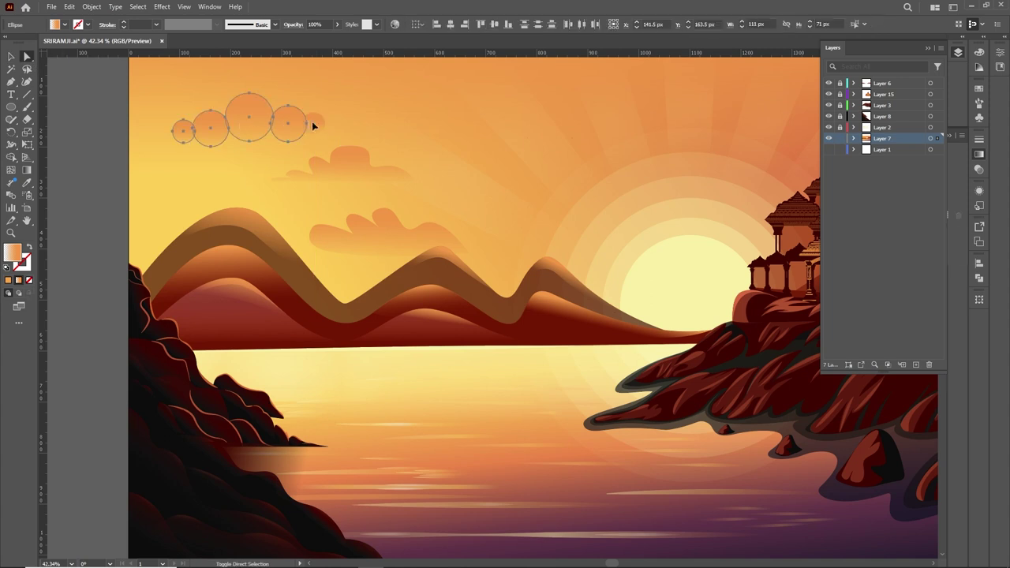
pyautogui.click(12, 157)
pyautogui.moveTo(181, 132); pyautogui.dragTo(315, 130)
# Move the cloud shape up and to the right in the sky
pyautogui.press('a')
pyautogui.click(98, 207)
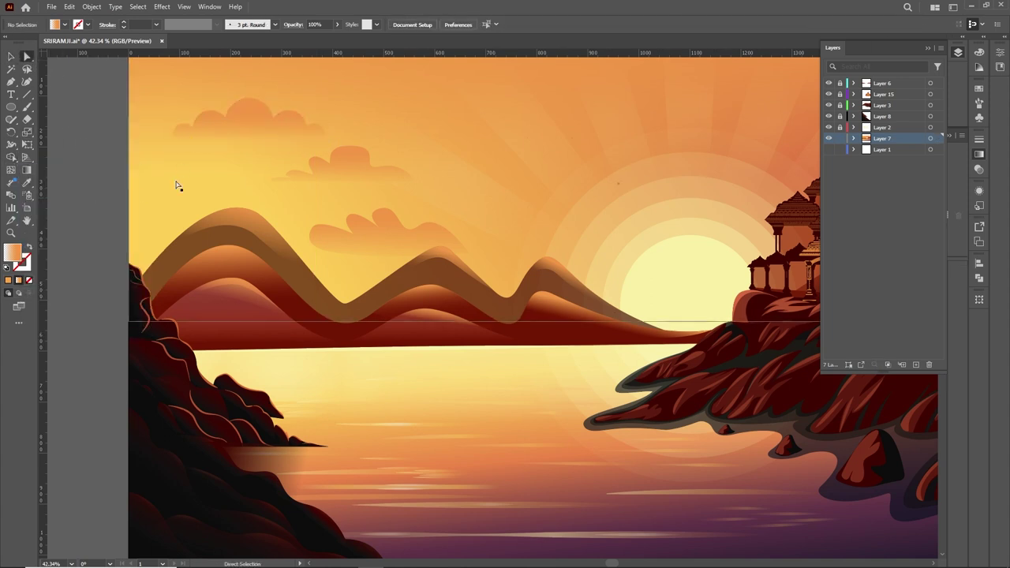
pyautogui.press('v')
pyautogui.moveTo(261, 123); pyautogui.dragTo(502, 79)
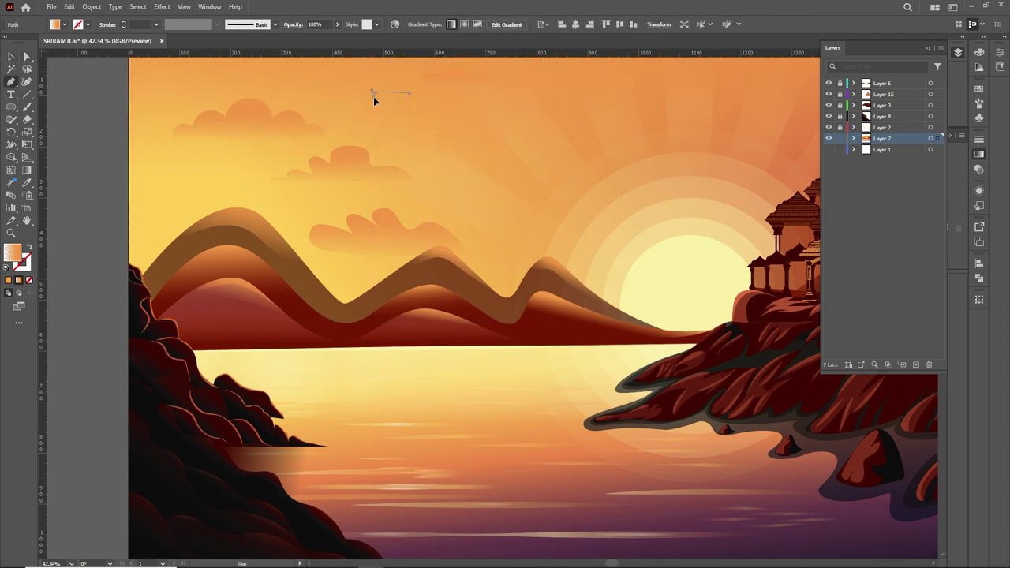
# Merge a new sky outline with the cloud using Shape Builder
pyautogui.click(451, 95)
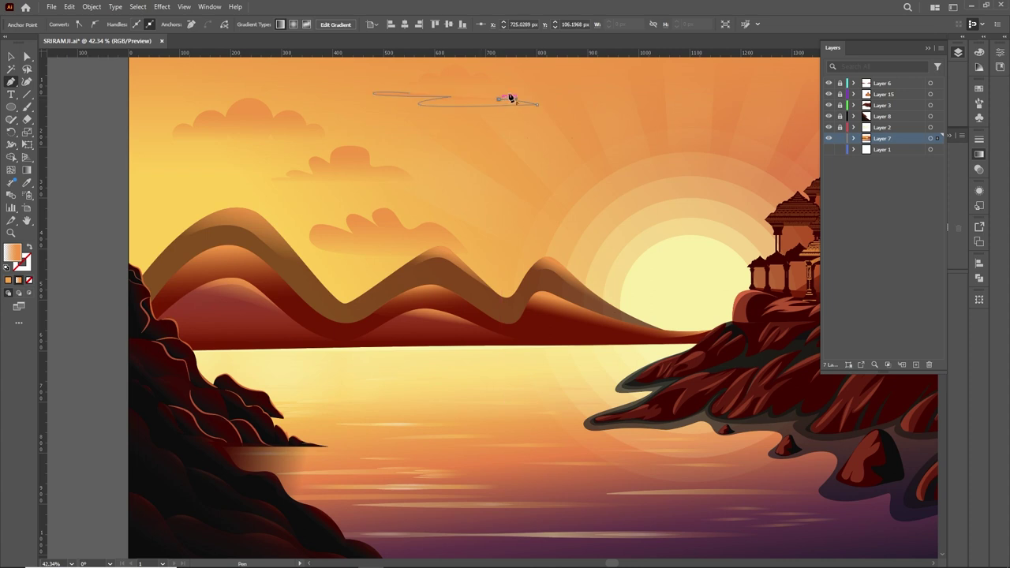
pyautogui.hotkey('ctrl', 'a')
pyautogui.hotkey('shift', 'm')
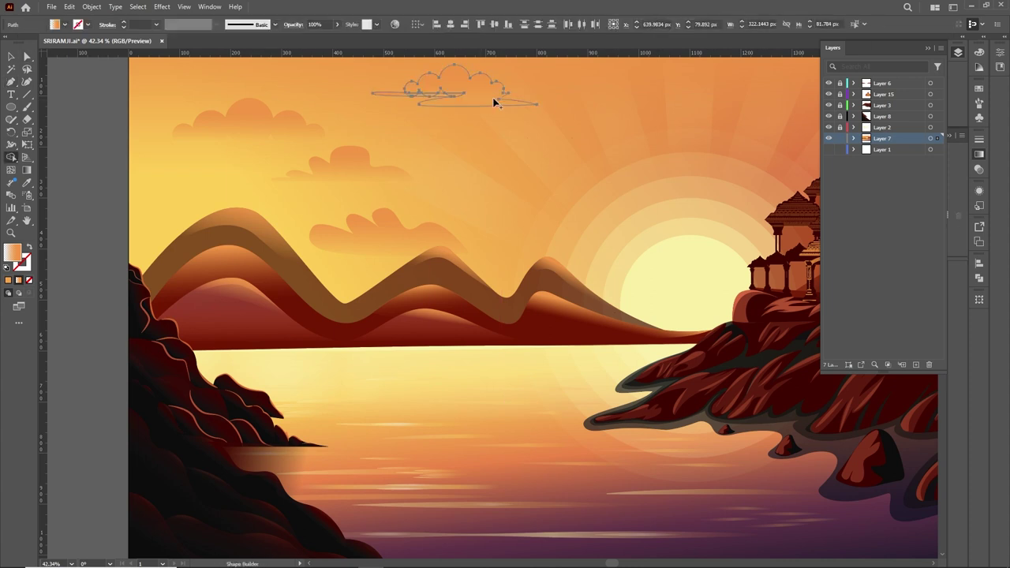
pyautogui.click(453, 94)
# Apply a vertical gradient across the cloud and edit its end stop colour
pyautogui.press('g')
pyautogui.moveTo(455, 62); pyautogui.dragTo(455, 106)
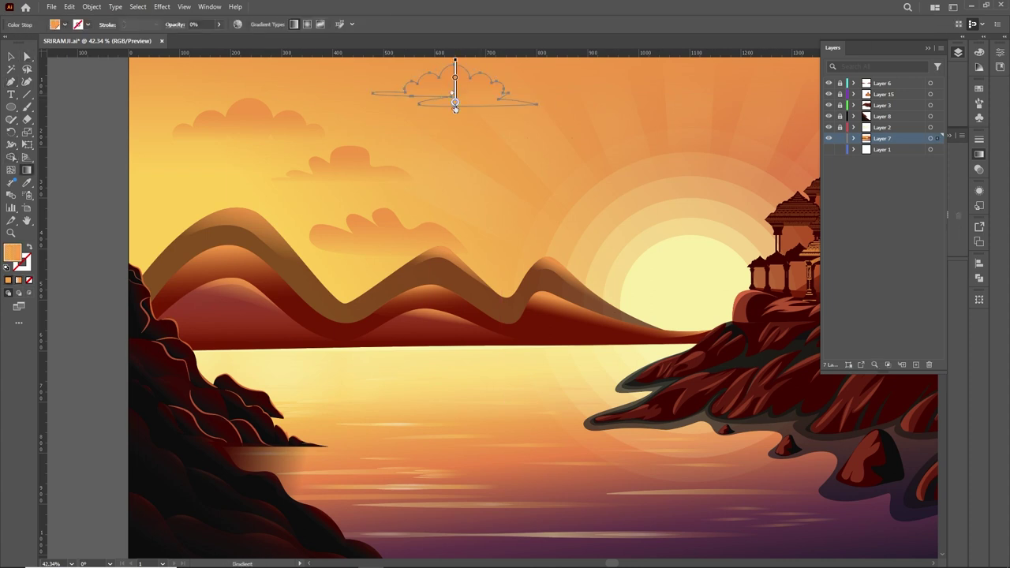
pyautogui.click(979, 155)
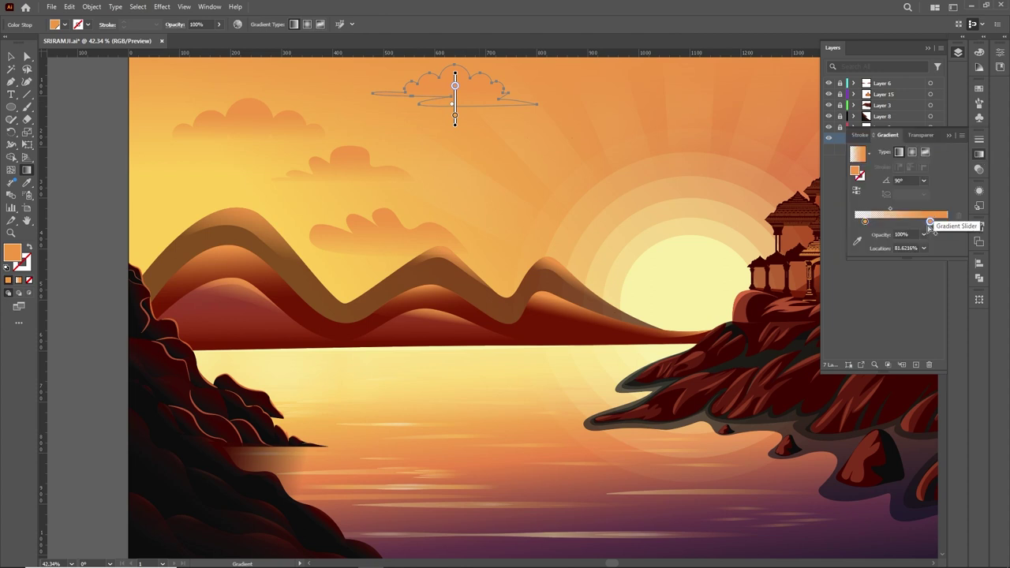
pyautogui.doubleClick(931, 222)
pyautogui.press('Escape')
# Enter and exit the cloud group's isolation mode, then expand Layer 7
pyautogui.press('v')
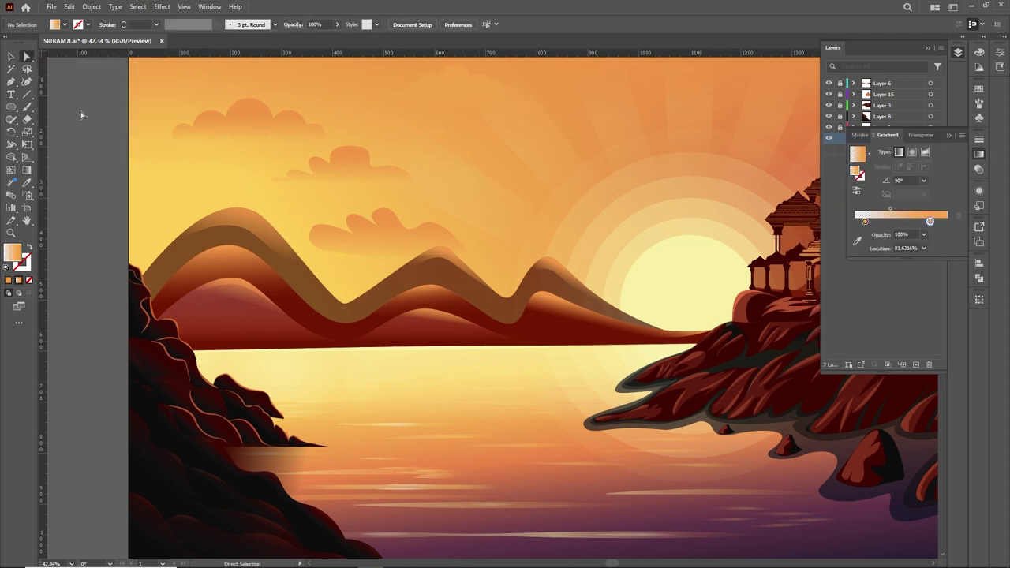
pyautogui.hotkey('ctrl', '0')
pyautogui.doubleClick(345, 257)
pyautogui.doubleClick(248, 226)
pyautogui.doubleClick(296, 228)
pyautogui.click(56, 66)
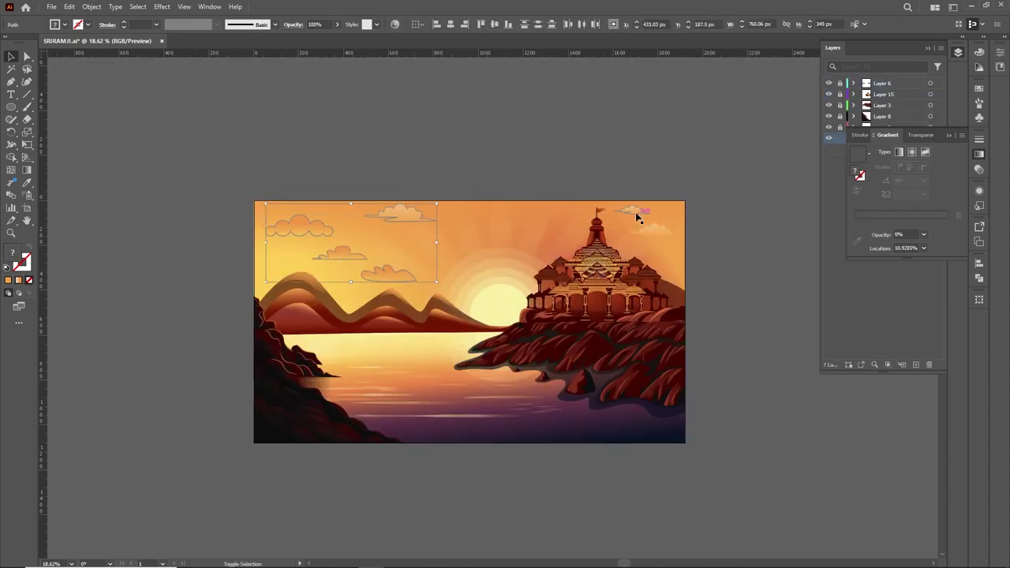
pyautogui.click(742, 186)
pyautogui.click(855, 139)
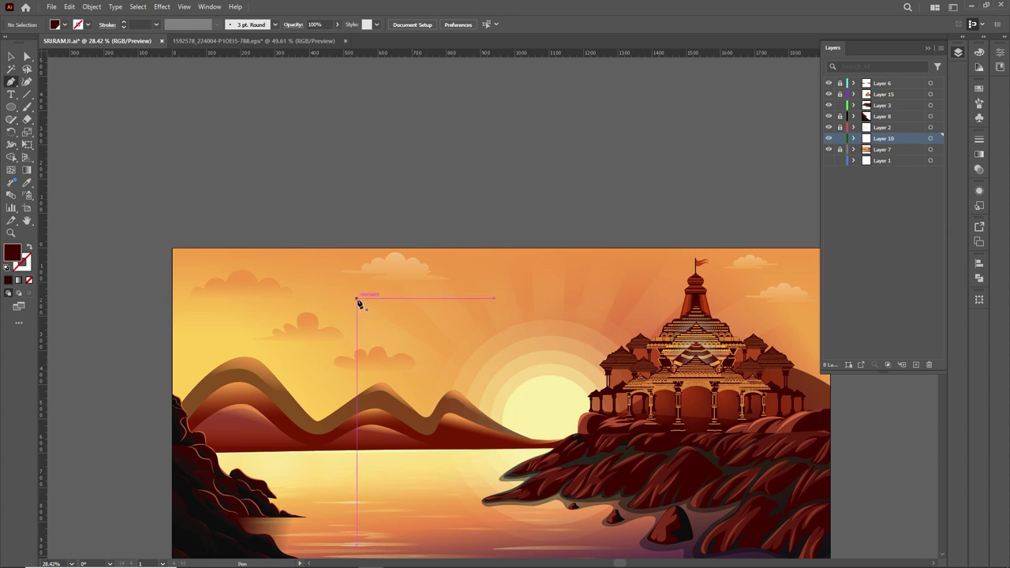
# Draw the first curved bird silhouette and rotate it to tilt
pyautogui.click(357, 298)
pyautogui.moveTo(408, 308); pyautogui.dragTo(433, 328)
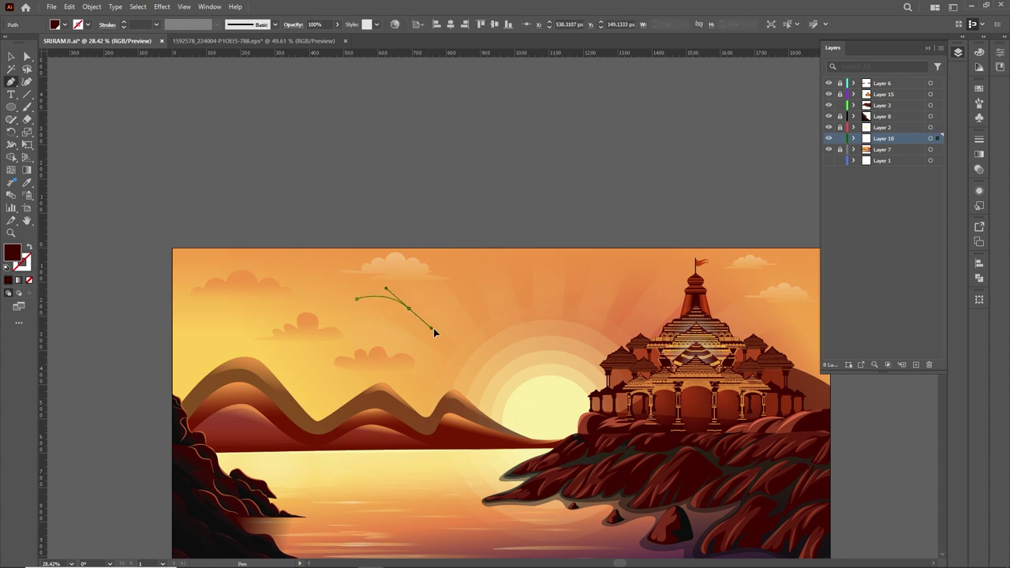
pyautogui.moveTo(366, 307); pyautogui.dragTo(348, 324)
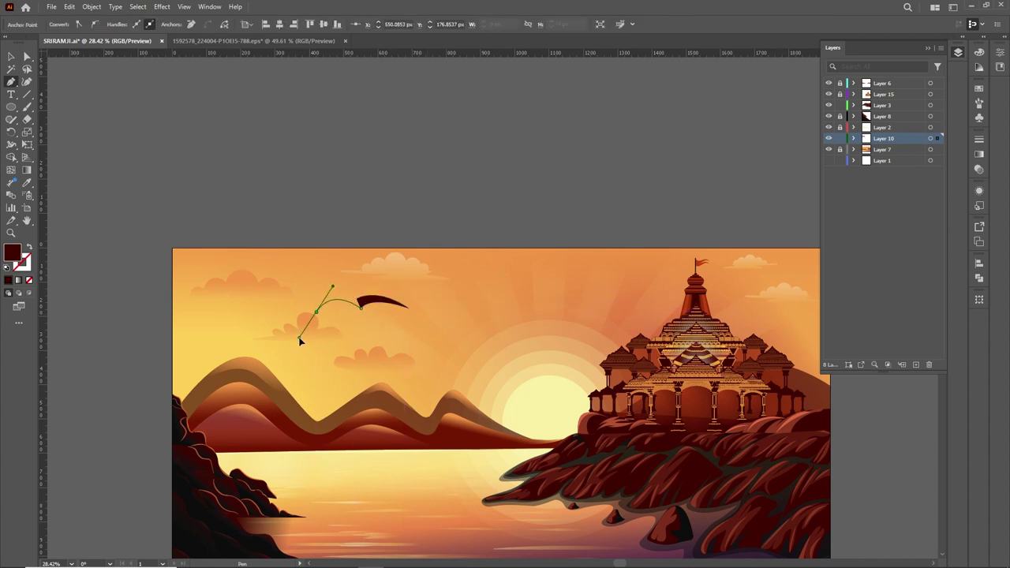
pyautogui.press('v')
pyautogui.click(214, 90)
pyautogui.click(379, 304)
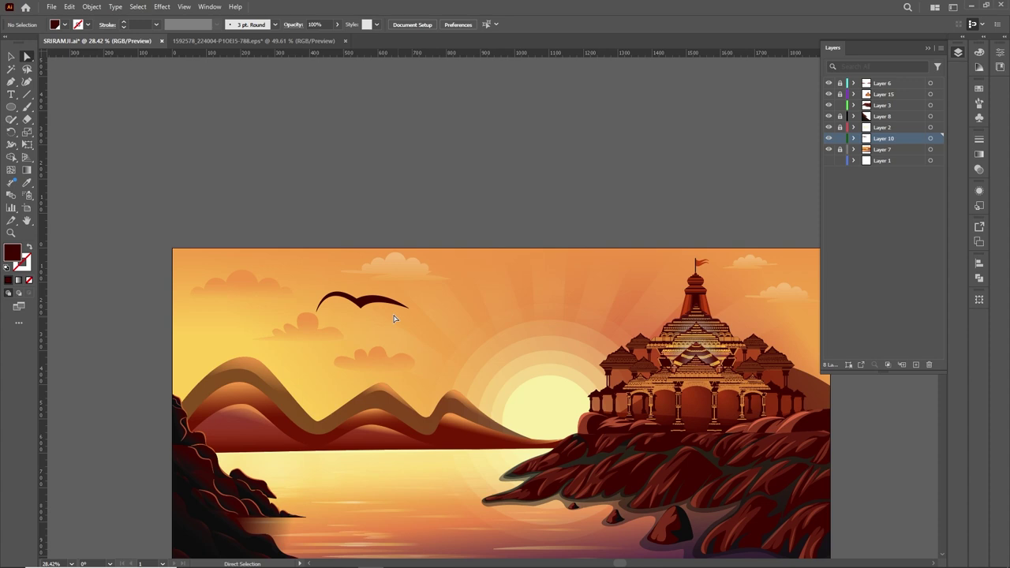
pyautogui.scroll(3, 394, 316)
pyautogui.moveTo(450, 245); pyautogui.dragTo(400, 252)
pyautogui.press('a')
pyautogui.click(420, 291)
# Draw second and third birds in the sky with curved wing outlines
pyautogui.moveTo(483, 279); pyautogui.dragTo(472, 300)
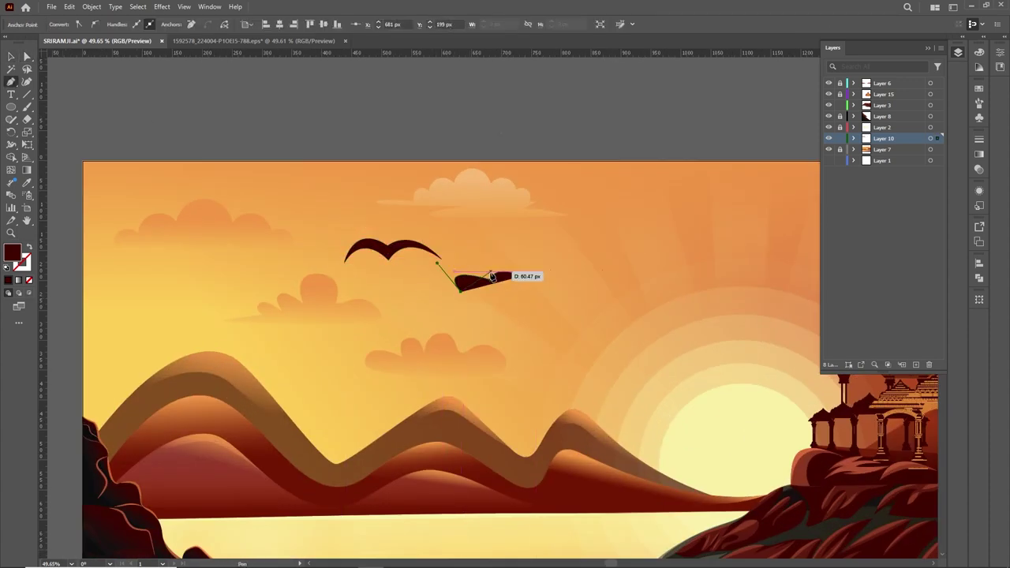
pyautogui.scroll(4, 531, 278)
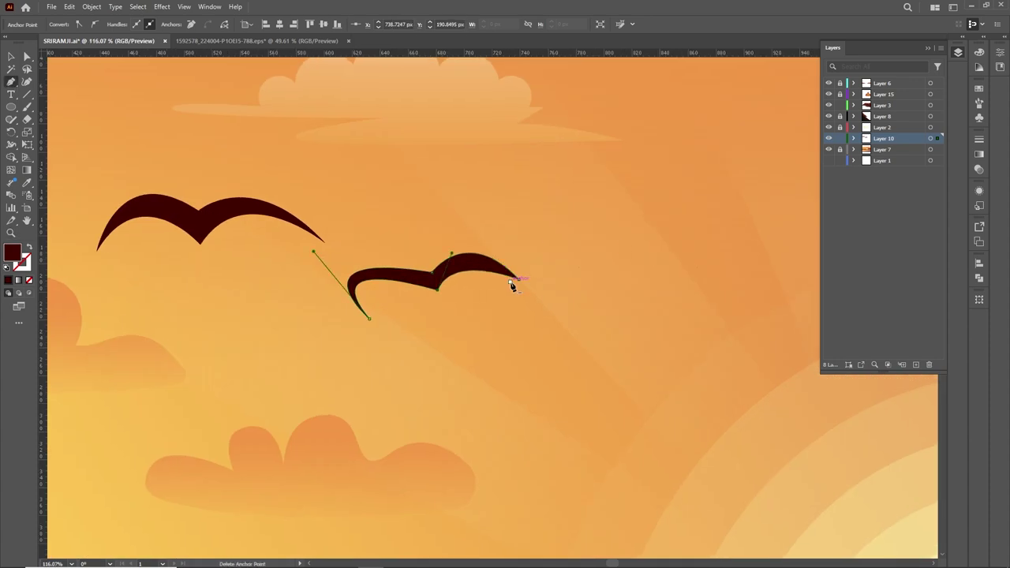
pyautogui.moveTo(512, 286); pyautogui.dragTo(456, 209)
pyautogui.scroll(-4, 468, 212)
pyautogui.press('p')
pyautogui.click(220, 221)
pyautogui.moveTo(341, 204)
pyautogui.mouseDown()
pyautogui.moveTo(296, 208)
pyautogui.moveTo(315, 177)
pyautogui.mouseUp()
pyautogui.press('a')
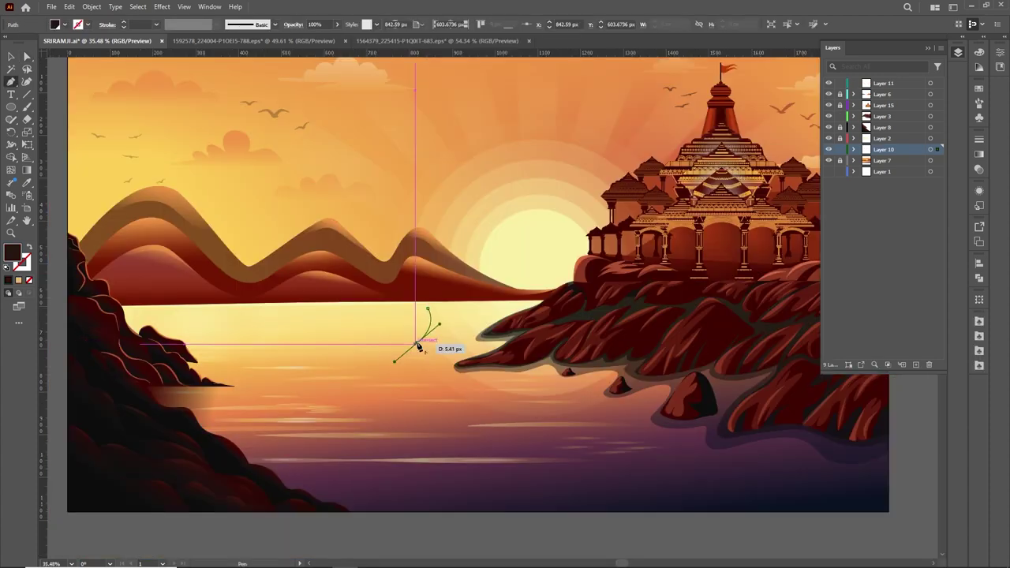
# Draw the dark boat hull outline, raise Layer 10 in the stack, and lower the boat onto the water
pyautogui.click(264, 341)
pyautogui.moveTo(249, 301)
pyautogui.mouseDown()
pyautogui.moveTo(333, 328)
pyautogui.moveTo(445, 287)
pyautogui.mouseUp()
pyautogui.click(492, 308)
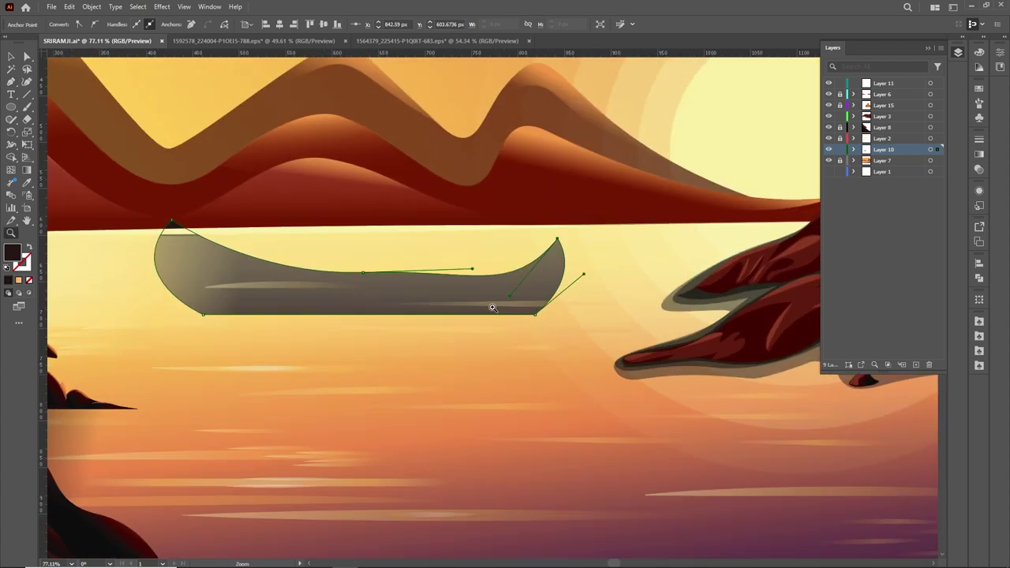
pyautogui.moveTo(894, 128); pyautogui.dragTo(884, 89)
pyautogui.press('a')
pyautogui.click(492, 269)
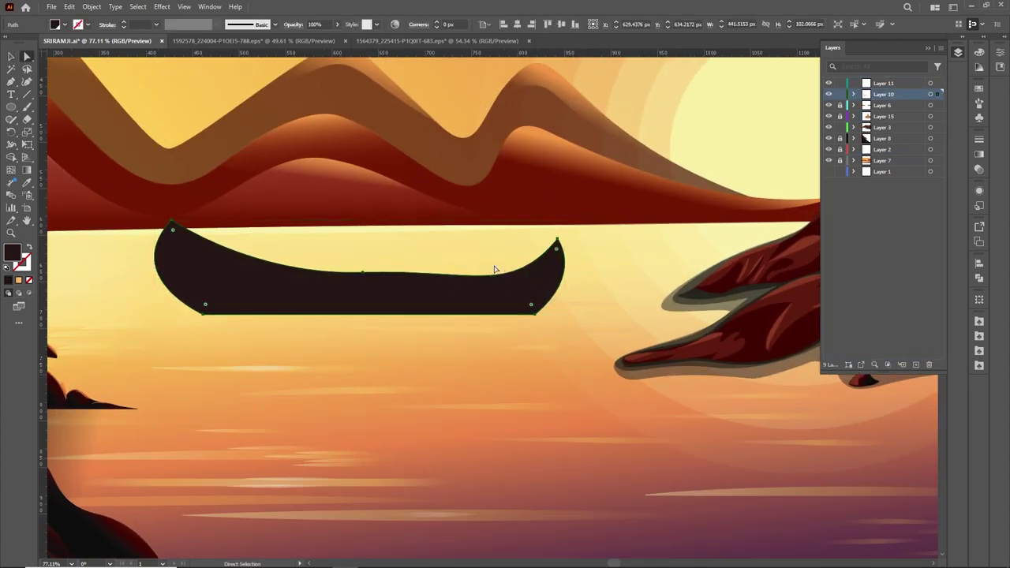
pyautogui.moveTo(360, 280)
pyautogui.mouseDown()
pyautogui.moveTo(361, 298)
pyautogui.moveTo(310, 344)
pyautogui.mouseUp()
pyautogui.click(493, 279)
# Draw the maroon upper hull shape with a curved edge along the boat's top
pyautogui.press('p')
pyautogui.moveTo(165, 272); pyautogui.dragTo(164, 287)
pyautogui.moveTo(404, 325); pyautogui.dragTo(437, 323)
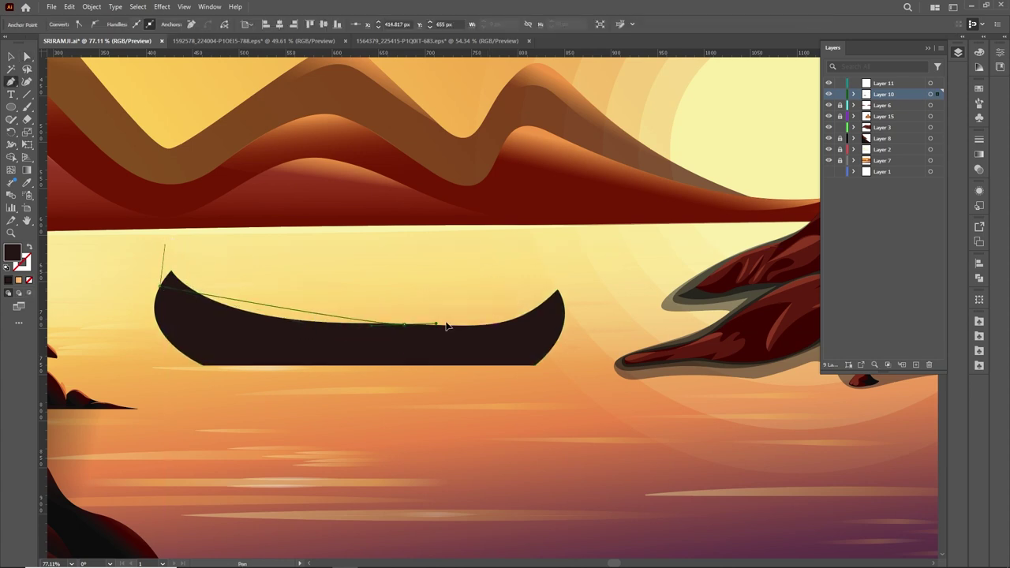
pyautogui.keyDown('alt'); pyautogui.click(404, 324); pyautogui.keyUp('alt')
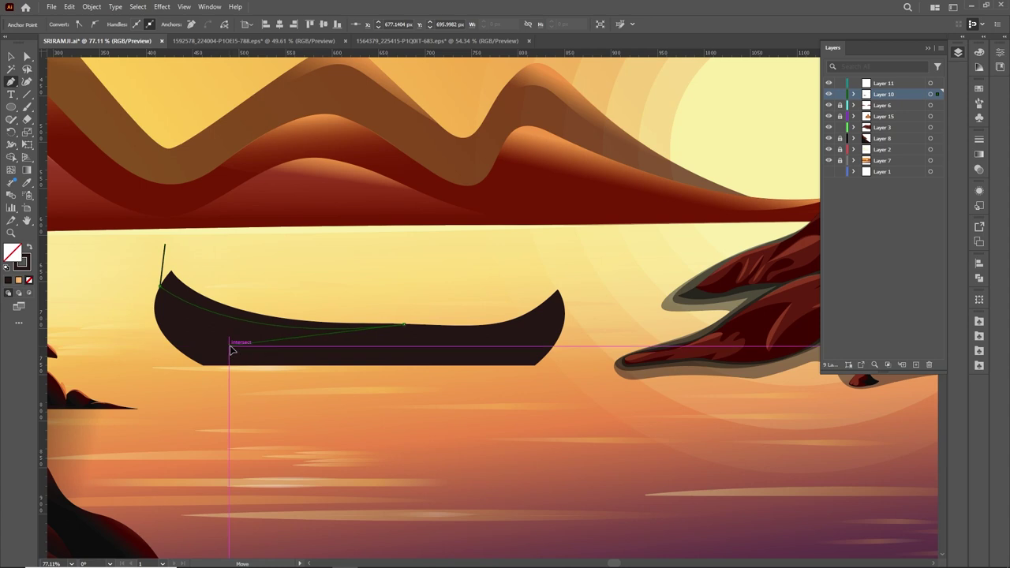
pyautogui.moveTo(184, 277); pyautogui.dragTo(194, 266)
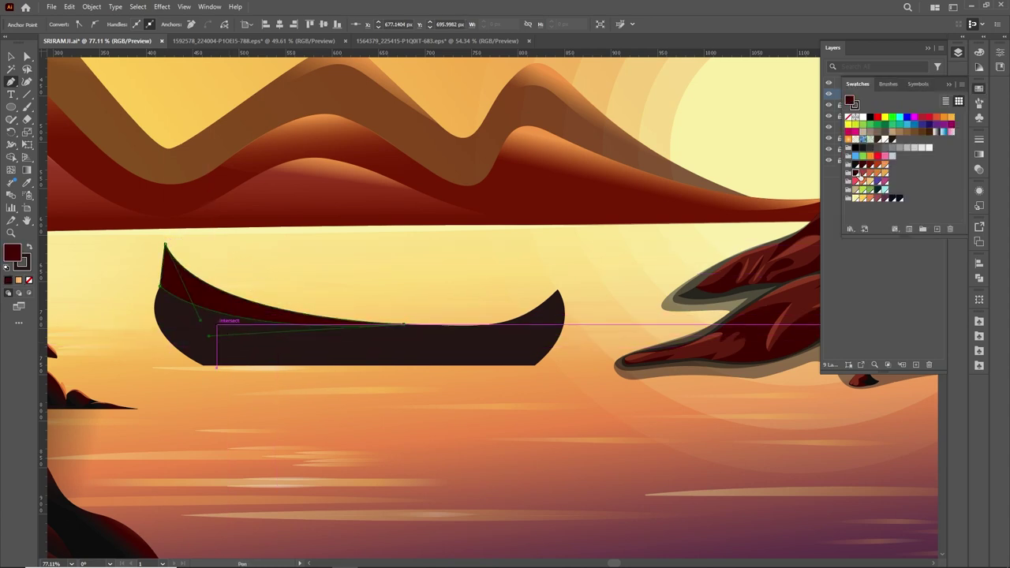
pyautogui.keyDown('ctrl'); pyautogui.click(346, 251); pyautogui.keyUp('ctrl')
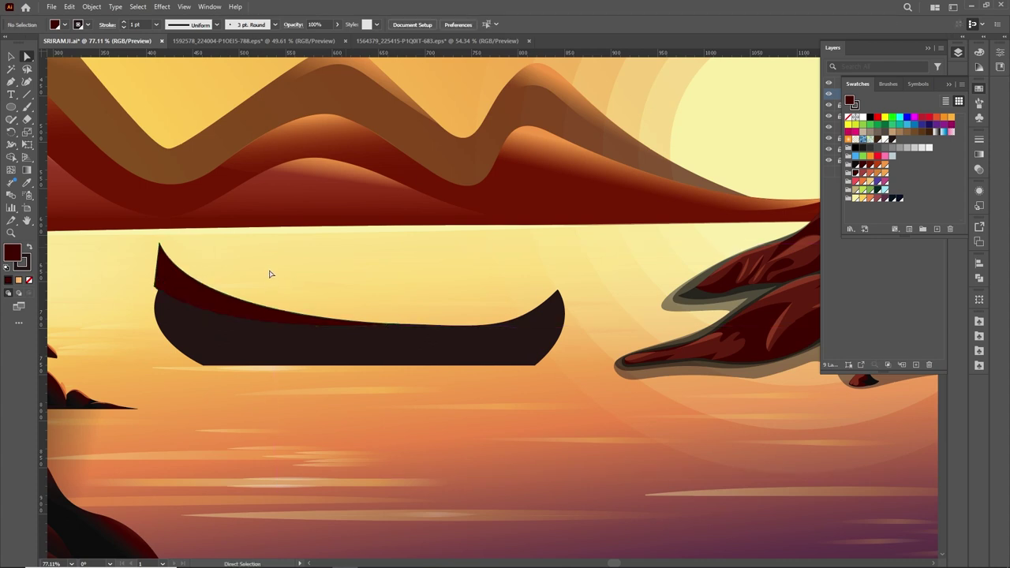
# Draw the prow rising from the boat's right tip with a curved inner edge
pyautogui.click(562, 325)
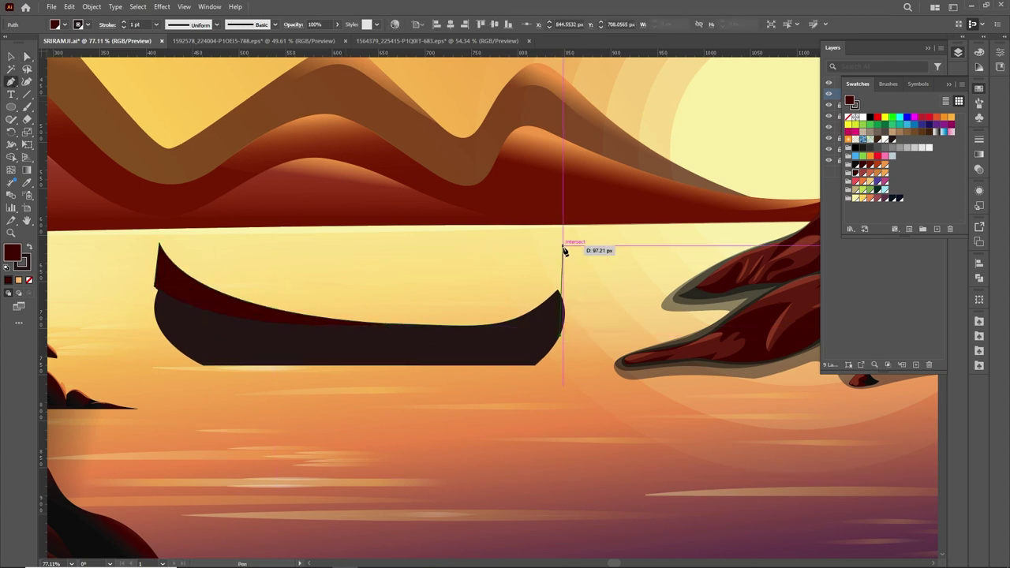
pyautogui.click(546, 236)
pyautogui.moveTo(496, 325); pyautogui.dragTo(397, 353)
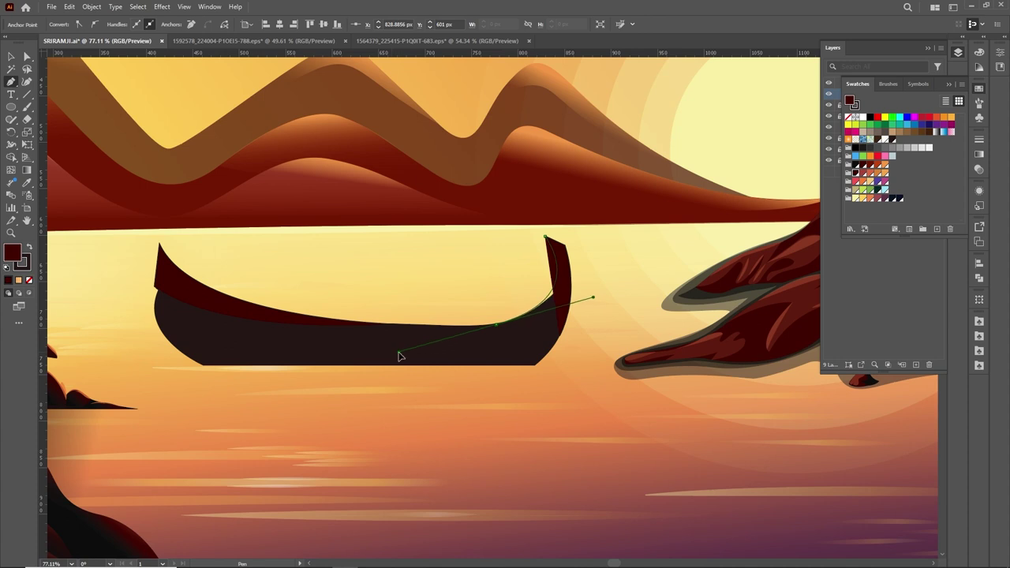
pyautogui.scroll(2, 603, 292)
pyautogui.moveTo(579, 314); pyautogui.dragTo(584, 318)
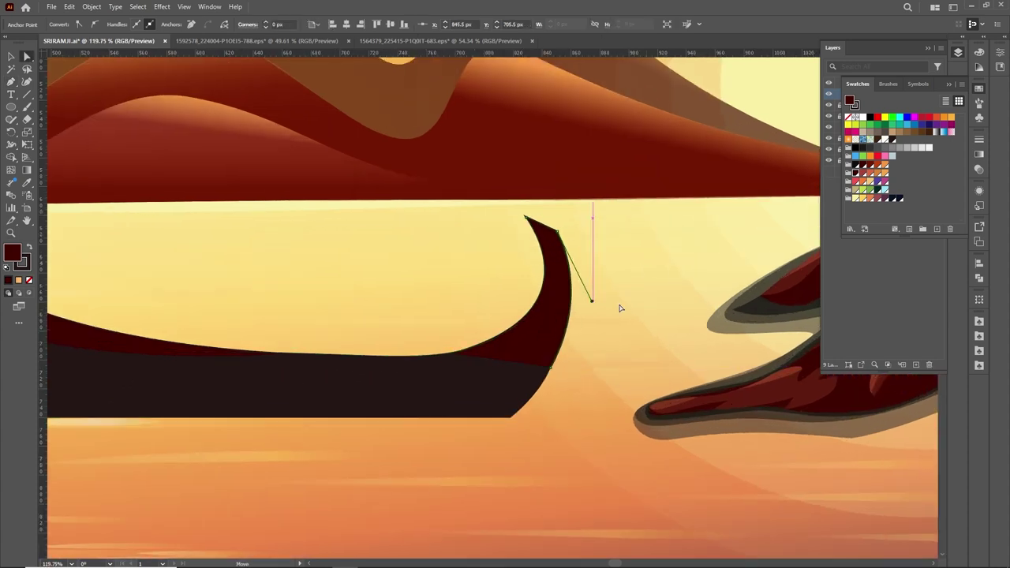
pyautogui.click(621, 308)
pyautogui.scroll(-2, 653, 264)
# Draw a small triangular tip piece and move it onto the prow tip
pyautogui.press('p')
pyautogui.click(644, 254)
pyautogui.click(669, 270)
pyautogui.click(680, 257)
pyautogui.press('v')
pyautogui.moveTo(667, 254)
pyautogui.mouseDown()
pyautogui.moveTo(619, 232)
pyautogui.moveTo(594, 242)
pyautogui.moveTo(642, 248)
pyautogui.moveTo(573, 271)
pyautogui.mouseUp()
# Smooth the prow's lower corner into a curl and refine its left and inner edges
pyautogui.scroll(5, 624, 237)
pyautogui.press('a')
pyautogui.click(63, 24)
pyautogui.press('v')
pyautogui.click(96, 24)
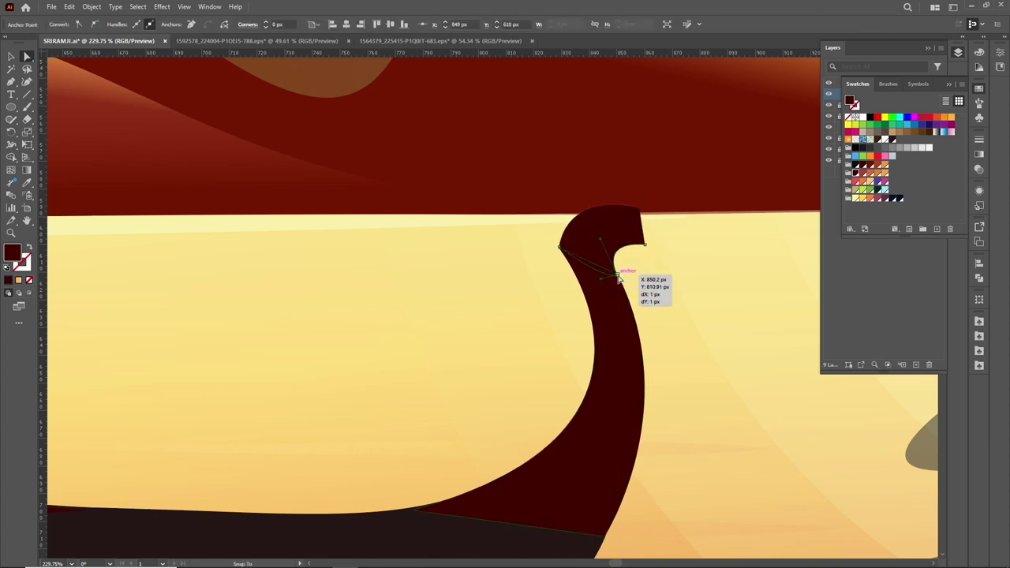
pyautogui.scroll(5, 573, 270)
pyautogui.moveTo(485, 206); pyautogui.dragTo(402, 234)
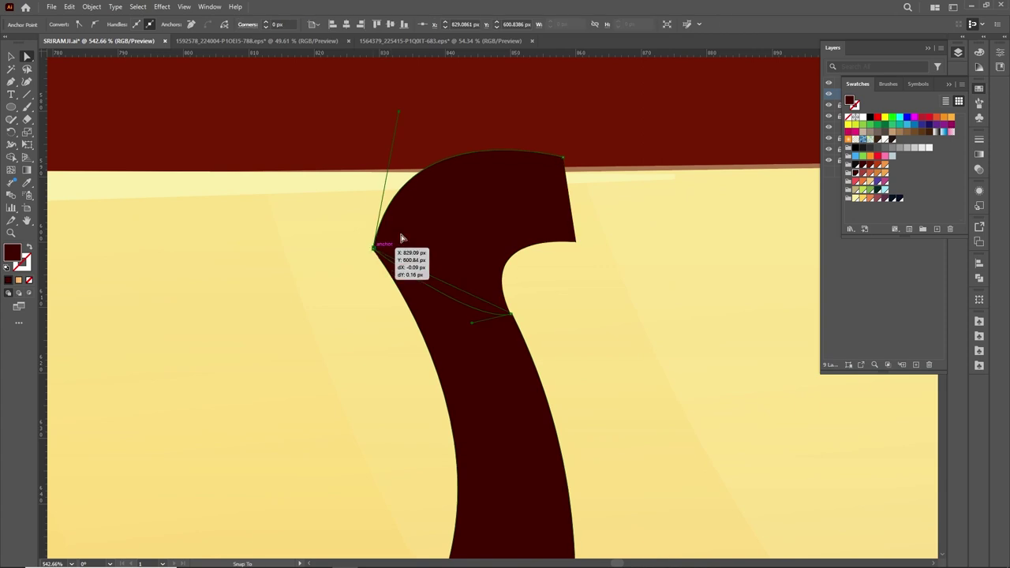
pyautogui.moveTo(476, 231); pyautogui.dragTo(542, 320)
pyautogui.click(566, 291)
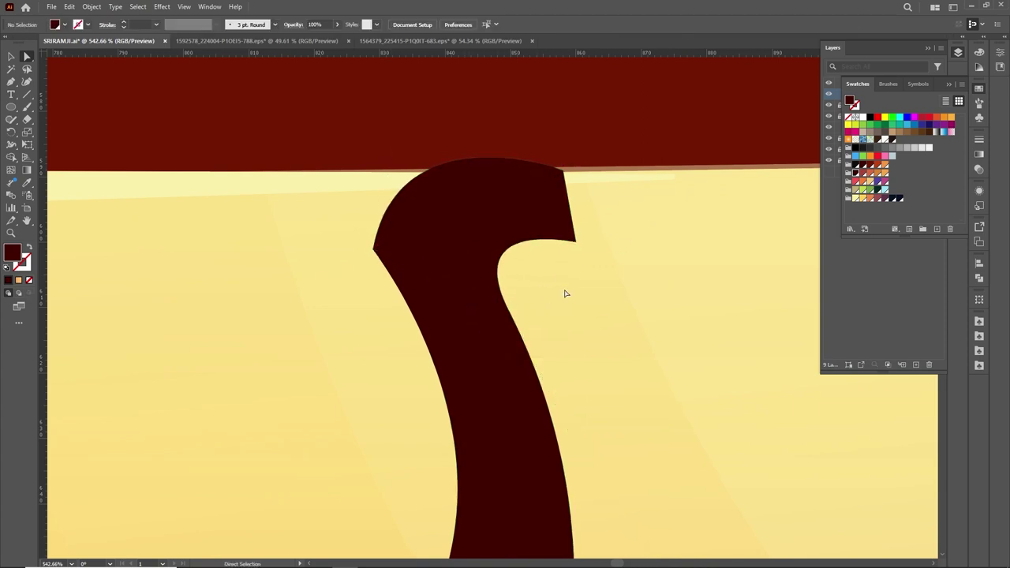
pyautogui.press('z')
pyautogui.hotkey('ctrl', '0')
pyautogui.keyDown('ctrl'); pyautogui.click(331, 347); pyautogui.keyUp('ctrl')
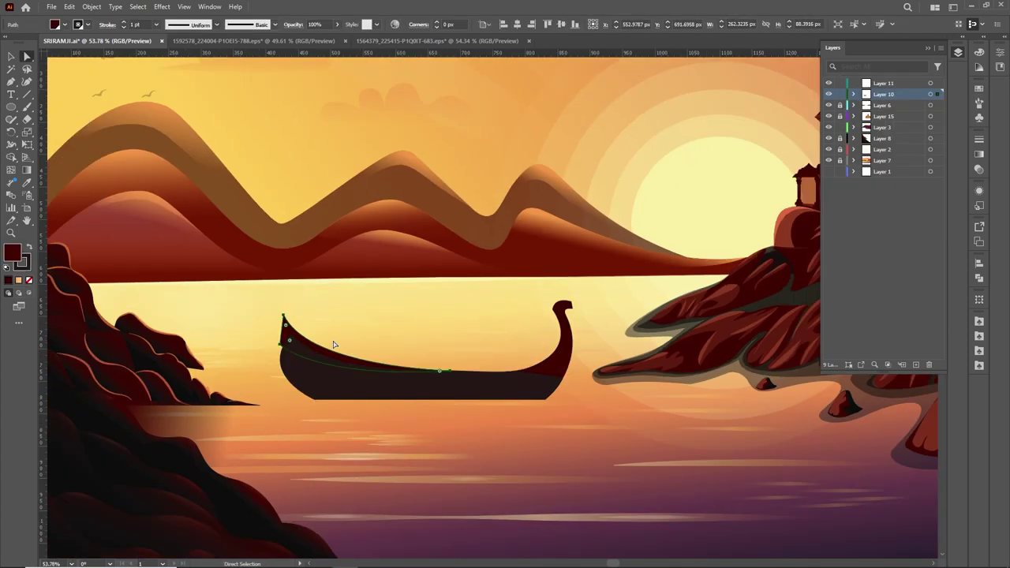
pyautogui.moveTo(355, 287); pyautogui.dragTo(392, 346)
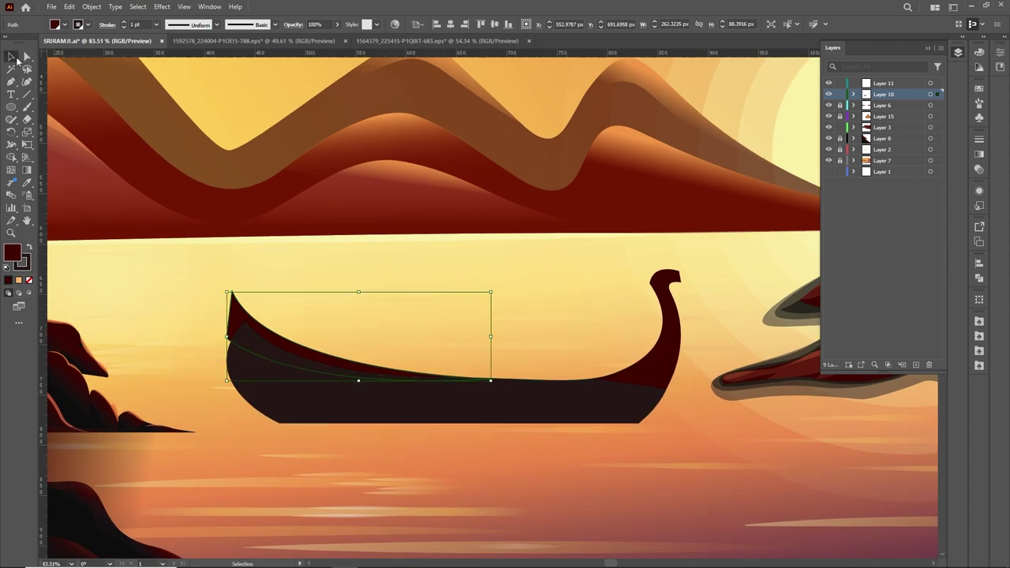
# Move the sail onto the middle of the boat and narrow its right edge and top
pyautogui.click(26, 57)
pyautogui.rightClick(342, 365)
pyautogui.press('Escape')
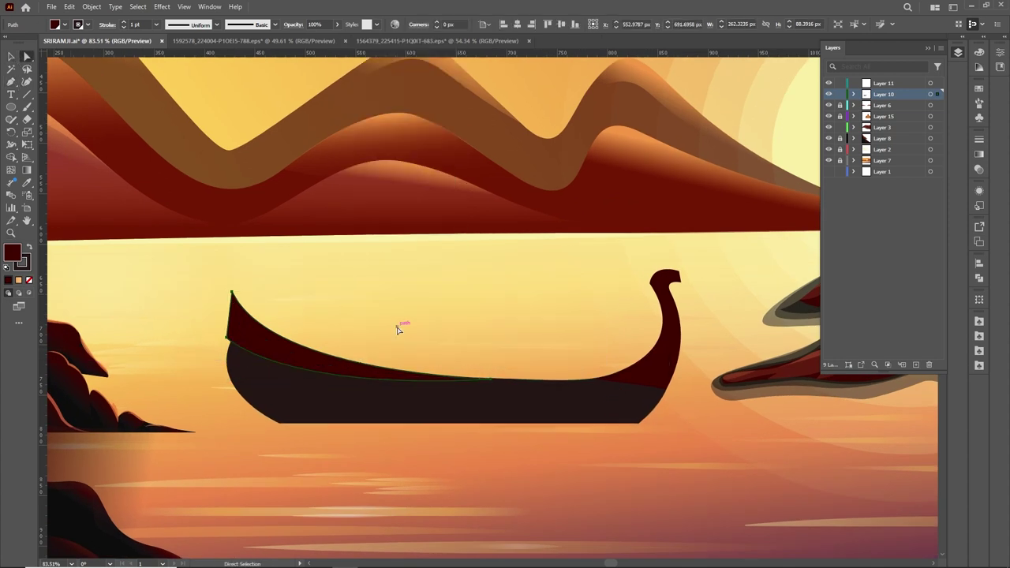
pyautogui.click(342, 327)
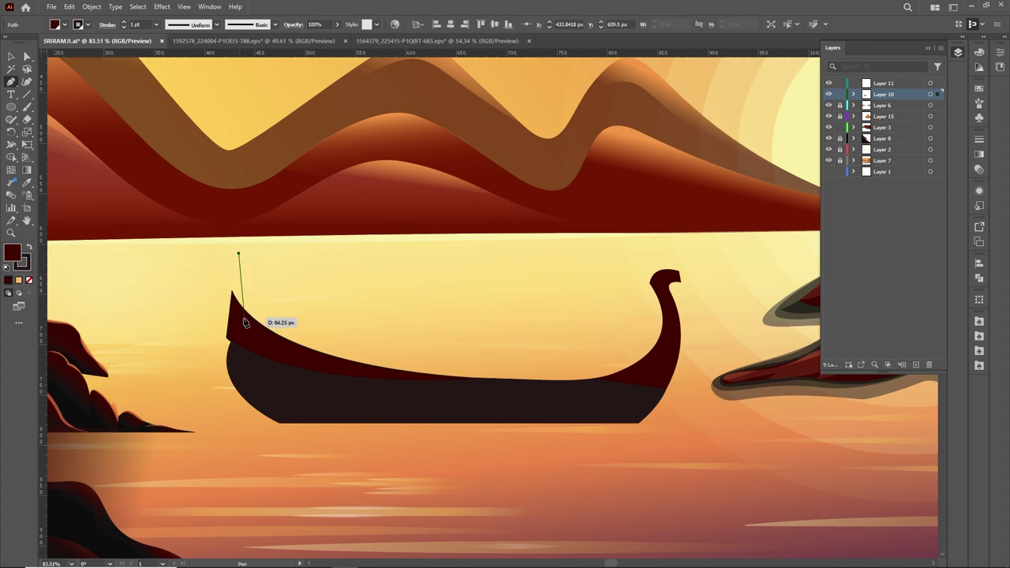
pyautogui.moveTo(246, 333); pyautogui.dragTo(246, 336)
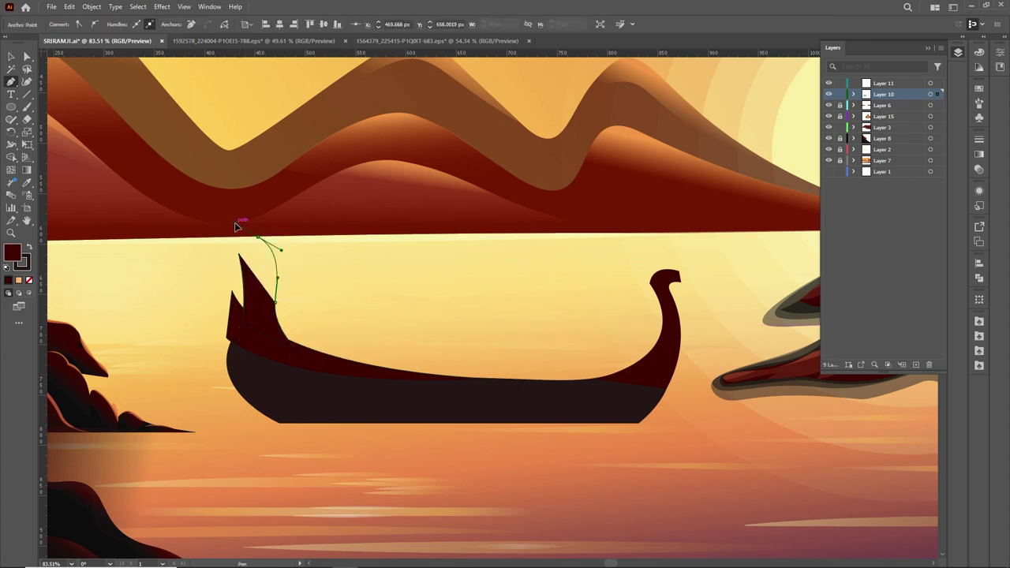
pyautogui.moveTo(281, 280)
pyautogui.mouseDown()
pyautogui.moveTo(380, 291)
pyautogui.moveTo(336, 296)
pyautogui.mouseUp()
pyautogui.click(442, 293)
pyautogui.press('a')
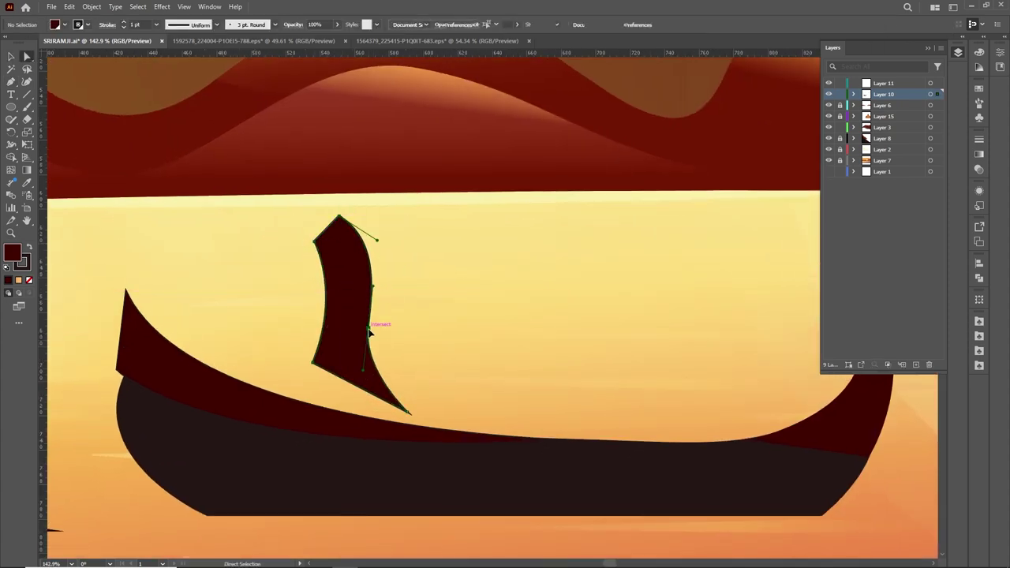
pyautogui.moveTo(370, 332); pyautogui.dragTo(343, 221)
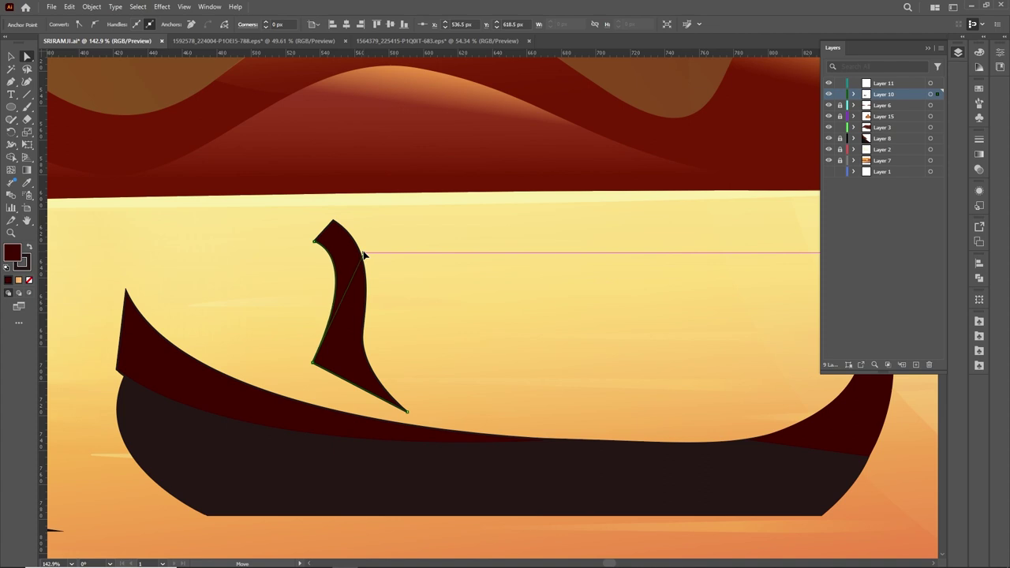
pyautogui.click(409, 241)
# Draw a small dark wedge and place it on the sail's top-left
pyautogui.click(11, 107)
pyautogui.click(49, 104)
pyautogui.moveTo(451, 233); pyautogui.dragTo(515, 267)
pyautogui.press('a')
pyautogui.moveTo(452, 247); pyautogui.dragTo(454, 259)
pyautogui.moveTo(518, 233); pyautogui.dragTo(296, 236)
pyautogui.click(407, 255)
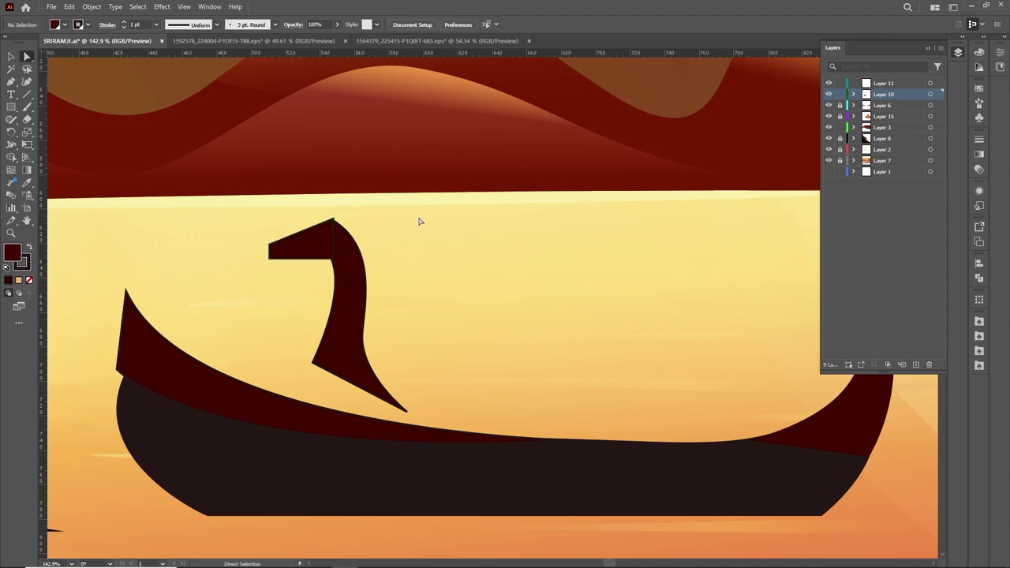
# Nudge the wedge up about 13 px and move the curved crescent onto the sail top
pyautogui.press('v')
pyautogui.click(361, 271)
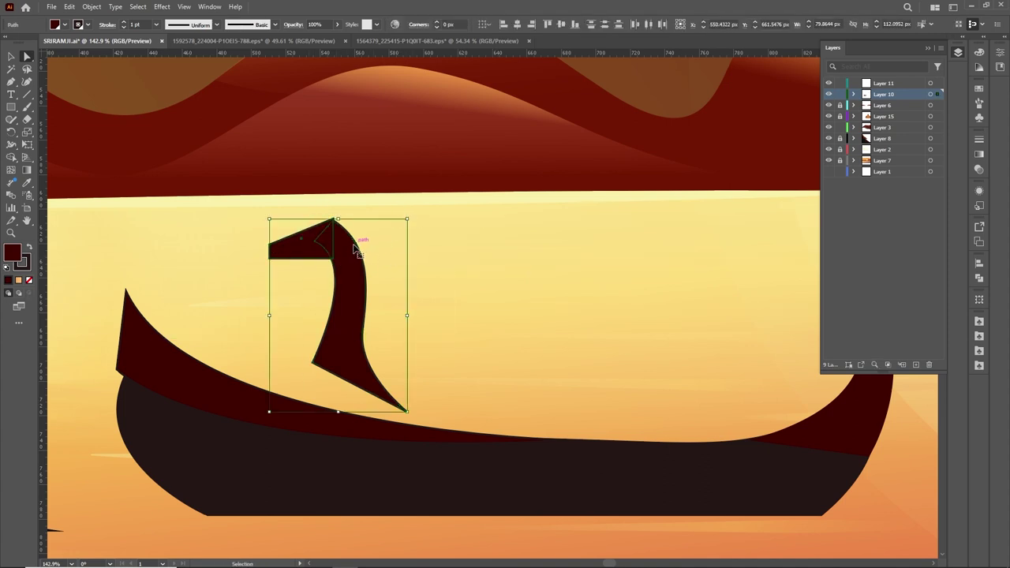
pyautogui.click(463, 262)
pyautogui.click(330, 238)
pyautogui.press('a')
pyautogui.moveTo(309, 253); pyautogui.dragTo(312, 242)
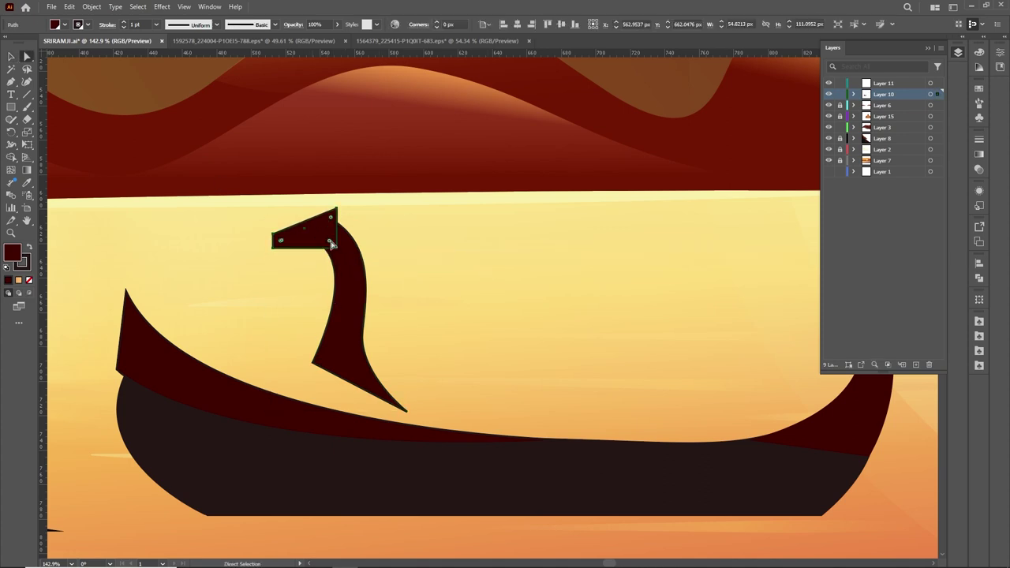
pyautogui.click(370, 257)
pyautogui.moveTo(399, 246)
pyautogui.mouseDown()
pyautogui.moveTo(450, 229)
pyautogui.moveTo(365, 183)
pyautogui.mouseUp()
# Reposition the prow neck shape on the boat and delete the small stray dark piece
pyautogui.scroll(2, 469, 221)
pyautogui.press('v')
pyautogui.scroll(-2, 297, 197)
pyautogui.moveTo(279, 289); pyautogui.dragTo(284, 326)
pyautogui.click(469, 250)
pyautogui.press('Delete')
# Rotate the neck counter-clockwise to lean forward and join its lower anchor to the hull edge
pyautogui.click(289, 304)
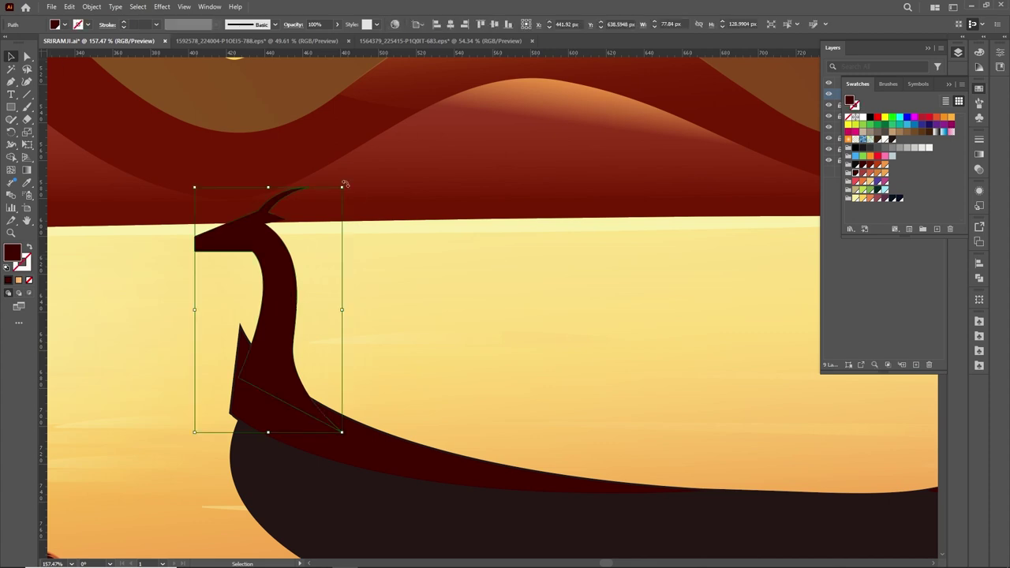
pyautogui.moveTo(345, 185); pyautogui.dragTo(310, 170)
pyautogui.moveTo(280, 375); pyautogui.dragTo(283, 377)
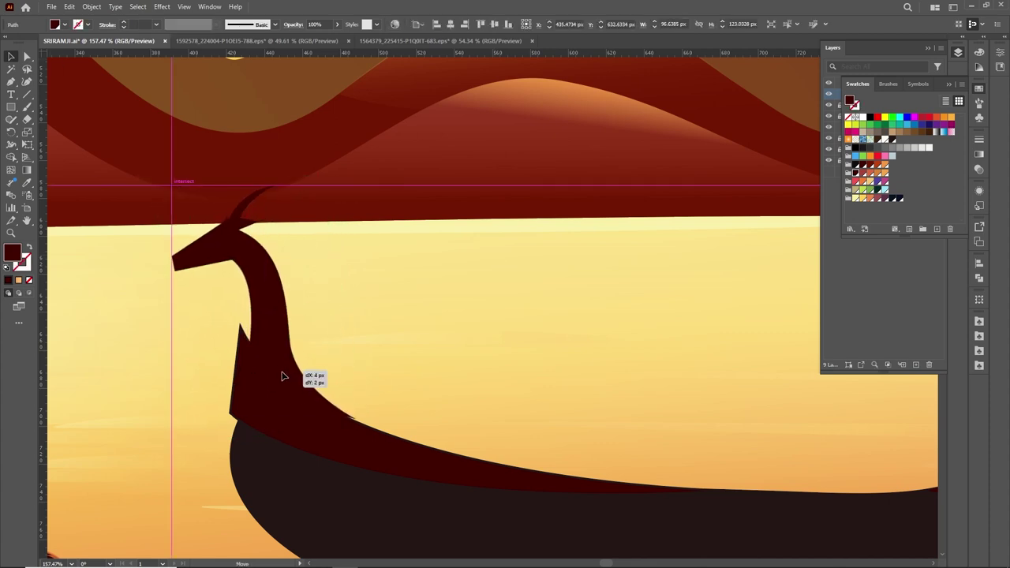
pyautogui.press('a')
pyautogui.moveTo(357, 419); pyautogui.dragTo(364, 427)
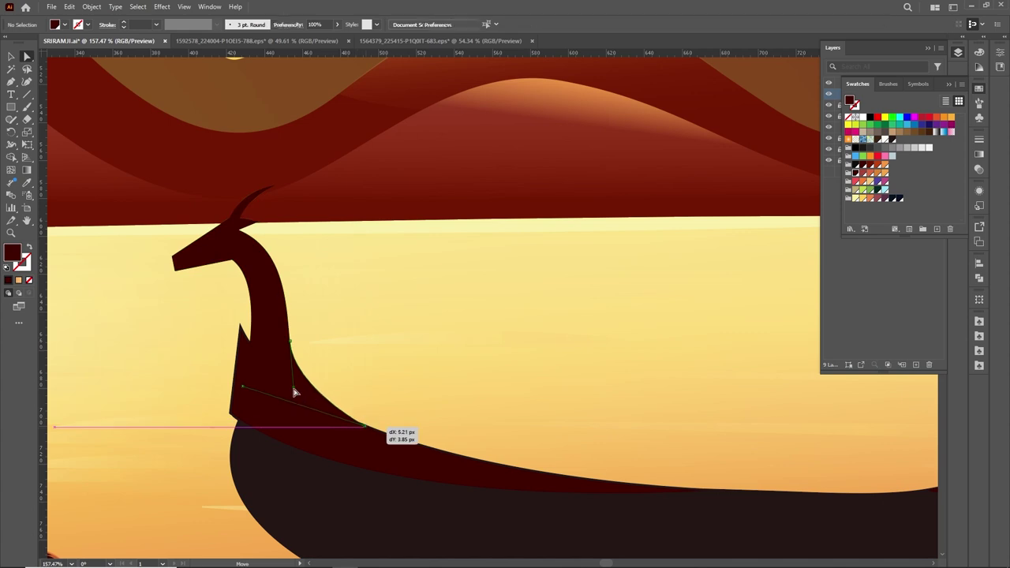
pyautogui.moveTo(294, 393); pyautogui.dragTo(350, 377)
pyautogui.hotkey('ctrl', 'shift', 'a')
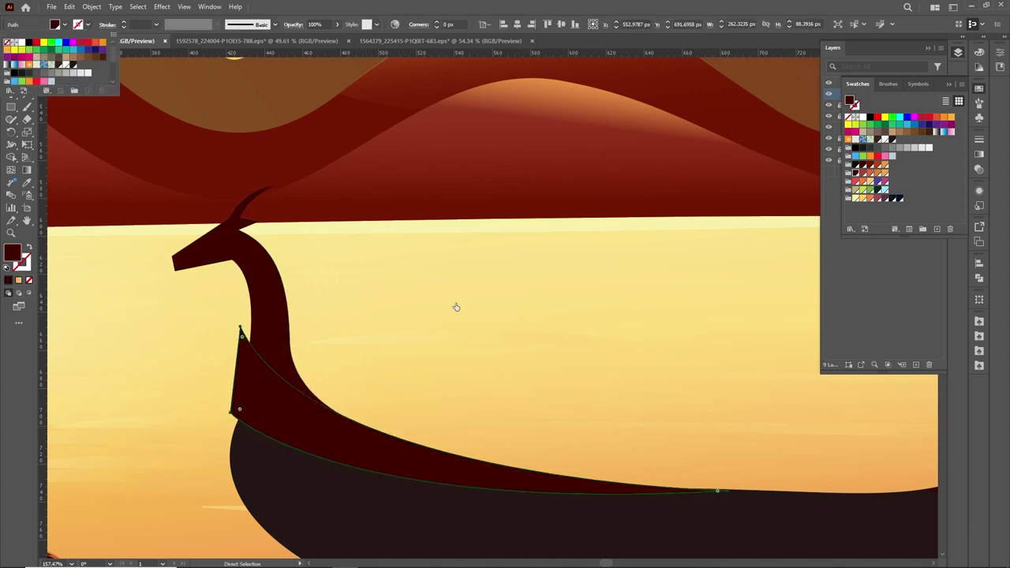
pyautogui.scroll(-3, 510, 316)
pyautogui.scroll(1, 612, 300)
pyautogui.scroll(1, 700, 282)
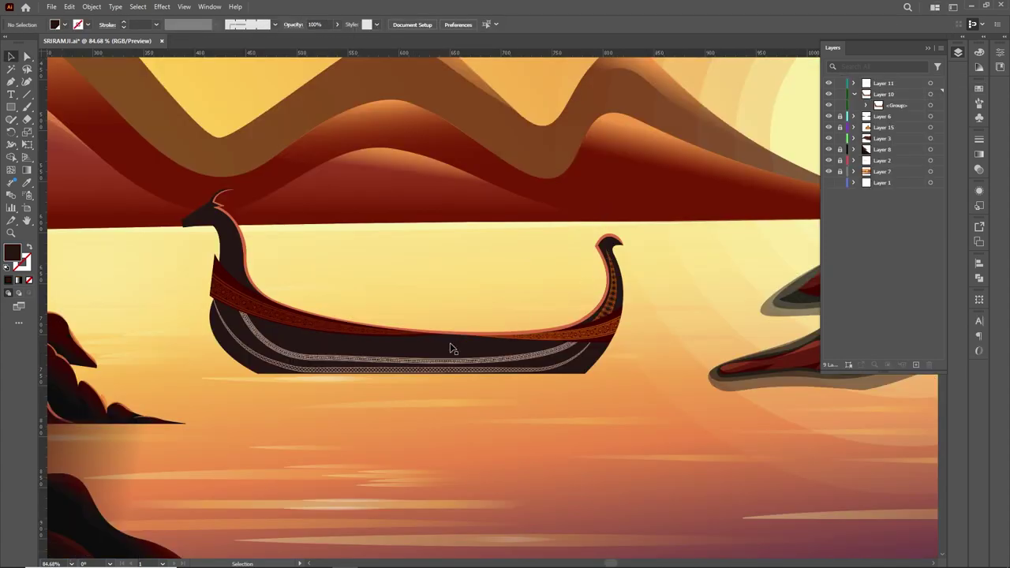
# Make a reflected copy of the boat and move it below the boat
pyautogui.click(451, 349)
pyautogui.rightClick(451, 348)
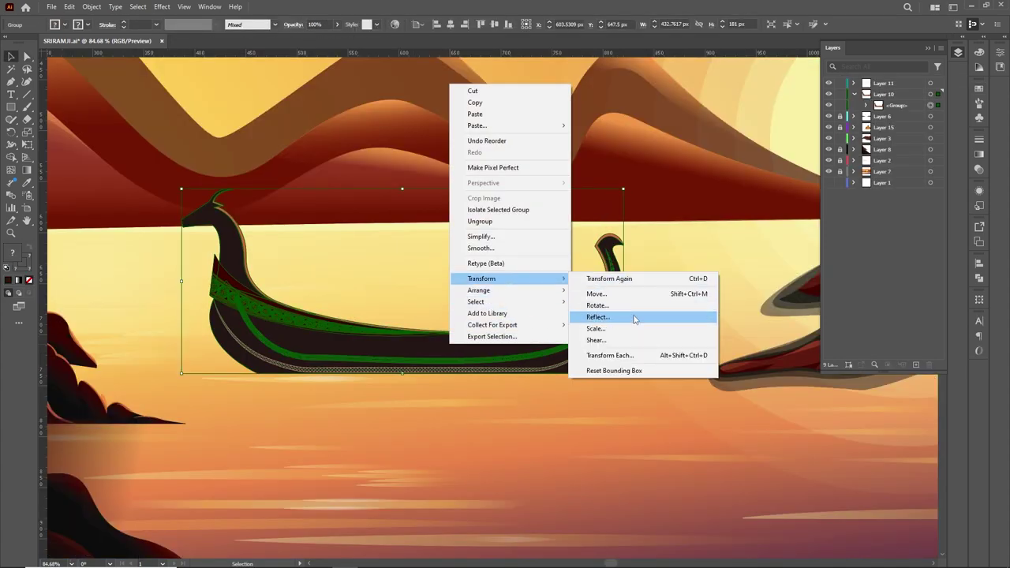
pyautogui.click(636, 319)
pyautogui.click(675, 372)
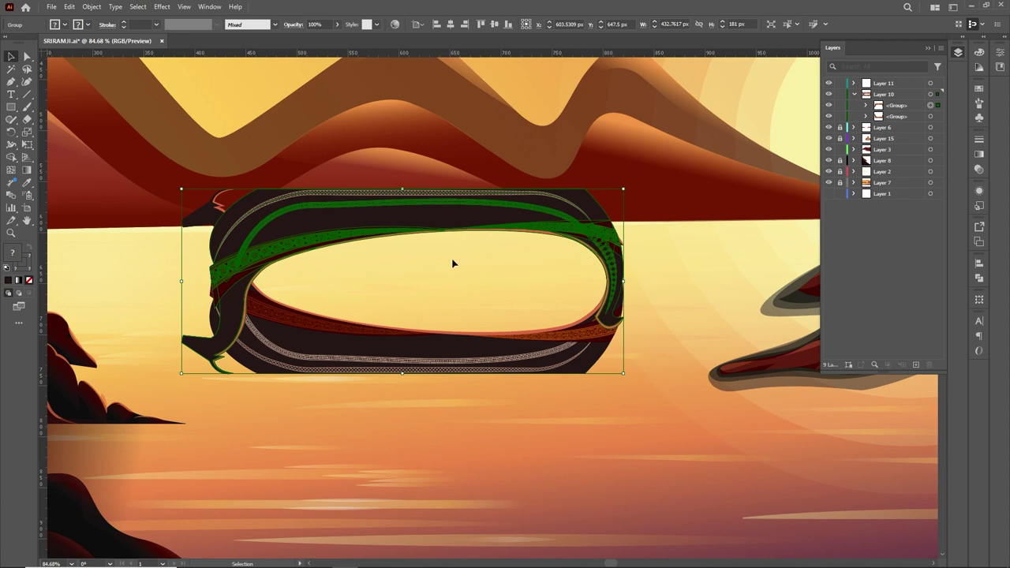
pyautogui.moveTo(445, 218); pyautogui.dragTo(456, 394)
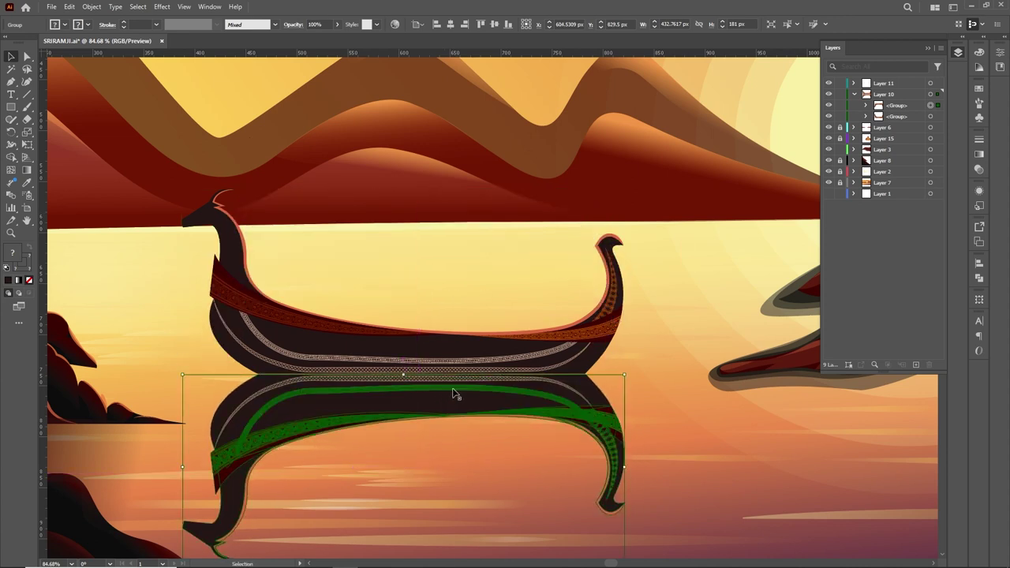
# Free-distort the reflection into a wider-bottomed, shorter trapezoid
pyautogui.scroll(-2, 456, 395)
pyautogui.press('e')
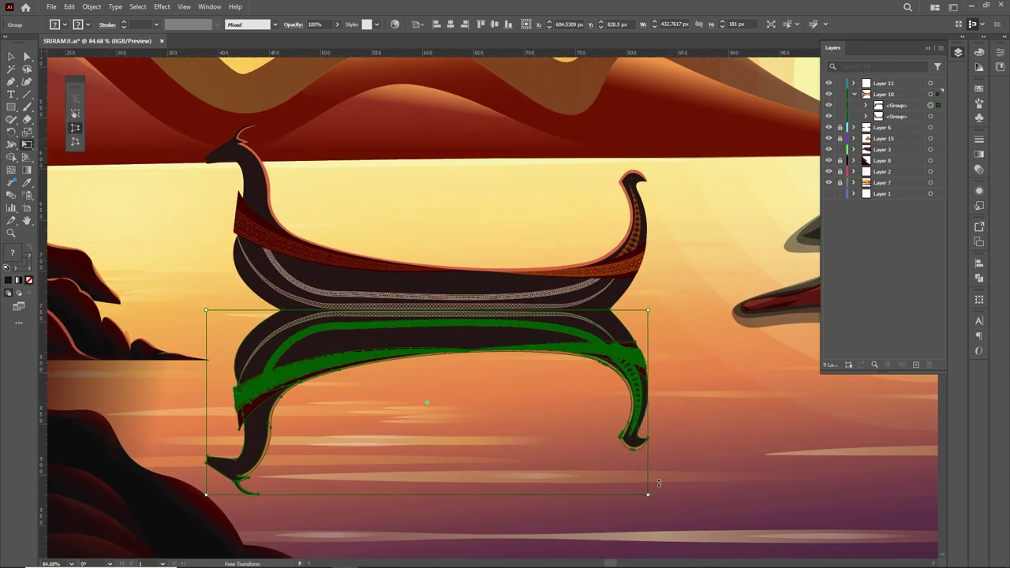
pyautogui.moveTo(647, 492); pyautogui.dragTo(668, 491)
pyautogui.moveTo(430, 492); pyautogui.dragTo(436, 451)
# Cover the reflection with a top-to-bottom black-to-white gradient rectangle and make it an opacity mask
pyautogui.doubleClick(309, 327)
pyautogui.hotkey('ctrl', 'shift', 'F10')
pyautogui.press('m')
pyautogui.moveTo(189, 302)
pyautogui.mouseDown()
pyautogui.moveTo(405, 445)
pyautogui.moveTo(686, 437)
pyautogui.mouseUp()
pyautogui.press('g')
pyautogui.moveTo(436, 367); pyautogui.dragTo(435, 433)
pyautogui.click(943, 169)
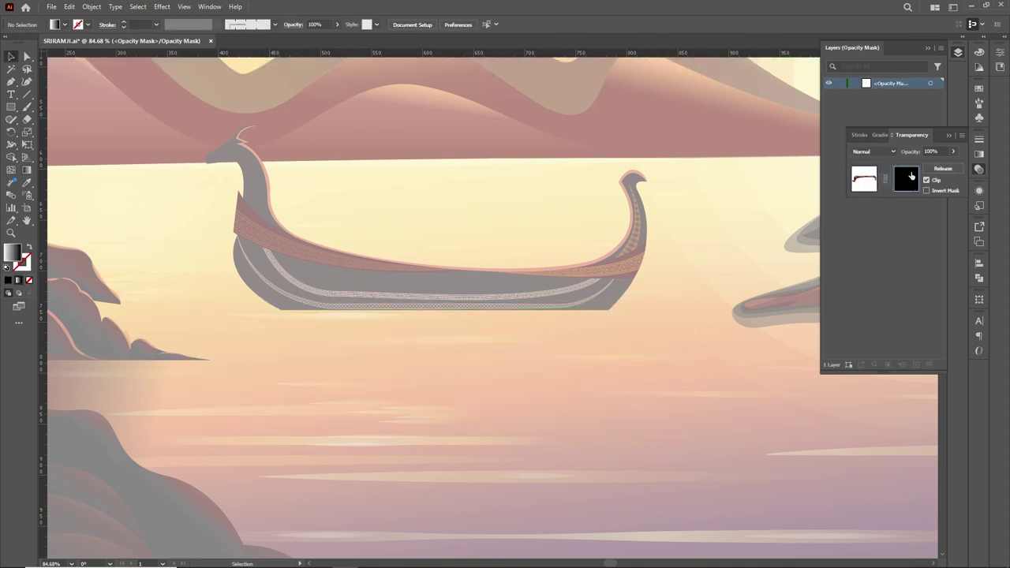
pyautogui.moveTo(436, 342); pyautogui.dragTo(441, 276)
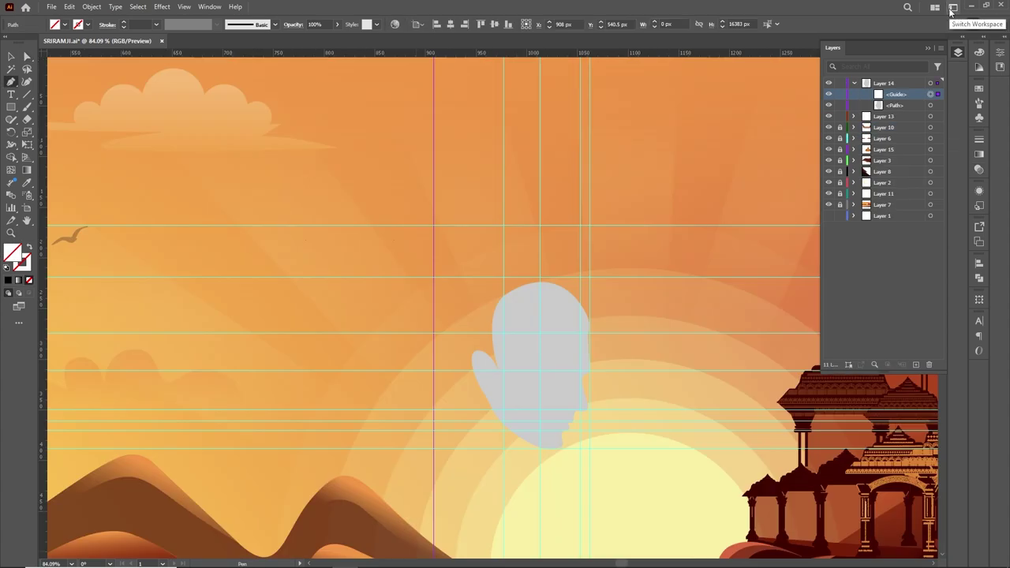
# Draw the main hair outline from the guide intersections down to the neck and fill it black
pyautogui.click(588, 331)
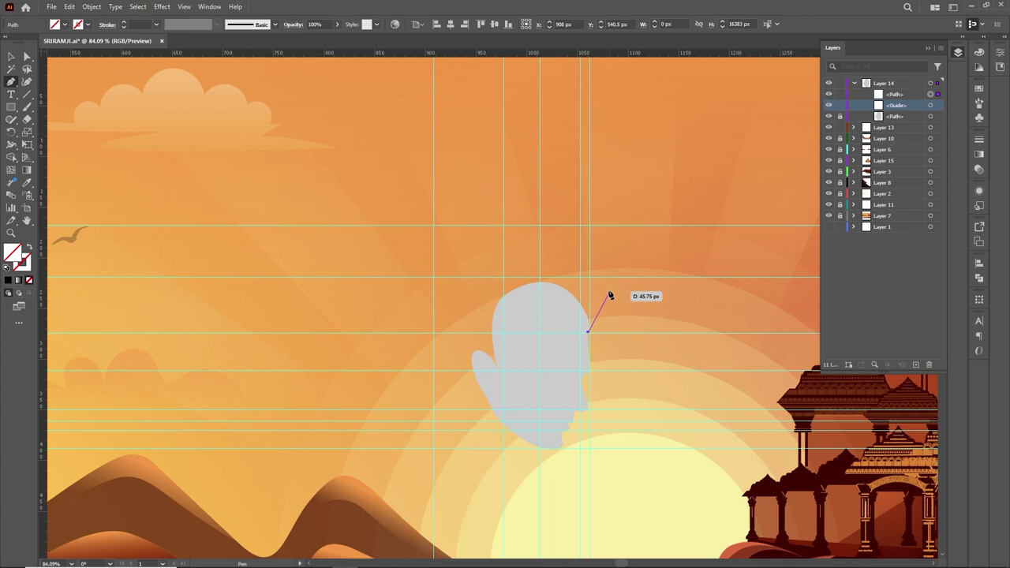
pyautogui.click(435, 333)
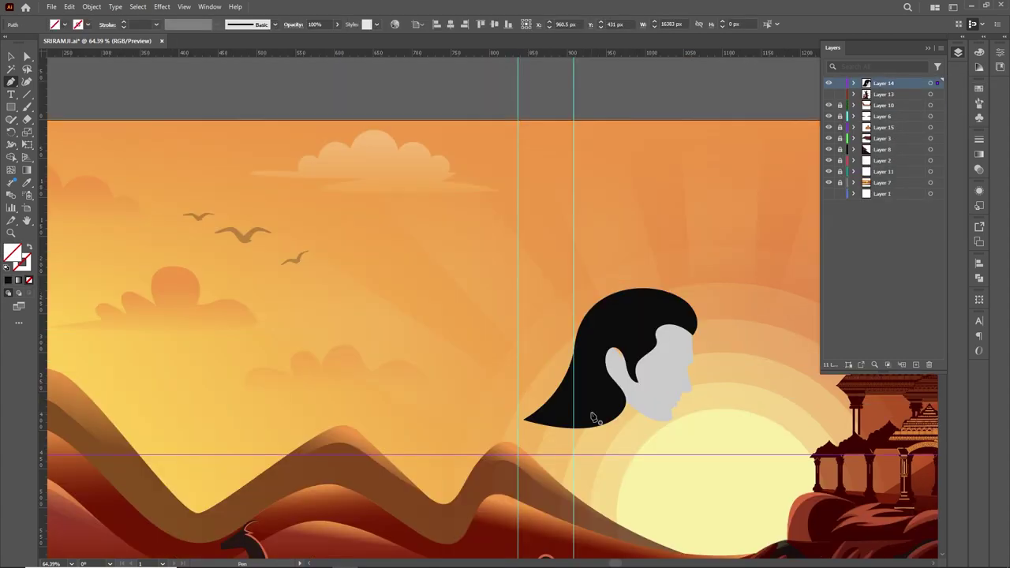
pyautogui.click(625, 400)
pyautogui.moveTo(605, 455); pyautogui.dragTo(589, 457)
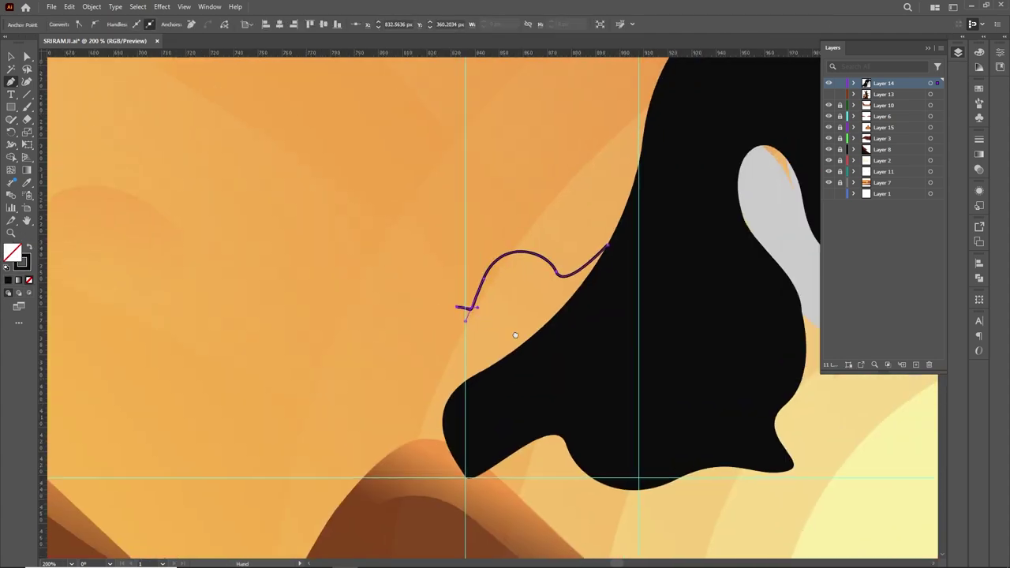
pyautogui.moveTo(515, 336); pyautogui.dragTo(412, 341)
pyautogui.hotkey('shift', 'x')
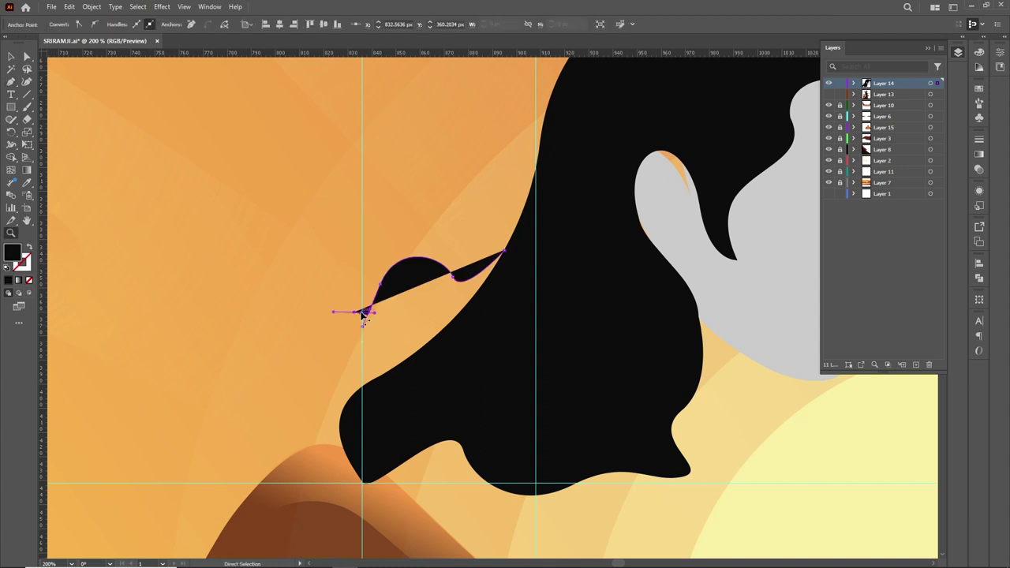
# Draw a shape of windswept strands trailing left from the hair
pyautogui.moveTo(474, 294)
pyautogui.mouseDown()
pyautogui.moveTo(431, 313)
pyautogui.moveTo(460, 330)
pyautogui.mouseUp()
pyautogui.moveTo(375, 341); pyautogui.dragTo(371, 345)
pyautogui.moveTo(437, 344); pyautogui.dragTo(441, 347)
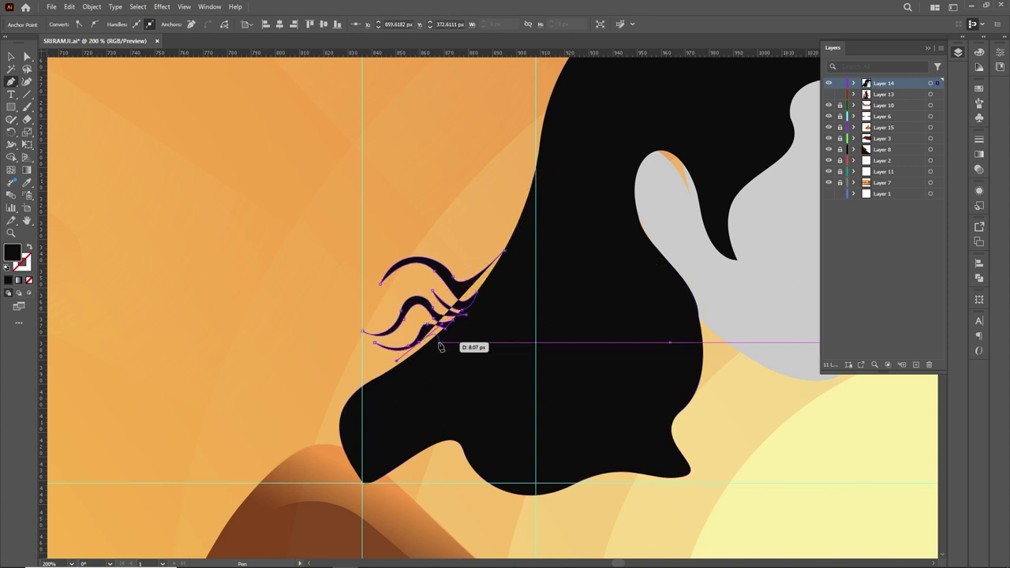
pyautogui.moveTo(363, 371); pyautogui.dragTo(398, 377)
pyautogui.moveTo(302, 449); pyautogui.dragTo(376, 391)
pyautogui.moveTo(504, 251); pyautogui.dragTo(500, 419)
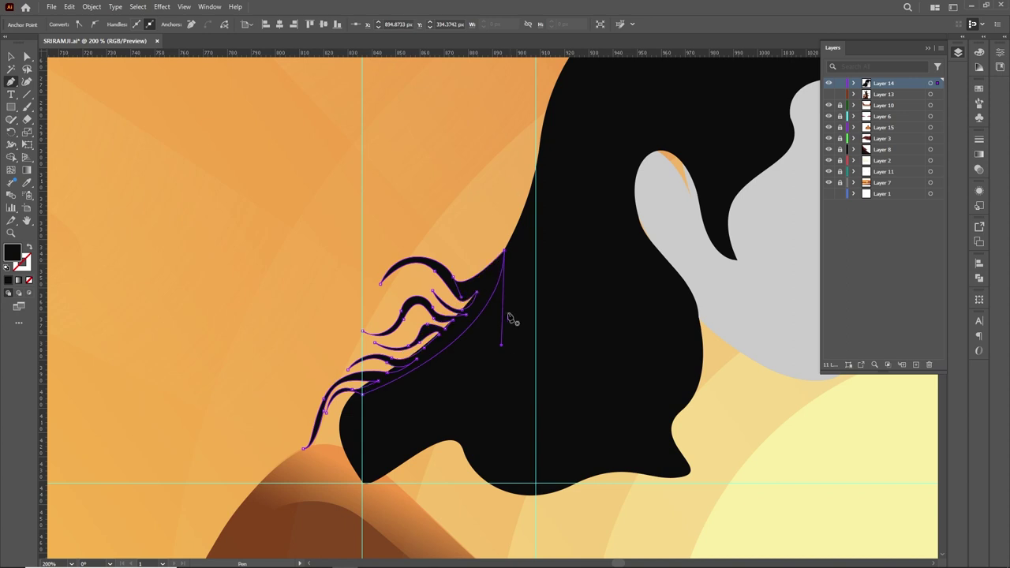
# Draw a narrow strand at the hair top as a black stroke with a tapered width profile
pyautogui.click(533, 124)
pyautogui.moveTo(478, 196); pyautogui.dragTo(496, 183)
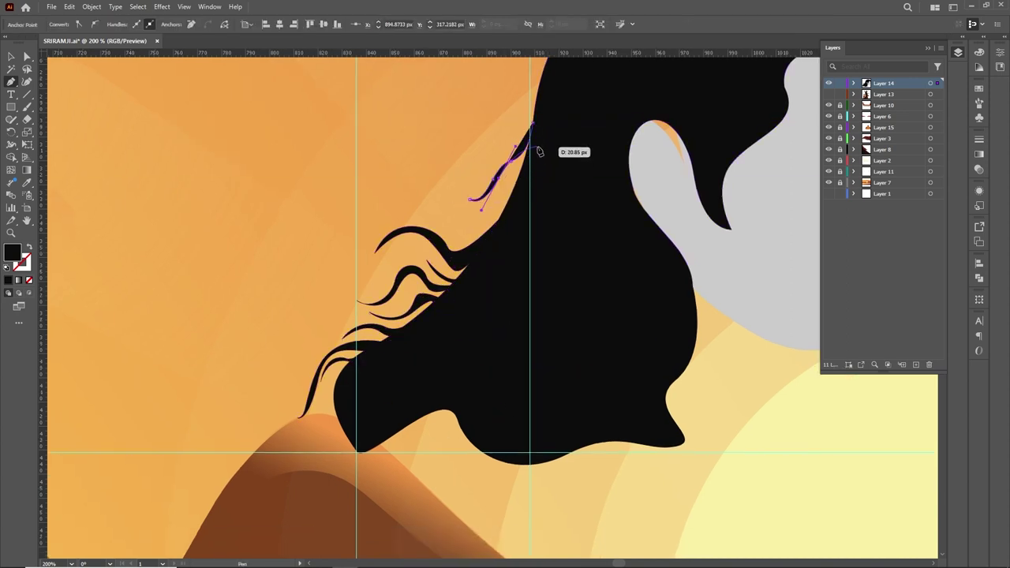
pyautogui.click(467, 230)
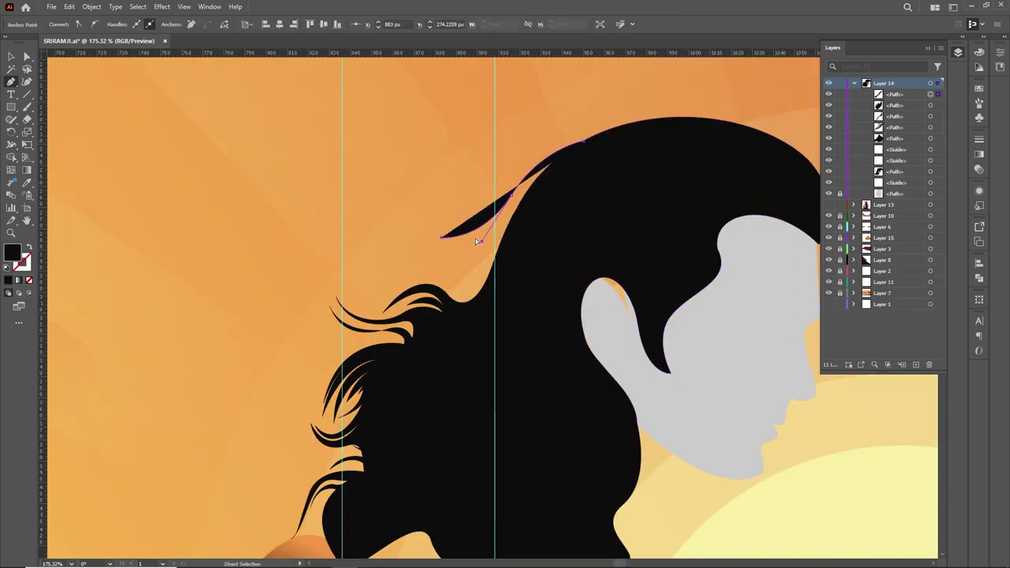
pyautogui.press('v')
pyautogui.hotkey('shift', 'x')
pyautogui.click(217, 25)
pyautogui.click(187, 126)
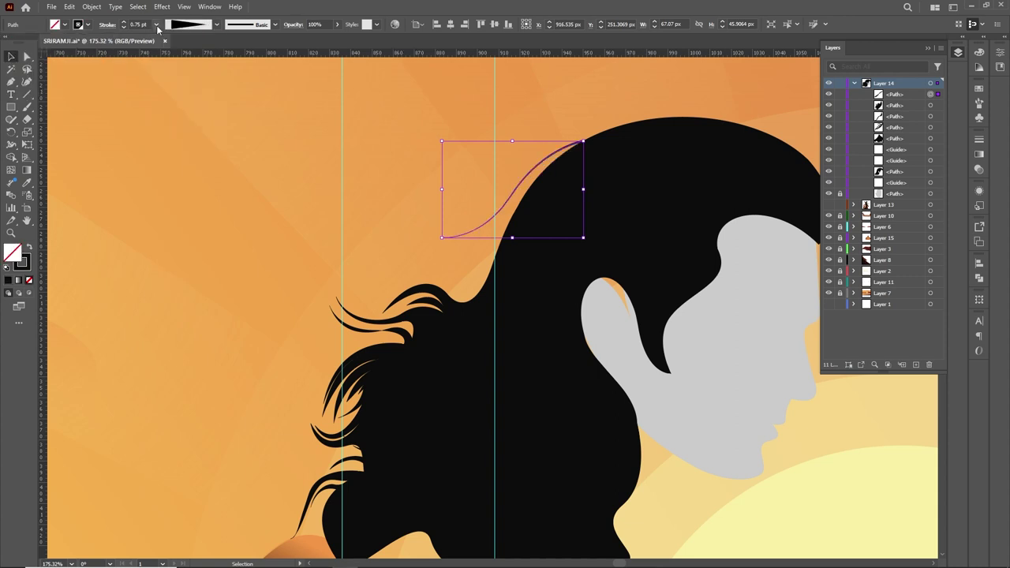
pyautogui.press('p')
pyautogui.keyDown('ctrl'); pyautogui.click(527, 150); pyautogui.keyUp('ctrl')
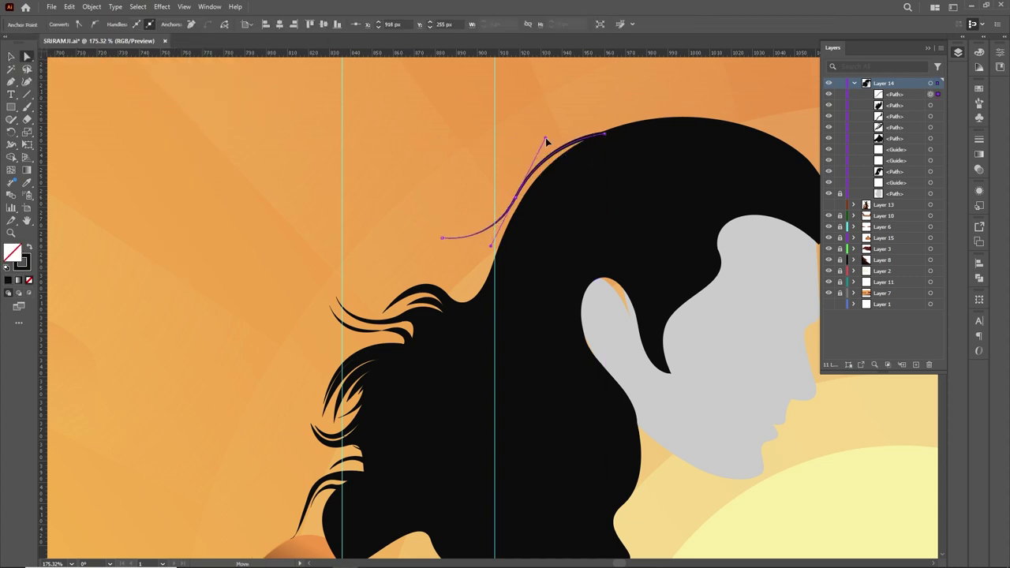
# Add another strand, match the first strand's stroke style with a tapered profile, and adjust its point
pyautogui.click(549, 202)
pyautogui.moveTo(452, 266); pyautogui.dragTo(407, 257)
pyautogui.click(390, 285)
pyautogui.keyDown('ctrl'); pyautogui.keyDown('shift'); pyautogui.click(498, 219); pyautogui.keyUp('shift'); pyautogui.keyUp('ctrl')
pyautogui.press('i')
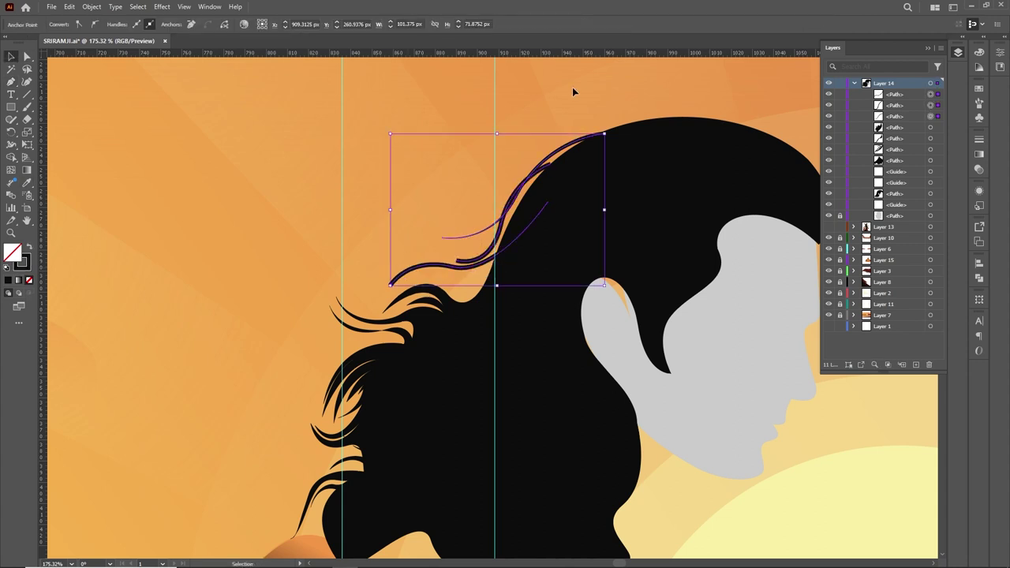
pyautogui.click(190, 24)
pyautogui.click(185, 79)
pyautogui.scroll(2, 667, 157)
pyautogui.moveTo(527, 158); pyautogui.dragTo(462, 221)
pyautogui.click(460, 188)
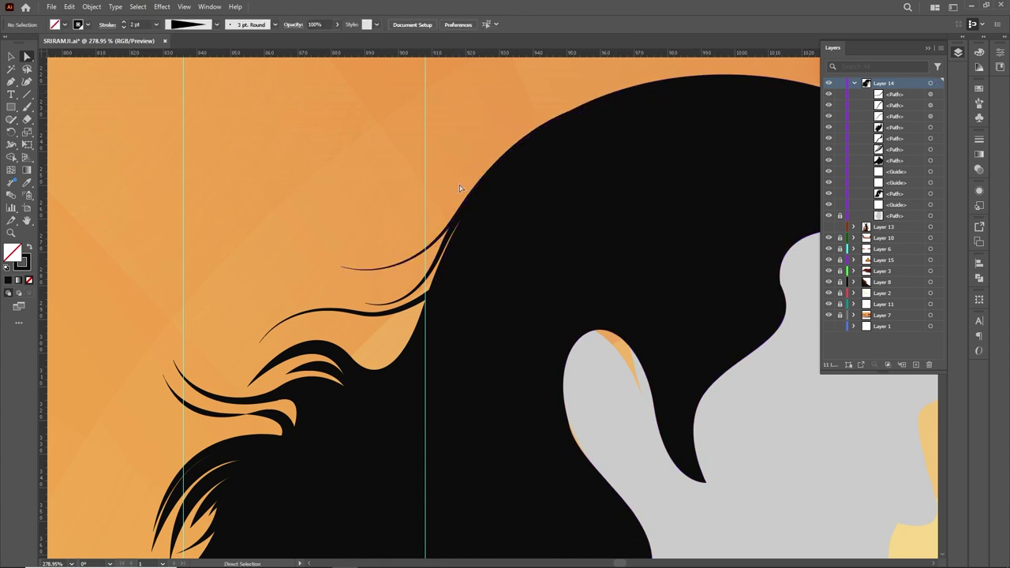
pyautogui.scroll(-3, 418, 190)
# Draw a small strand in the hair and give it a tapered width profile
pyautogui.click(317, 239)
pyautogui.click(379, 264)
pyautogui.click(315, 240)
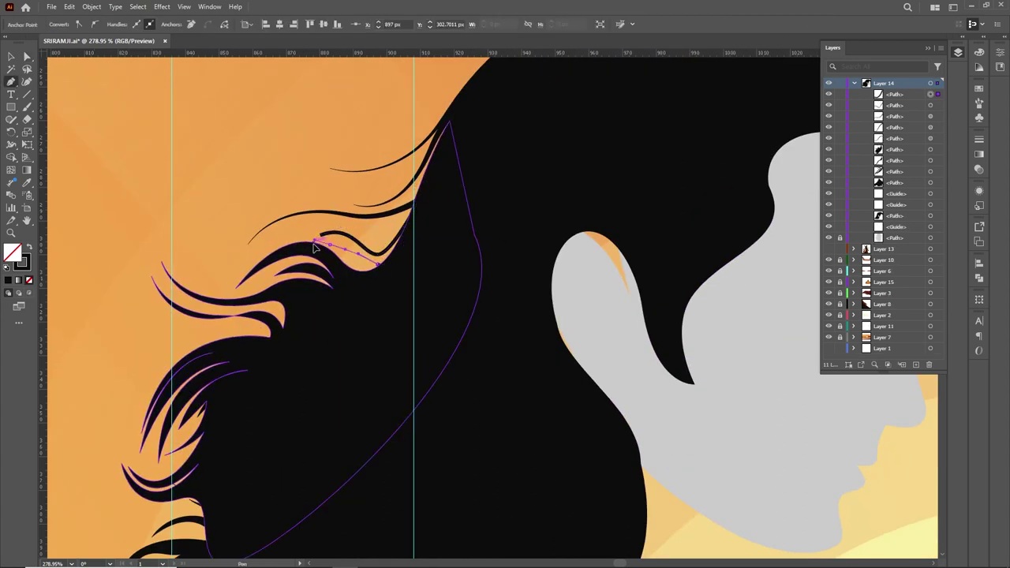
pyautogui.press('v')
pyautogui.click(387, 252)
pyautogui.click(214, 25)
pyautogui.click(181, 139)
pyautogui.click(384, 97)
# Expand the long upper strand's appearance into a filled shape and select the hair paths
pyautogui.click(367, 215)
pyautogui.click(91, 6)
pyautogui.click(118, 156)
pyautogui.scroll(-5, 277, 214)
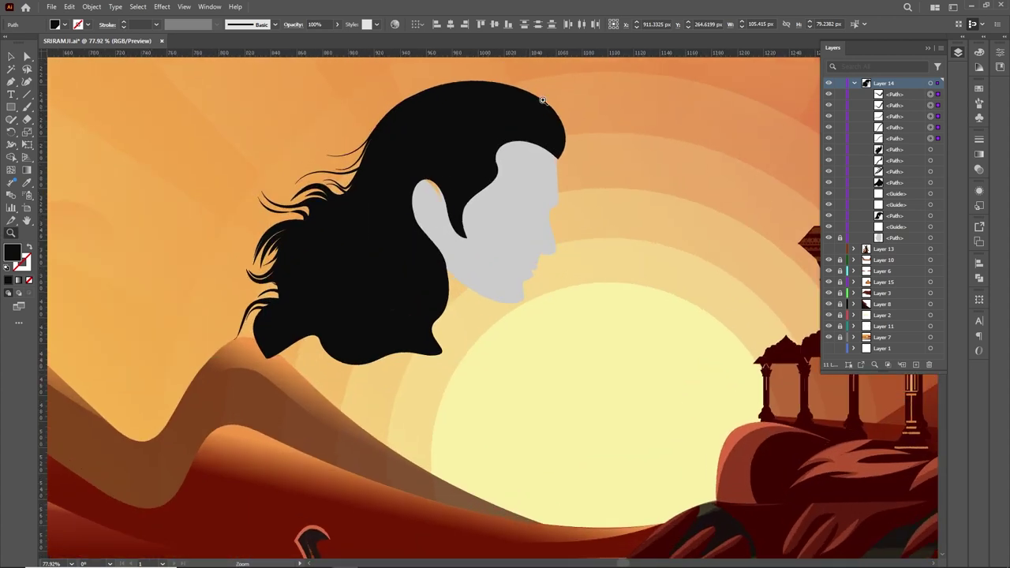
pyautogui.press('a')
pyautogui.keyDown('shift'); pyautogui.click(387, 207); pyautogui.keyUp('shift')
pyautogui.keyDown('shift'); pyautogui.click(254, 298); pyautogui.keyUp('shift')
# Group the selected hair paths together
pyautogui.hotkey('shift', 'm')
pyautogui.click(979, 277)
pyautogui.hotkey('ctrl', 'g')
pyautogui.scroll(-5, 667, 146)
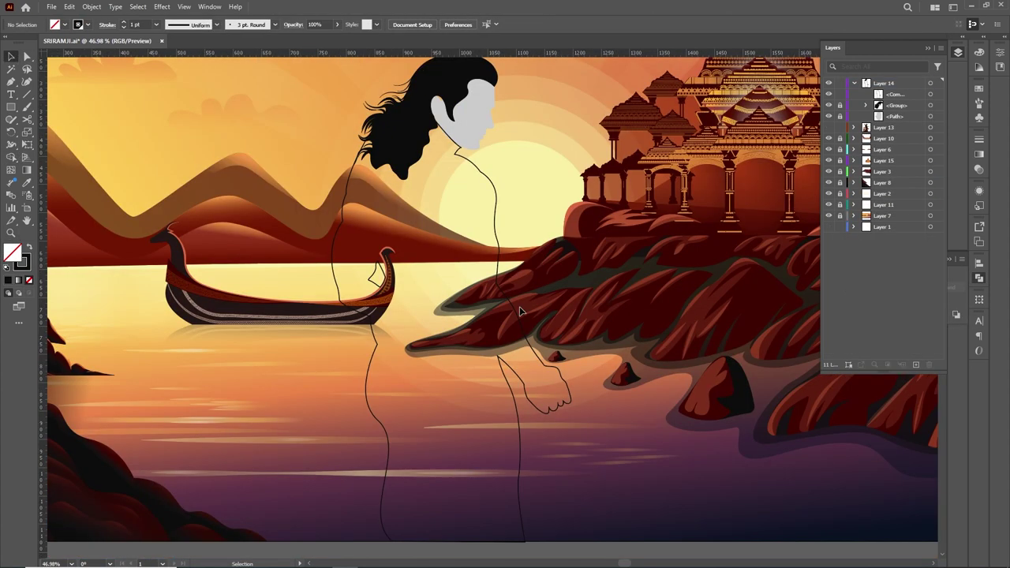
pyautogui.scroll(5, 450, 268)
pyautogui.scroll(3, 474, 269)
# Reshape a segment of the hand outline, then zoom in on the figure
pyautogui.press('a')
pyautogui.moveTo(306, 289); pyautogui.dragTo(318, 357)
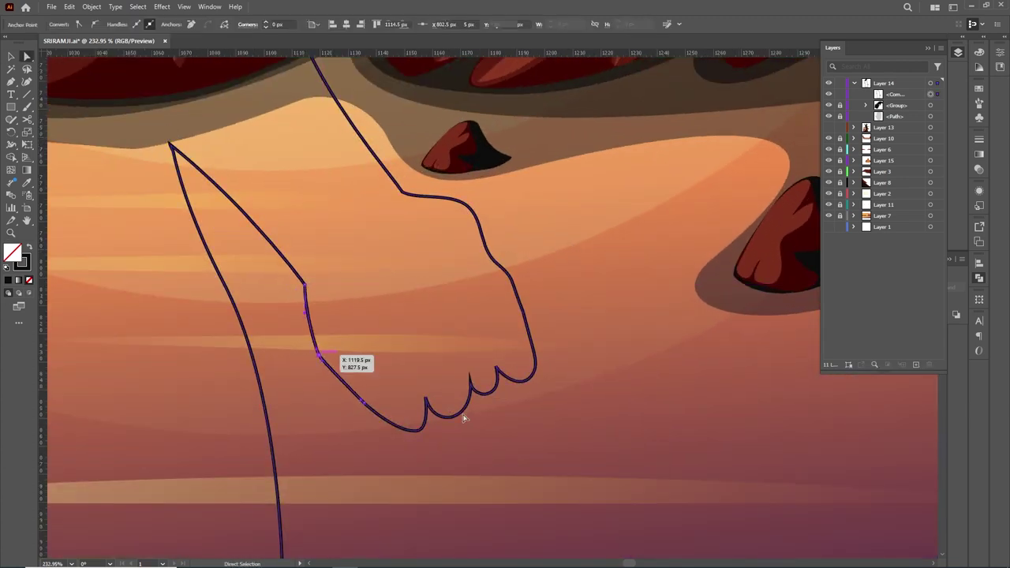
pyautogui.hotkey('ctrl', 'shift', 'a')
pyautogui.hotkey('ctrl', '0')
pyautogui.press('z')
pyautogui.click(510, 112)
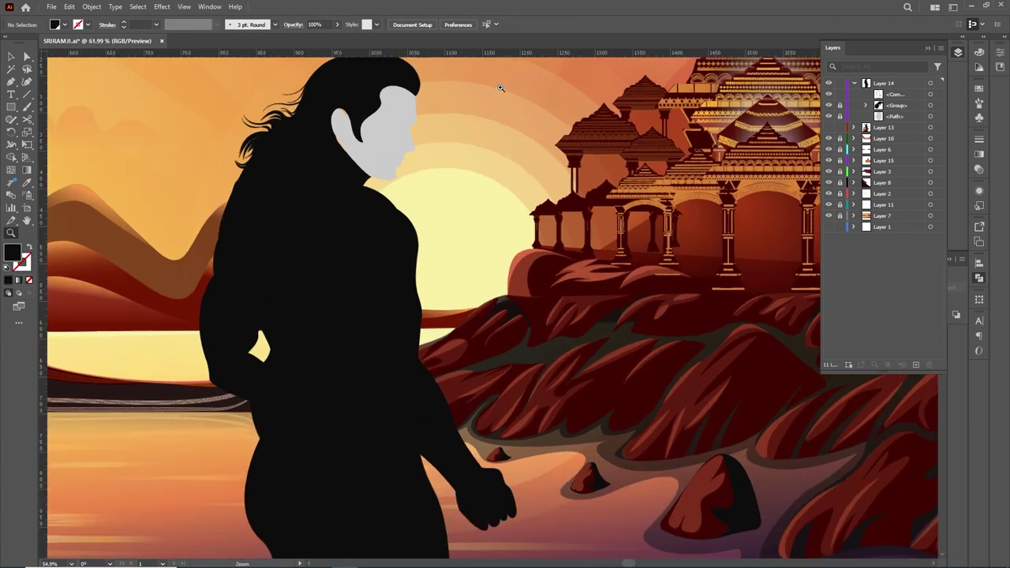
# Begin a new Pen outline along the figure's body
pyautogui.scroll(3, 386, 207)
pyautogui.scroll(-5, 387, 207)
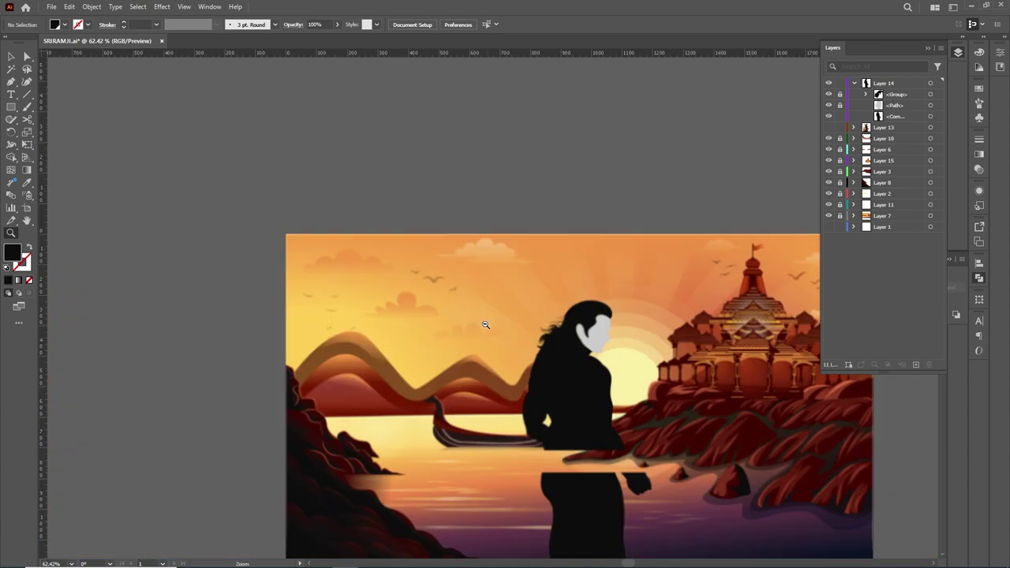
pyautogui.scroll(5, 554, 170)
pyautogui.keyDown('ctrl'); pyautogui.click(549, 169); pyautogui.keyUp('ctrl')
pyautogui.click(553, 301)
pyautogui.scroll(-3, 608, 356)
# Finish the lower dress outline below the hand and close it at its start point
pyautogui.moveTo(623, 395); pyautogui.dragTo(634, 399)
pyautogui.scroll(-1, 634, 399)
pyautogui.scroll(-1, 632, 413)
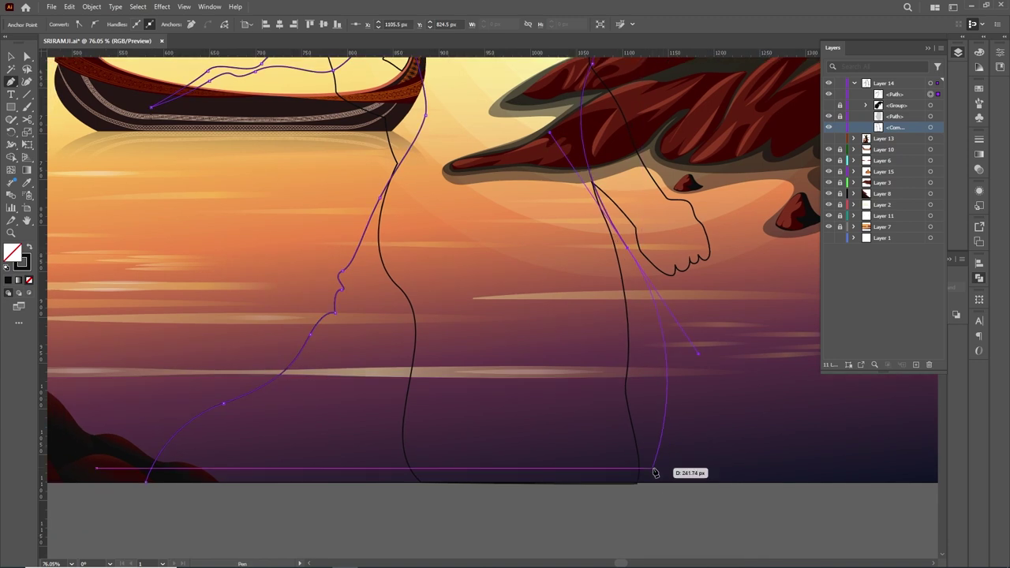
pyautogui.scroll(-7, 655, 472)
pyautogui.scroll(6, 618, 246)
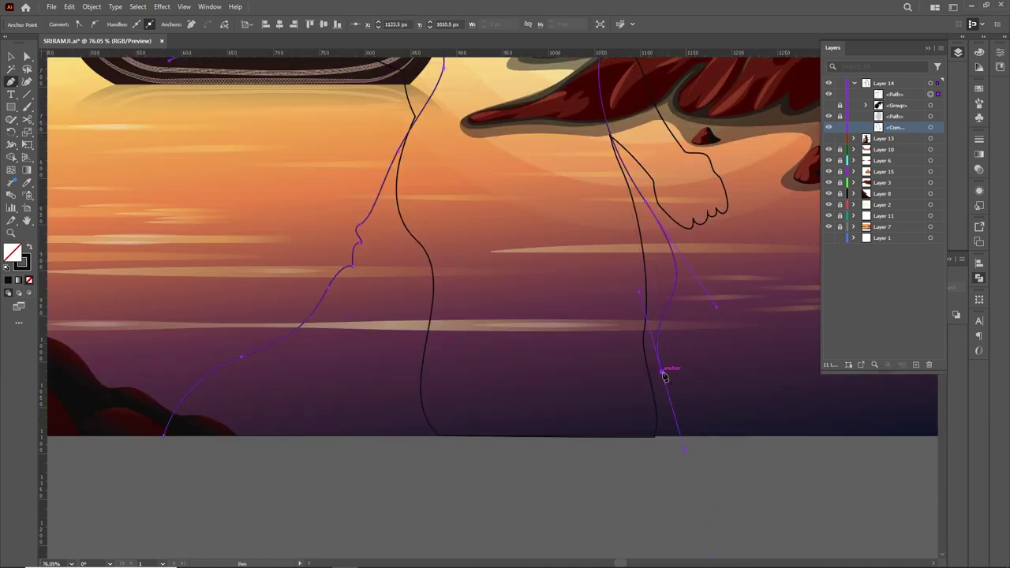
pyautogui.click(703, 439)
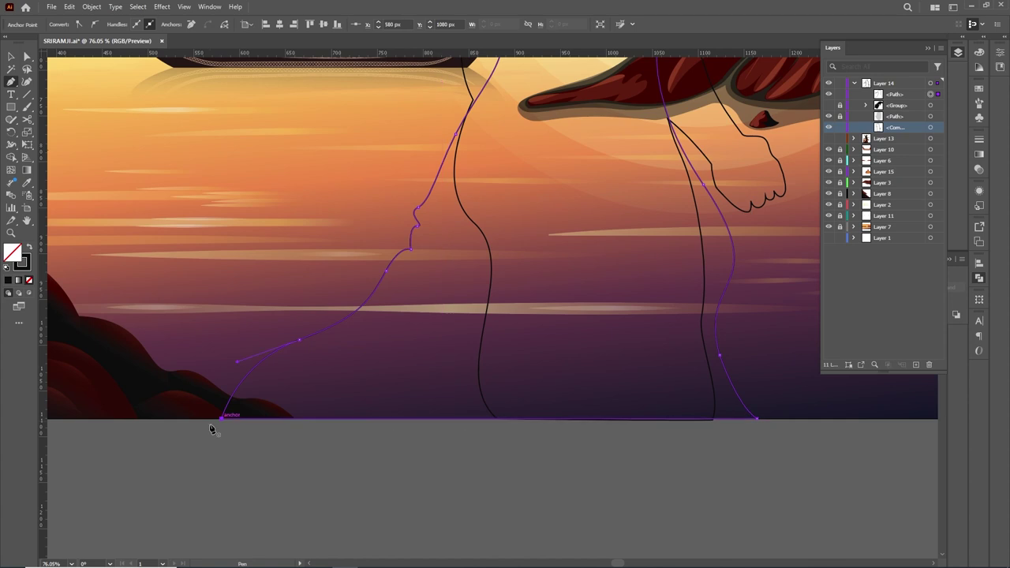
pyautogui.click(212, 428)
pyautogui.scroll(-3, 642, 293)
pyautogui.scroll(2, 489, 190)
pyautogui.scroll(2, 489, 190)
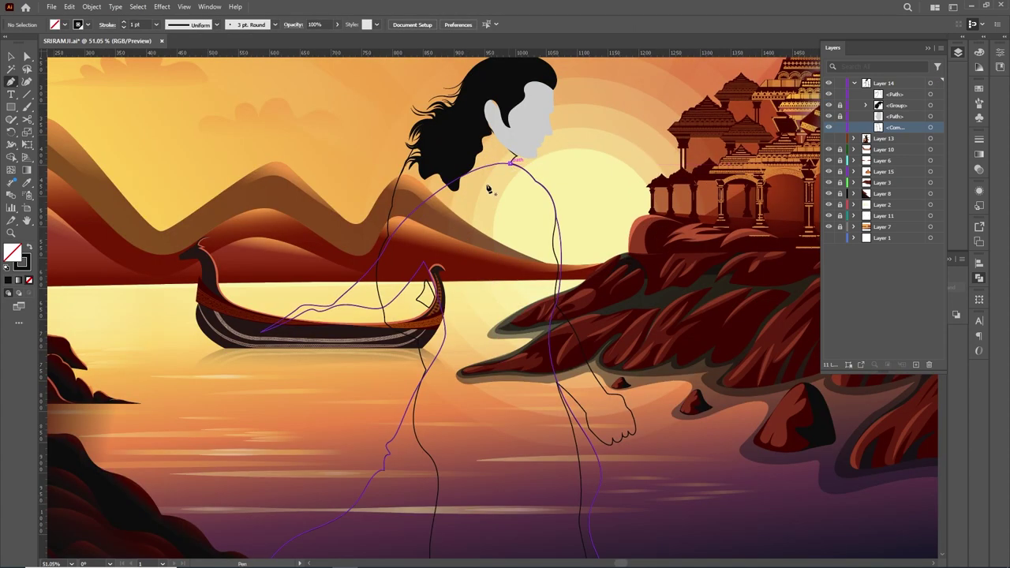
# Draw the arm shape from neck to hand, fill it black, and fill the dress orange
pyautogui.click(514, 159)
pyautogui.moveTo(507, 326); pyautogui.dragTo(504, 379)
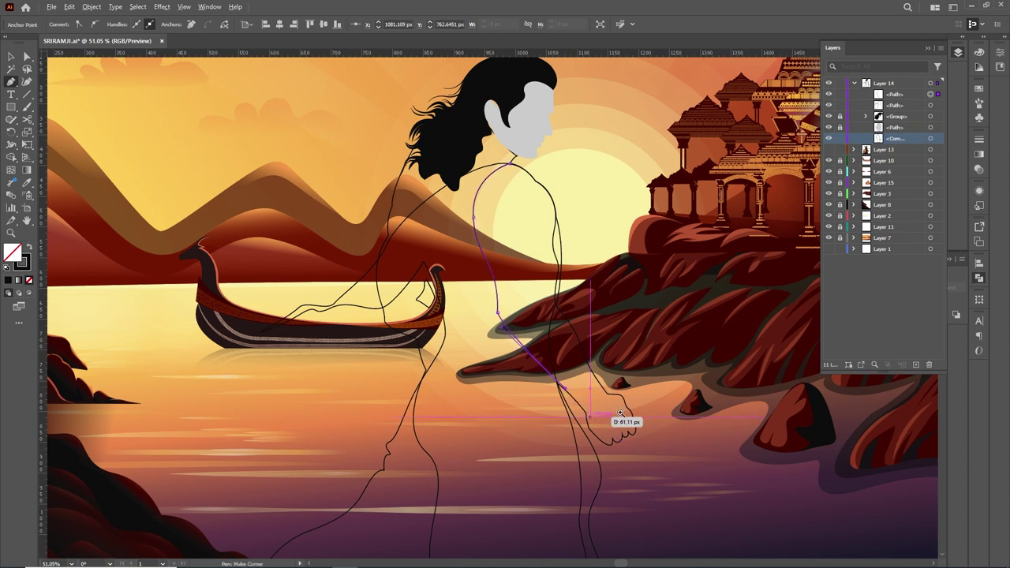
pyautogui.scroll(2, 576, 371)
pyautogui.click(594, 440)
pyautogui.click(624, 412)
pyautogui.moveTo(557, 315); pyautogui.dragTo(529, 260)
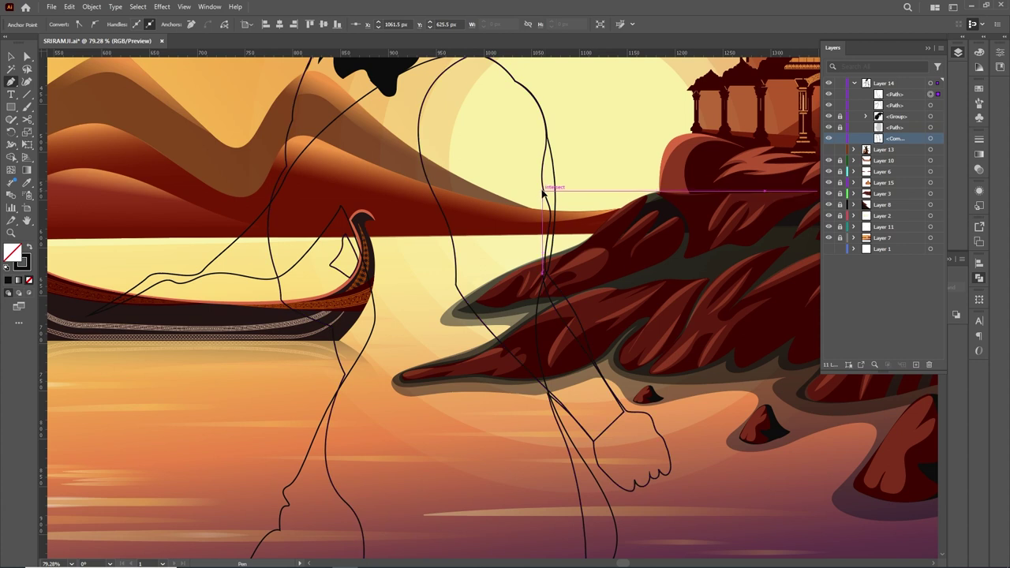
pyautogui.moveTo(543, 190)
pyautogui.mouseDown()
pyautogui.moveTo(536, 107)
pyautogui.moveTo(544, 180)
pyautogui.mouseUp()
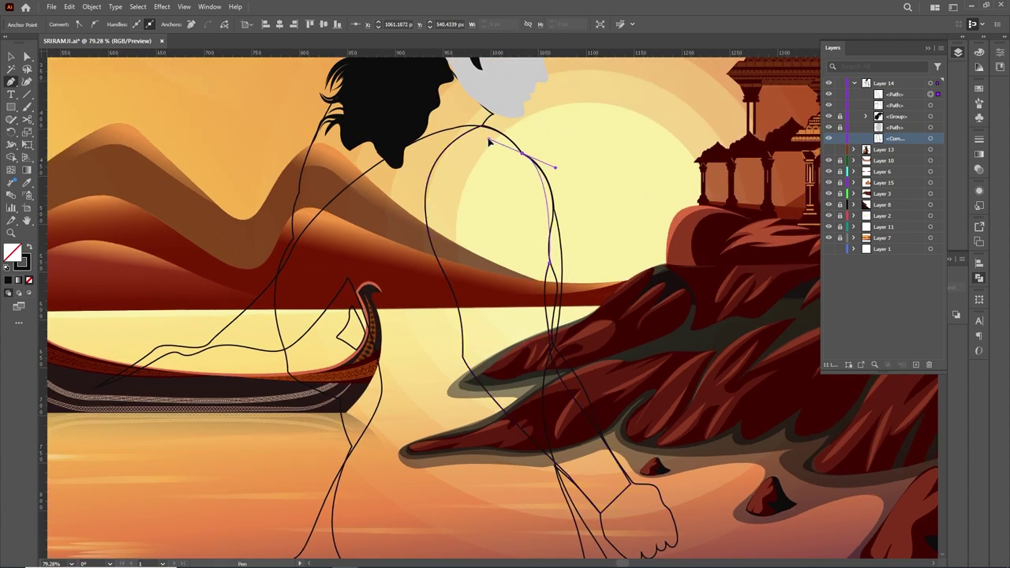
pyautogui.moveTo(503, 117); pyautogui.dragTo(525, 148)
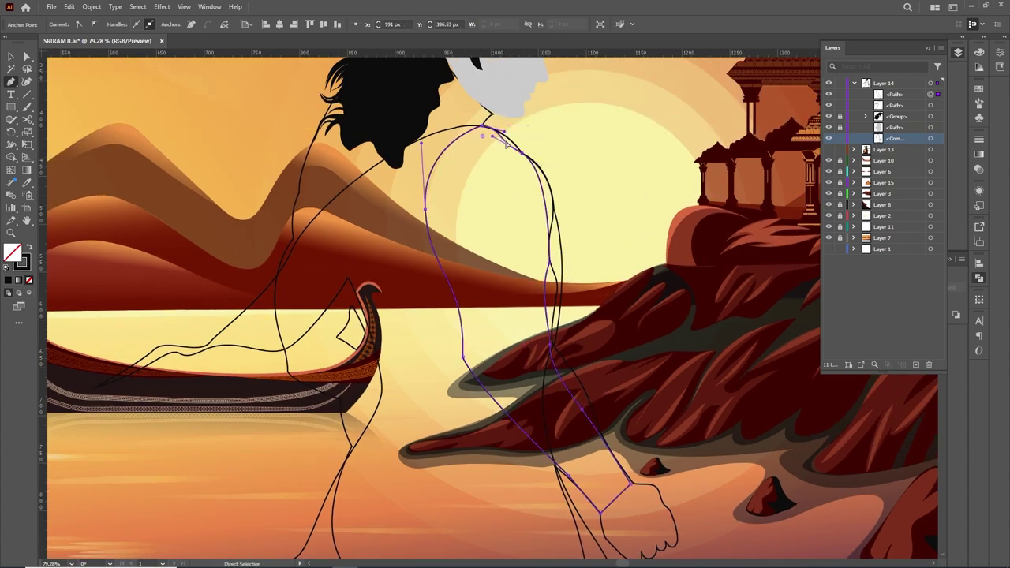
pyautogui.click(32, 248)
pyautogui.click(879, 165)
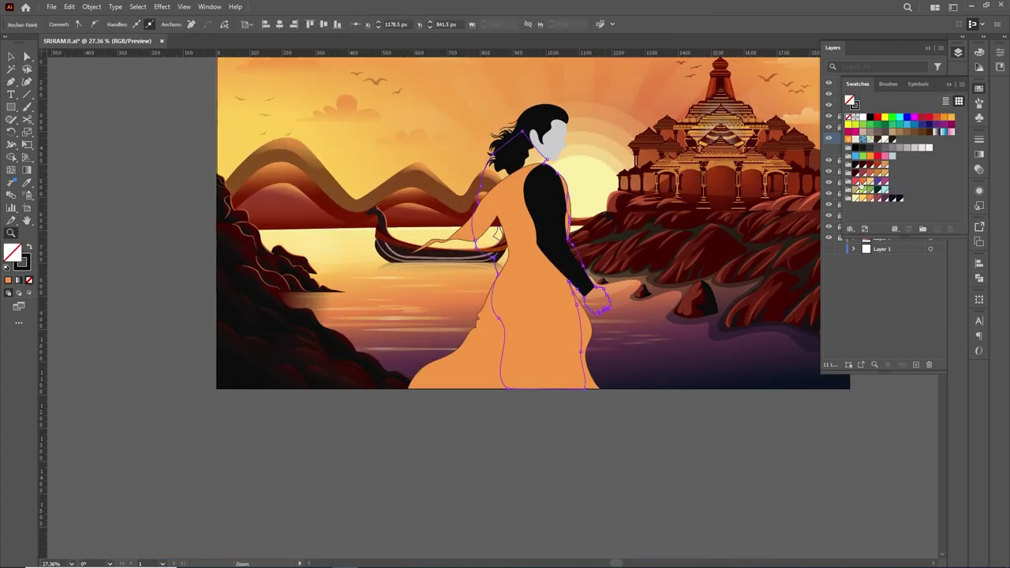
# Draw a flowing cloth flap beside the figure and fill it orange
pyautogui.click(866, 179)
pyautogui.click(869, 183)
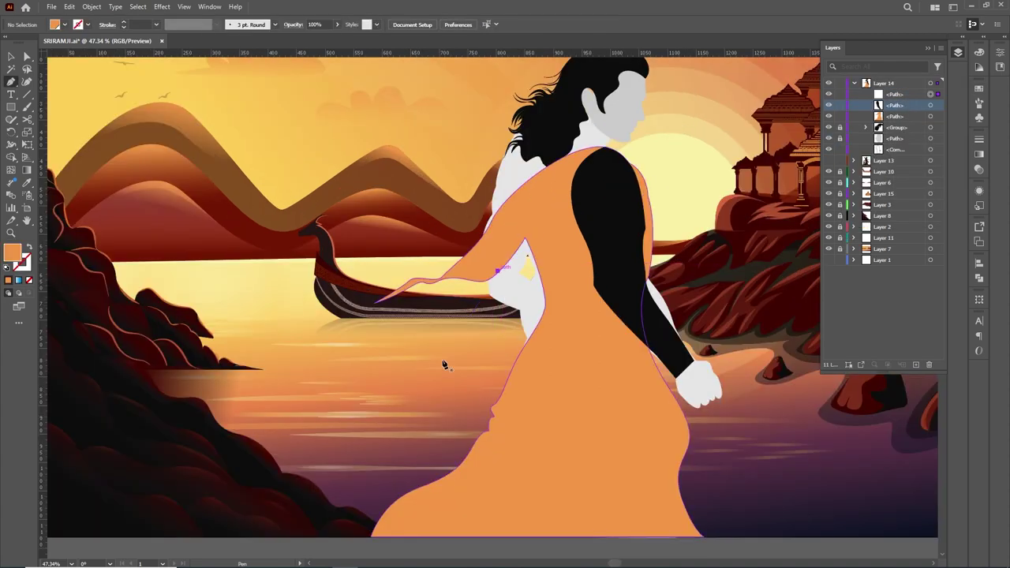
pyautogui.moveTo(446, 398); pyautogui.dragTo(443, 438)
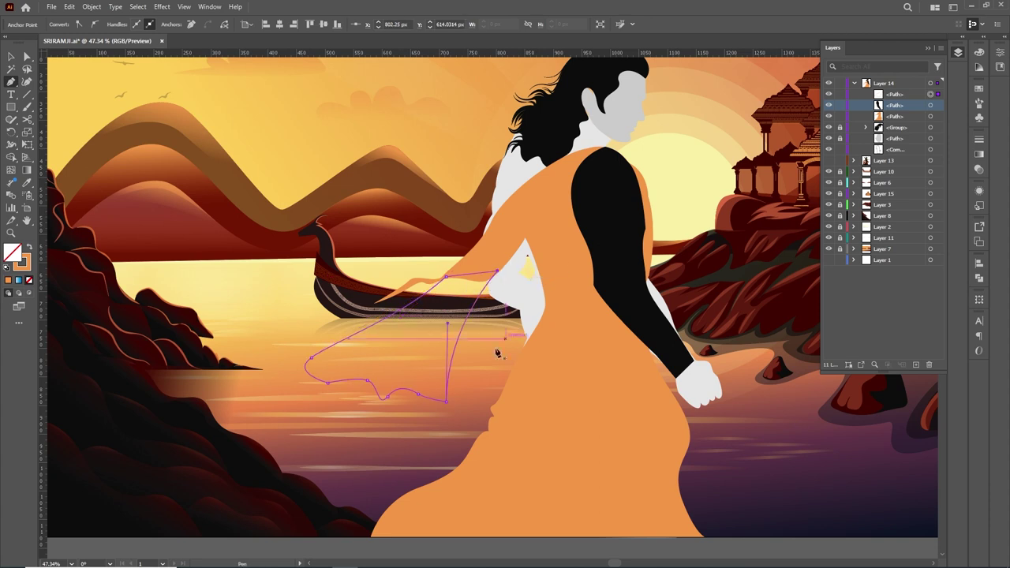
pyautogui.scroll(3, 498, 353)
pyautogui.moveTo(508, 363); pyautogui.dragTo(519, 406)
pyautogui.click(417, 337)
pyautogui.scroll(3, 361, 338)
pyautogui.click(29, 247)
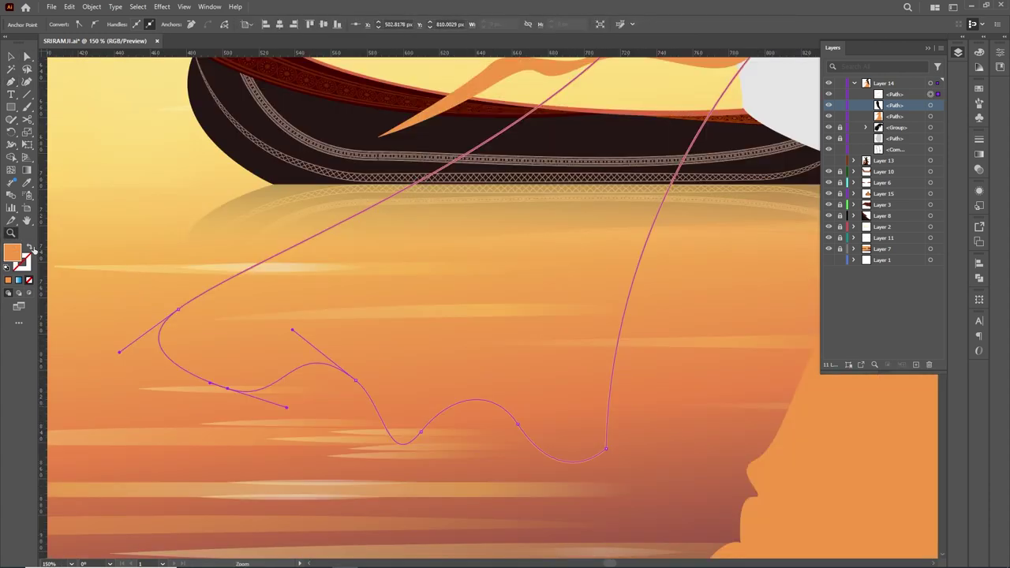
pyautogui.click(689, 316)
# Move an arm anchor to reshape the shoulder and fill the arm light grey
pyautogui.hotkey('ctrl', '0')
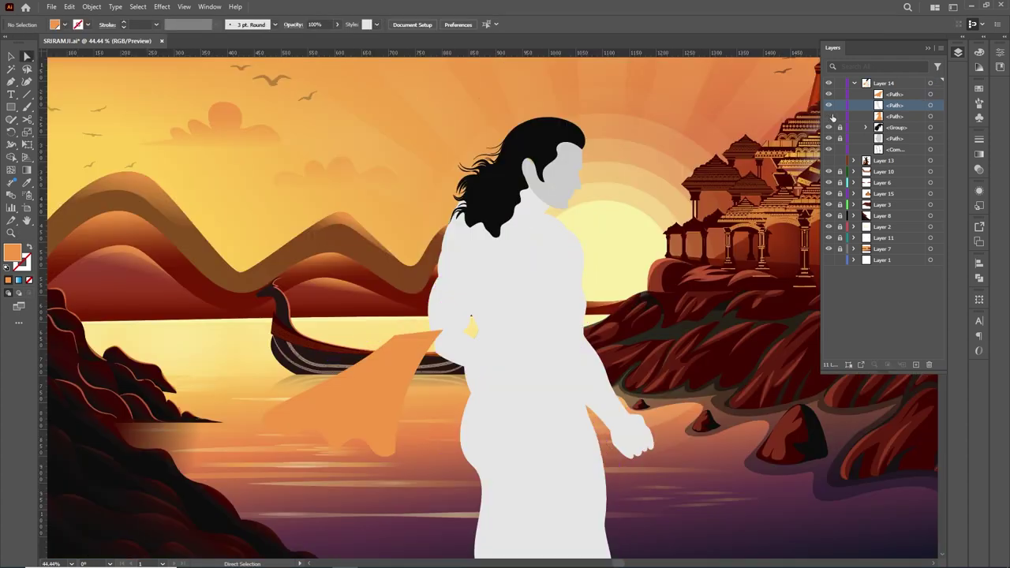
pyautogui.keyDown('ctrl'); pyautogui.click(583, 357); pyautogui.keyUp('ctrl')
pyautogui.scroll(1, 602, 276)
pyautogui.scroll(1, 567, 210)
pyautogui.press('a')
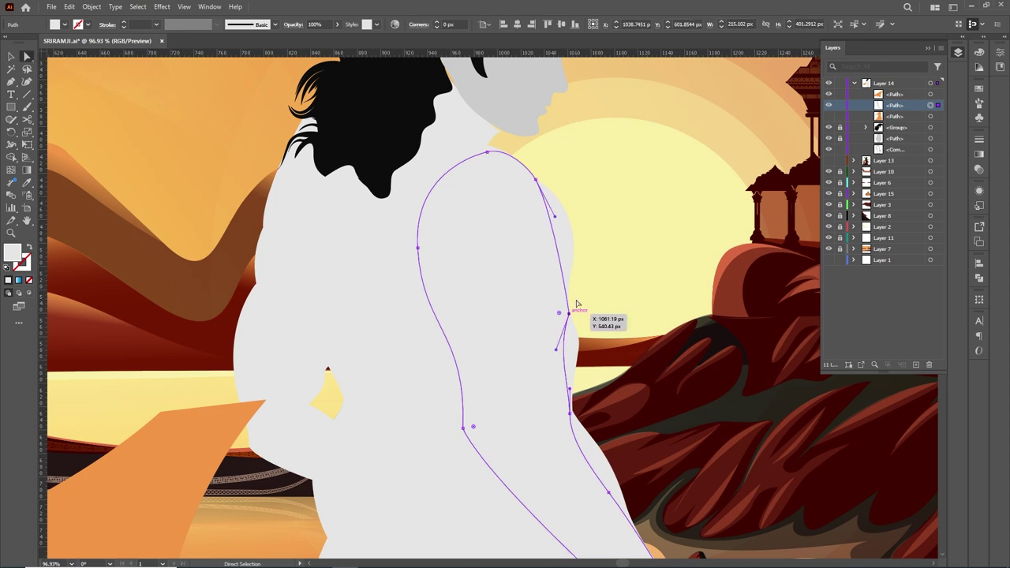
pyautogui.click(570, 212)
pyautogui.moveTo(587, 340); pyautogui.dragTo(605, 214)
pyautogui.hotkey('ctrl', '0')
pyautogui.click(980, 89)
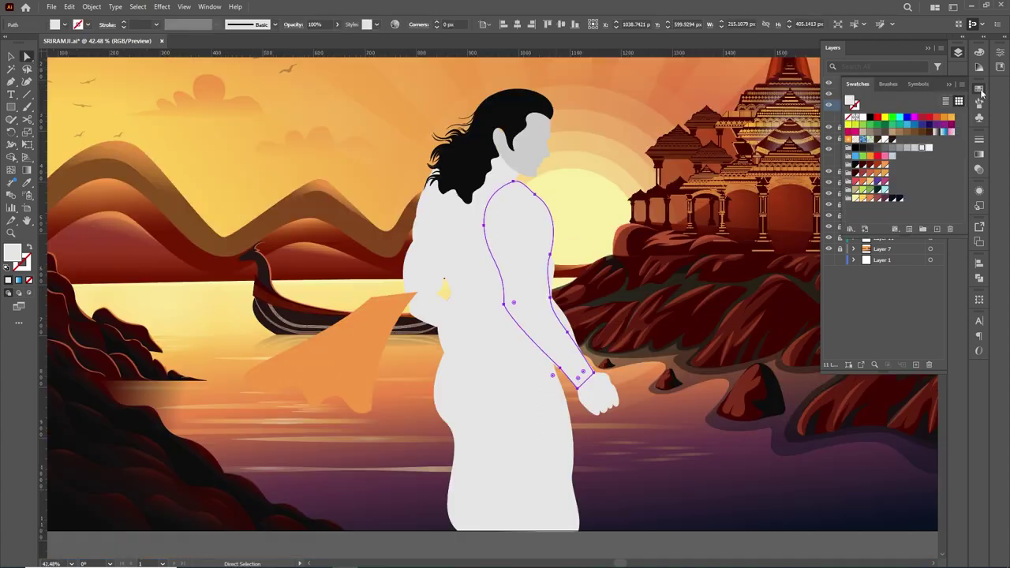
pyautogui.click(909, 147)
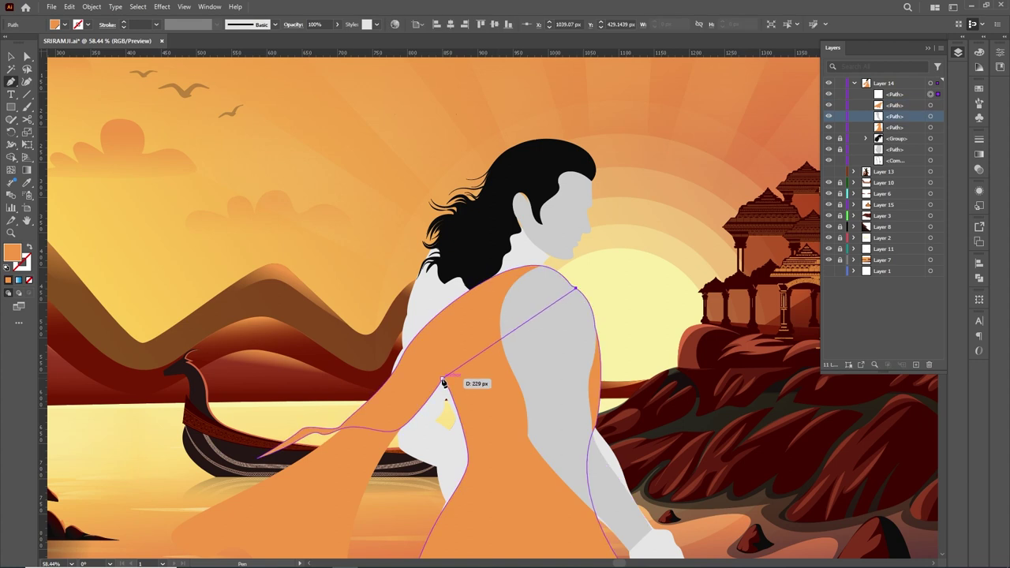
# Draw a fold over the drape's shoulder and fill it darker red-orange
pyautogui.moveTo(442, 382); pyautogui.dragTo(385, 505)
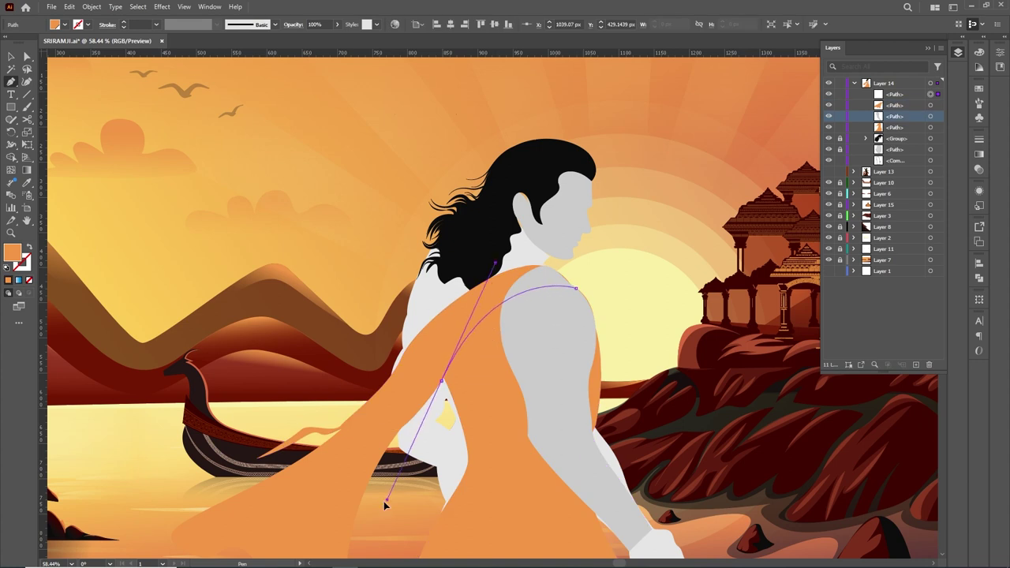
pyautogui.click(442, 382)
pyautogui.moveTo(542, 270); pyautogui.dragTo(597, 270)
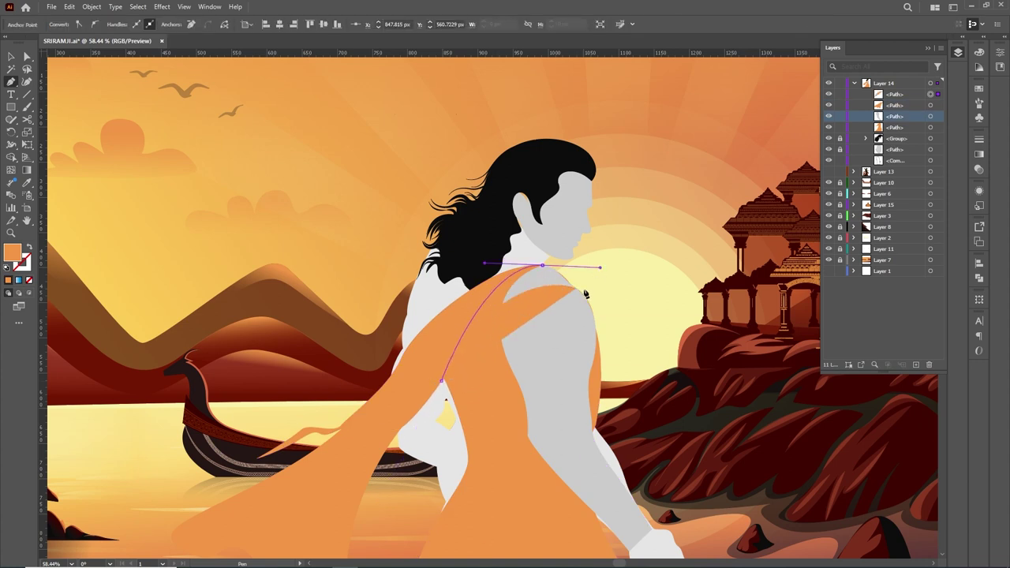
pyautogui.keyDown('ctrl'); pyautogui.click(653, 278); pyautogui.keyUp('ctrl')
pyautogui.scroll(4, 580, 275)
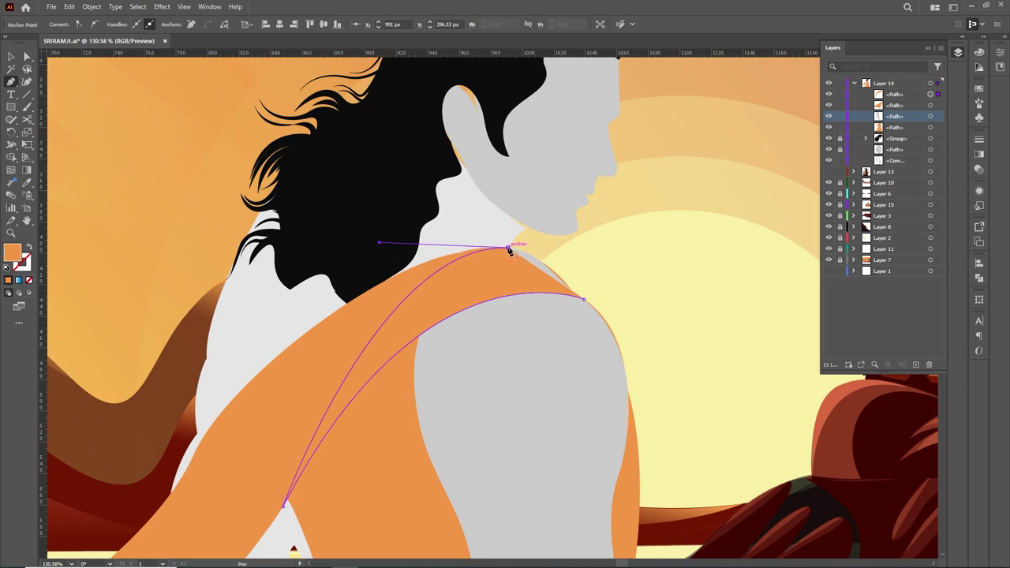
pyautogui.moveTo(592, 330); pyautogui.dragTo(624, 355)
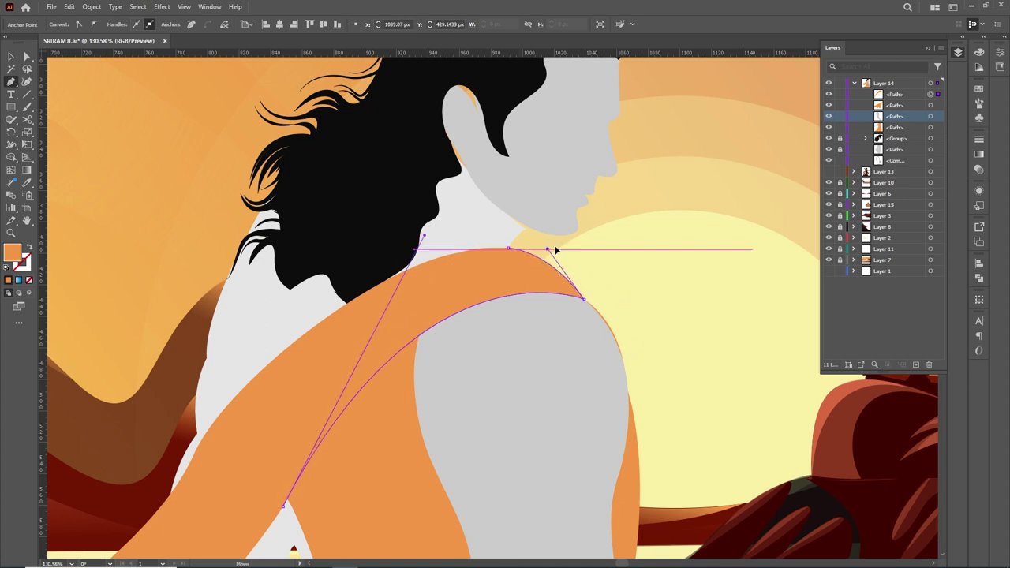
pyautogui.scroll(-4, 555, 249)
pyautogui.click(980, 104)
pyautogui.click(869, 179)
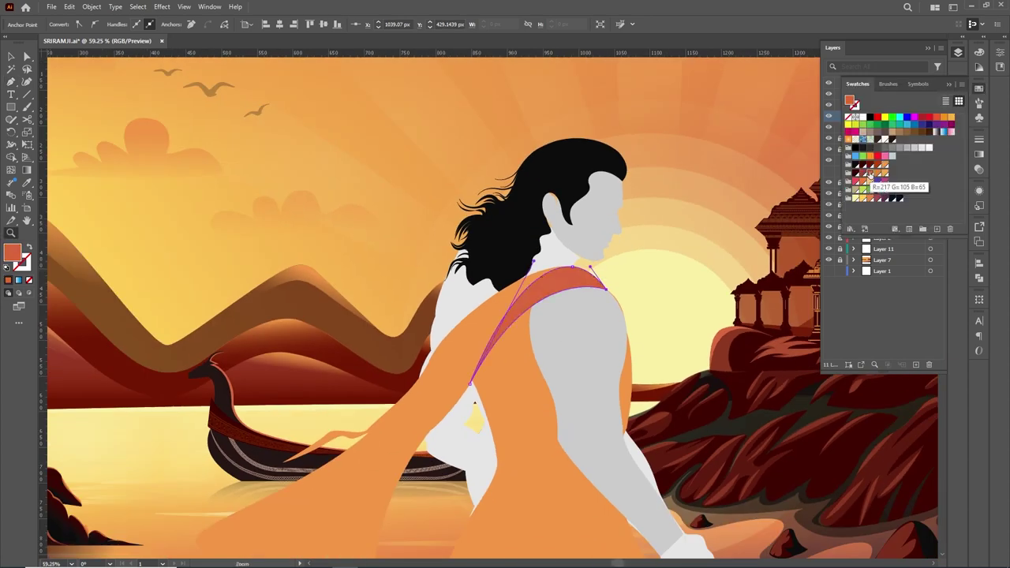
# Start a shading path from the shoulder top down the drape
pyautogui.press('p')
pyautogui.scroll(1, 677, 293)
pyautogui.click(529, 153)
pyautogui.moveTo(528, 258); pyautogui.dragTo(570, 333)
pyautogui.hotkey('ctrl', 'z')
pyautogui.moveTo(536, 254); pyautogui.dragTo(526, 236)
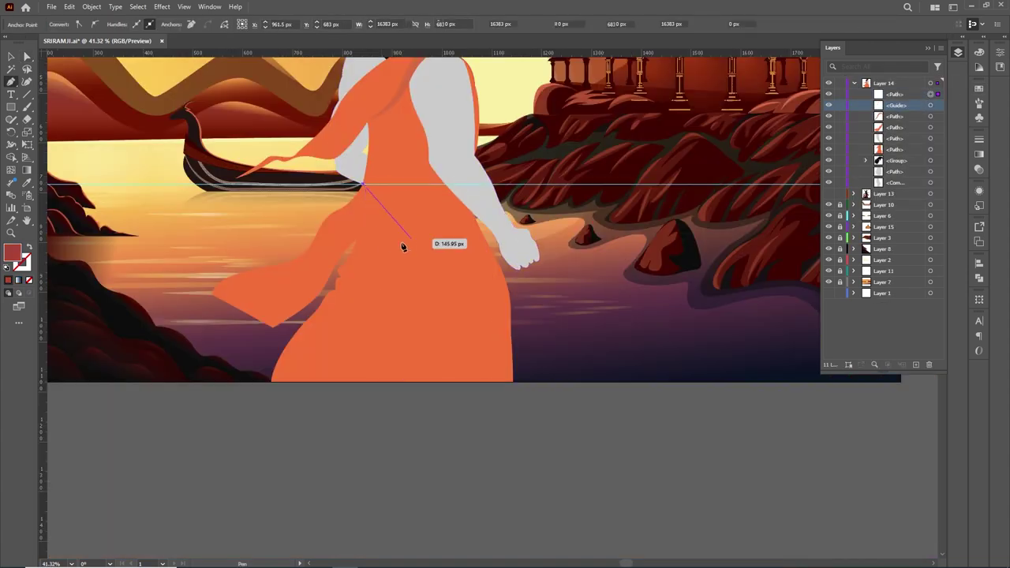
# Draw a maroon shading band curving down to the drape's bottom edge
pyautogui.moveTo(399, 263); pyautogui.dragTo(405, 266)
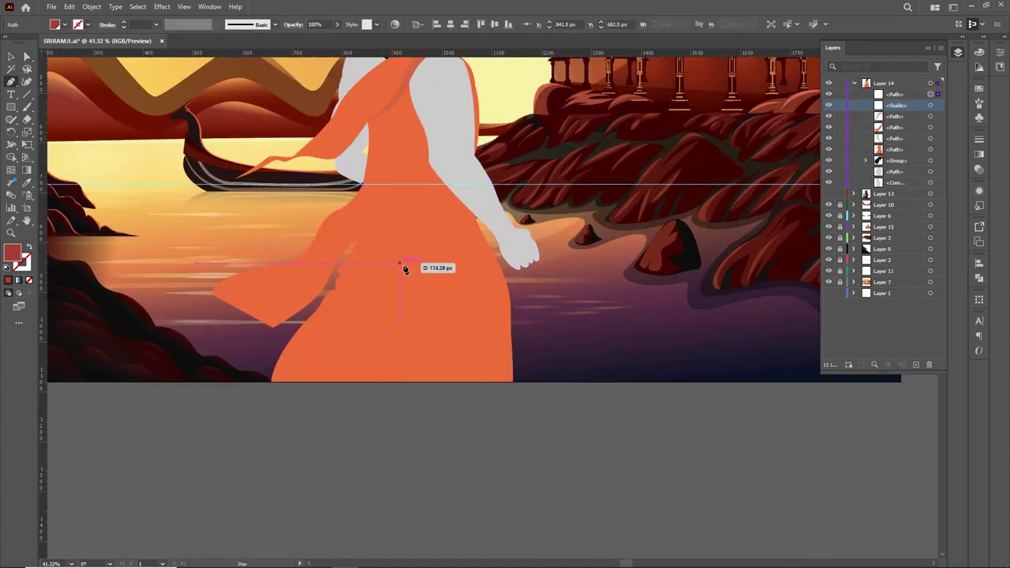
pyautogui.moveTo(452, 381); pyautogui.dragTo(465, 383)
pyautogui.moveTo(427, 296); pyautogui.dragTo(428, 297)
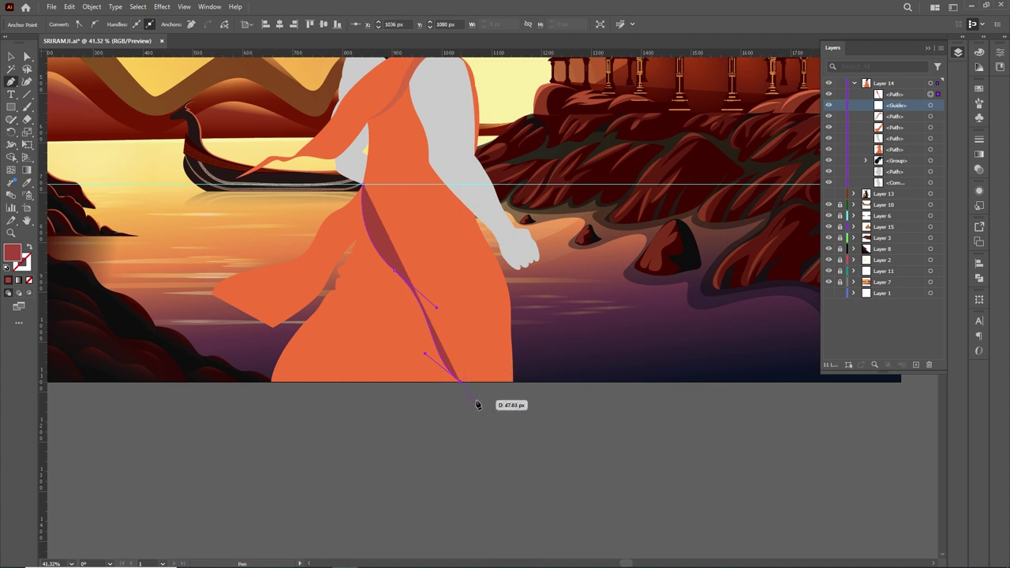
pyautogui.click(510, 383)
pyautogui.moveTo(465, 384); pyautogui.dragTo(561, 317)
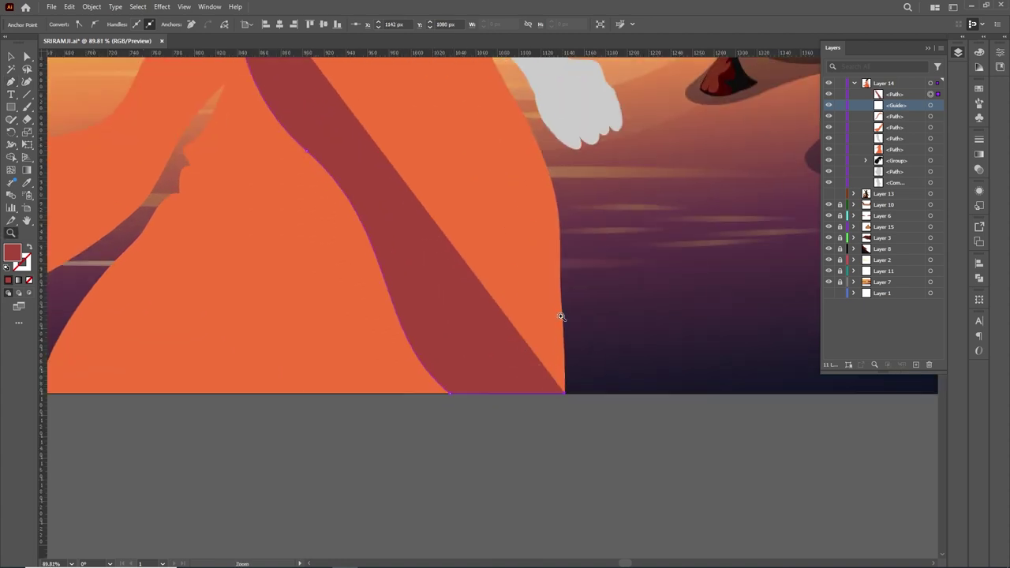
pyautogui.click(462, 386)
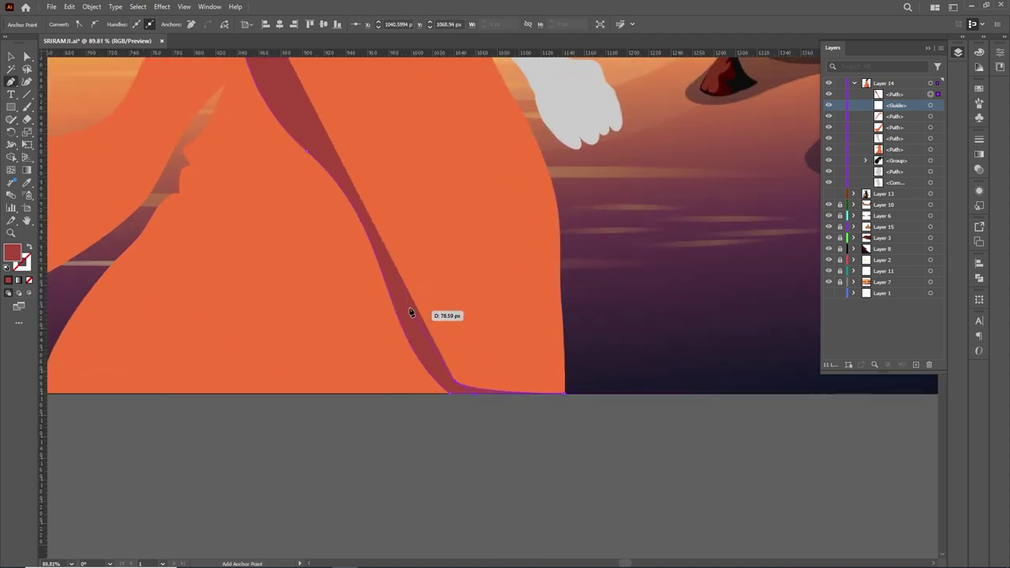
pyautogui.moveTo(451, 387); pyautogui.dragTo(537, 381)
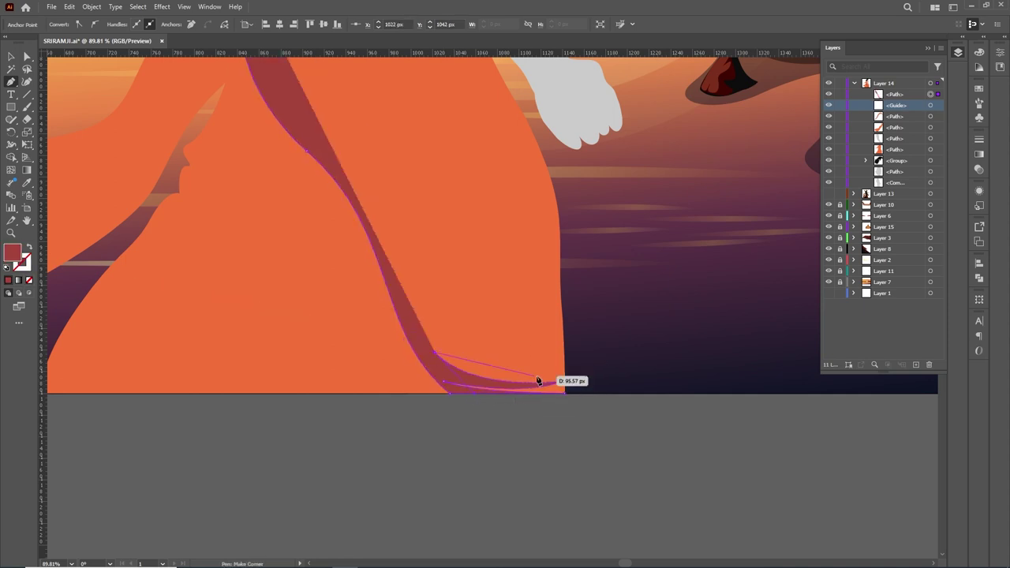
pyautogui.scroll(2, 522, 442)
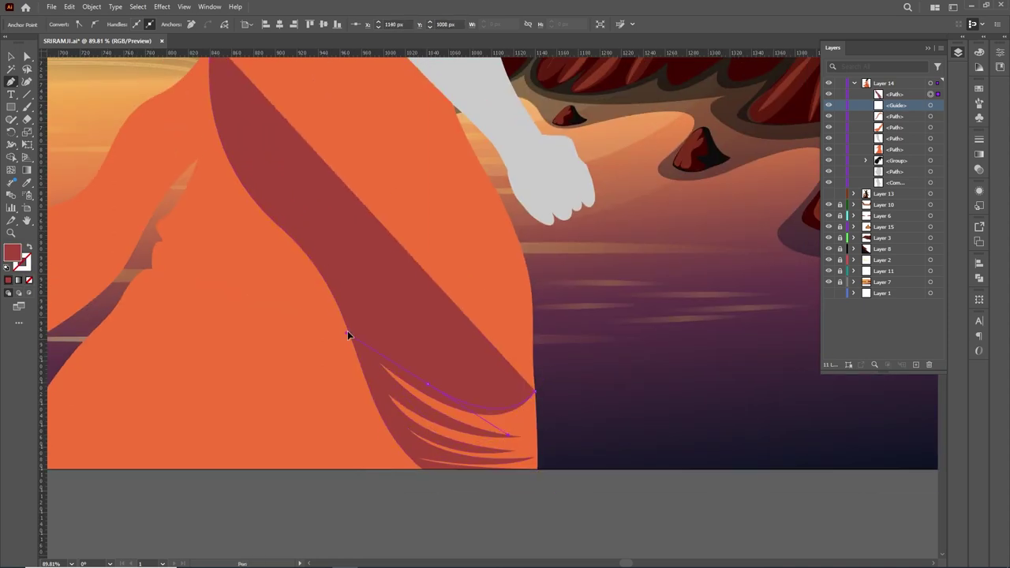
# Add two more curved maroon fold shapes on the drape
pyautogui.click(383, 325)
pyautogui.moveTo(525, 308); pyautogui.dragTo(545, 246)
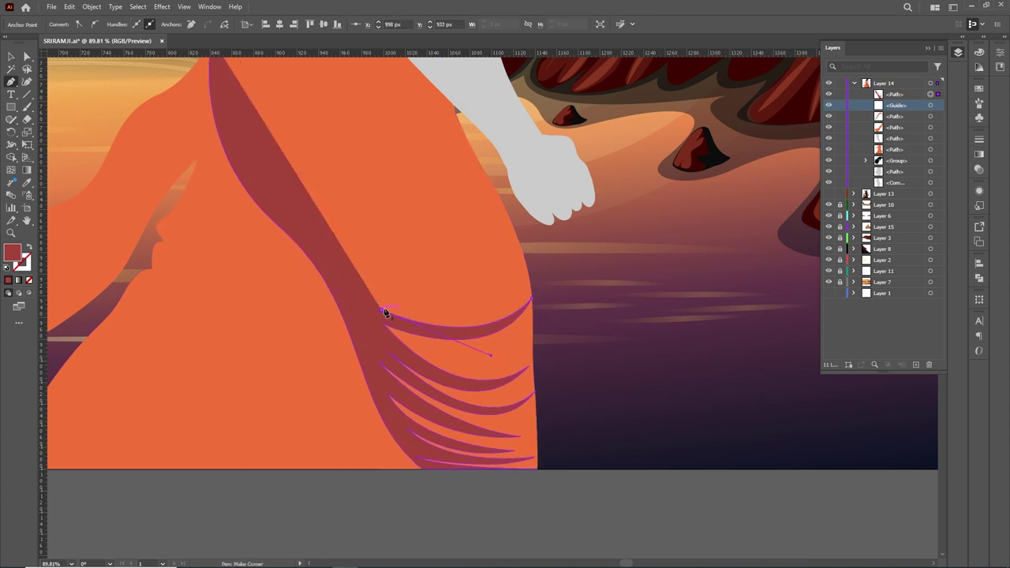
pyautogui.scroll(2, 505, 315)
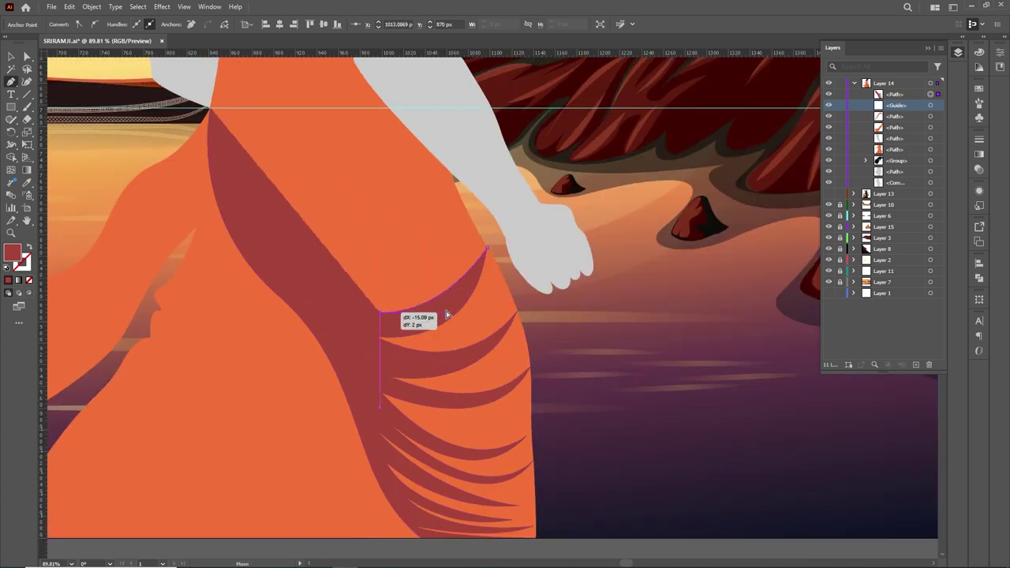
pyautogui.scroll(3, 417, 322)
pyautogui.click(431, 270)
pyautogui.moveTo(294, 270)
pyautogui.mouseDown()
pyautogui.moveTo(351, 259)
pyautogui.moveTo(293, 260)
pyautogui.mouseUp()
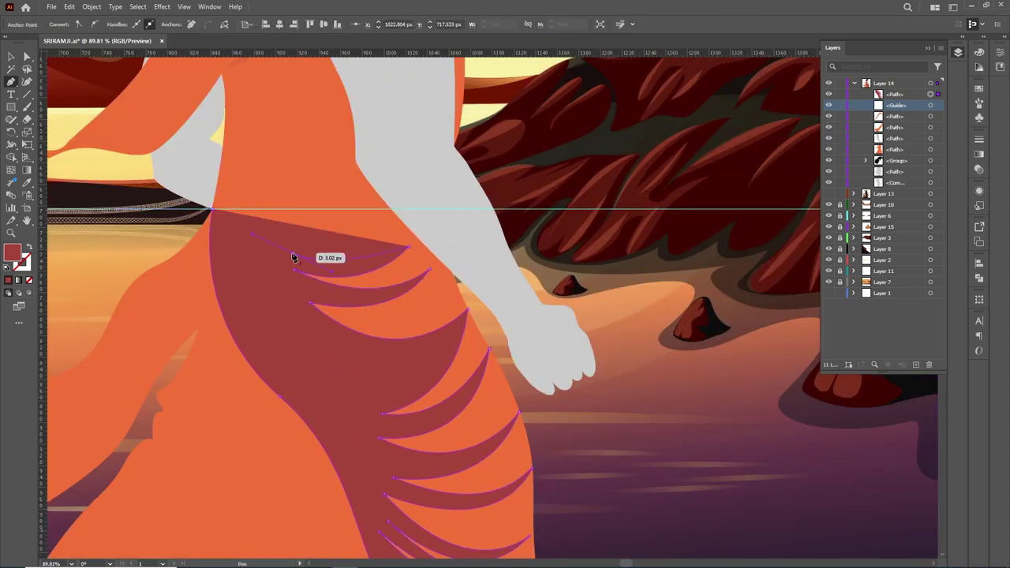
pyautogui.scroll(2, 293, 260)
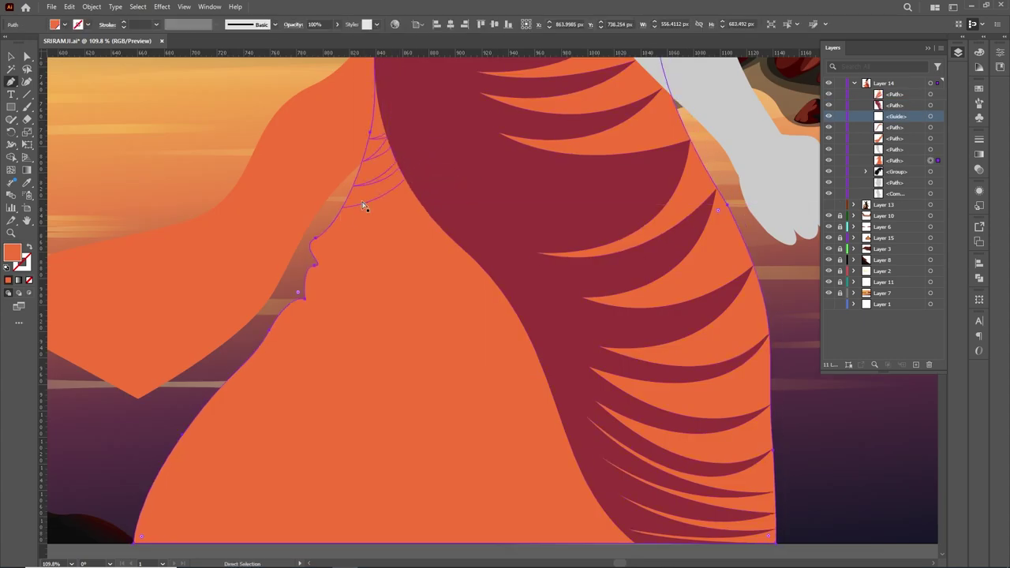
# Start a long dark maroon fold stripe across the drape's left side
pyautogui.click(439, 222)
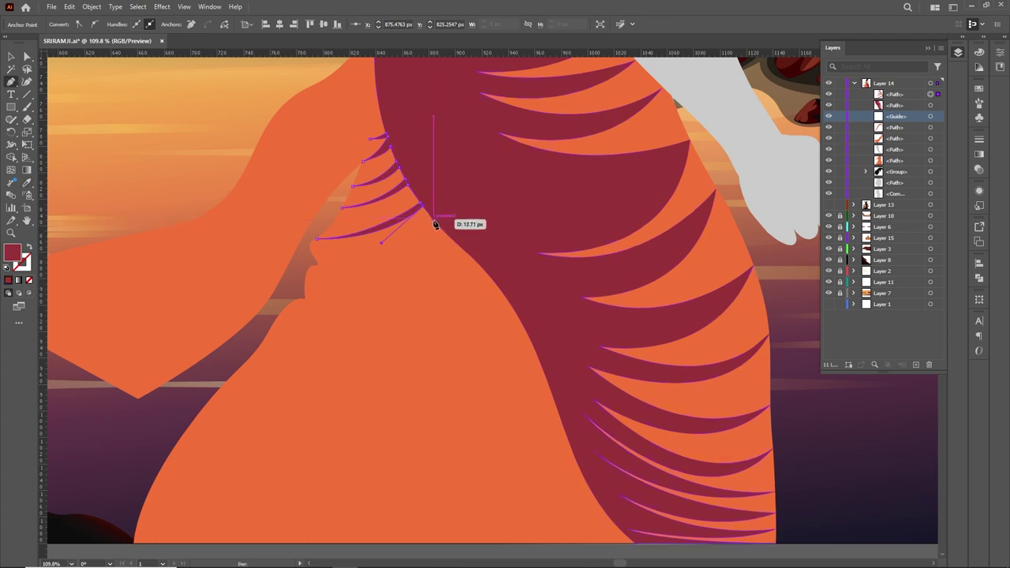
pyautogui.click(305, 281)
pyautogui.moveTo(458, 244); pyautogui.dragTo(362, 324)
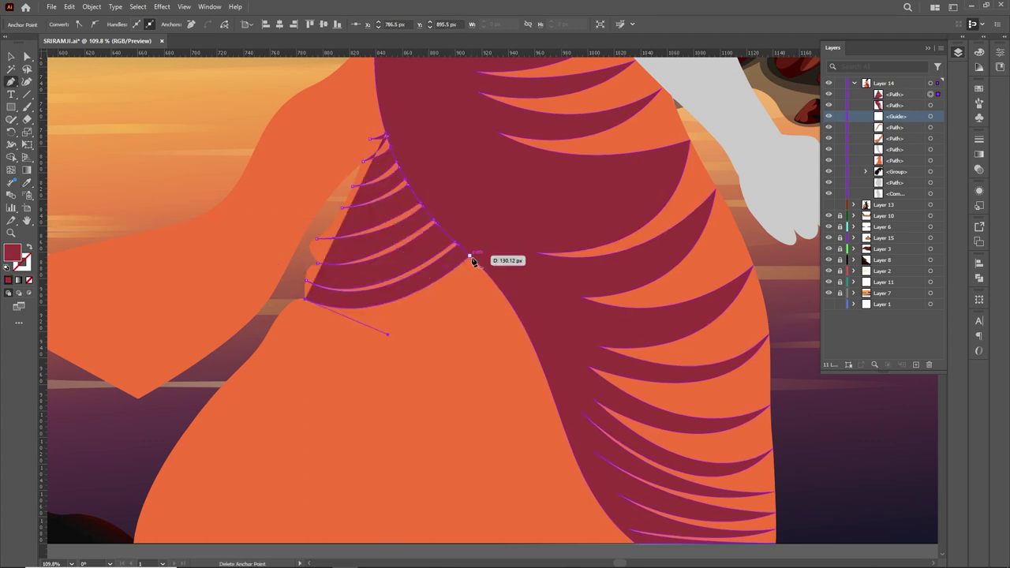
pyautogui.scroll(2, 474, 256)
pyautogui.scroll(2, 304, 400)
pyautogui.click(150, 281)
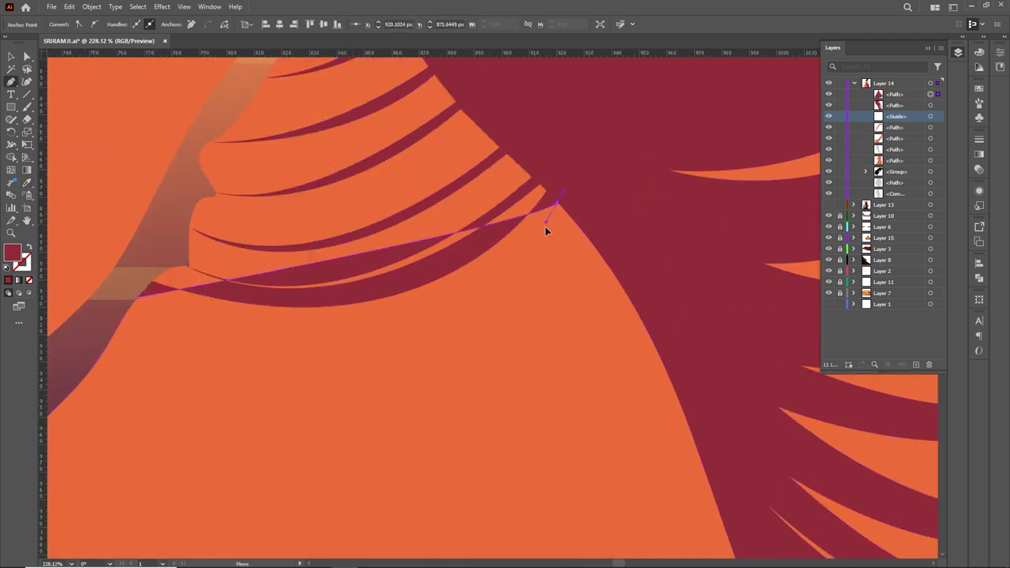
pyautogui.moveTo(679, 146); pyautogui.dragTo(583, 390)
# Finish the long fold's outline curving left, then hide the figure layer to check beneath
pyautogui.scroll(-1, 521, 406)
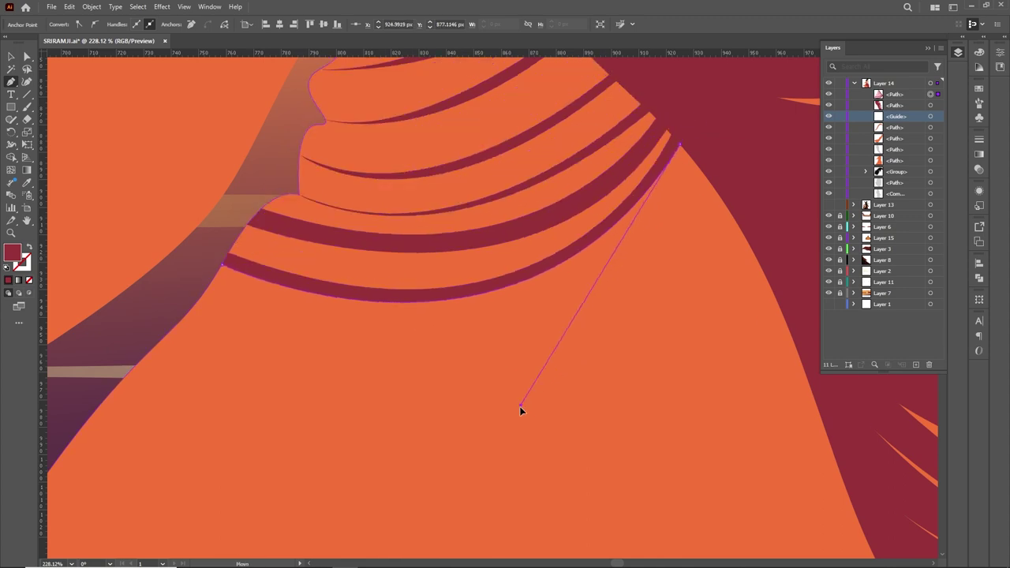
pyautogui.scroll(-5, 547, 234)
pyautogui.click(466, 250)
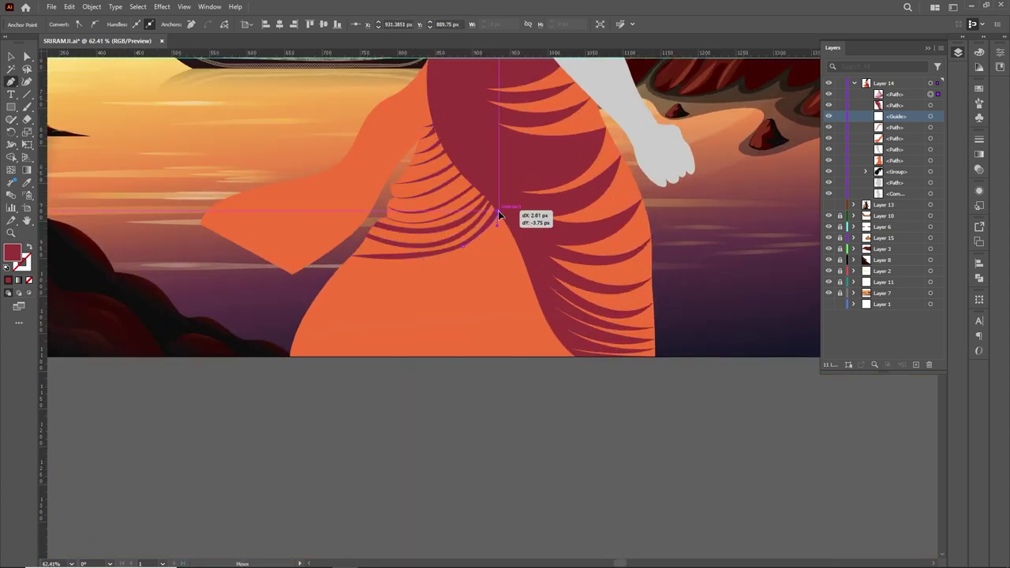
pyautogui.scroll(3, 498, 211)
pyautogui.scroll(-2, 489, 189)
pyautogui.moveTo(173, 280); pyautogui.dragTo(248, 289)
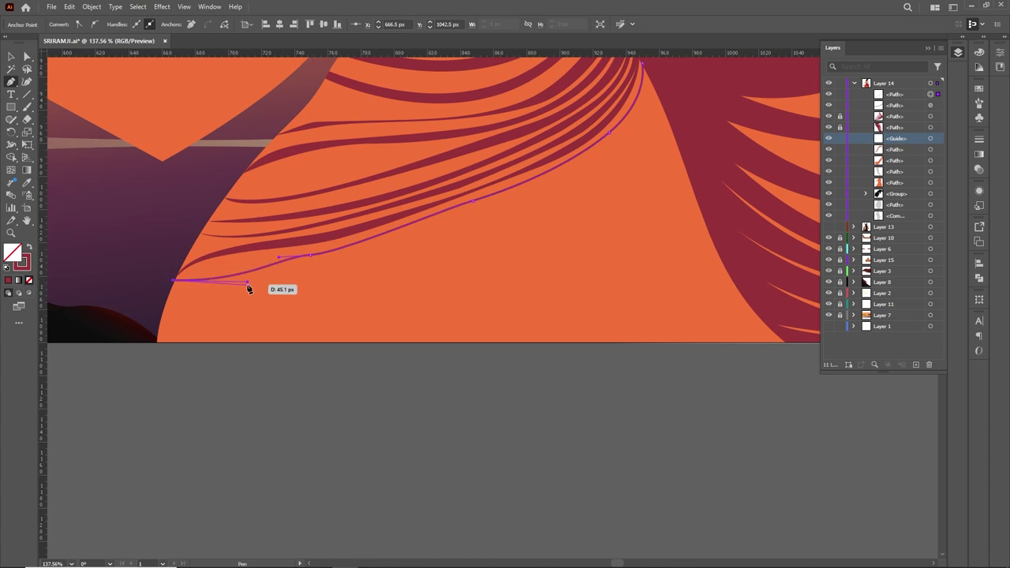
pyautogui.press('v')
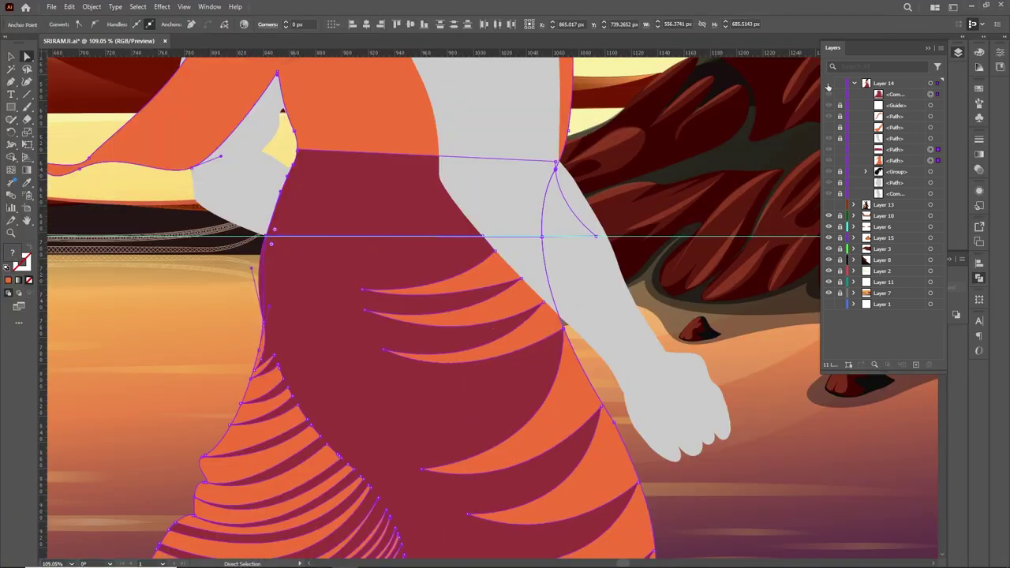
pyautogui.click(828, 84)
# Restore the figure artwork and reshape the yellow highlight near the waistline
pyautogui.hotkey('ctrl', 'z')
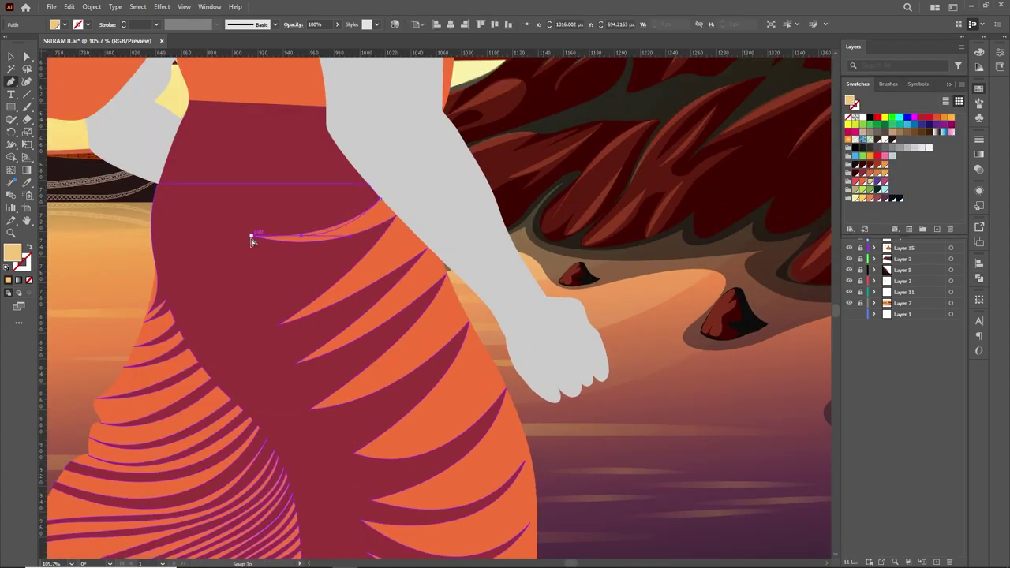
pyautogui.moveTo(252, 240); pyautogui.dragTo(371, 219)
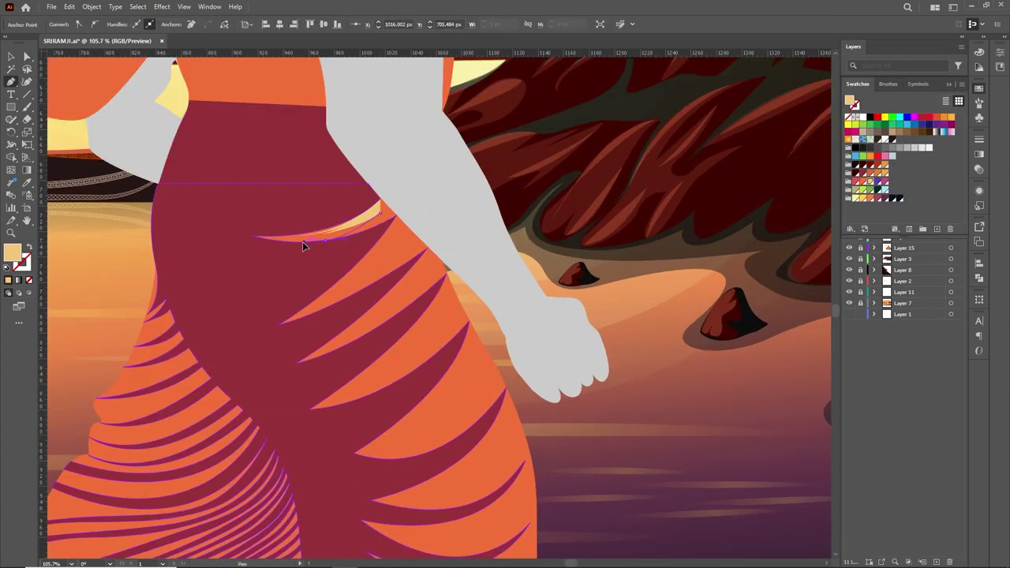
pyautogui.scroll(5, 535, 232)
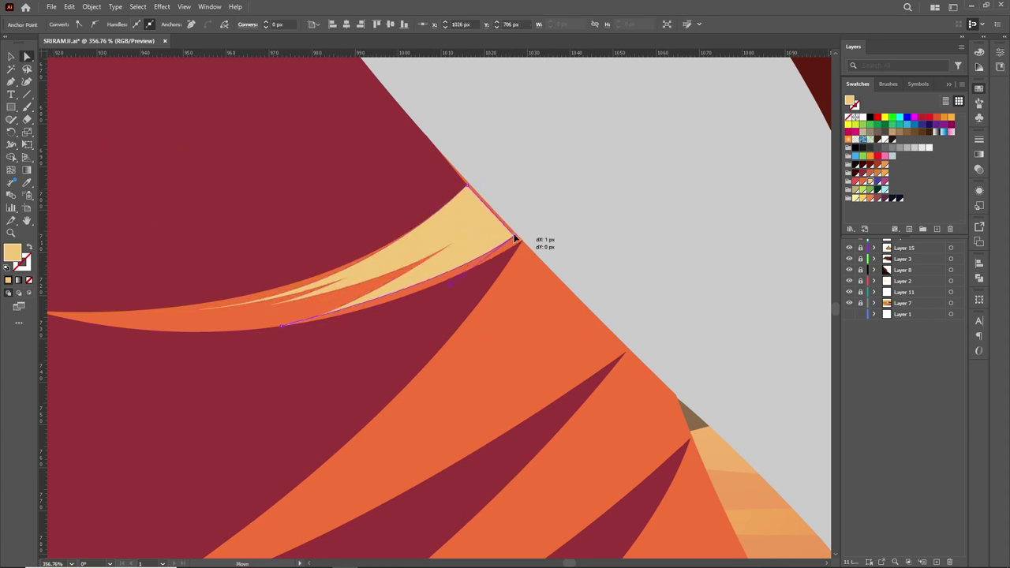
pyautogui.moveTo(515, 237); pyautogui.dragTo(332, 316)
# Draw a new pale yellow highlight curve sweeping toward the lower left
pyautogui.press('p')
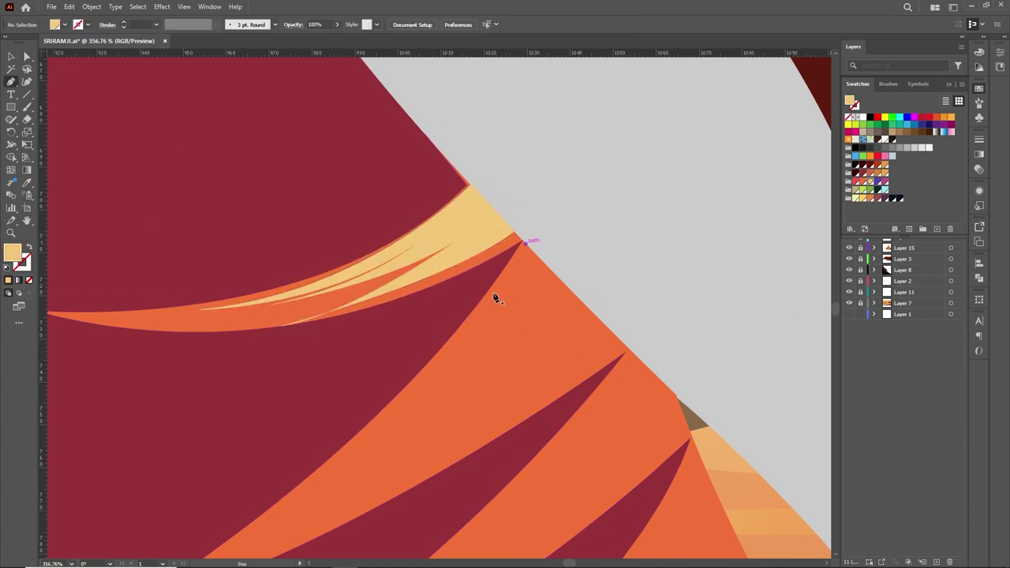
pyautogui.moveTo(447, 366); pyautogui.dragTo(535, 334)
pyautogui.scroll(-2, 567, 258)
pyautogui.scroll(-2, 567, 258)
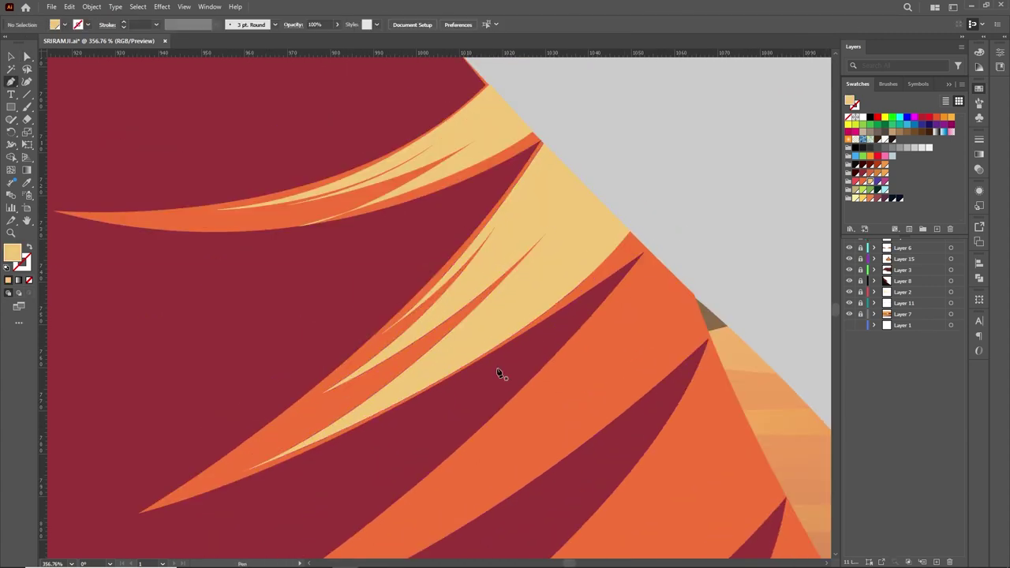
pyautogui.hscroll(3, 500, 371)
pyautogui.moveTo(597, 184); pyautogui.dragTo(557, 249)
pyautogui.hotkey('ctrl', '0')
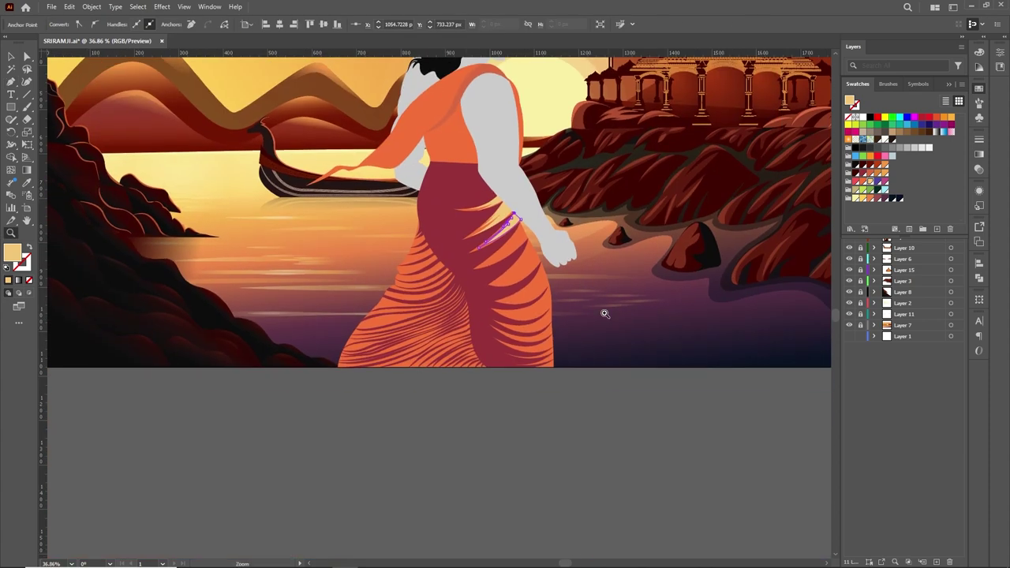
pyautogui.scroll(5, 445, 204)
pyautogui.moveTo(458, 209); pyautogui.dragTo(421, 276)
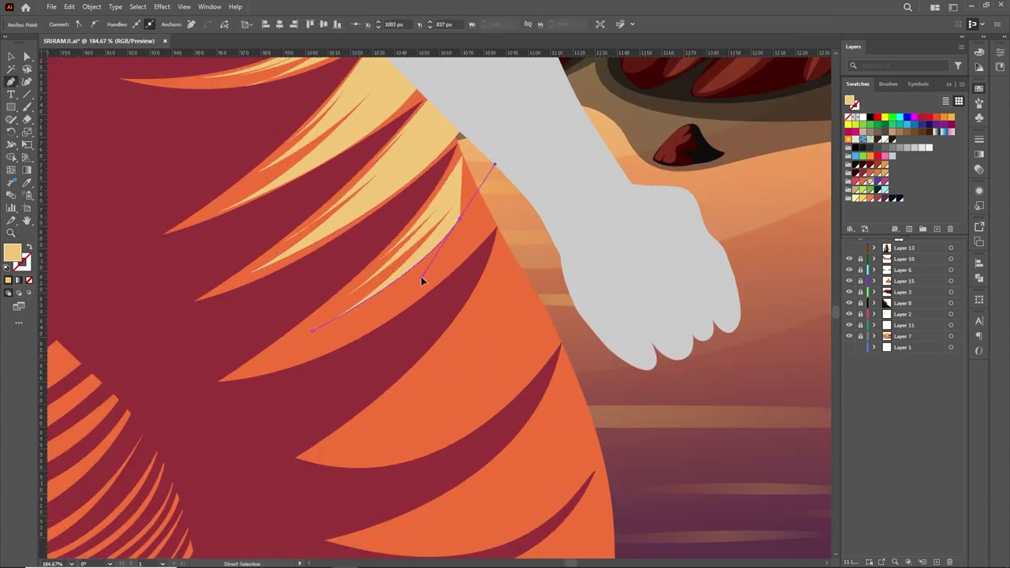
pyautogui.hscroll(2, 379, 271)
pyautogui.moveTo(310, 336); pyautogui.dragTo(366, 307)
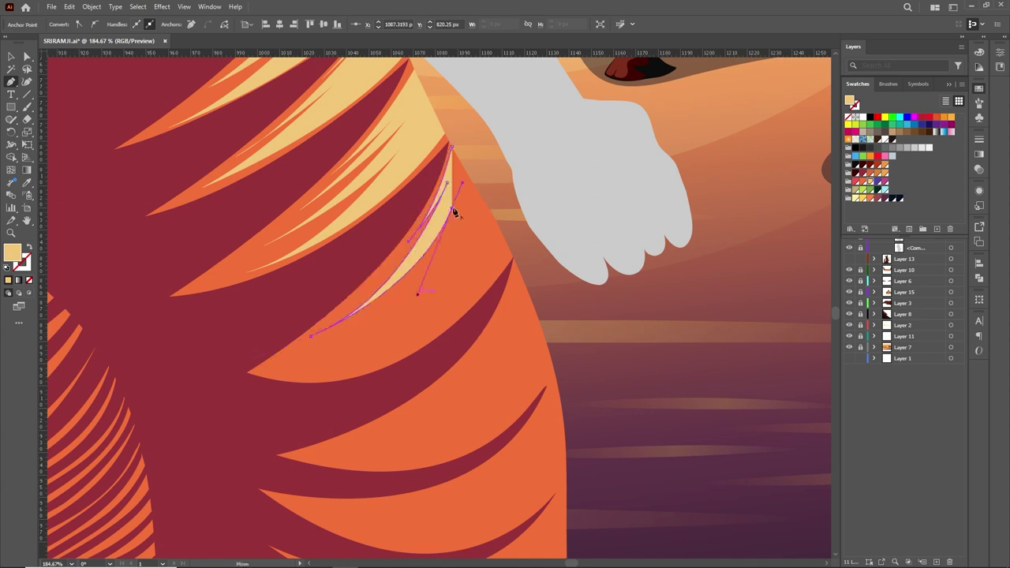
pyautogui.click(338, 384)
# Add a pale yellow highlight strand and a yellow sliver along the hem
pyautogui.scroll(-1, 353, 388)
pyautogui.hscroll(1, 353, 389)
pyautogui.click(472, 289)
pyautogui.moveTo(428, 341); pyautogui.dragTo(395, 370)
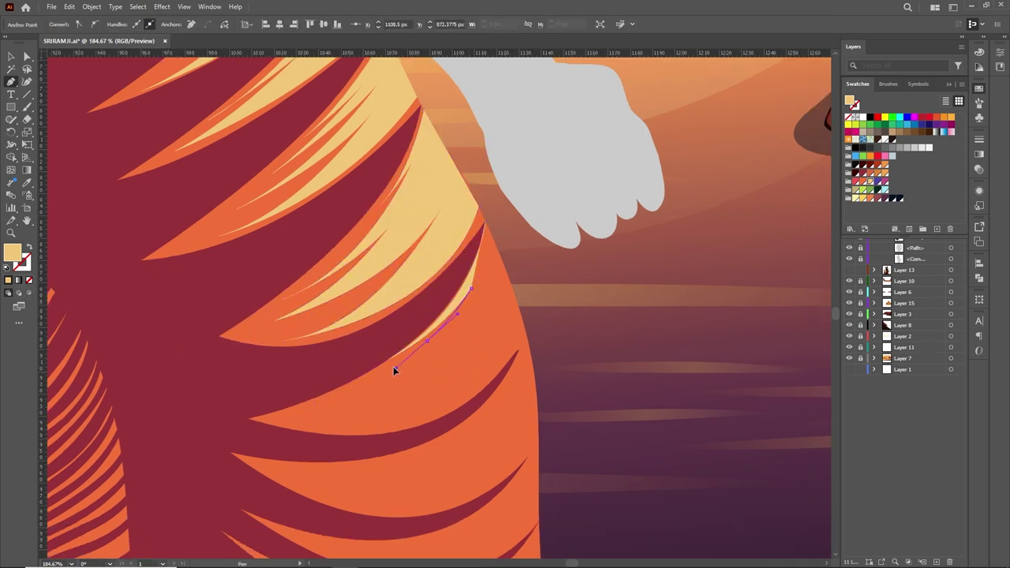
pyautogui.click(490, 315)
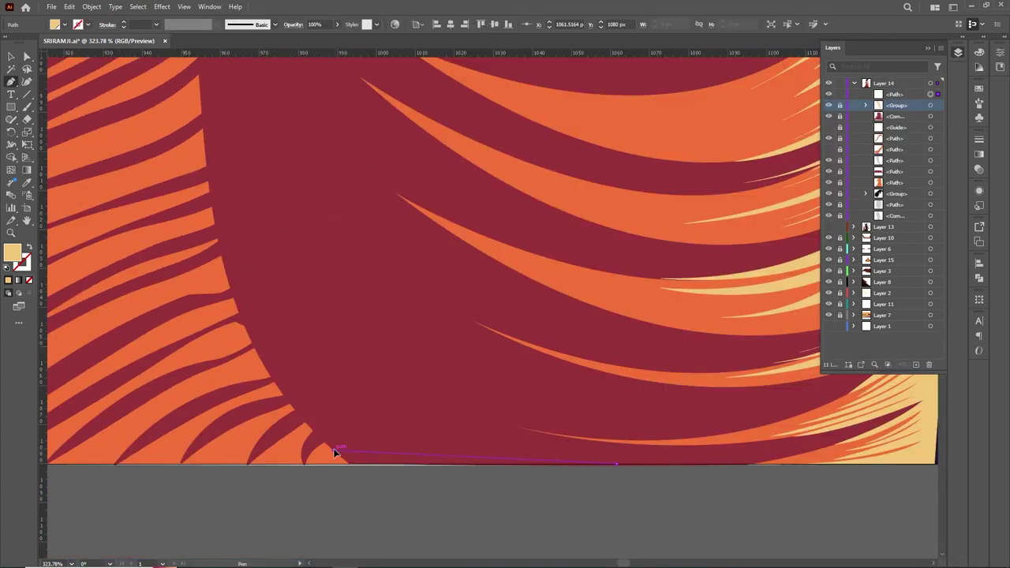
pyautogui.click(334, 448)
pyautogui.click(616, 464)
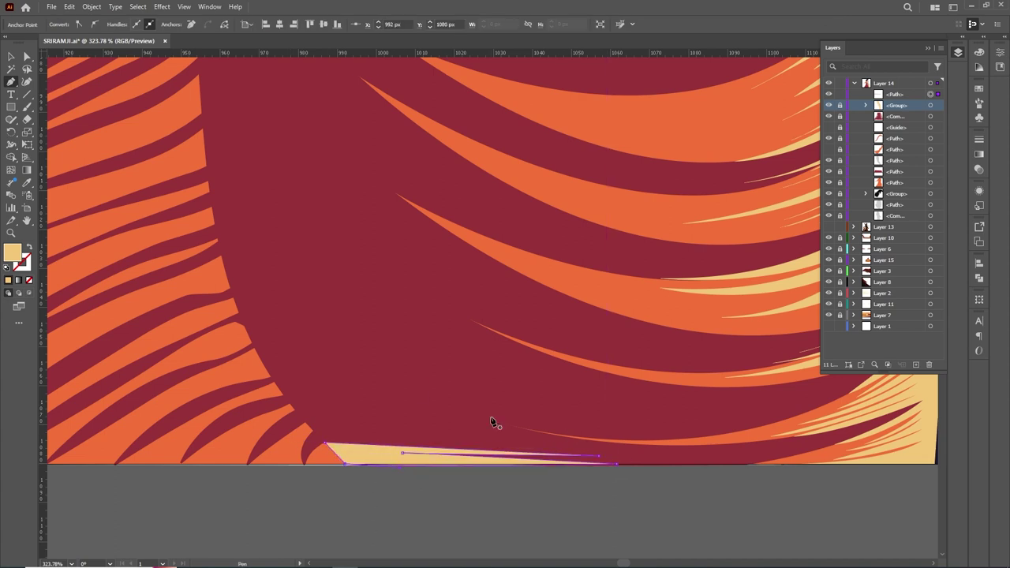
pyautogui.click(756, 408)
pyautogui.click(296, 371)
pyautogui.click(249, 325)
pyautogui.click(551, 394)
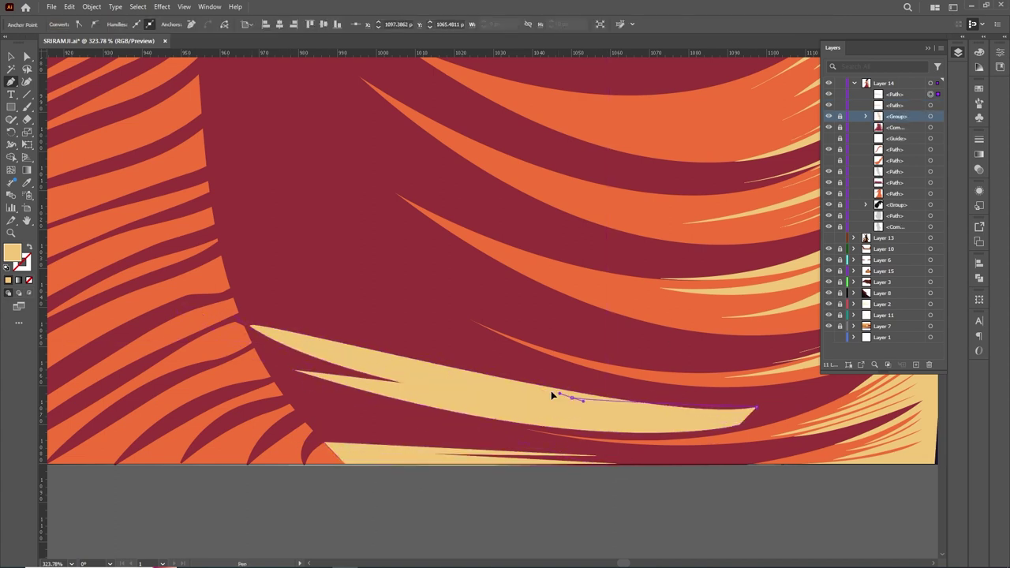
# Draw several long pale yellow strands and slivers across the drape folds
pyautogui.click(580, 389)
pyautogui.click(235, 298)
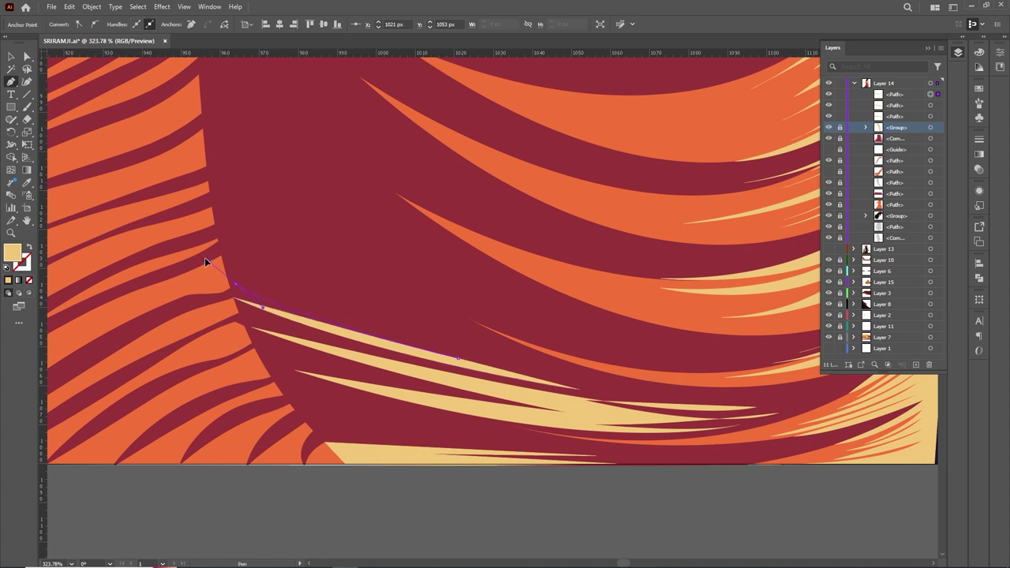
pyautogui.click(220, 209)
pyautogui.click(505, 341)
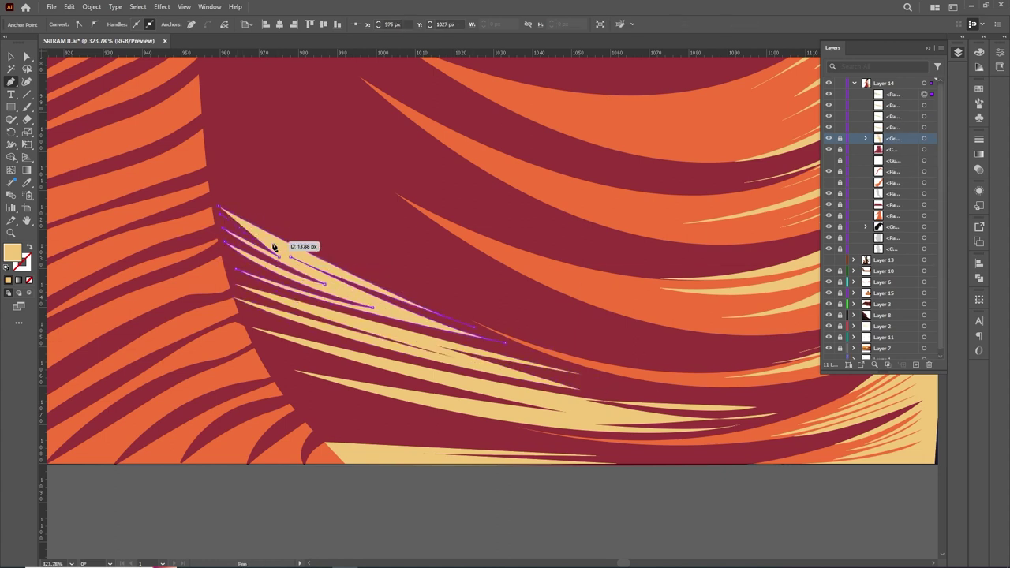
pyautogui.click(203, 114)
pyautogui.click(726, 355)
pyautogui.click(220, 180)
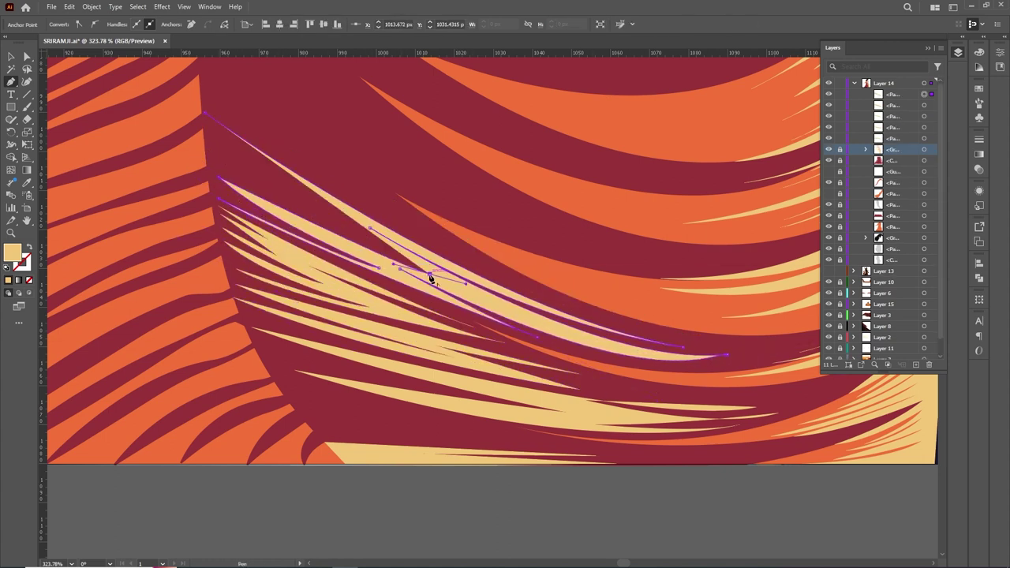
pyautogui.scroll(-3, 430, 277)
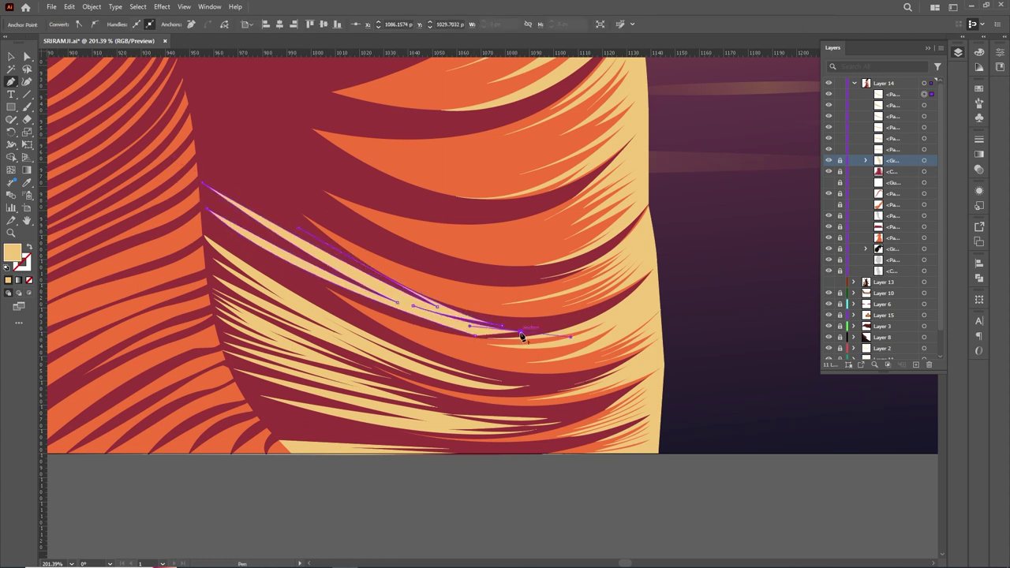
pyautogui.scroll(3, 395, 316)
# Draw two more curved yellow strands, then zoom in on the last strand's left corner
pyautogui.click(194, 237)
pyautogui.click(463, 384)
pyautogui.click(300, 269)
pyautogui.moveTo(432, 313); pyautogui.dragTo(400, 313)
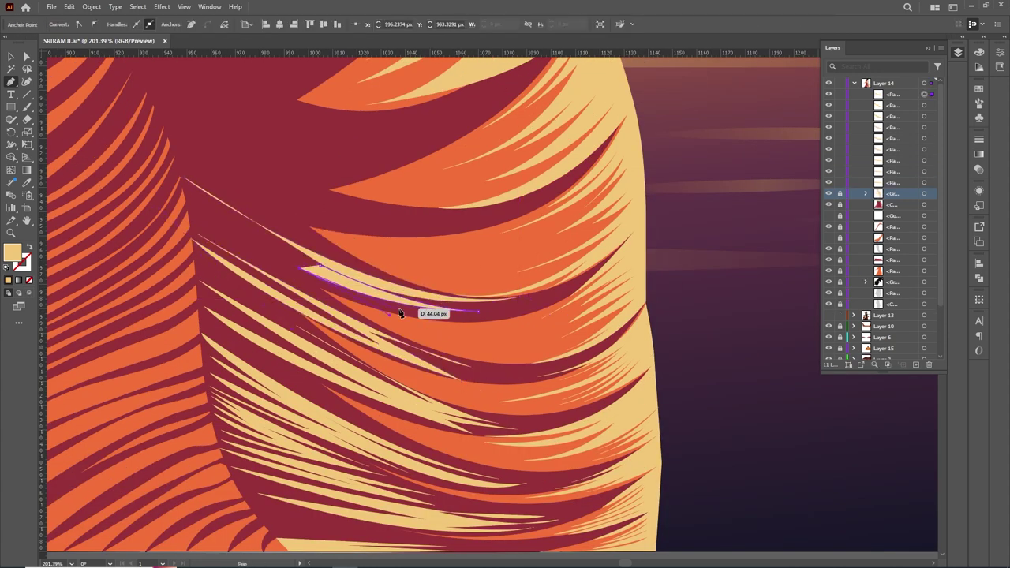
pyautogui.scroll(3, 217, 230)
pyautogui.click(188, 233)
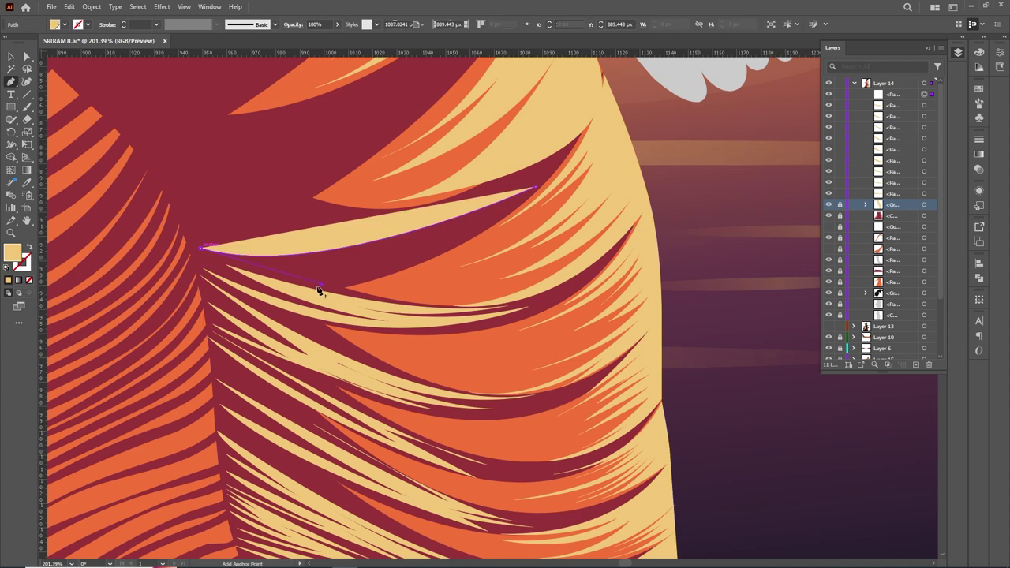
pyautogui.click(533, 189)
pyautogui.scroll(3, 420, 225)
pyautogui.moveTo(439, 264)
pyautogui.mouseDown()
pyautogui.moveTo(464, 276)
pyautogui.moveTo(192, 304)
pyautogui.mouseUp()
pyautogui.click(203, 295)
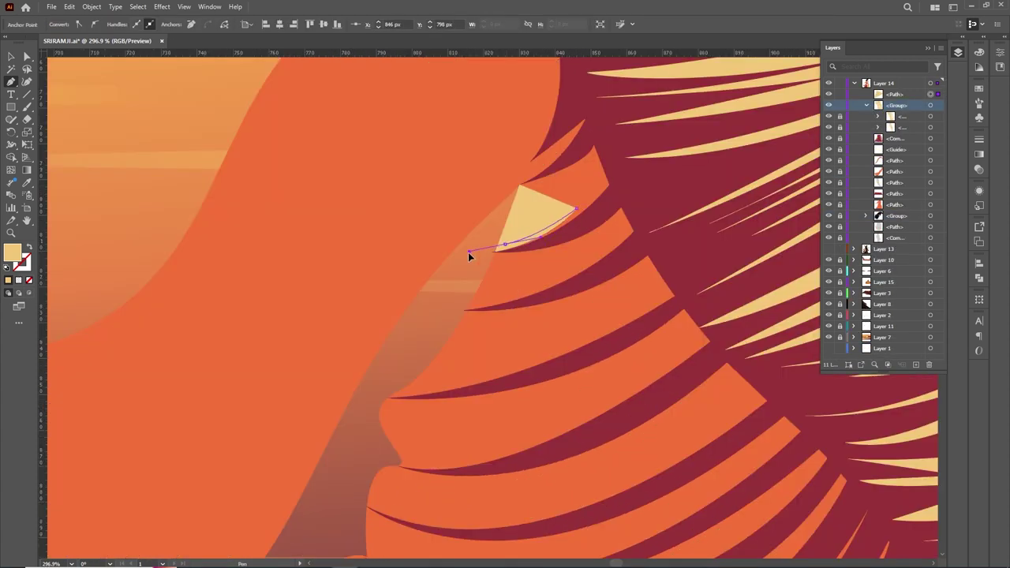
pyautogui.click(468, 252)
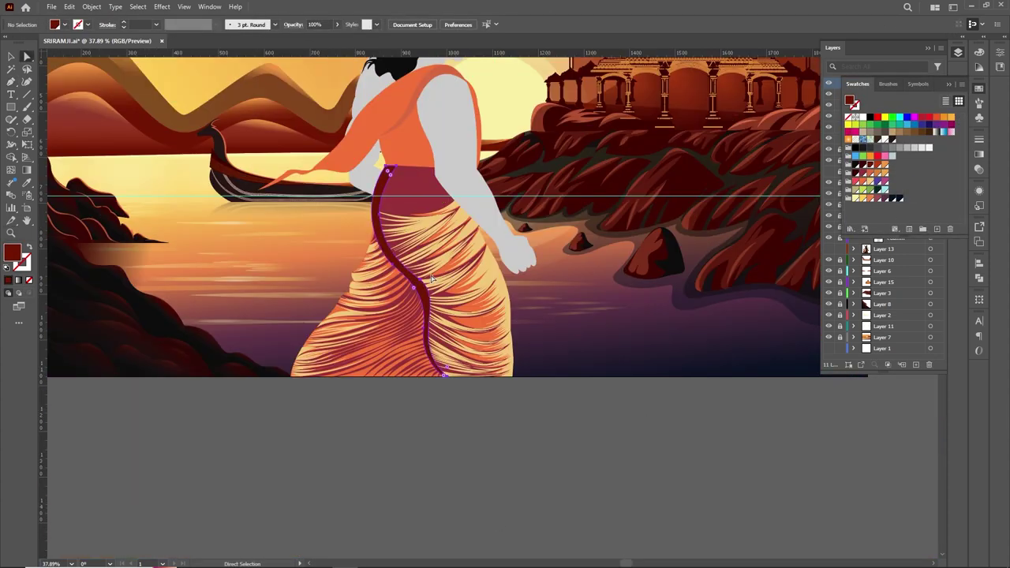
# Draw a dark fold beside the maroon band and reveal the skirt strands layer
pyautogui.scroll(5, 432, 278)
pyautogui.scroll(5, 418, 266)
pyautogui.press('p')
pyautogui.click(320, 335)
pyautogui.moveTo(413, 260); pyautogui.dragTo(434, 253)
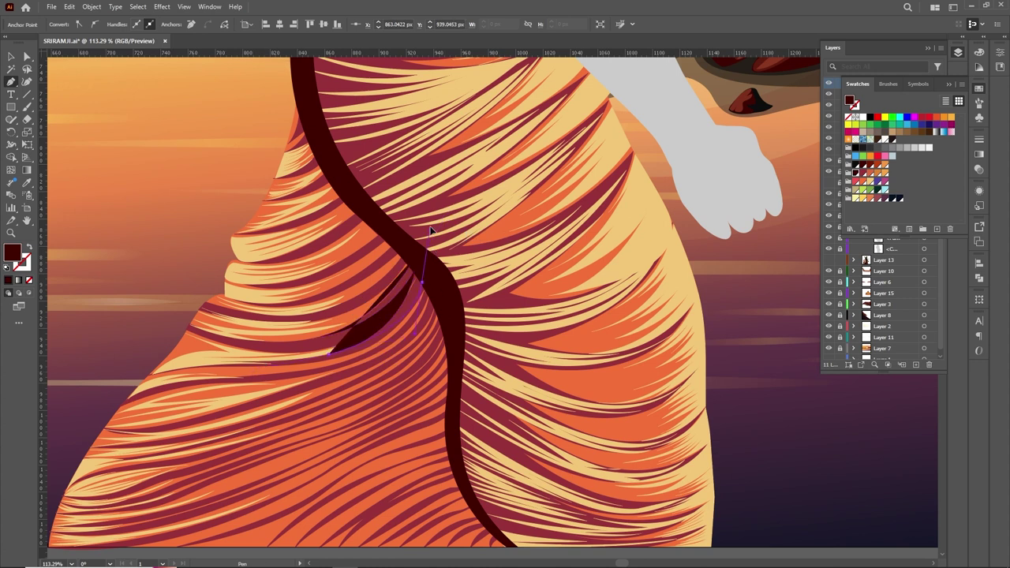
pyautogui.click(829, 116)
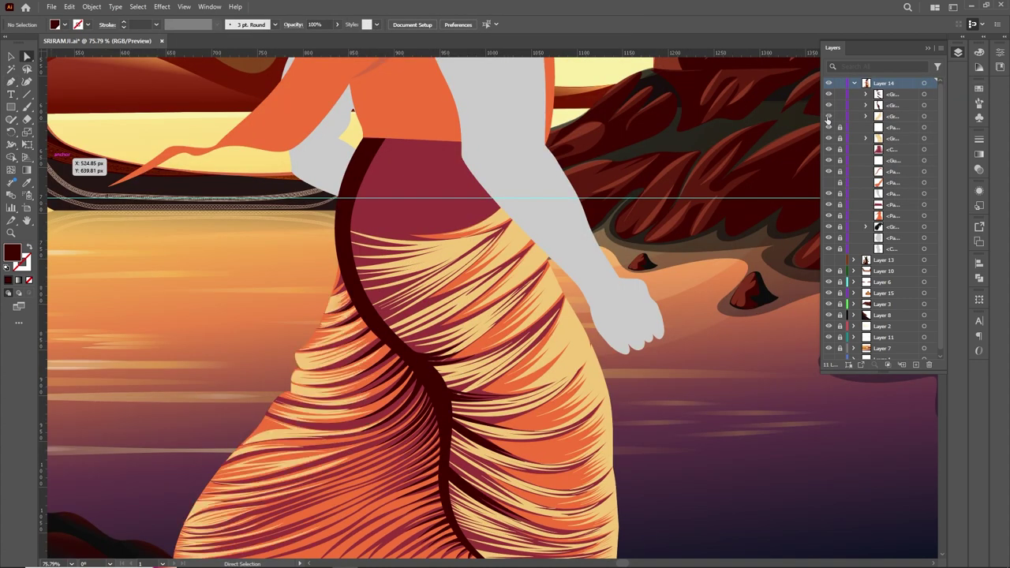
pyautogui.click(11, 56)
# Give the left skirt strands a linear gold-to-pale-gold gradient
pyautogui.click(308, 369)
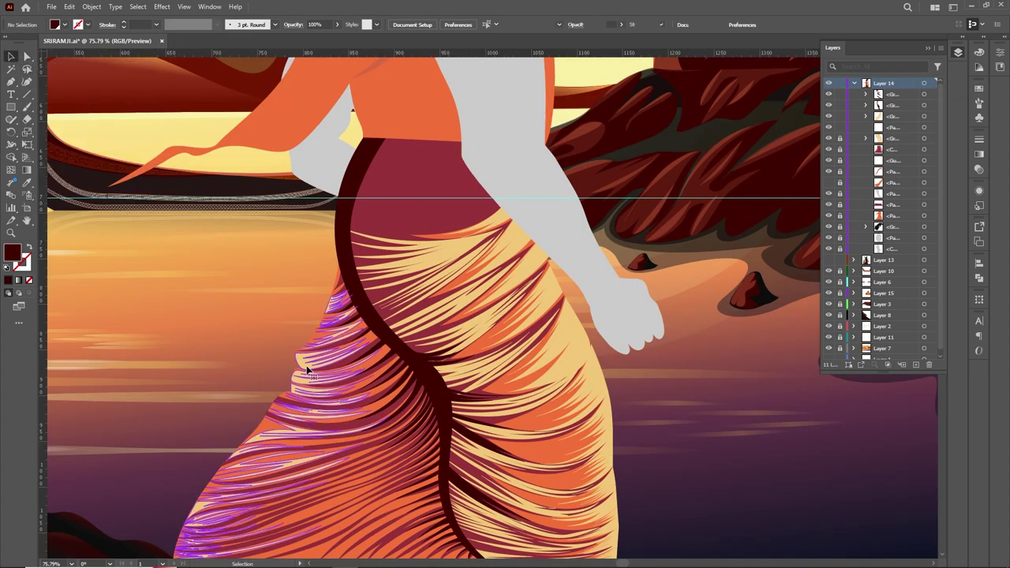
pyautogui.scroll(-2, 419, 341)
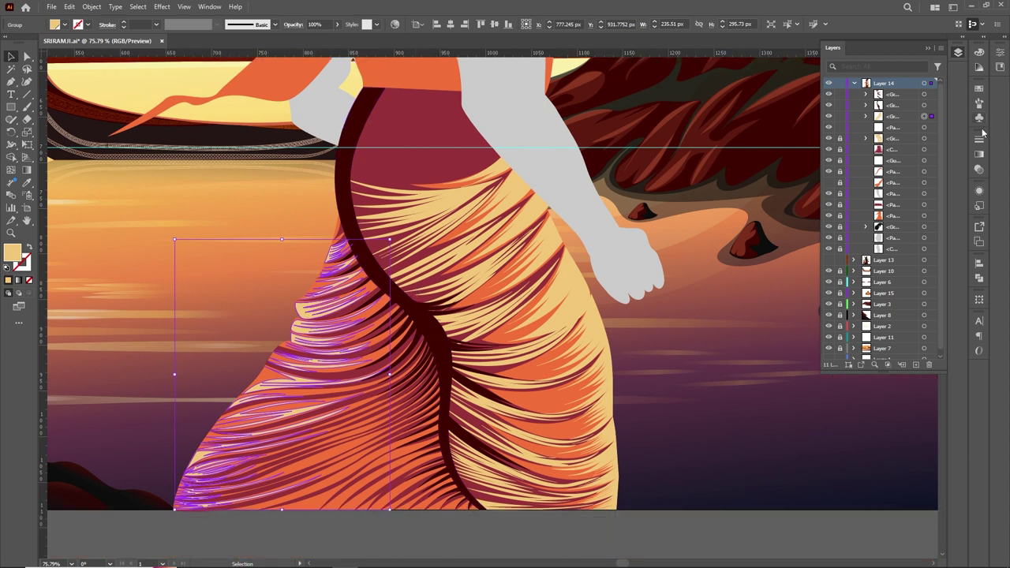
pyautogui.click(979, 155)
pyautogui.click(900, 153)
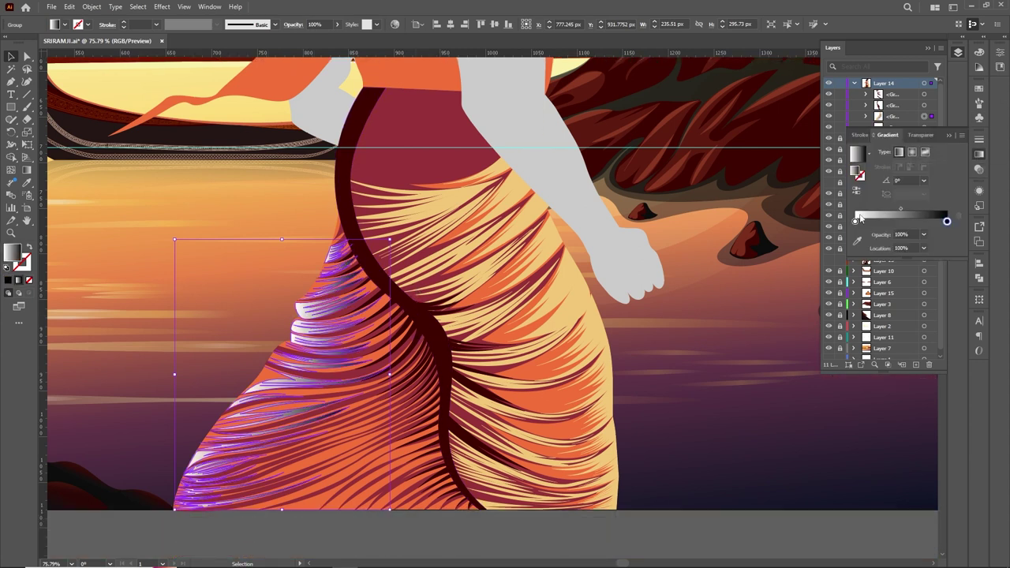
pyautogui.doubleClick(856, 222)
pyautogui.click(812, 280)
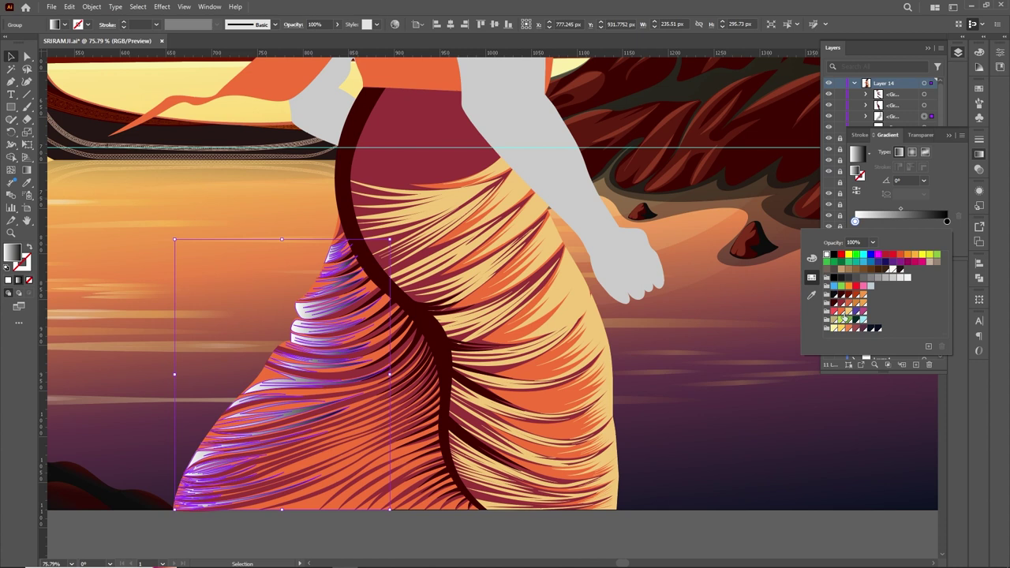
pyautogui.click(847, 318)
pyautogui.doubleClick(947, 222)
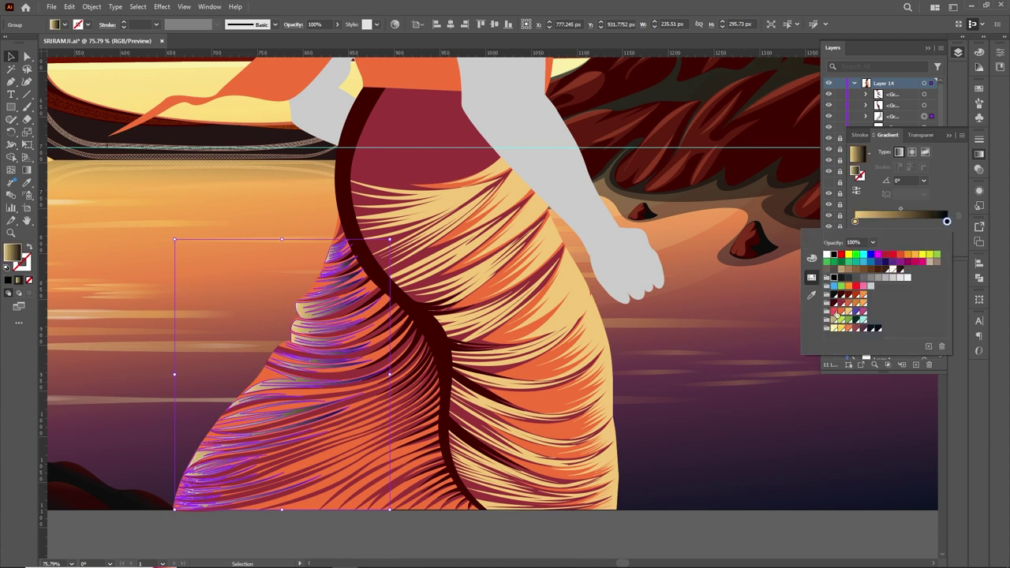
pyautogui.click(847, 316)
pyautogui.click(952, 202)
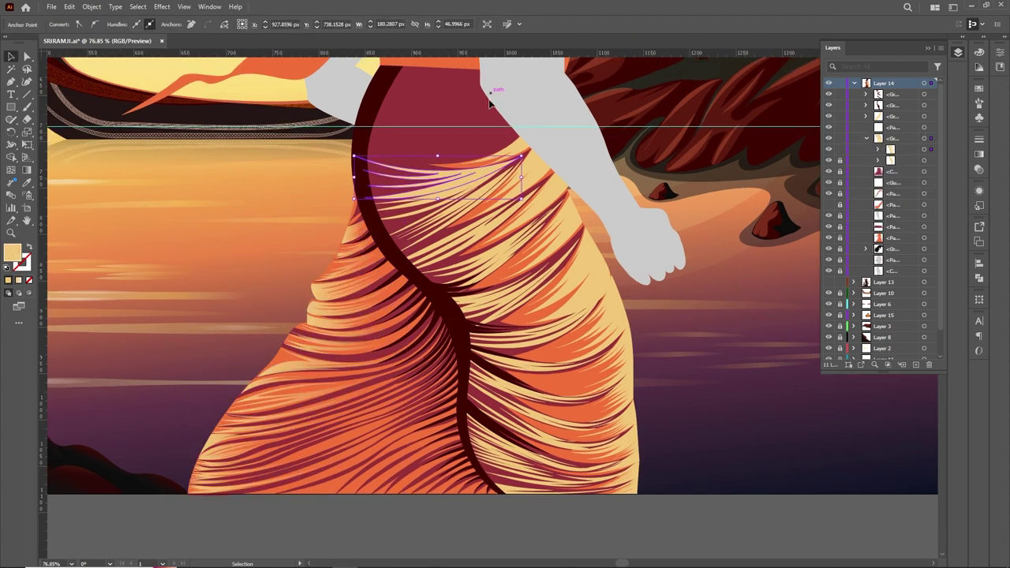
# Eyedrop orange onto the right strands, then direct-select the upper and lower skirt strands
pyautogui.click(472, 221)
pyautogui.click(28, 180)
pyautogui.click(322, 290)
pyautogui.click(28, 56)
pyautogui.moveTo(500, 264); pyautogui.dragTo(448, 194)
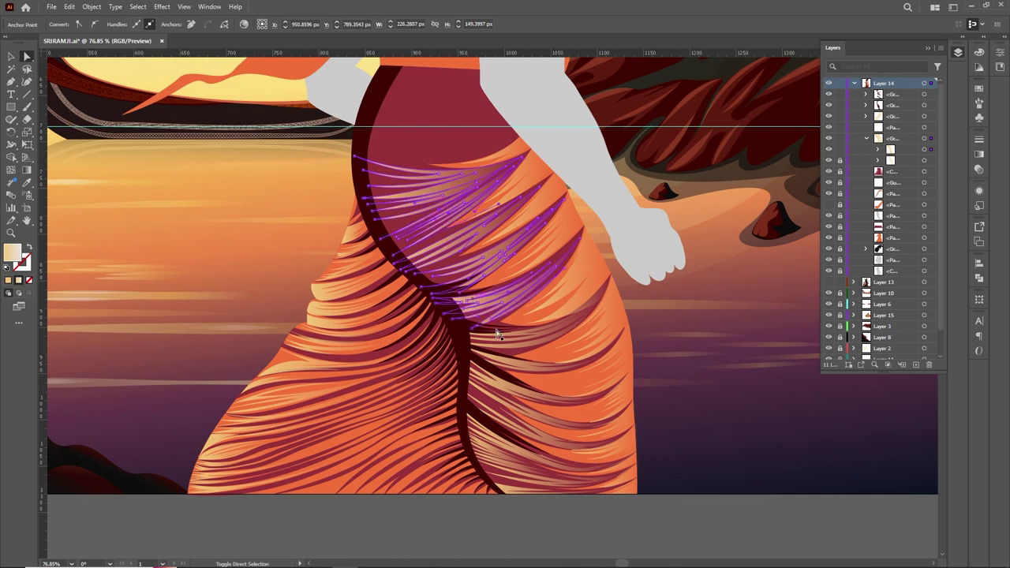
pyautogui.moveTo(500, 386); pyautogui.dragTo(502, 408)
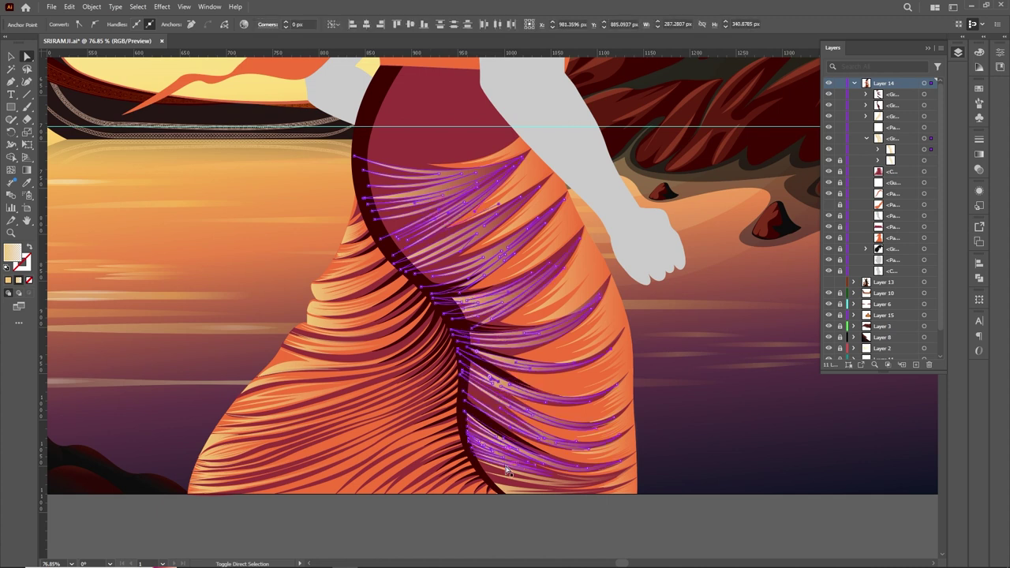
pyautogui.hotkey('ctrl', 'F9')
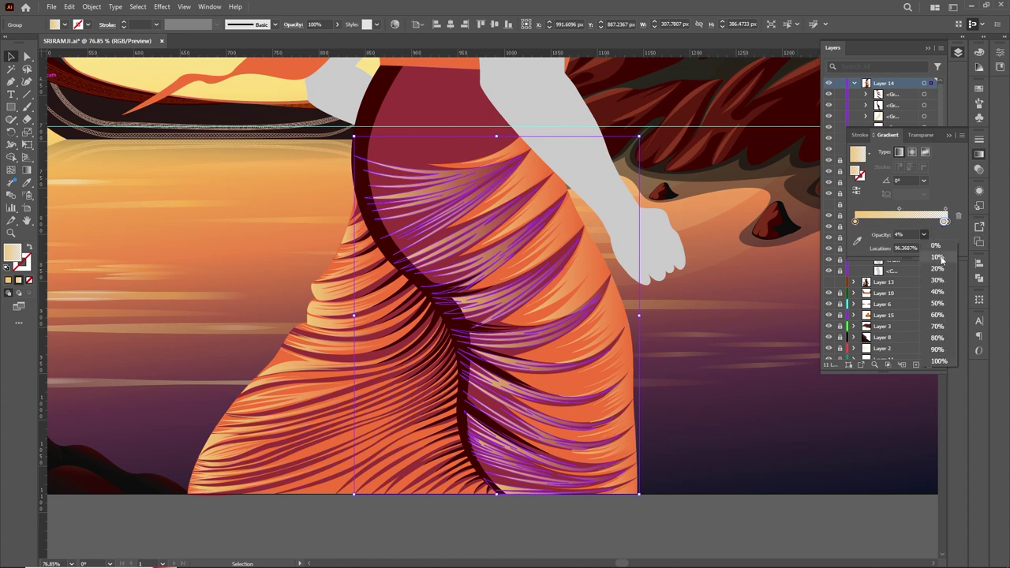
# Draw a band across the waist and fill it darker orange from Swatches
pyautogui.click(785, 284)
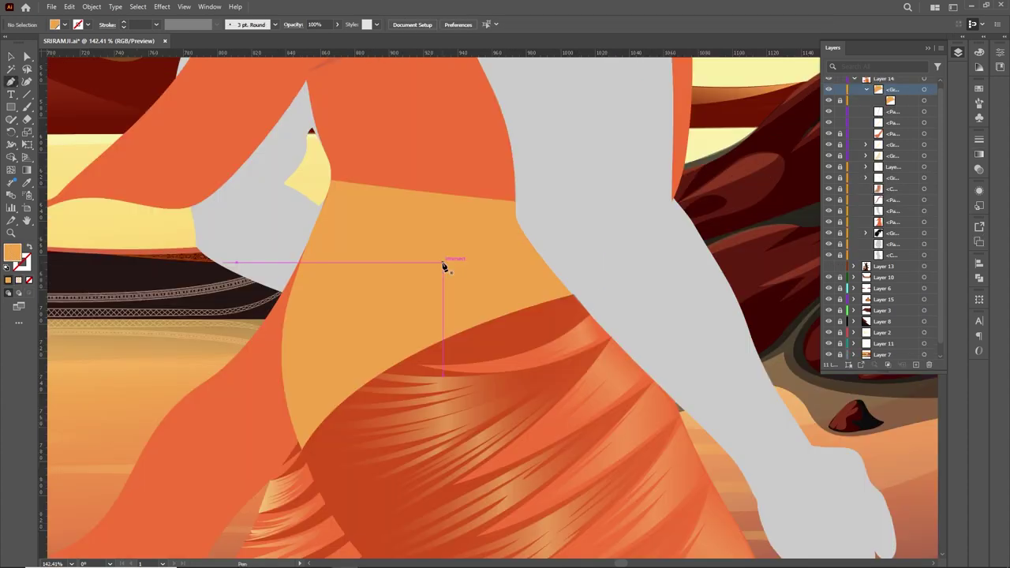
pyautogui.click(320, 211)
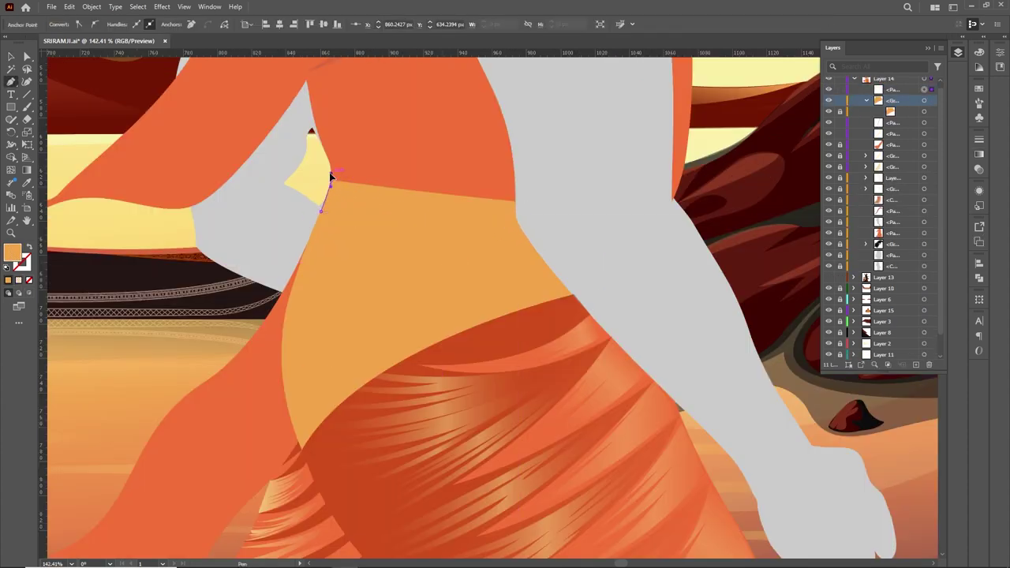
pyautogui.click(979, 89)
pyautogui.click(877, 180)
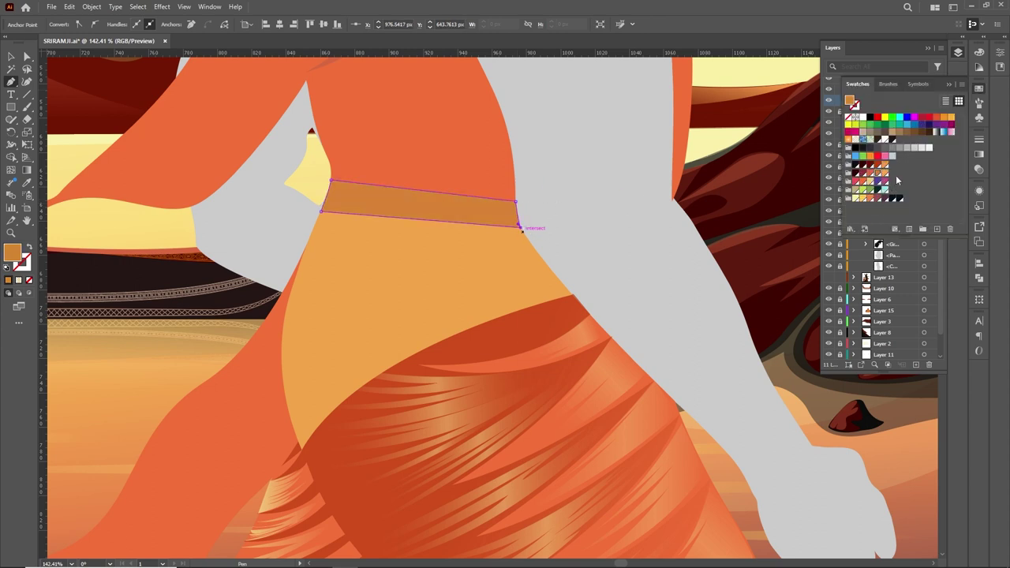
# Draw a second curved darker band across the hip
pyautogui.click(558, 278)
pyautogui.moveTo(303, 448); pyautogui.dragTo(295, 428)
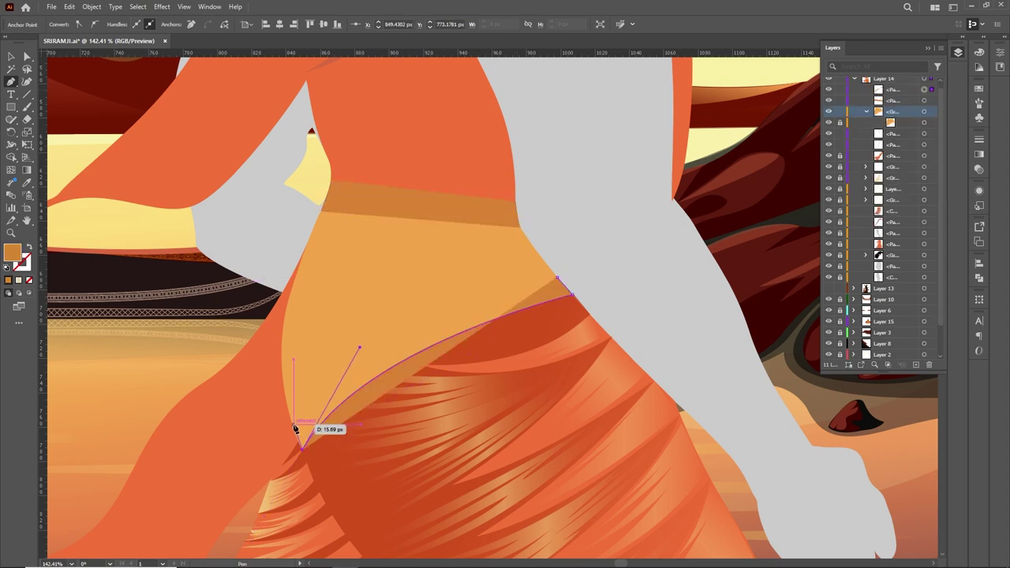
pyautogui.click(558, 278)
pyautogui.moveTo(300, 261); pyautogui.dragTo(287, 334)
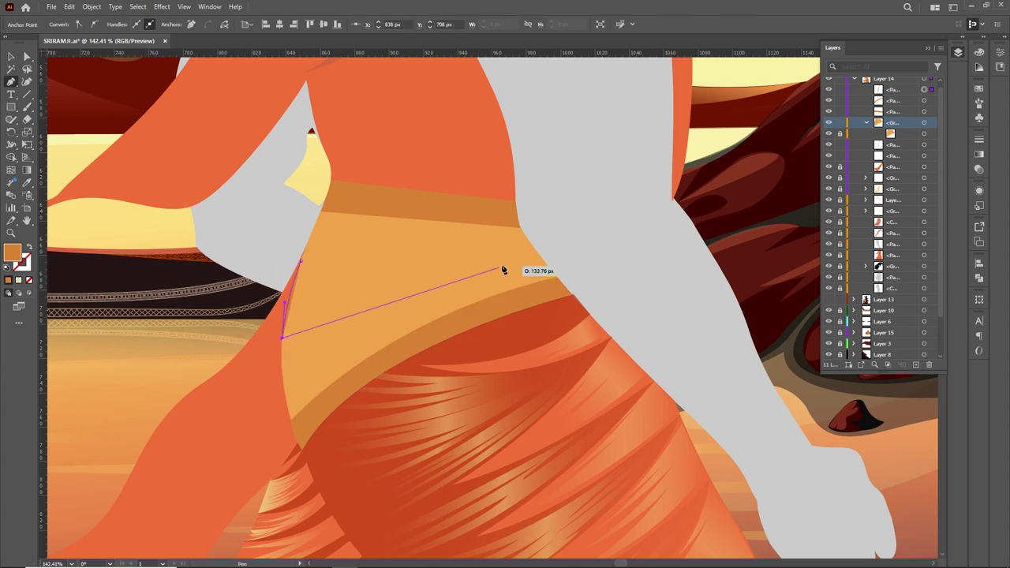
pyautogui.click(540, 257)
pyautogui.click(528, 240)
pyautogui.moveTo(300, 260); pyautogui.dragTo(344, 269)
pyautogui.scroll(-2, 302, 266)
# Draw a border line along the waistband top and apply the zigzag pattern brush
pyautogui.click(632, 175)
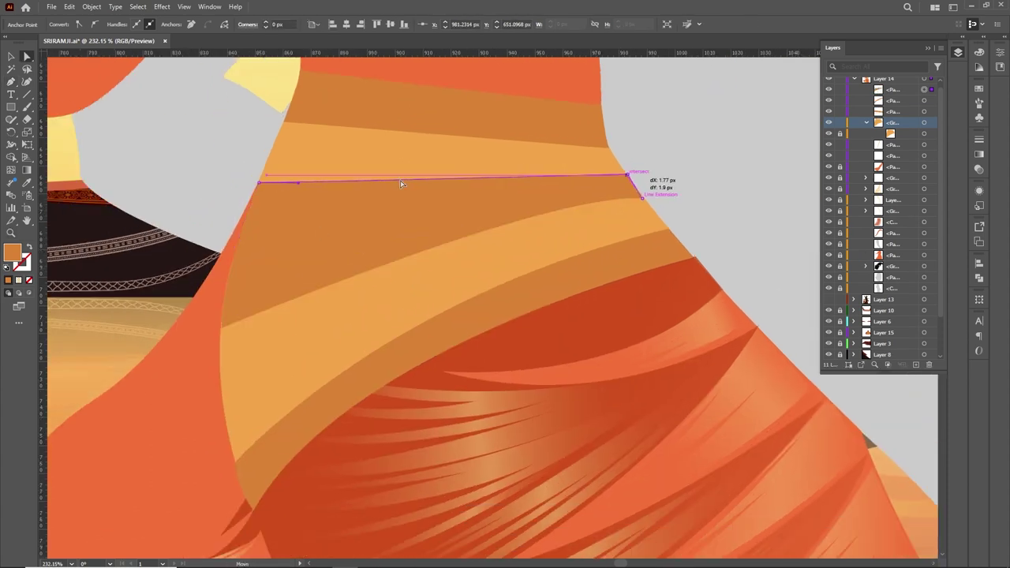
pyautogui.scroll(-3, 500, 183)
pyautogui.scroll(3, 501, 183)
pyautogui.click(313, 167)
pyautogui.click(980, 102)
pyautogui.click(881, 140)
pyautogui.click(893, 209)
pyautogui.press('v')
pyautogui.press('a')
pyautogui.click(949, 167)
# Pen a line beneath the waistband border and apply a pattern brush to it
pyautogui.scroll(3, 893, 197)
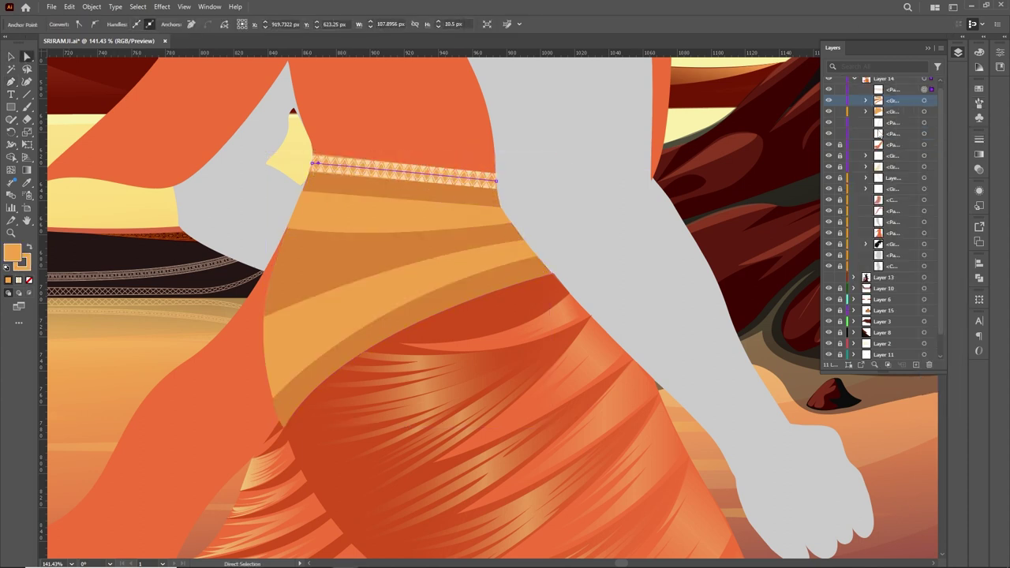
pyautogui.press('p')
pyautogui.click(502, 212)
pyautogui.click(300, 199)
pyautogui.press('a')
pyautogui.click(979, 103)
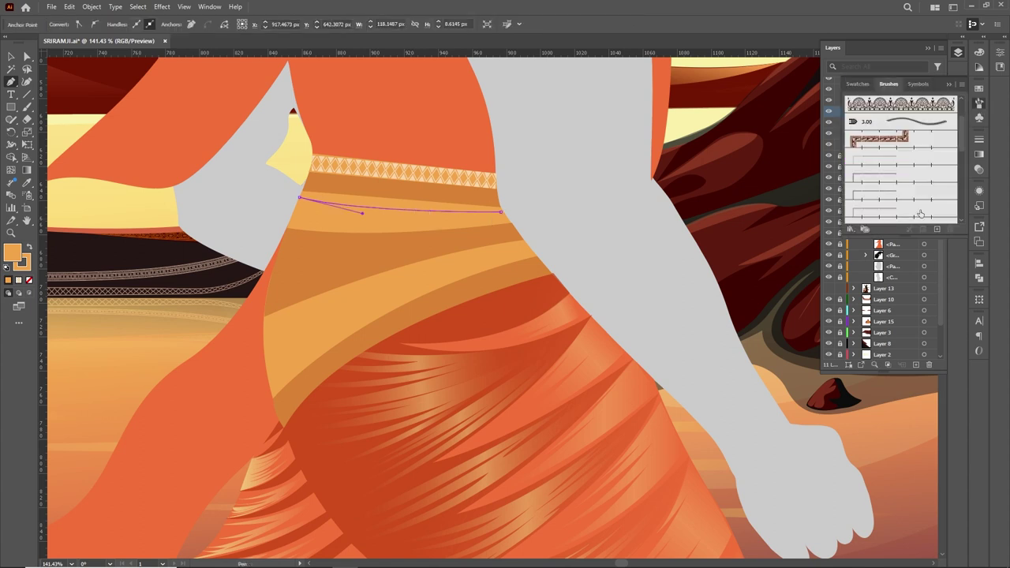
pyautogui.click(893, 197)
# Thin the ornamental line to 0.5 pt with a tapered width profile and reshape its curve
pyautogui.click(980, 140)
pyautogui.hotkey('ctrl', 'z')
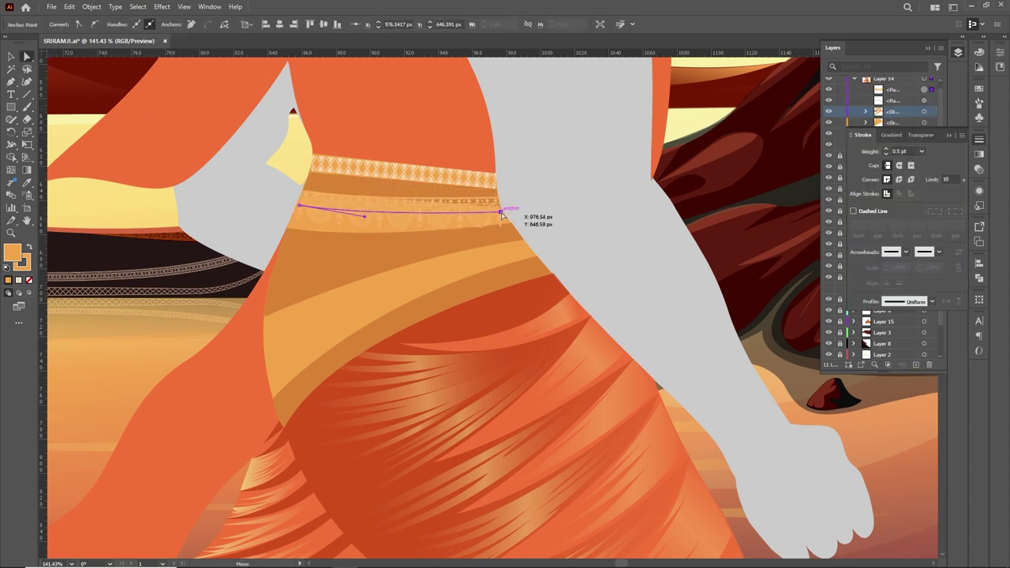
pyautogui.click(932, 301)
pyautogui.click(925, 355)
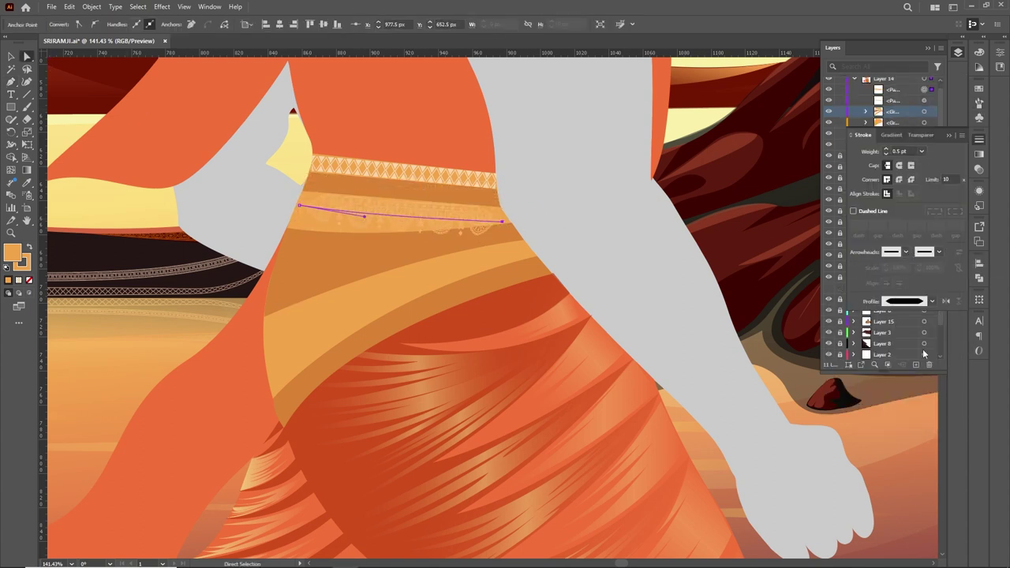
pyautogui.click(931, 301)
pyautogui.click(904, 371)
pyautogui.moveTo(300, 205); pyautogui.dragTo(301, 209)
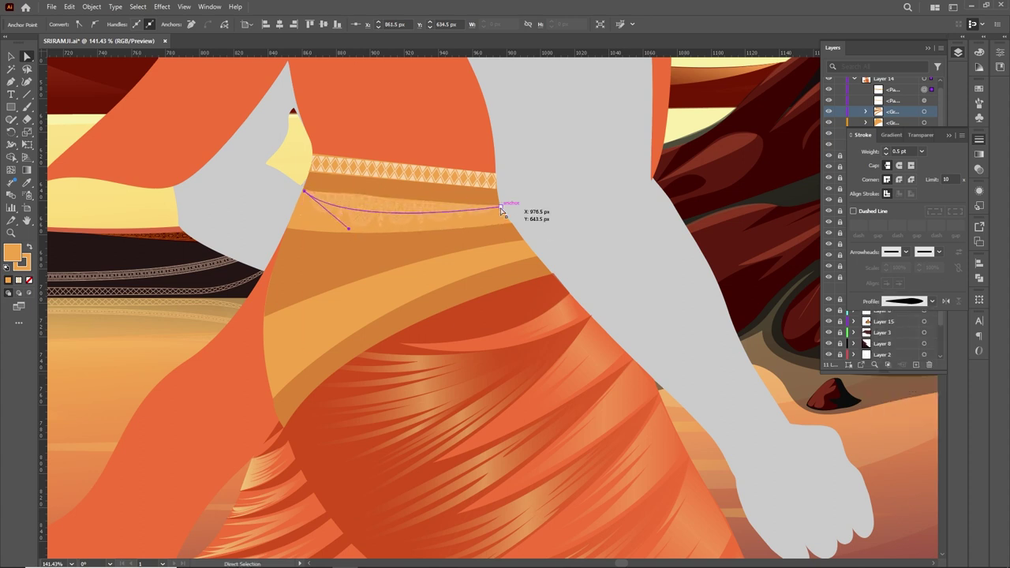
pyautogui.moveTo(384, 228); pyautogui.dragTo(370, 226)
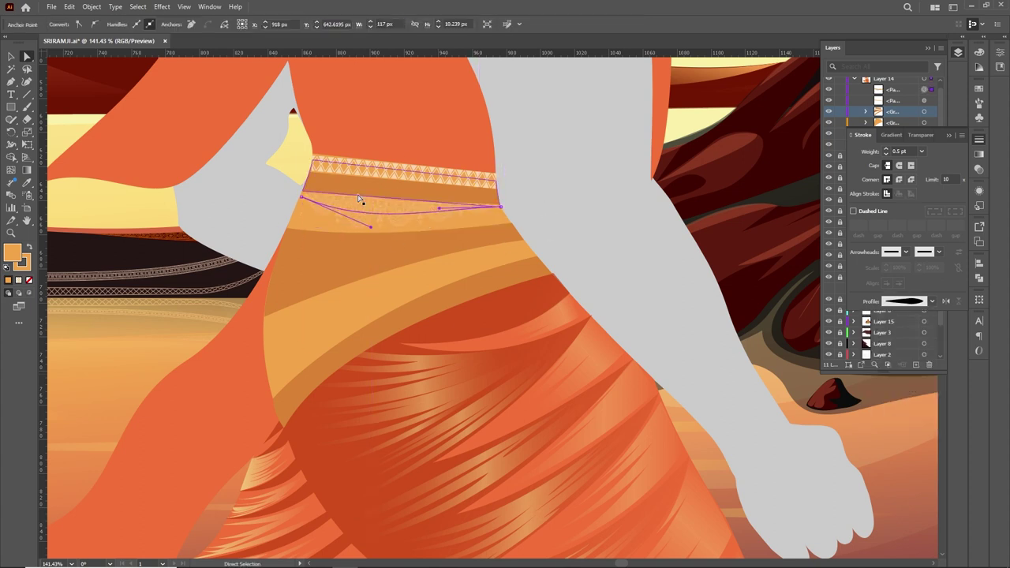
# Draw a bent diagonal line across the hip with a stitched gold pattern brush
pyautogui.moveTo(265, 321); pyautogui.dragTo(265, 328)
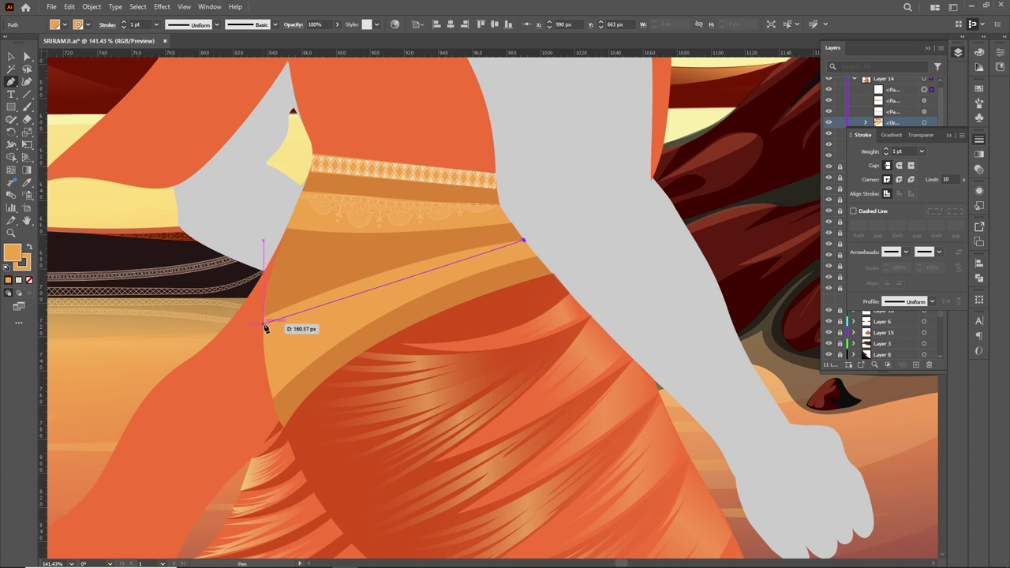
pyautogui.click(299, 300)
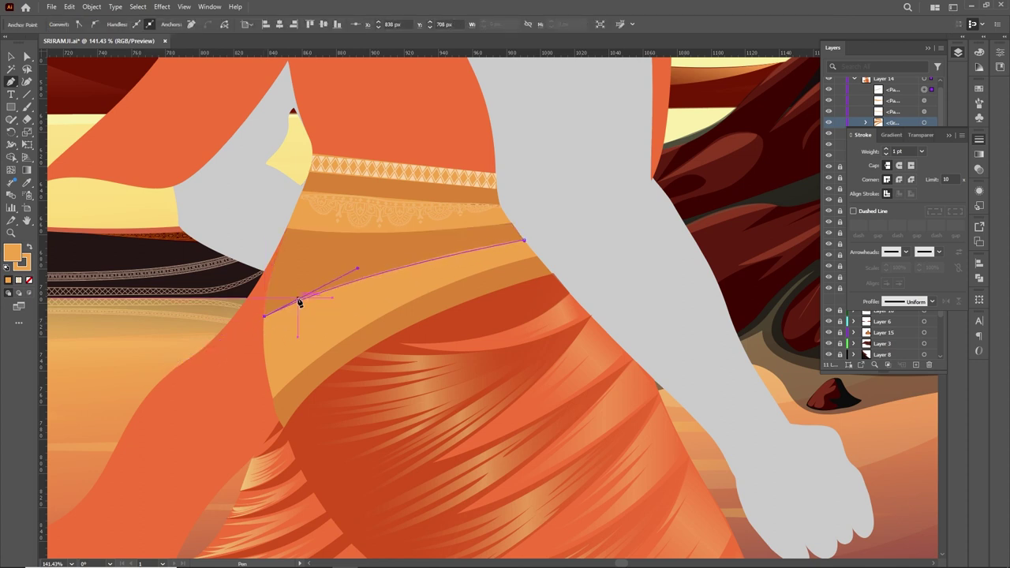
pyautogui.click(980, 104)
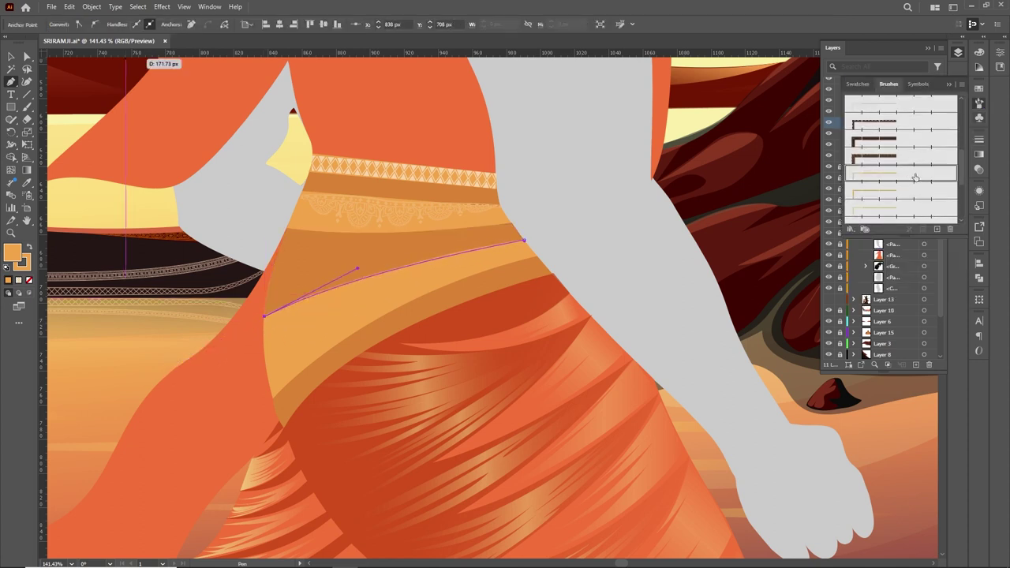
pyautogui.click(908, 190)
pyautogui.click(905, 210)
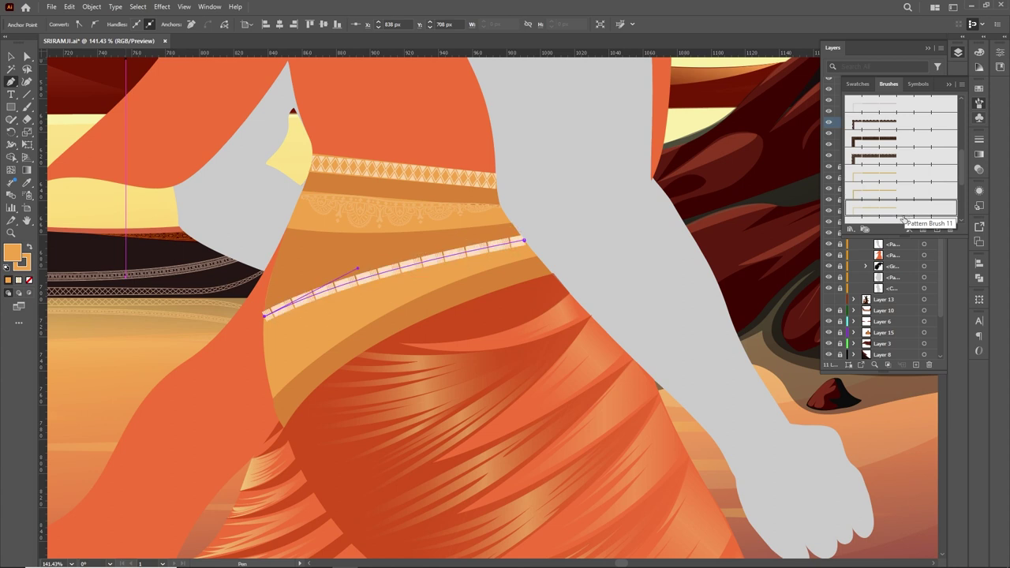
pyautogui.scroll(-2, 905, 182)
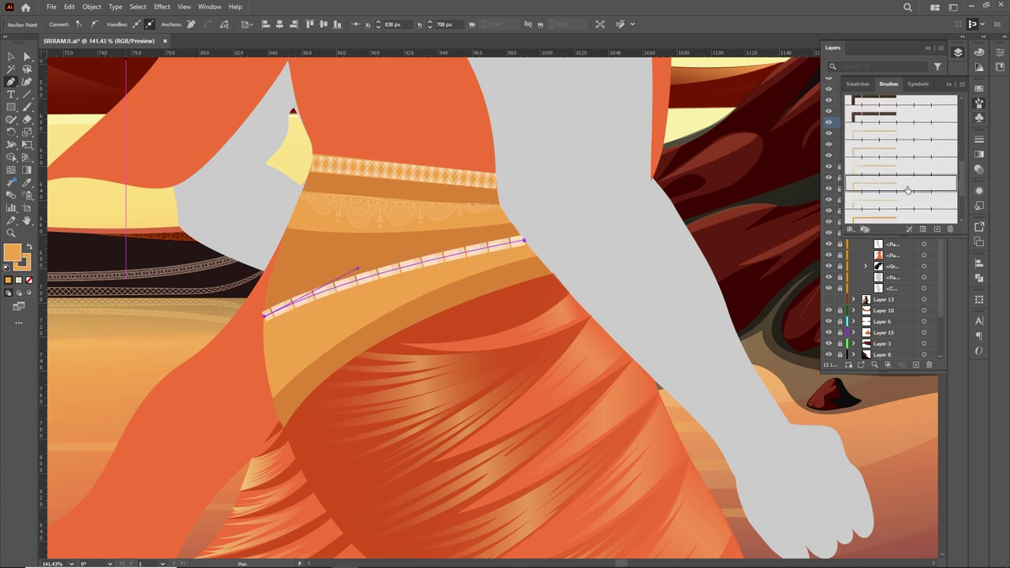
pyautogui.click(907, 201)
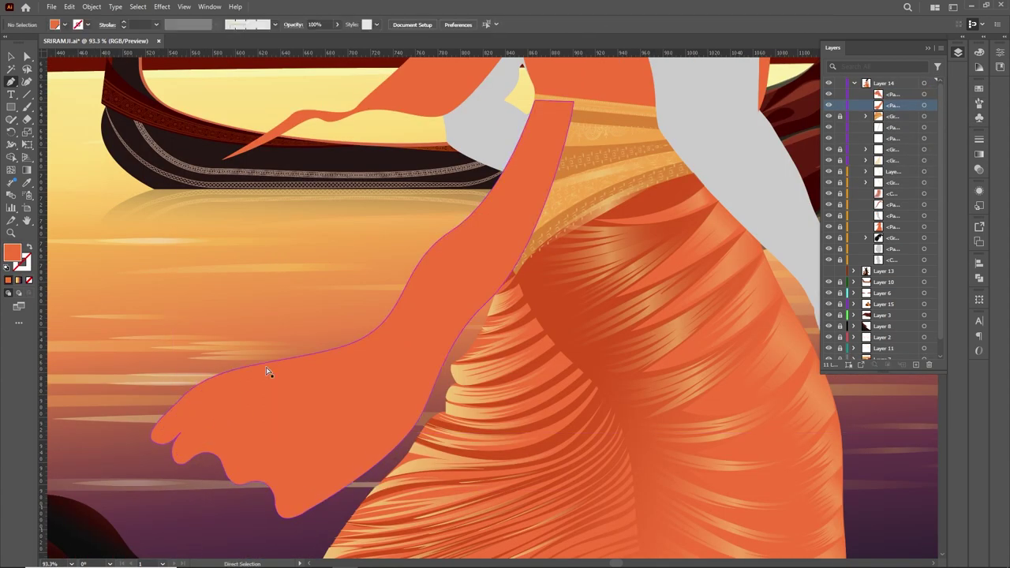
# Give the hand edge line a crimson stroke and select the hand outline
pyautogui.click(77, 24)
pyautogui.click(83, 40)
pyautogui.press('Escape')
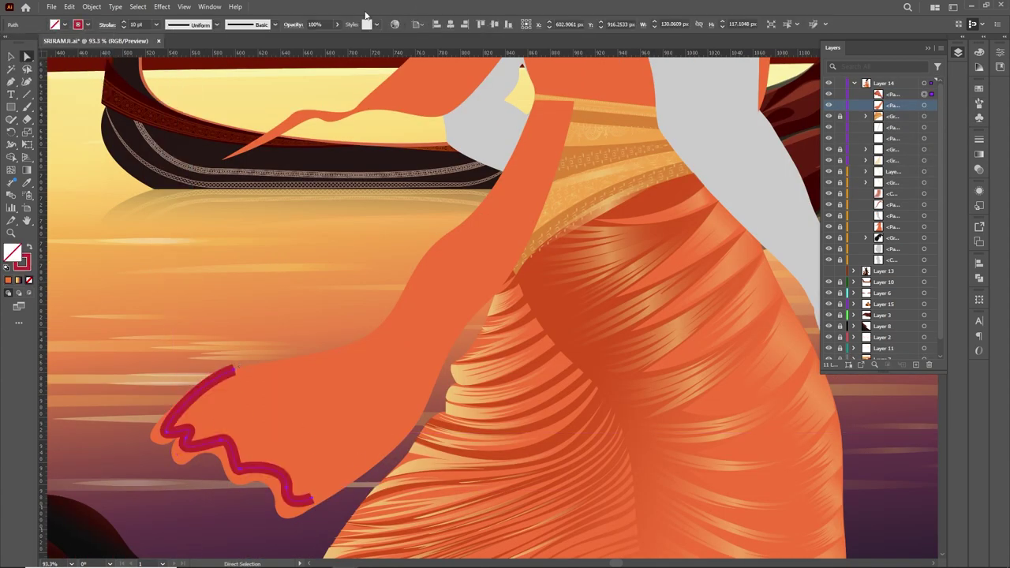
pyautogui.scroll(3, 327, 275)
pyautogui.keyDown('shift'); pyautogui.click(308, 271); pyautogui.keyUp('shift')
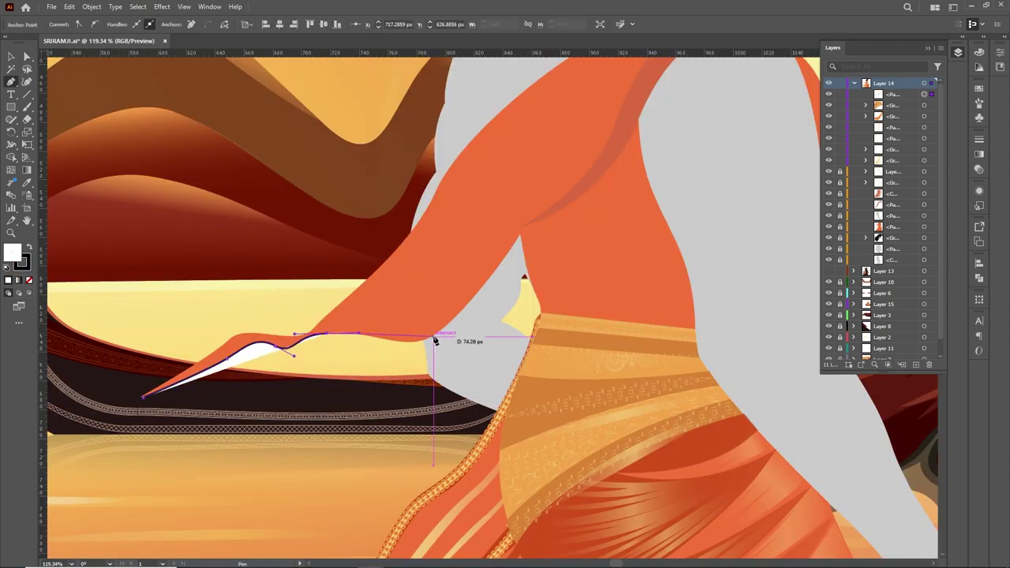
# Draw a curved shape along the sash underside and fill it dark red
pyautogui.moveTo(434, 339); pyautogui.dragTo(440, 334)
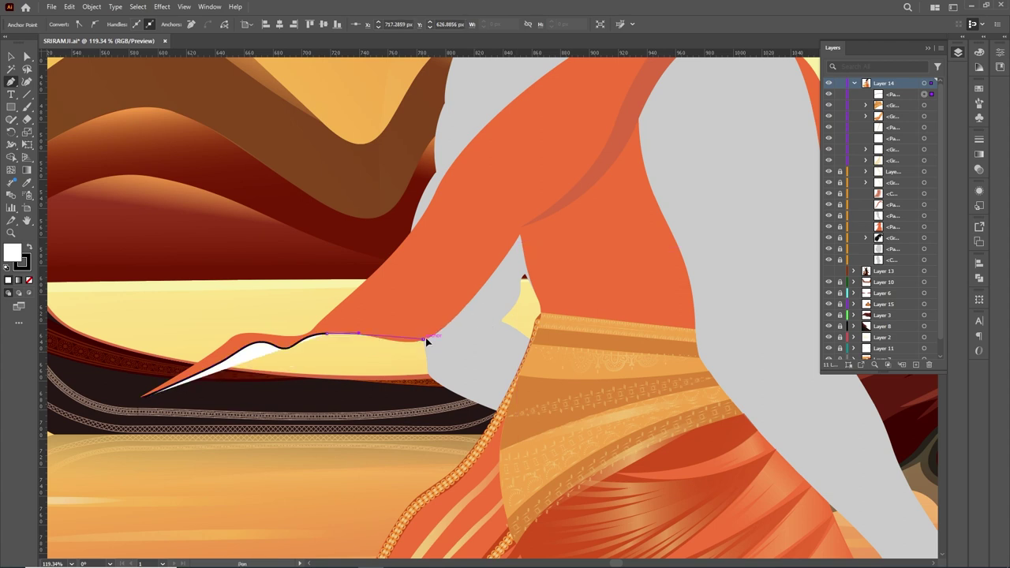
pyautogui.moveTo(520, 235); pyautogui.dragTo(487, 310)
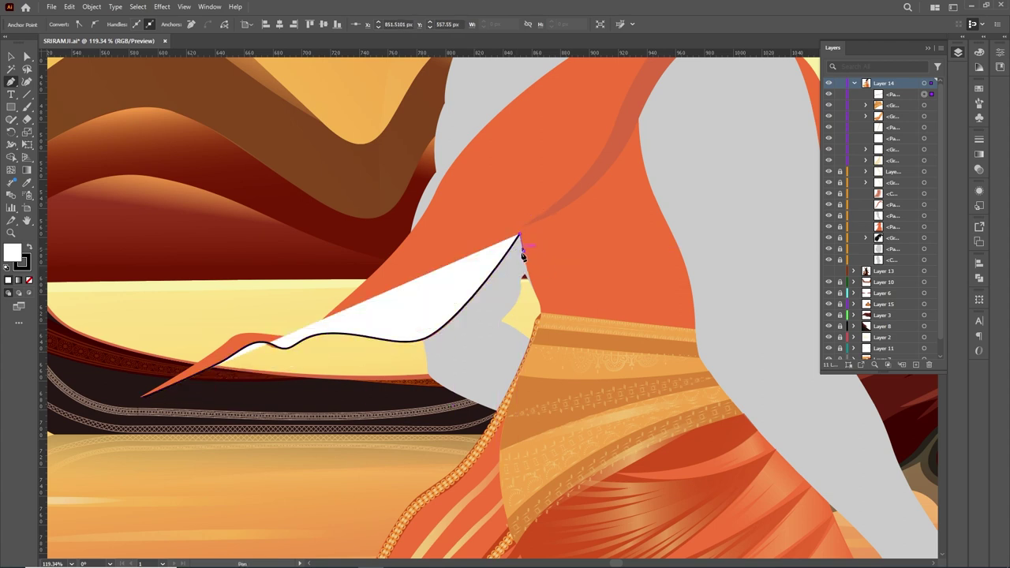
pyautogui.click(290, 358)
pyautogui.moveTo(293, 356); pyautogui.dragTo(363, 323)
pyautogui.click(213, 377)
pyautogui.click(55, 24)
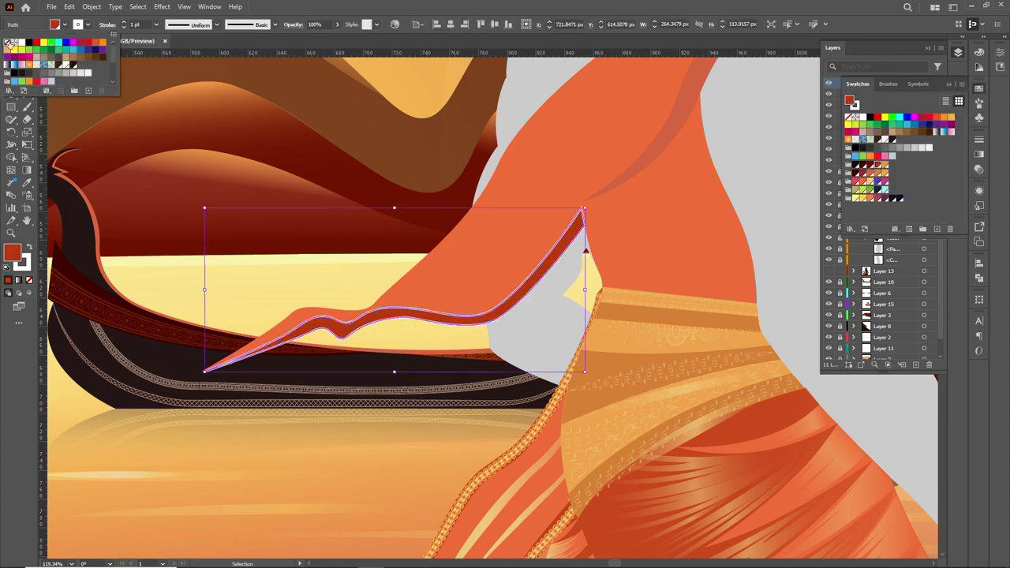
pyautogui.press('Escape')
pyautogui.keyDown('alt'); pyautogui.scroll(3, 418, 316); pyautogui.keyUp('alt')
pyautogui.press('a')
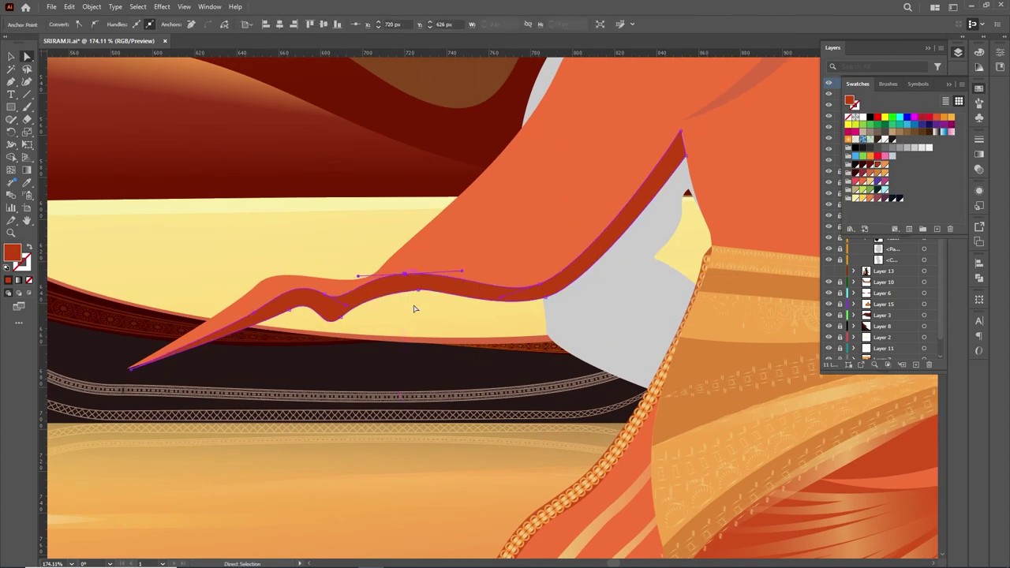
pyautogui.hotkey('ctrl', 'shift', 'a')
# Pen a trim line along the drape edge with a scalloped border brush
pyautogui.press('p')
pyautogui.keyDown('alt'); pyautogui.scroll(5, 142, 371); pyautogui.keyUp('alt')
pyautogui.keyDown('alt'); pyautogui.scroll(-5, 140, 429); pyautogui.keyUp('alt')
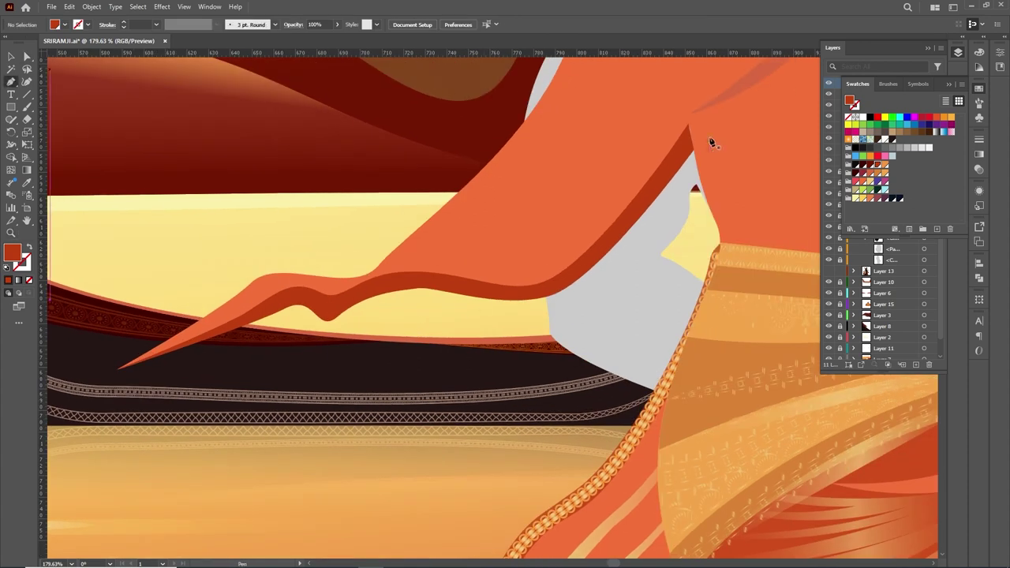
pyautogui.click(531, 293)
pyautogui.moveTo(332, 312); pyautogui.dragTo(289, 300)
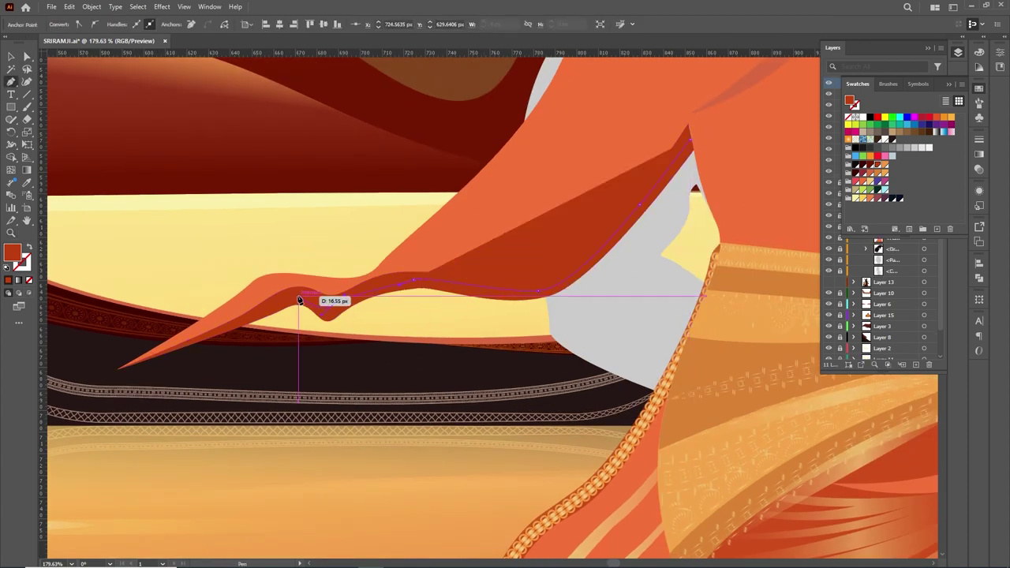
pyautogui.click(889, 84)
pyautogui.click(937, 162)
pyautogui.click(900, 190)
pyautogui.scroll(-3, 900, 158)
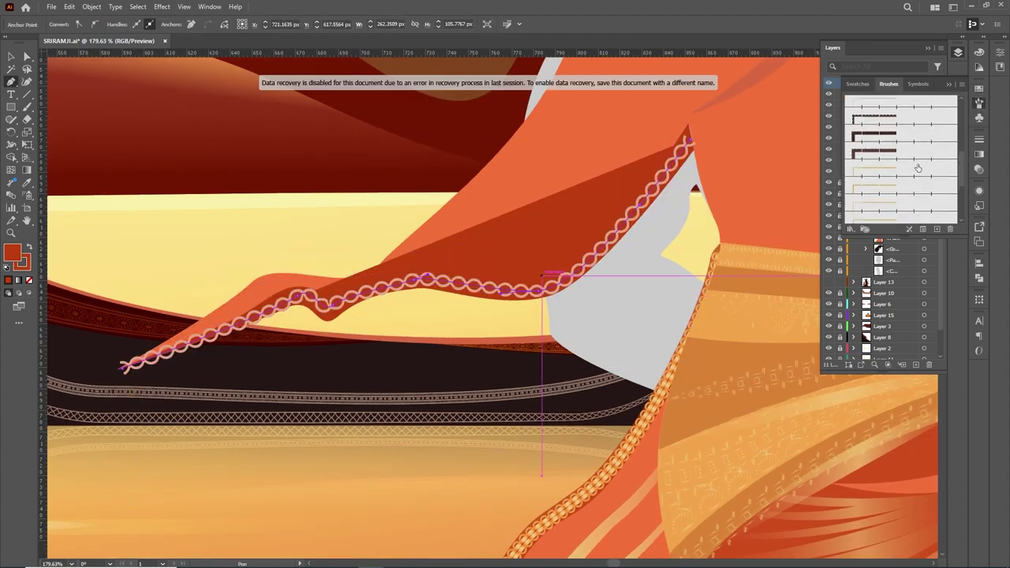
pyautogui.click(875, 150)
# Set the border to no fill, 0.5 pt stroke, and taper it; skew the grey rectangle into a trapezoid
pyautogui.click(64, 25)
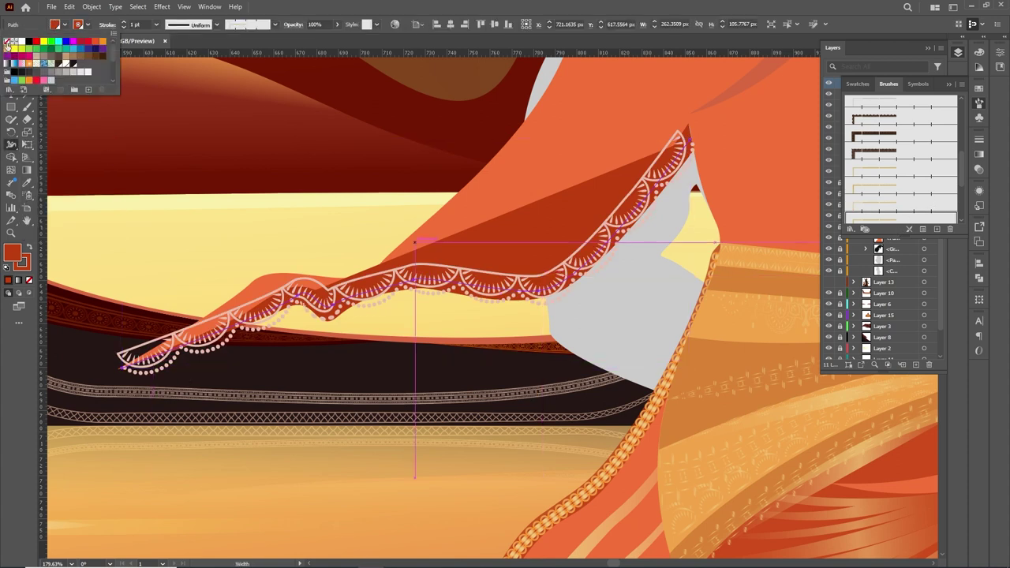
pyautogui.click(8, 37)
pyautogui.click(157, 24)
pyautogui.click(167, 46)
pyautogui.moveTo(695, 154); pyautogui.dragTo(703, 148)
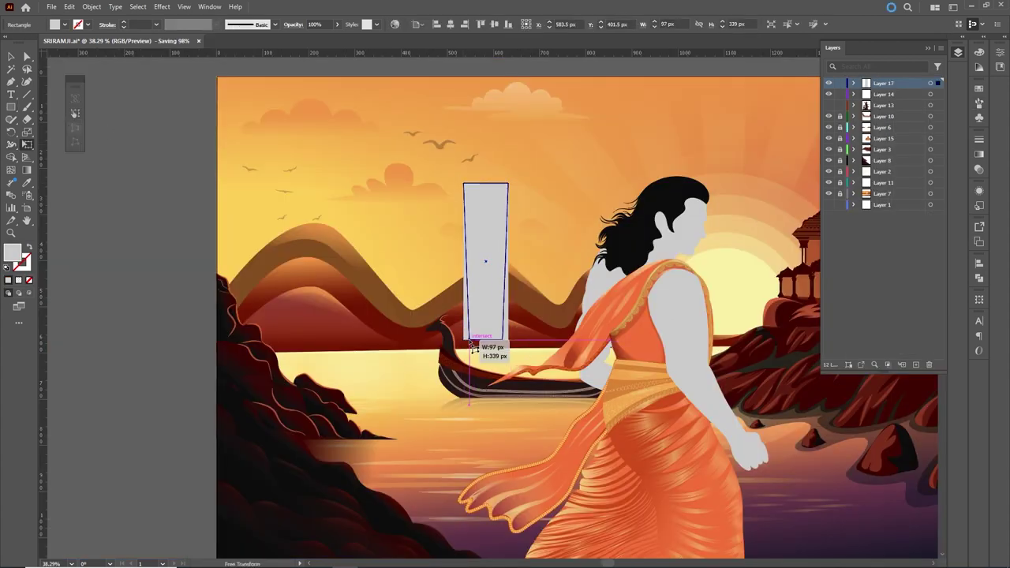
pyautogui.moveTo(473, 347); pyautogui.dragTo(471, 337)
# Add a black ellipse atop the trapezoid and fill the trapezoid dark maroon
pyautogui.press('a')
pyautogui.press('l')
pyautogui.moveTo(532, 175); pyautogui.dragTo(582, 203)
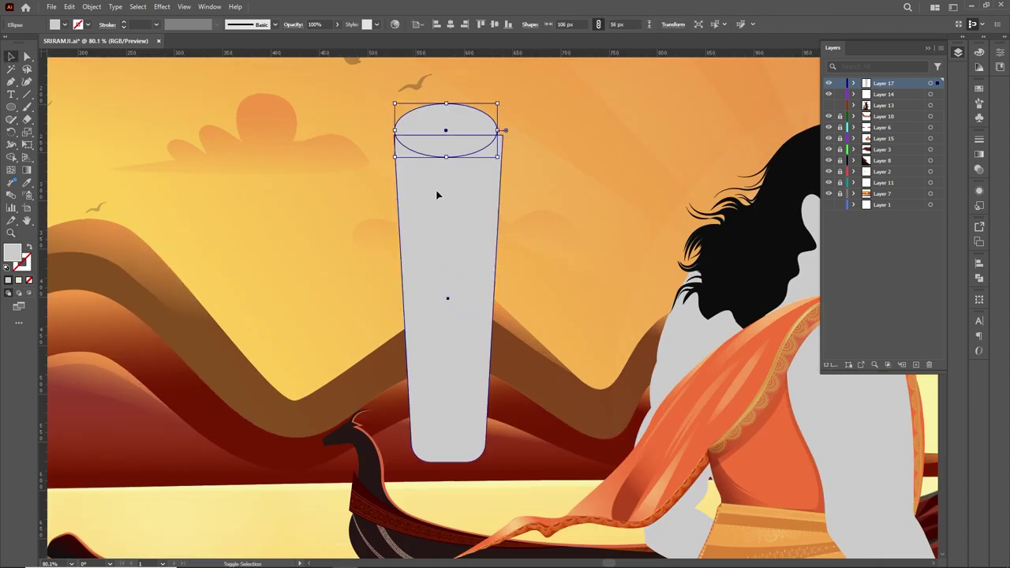
pyautogui.moveTo(498, 131); pyautogui.dragTo(505, 130)
pyautogui.click(66, 25)
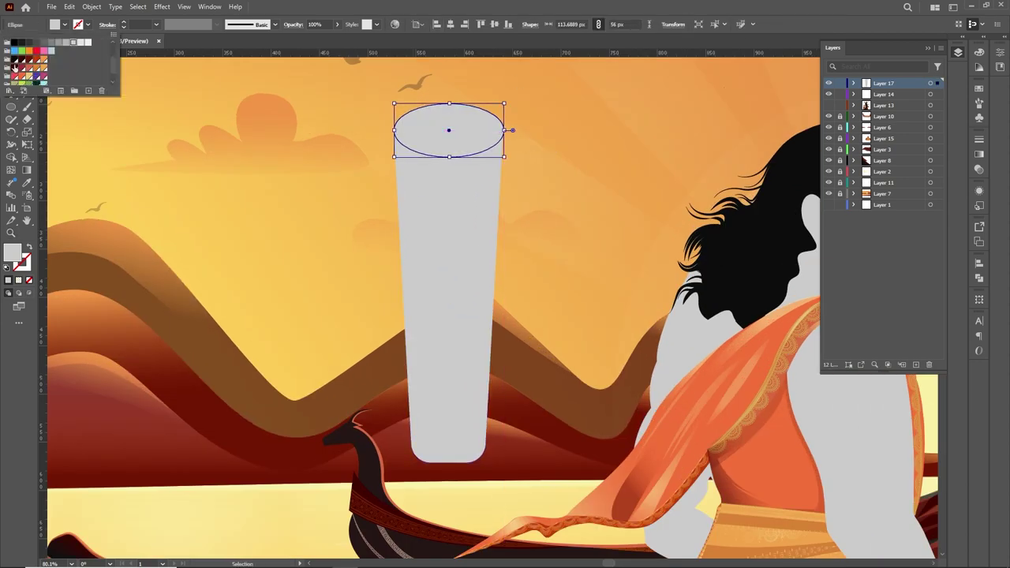
pyautogui.click(14, 60)
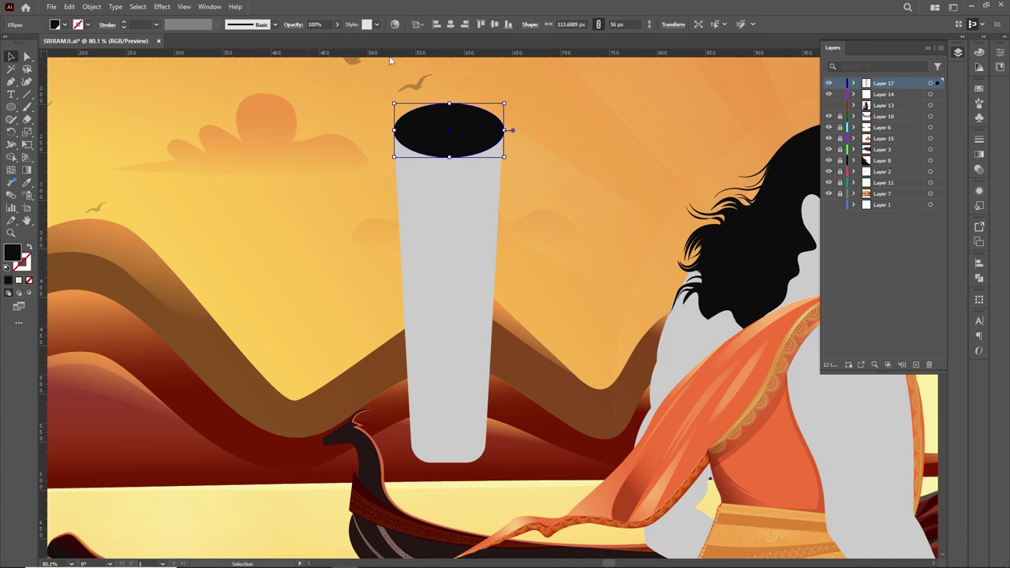
pyautogui.click(450, 198)
pyautogui.click(15, 67)
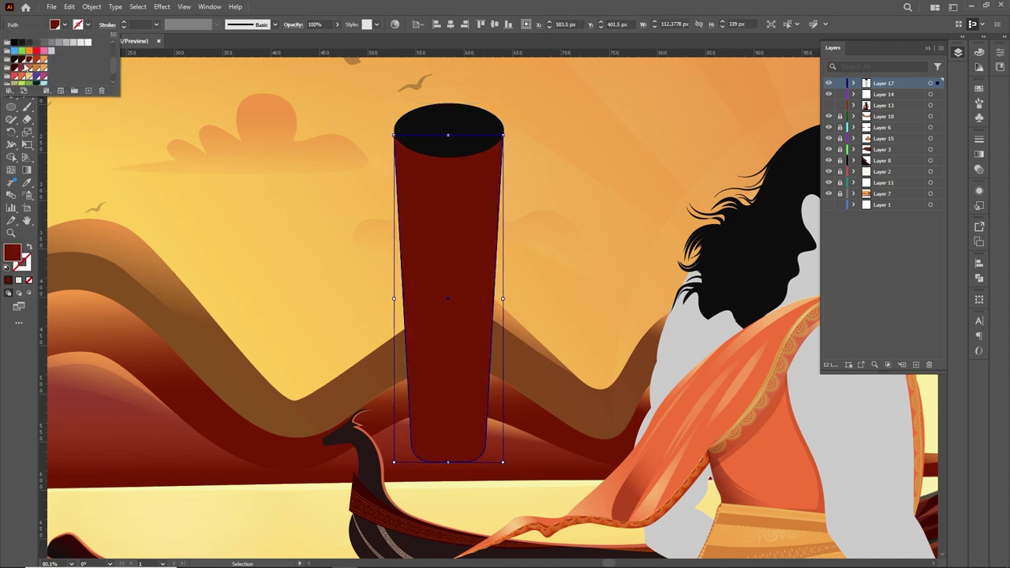
# Give the ellipse a top-to-bottom gradient from maroon to orange-red
pyautogui.click(463, 129)
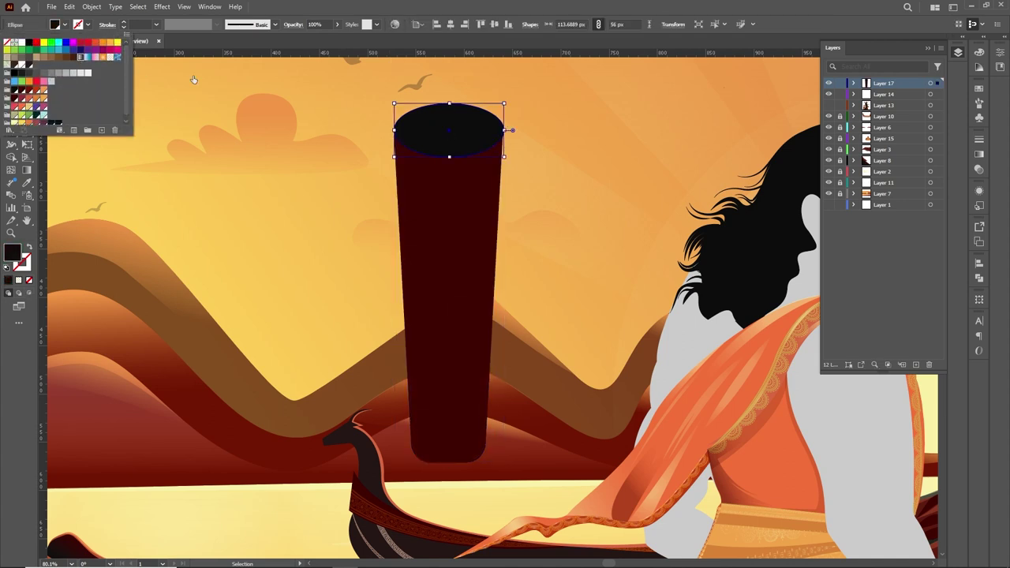
pyautogui.press('g')
pyautogui.moveTo(511, 134); pyautogui.dragTo(402, 219)
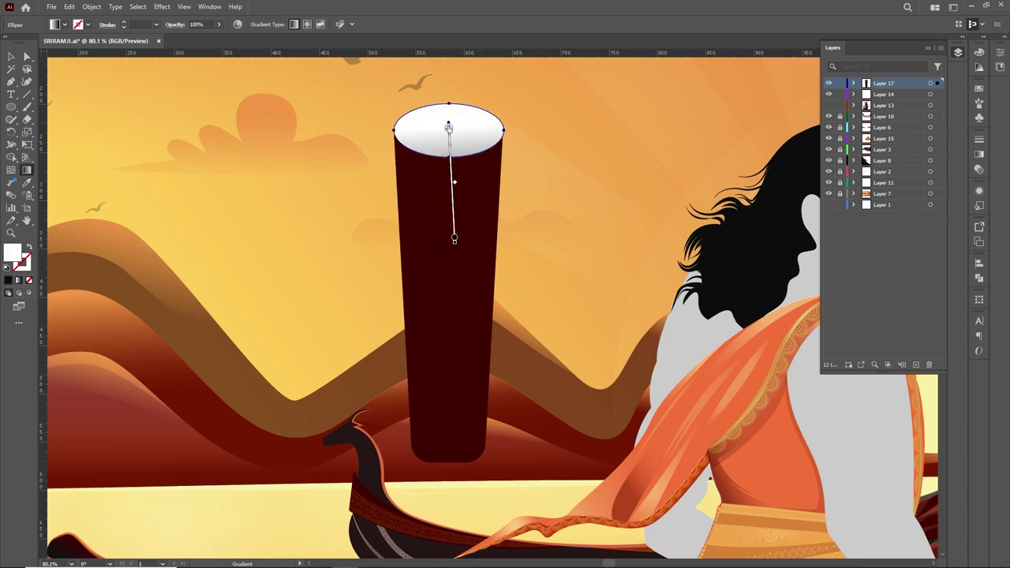
pyautogui.moveTo(448, 109); pyautogui.dragTo(450, 152)
pyautogui.press('v')
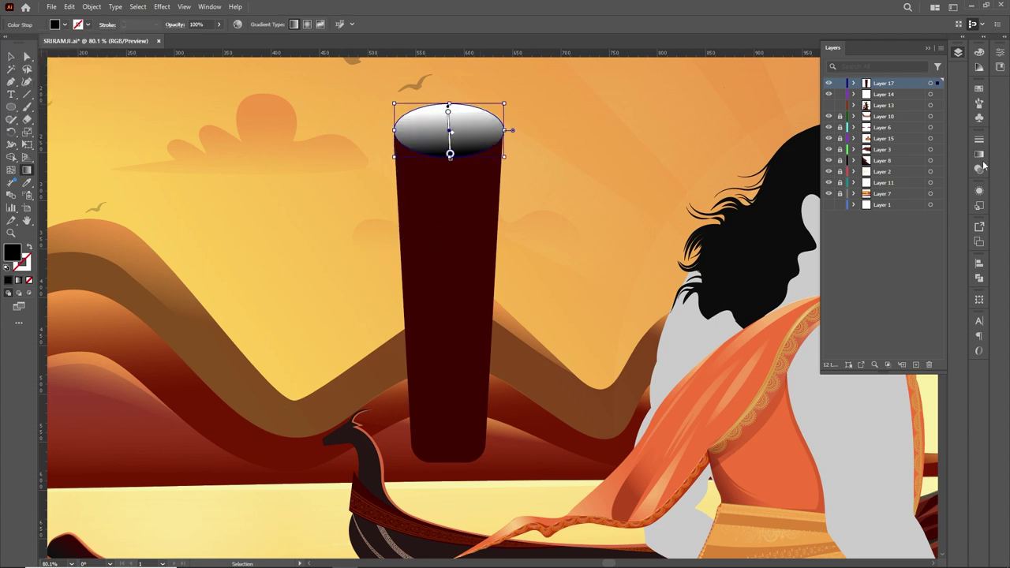
pyautogui.hotkey('ctrl', 'F9')
pyautogui.doubleClick(947, 221)
pyautogui.click(811, 277)
pyautogui.click(834, 302)
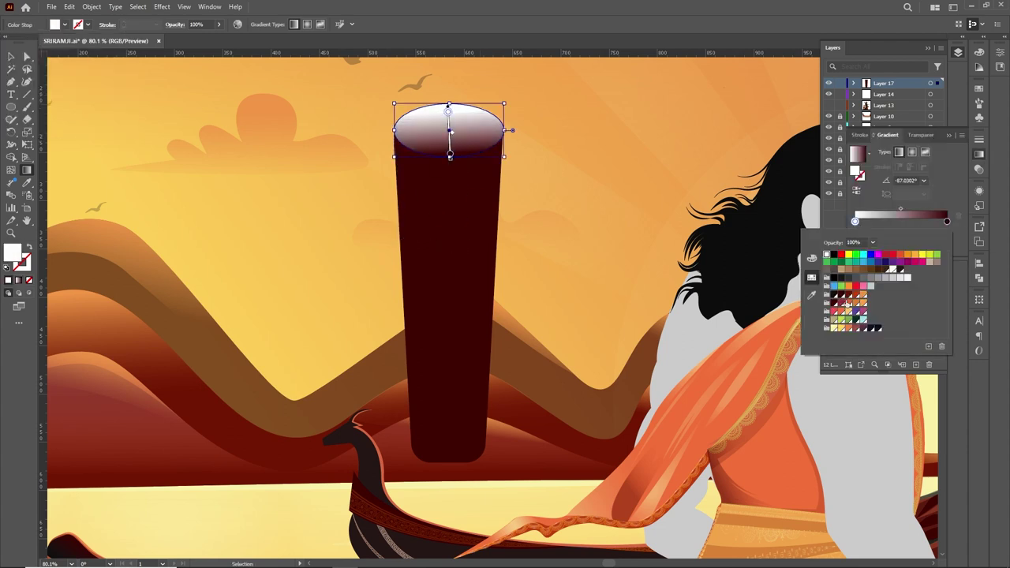
pyautogui.click(842, 310)
# Split off the quiver's top section with a rectangle and paste a copy in front
pyautogui.click(568, 158)
pyautogui.scroll(3, 552, 153)
pyautogui.click(158, 101)
pyautogui.press('m')
pyautogui.moveTo(271, 68); pyautogui.dragTo(535, 237)
pyautogui.press('a')
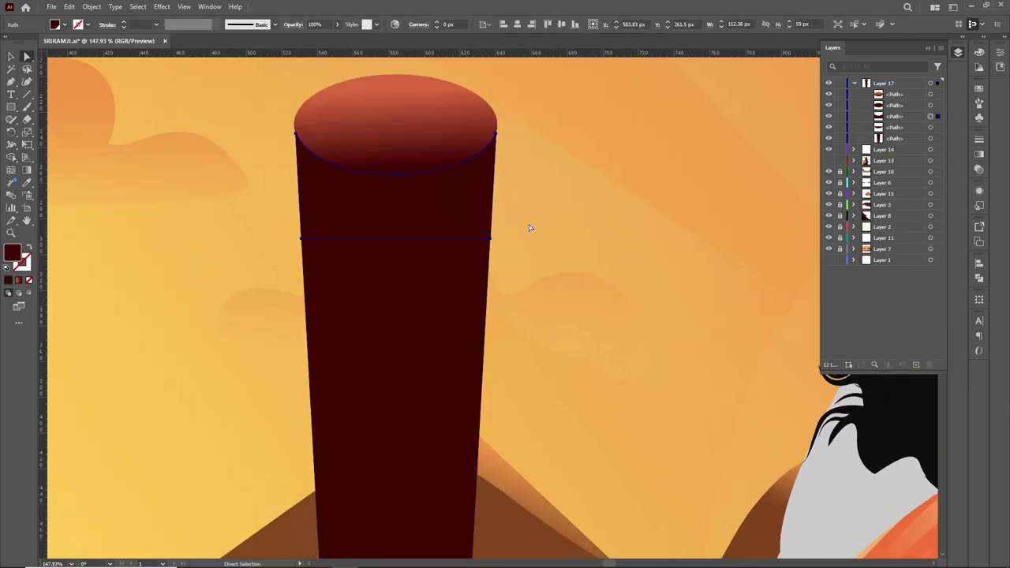
pyautogui.hotkey('ctrl', 'c')
pyautogui.hotkey('ctrl', 'f')
# Pen a curved shading band below the quiver rim and deepen it downward
pyautogui.press('p')
pyautogui.moveTo(294, 136); pyautogui.dragTo(299, 139)
pyautogui.press('v')
pyautogui.moveTo(395, 203); pyautogui.dragTo(395, 266)
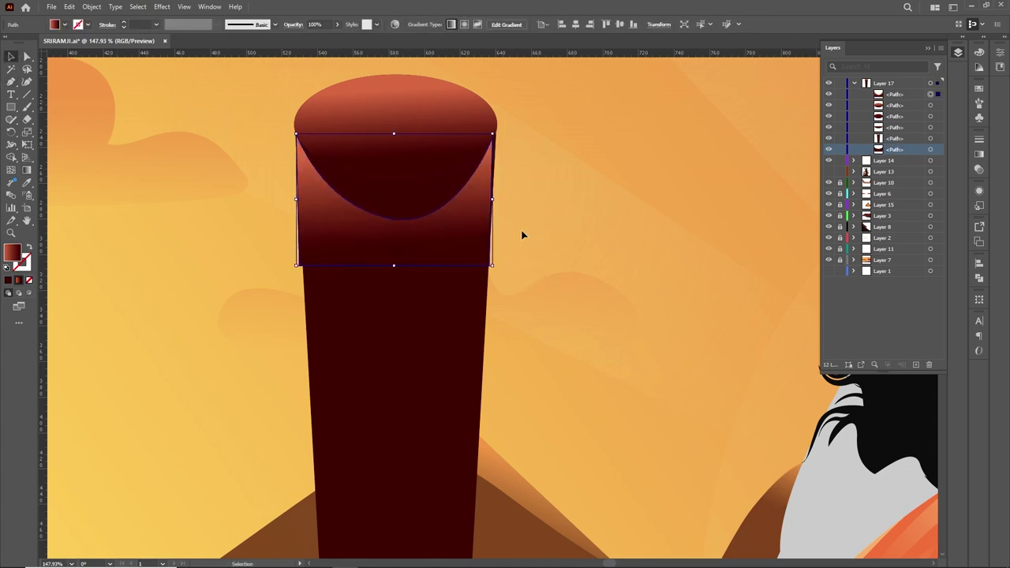
pyautogui.hotkey('ctrl', '+')
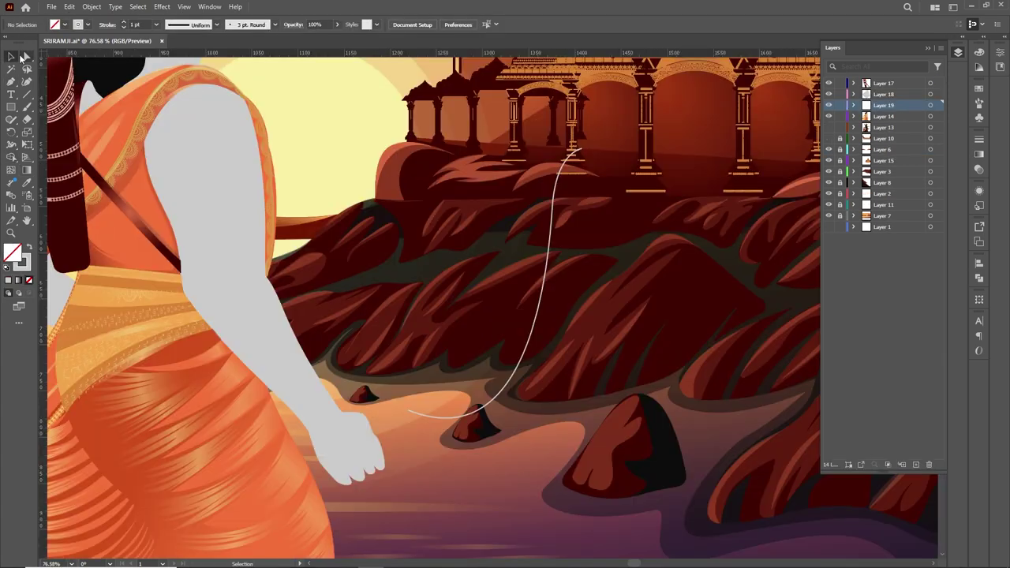
# Give the bow curve a 14 pt stroke with a tapered width profile
pyautogui.click(549, 237)
pyautogui.click(217, 24)
pyautogui.click(161, 25)
pyautogui.click(171, 175)
pyautogui.click(217, 25)
pyautogui.click(211, 105)
pyautogui.click(155, 24)
pyautogui.click(181, 192)
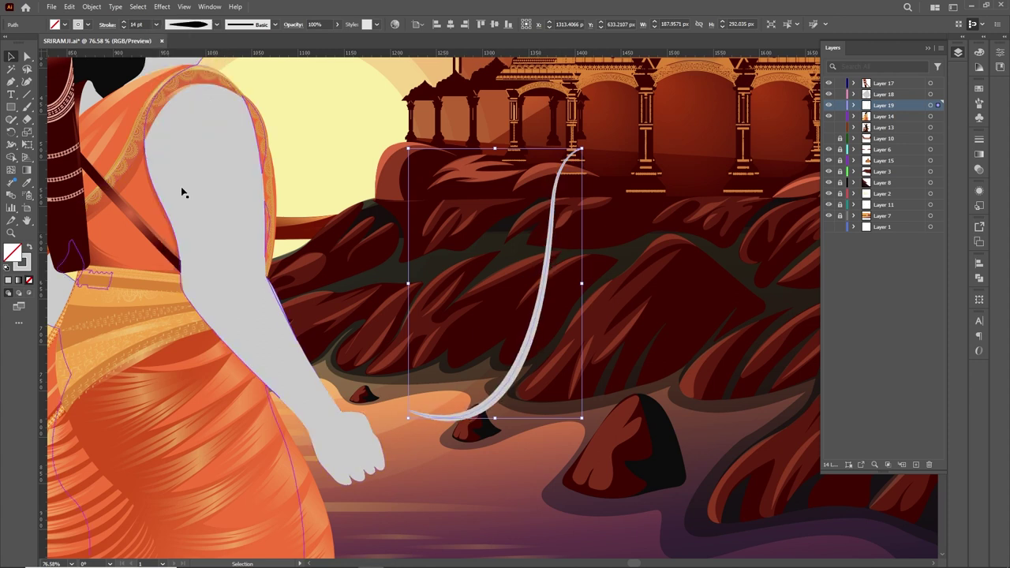
# Add a straight grip piece near the hand and join the bow's end to it
pyautogui.click(609, 379)
pyautogui.moveTo(422, 435); pyautogui.dragTo(505, 381)
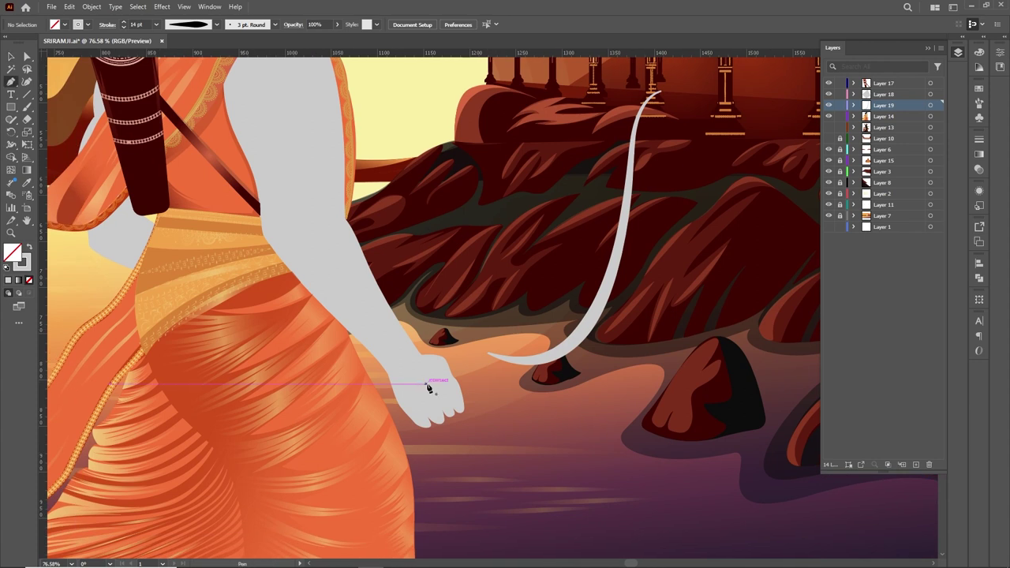
pyautogui.moveTo(442, 379)
pyautogui.mouseDown()
pyautogui.moveTo(473, 367)
pyautogui.moveTo(486, 333)
pyautogui.mouseUp()
pyautogui.click(553, 357)
pyautogui.press('a')
pyautogui.keyDown('alt'); pyautogui.scroll(5, 486, 355); pyautogui.keyUp('alt')
pyautogui.click(92, 6)
pyautogui.press('Escape')
pyautogui.press('v')
# Reflect the bow at 130° and position it in the archer's grip
pyautogui.click(508, 336)
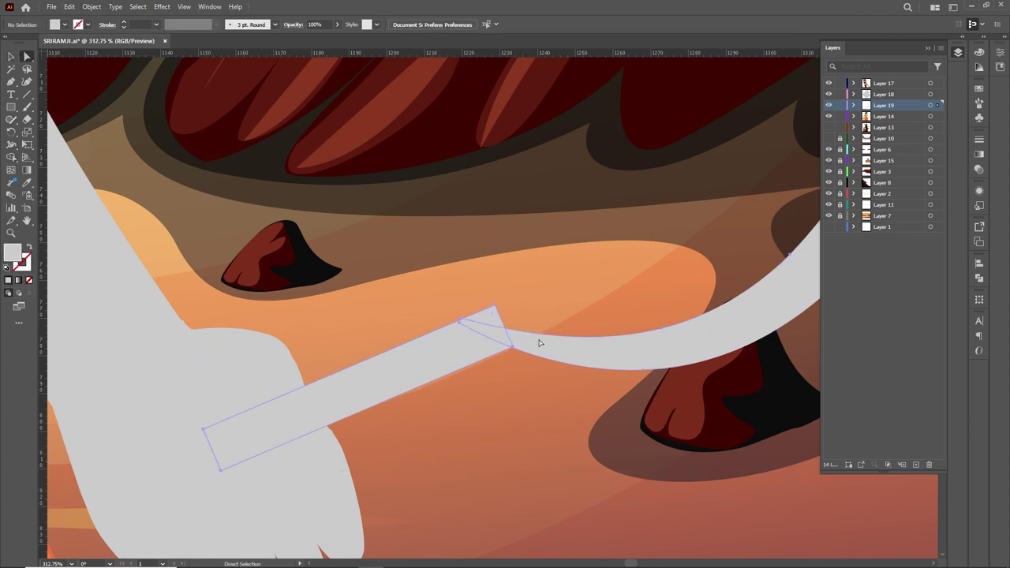
pyautogui.scroll(-5, 557, 270)
pyautogui.click(701, 368)
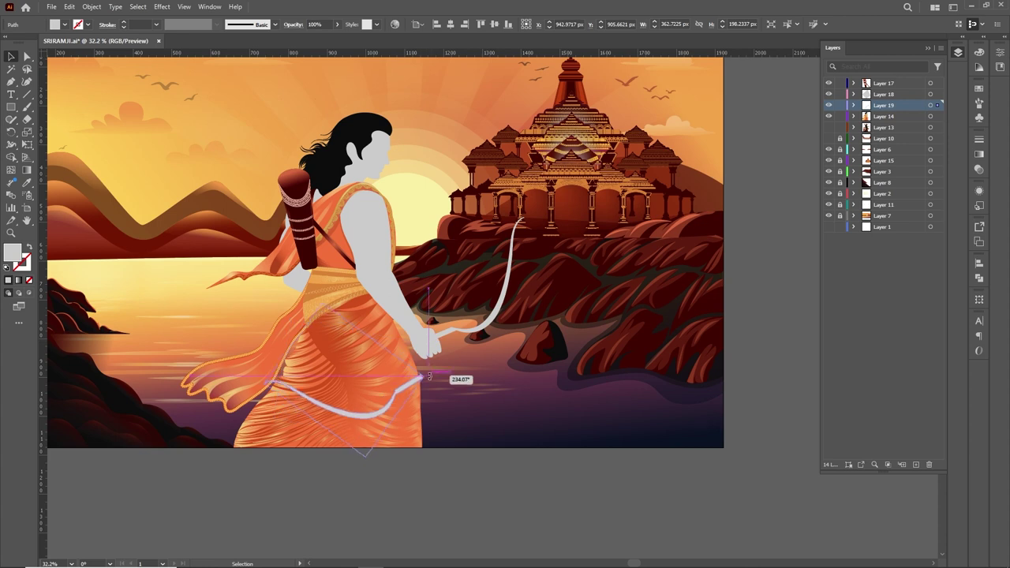
pyautogui.moveTo(407, 376); pyautogui.dragTo(401, 344)
pyautogui.keyDown('ctrl'); pyautogui.click(507, 299); pyautogui.keyUp('ctrl')
pyautogui.moveTo(507, 309); pyautogui.dragTo(503, 335)
pyautogui.hotkey('ctrl', '0')
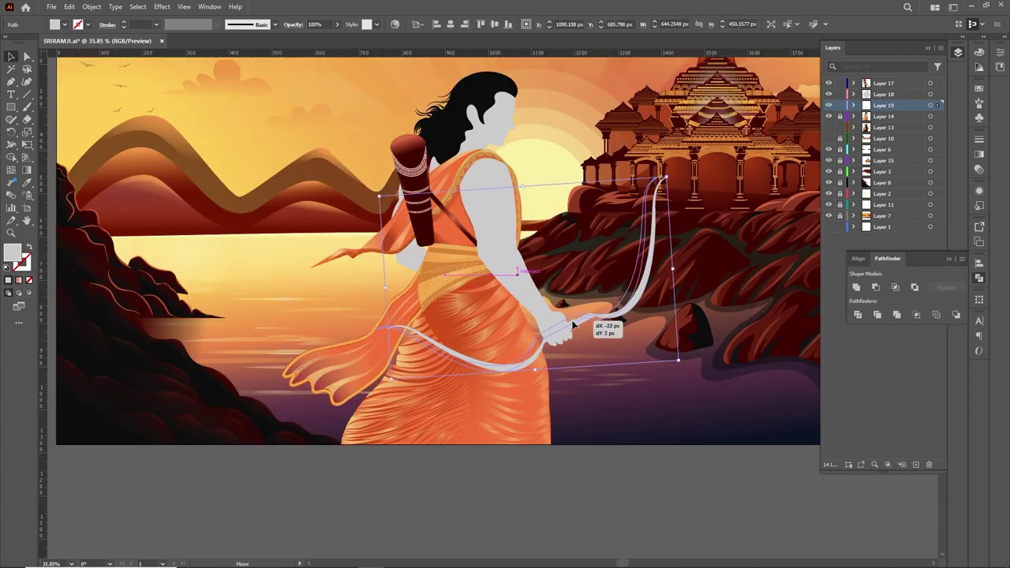
# Apply an orange gradient to the bow and edit its stop colours
pyautogui.click(852, 146)
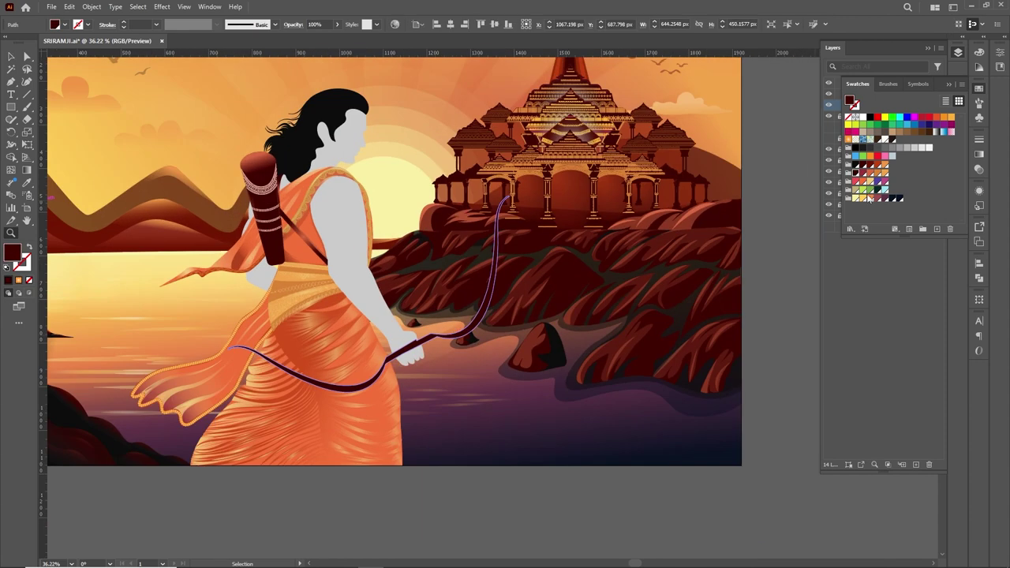
pyautogui.hotkey('ctrl', 'F9')
pyautogui.doubleClick(855, 234)
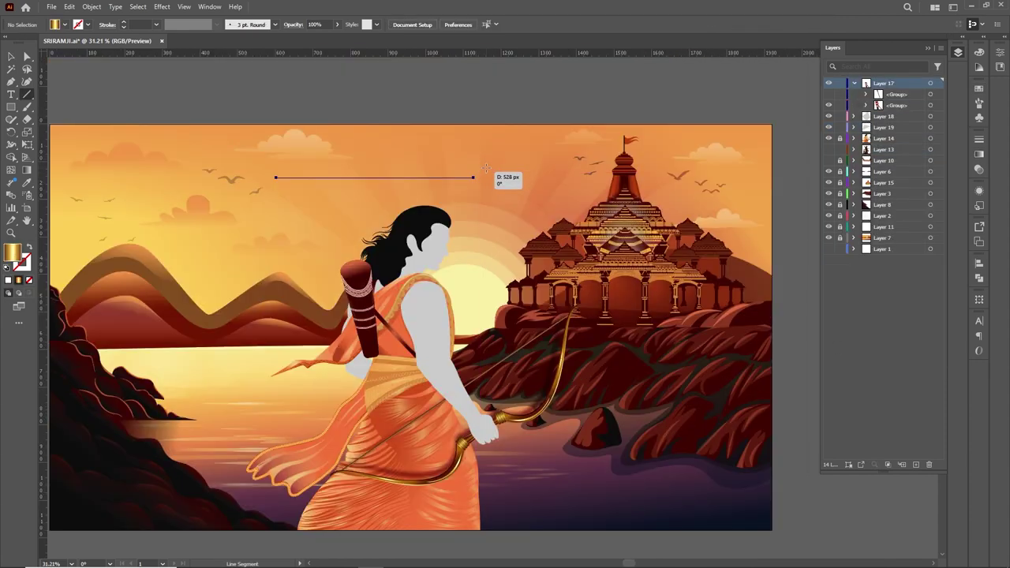
# Draw a horizontal line in the sky and offset its path twice
pyautogui.moveTo(486, 168); pyautogui.dragTo(473, 177)
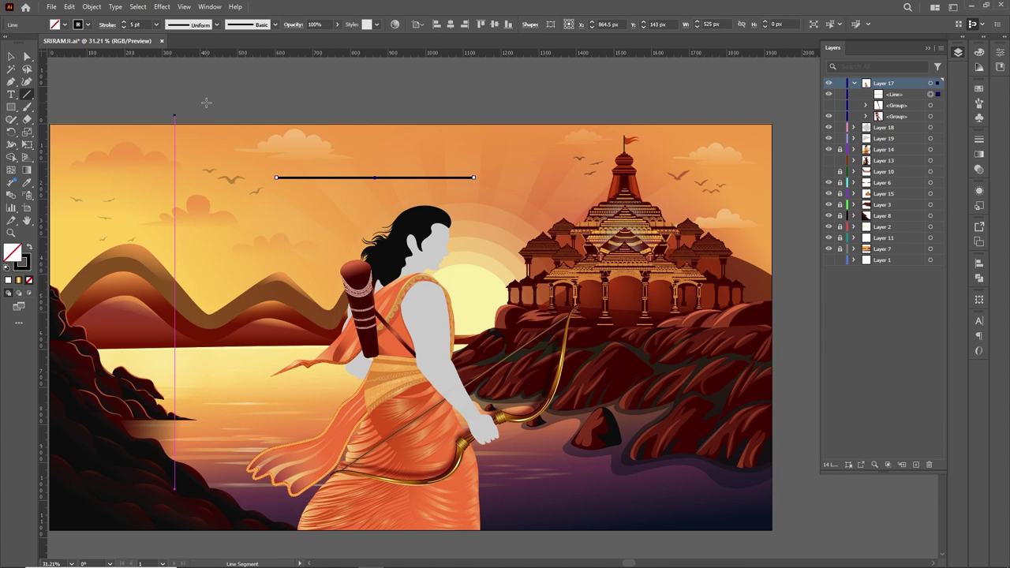
pyautogui.click(625, 316)
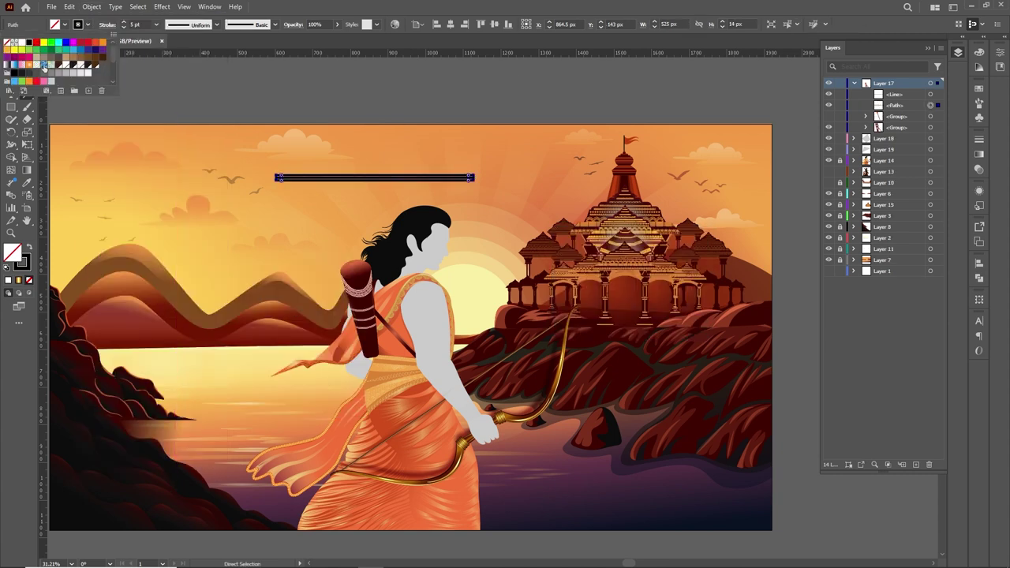
pyautogui.press('a')
pyautogui.scroll(3, 499, 147)
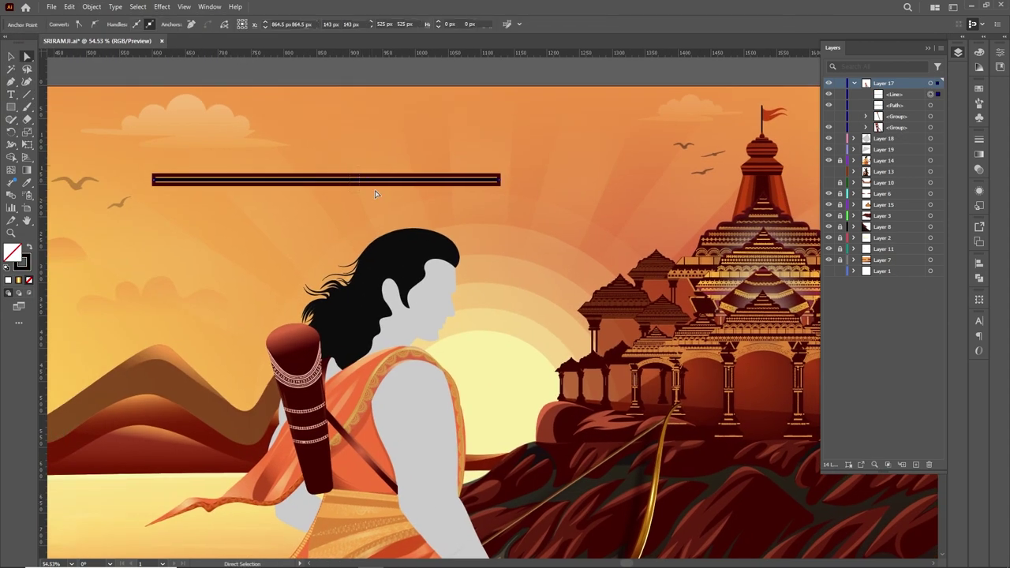
pyautogui.click(91, 6)
pyautogui.click(260, 304)
pyautogui.click(624, 313)
pyautogui.click(91, 6)
# Merge all the bar outlines into a striped shaft with the Shape Builder
pyautogui.click(522, 175)
pyautogui.moveTo(510, 162)
pyautogui.mouseDown()
pyautogui.moveTo(497, 196)
pyautogui.moveTo(534, 190)
pyautogui.mouseUp()
pyautogui.hotkey('shift', 'm')
pyautogui.press('v')
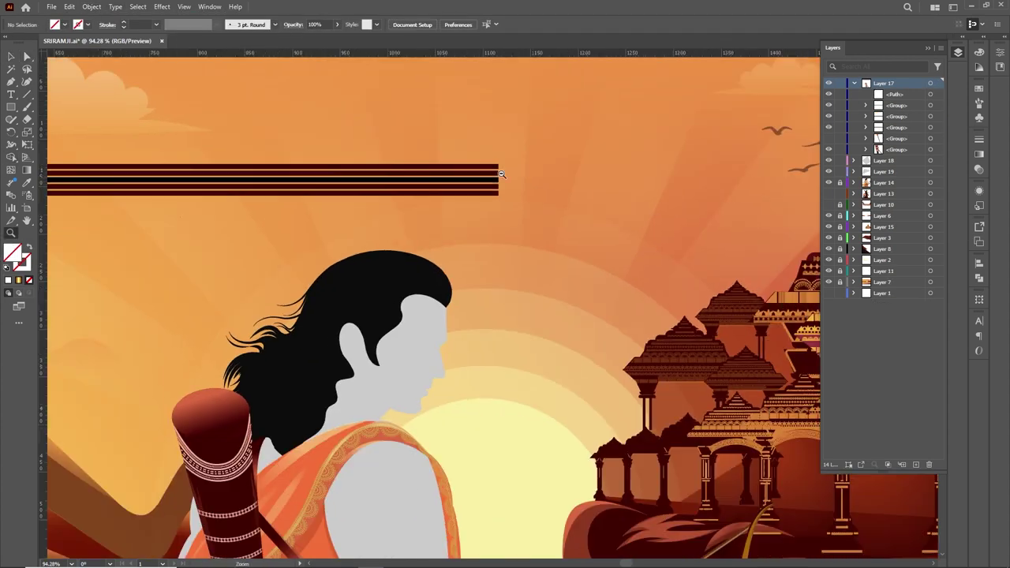
pyautogui.scroll(-3, 404, 320)
# Draw a dark red rectangle above the bar, notch it into a chevron, and recolour it lighter red
pyautogui.press('m')
pyautogui.moveTo(319, 274); pyautogui.dragTo(365, 297)
pyautogui.scroll(3, 350, 281)
pyautogui.click(56, 24)
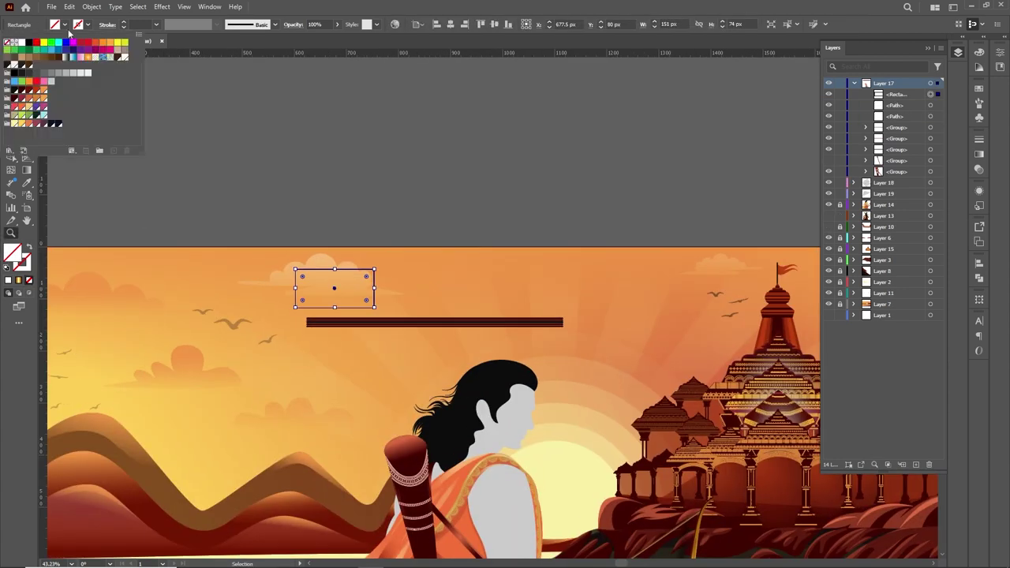
pyautogui.click(47, 49)
pyautogui.moveTo(296, 288)
pyautogui.mouseDown()
pyautogui.moveTo(320, 288)
pyautogui.moveTo(374, 258)
pyautogui.mouseUp()
pyautogui.scroll(3, 313, 277)
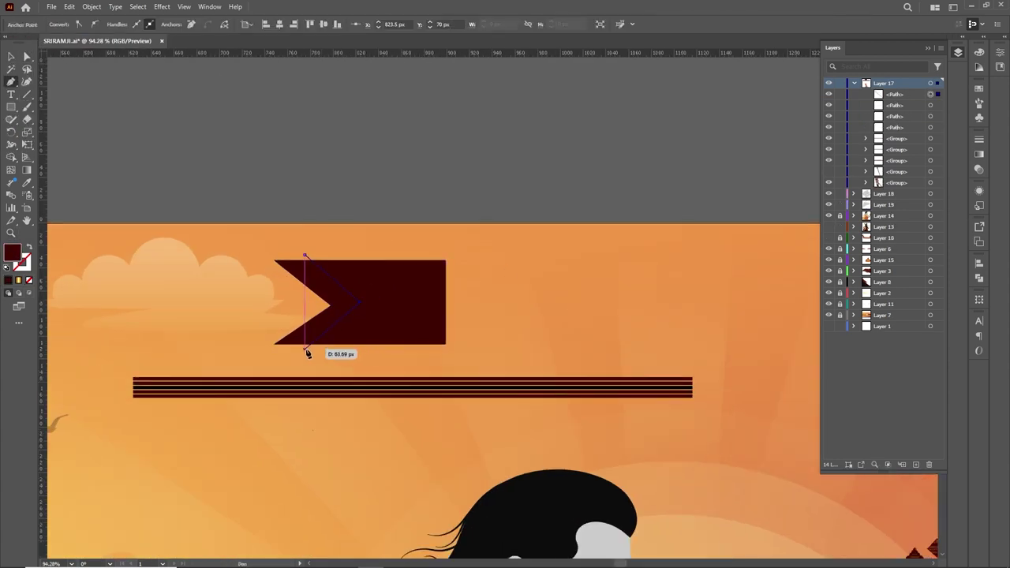
pyautogui.click(374, 292)
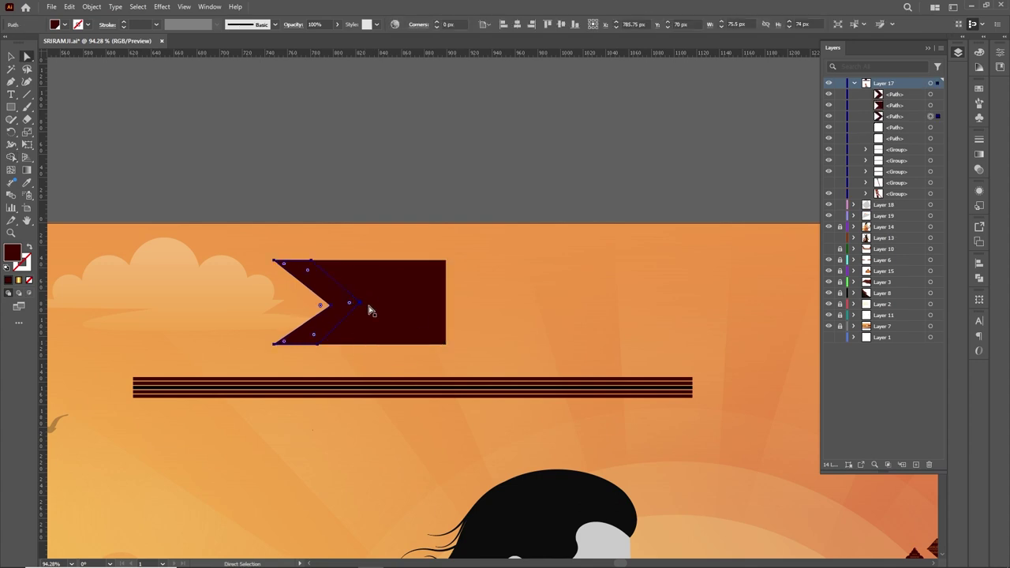
# Duplicate the chevron twice to the right to form the fletching banner
pyautogui.scroll(3, 372, 309)
pyautogui.moveTo(369, 299); pyautogui.dragTo(498, 298)
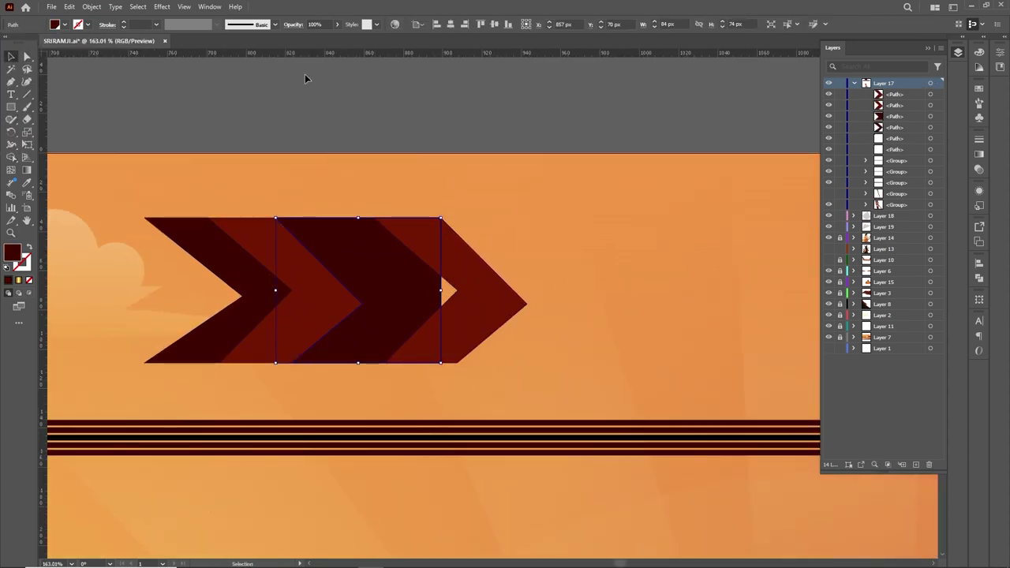
pyautogui.moveTo(320, 291)
pyautogui.mouseDown()
pyautogui.moveTo(463, 289)
pyautogui.moveTo(419, 294)
pyautogui.mouseUp()
pyautogui.press('p')
pyautogui.press('a')
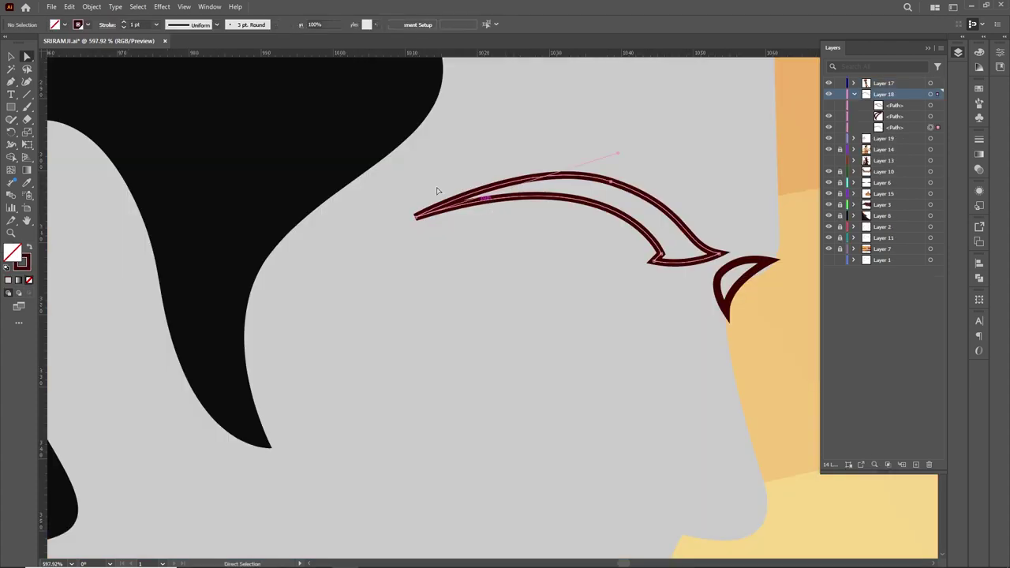
# Convert the eyebrow stroke into a filled shape and set its colour
pyautogui.moveTo(438, 191); pyautogui.dragTo(403, 225)
pyautogui.hotkey('shift', 'x')
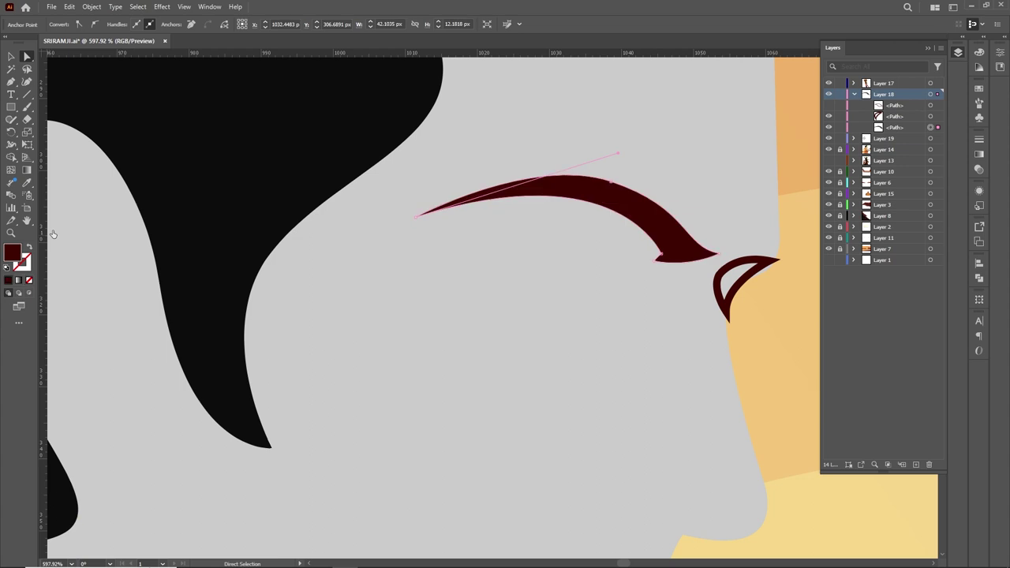
pyautogui.click(980, 89)
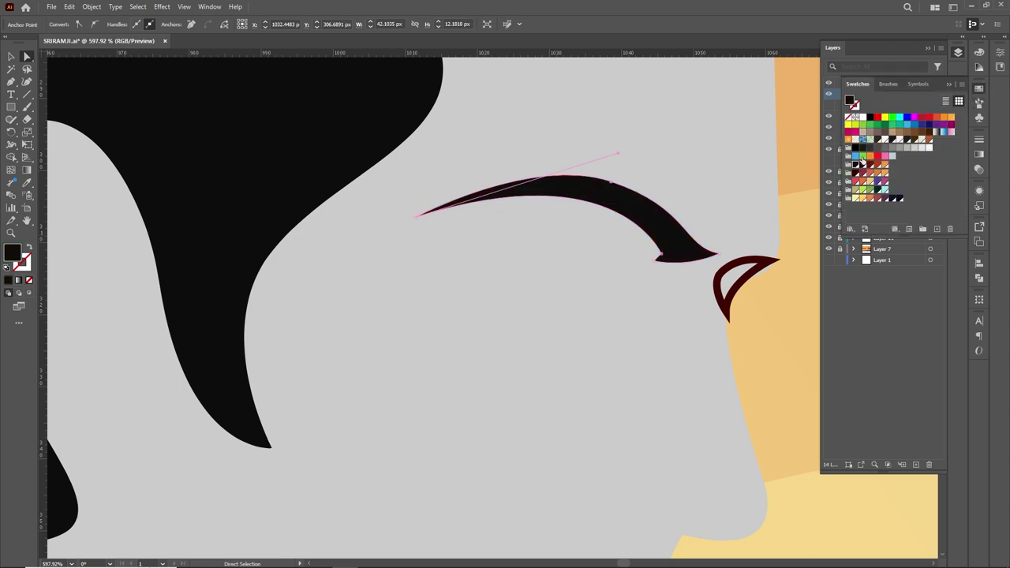
pyautogui.click(654, 291)
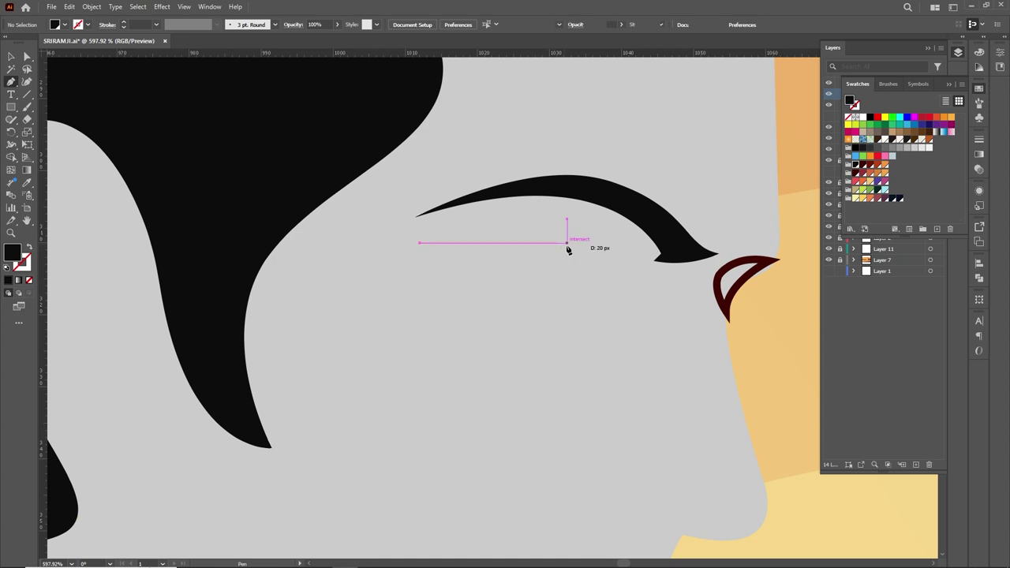
# Curve the eye outline closed into a lens shape
pyautogui.moveTo(557, 235); pyautogui.dragTo(586, 230)
pyautogui.moveTo(658, 286); pyautogui.dragTo(601, 302)
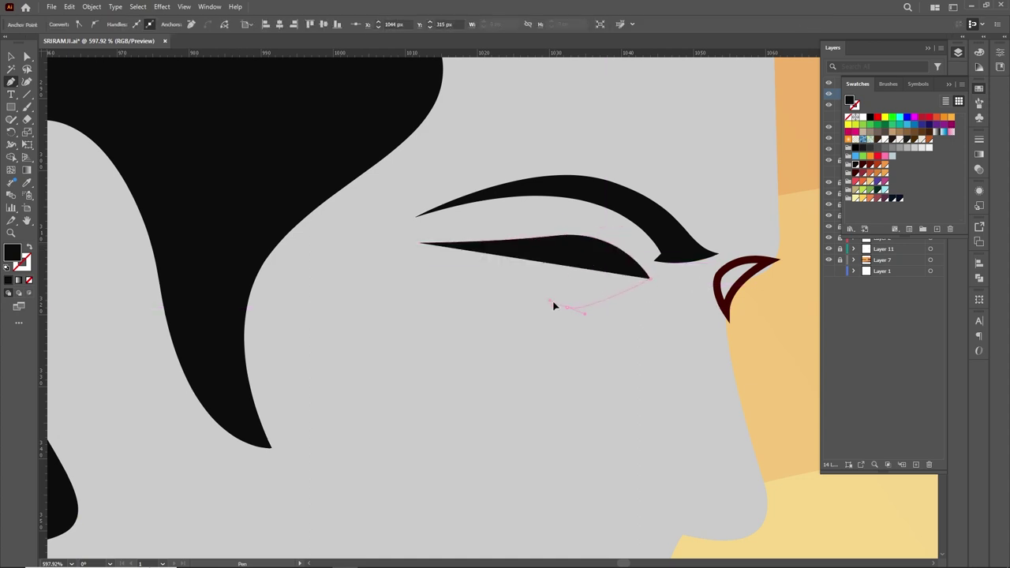
pyautogui.moveTo(421, 244); pyautogui.dragTo(433, 262)
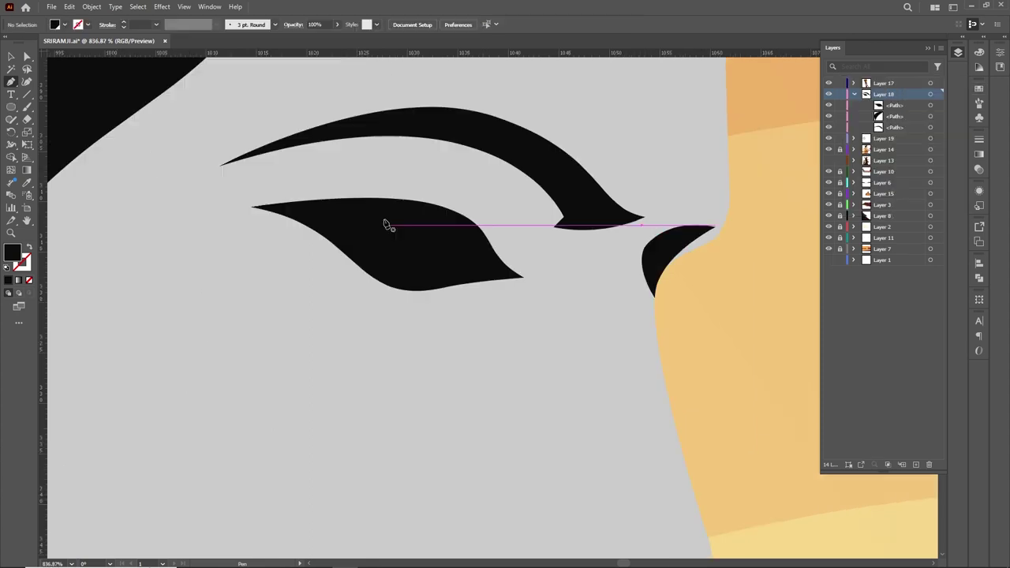
# Draw a closed white highlight inside the eye with three pointed notches on top
pyautogui.click(387, 241)
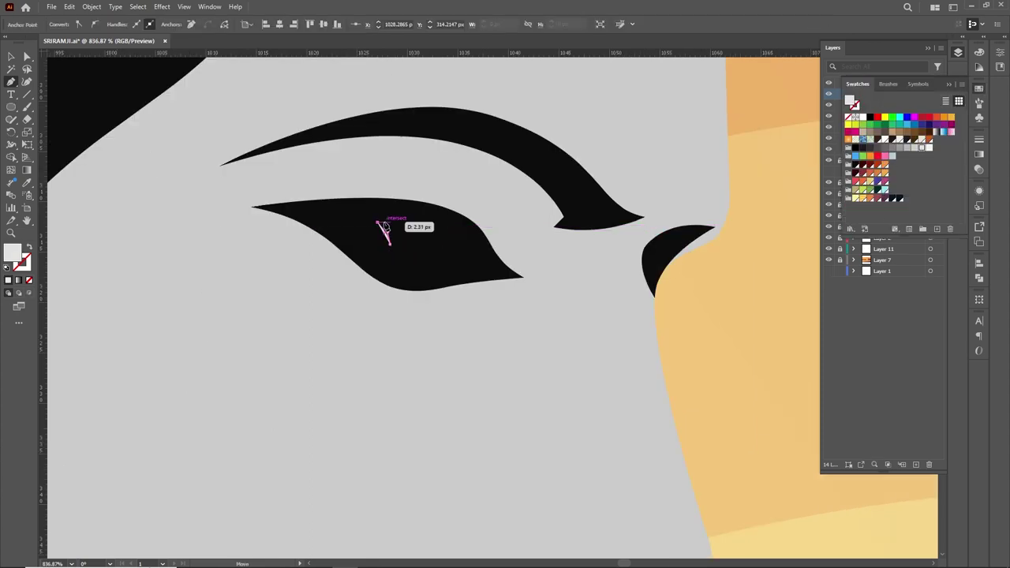
pyautogui.scroll(5, 398, 244)
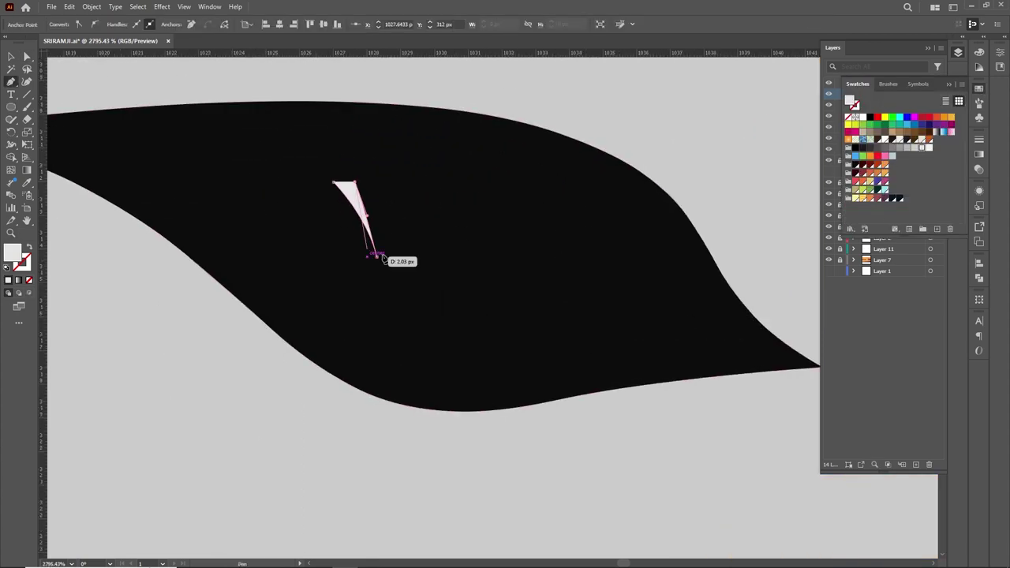
pyautogui.moveTo(377, 256)
pyautogui.mouseDown()
pyautogui.moveTo(387, 242)
pyautogui.moveTo(432, 231)
pyautogui.mouseUp()
pyautogui.click(401, 182)
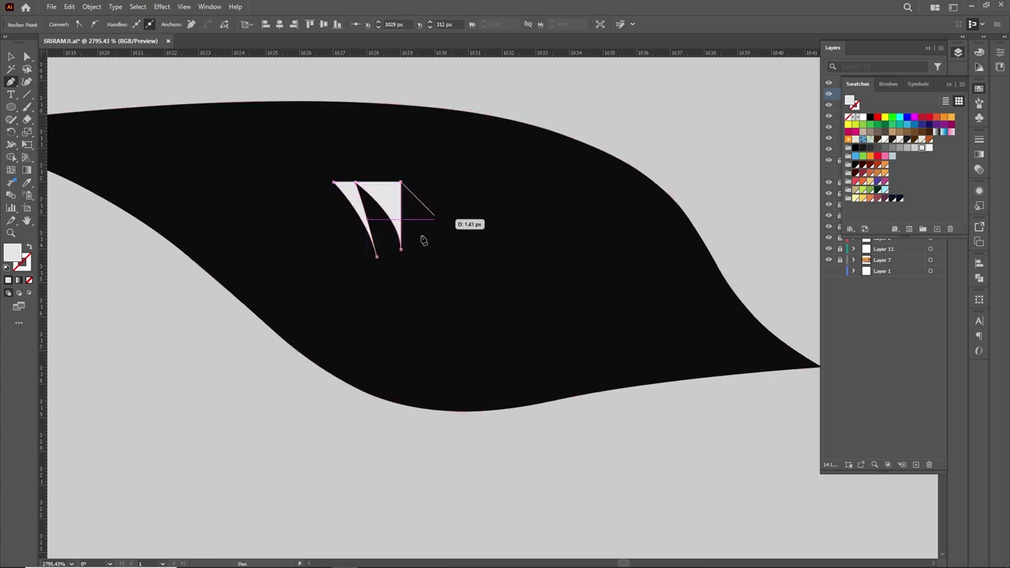
pyautogui.click(428, 183)
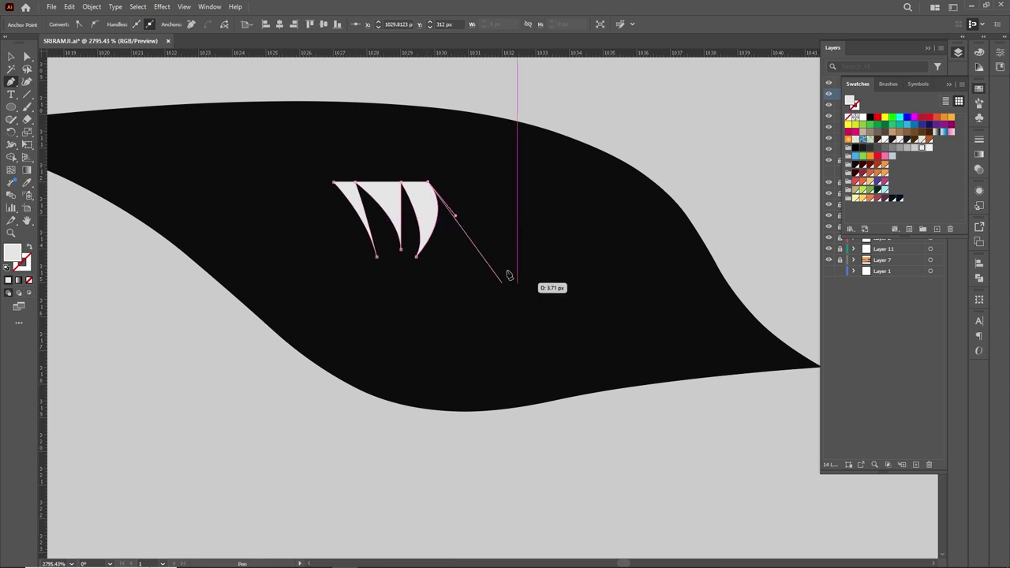
pyautogui.moveTo(535, 282); pyautogui.dragTo(535, 384)
pyautogui.moveTo(335, 282); pyautogui.dragTo(333, 350)
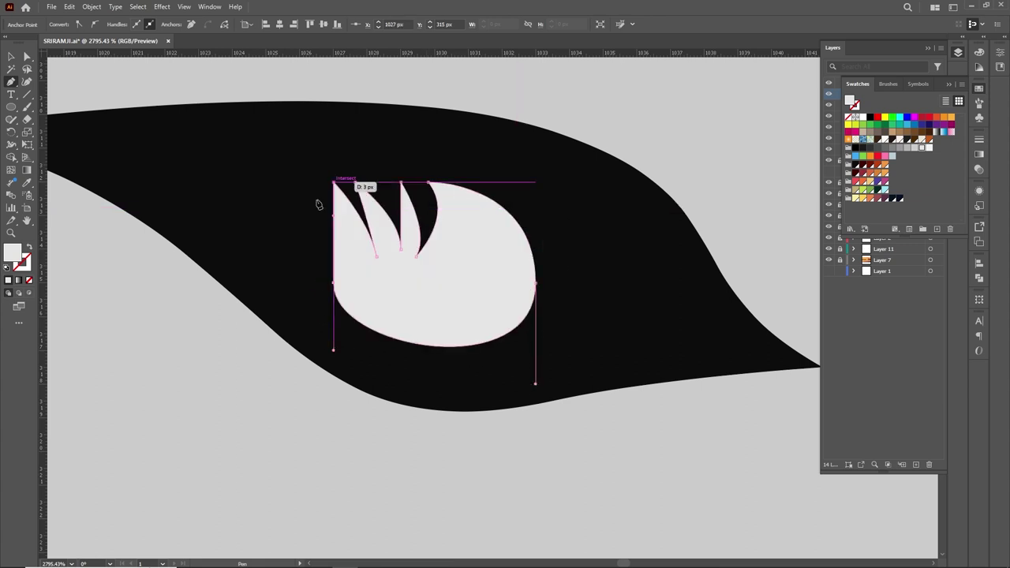
pyautogui.click(343, 172)
pyautogui.press('a')
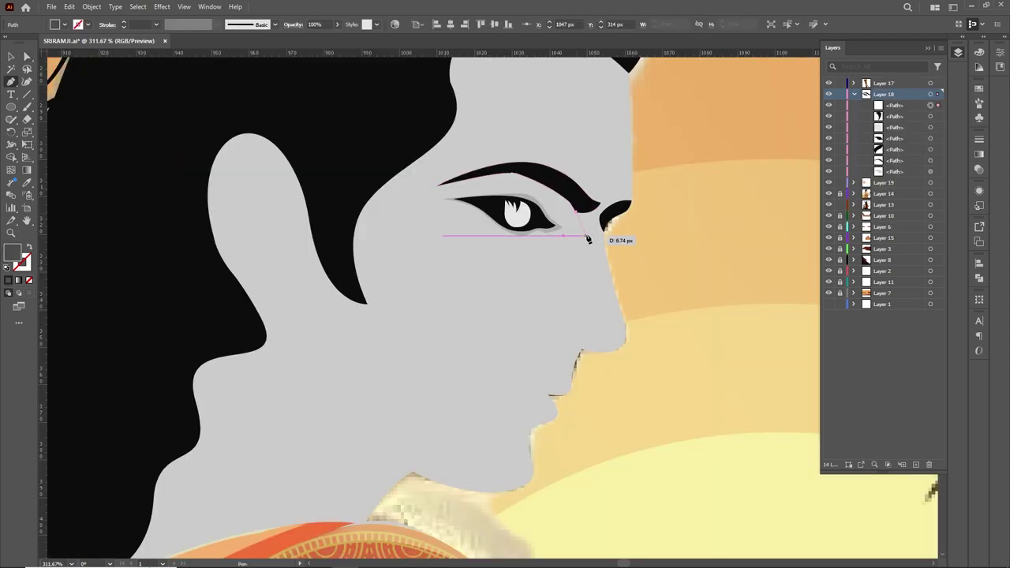
# Draw a shadow shape from the nostril up the nose bridge to the brow tip
pyautogui.moveTo(602, 244); pyautogui.dragTo(601, 323)
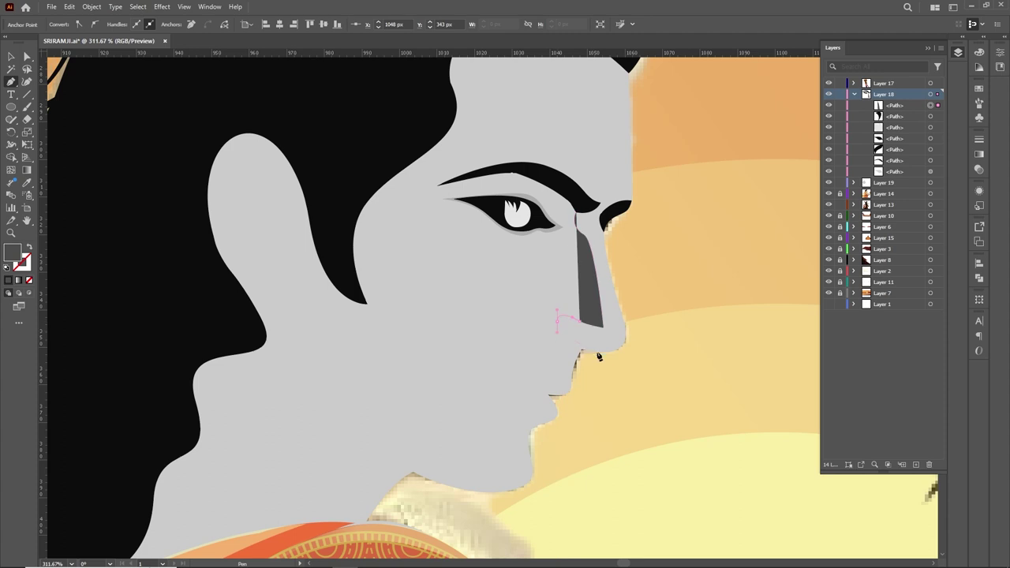
pyautogui.scroll(2, 616, 340)
pyautogui.moveTo(587, 345); pyautogui.dragTo(621, 349)
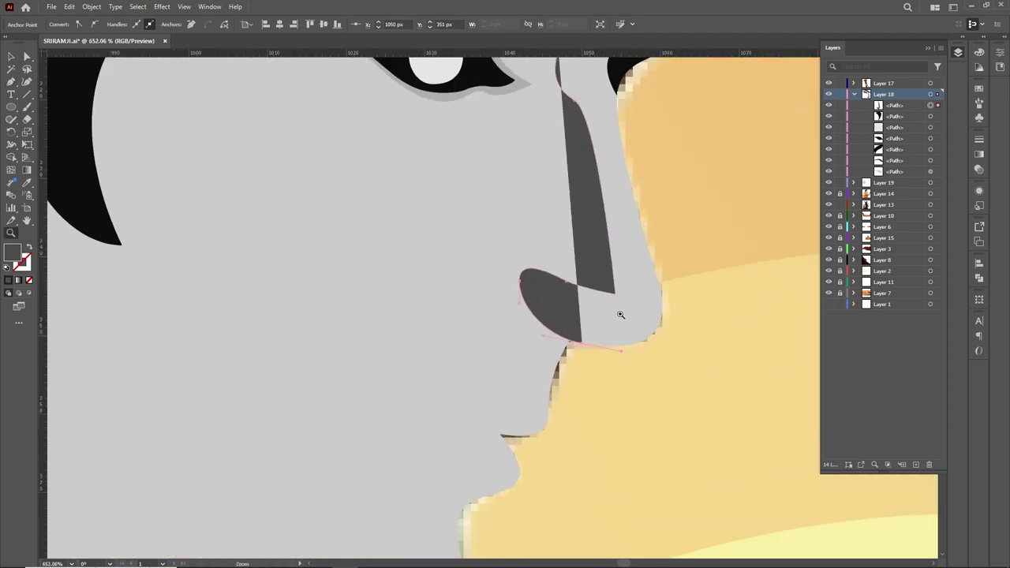
pyautogui.scroll(2, 670, 284)
pyautogui.click(605, 192)
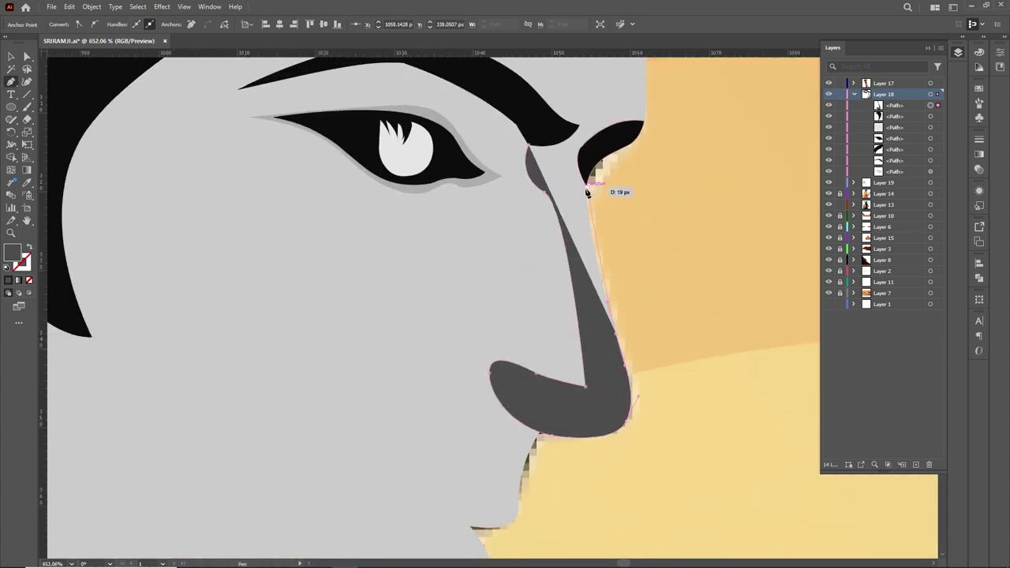
pyautogui.moveTo(591, 162); pyautogui.dragTo(594, 140)
pyautogui.click(646, 118)
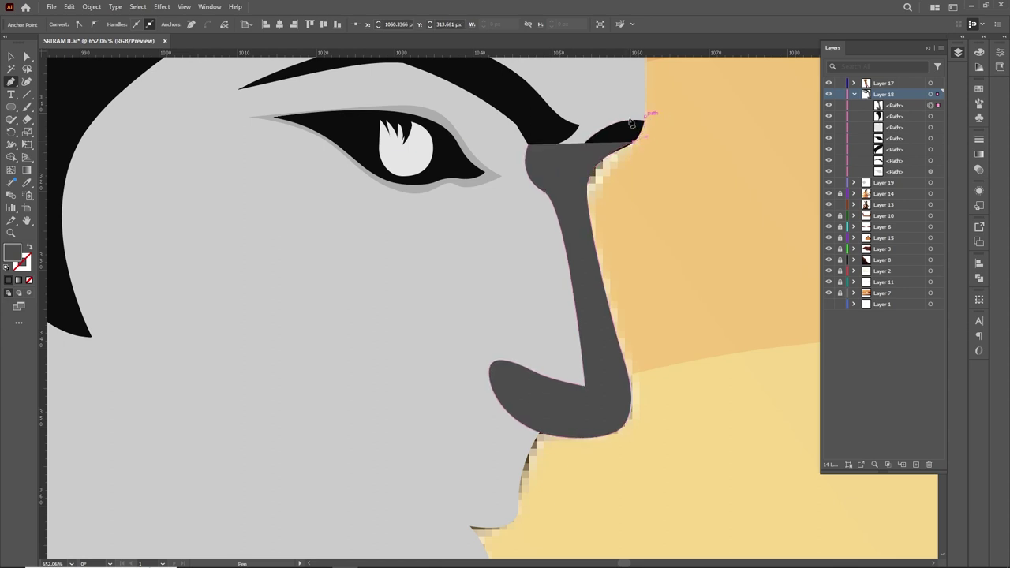
pyautogui.click(581, 125)
# Fill the nose shadow with light grey
pyautogui.keyDown('ctrl'); pyautogui.click(537, 374); pyautogui.keyUp('ctrl')
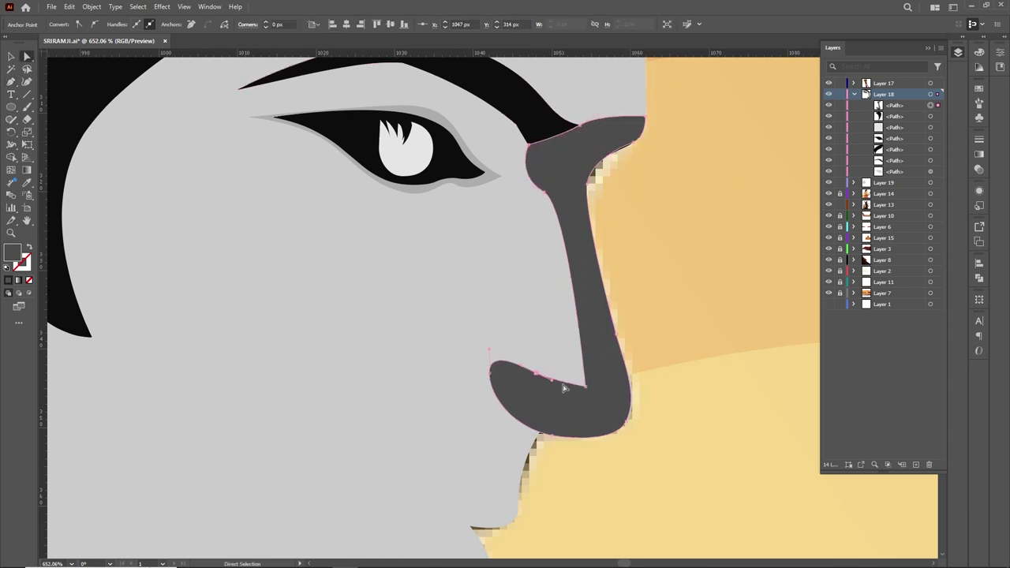
pyautogui.click(613, 408)
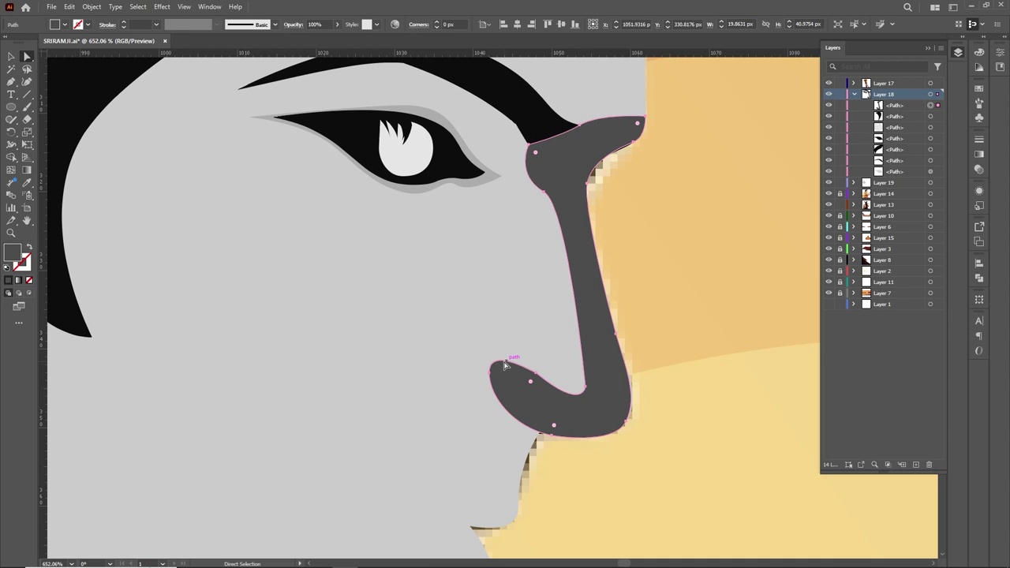
pyautogui.click(980, 101)
pyautogui.click(920, 149)
pyautogui.click(892, 155)
pyautogui.hotkey('ctrl', 'shift', 'a')
# Draw a grey eyelid shading shape under the brow and nudge it slightly left
pyautogui.press('z')
pyautogui.keyDown('alt'); pyautogui.click(661, 384); pyautogui.keyUp('alt')
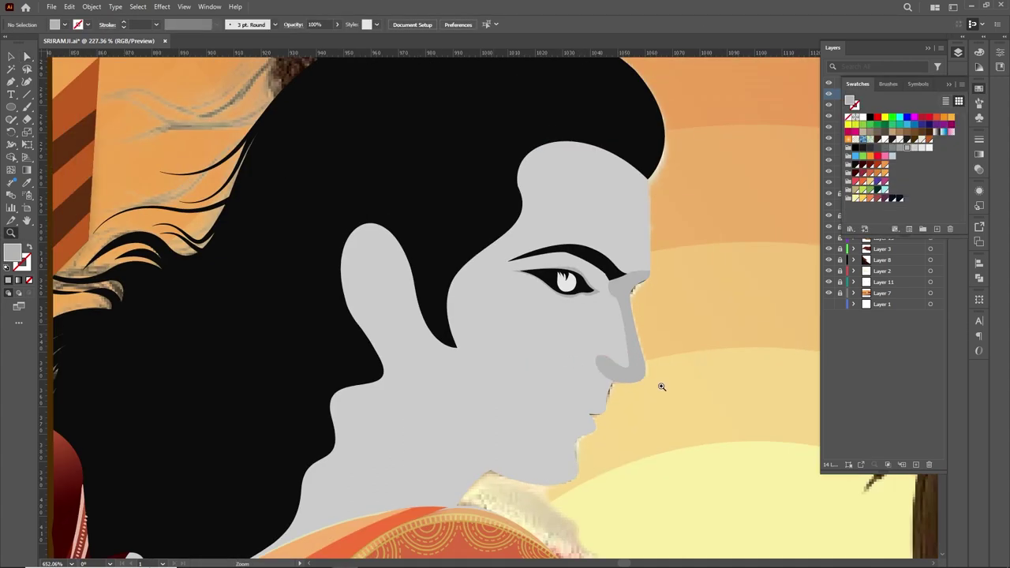
pyautogui.moveTo(661, 384); pyautogui.dragTo(753, 315)
pyautogui.click(754, 315)
pyautogui.click(545, 252)
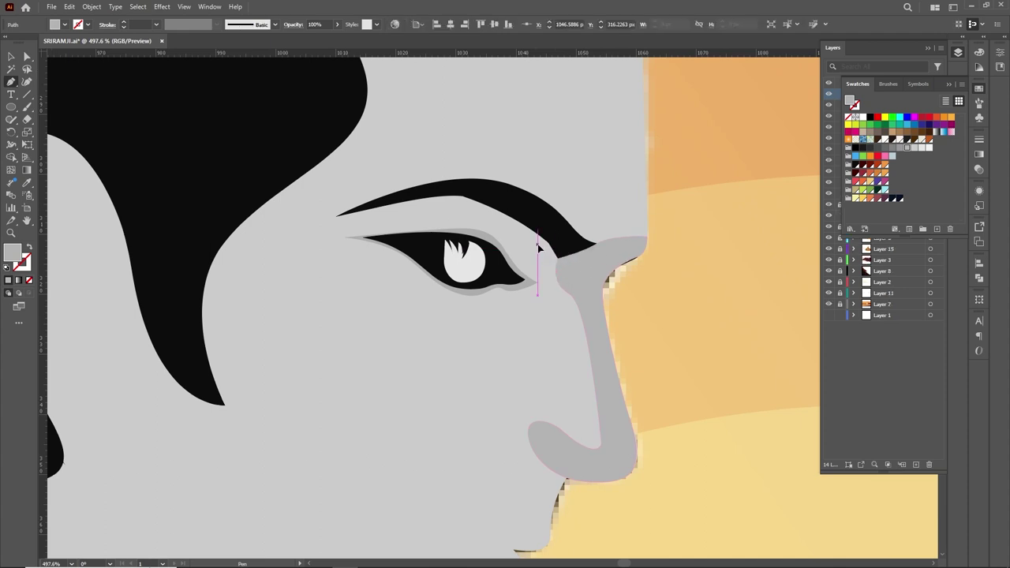
pyautogui.click(339, 218)
pyautogui.moveTo(466, 174)
pyautogui.mouseDown()
pyautogui.moveTo(511, 175)
pyautogui.moveTo(592, 235)
pyautogui.moveTo(635, 239)
pyautogui.mouseUp()
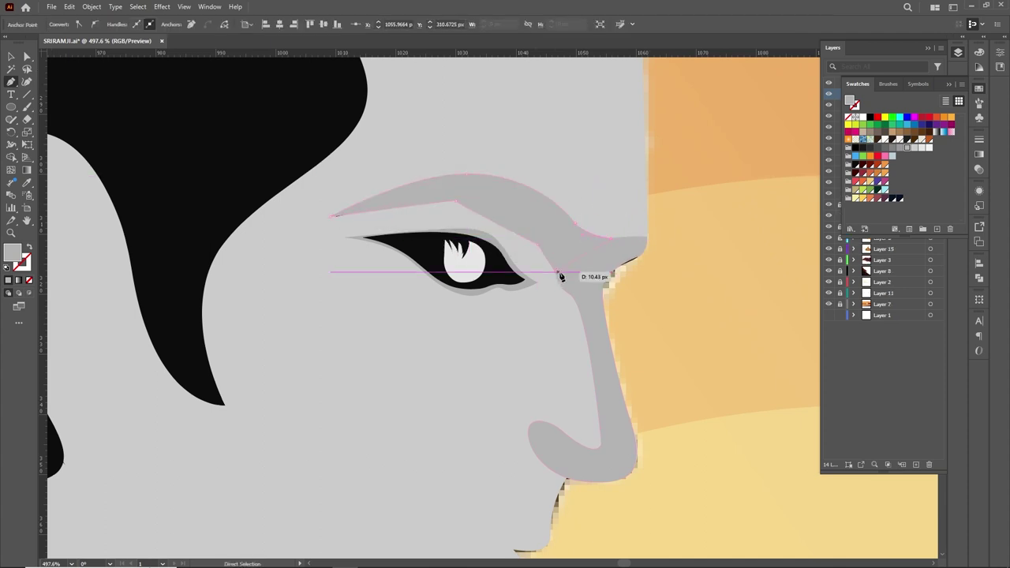
pyautogui.press('v')
pyautogui.moveTo(582, 265); pyautogui.dragTo(623, 273)
# Send the grey shading behind the eyebrow and move the eyebrow's lower point
pyautogui.rightClick(614, 345)
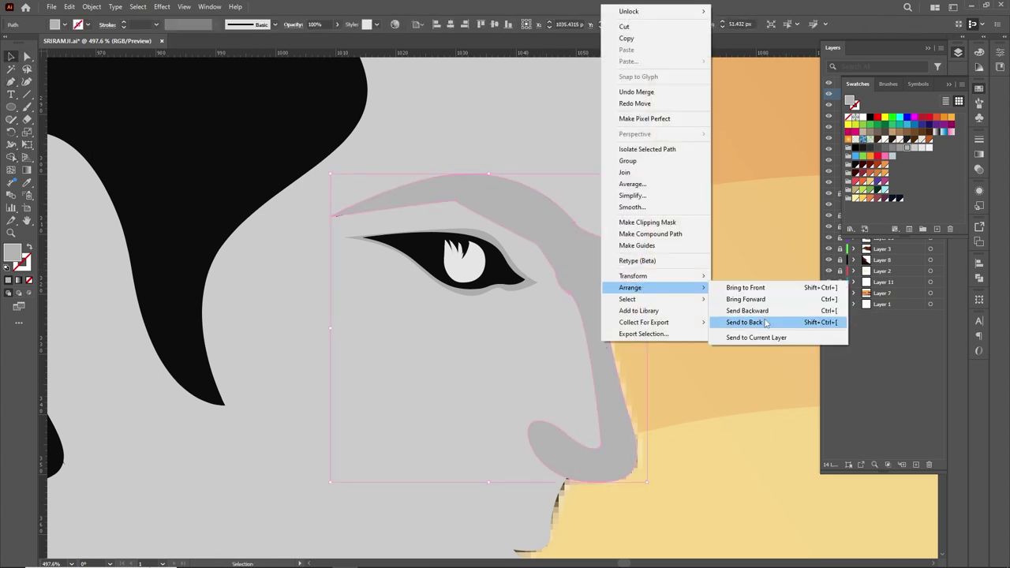
pyautogui.click(767, 323)
pyautogui.click(744, 304)
pyautogui.scroll(3, 543, 247)
pyautogui.press('a')
pyautogui.click(195, 203)
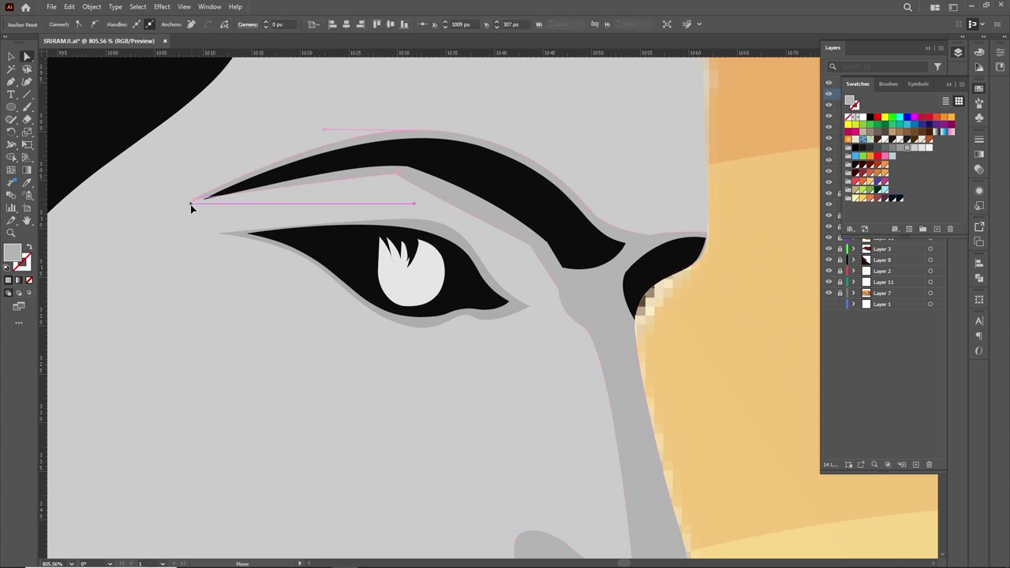
pyautogui.moveTo(396, 175); pyautogui.dragTo(402, 173)
pyautogui.click(535, 253)
# Adjust the grey shading shape's edge near the nose
pyautogui.scroll(3, 629, 342)
pyautogui.press('p')
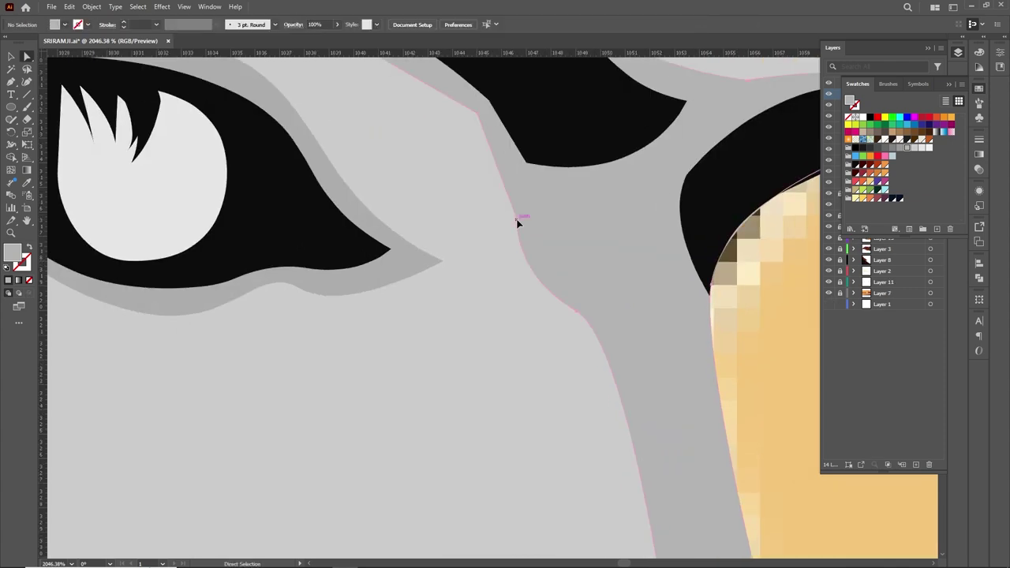
pyautogui.keyDown('ctrl'); pyautogui.click(518, 224); pyautogui.keyUp('ctrl')
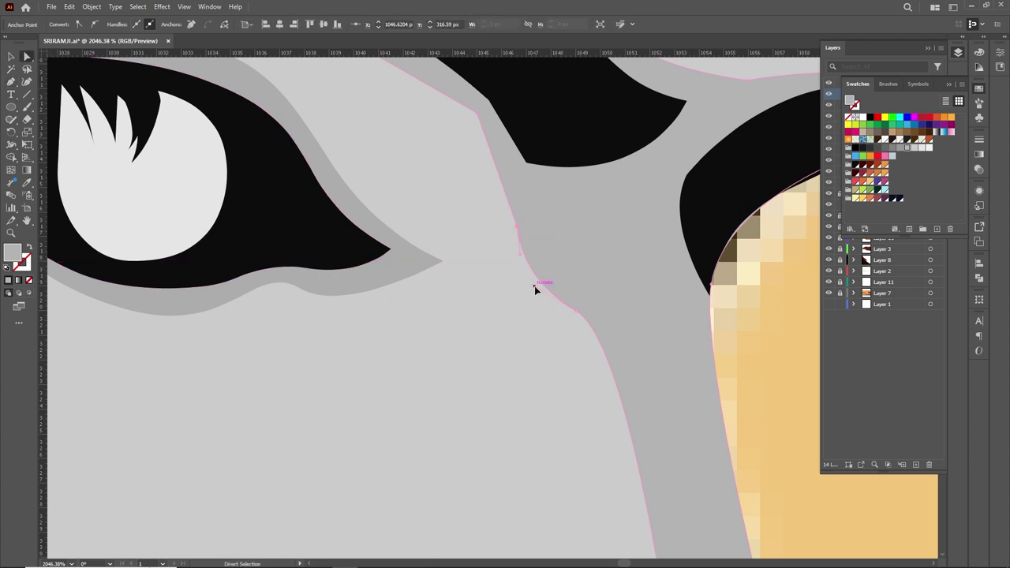
pyautogui.press('a')
pyautogui.click(520, 230)
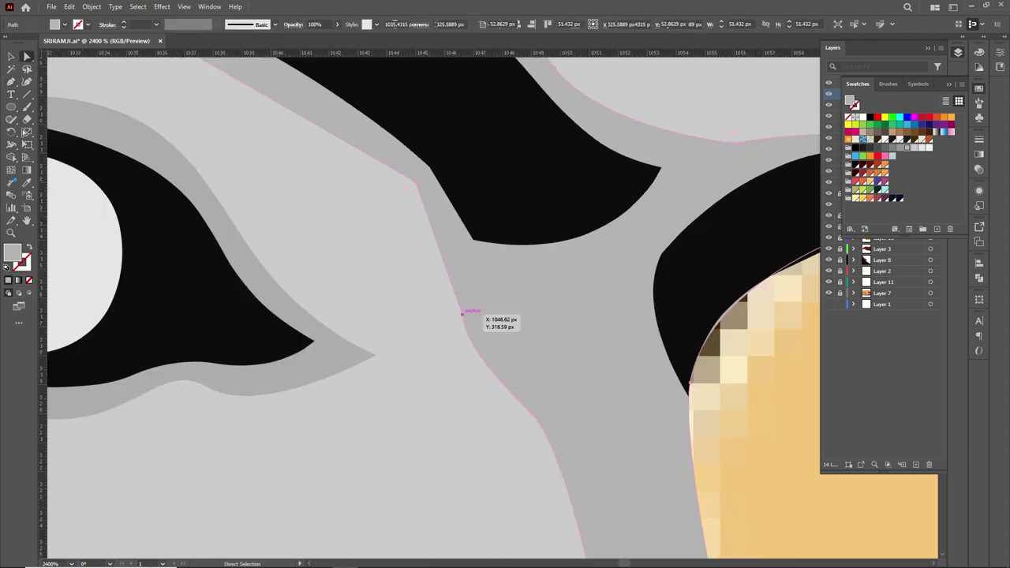
pyautogui.scroll(-5, 553, 300)
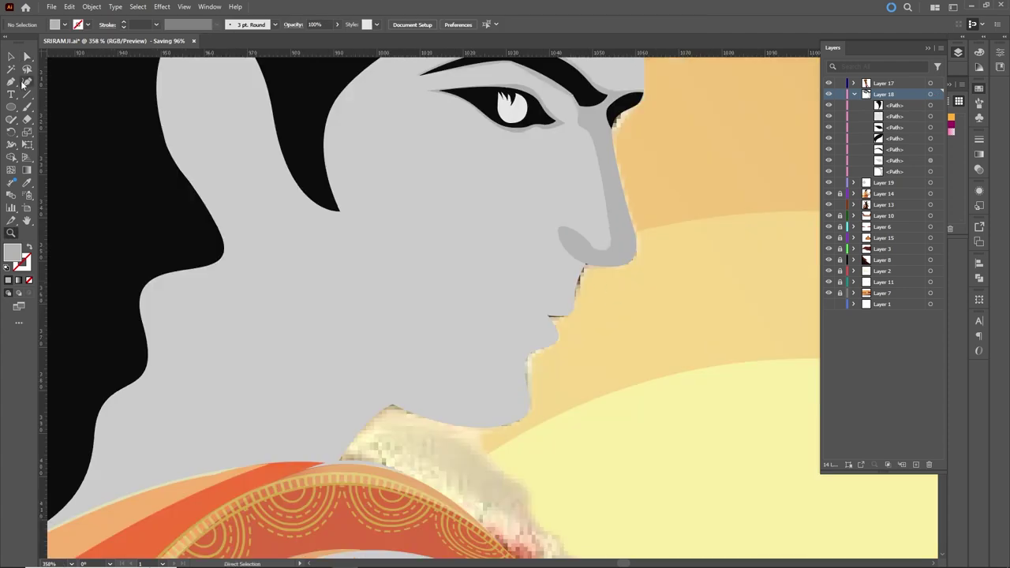
# Trace a grey shading shape along the chin, jaw and neck
pyautogui.click(543, 335)
pyautogui.click(520, 360)
pyautogui.click(501, 418)
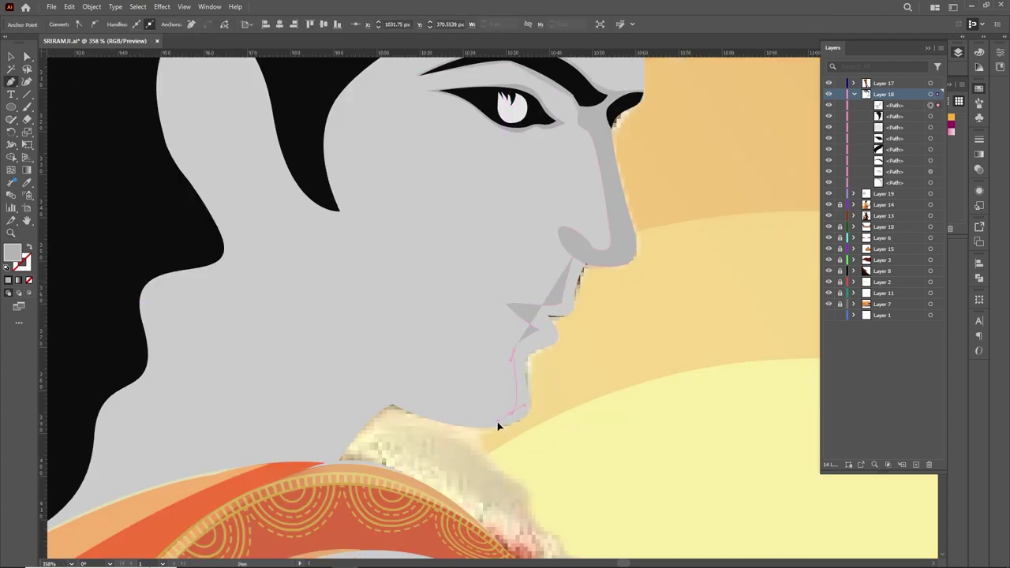
pyautogui.click(461, 358)
pyautogui.click(414, 354)
pyautogui.click(575, 406)
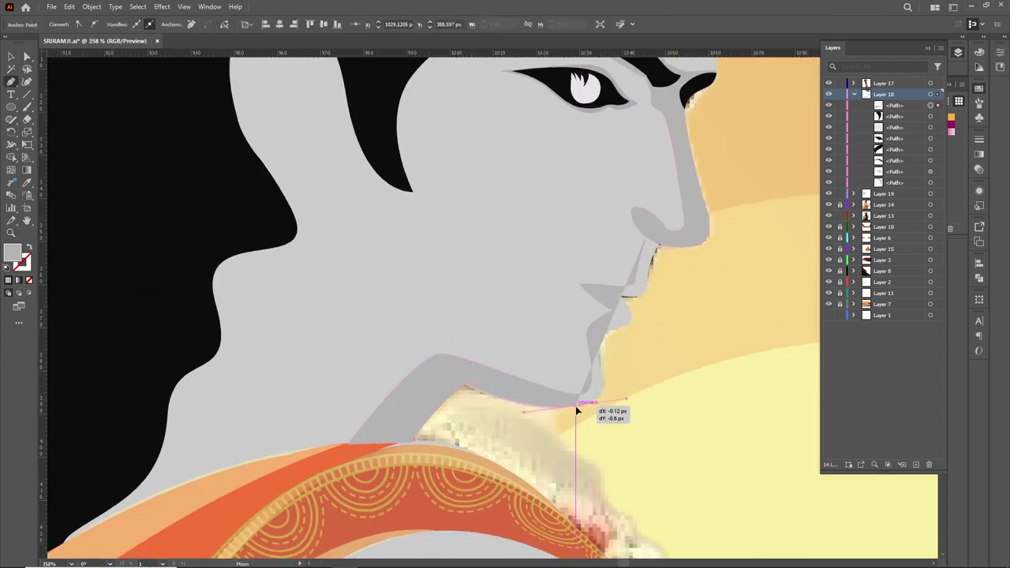
# Remove the excess grey region along the chin with the Shape Builder
pyautogui.scroll(5, 552, 341)
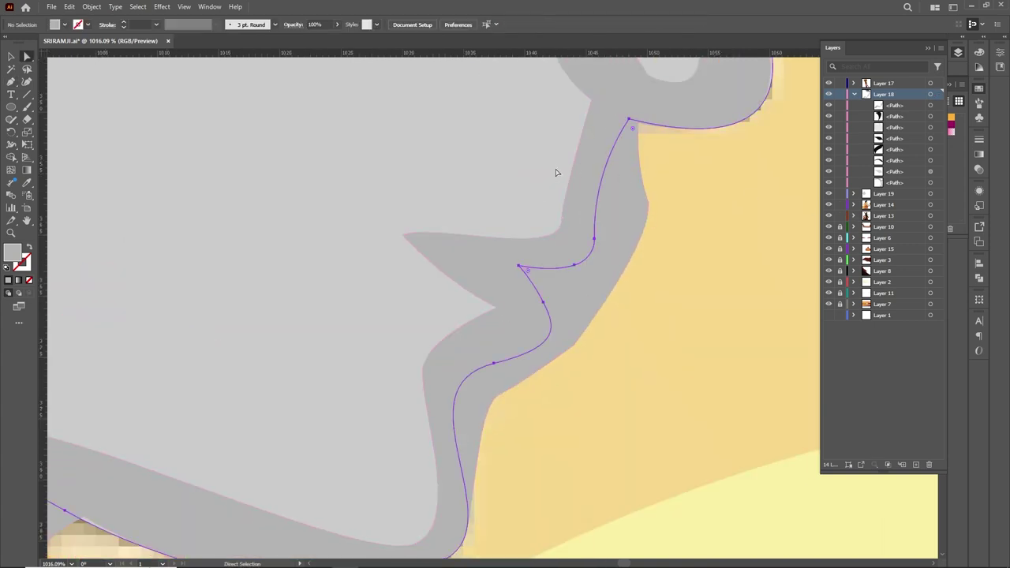
pyautogui.click(636, 220)
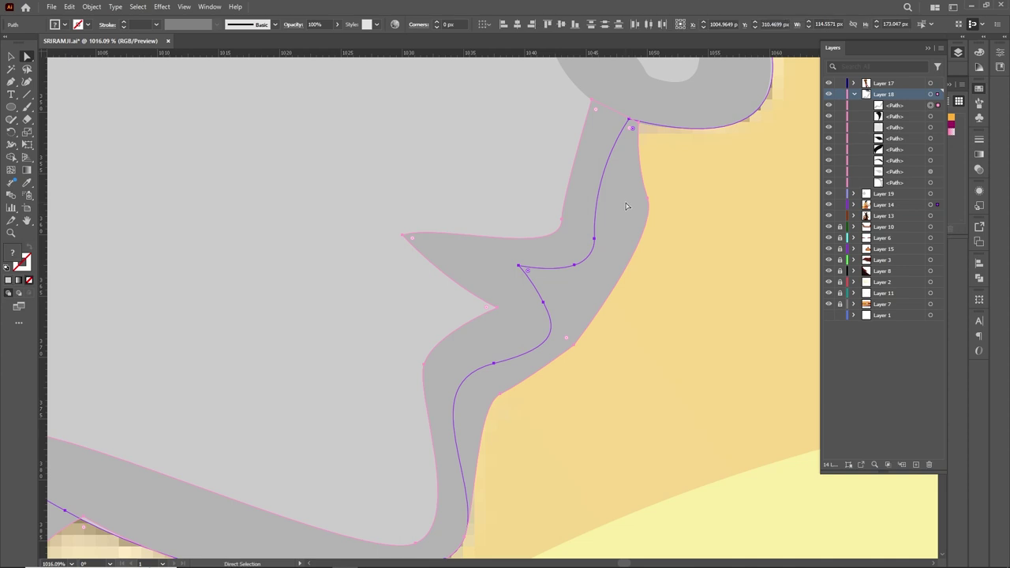
pyautogui.hotkey('shift', 'm')
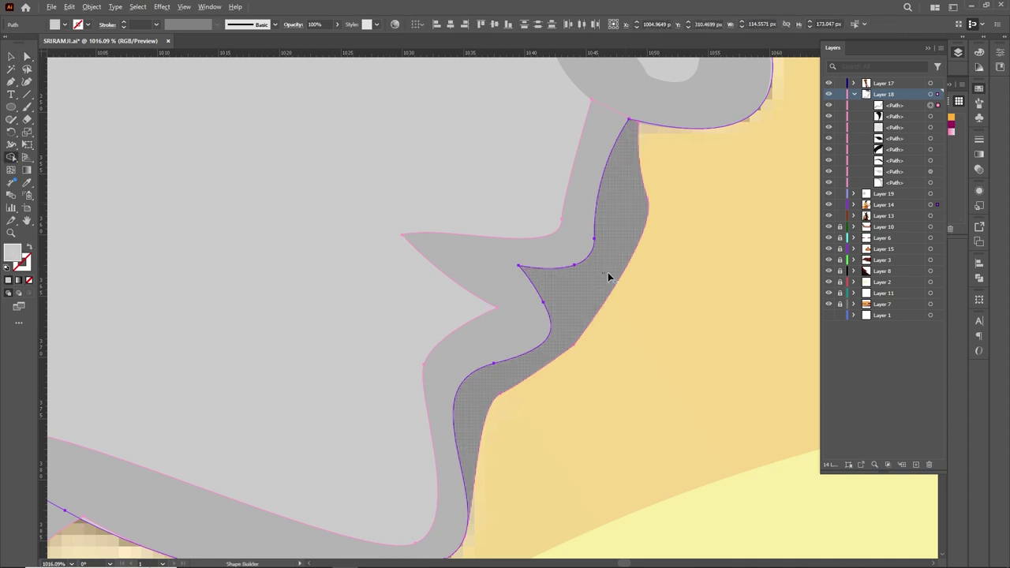
pyautogui.moveTo(675, 277); pyautogui.dragTo(675, 278)
# Give the grey body shape the same light blue skin colour
pyautogui.hotkey('ctrl', '0')
pyautogui.click(978, 93)
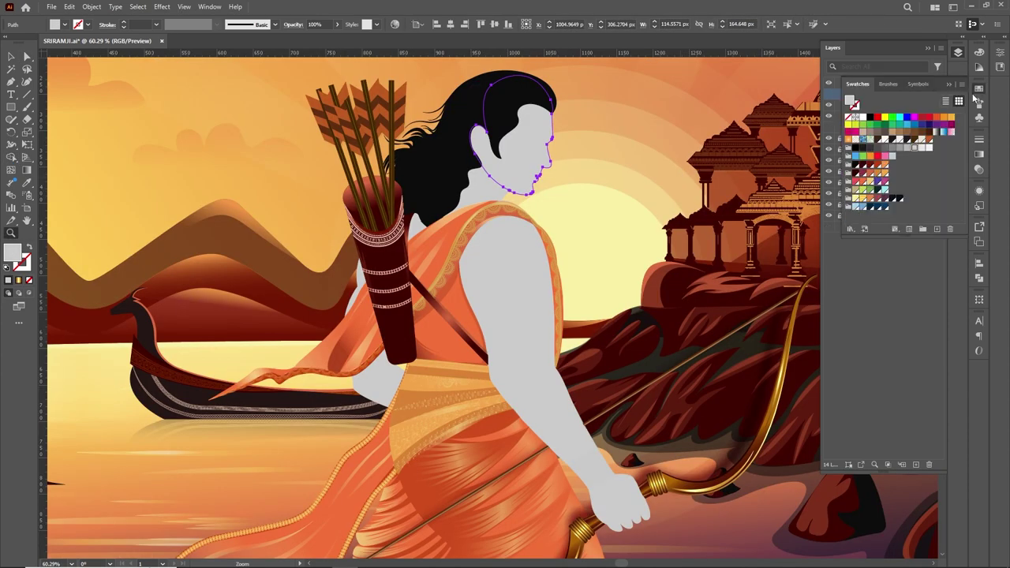
pyautogui.click(979, 66)
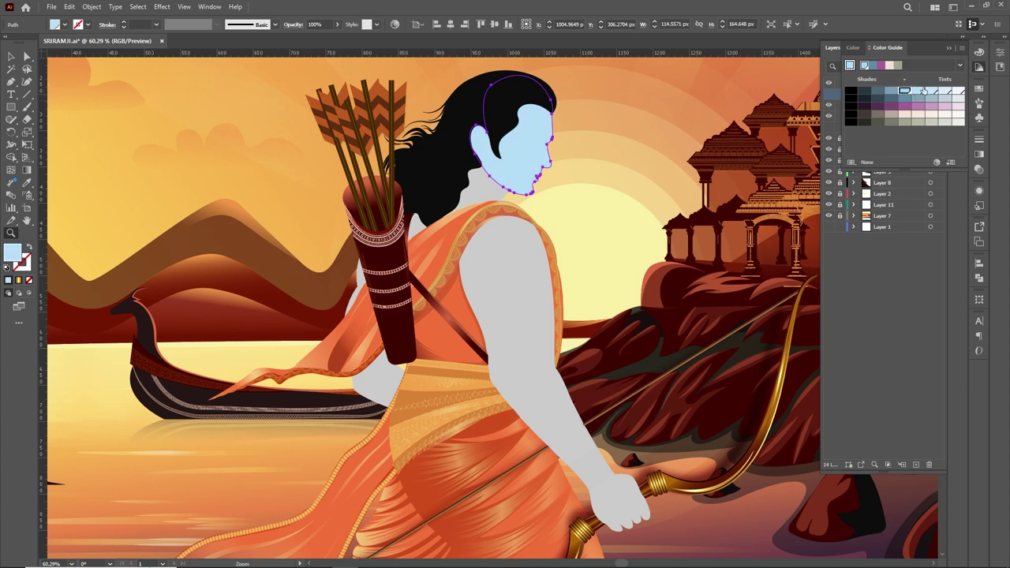
pyautogui.click(979, 94)
pyautogui.click(610, 495)
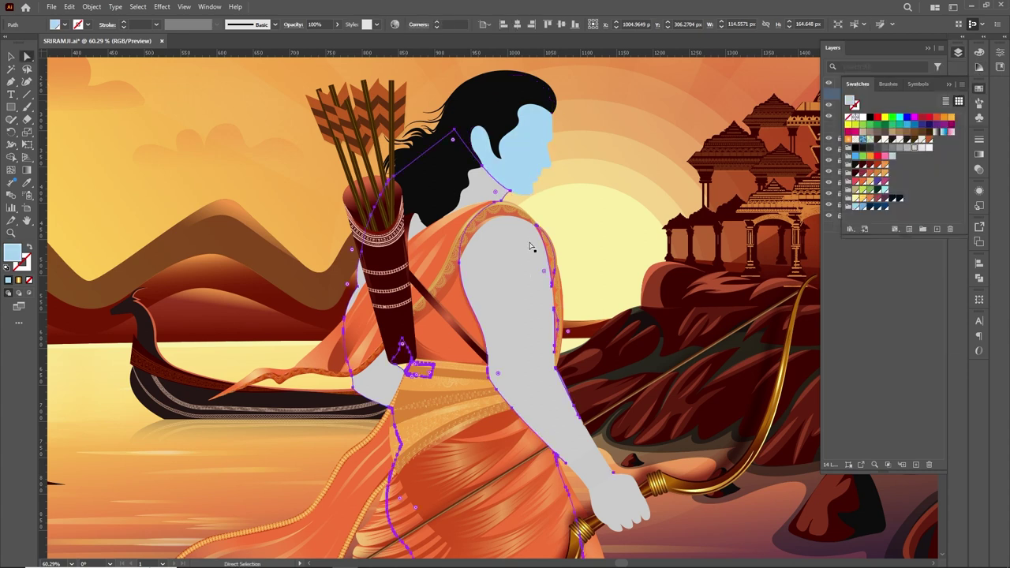
# Reshape the lip path's bottom, top edge and lower notch curves
pyautogui.click(949, 85)
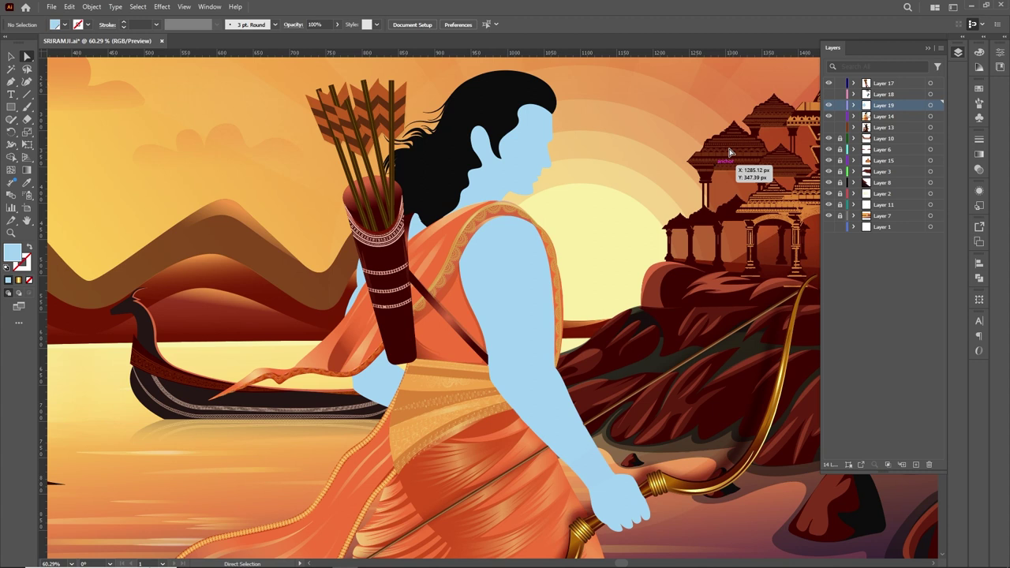
pyautogui.scroll(5, 553, 158)
pyautogui.press('p')
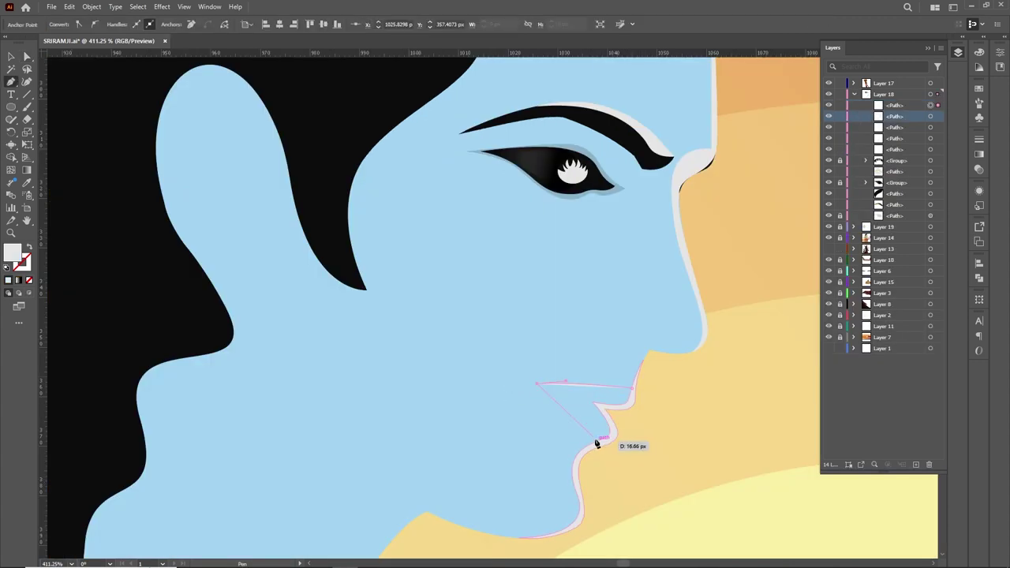
pyautogui.moveTo(610, 440); pyautogui.dragTo(607, 407)
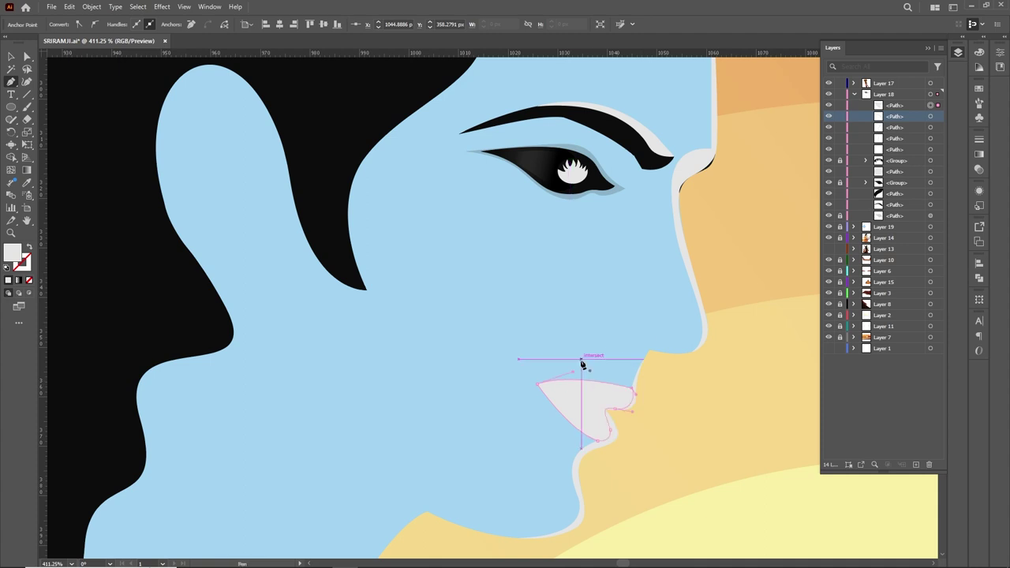
pyautogui.scroll(3, 706, 411)
pyautogui.press('a')
pyautogui.click(474, 300)
pyautogui.moveTo(474, 299); pyautogui.dragTo(527, 282)
pyautogui.click(608, 340)
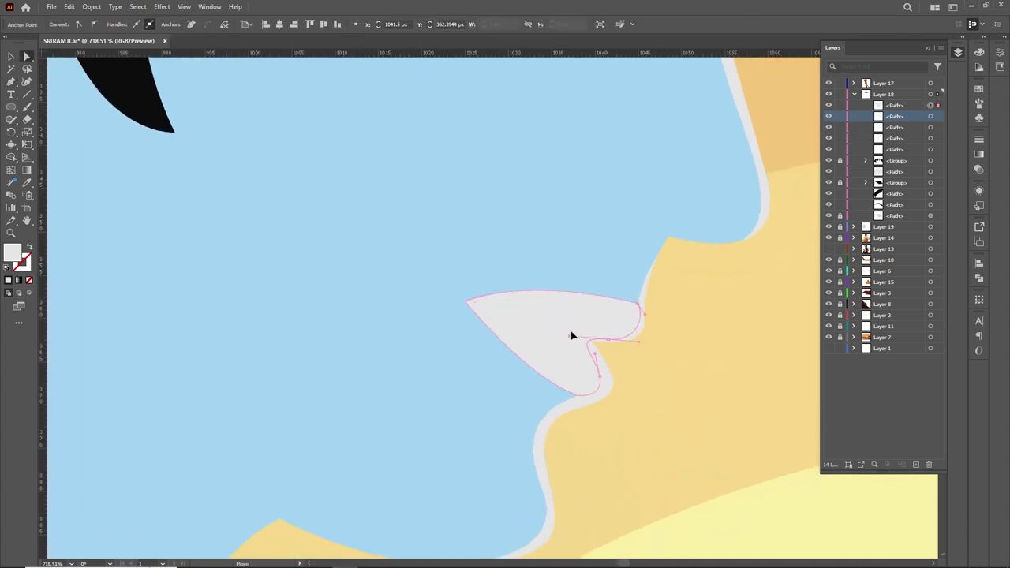
pyautogui.moveTo(568, 328); pyautogui.dragTo(648, 319)
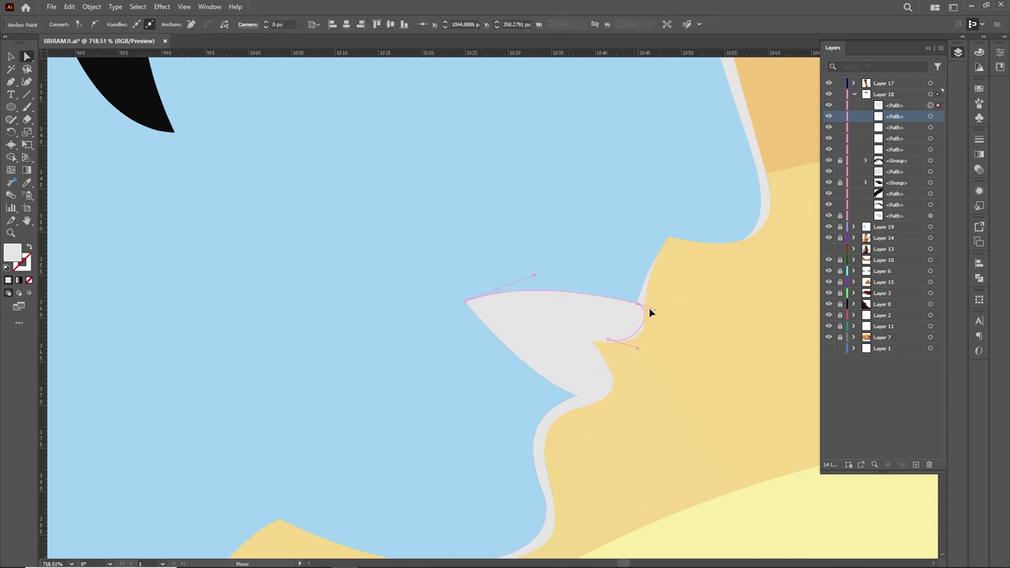
# Fill the reshaped lip with a dark maroon swatch
pyautogui.click(597, 318)
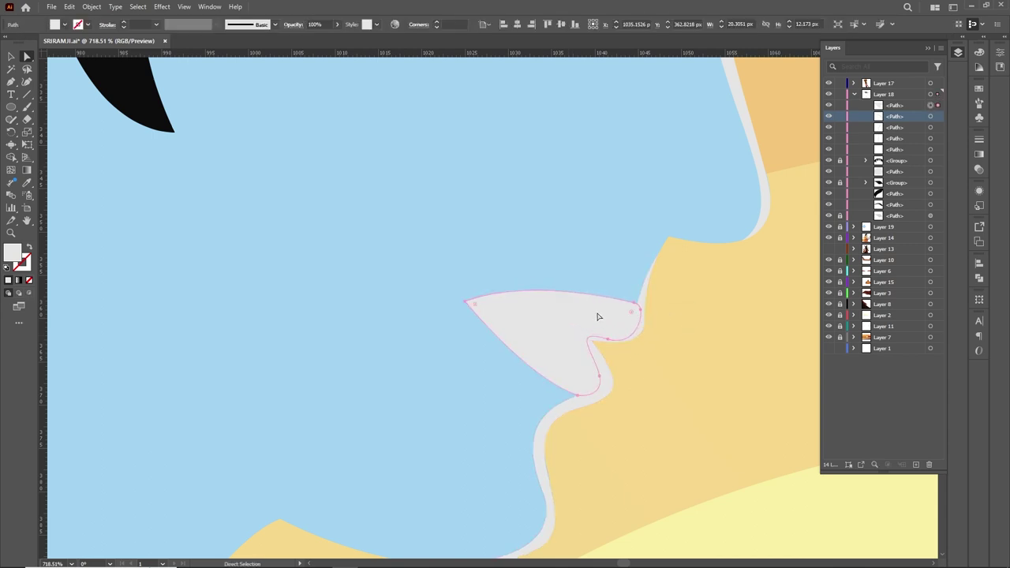
pyautogui.click(979, 88)
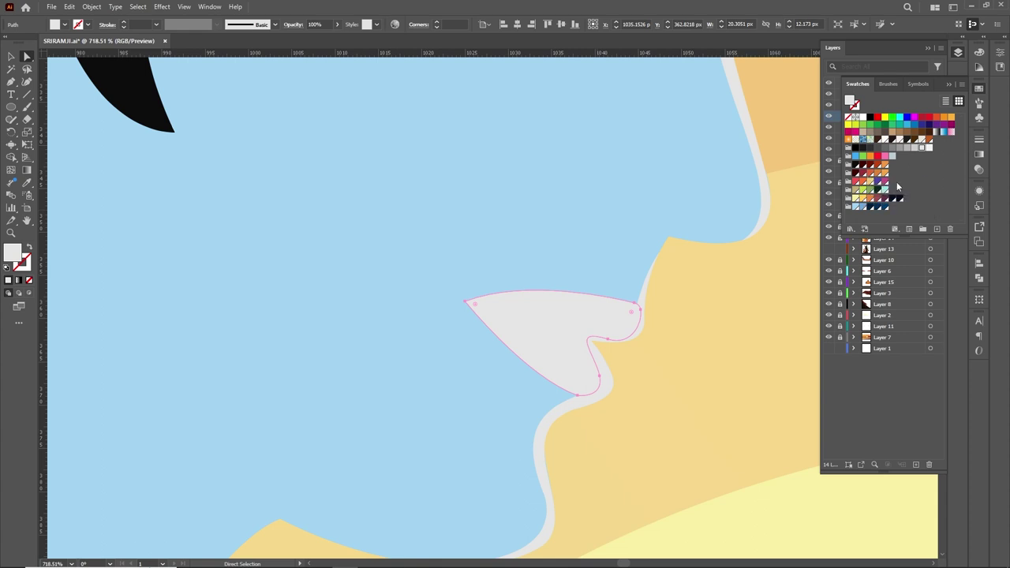
pyautogui.click(886, 199)
pyautogui.click(886, 204)
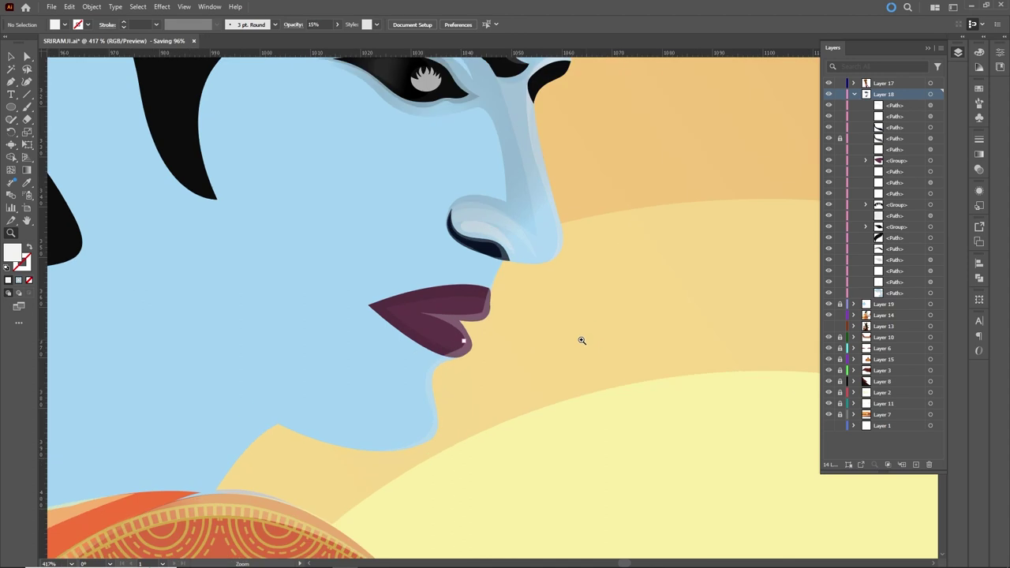
pyautogui.press('a')
pyautogui.click(451, 324)
pyautogui.scroll(5, 450, 322)
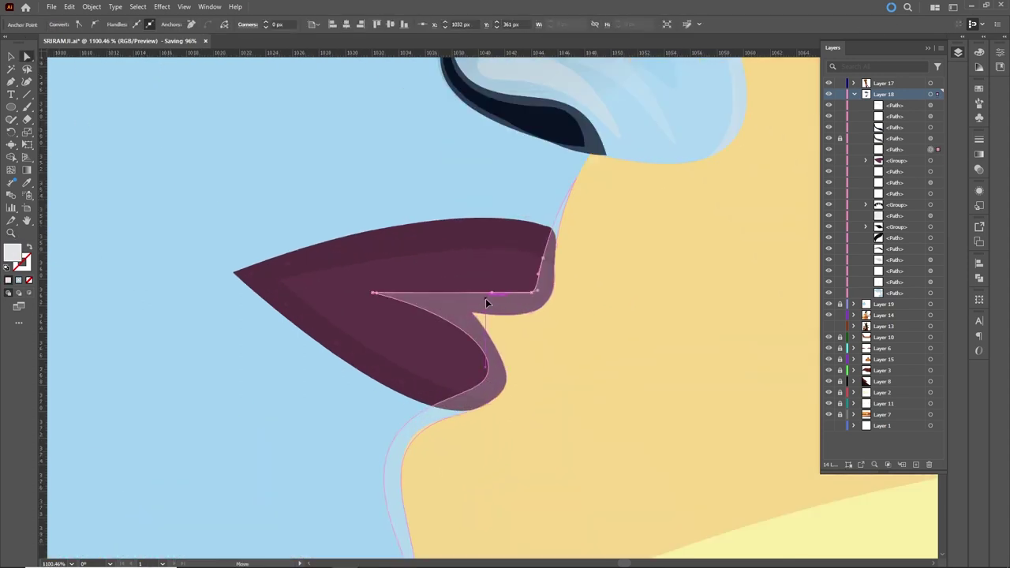
pyautogui.click(580, 334)
pyautogui.moveTo(579, 334); pyautogui.dragTo(336, 300)
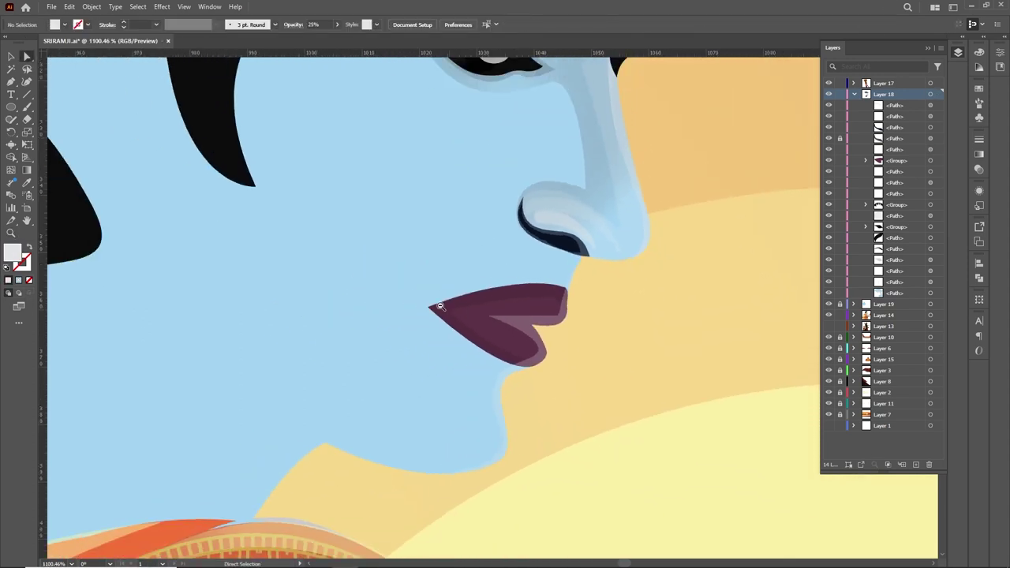
pyautogui.click(557, 172)
# Draw the eye-white shape inside the black eye and fill it white
pyautogui.click(251, 236)
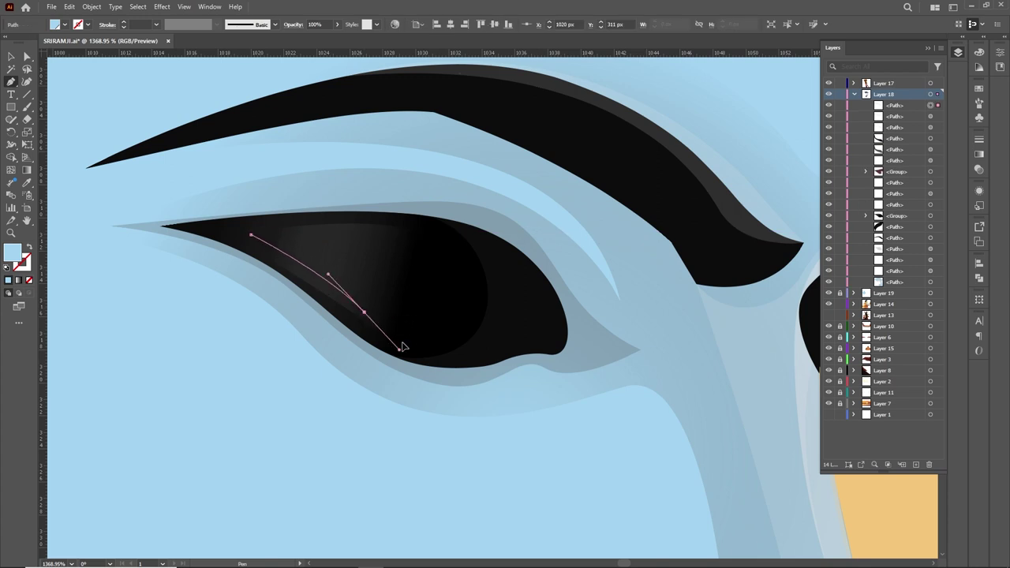
pyautogui.moveTo(404, 341); pyautogui.dragTo(480, 338)
pyautogui.click(483, 274)
pyautogui.moveTo(376, 239); pyautogui.dragTo(316, 235)
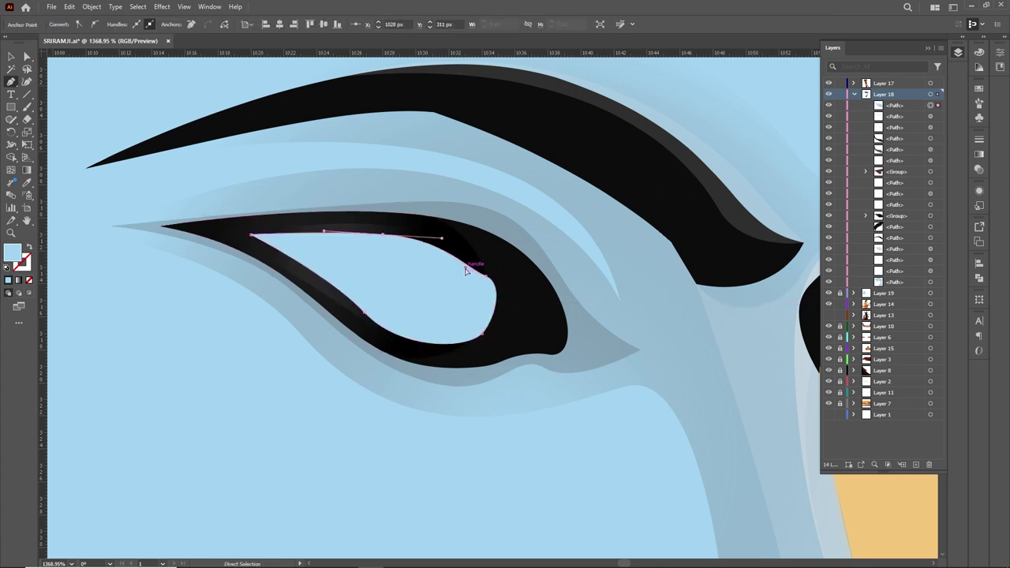
pyautogui.click(856, 116)
# Apply a linear gradient to the eye white, end stop at 70% opacity, dark stop near 69%
pyautogui.press('g')
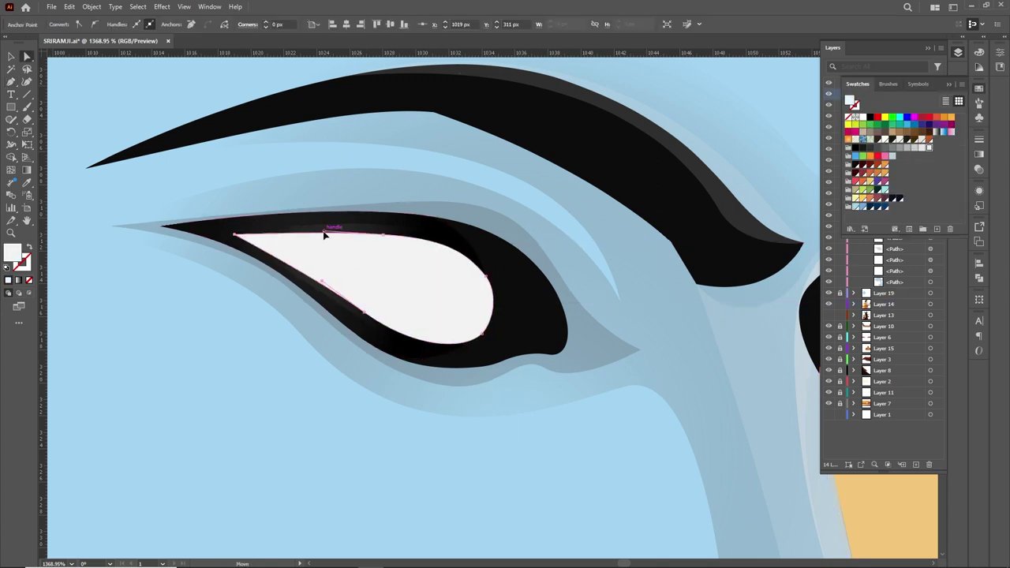
pyautogui.click(399, 264)
pyautogui.moveTo(484, 277)
pyautogui.mouseDown()
pyautogui.moveTo(237, 234)
pyautogui.moveTo(512, 289)
pyautogui.mouseUp()
pyautogui.moveTo(249, 236); pyautogui.dragTo(500, 313)
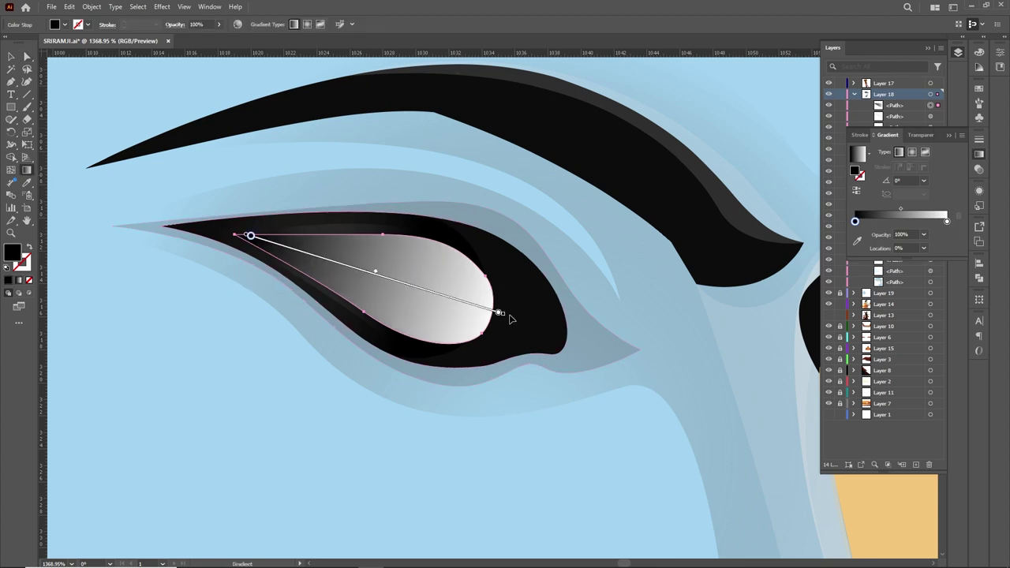
pyautogui.doubleClick(858, 222)
pyautogui.click(839, 187)
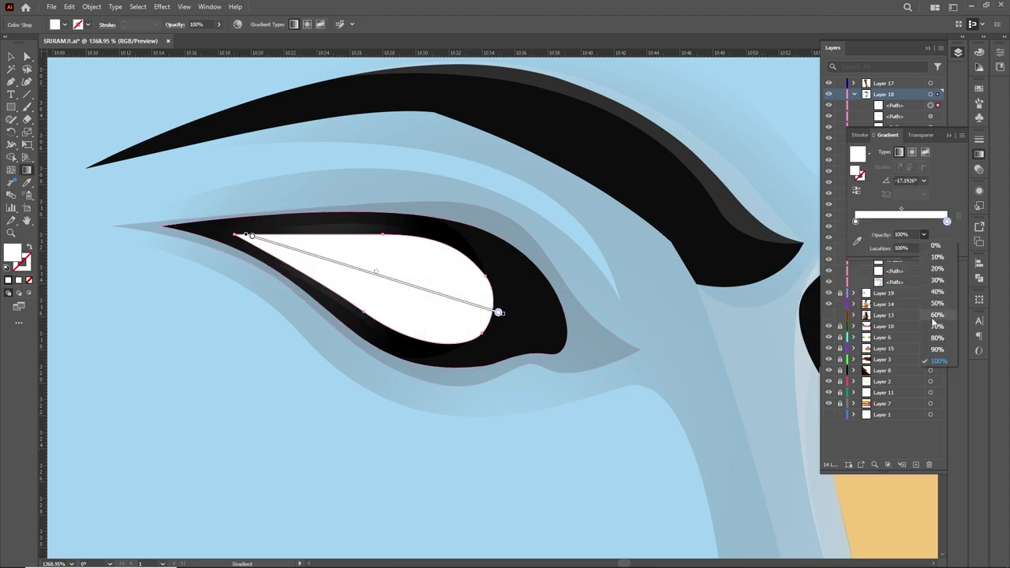
pyautogui.moveTo(487, 309); pyautogui.dragTo(416, 286)
# Draw a curved highlight on the eye white and an overlapping iris circle
pyautogui.press('p')
pyautogui.scroll(3, 523, 409)
pyautogui.click(267, 204)
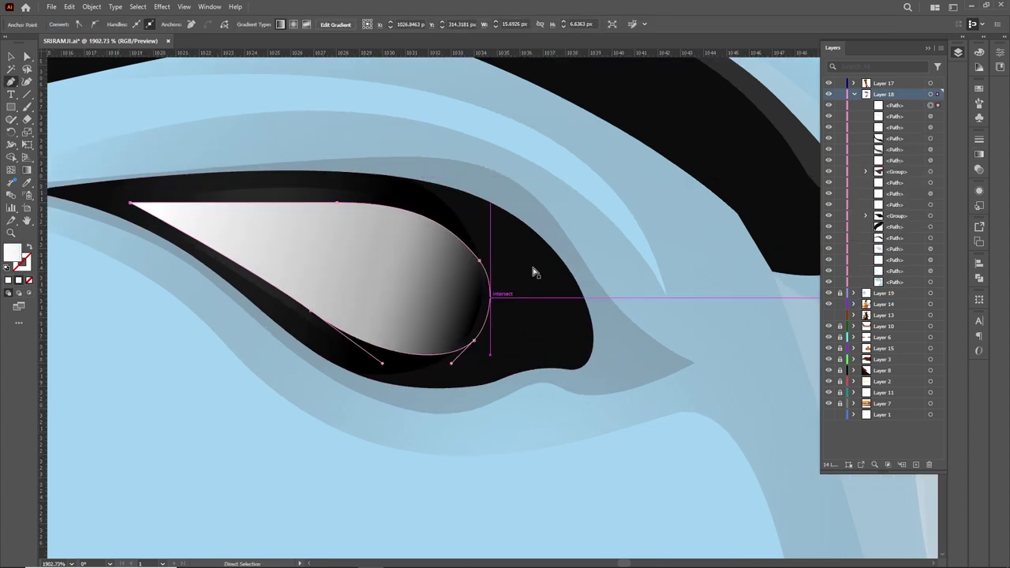
pyautogui.moveTo(327, 249); pyautogui.dragTo(336, 261)
pyautogui.moveTo(497, 293); pyautogui.dragTo(484, 293)
pyautogui.moveTo(474, 203); pyautogui.dragTo(338, 210)
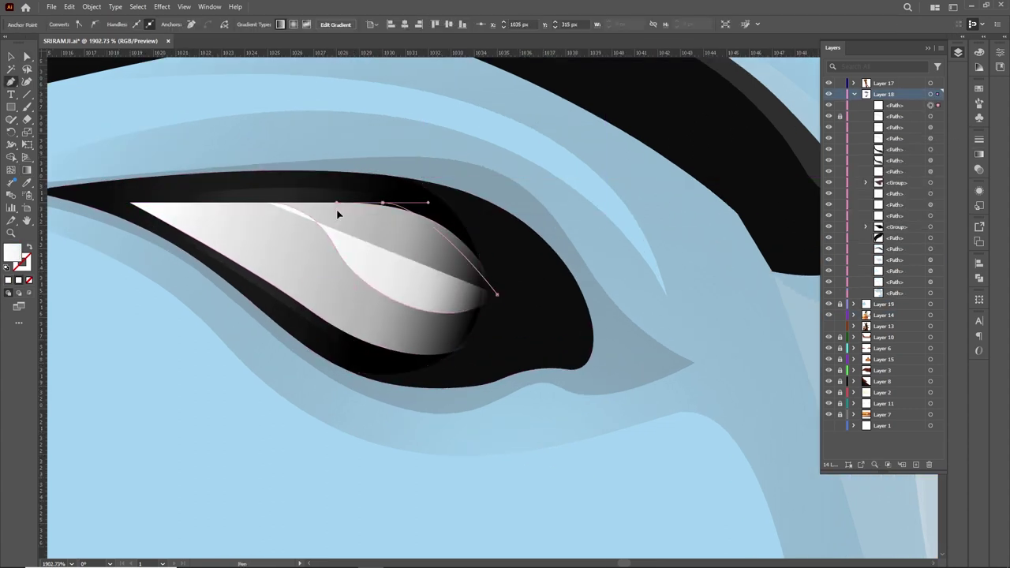
pyautogui.click(267, 203)
pyautogui.press('a')
pyautogui.moveTo(485, 293); pyautogui.dragTo(451, 340)
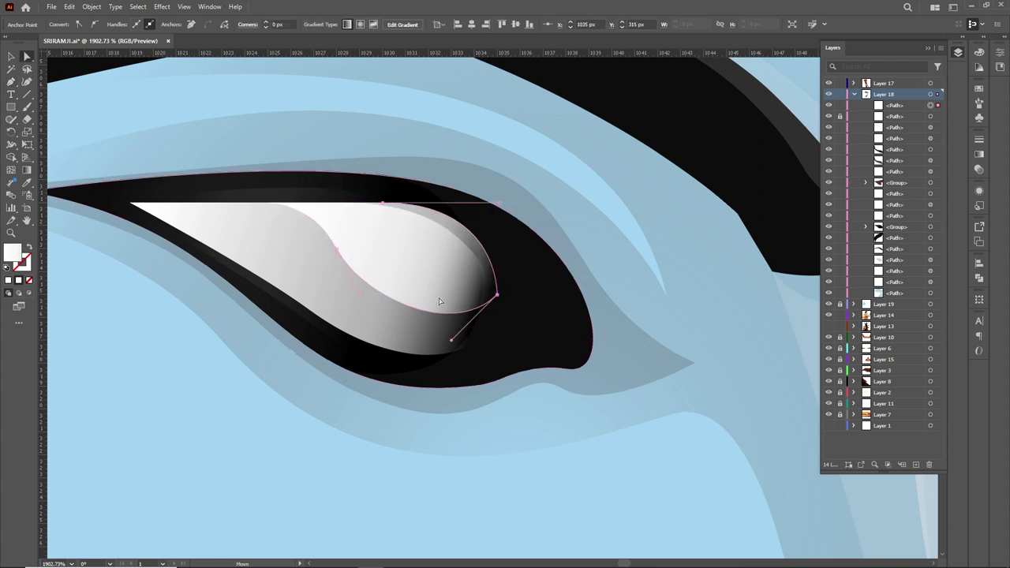
pyautogui.click(452, 343)
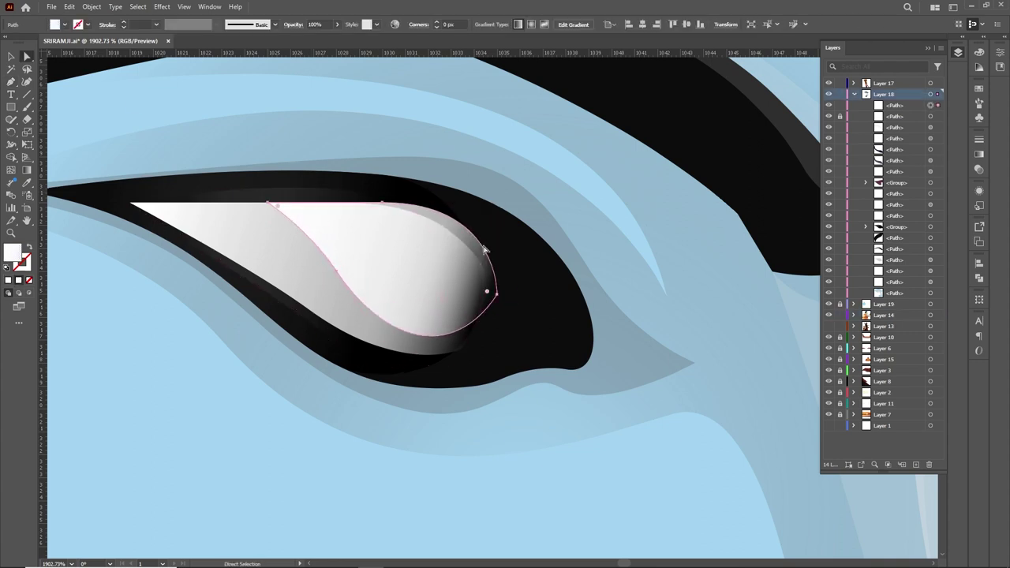
pyautogui.press('l')
pyautogui.moveTo(440, 259)
pyautogui.mouseDown()
pyautogui.moveTo(464, 316)
pyautogui.moveTo(428, 288)
pyautogui.mouseUp()
# Make the iris circle a radial gradient with a navy end stop
pyautogui.press('v')
pyautogui.click(979, 154)
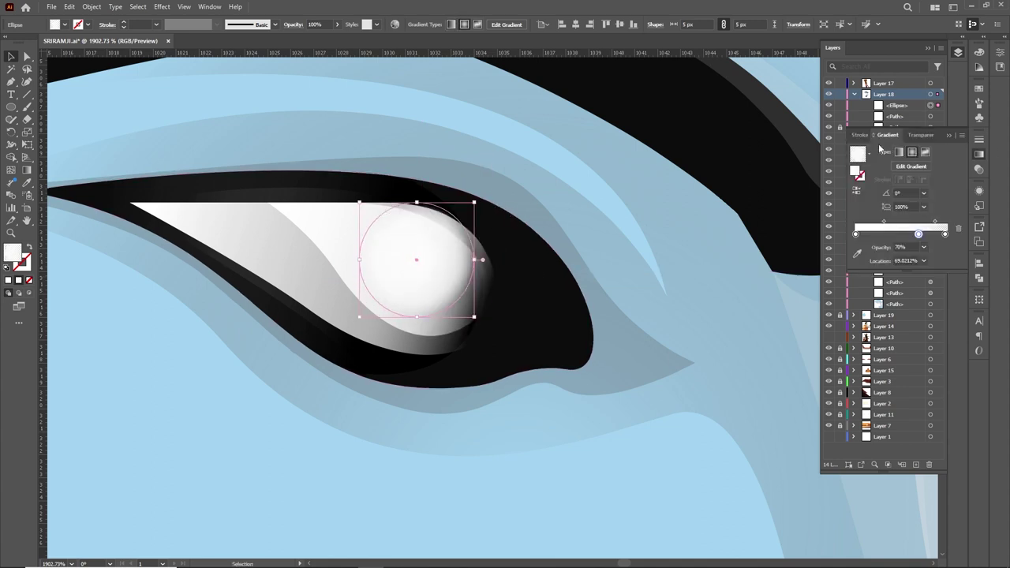
pyautogui.click(912, 152)
pyautogui.doubleClick(947, 233)
pyautogui.click(891, 118)
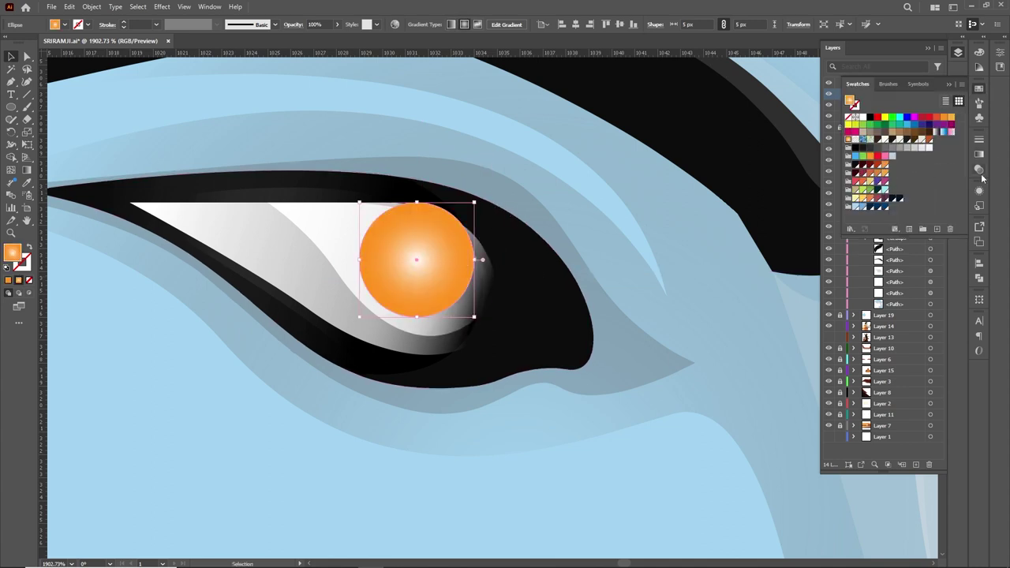
pyautogui.click(865, 354)
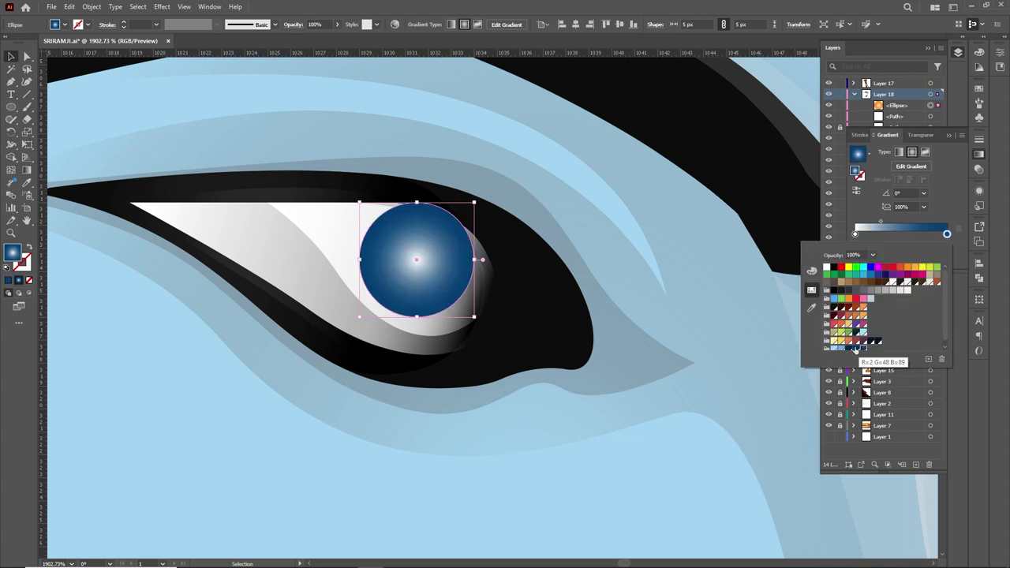
# Move the iris, trim it to the eye white with Shape Builder, and tighten its gradient
pyautogui.moveTo(430, 266); pyautogui.dragTo(453, 243)
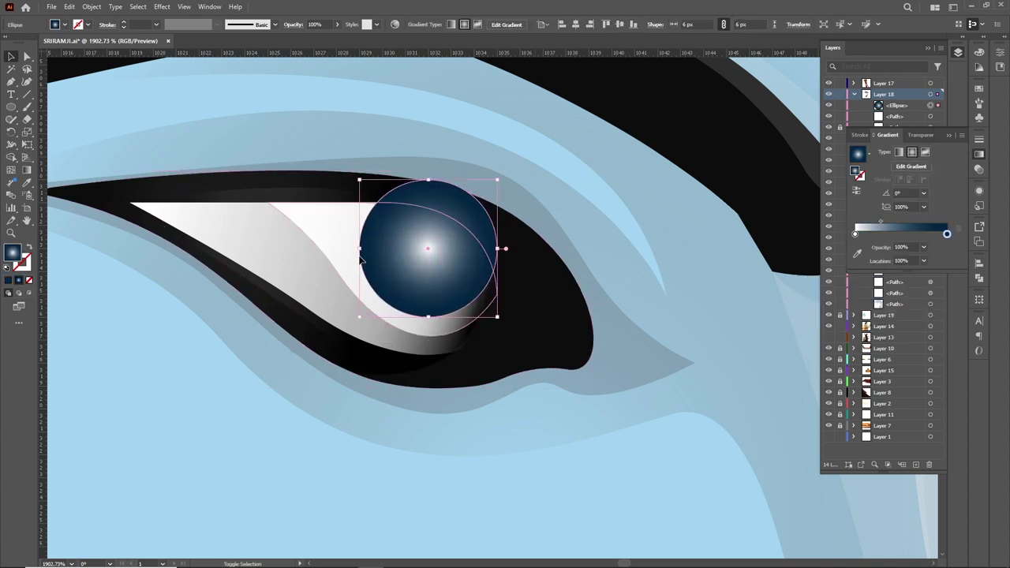
pyautogui.keyDown('shift'); pyautogui.click(316, 236); pyautogui.keyUp('shift')
pyautogui.hotkey('shift', 'm')
pyautogui.keyDown('alt'); pyautogui.click(489, 252); pyautogui.keyUp('alt')
pyautogui.press('g')
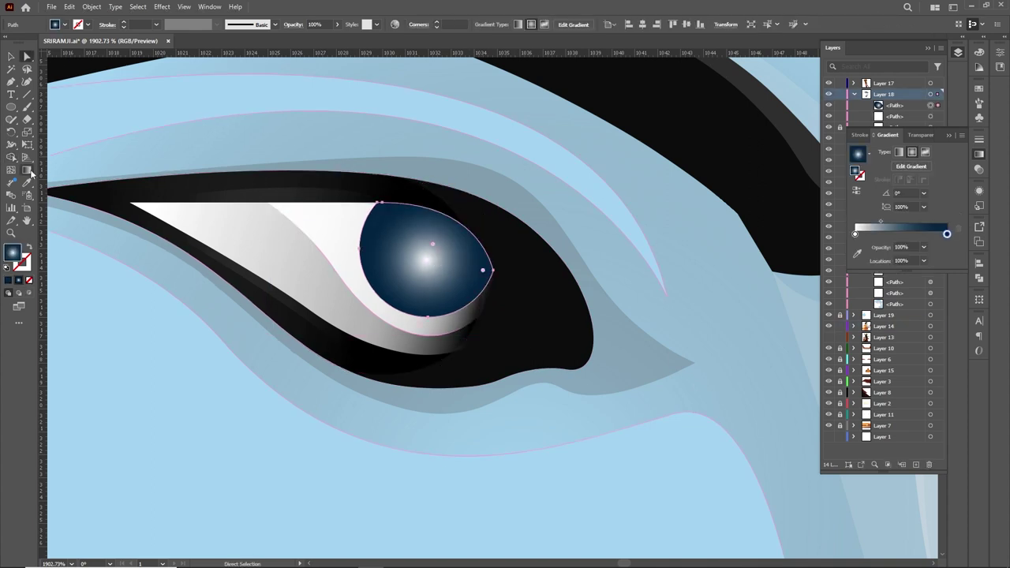
pyautogui.moveTo(477, 259); pyautogui.dragTo(462, 260)
# Draw a small pupil ellipse and position it inside the iris
pyautogui.press('l')
pyautogui.click(426, 288)
pyautogui.click(473, 304)
pyautogui.press('v')
pyautogui.moveTo(436, 293); pyautogui.dragTo(436, 292)
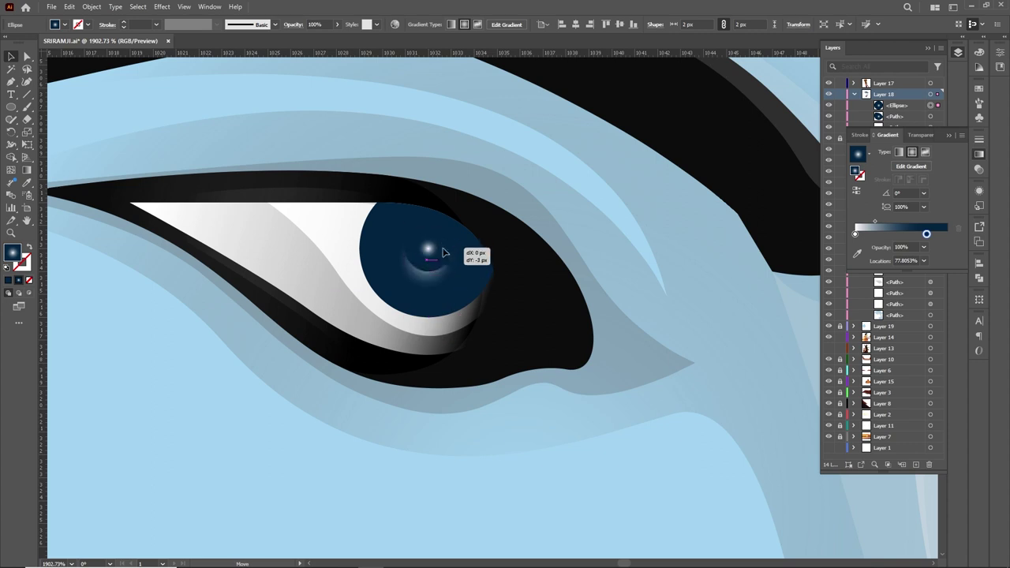
# Set both gradient stops to dark navy
pyautogui.doubleClick(927, 234)
pyautogui.click(881, 308)
pyautogui.doubleClick(854, 234)
pyautogui.click(892, 355)
# Merge the iris with the eye white using Shape Builder
pyautogui.click(481, 293)
pyautogui.keyDown('shift'); pyautogui.click(480, 328); pyautogui.keyUp('shift')
pyautogui.hotkey('shift', 'm')
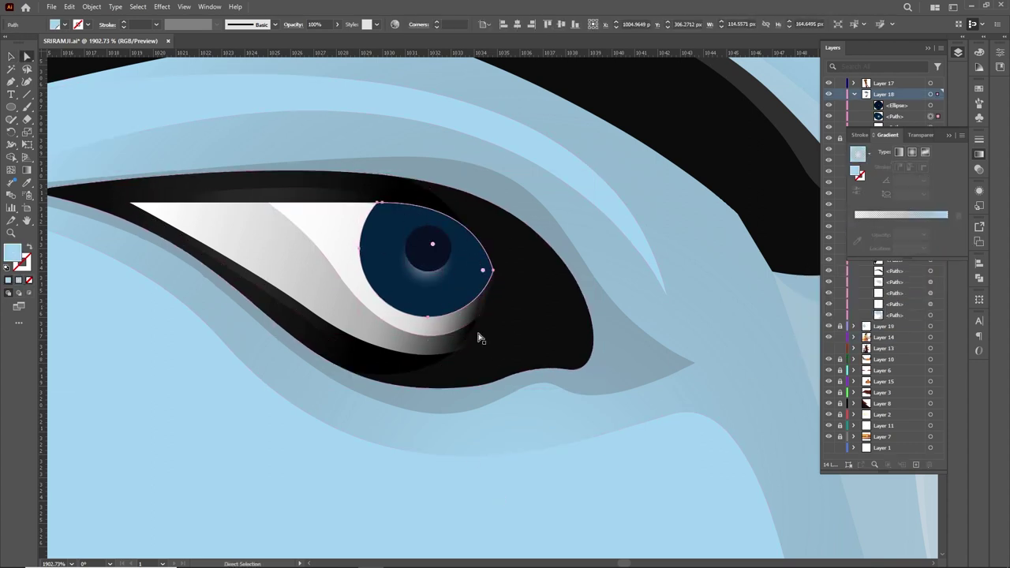
pyautogui.click(474, 326)
# Set the small white highlight circle's opacity to 25%
pyautogui.hotkey('ctrl', '0')
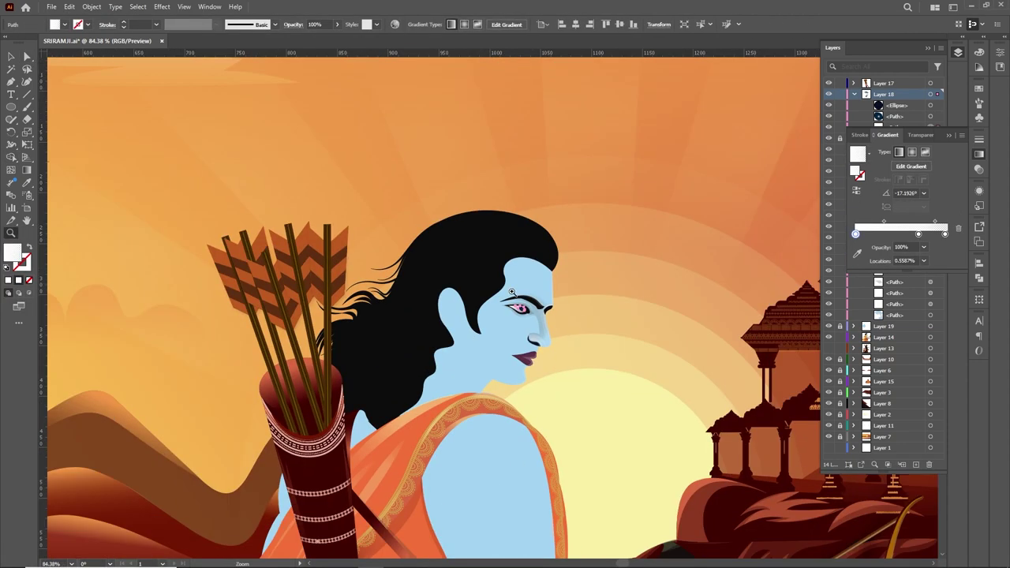
pyautogui.press('z')
pyautogui.moveTo(552, 394); pyautogui.dragTo(620, 395)
pyautogui.click(620, 394)
pyautogui.press('v')
pyautogui.click(454, 254)
pyautogui.click(310, 26)
pyautogui.write('25')
pyautogui.press('Return')
# Reshape the eye-white's curve, then select the dark eye outline and light-blue face shape
pyautogui.hotkey('ctrl', '0')
pyautogui.scroll(5, 442, 237)
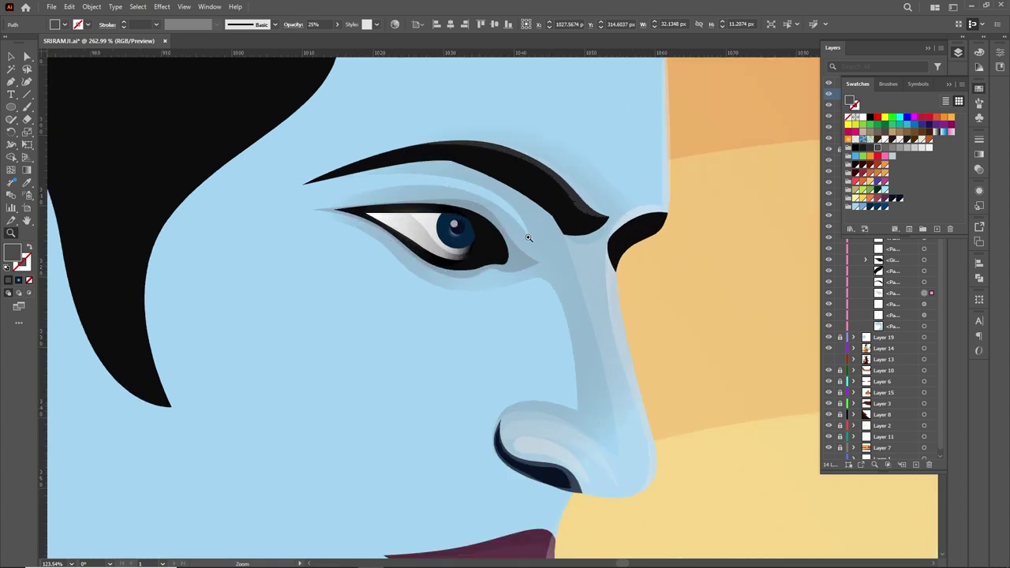
pyautogui.press('a')
pyautogui.click(434, 271)
pyautogui.moveTo(435, 271); pyautogui.dragTo(415, 232)
pyautogui.click(454, 266)
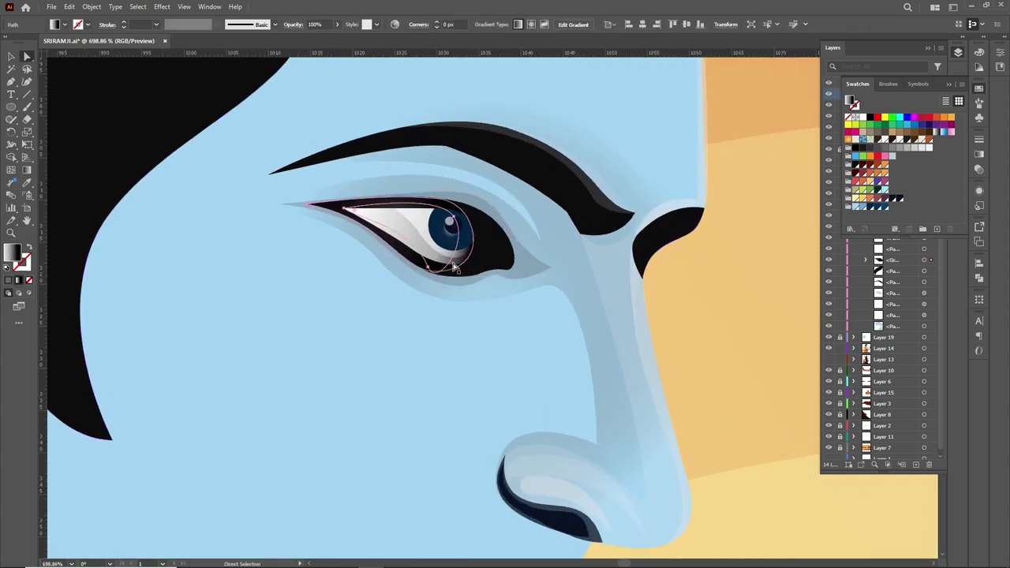
pyautogui.click(485, 272)
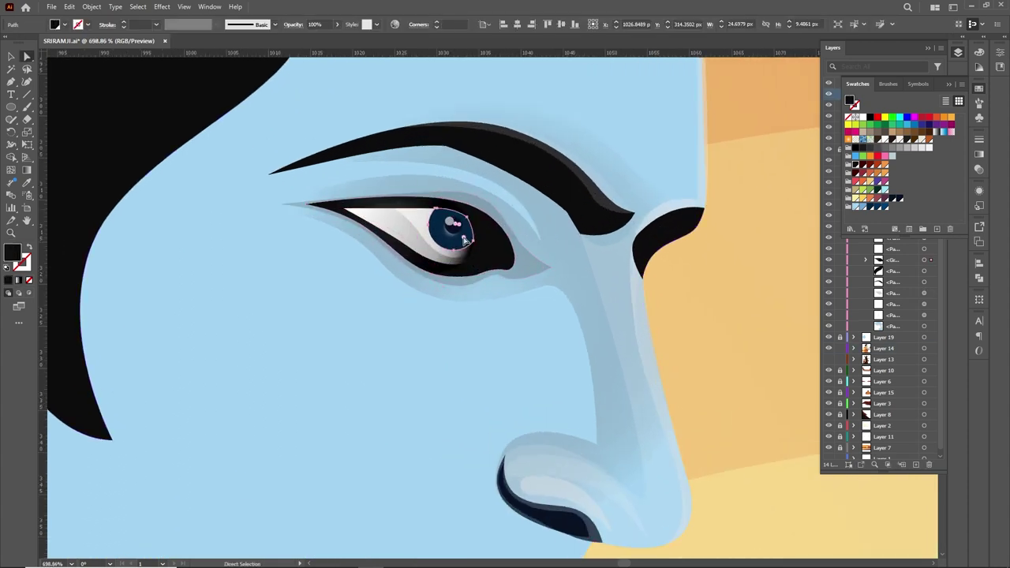
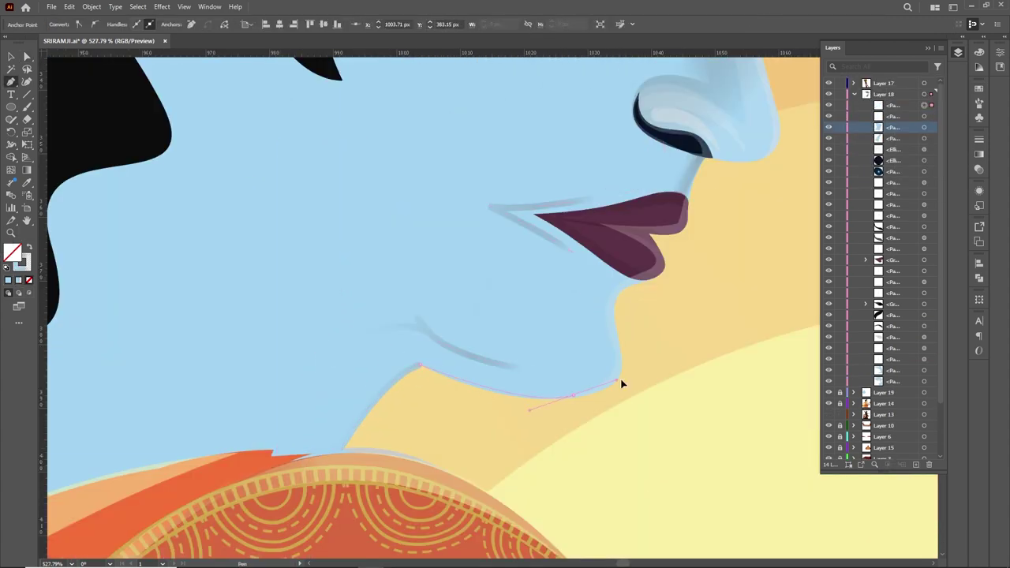
# Shade the chin shadow with a gradient, adjusting its direction and length
pyautogui.press('g')
pyautogui.moveTo(359, 248); pyautogui.dragTo(621, 361)
pyautogui.moveTo(487, 300); pyautogui.dragTo(715, 336)
pyautogui.moveTo(487, 300); pyautogui.dragTo(521, 268)
# Send the shadow beneath the lips behind the face and stretch its gradient for a softer fade
pyautogui.press('a')
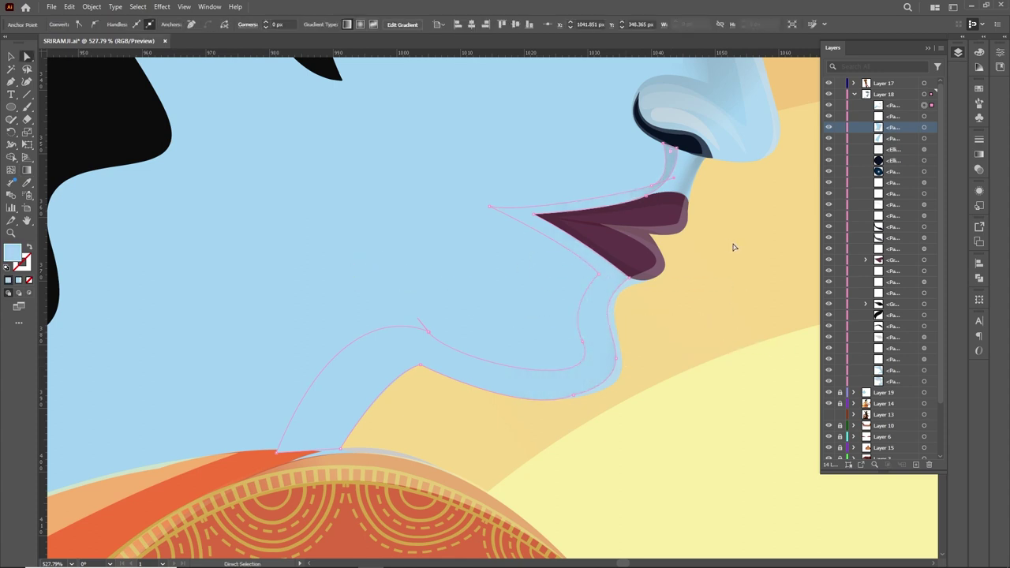
pyautogui.click(669, 187)
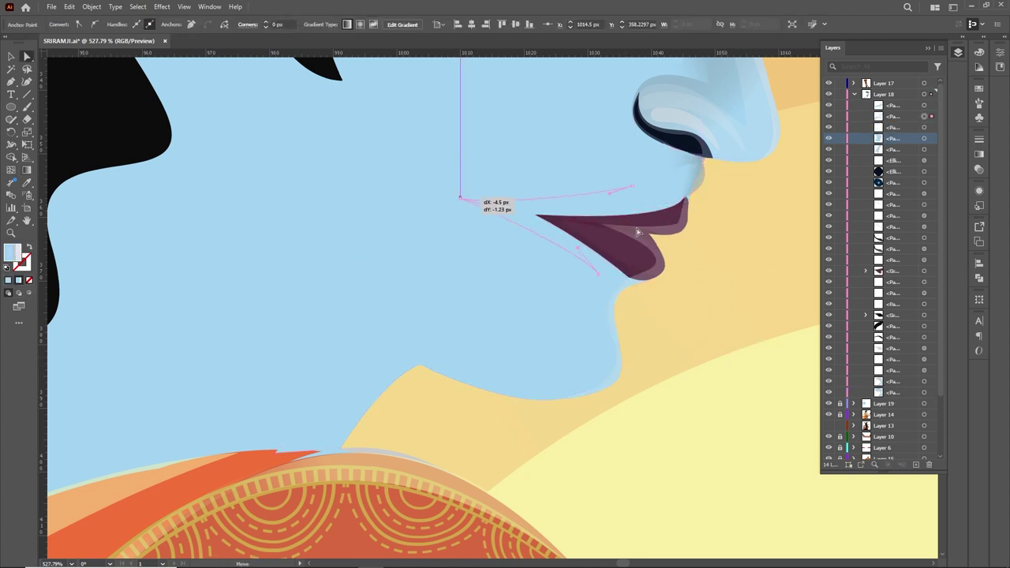
pyautogui.press('v')
pyautogui.rightClick(576, 300)
pyautogui.click(745, 361)
pyautogui.press('g')
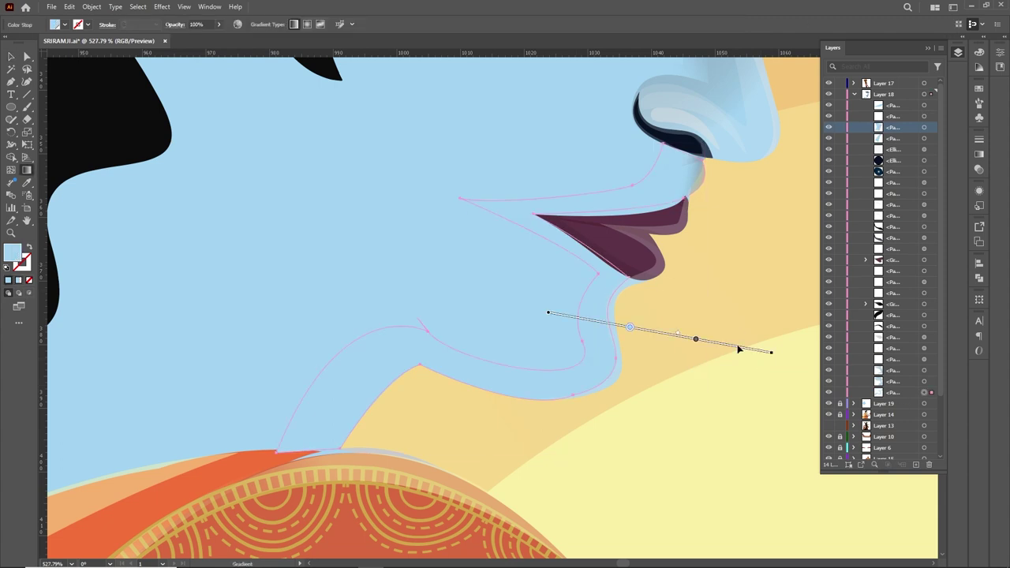
pyautogui.moveTo(550, 315); pyautogui.dragTo(723, 347)
# Draw the dark inner ear hollow shape and nudge one anchor up and left
pyautogui.press('p')
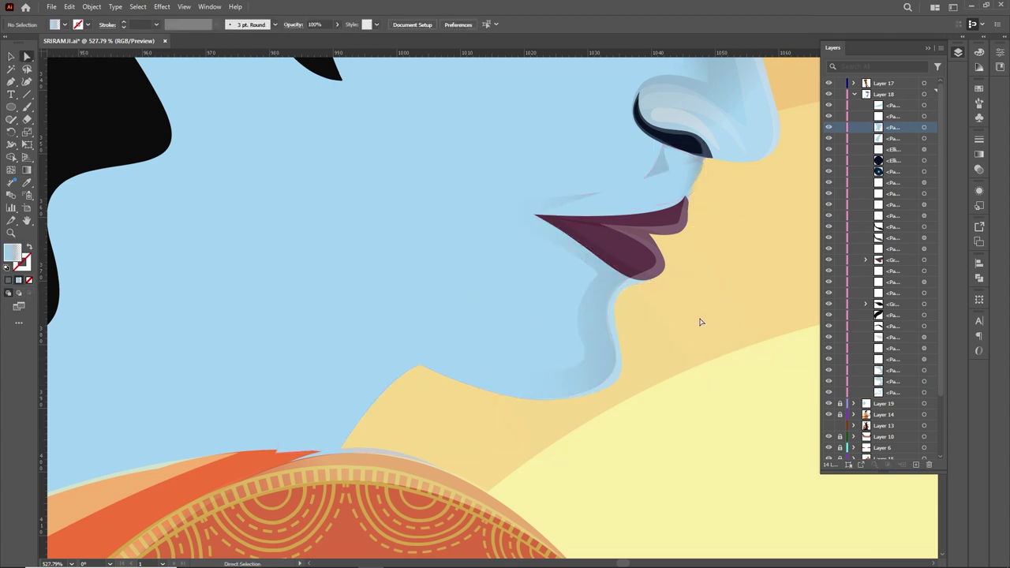
pyautogui.click(445, 253)
pyautogui.moveTo(491, 217); pyautogui.dragTo(532, 185)
pyautogui.click(525, 372)
pyautogui.moveTo(525, 387); pyautogui.dragTo(526, 400)
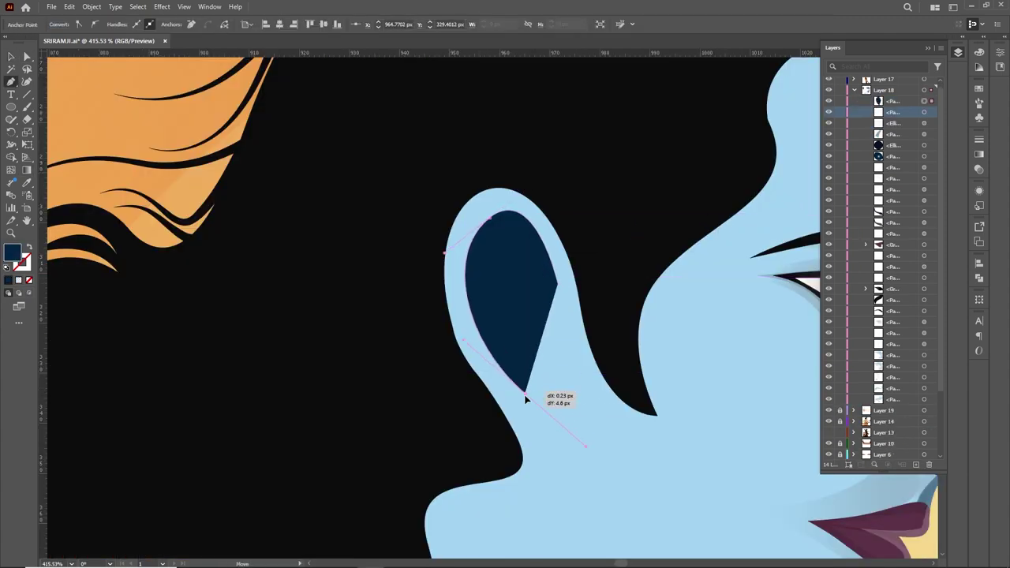
pyautogui.click(532, 324)
pyautogui.press('z')
pyautogui.click(620, 348)
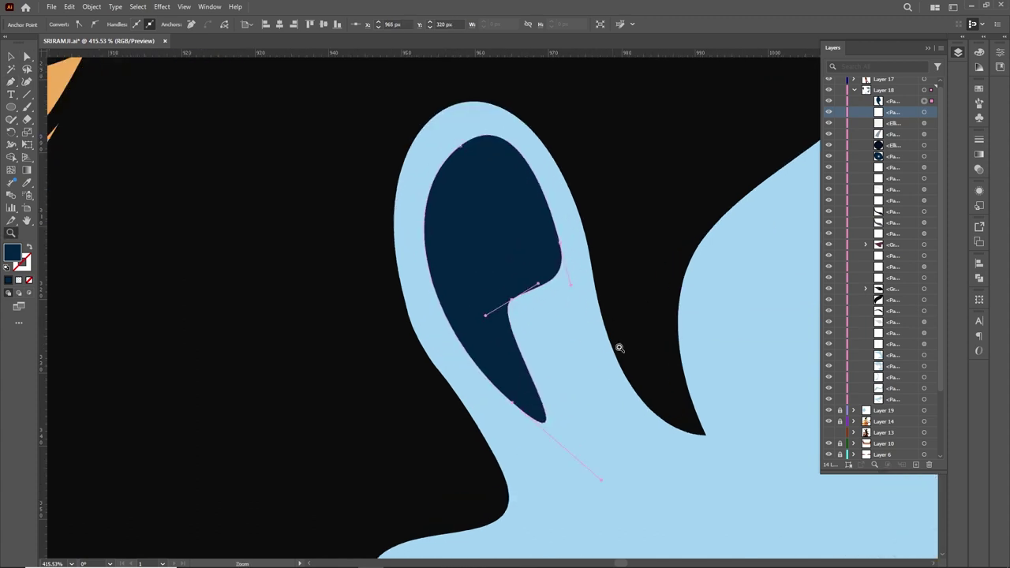
pyautogui.press('Left')
pyautogui.press('Up')
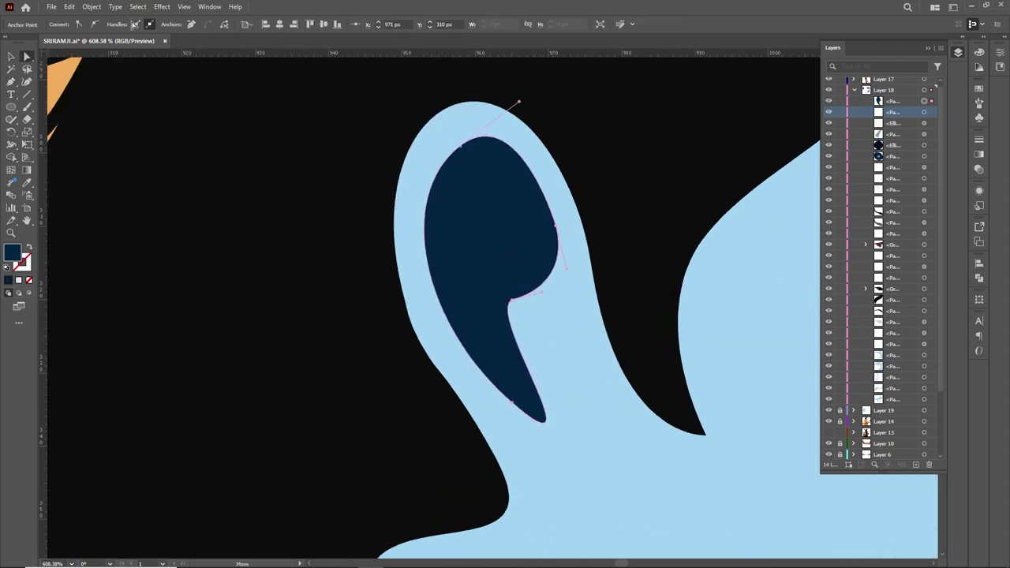
# Draw a curved inner ear fold and colour it from the Swatches
pyautogui.press('p')
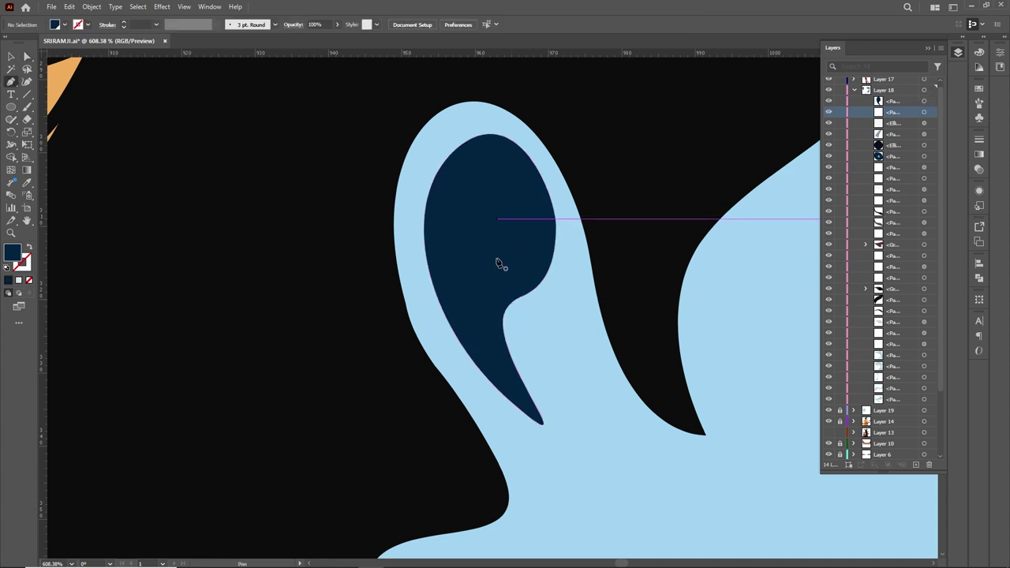
pyautogui.moveTo(487, 259); pyautogui.dragTo(475, 284)
pyautogui.moveTo(519, 373); pyautogui.dragTo(471, 342)
pyautogui.click(461, 322)
pyautogui.click(856, 156)
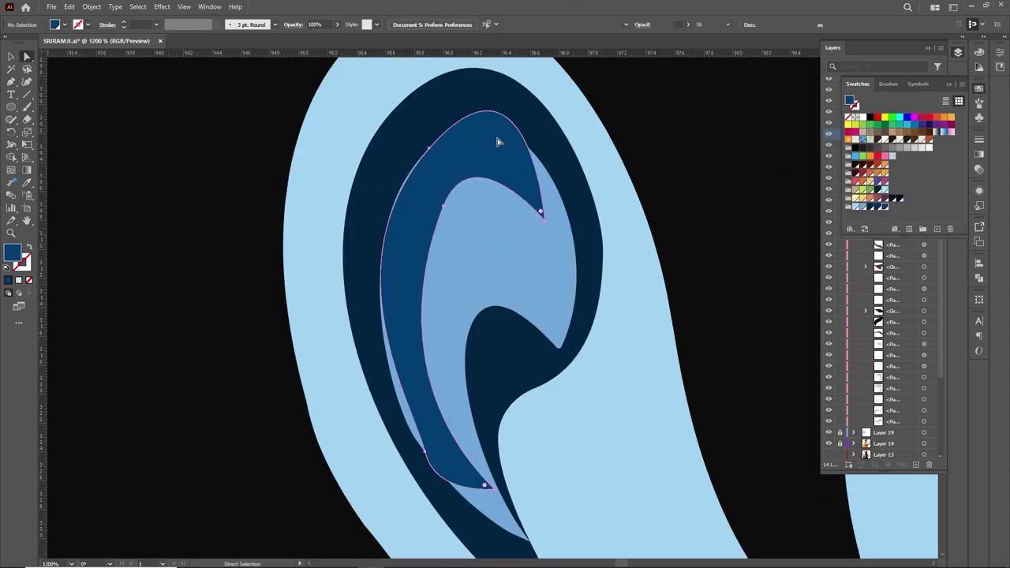
# Refine the dark blue inner ear shapes' anchors and handles, then save the document
pyautogui.hotkey('ctrl', '=')
pyautogui.hotkey('ctrl', '=')
pyautogui.press('a')
pyautogui.moveTo(497, 139); pyautogui.dragTo(434, 402)
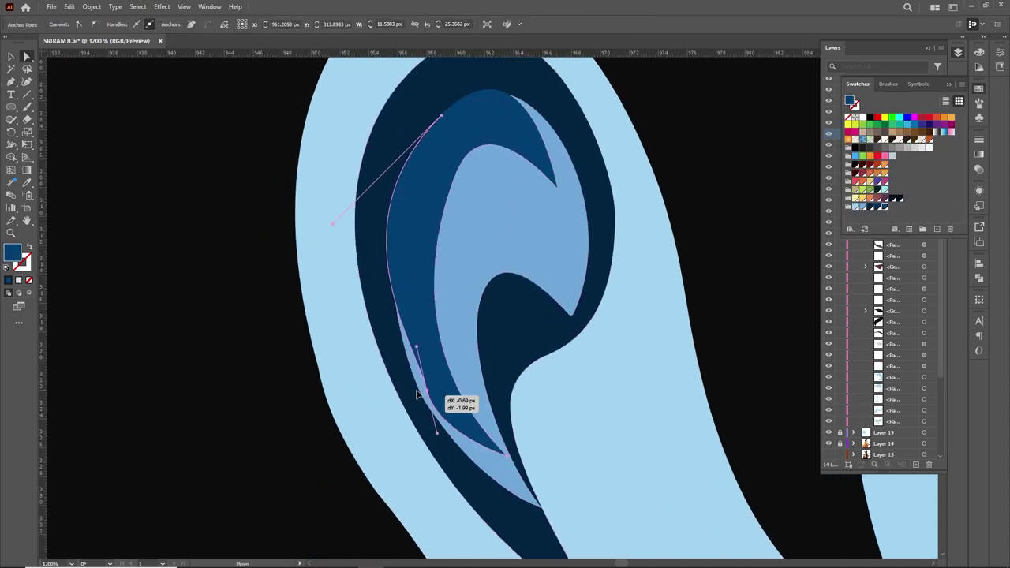
pyautogui.moveTo(519, 264); pyautogui.dragTo(571, 296)
pyautogui.scroll(-5, 495, 408)
pyautogui.click(379, 408)
pyautogui.hotkey('ctrl', 's')
pyautogui.click(979, 91)
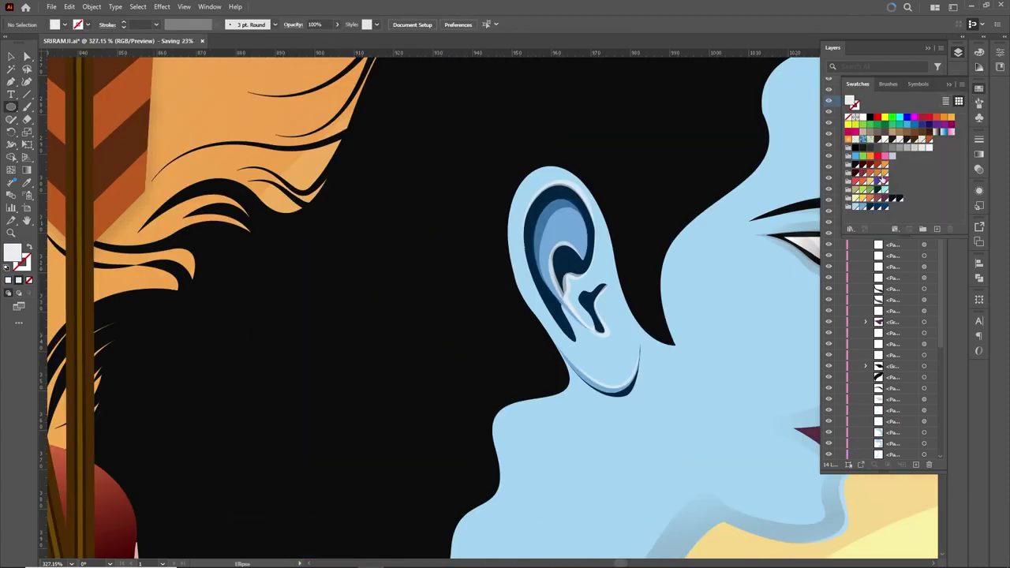
# Hang a yellow earring circle under the earlobe with smaller circles stacked below
pyautogui.click(951, 84)
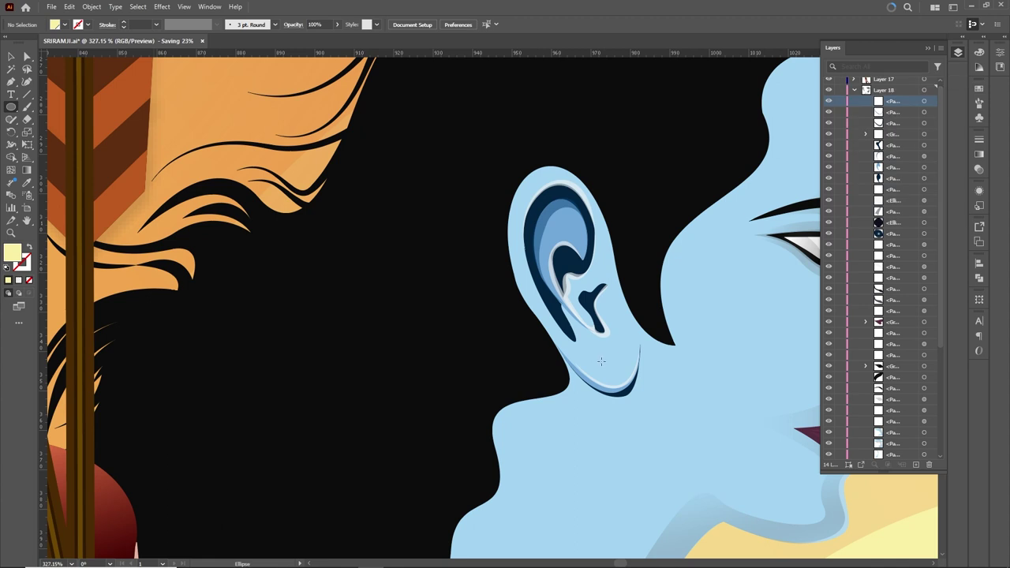
pyautogui.moveTo(615, 374); pyautogui.dragTo(615, 375)
pyautogui.keyDown('alt'); pyautogui.scroll(3, 616, 375); pyautogui.keyUp('alt')
pyautogui.press('a')
pyautogui.moveTo(571, 413)
pyautogui.mouseDown()
pyautogui.moveTo(584, 411)
pyautogui.moveTo(574, 421)
pyautogui.mouseUp()
pyautogui.click(588, 427)
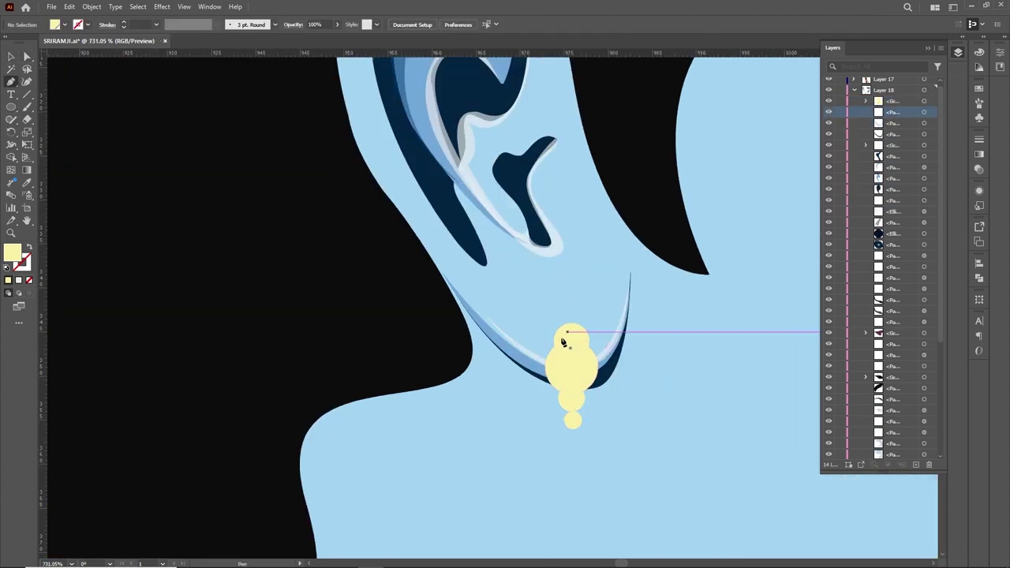
pyautogui.press('p')
pyautogui.keyDown('alt'); pyautogui.scroll(2, 563, 394); pyautogui.keyUp('alt')
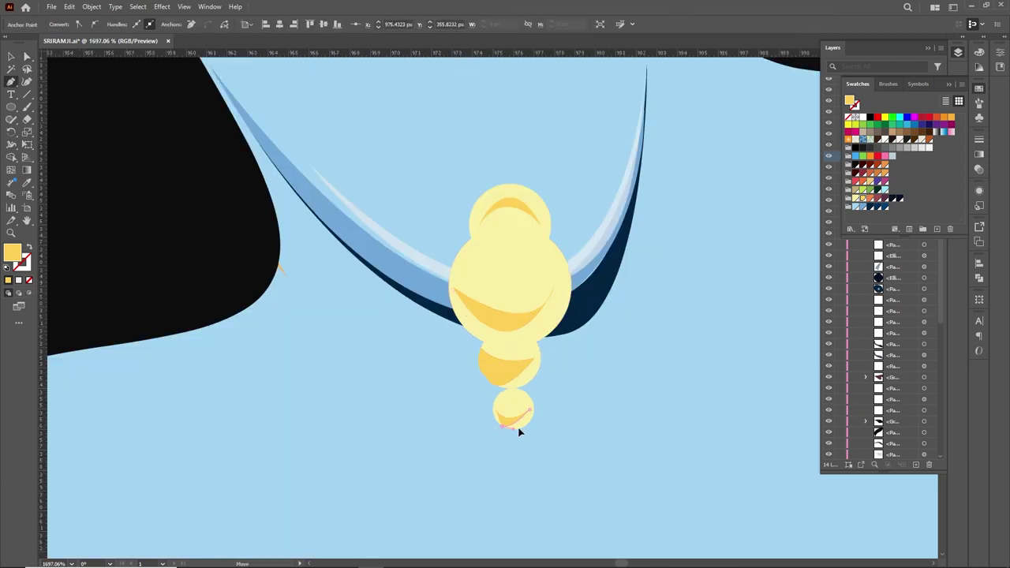
pyautogui.keyDown('alt'); pyautogui.scroll(-6, 519, 429); pyautogui.keyUp('alt')
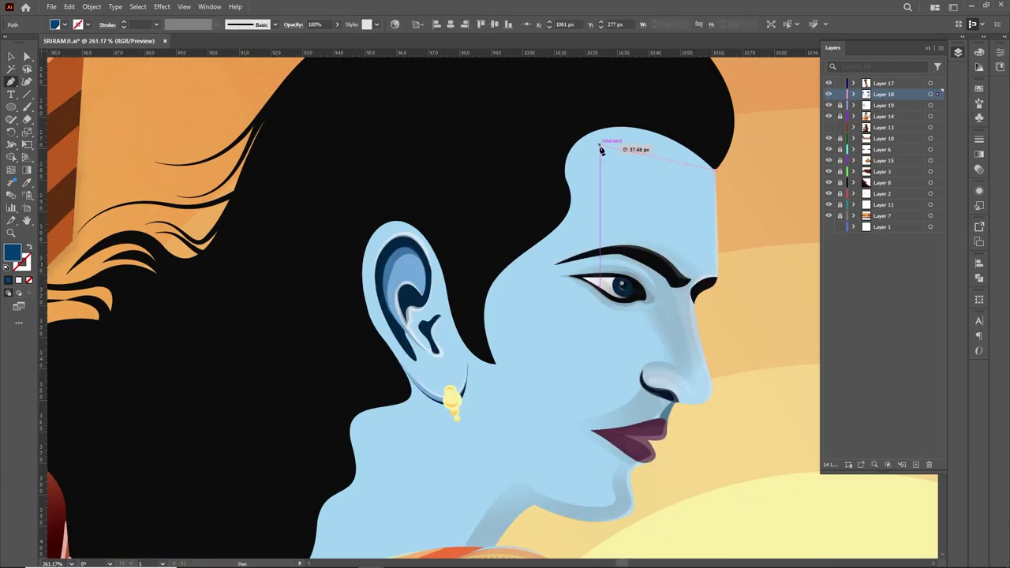
# Draw a blue shadow band along the forehead hairline and temple, then lower its opacity
pyautogui.moveTo(587, 211); pyautogui.dragTo(619, 144)
pyautogui.moveTo(529, 297); pyautogui.dragTo(553, 391)
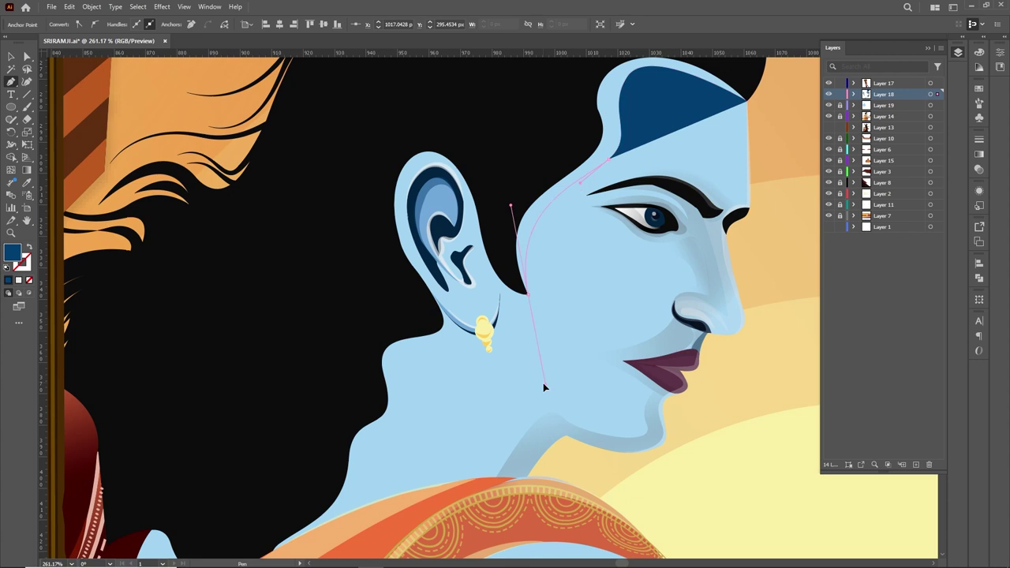
pyautogui.keyDown('alt'); pyautogui.click(529, 297); pyautogui.keyUp('alt')
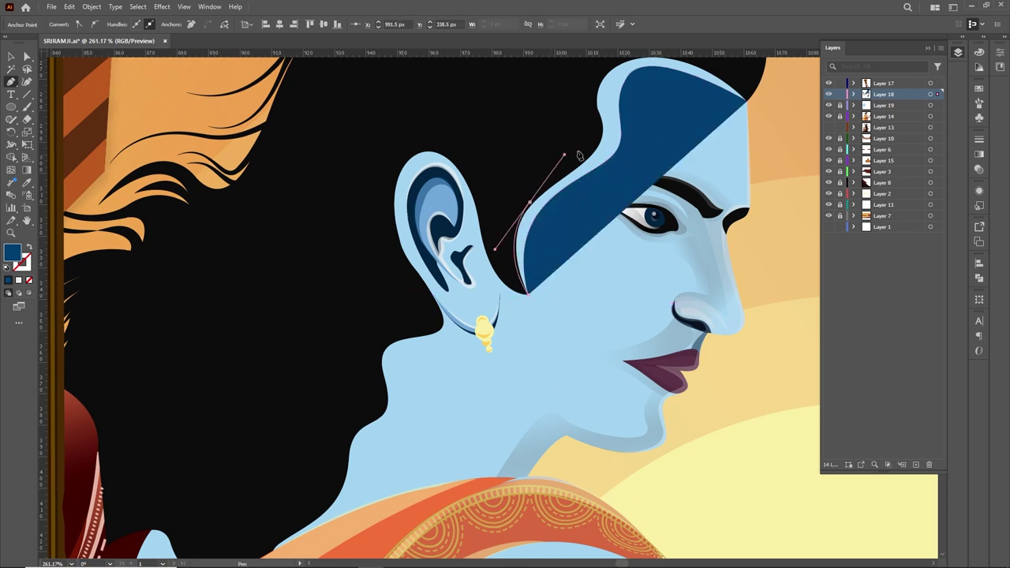
pyautogui.scroll(2, 580, 155)
pyautogui.moveTo(551, 158); pyautogui.dragTo(592, 121)
pyautogui.moveTo(690, 190)
pyautogui.mouseDown()
pyautogui.moveTo(692, 213)
pyautogui.moveTo(705, 215)
pyautogui.mouseUp()
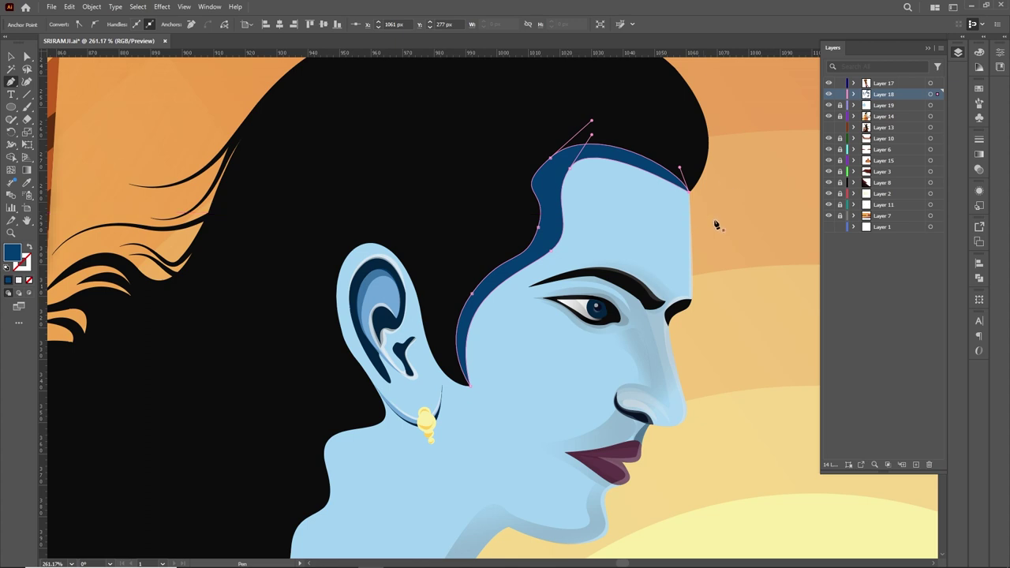
pyautogui.press('a')
pyautogui.press('Return')
# Add a small closed shape at the forehead with the Pen tool
pyautogui.press('p')
pyautogui.click(544, 233)
pyautogui.click(550, 205)
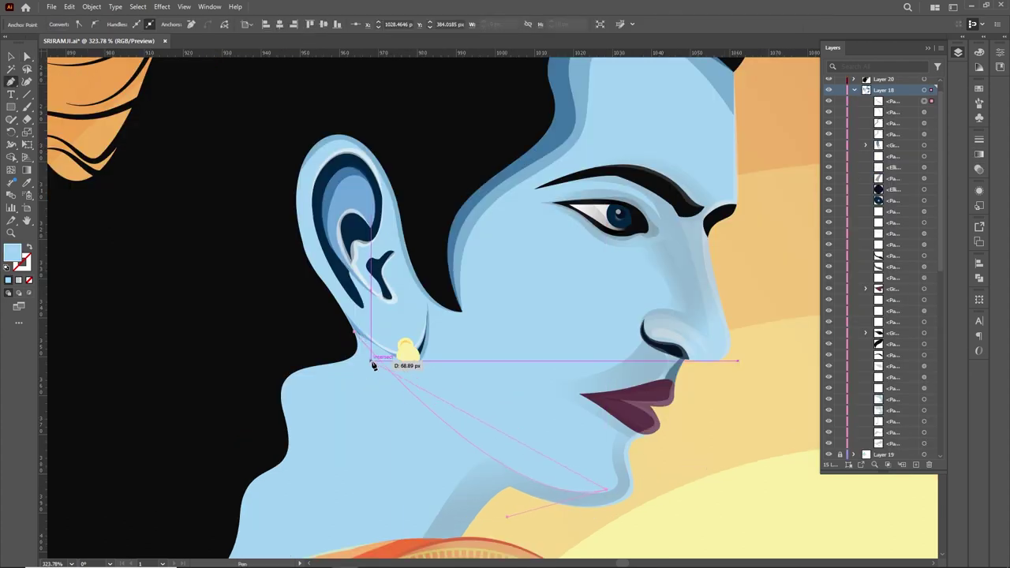
# Copy the shadow colour onto the neck path with the Eyedropper and reshape its curve
pyautogui.moveTo(448, 414); pyautogui.dragTo(478, 314)
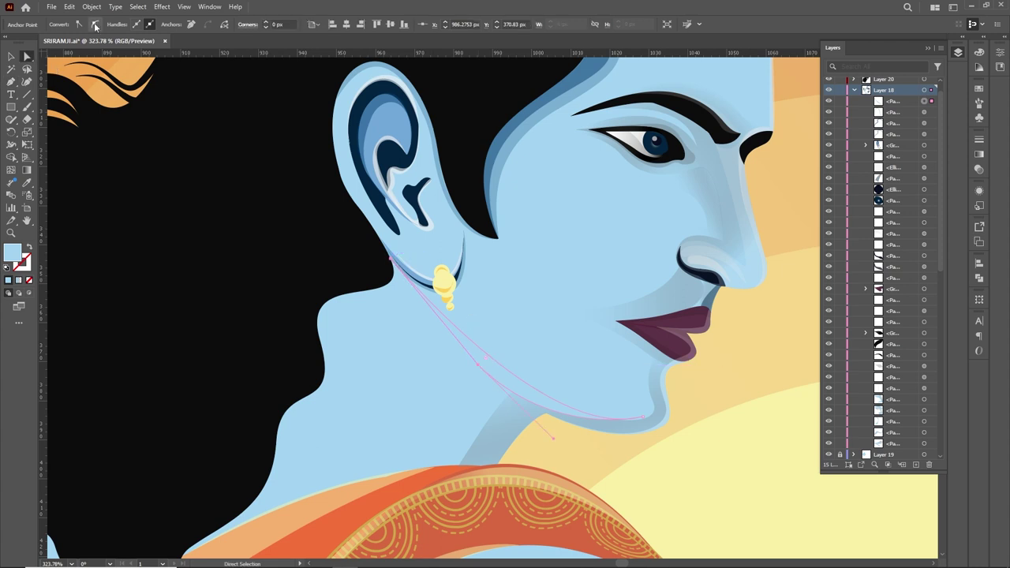
pyautogui.scroll(3, 651, 440)
pyautogui.press('i')
pyautogui.click(745, 211)
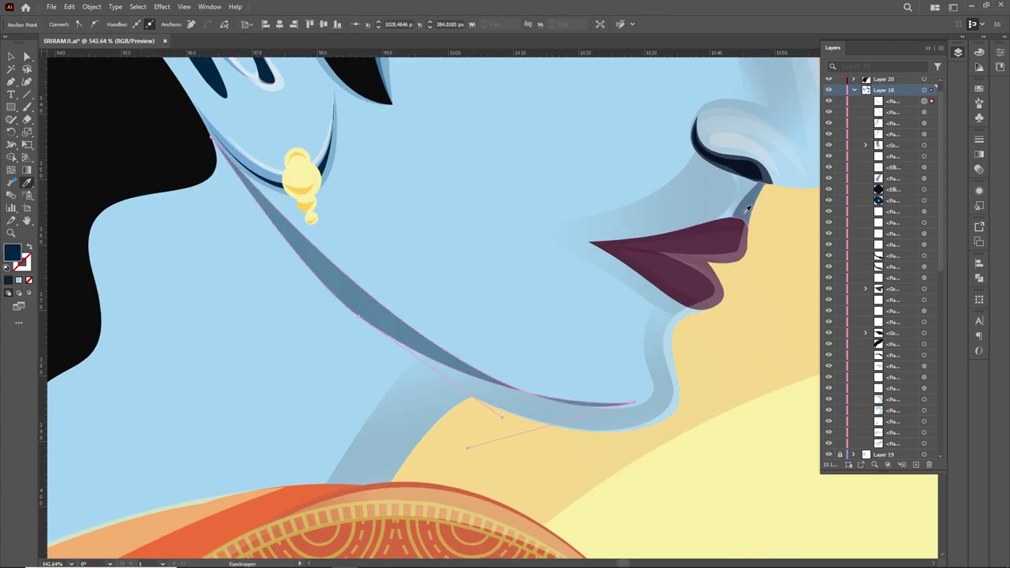
pyautogui.moveTo(468, 448); pyautogui.dragTo(506, 427)
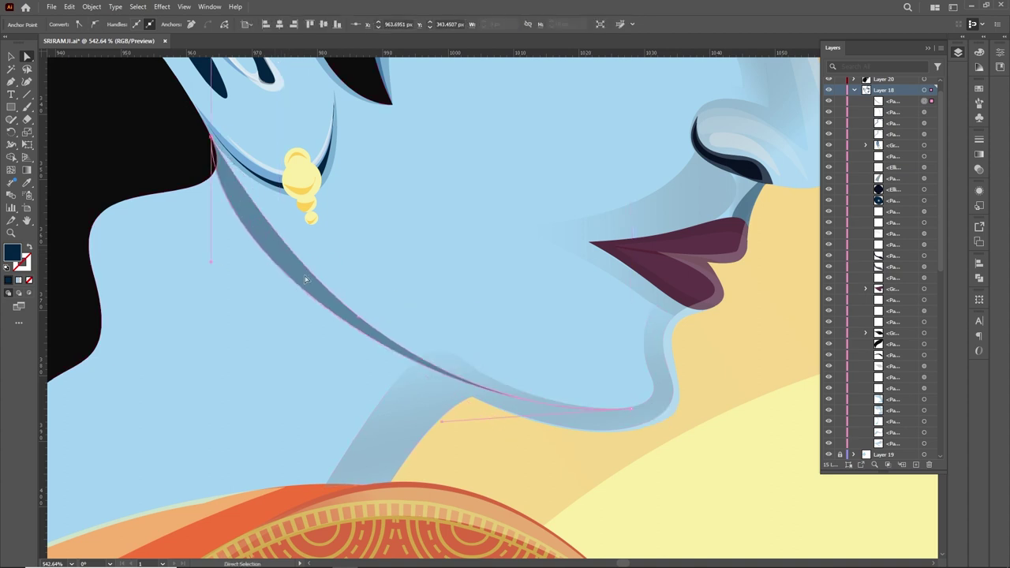
pyautogui.press('z')
pyautogui.keyDown('alt'); pyautogui.click(666, 374); pyautogui.keyUp('alt')
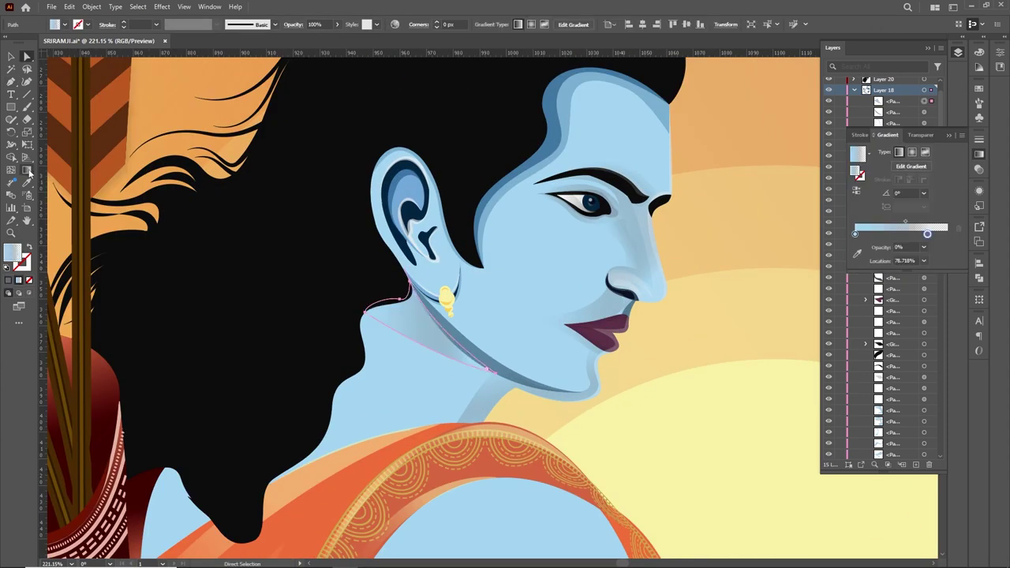
# Apply a gradient to the neck shadow with a blue colour stop
pyautogui.click(28, 172)
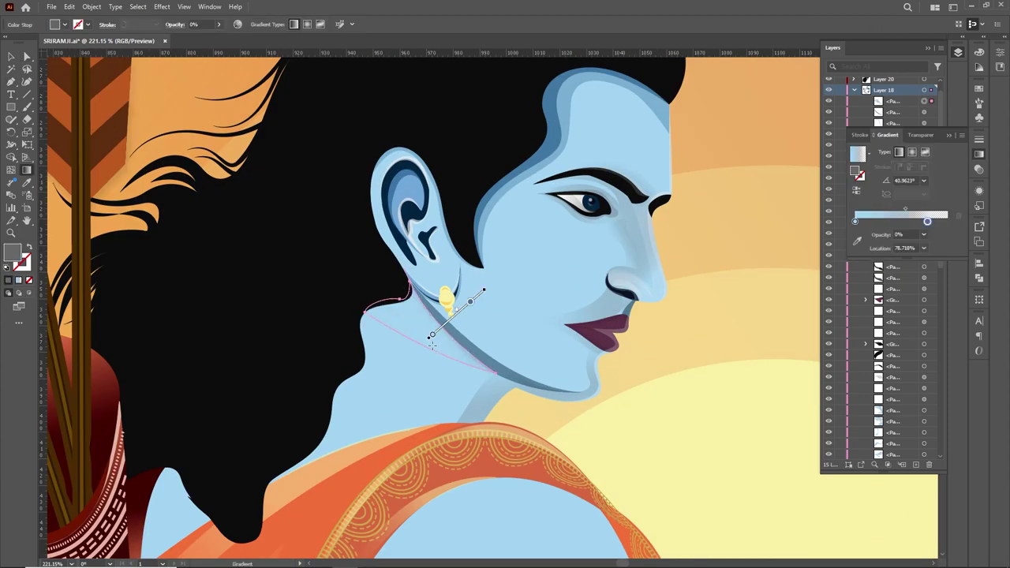
pyautogui.moveTo(447, 321); pyautogui.dragTo(388, 362)
pyautogui.doubleClick(862, 221)
pyautogui.click(837, 337)
# Merge the shadow shape beside the neck into it with the Shape Builder
pyautogui.press('a')
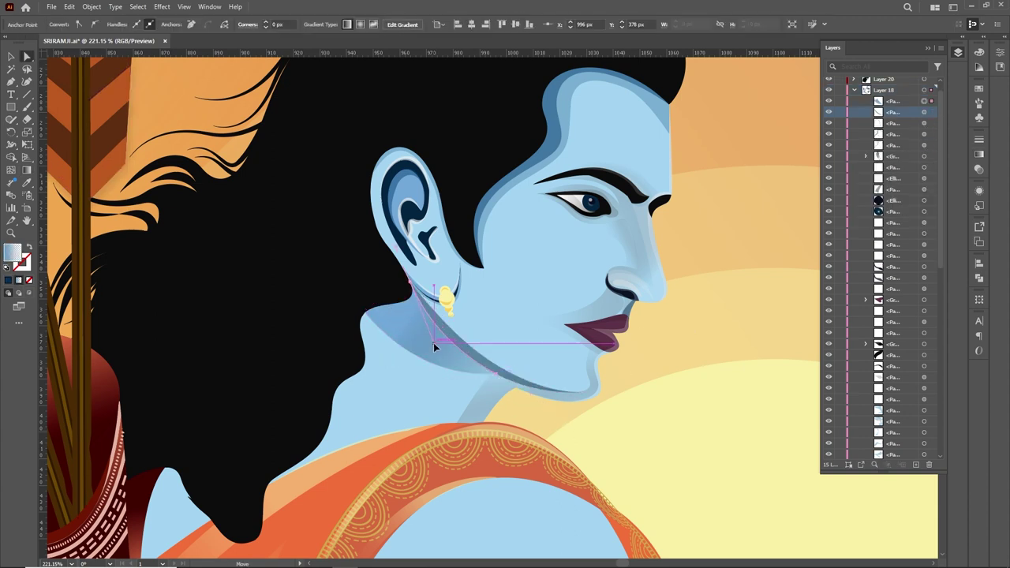
pyautogui.keyDown('shift'); pyautogui.click(383, 343); pyautogui.keyUp('shift')
pyautogui.hotkey('shift', 'm')
pyautogui.press('a')
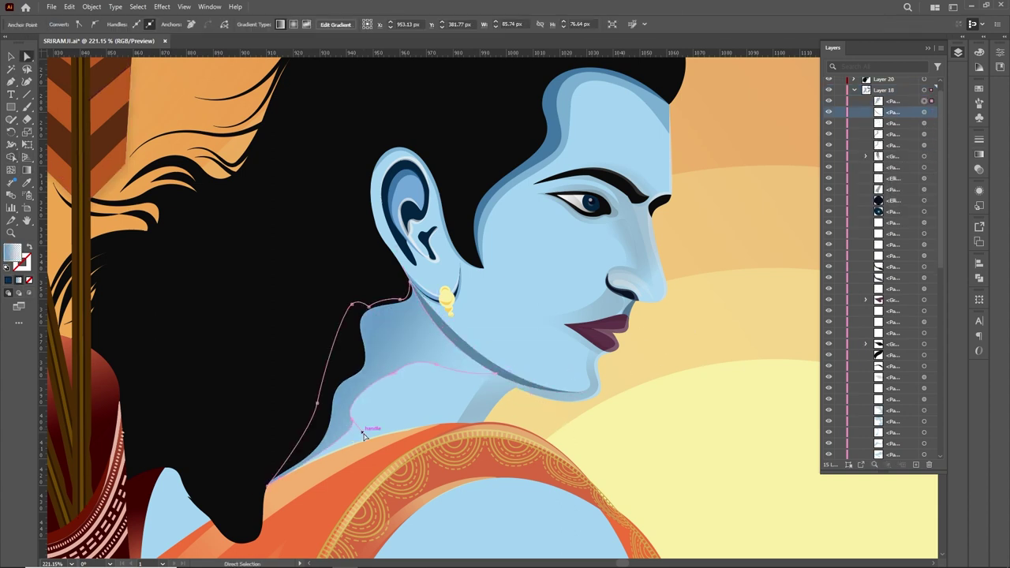
pyautogui.scroll(3, 519, 334)
pyautogui.scroll(4, 442, 234)
pyautogui.hotkey('ctrl', 'shift', 'a')
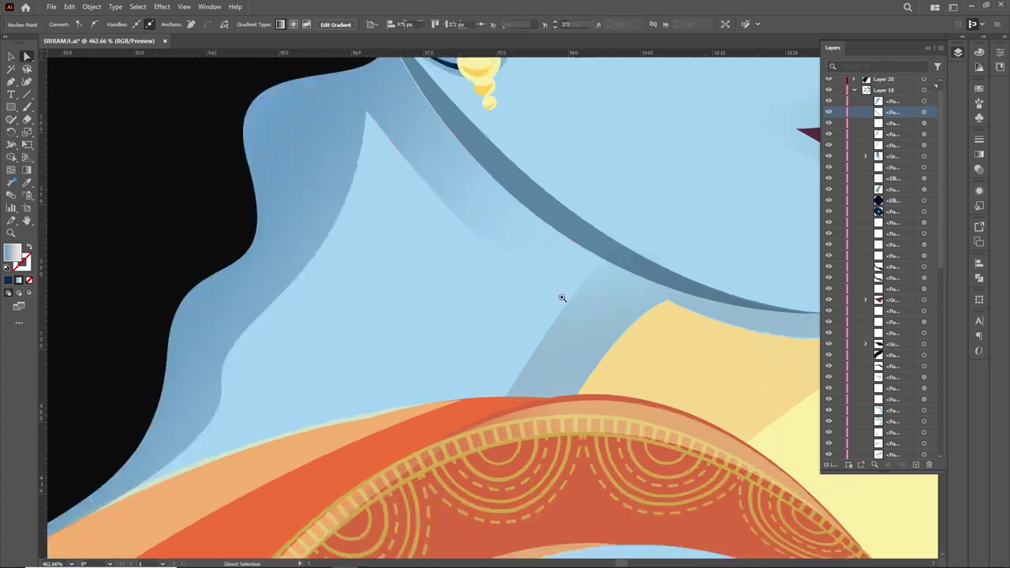
pyautogui.scroll(-8, 521, 277)
# Reshape the neck shadow curve near the shoulder and adjust its gradient stop
pyautogui.press('p')
pyautogui.moveTo(449, 288); pyautogui.dragTo(472, 279)
pyautogui.scroll(5, 553, 315)
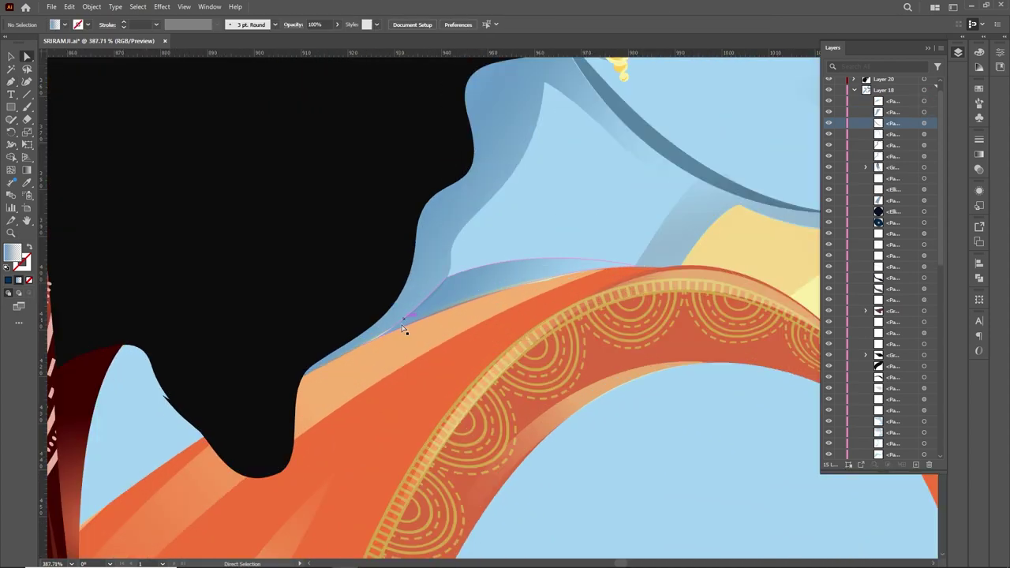
pyautogui.scroll(-6, 474, 316)
pyautogui.scroll(4, 458, 355)
pyautogui.press('a')
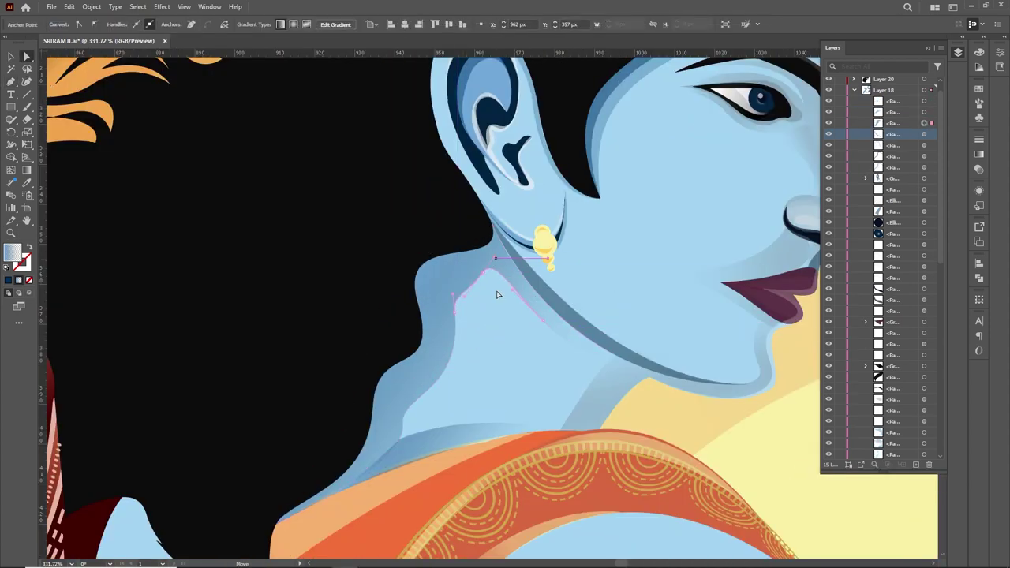
pyautogui.scroll(-2, 452, 394)
pyautogui.press('g')
pyautogui.click(462, 315)
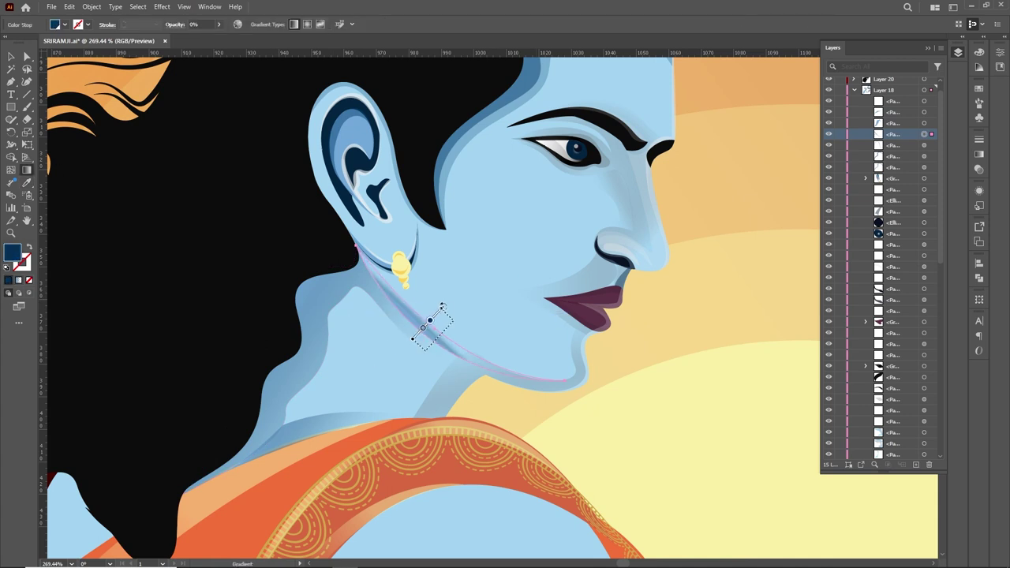
# Refine a chin shadow anchor and run a linear gradient across the chin shadow
pyautogui.press('p')
pyautogui.scroll(2, 571, 402)
pyautogui.keyDown('ctrl'); pyautogui.click(571, 401); pyautogui.keyUp('ctrl')
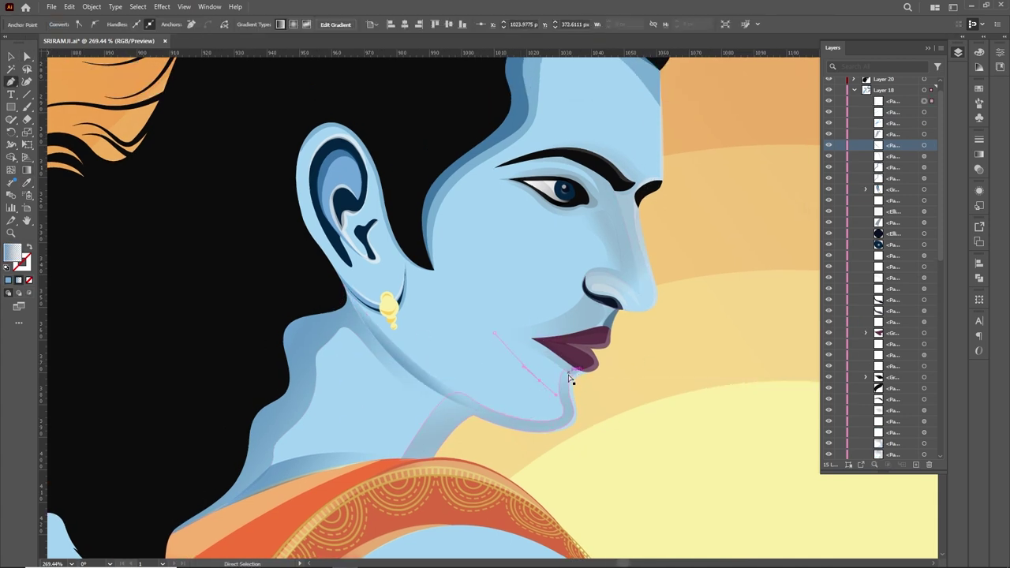
pyautogui.scroll(3, 607, 394)
pyautogui.press('a')
pyautogui.moveTo(527, 441); pyautogui.dragTo(530, 442)
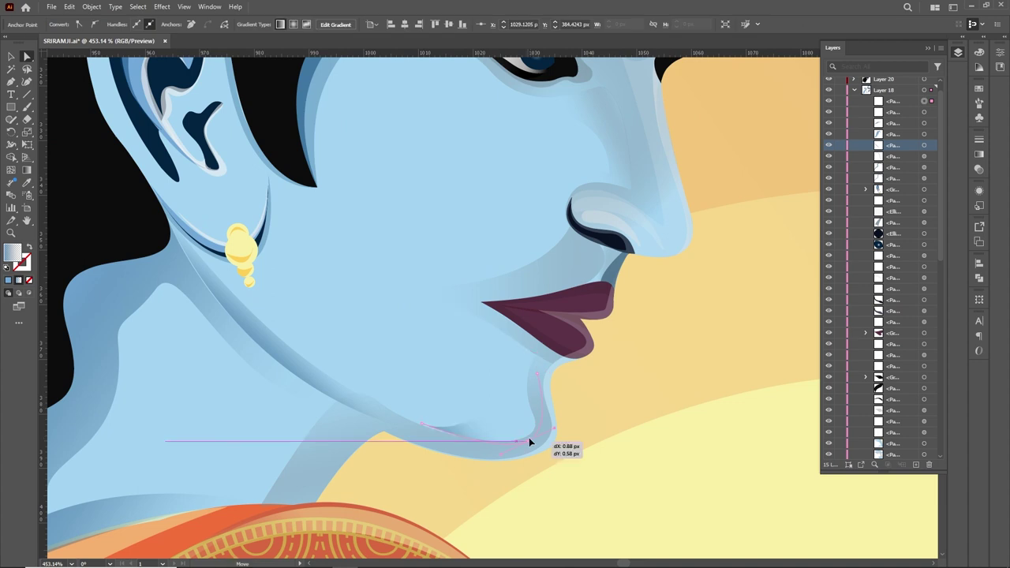
pyautogui.press('g')
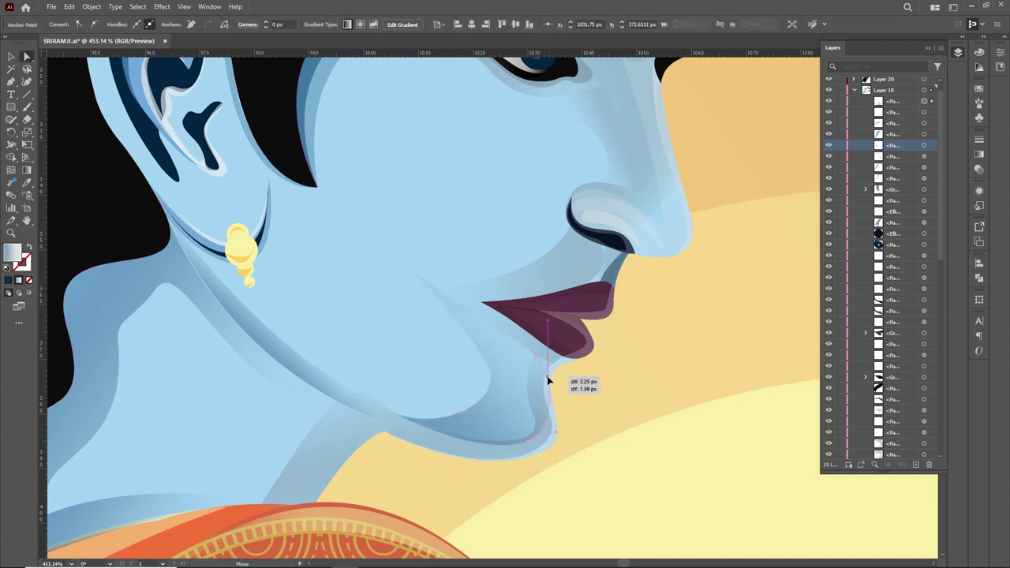
pyautogui.moveTo(524, 361); pyautogui.dragTo(367, 251)
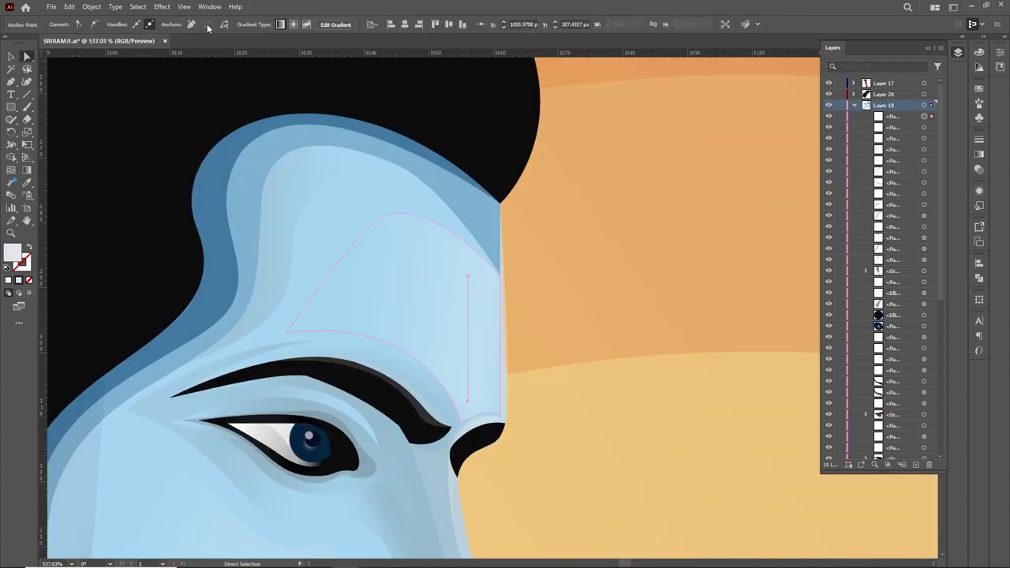
# Give the forehead line a stroke weight and a tapered triangle width profile
pyautogui.click(937, 298)
pyautogui.click(931, 301)
pyautogui.click(900, 411)
pyautogui.click(13, 146)
# Reshape the tilak into a teardrop with Direct Selection and Free Transform
pyautogui.press('a')
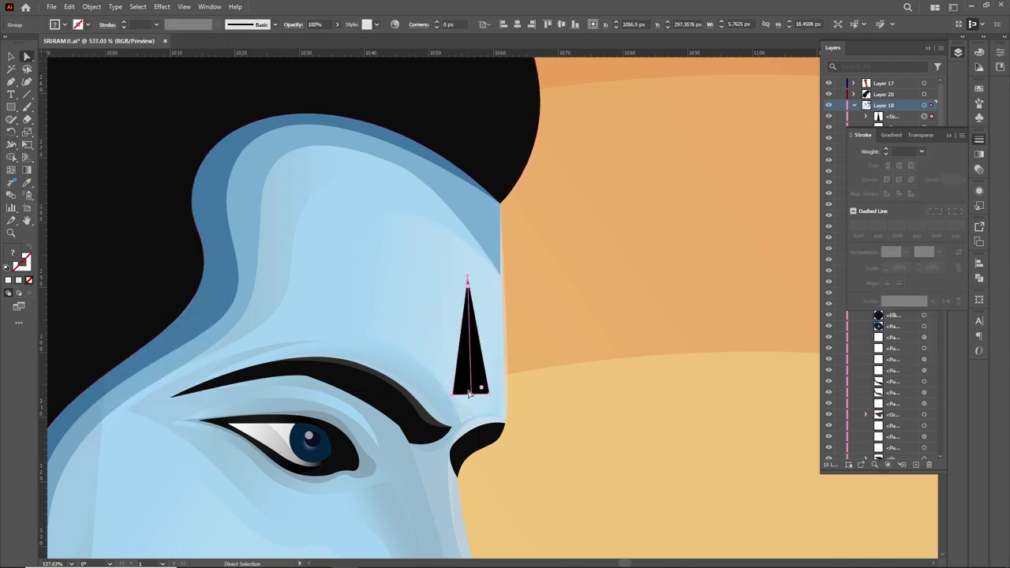
pyautogui.moveTo(456, 398); pyautogui.dragTo(559, 293)
pyautogui.click(479, 363)
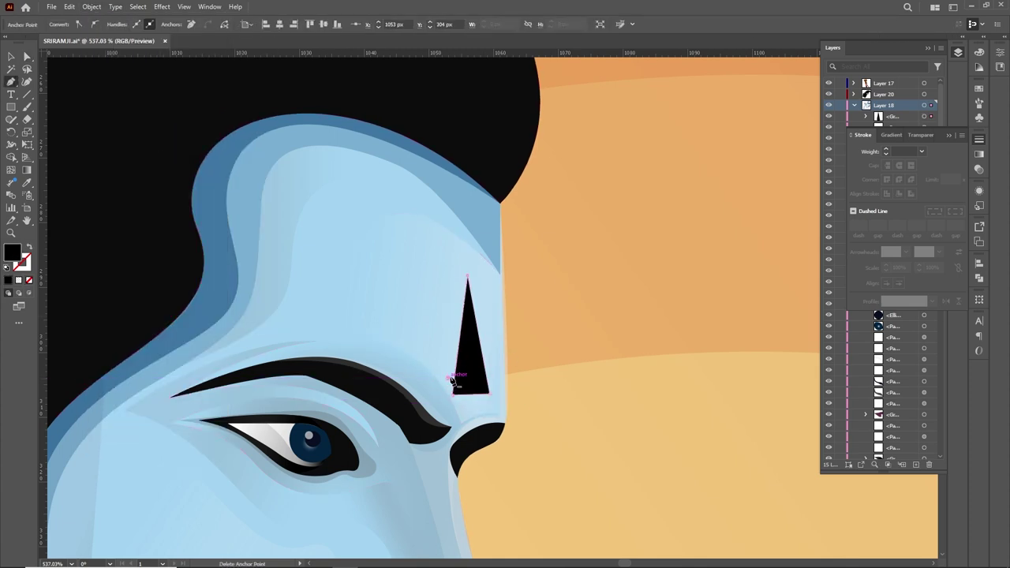
pyautogui.press('a')
pyautogui.moveTo(464, 390); pyautogui.dragTo(462, 390)
pyautogui.press('v')
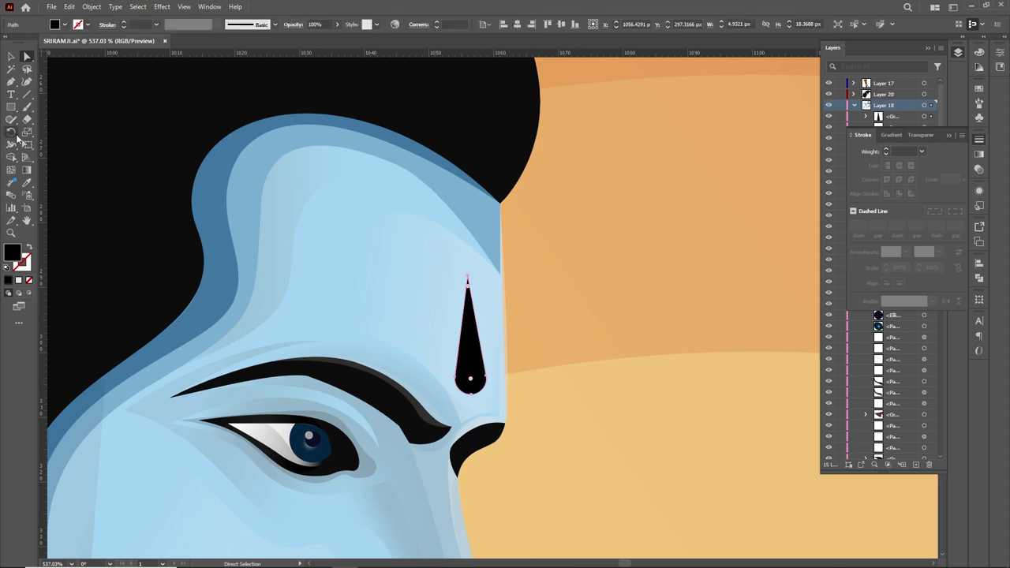
pyautogui.press('e')
pyautogui.moveTo(487, 384); pyautogui.dragTo(490, 278)
# Draw a white highlight shape along the arm's edge down to the wrist
pyautogui.press('p')
pyautogui.click(469, 289)
pyautogui.click(443, 269)
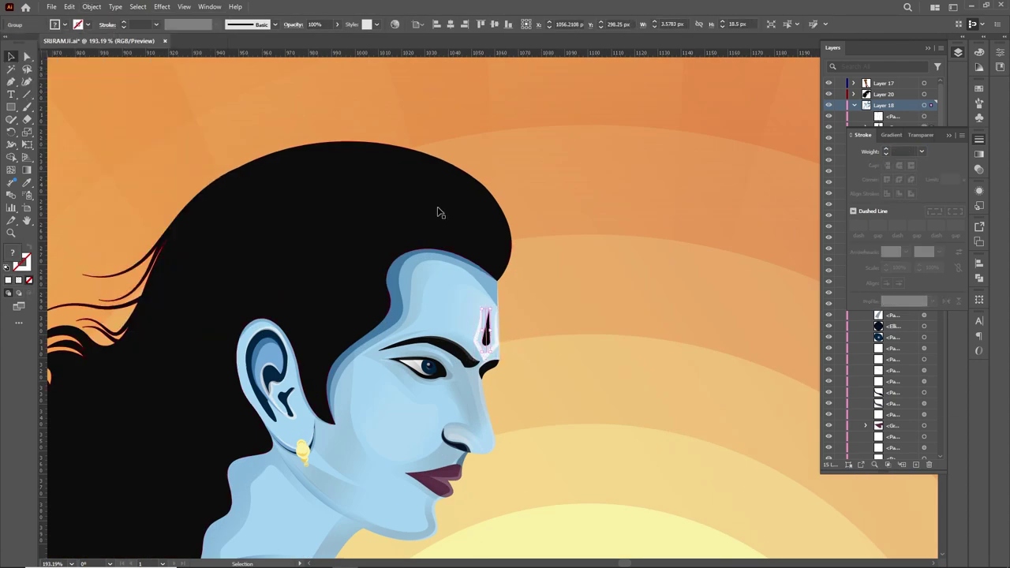
pyautogui.press('z')
pyautogui.moveTo(580, 228); pyautogui.dragTo(542, 261)
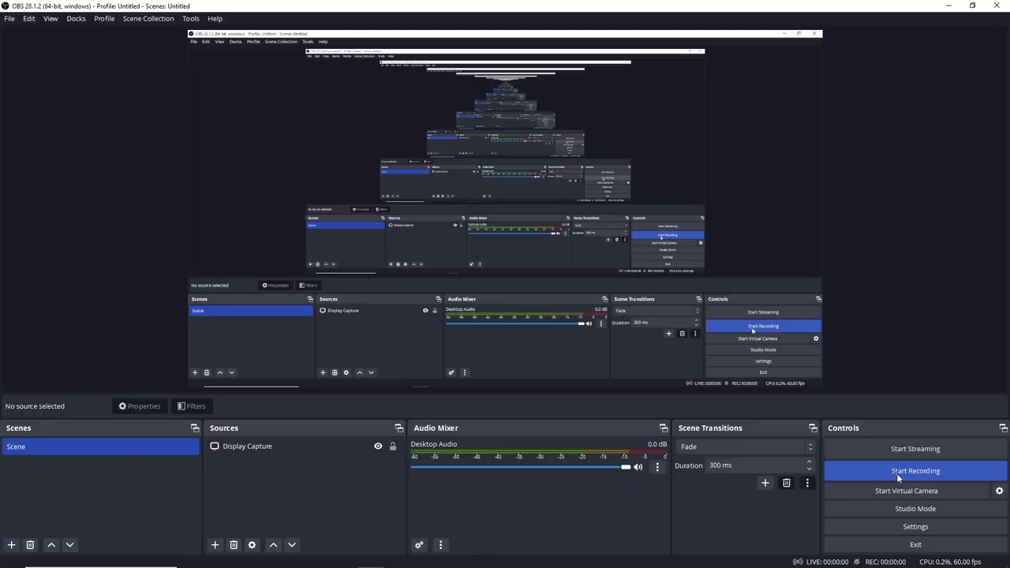
pyautogui.scroll(-5, 568, 462)
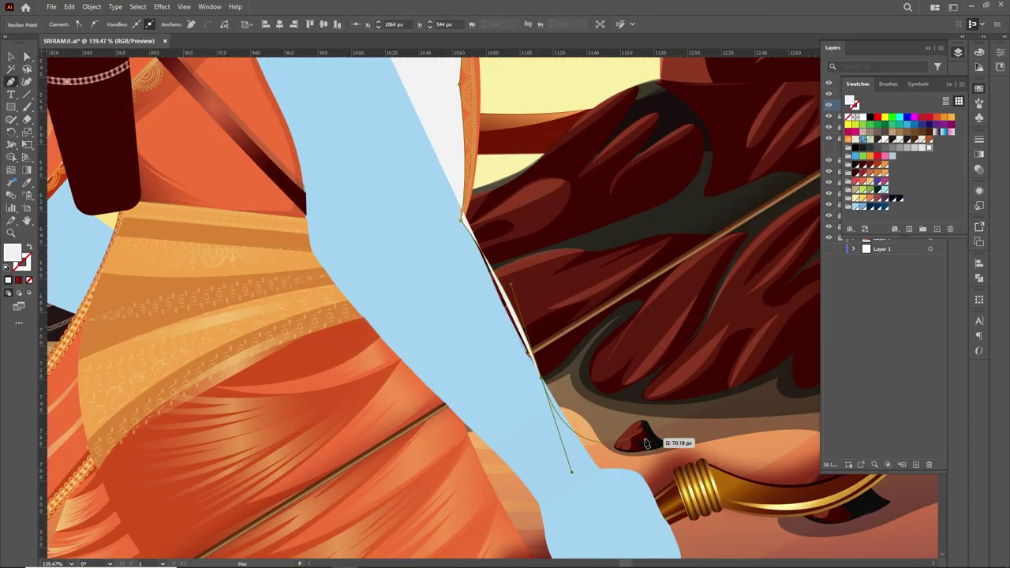
pyautogui.scroll(3, 548, 315)
pyautogui.moveTo(581, 283); pyautogui.dragTo(601, 298)
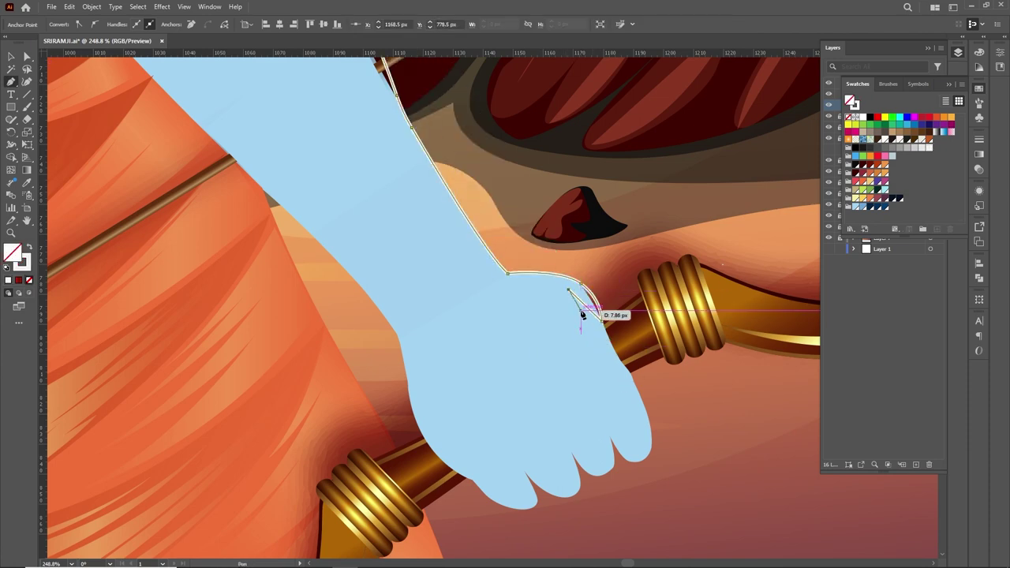
pyautogui.scroll(-2, 582, 315)
pyautogui.scroll(-3, 507, 260)
pyautogui.click(440, 95)
# Fill the first hair strand grey and close it into a narrow lens shape
pyautogui.press('a')
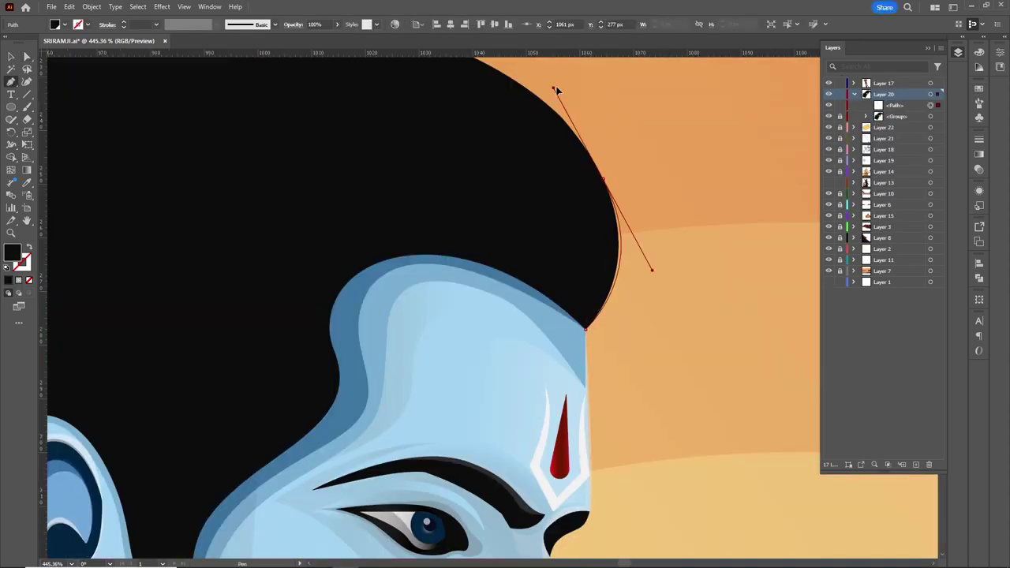
pyautogui.moveTo(556, 90); pyautogui.dragTo(554, 84)
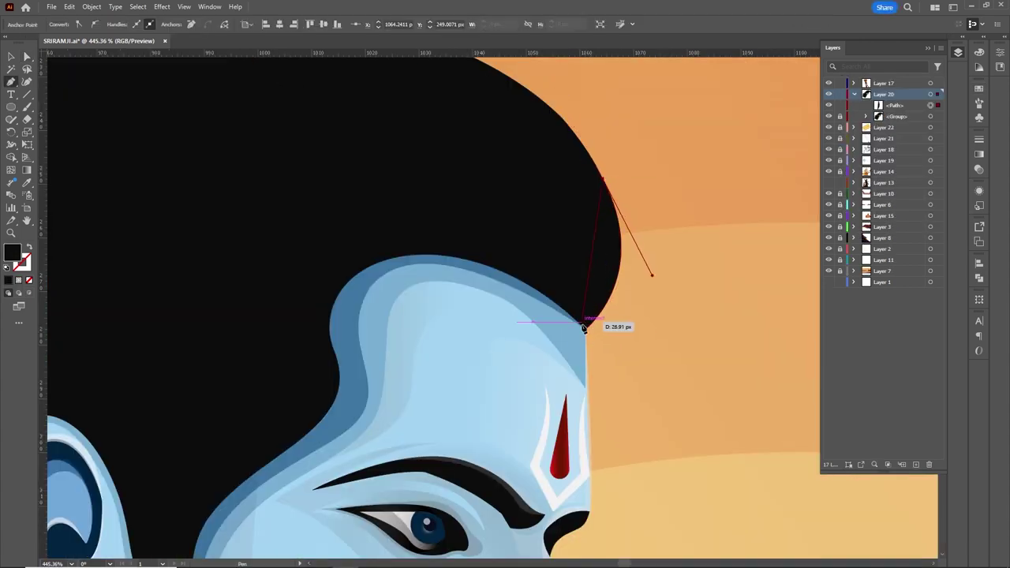
pyautogui.click(980, 90)
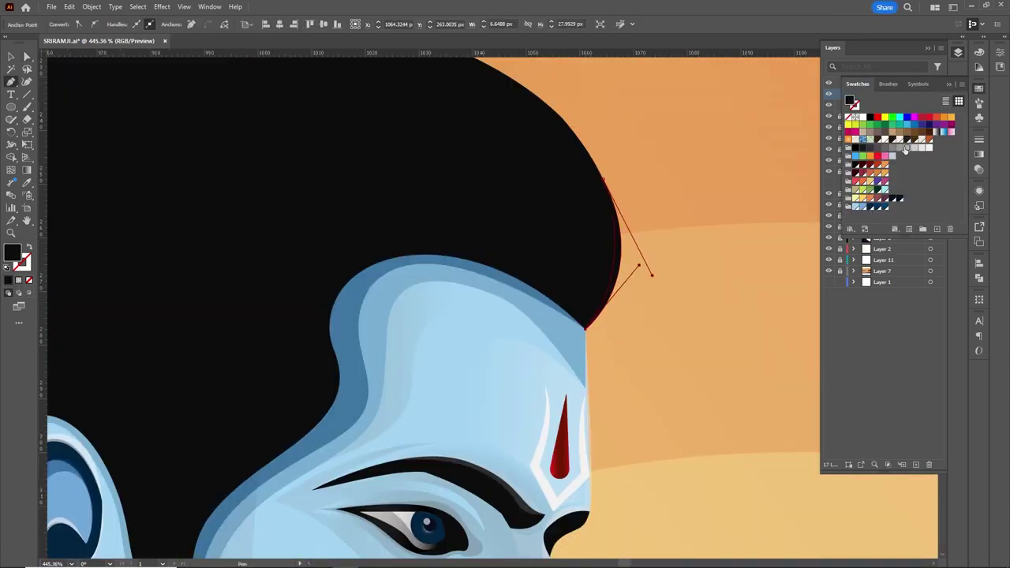
pyautogui.click(569, 126)
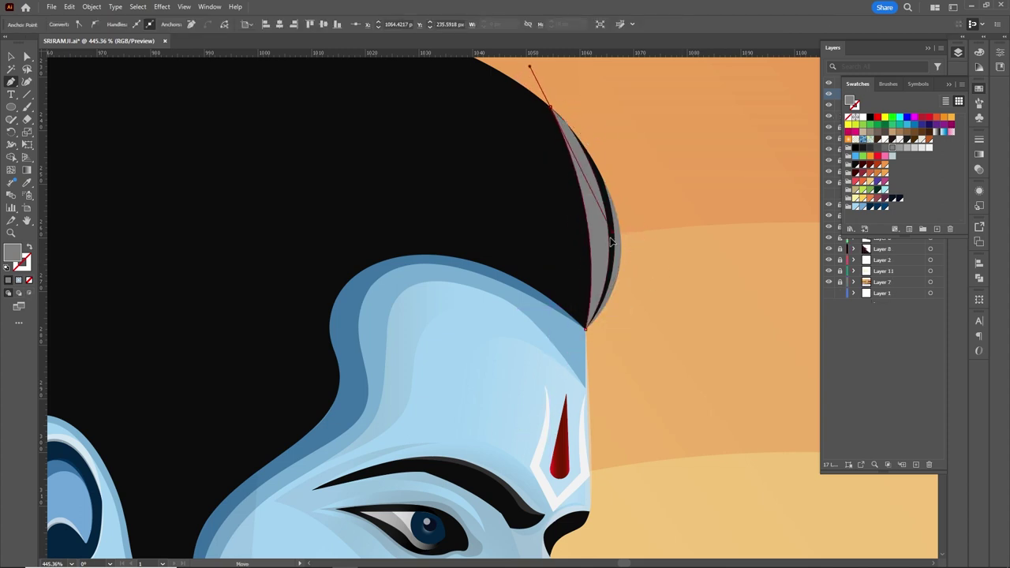
pyautogui.moveTo(585, 327); pyautogui.dragTo(593, 263)
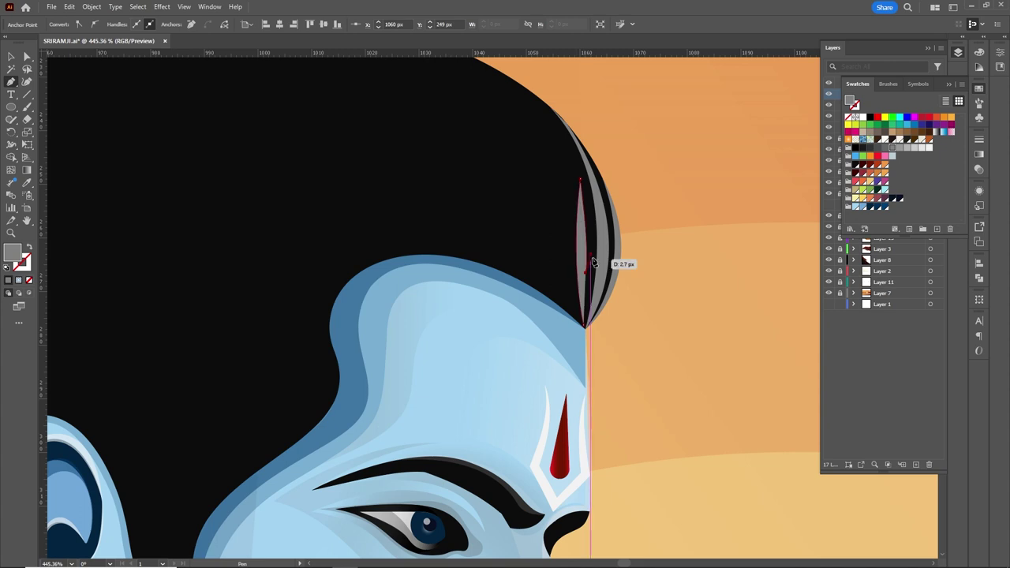
# Start a second strand on top of the hair and curve its edge
pyautogui.scroll(3, 642, 242)
pyautogui.click(398, 115)
pyautogui.moveTo(535, 212); pyautogui.dragTo(559, 371)
pyautogui.press('a')
pyautogui.click(579, 340)
# Draw another pointed grey strand sweeping toward the upper left across the hair
pyautogui.press('p')
pyautogui.click(518, 361)
pyautogui.click(349, 167)
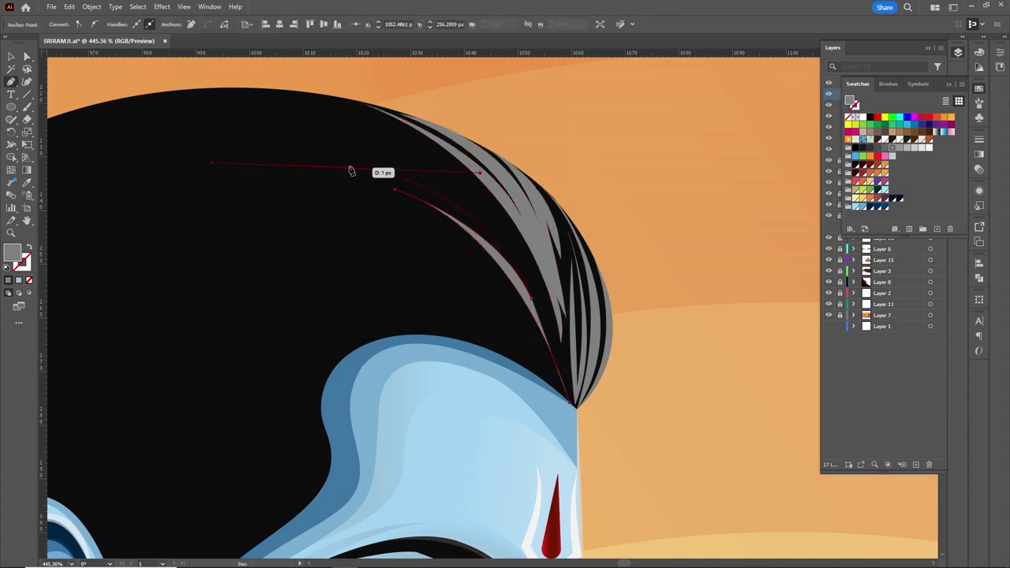
pyautogui.click(519, 361)
pyautogui.click(519, 266)
pyautogui.click(175, 229)
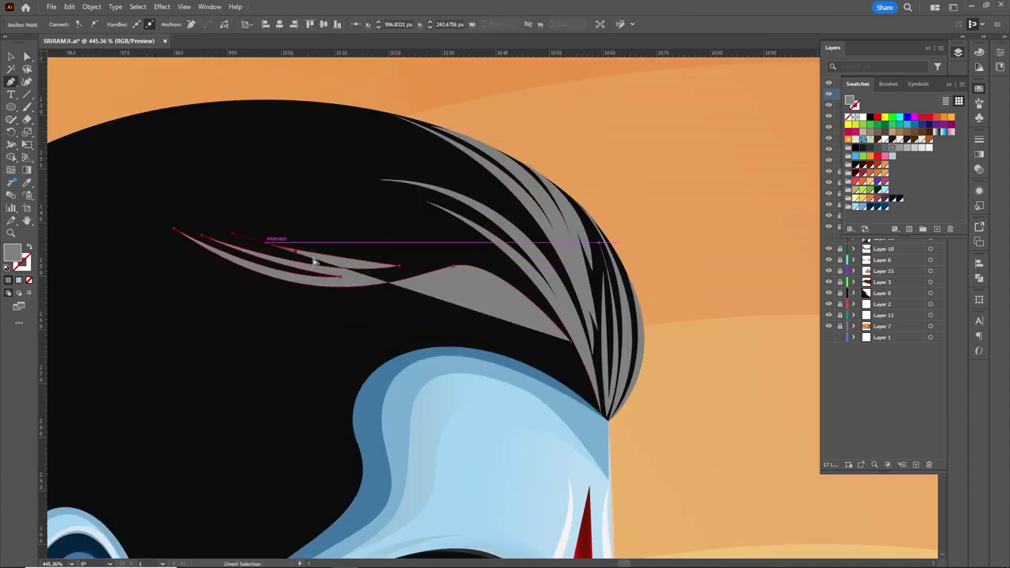
pyautogui.click(553, 306)
pyautogui.hotkey('ctrl', 'shift', 'a')
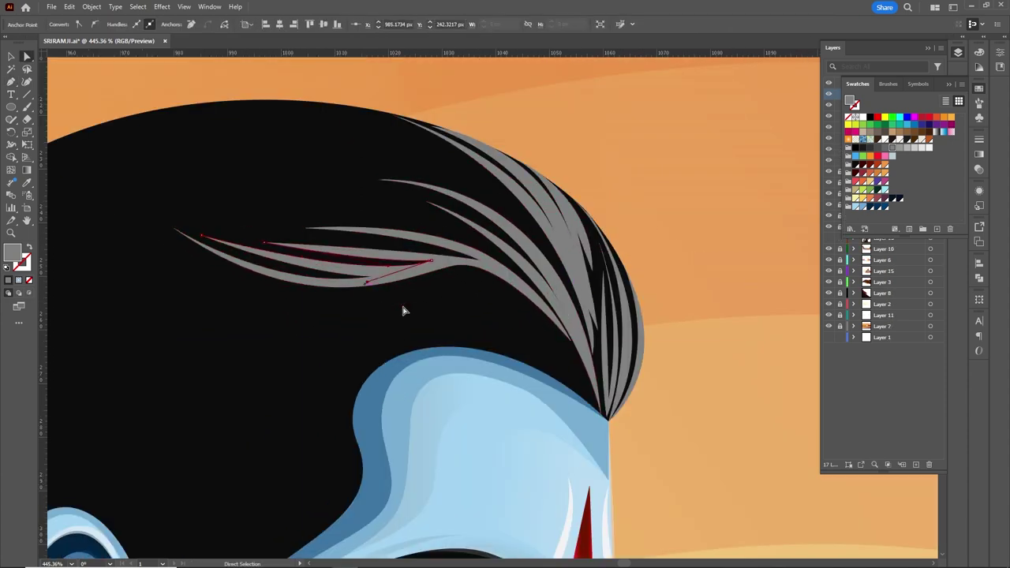
pyautogui.press('z')
pyautogui.hotkey('ctrl', '-')
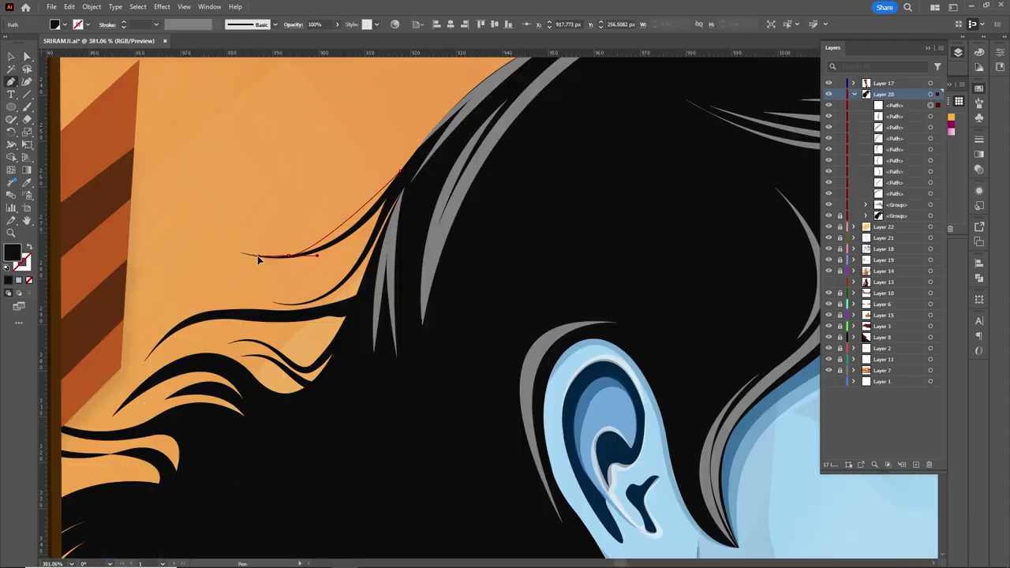
# Close the current hair strand with a curve and add a small grey strand at the hair edge
pyautogui.moveTo(401, 172); pyautogui.dragTo(402, 181)
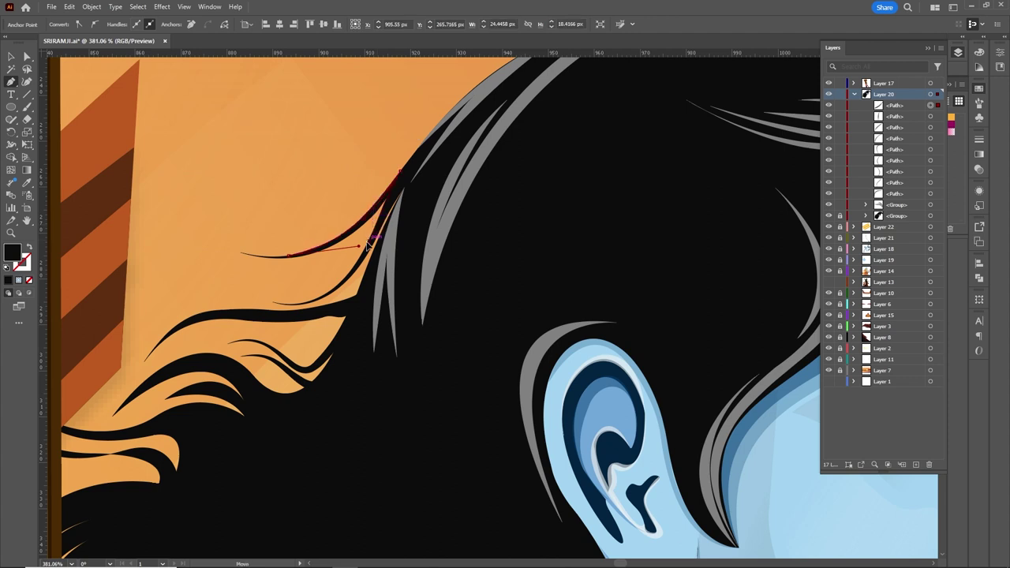
pyautogui.hotkey('ctrl', 'shift', 'a')
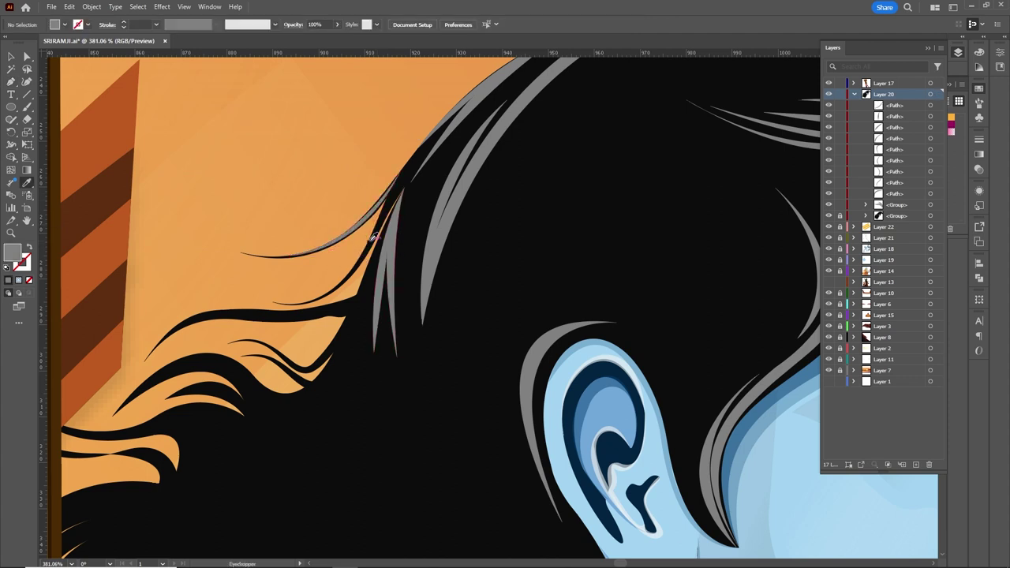
pyautogui.press('p')
pyautogui.click(384, 202)
pyautogui.moveTo(384, 204); pyautogui.dragTo(387, 207)
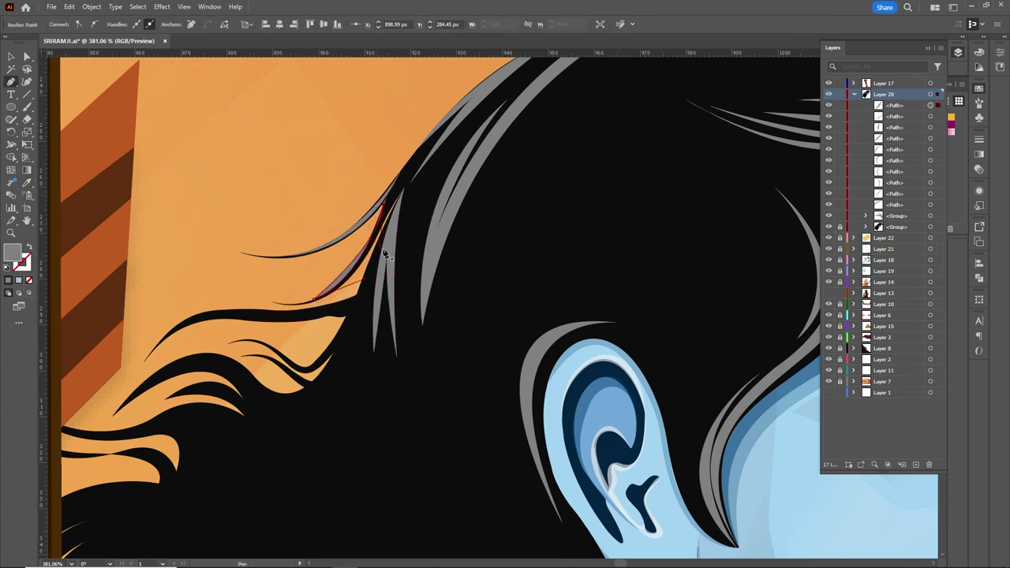
# Reshape the edited strand and start a longer highlight strand lower on the hair
pyautogui.hotkey('ctrl', 'shift', 'a')
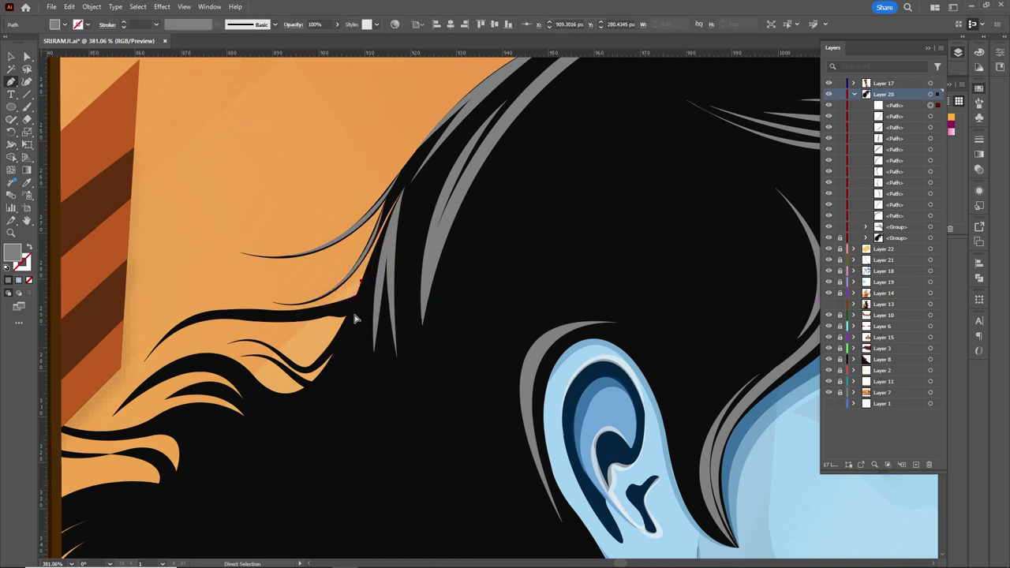
pyautogui.moveTo(302, 323); pyautogui.dragTo(319, 323)
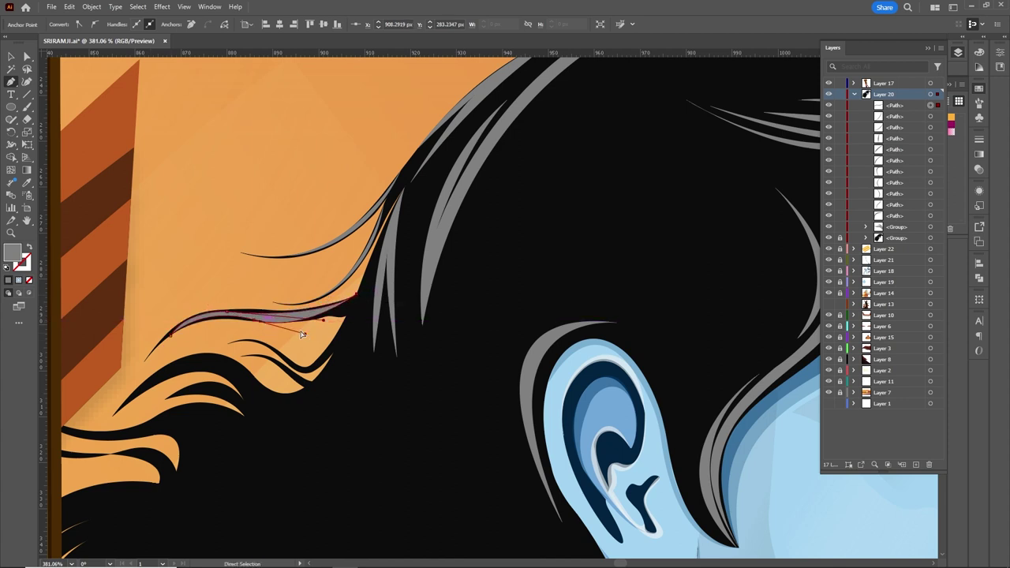
pyautogui.click(305, 369)
pyautogui.click(268, 345)
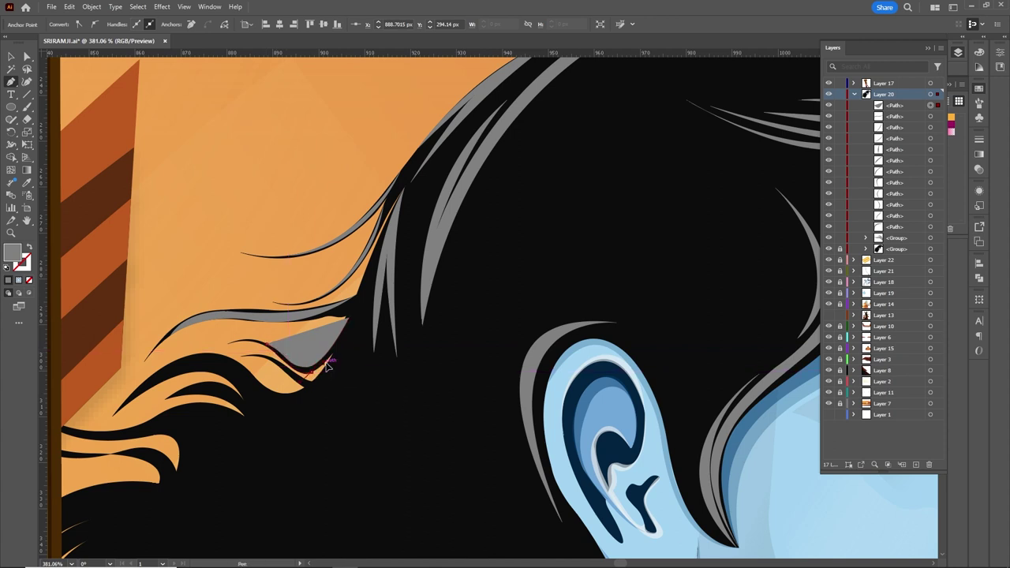
pyautogui.moveTo(350, 359); pyautogui.dragTo(330, 363)
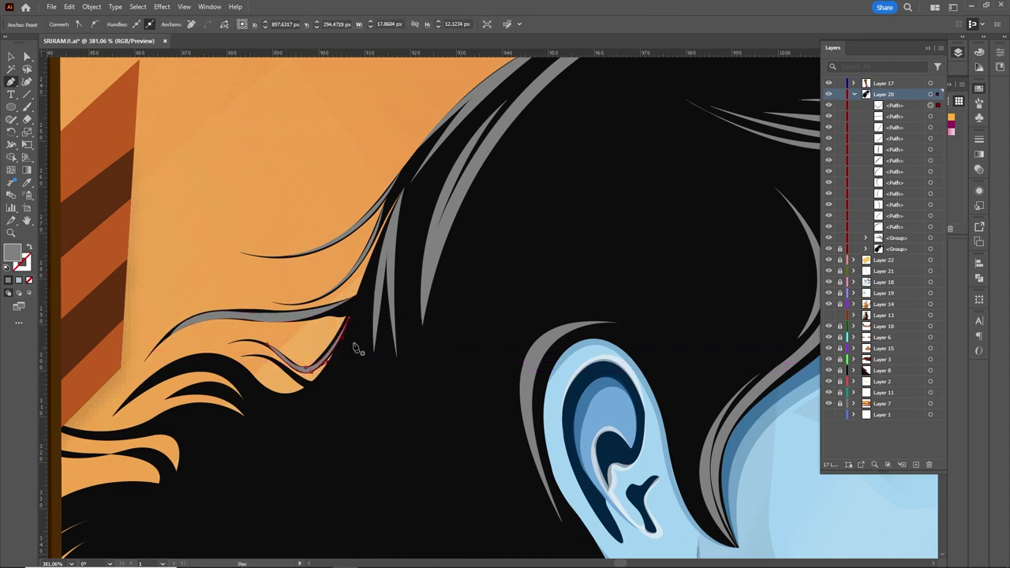
pyautogui.click(336, 419)
# Draw a large grey highlight strand over the lower back locks and begin another flowing strand
pyautogui.click(252, 458)
pyautogui.click(177, 417)
pyautogui.click(63, 434)
pyautogui.moveTo(79, 441); pyautogui.dragTo(201, 362)
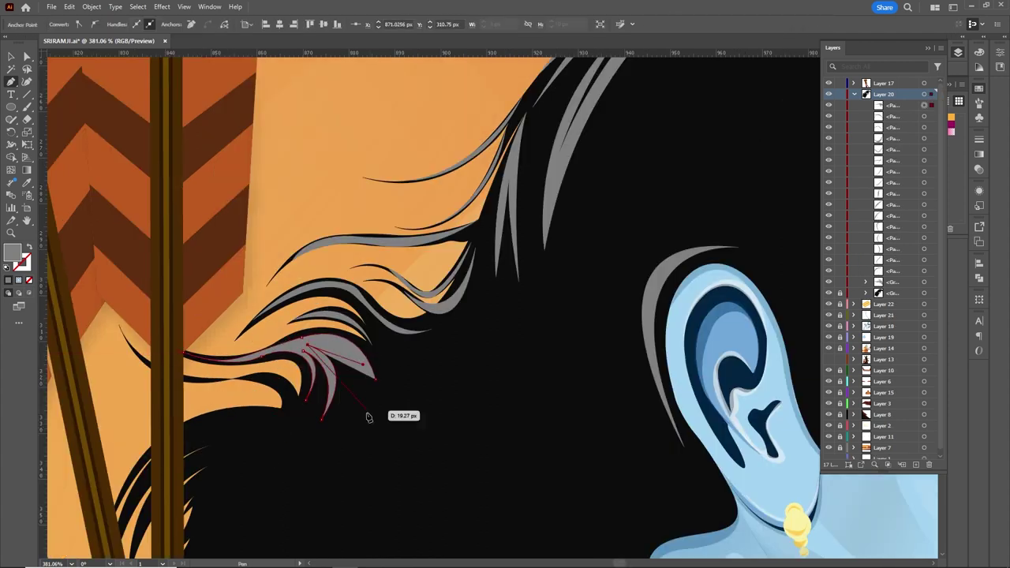
pyautogui.press('p')
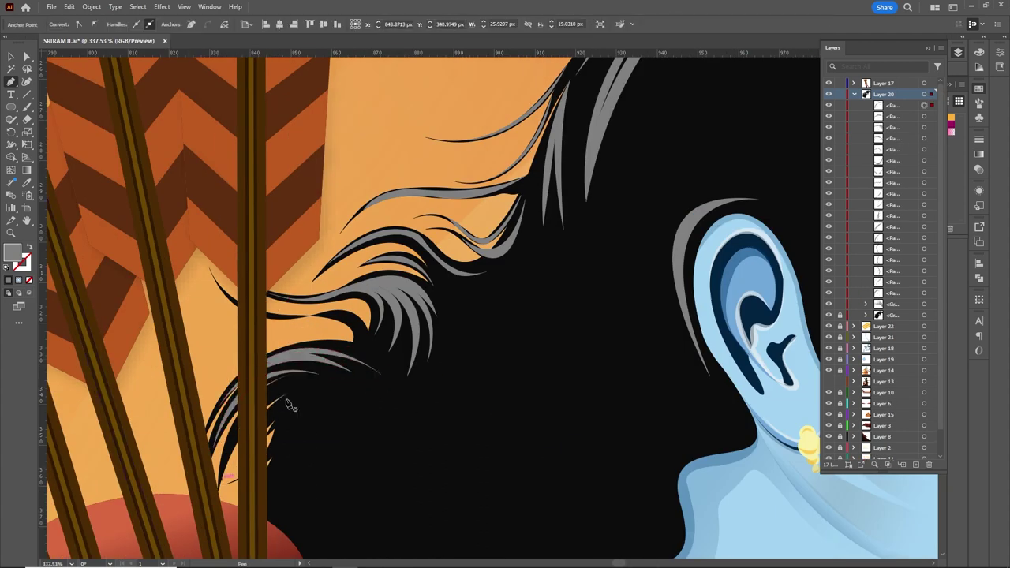
pyautogui.scroll(-3, 284, 474)
pyautogui.click(289, 356)
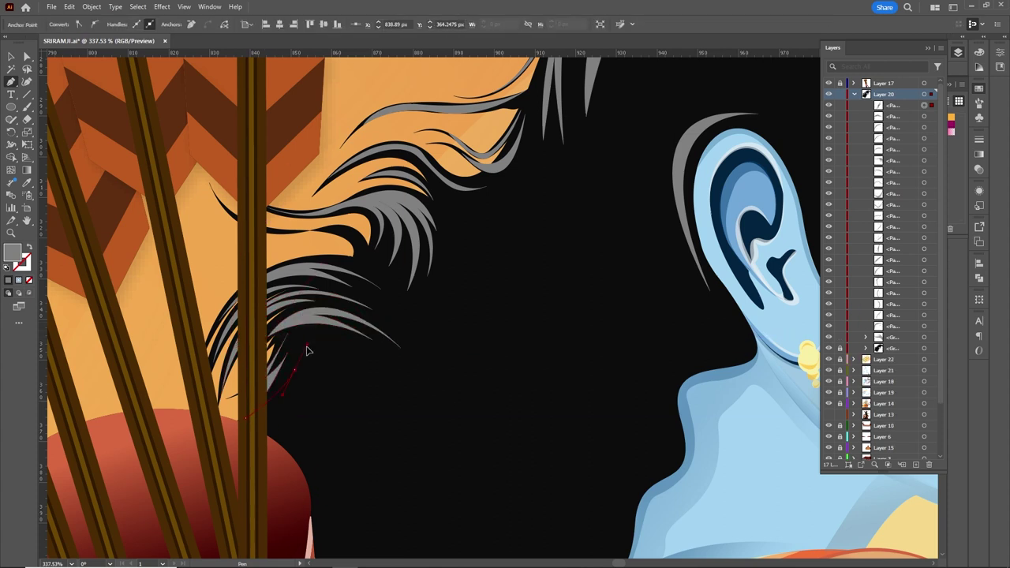
pyautogui.moveTo(429, 384); pyautogui.dragTo(410, 348)
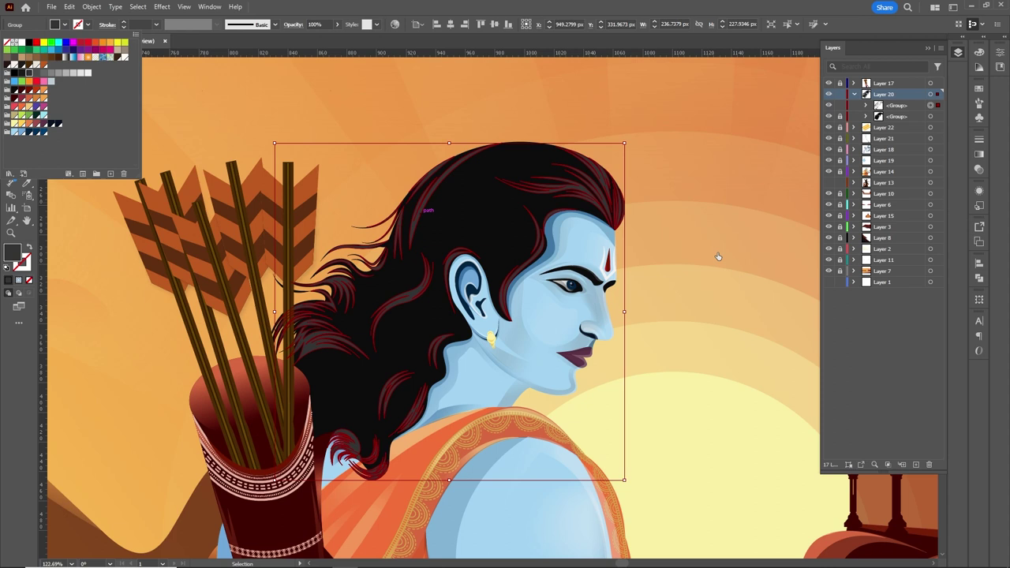
# Zoom to the hair above the forehead and inspect the path at the hair tip
pyautogui.click(718, 254)
pyautogui.scroll(-5, 667, 269)
pyautogui.scroll(10, 575, 322)
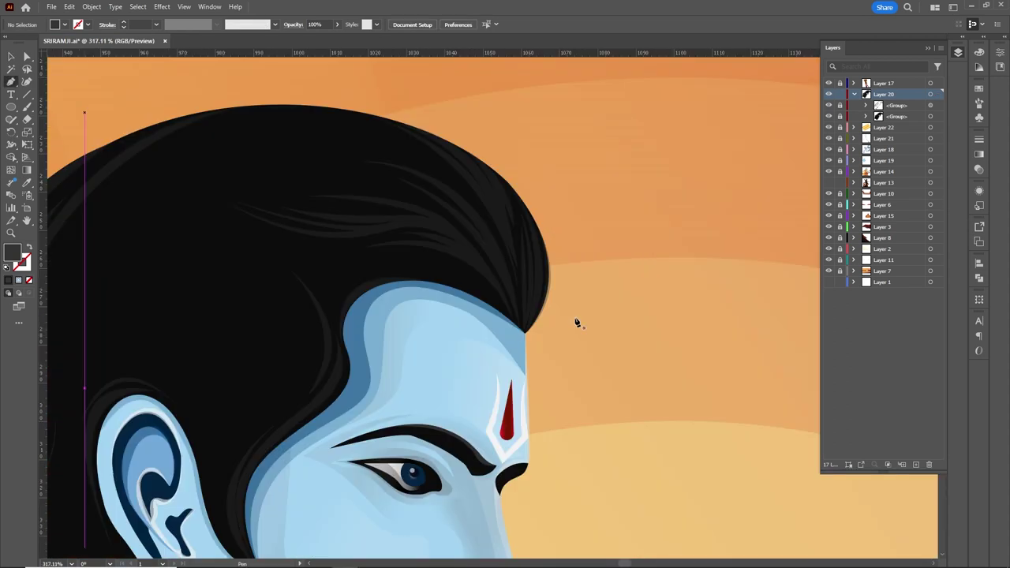
pyautogui.scroll(3, 498, 402)
pyautogui.press('p')
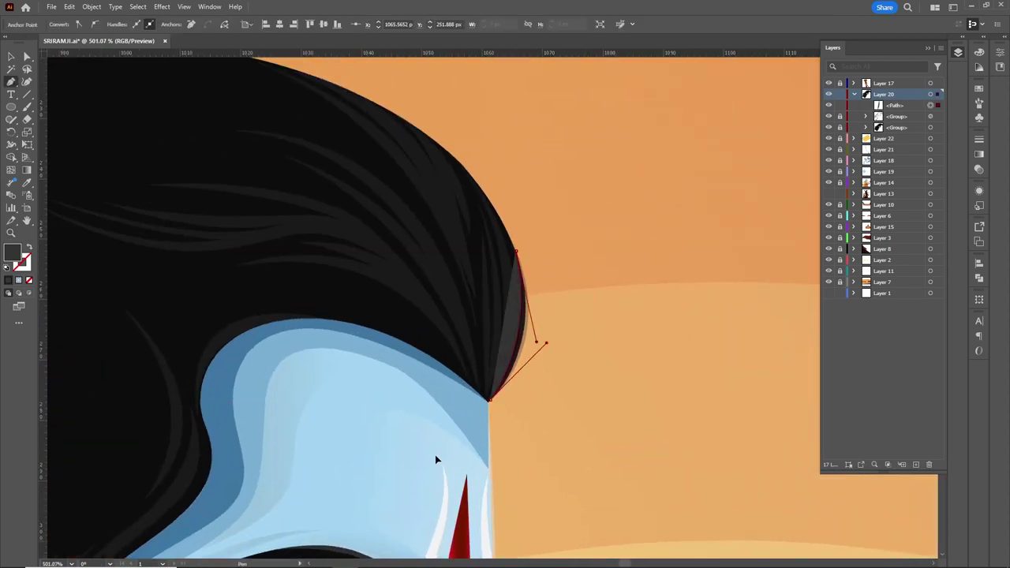
pyautogui.press('v')
pyautogui.click(629, 276)
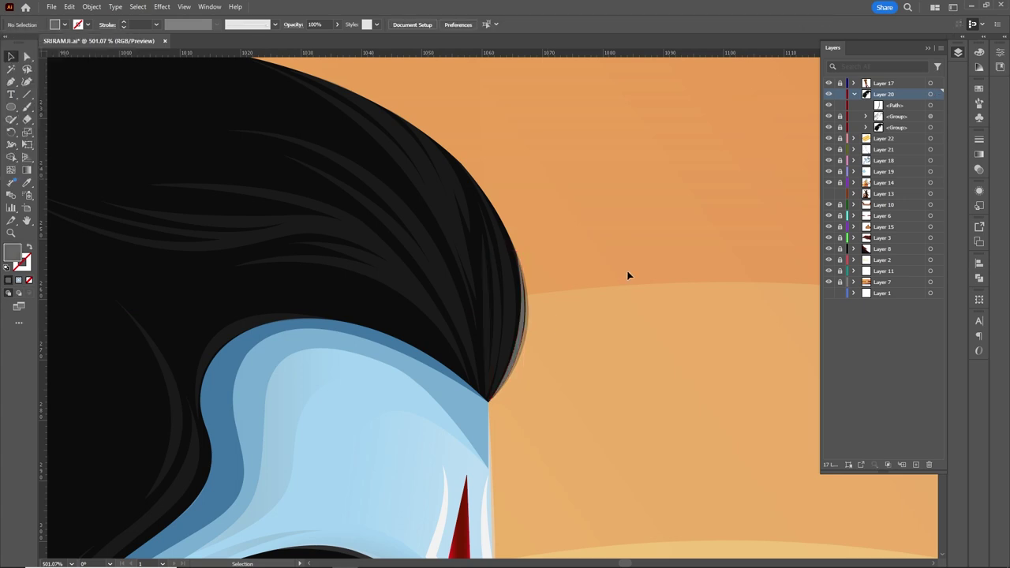
pyautogui.scroll(3, 544, 359)
pyautogui.press('a')
pyautogui.click(545, 316)
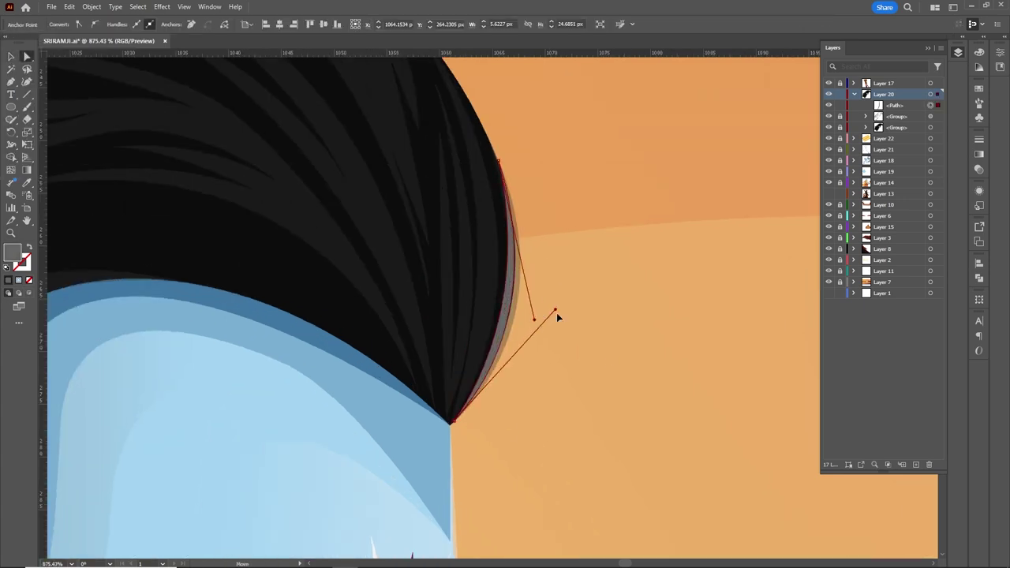
pyautogui.click(581, 318)
# Draw curved highlight paths bowing along the front hair edge
pyautogui.press('p')
pyautogui.click(576, 462)
pyautogui.click(582, 138)
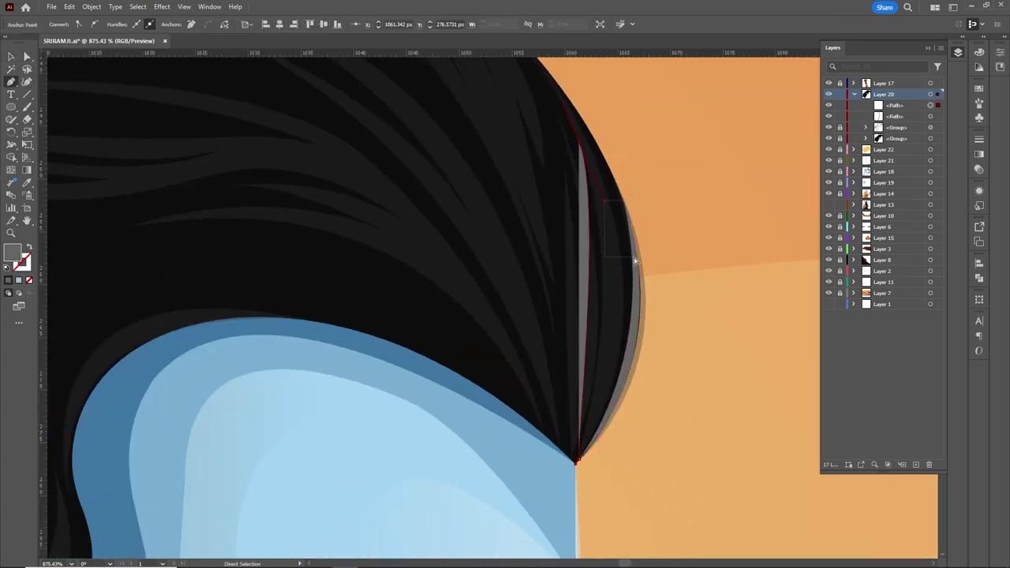
pyautogui.press('p')
pyautogui.moveTo(620, 295); pyautogui.dragTo(649, 296)
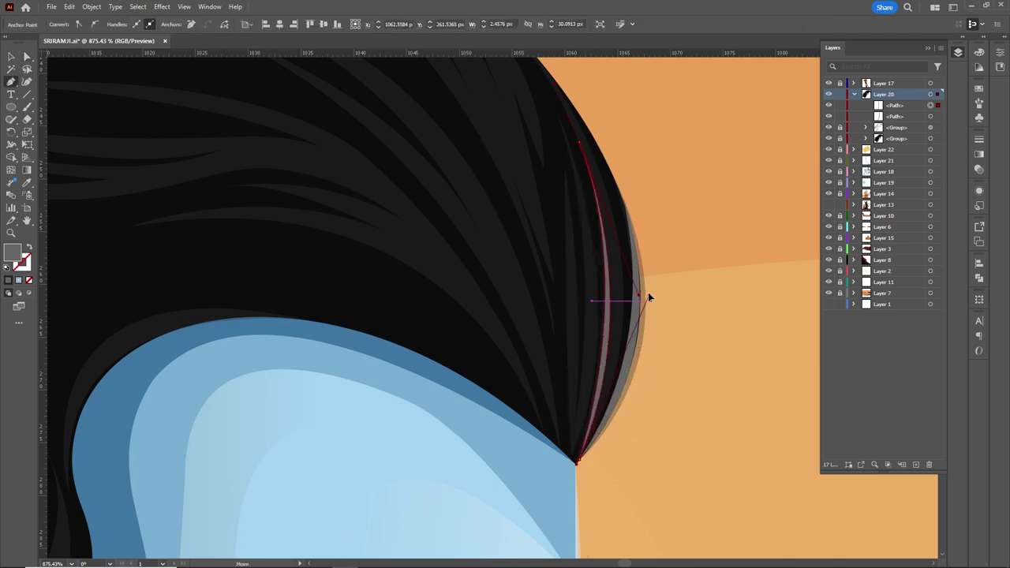
pyautogui.click(565, 184)
pyautogui.moveTo(570, 434)
pyautogui.mouseDown()
pyautogui.moveTo(547, 491)
pyautogui.moveTo(553, 474)
pyautogui.mouseUp()
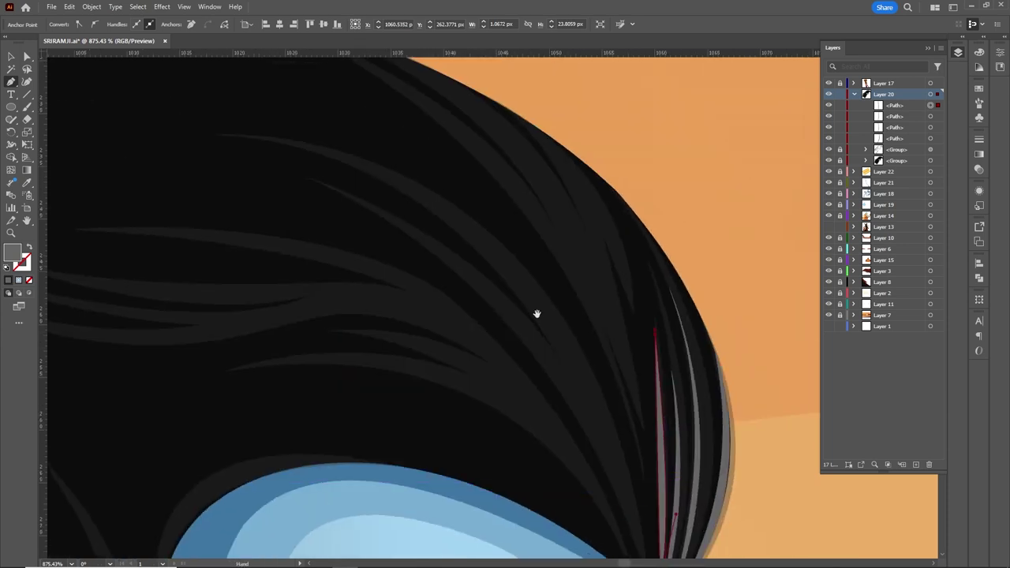
# Draw two grey curved highlight slivers across the hair
pyautogui.scroll(-2, 607, 454)
pyautogui.press('p')
pyautogui.click(623, 453)
pyautogui.moveTo(360, 307); pyautogui.dragTo(555, 291)
pyautogui.moveTo(624, 453)
pyautogui.mouseDown()
pyautogui.moveTo(550, 267)
pyautogui.moveTo(427, 282)
pyautogui.mouseUp()
pyautogui.click(544, 325)
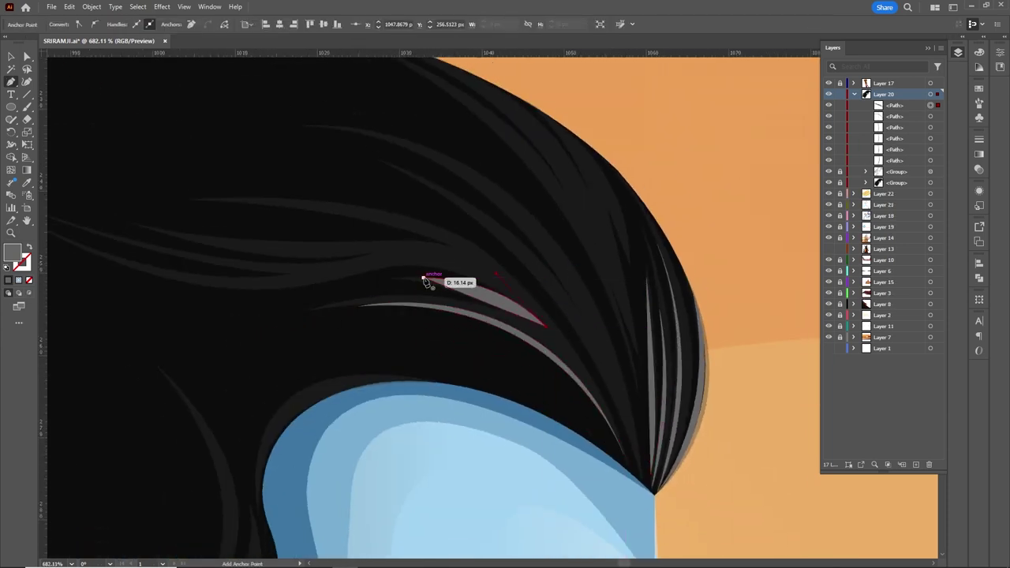
pyautogui.click(426, 282)
pyautogui.click(473, 256)
pyautogui.click(251, 202)
pyautogui.moveTo(304, 240); pyautogui.dragTo(405, 218)
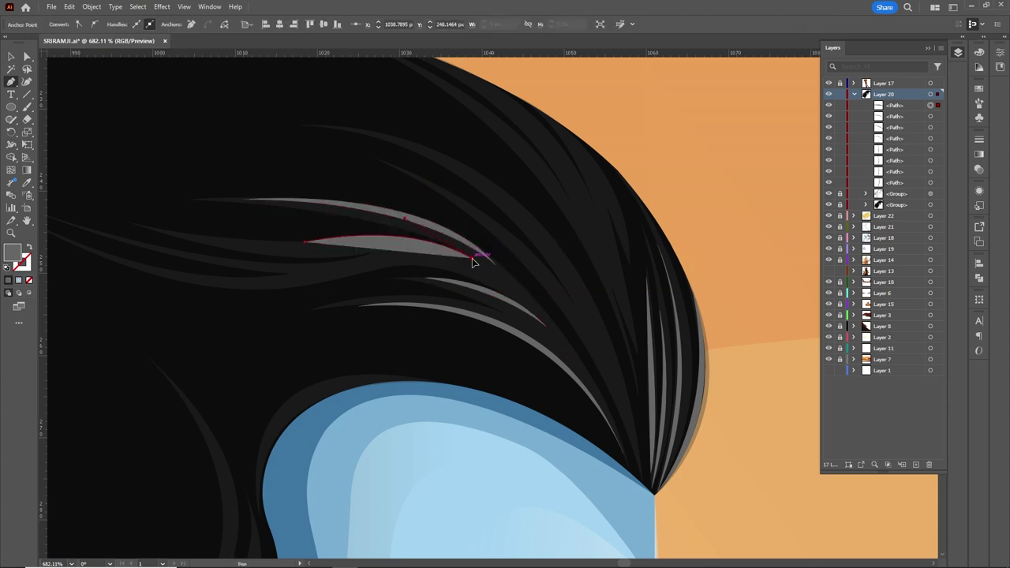
# Add another curved grey sliver reaching up toward the crown
pyautogui.click(474, 257)
pyautogui.scroll(-2, 466, 277)
pyautogui.scroll(1, 627, 361)
pyautogui.moveTo(544, 223); pyautogui.dragTo(630, 317)
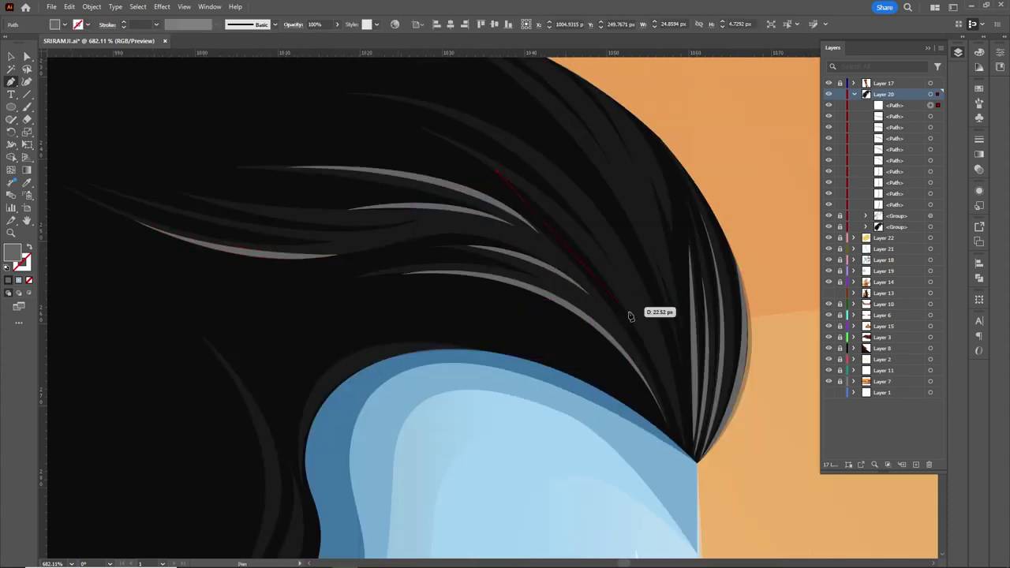
pyautogui.click(416, 99)
pyautogui.moveTo(416, 99); pyautogui.dragTo(521, 121)
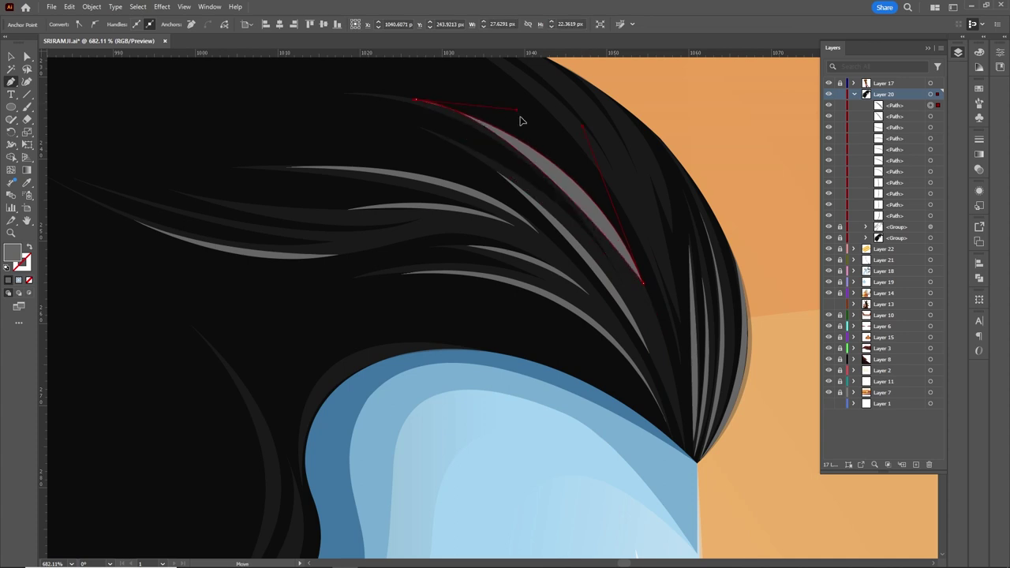
pyautogui.scroll(2, 521, 121)
pyautogui.click(570, 211)
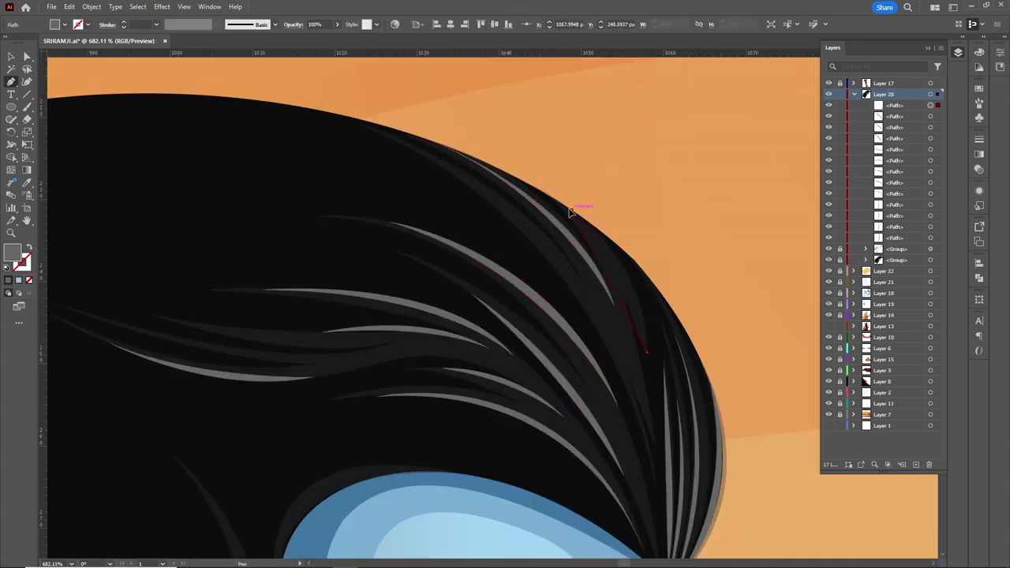
# Draw a curved sliver along the top of the hair and select the hair group
pyautogui.click(647, 352)
pyautogui.moveTo(429, 158); pyautogui.dragTo(534, 210)
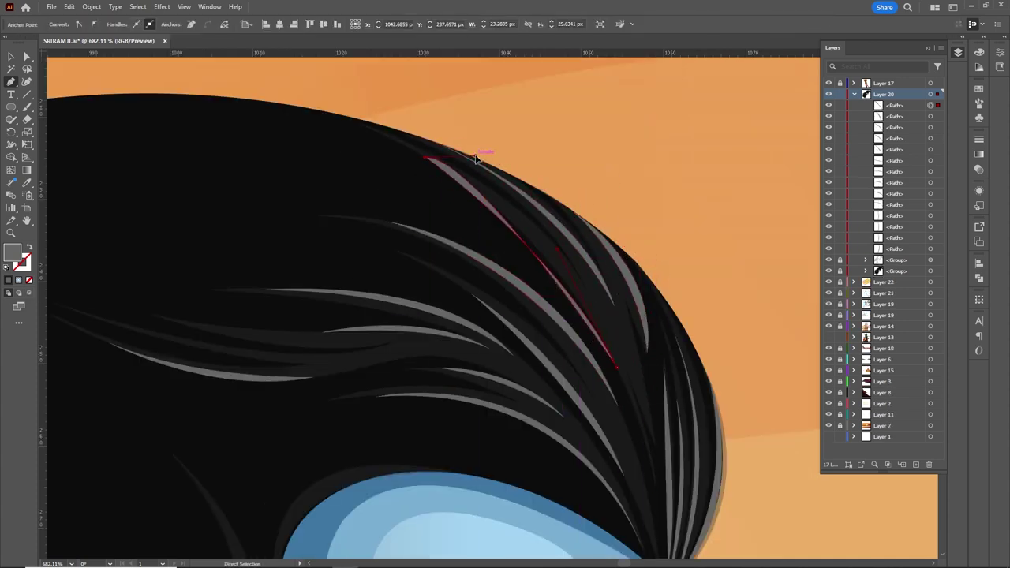
pyautogui.click(477, 158)
pyautogui.scroll(-5, 476, 158)
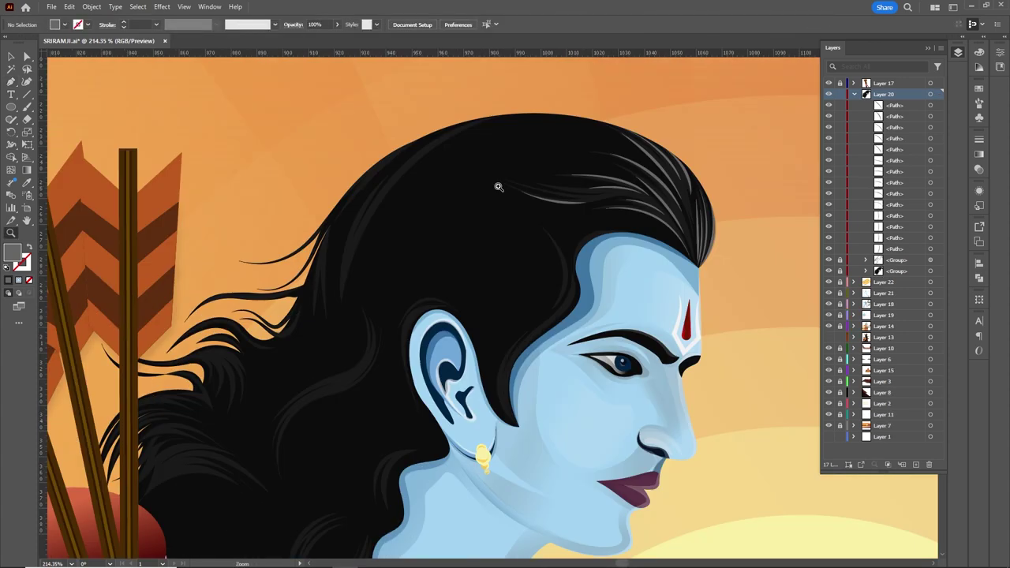
pyautogui.click(347, 196)
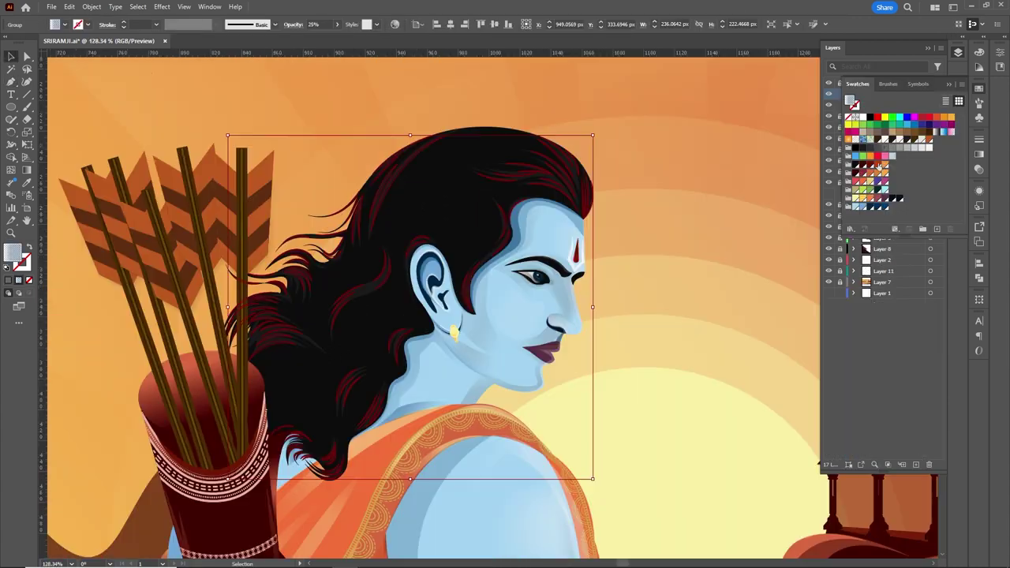
# Open the Gradient panel and toggle the body, quiver and hair layers to check them
pyautogui.click(982, 156)
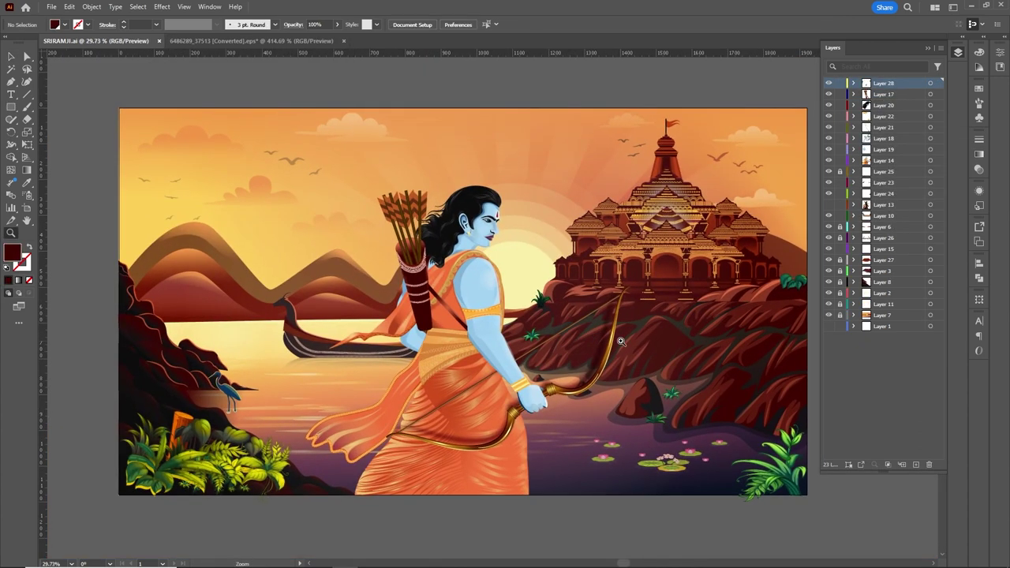
pyautogui.click(829, 106)
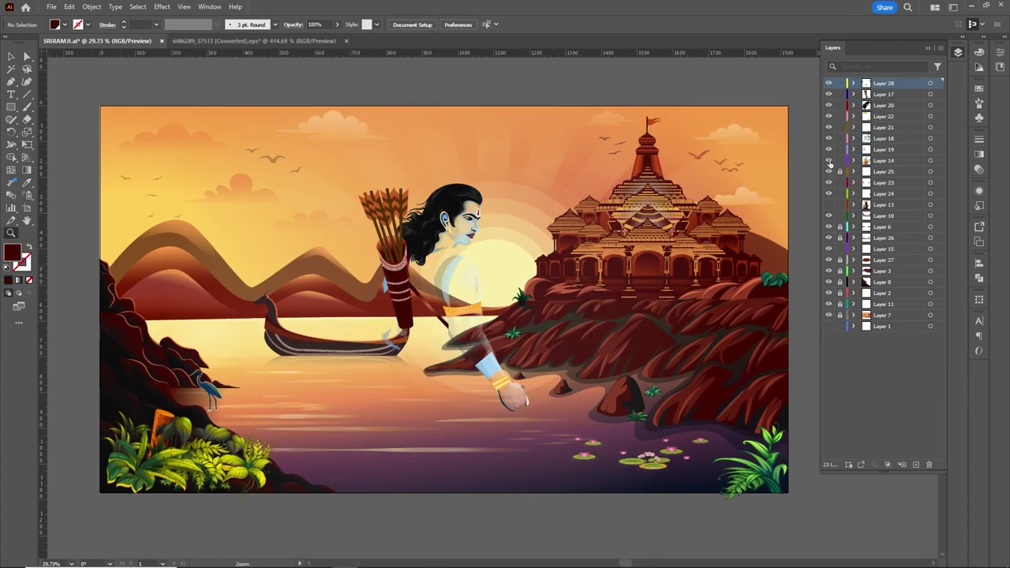
pyautogui.click(829, 105)
pyautogui.click(829, 105)
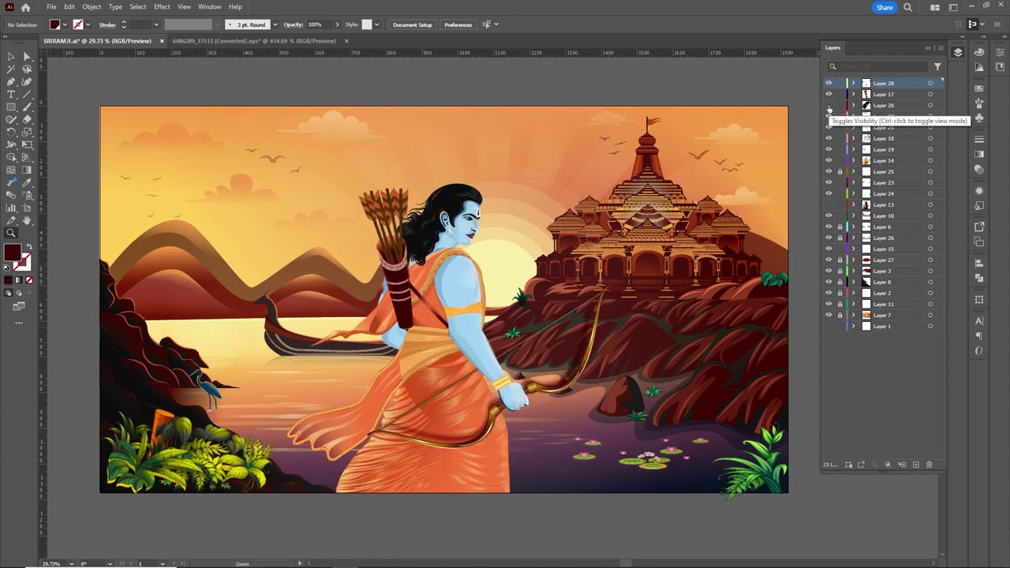
pyautogui.click(829, 111)
pyautogui.click(829, 116)
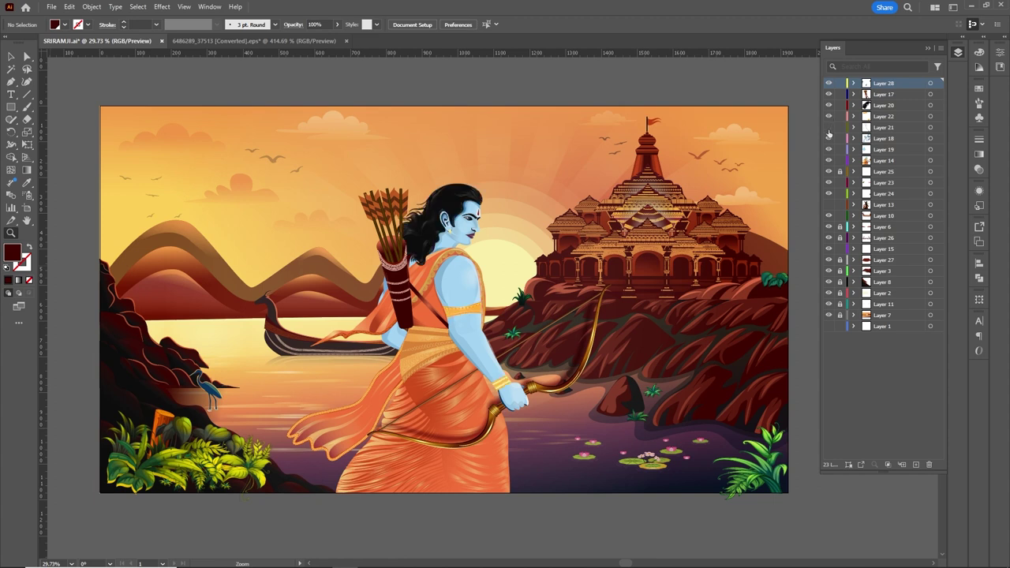
# Toggle the lower-right and lower-left rock shading layers, then zoom in on Rama's face
pyautogui.click(829, 271)
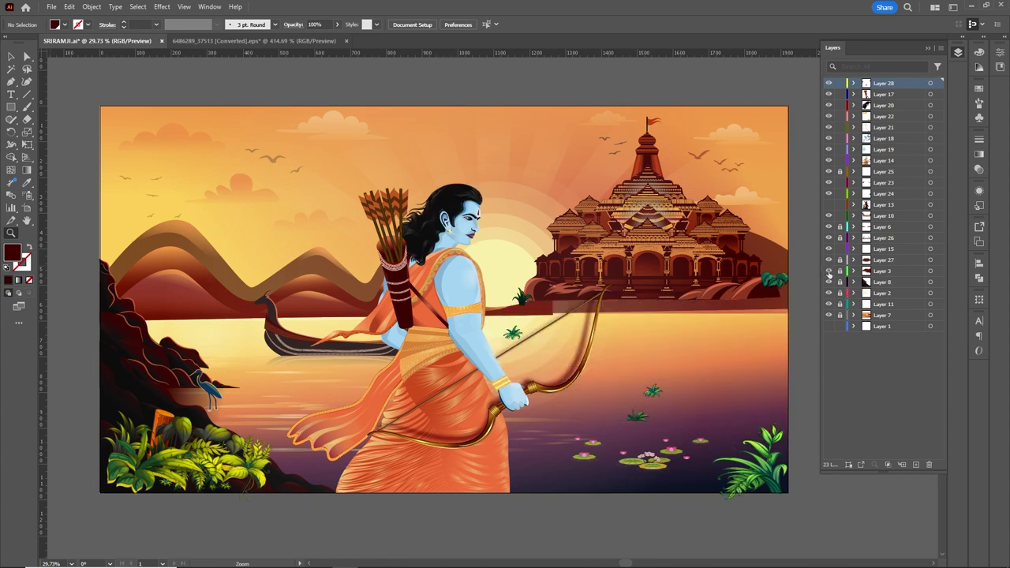
pyautogui.click(829, 271)
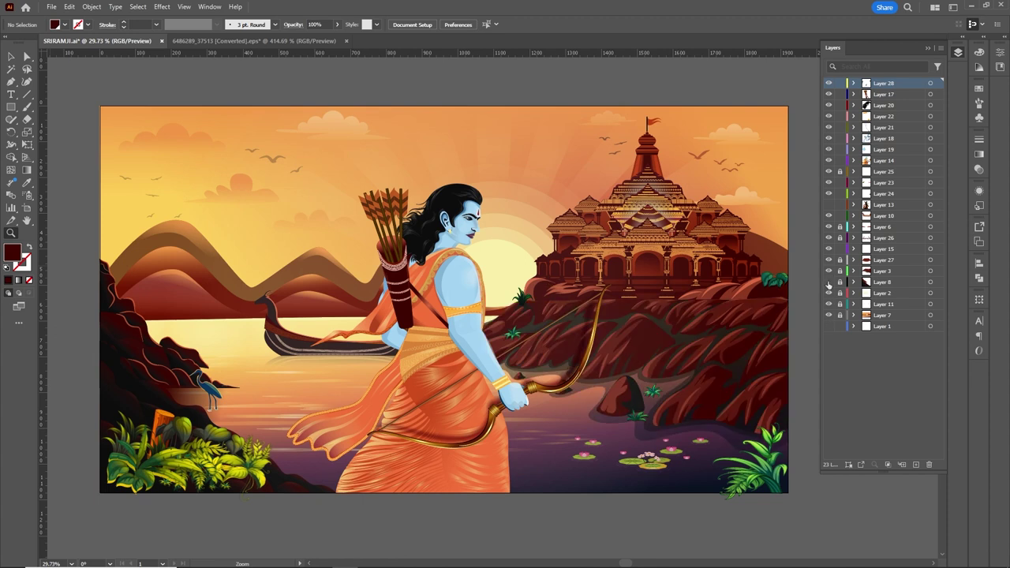
pyautogui.click(829, 282)
pyautogui.click(829, 283)
pyautogui.moveTo(468, 208); pyautogui.dragTo(728, 270)
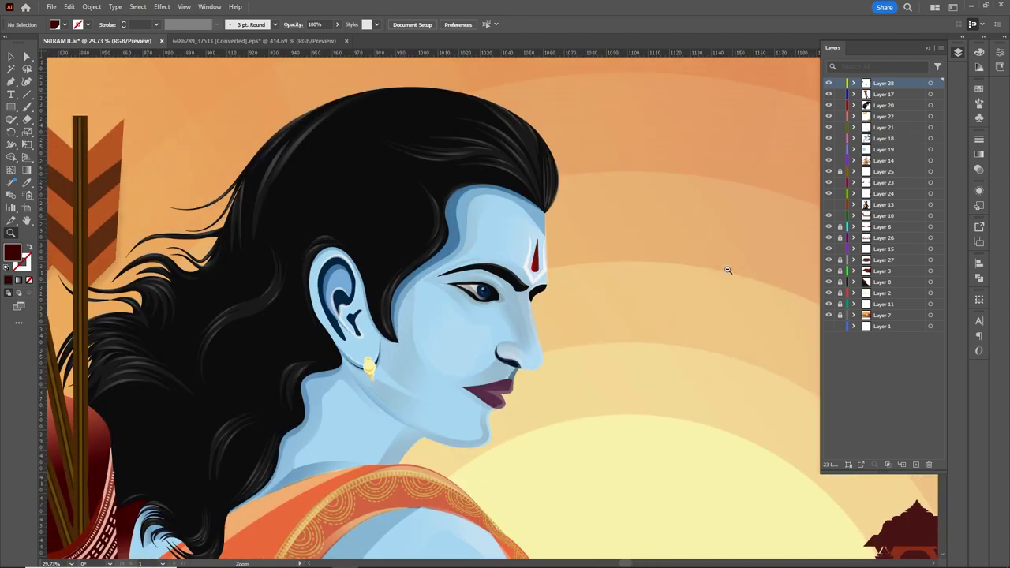